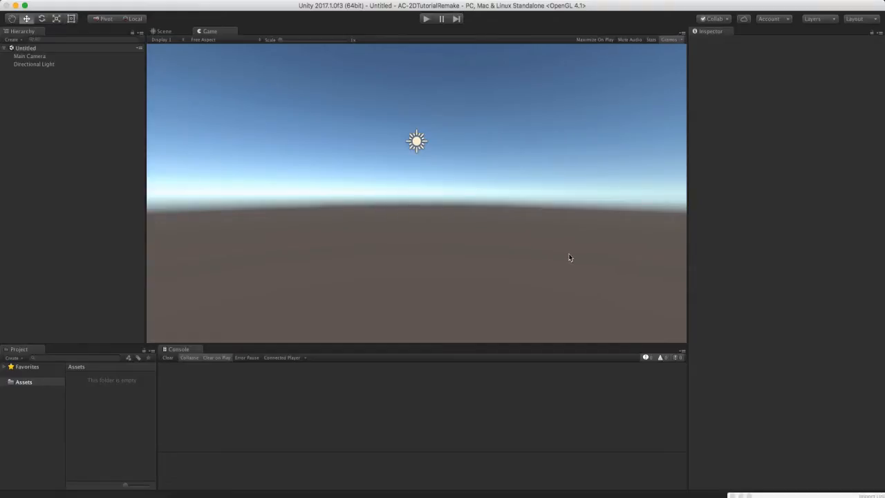
Switch to the browser to view Adventure Creator's Unity Asset Store page, and return to Unity
left_click(482, 488)
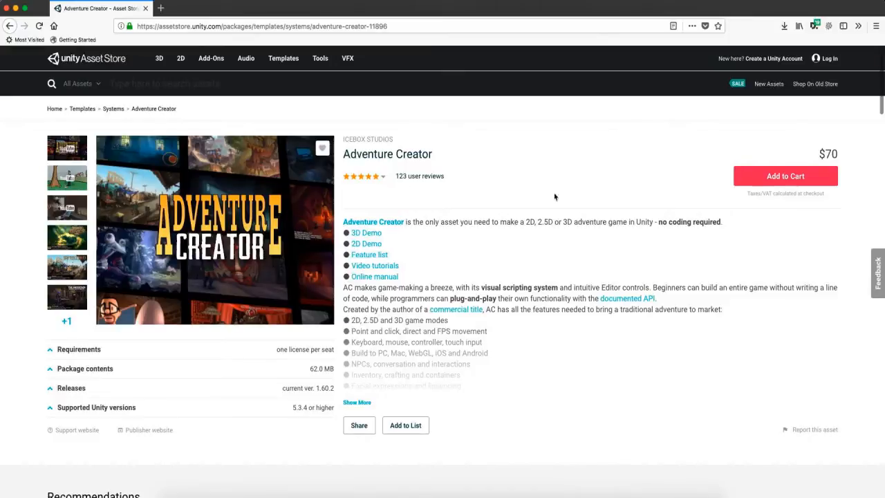
left_click(567, 488)
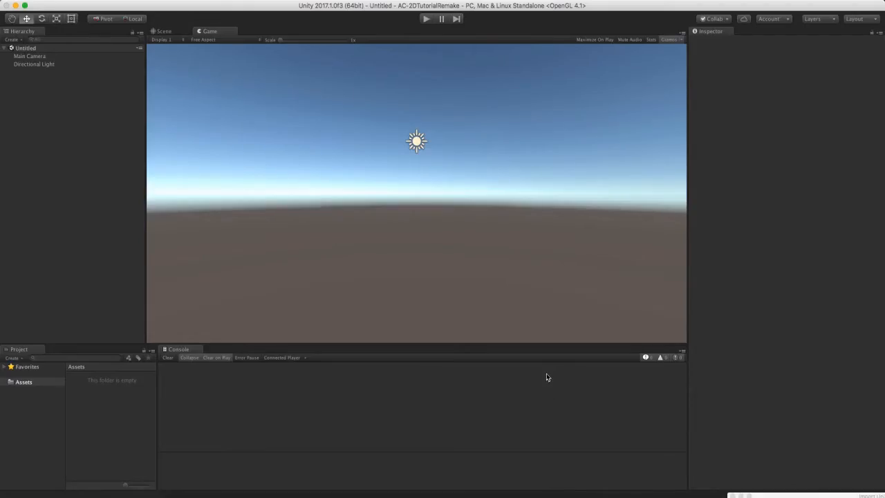
Import the AdventureCreator-1_60_3 package with the Demo folder excluded and the 2D Demo folder included
left_click_drag(369, 119, 336, 39)
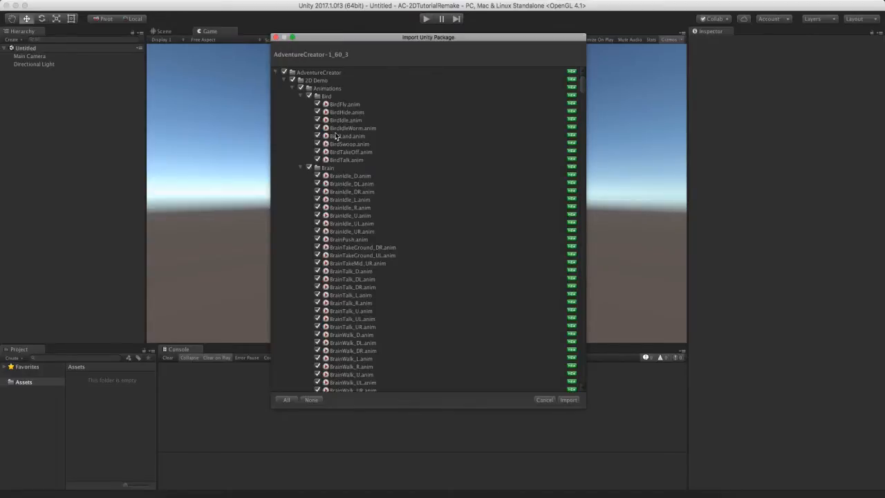
left_click(284, 80)
left_click(284, 95)
left_click(283, 103)
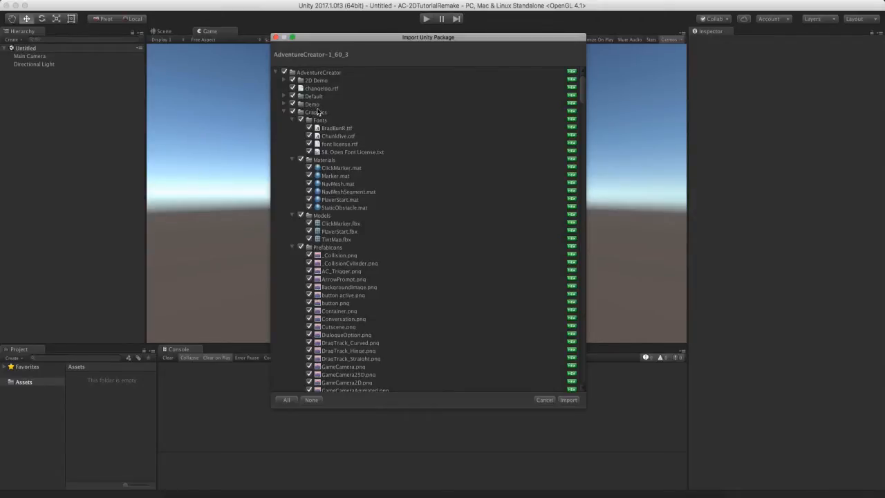
left_click(292, 103)
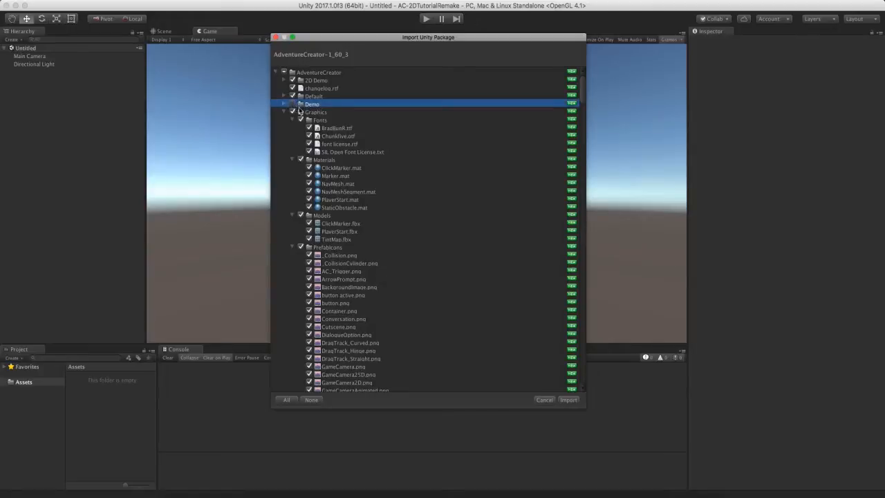
left_click(568, 400)
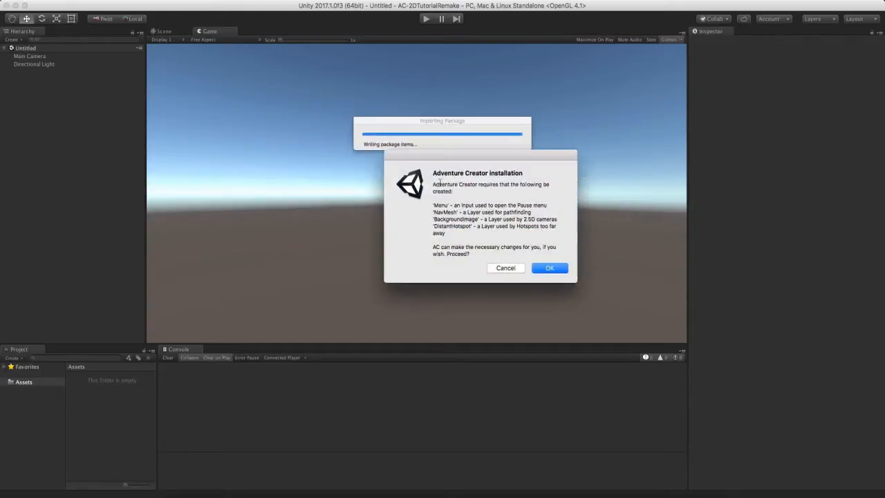
Let Adventure Creator create its required Menu input and its layers, and review the matching console log entries
left_click_drag(412, 148, 389, 144)
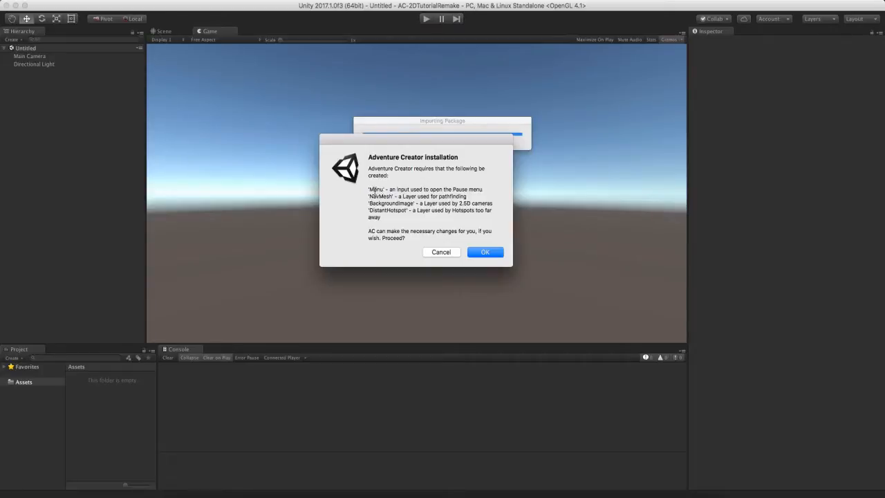
left_click(493, 252)
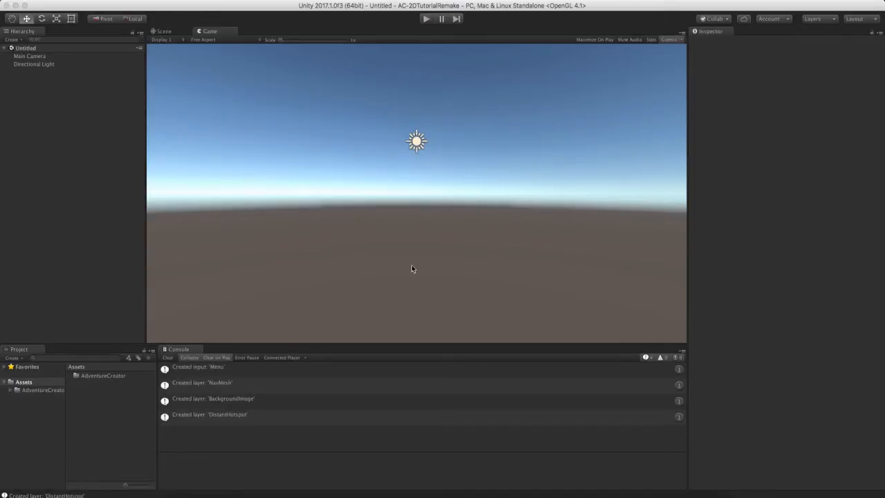
left_click(238, 374)
left_click(238, 383)
left_click(237, 402)
left_click(242, 418)
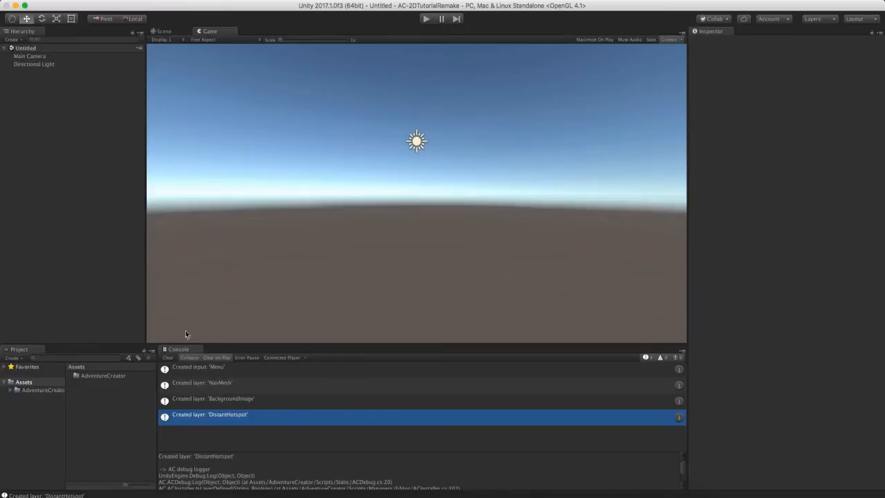
Load Adventure Creator's 2D demo without saving the untitled scene, and dock the AC Game Editor beside the Inspector
left_click(225, 1)
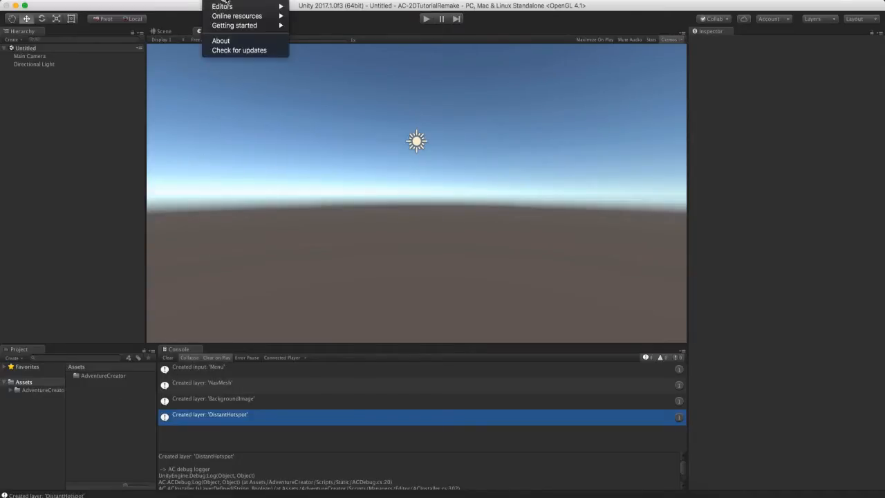
mouse_move(236, 25)
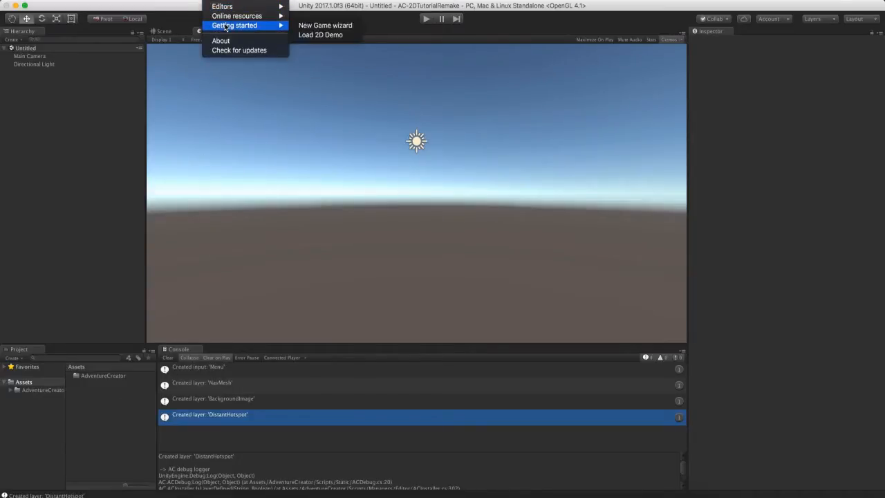
left_click(347, 35)
left_click(514, 169)
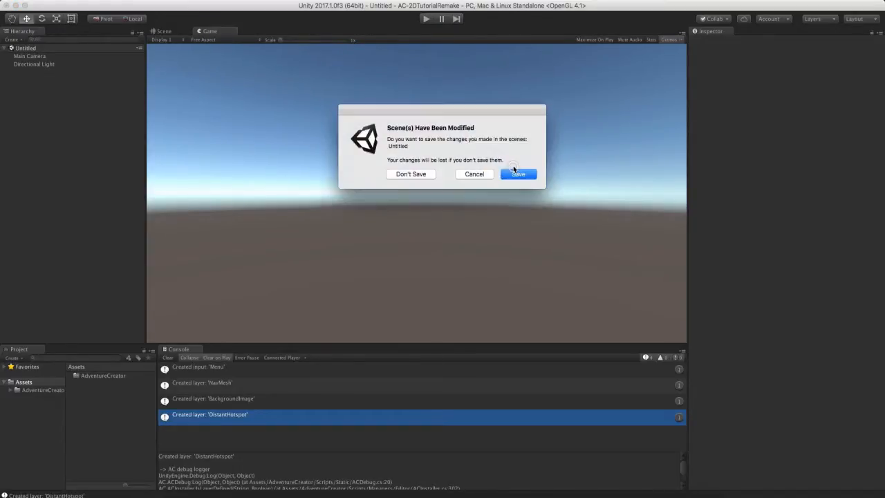
left_click(410, 174)
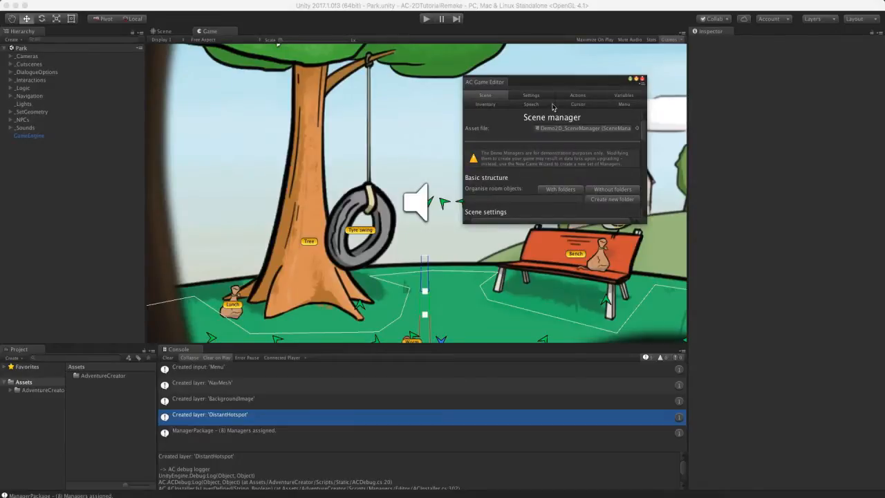
left_click_drag(529, 84, 742, 40)
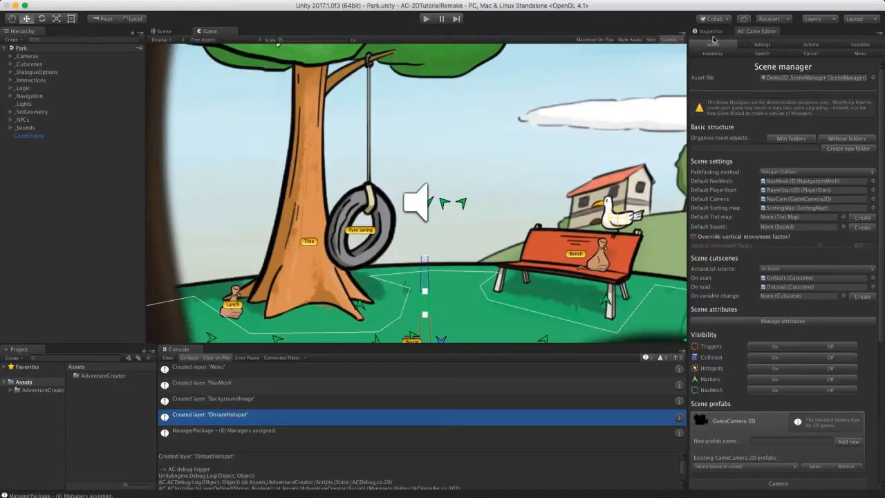
Play the demo scene with the Game view's audio muted and its gizmos hidden
left_click(629, 40)
left_click(669, 39)
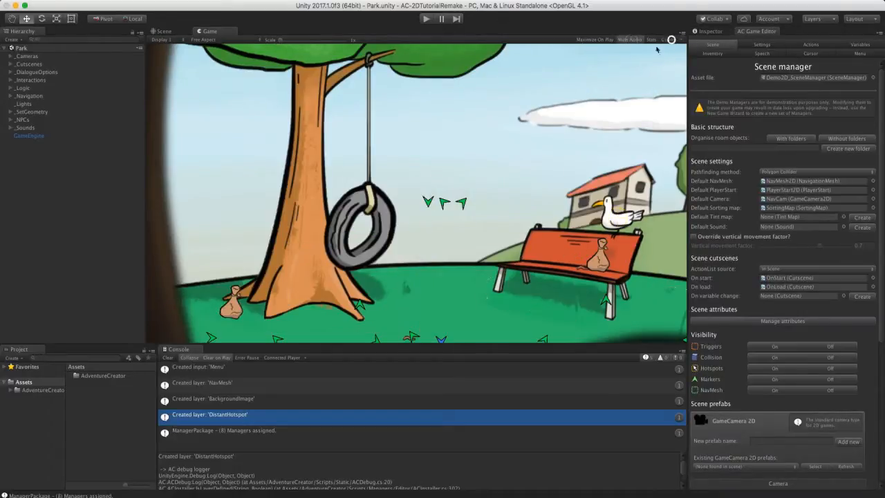
left_click(426, 19)
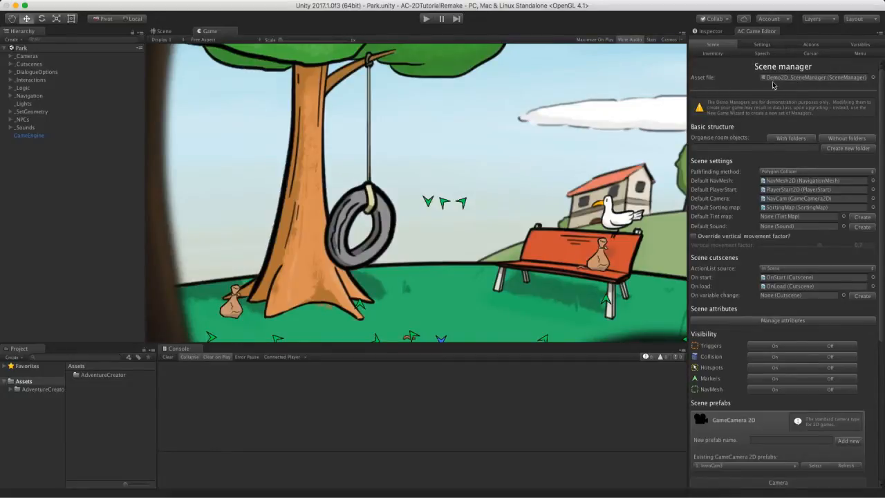
Look over the Settings and Actions managers in the AC Game Editor and return to the Scene manager
left_click(761, 44)
left_click(808, 44)
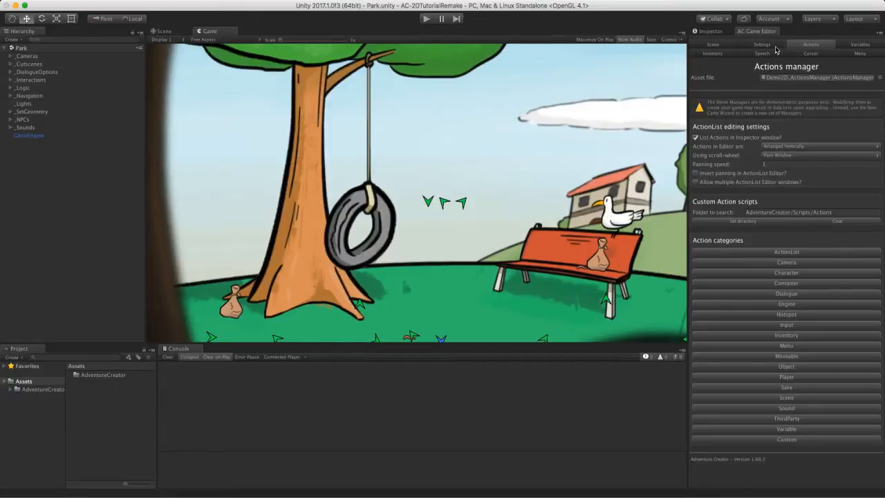
left_click(712, 44)
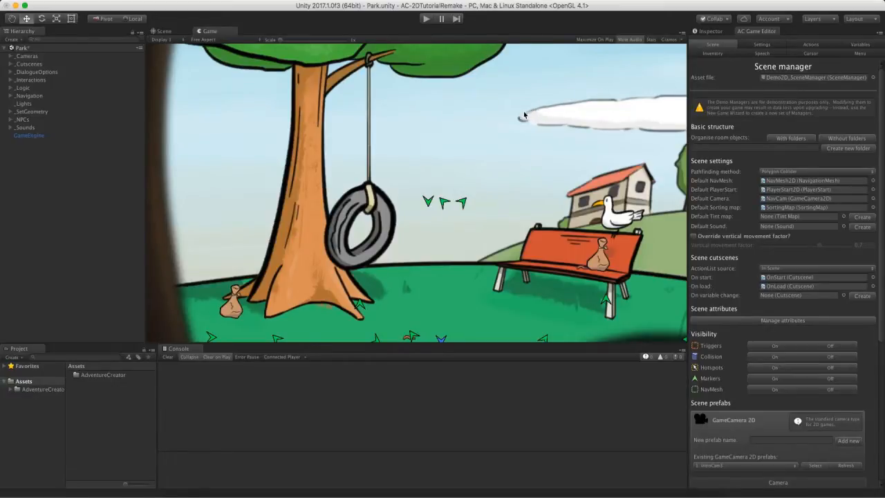
Create a new scene, discarding the changes in the Park demo scene
left_click(55, 1)
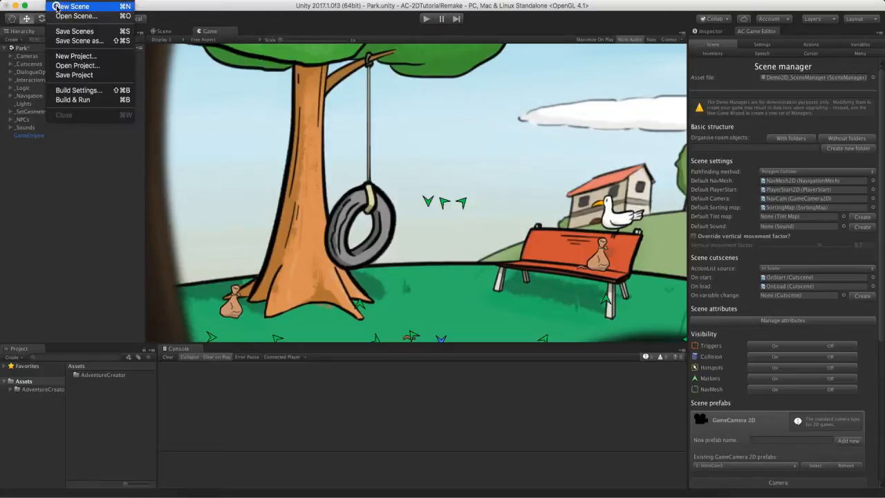
left_click(56, 6)
left_click(425, 174)
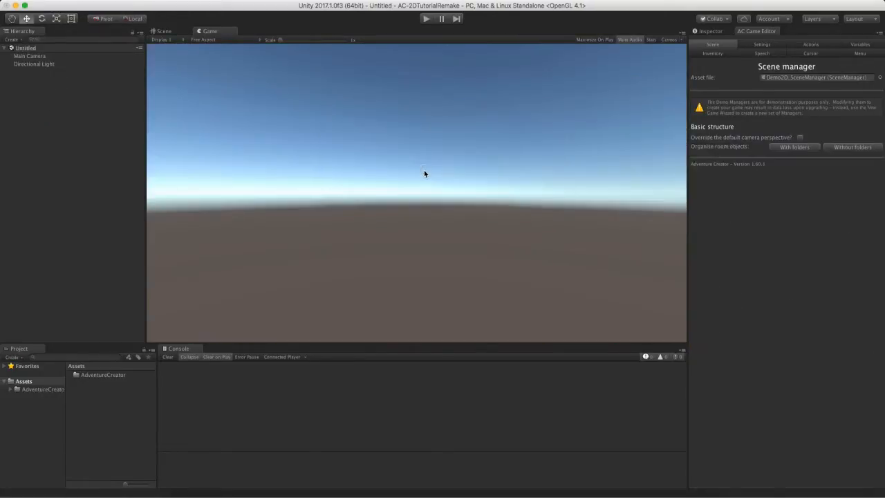
Start Adventure Creator's New Game wizard and enter "My 2D game" as the game name
left_click(228, 2)
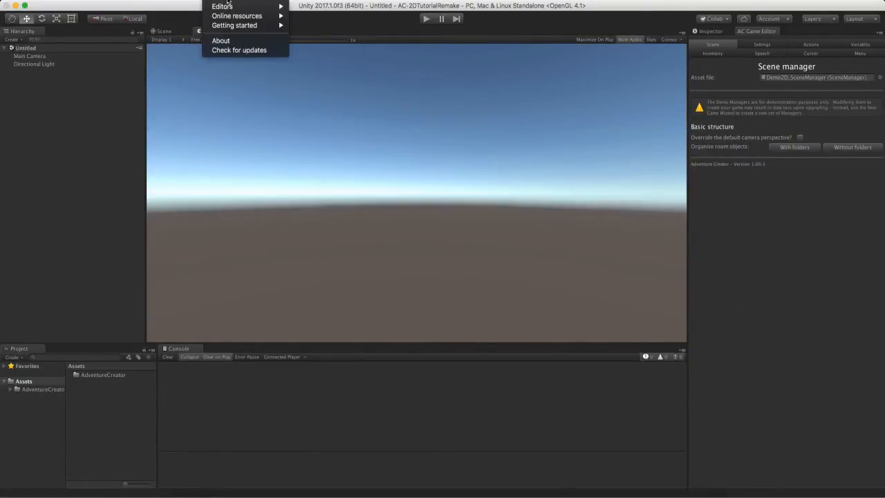
mouse_move(229, 25)
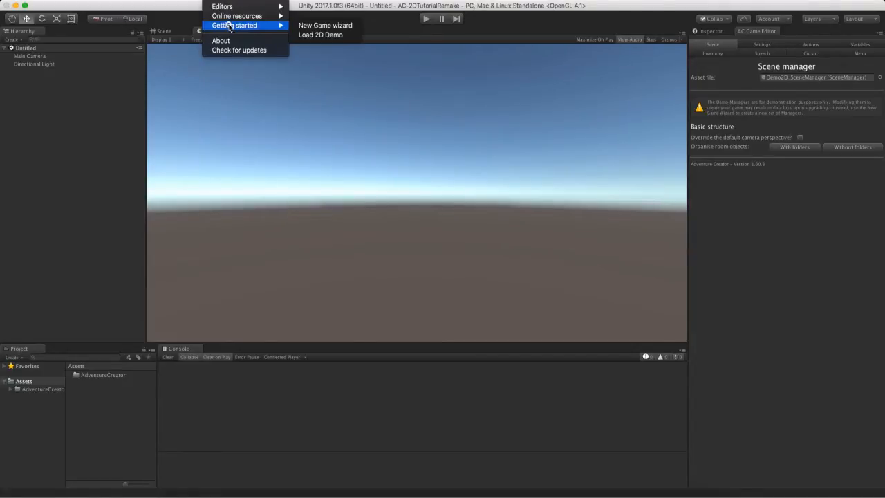
left_click(324, 26)
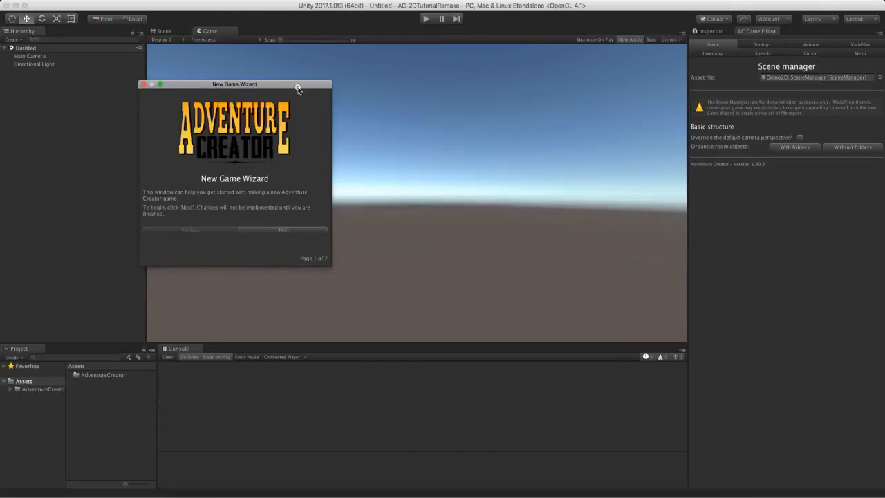
left_click_drag(295, 85, 396, 85)
left_click(378, 230)
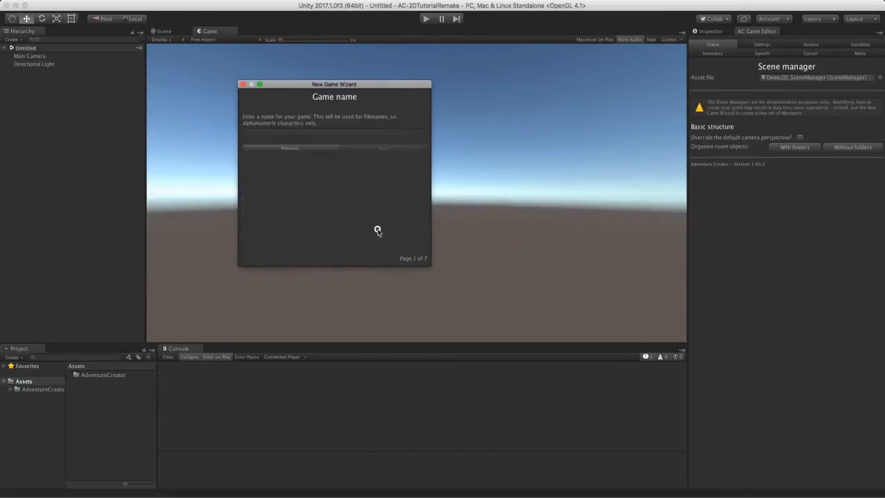
left_click(310, 132)
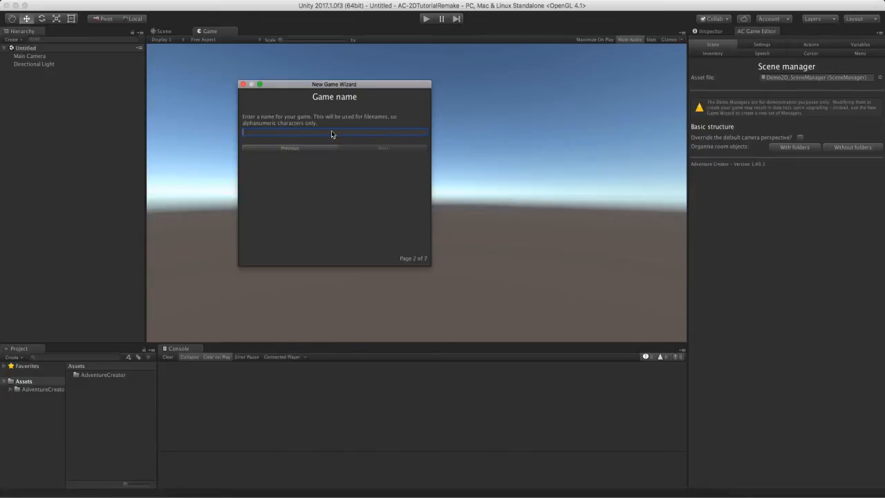
type("My 2D game")
left_click(350, 148)
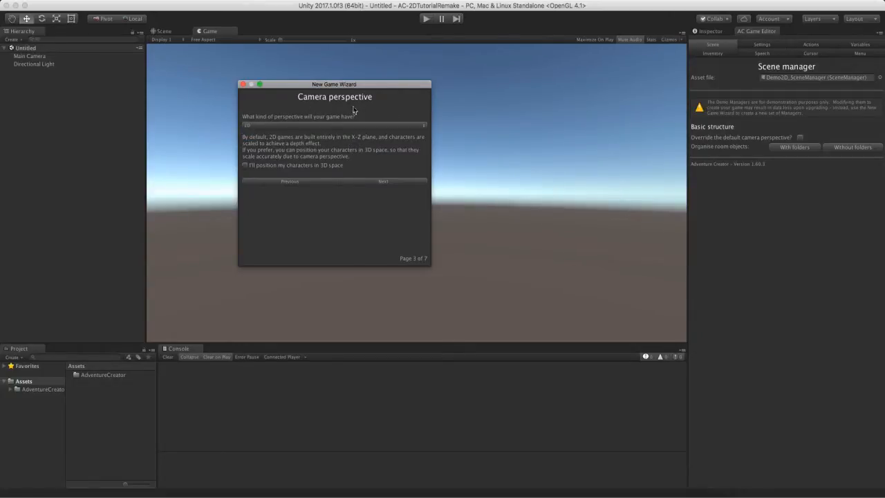
Choose the 2D camera perspective for the new game, without positioning characters in 3D space
left_click(312, 125)
left_click(274, 128)
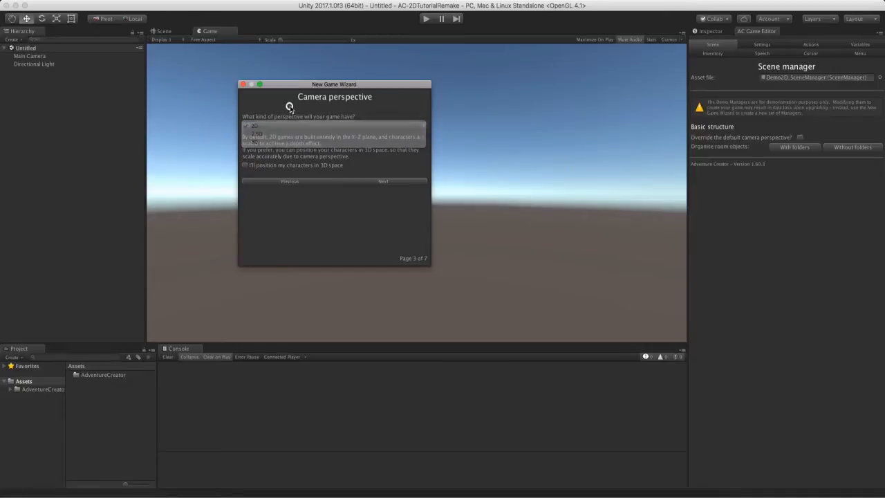
left_click(381, 181)
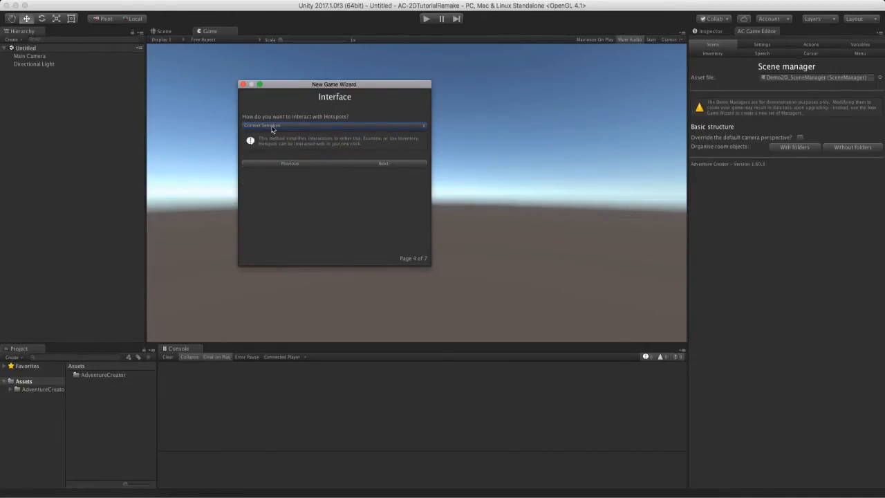
Set the Hotspot interaction method to Choose Interaction Then Hotspot
left_click(304, 126)
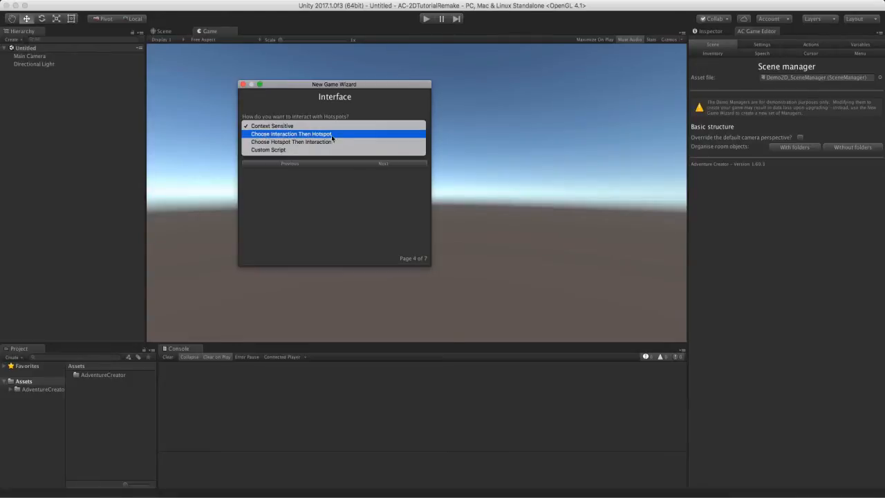
left_click(340, 135)
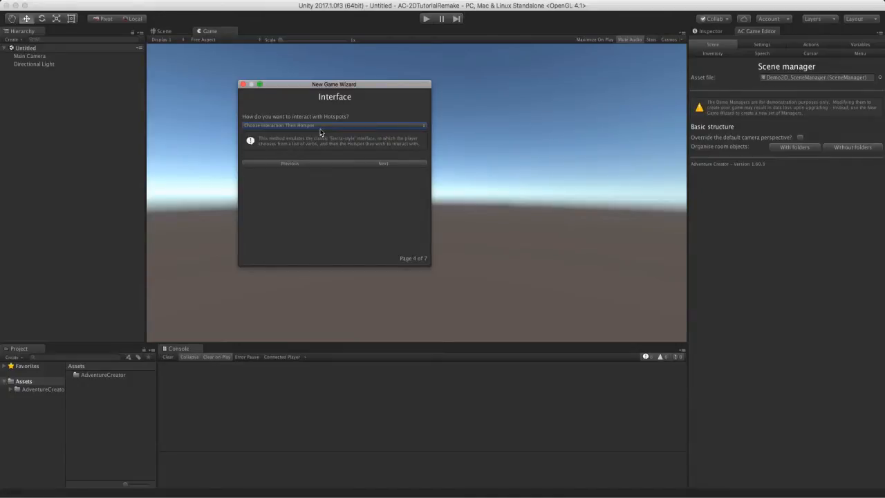
left_click(370, 163)
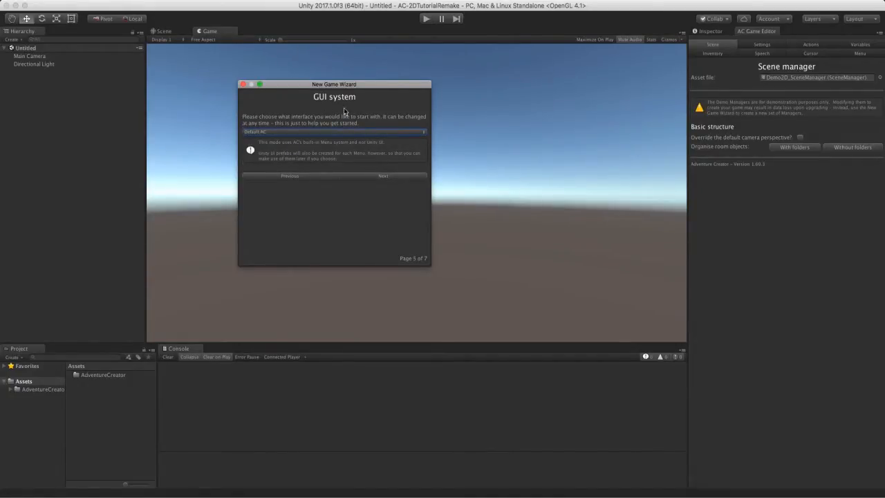
Choose Default AC as the GUI system and finish the wizard with the listed choices
left_click(304, 133)
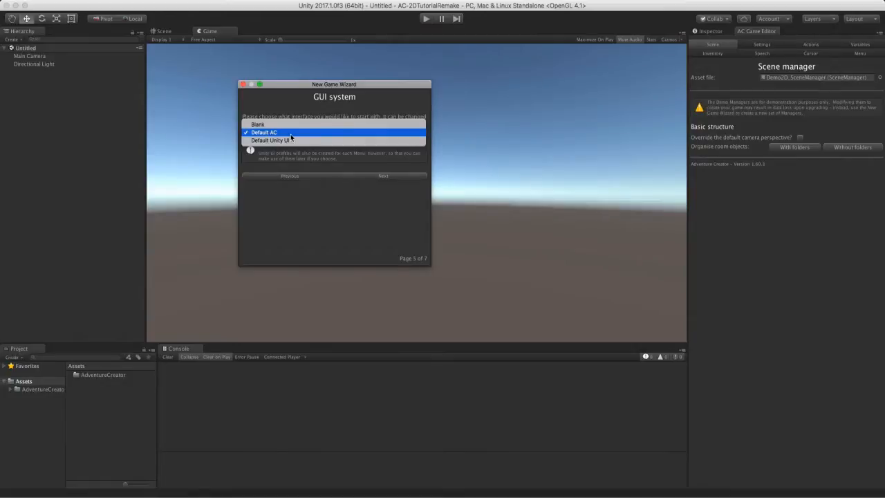
left_click(290, 133)
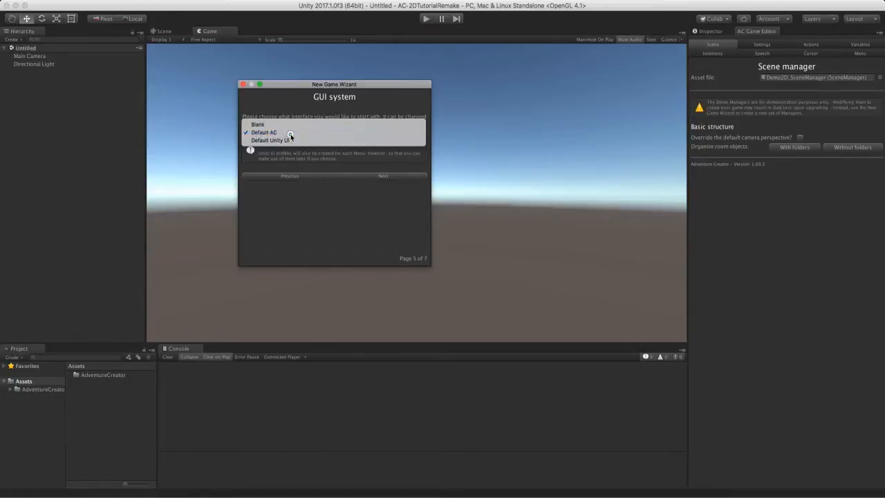
left_click(364, 176)
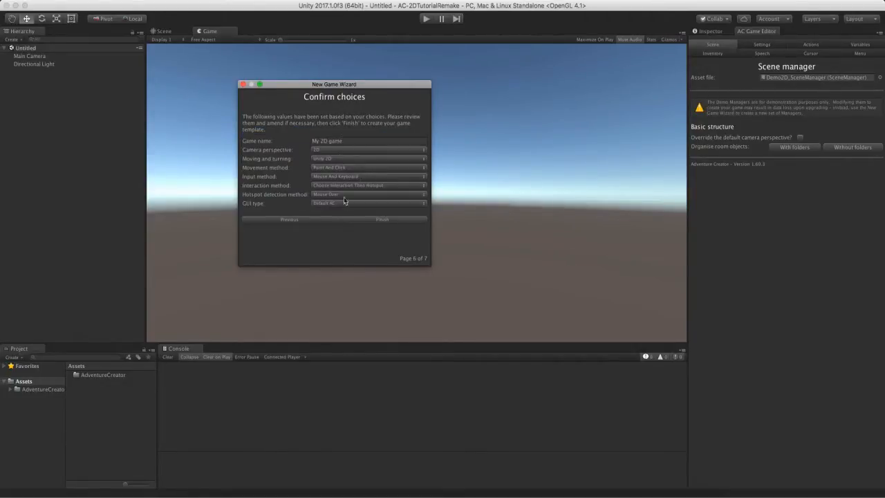
left_click(402, 221)
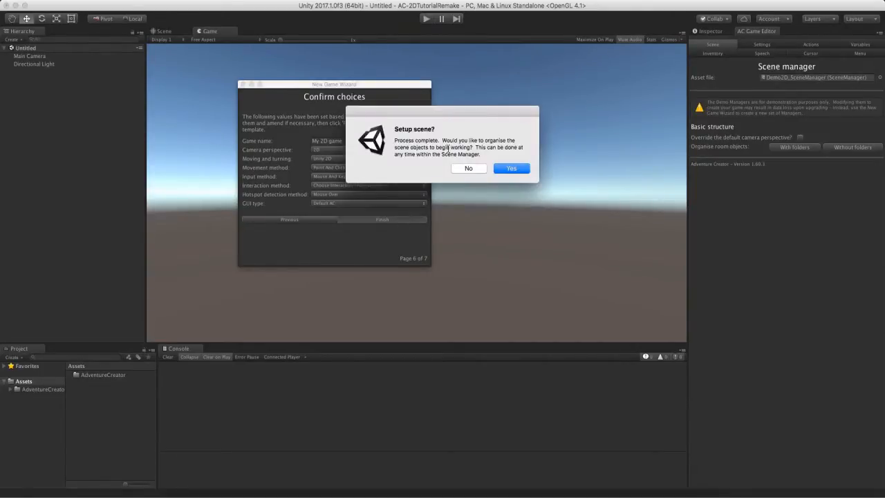
Accept the automatic organisation of the scene objects and close the completed New Game wizard
left_click(510, 169)
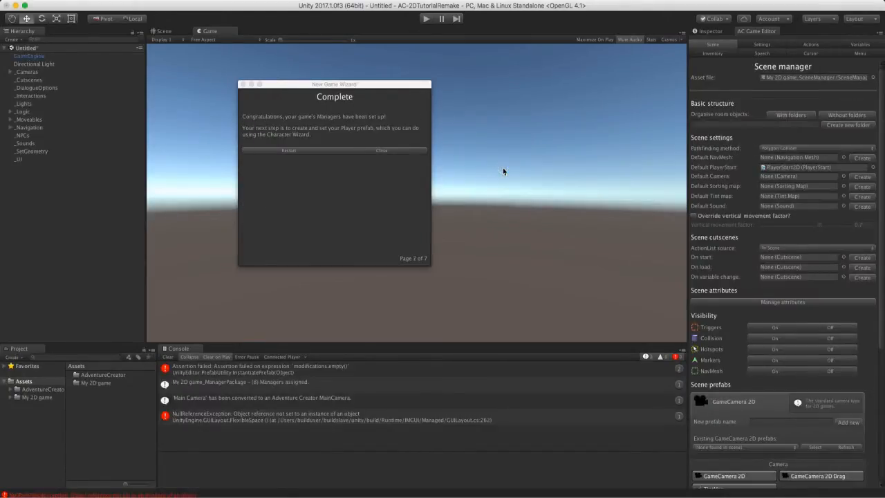
left_click(242, 84)
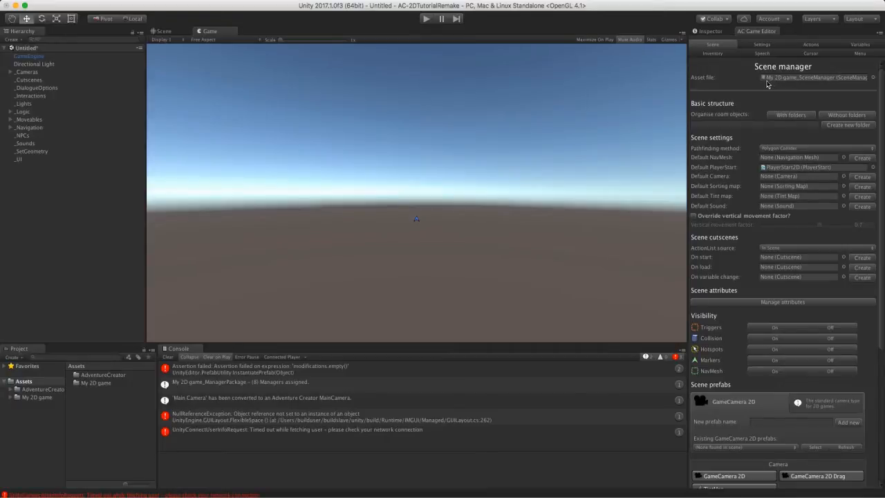
Locate the Scene manager's asset file in the project and view the SceneManager assets that can be assigned to it
left_click(813, 81)
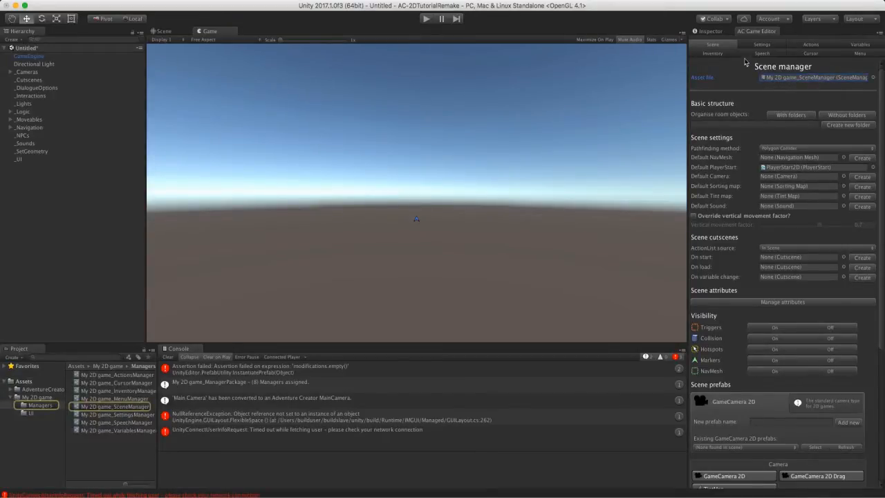
left_click(762, 45)
left_click(731, 48)
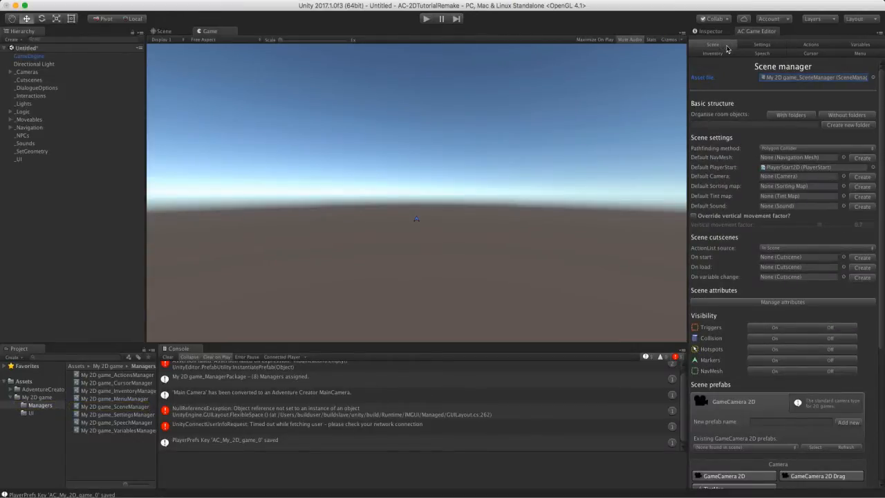
left_click(50, 405)
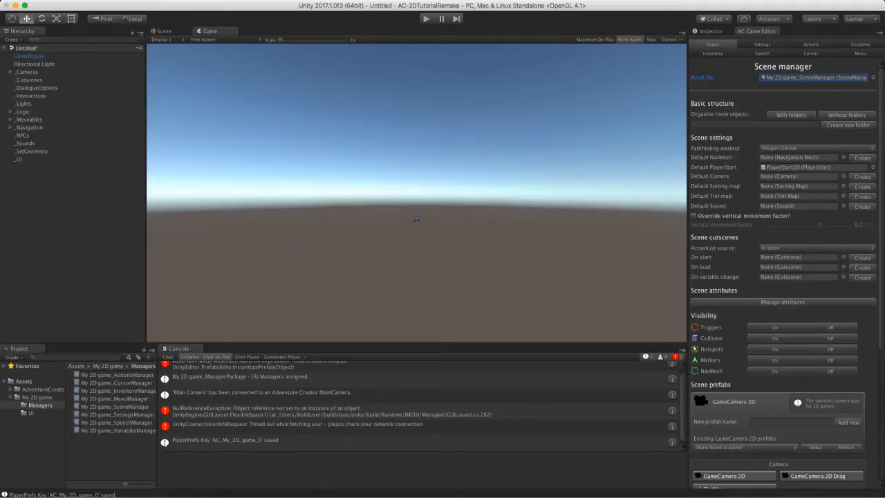
left_click(873, 78)
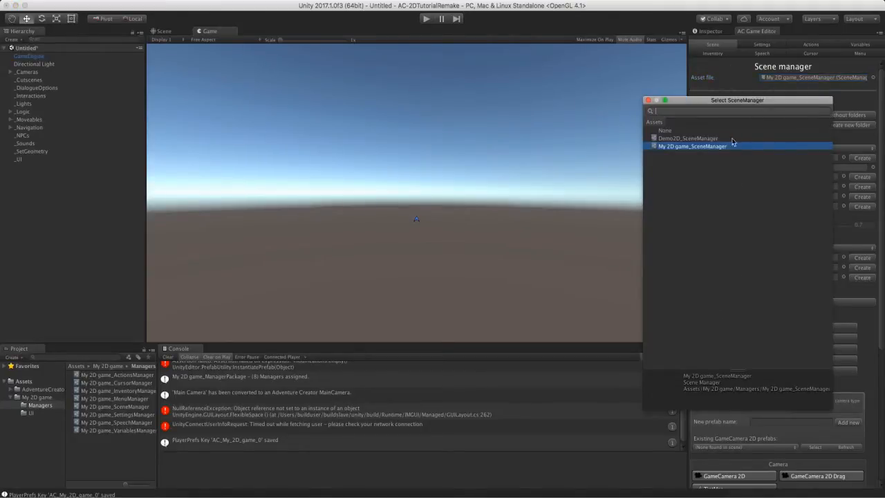
left_click(647, 101)
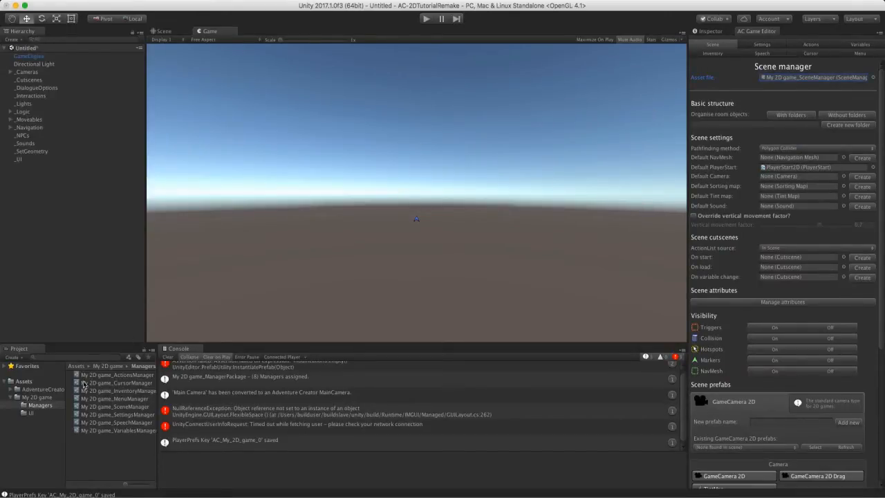
Assign all of the game's managers with the My 2D game_ManagerPackage asset and check them in the AC Game Editor
left_click(61, 397)
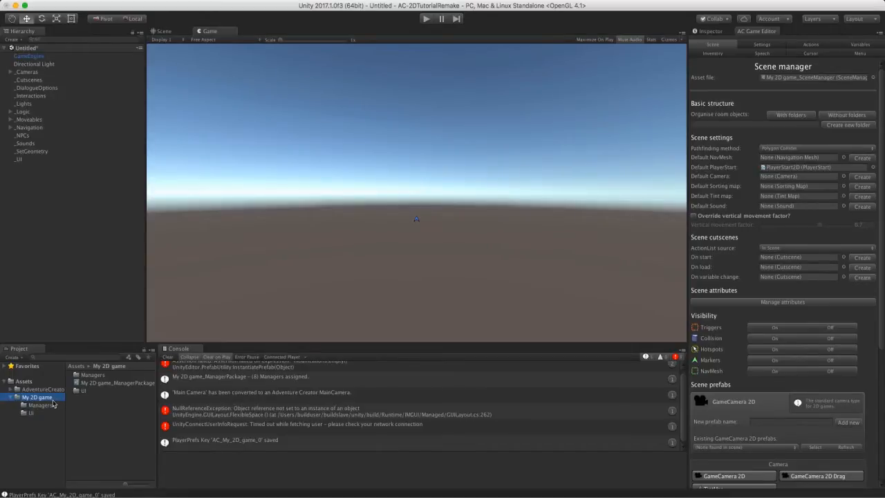
left_click(53, 405)
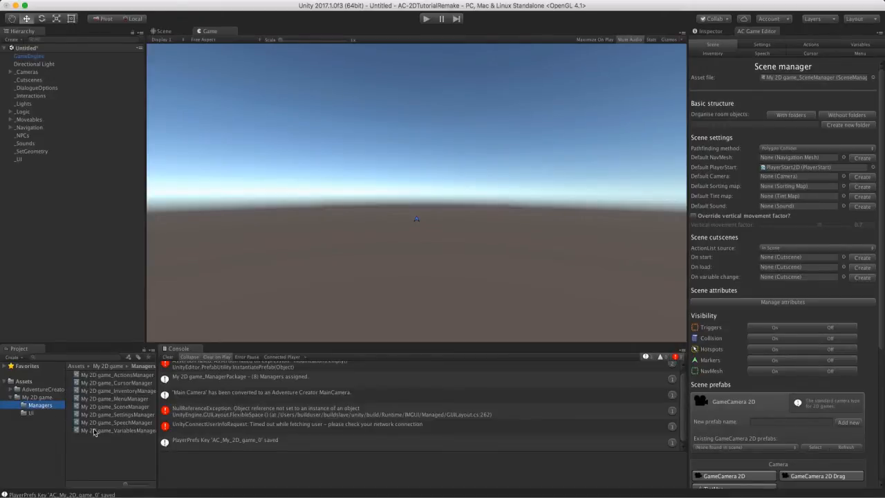
left_click(46, 398)
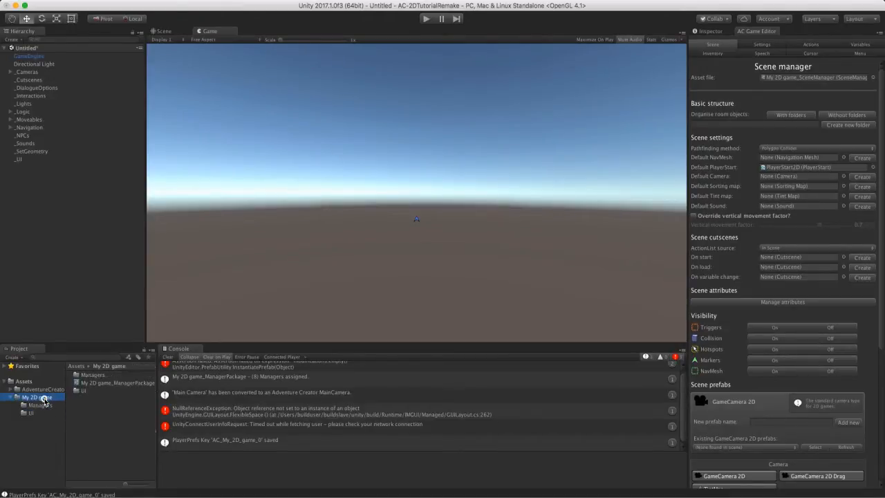
double_click(115, 383)
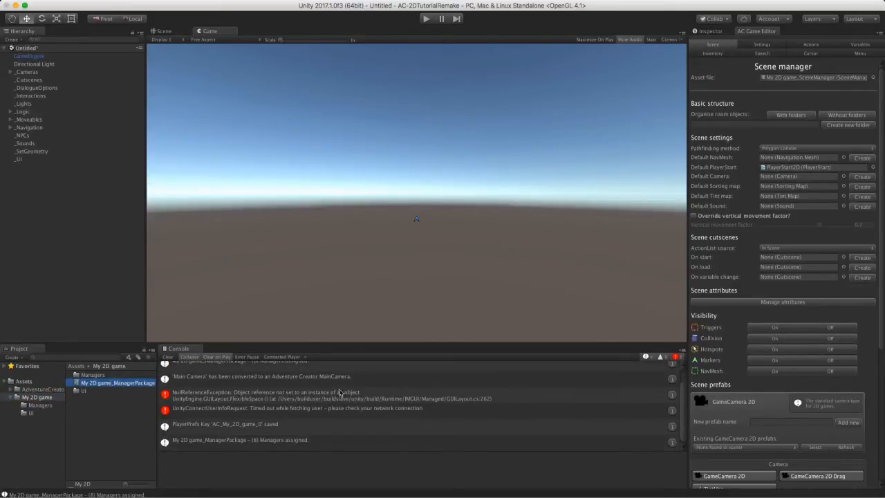
left_click(773, 45)
left_click(793, 45)
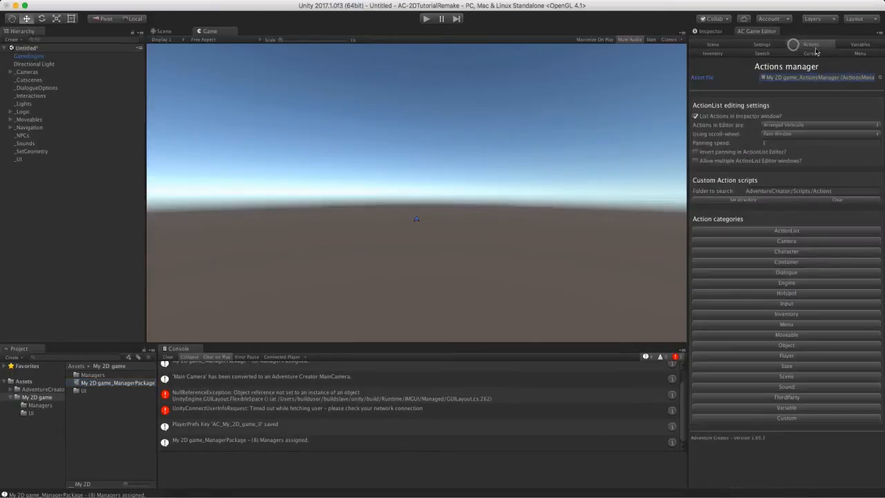
left_click(719, 45)
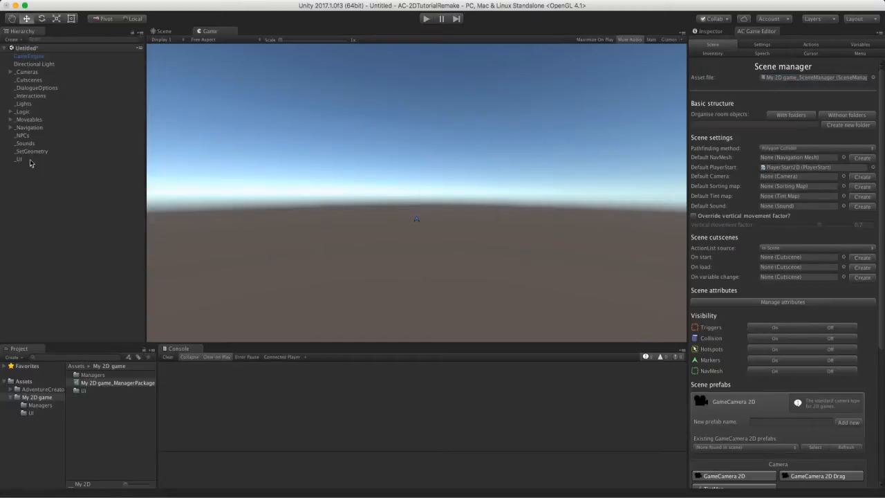
Create a new scene without saving the current one, and organise its room objects first without folders, finally with folders
left_click(63, 1)
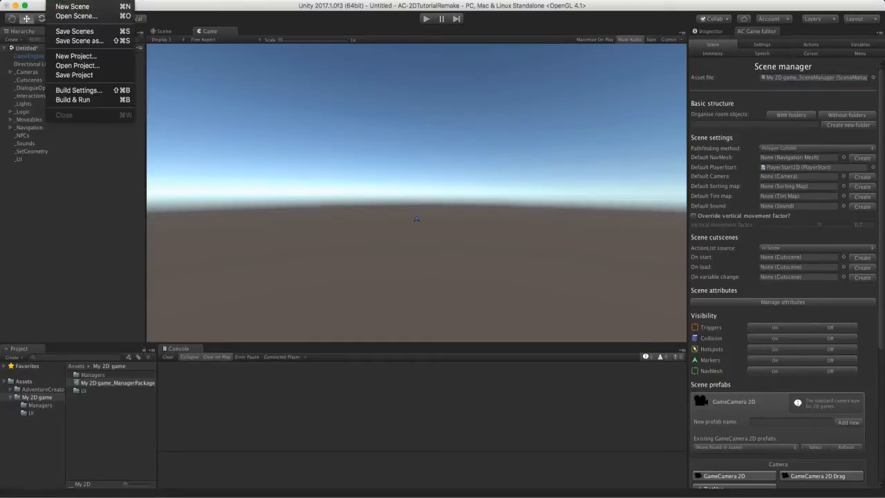
left_click(62, 6)
left_click(407, 177)
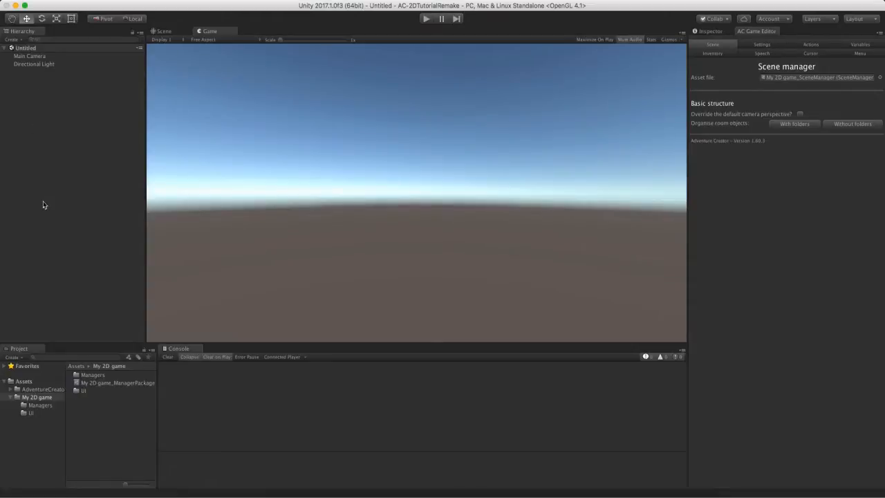
left_click(833, 125)
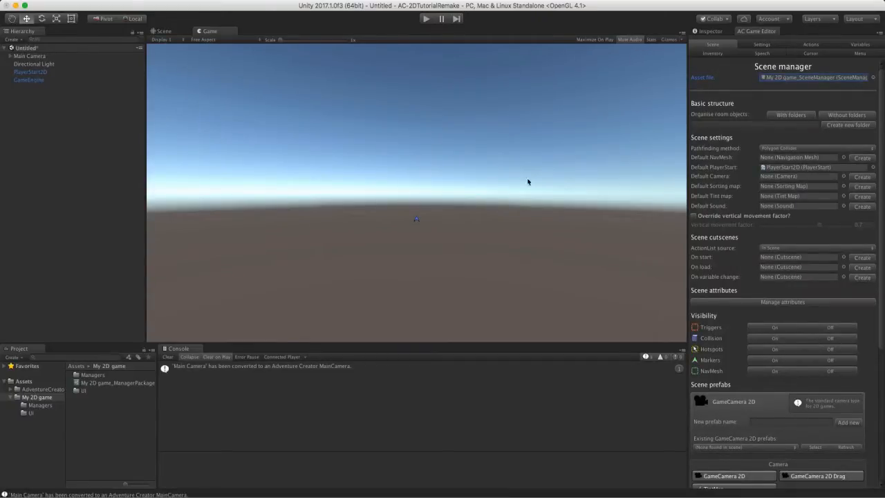
left_click(782, 117)
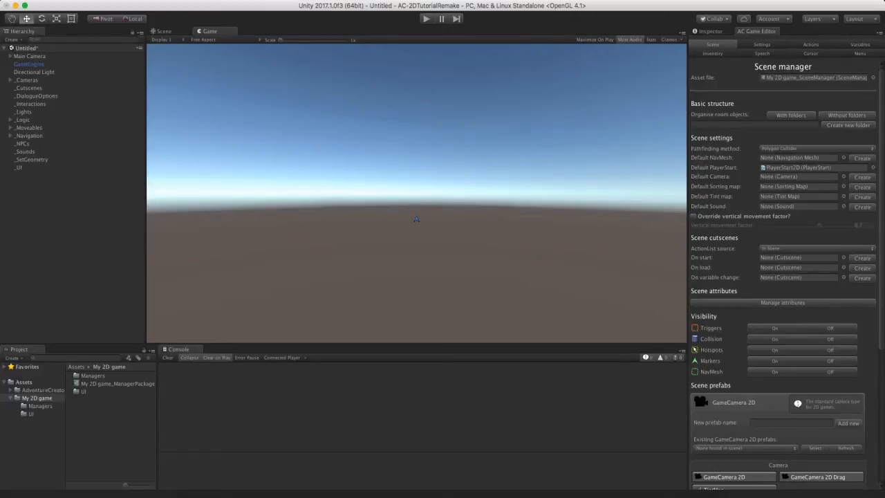
left_click(228, 0)
mouse_move(222, 14)
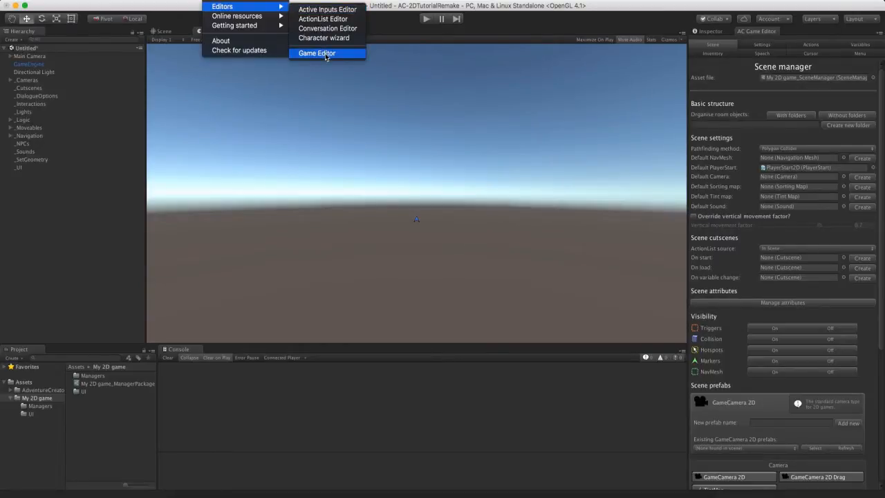
left_click(118, 205)
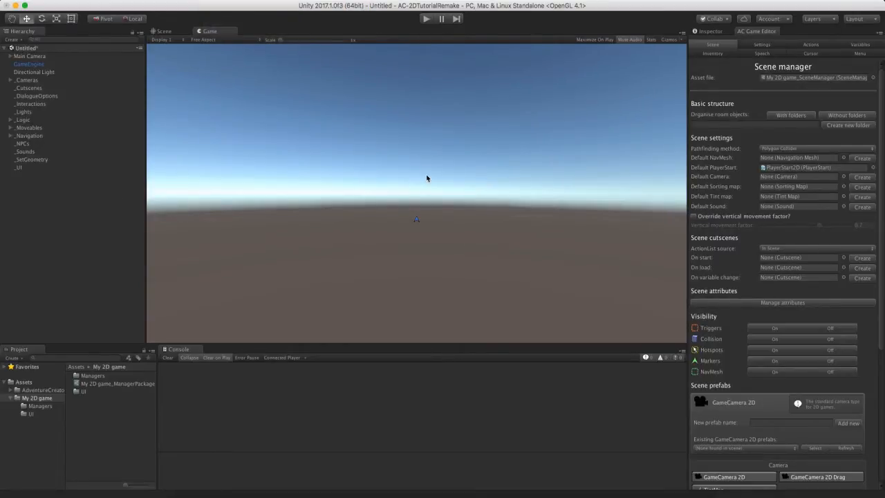
Show the Scene view in 2D mode and delete the Directional Light from the scene
left_click(163, 31)
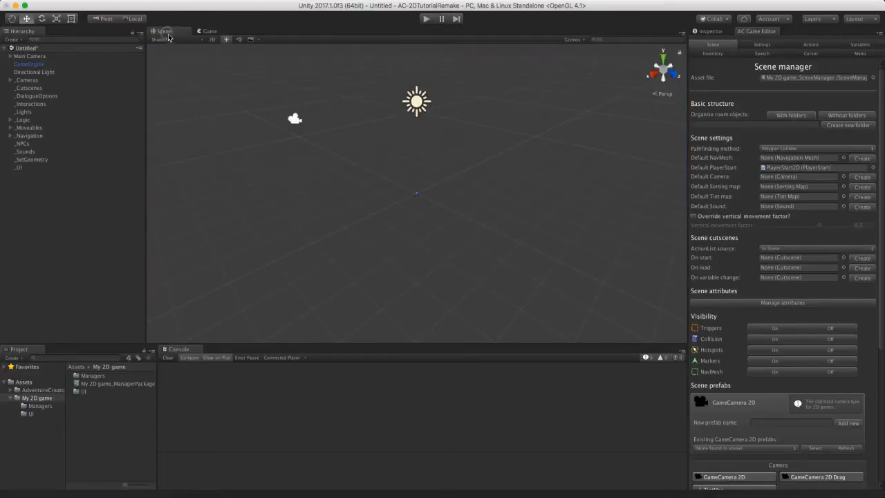
left_click(212, 40)
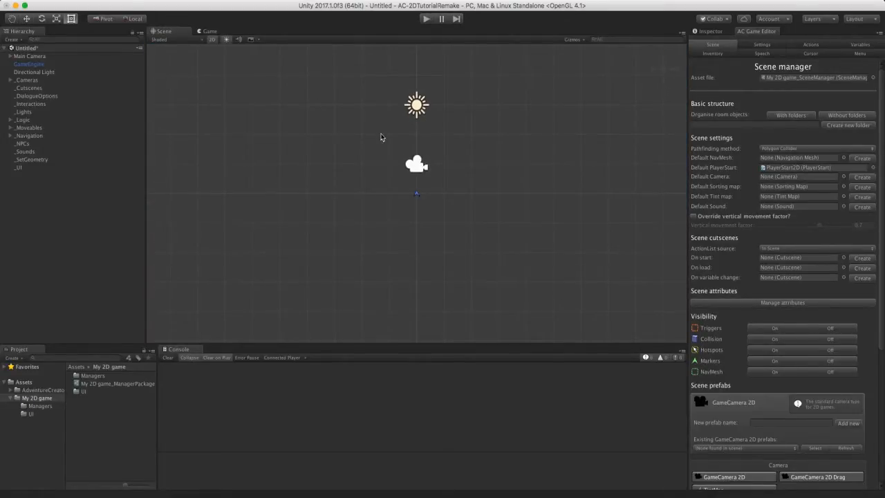
left_click(23, 72)
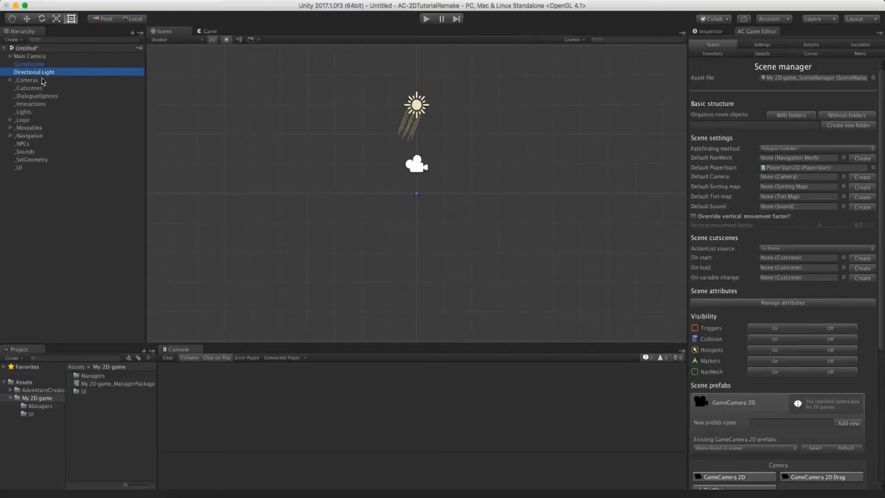
right_click(50, 73)
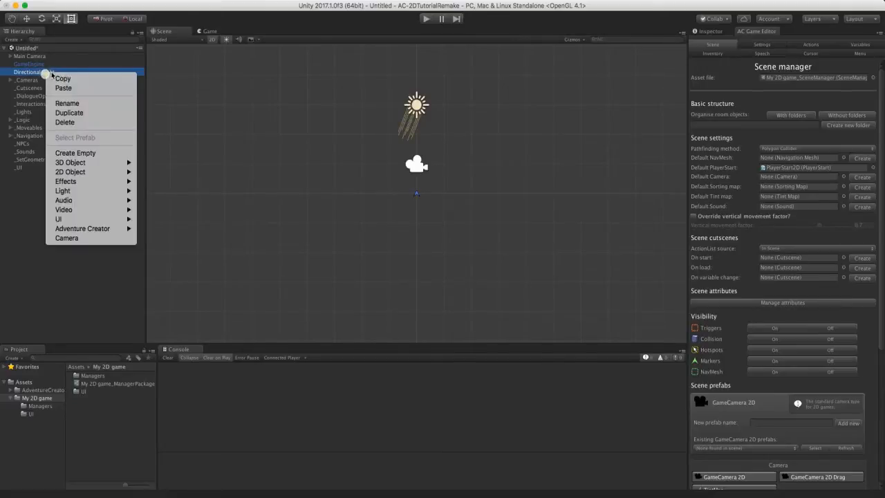
left_click(76, 122)
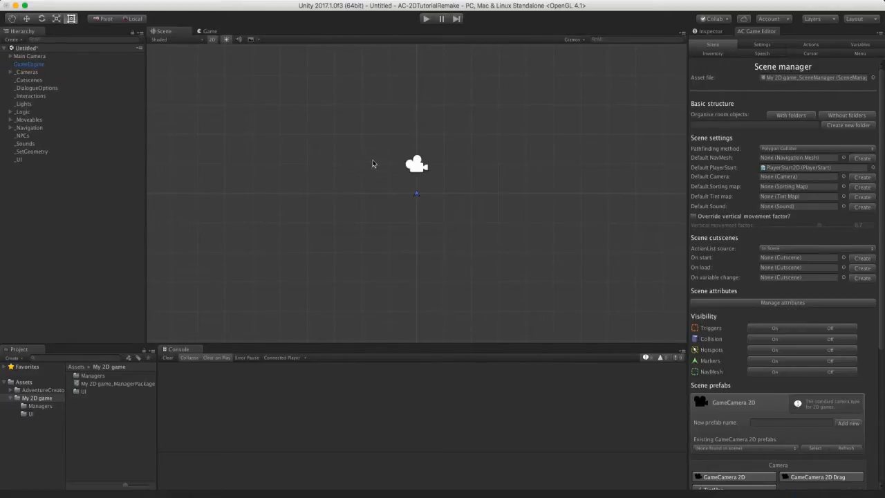
Open the Park sprites folder inside the Graphics of Adventure Creator's 2D Demo
scroll(375, 161, "up", 3)
middle_click_drag(376, 162, 371, 191)
scroll(370, 190, "down", 1)
left_click(29, 390)
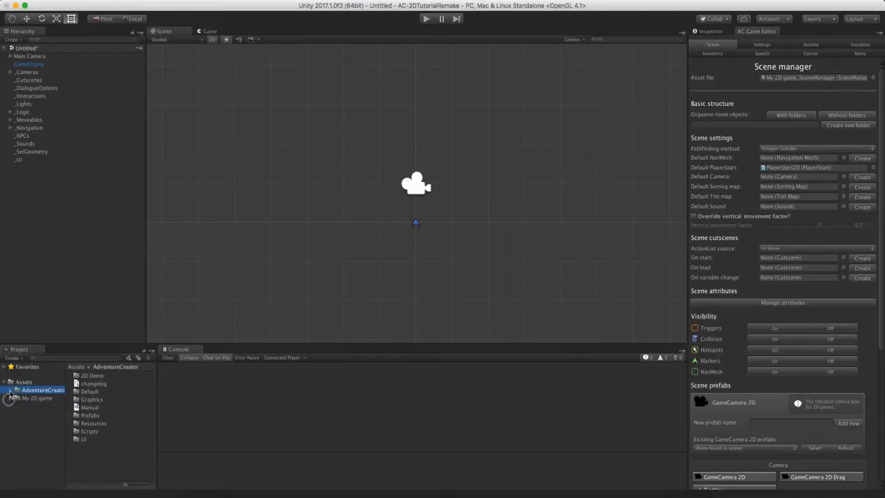
left_click(10, 389)
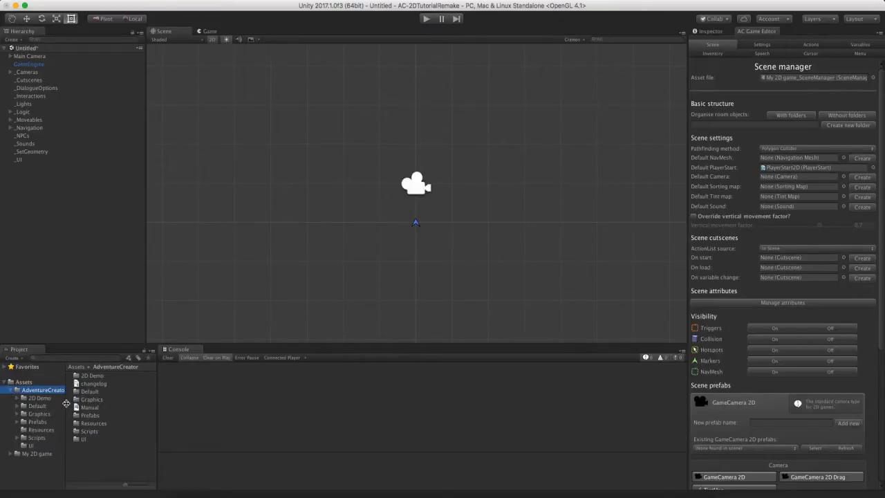
left_click_drag(66, 404, 85, 404)
left_click(39, 399)
left_click(16, 398)
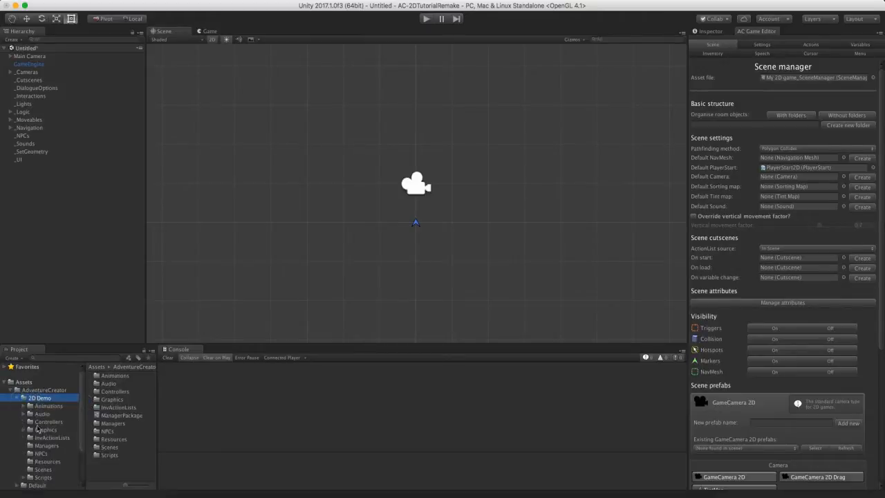
left_click(37, 429)
left_click(23, 429)
left_click(36, 435)
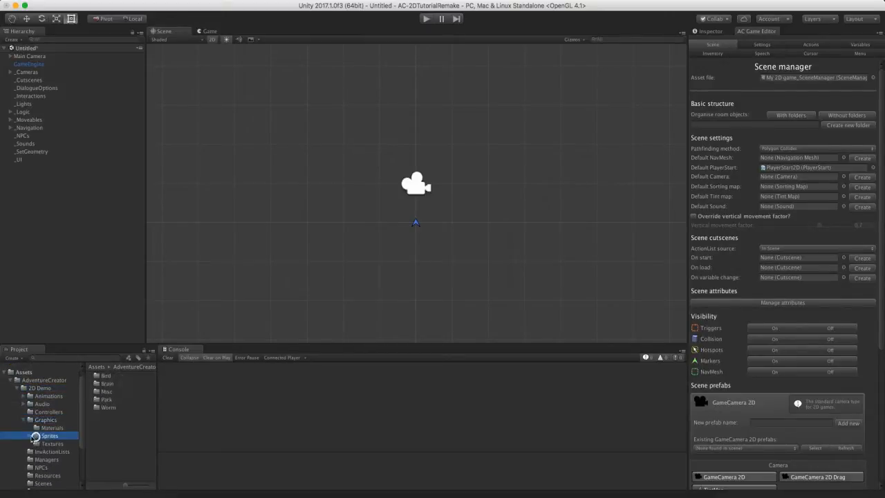
left_click(31, 437)
scroll(42, 443, "down", 1)
left_click(48, 449)
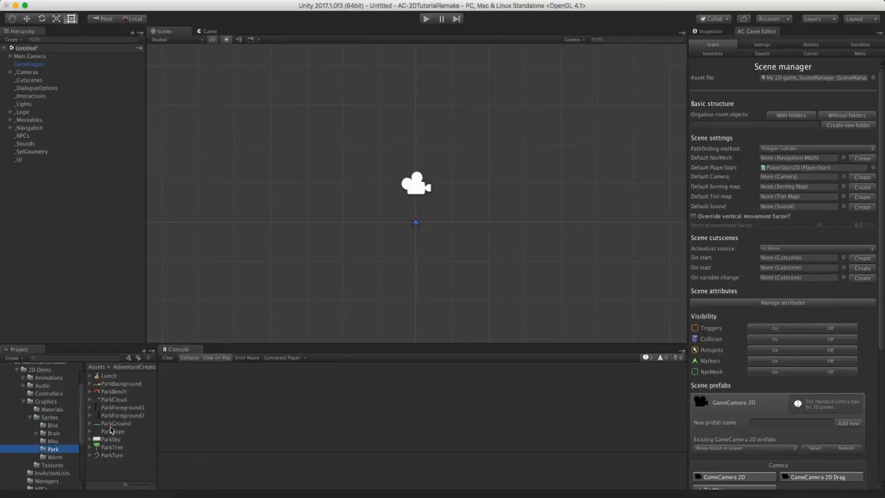
Add the ParkGround, ParkSky, ParkBackground and ParkTree sprites to the scene's hierarchy
left_click_drag(113, 423, 69, 298)
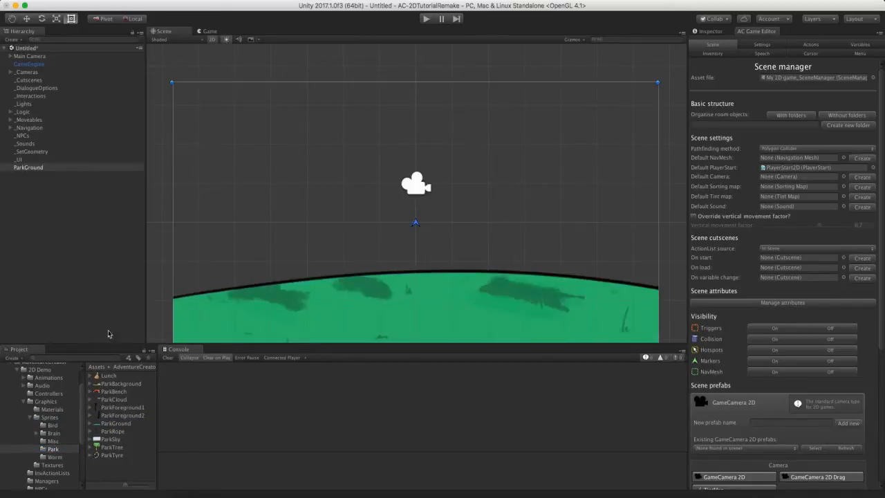
left_click_drag(109, 439, 58, 245)
left_click(115, 379)
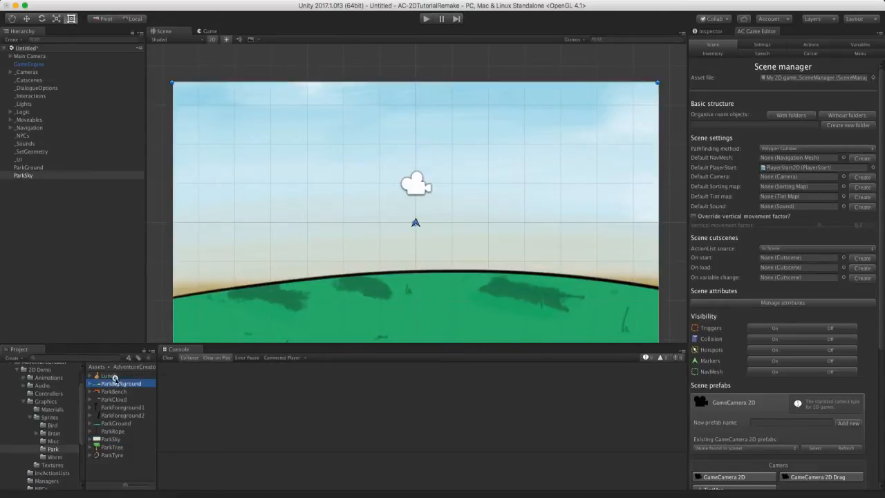
left_click_drag(115, 379, 55, 264)
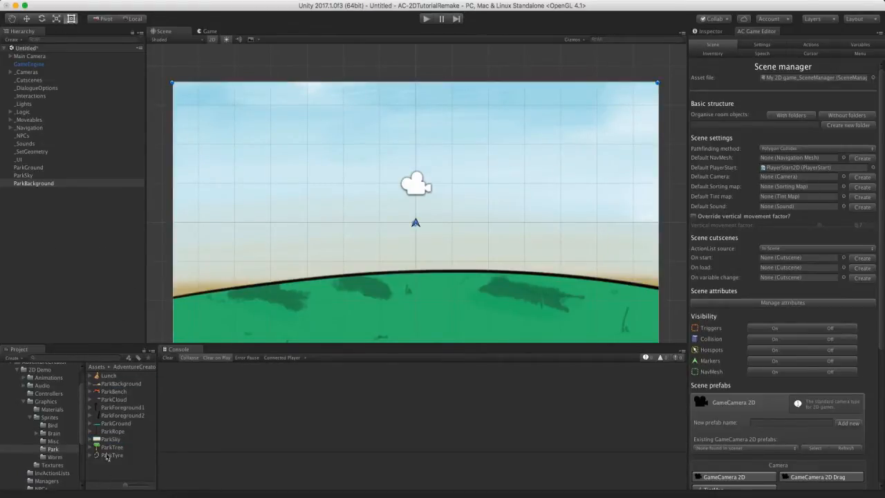
left_click_drag(112, 448, 35, 286)
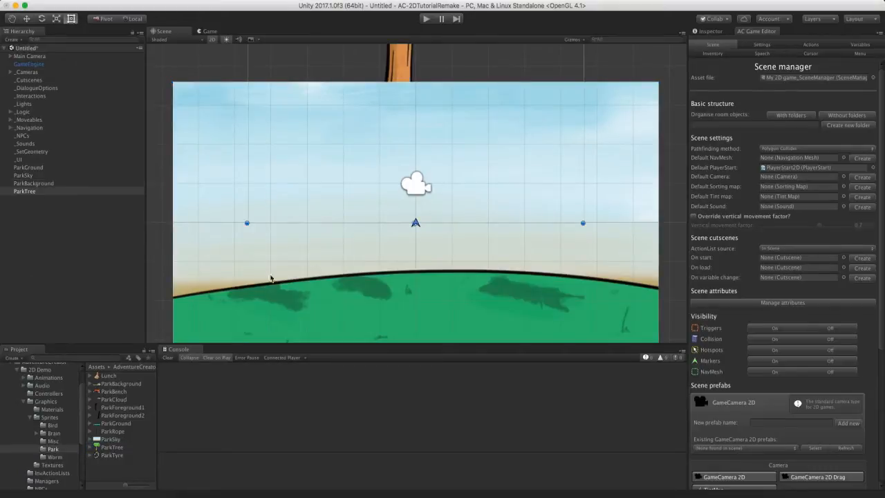
Display the Transform and Sprite Renderer properties of the ParkTree object
scroll(392, 236, "down", 3)
middle_click_drag(434, 103, 423, 141)
scroll(409, 175, "down", 1)
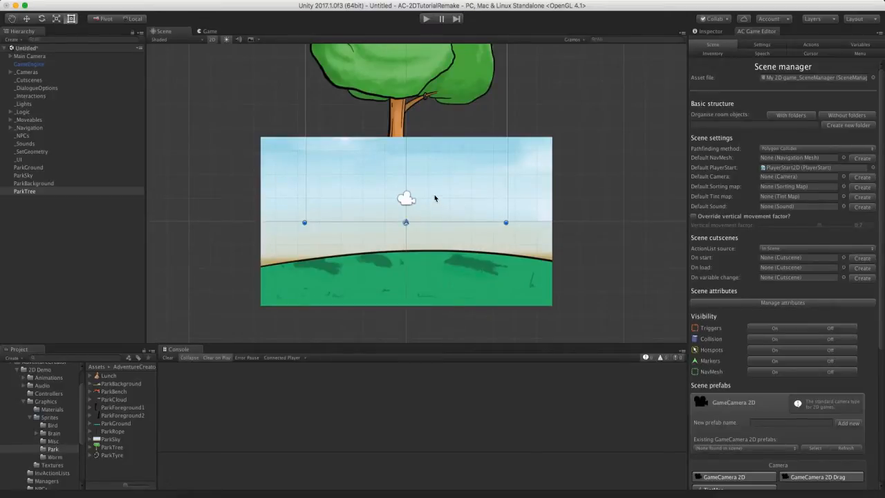
left_click(701, 32)
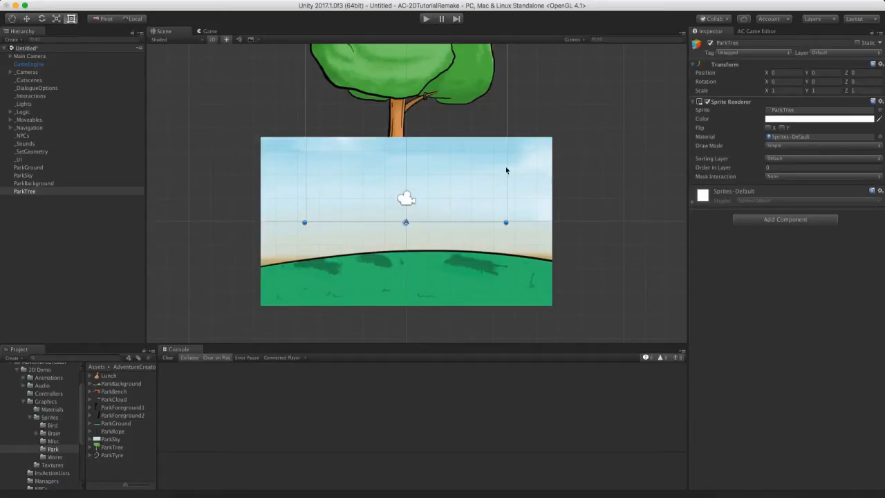
Set the Order in Layer of ParkSky to -10 and of ParkBackground to -5
left_click(25, 176)
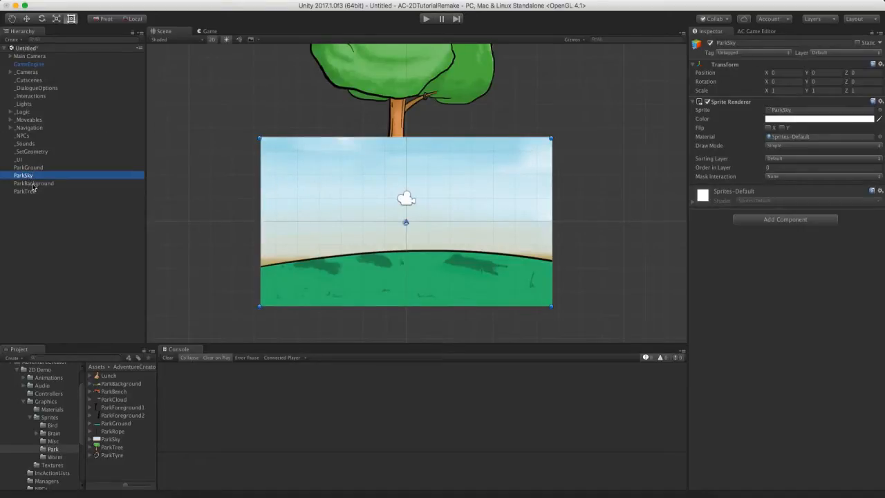
left_click(776, 168)
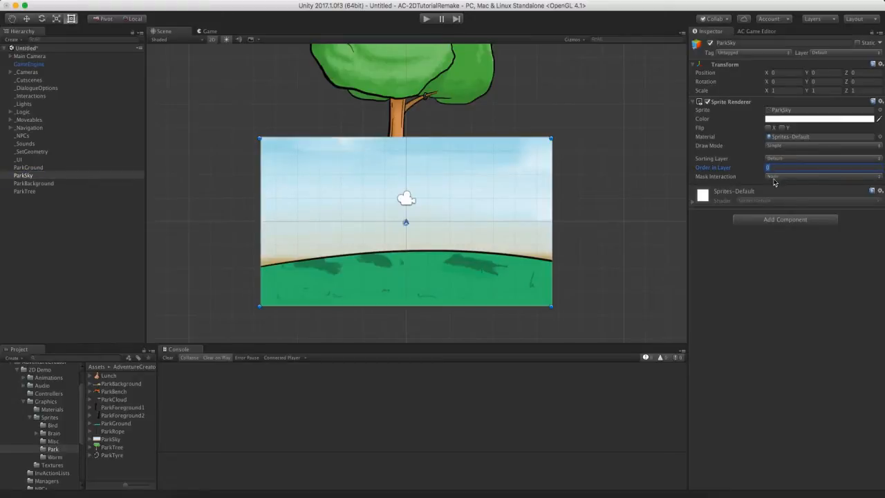
type("-1")
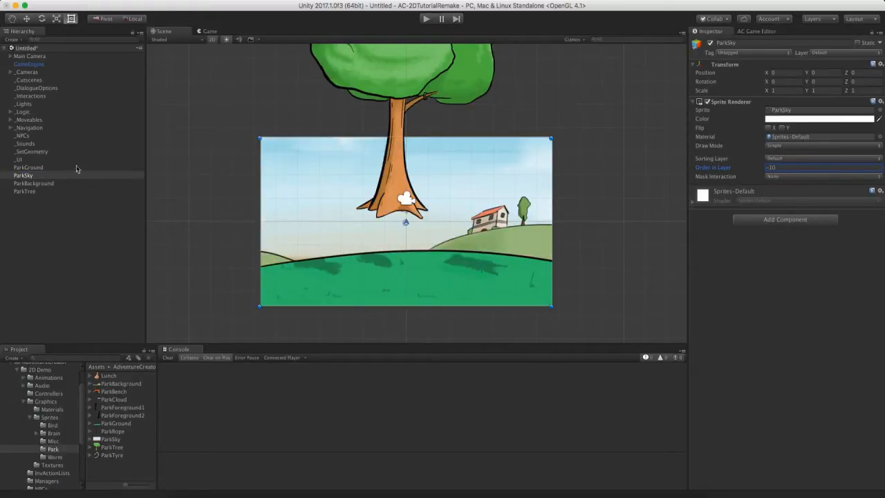
left_click(25, 184)
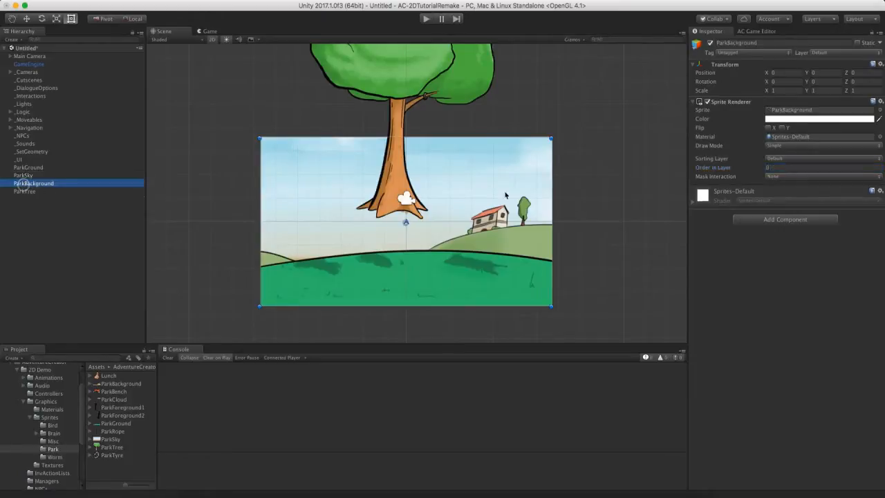
left_click(781, 168)
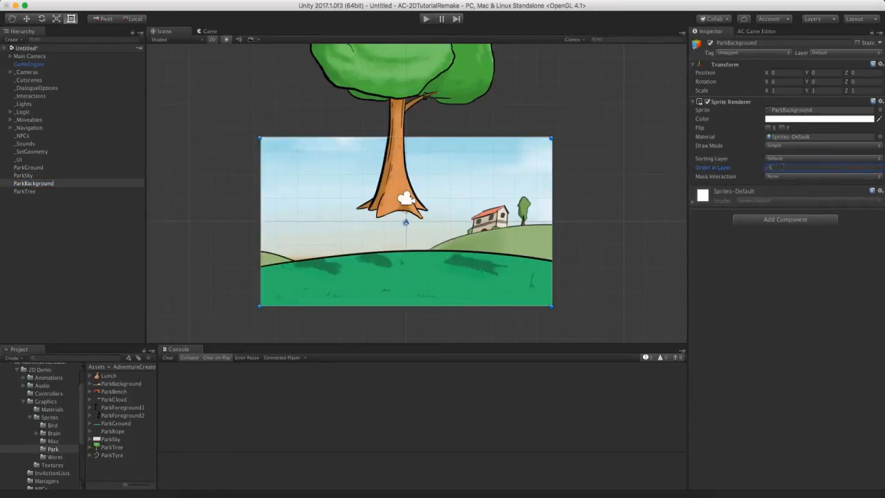
type("-5")
left_click(34, 167)
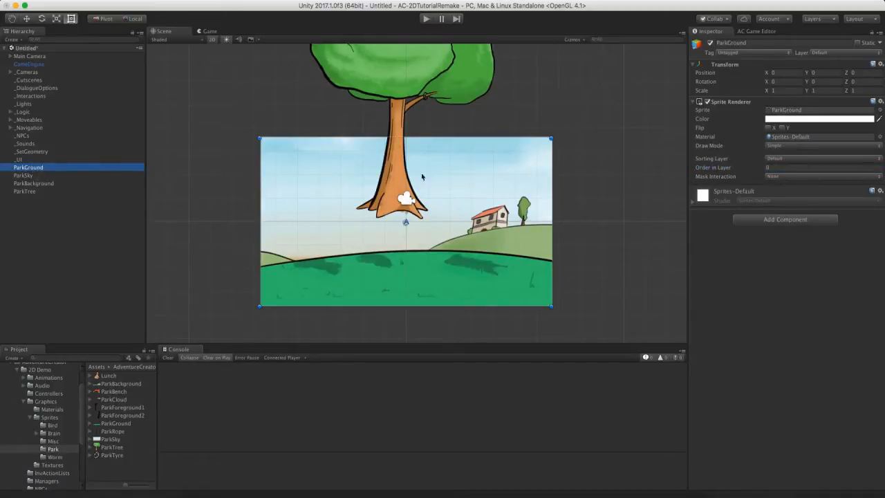
Set the Order in Layer of the ParkTree sprite to 5
left_click(27, 191)
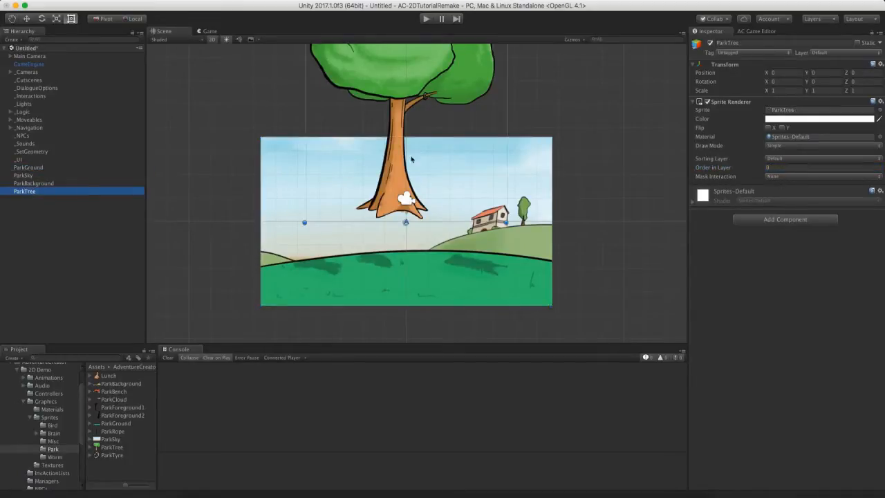
left_click(782, 168)
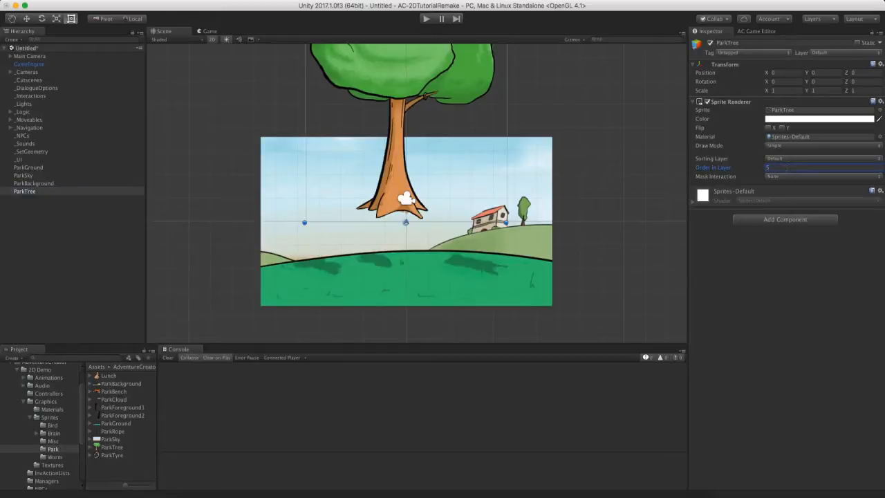
type("5")
key("Return")
Move the ParkTree sprite down onto the grass, to a position of about X -0.47, Y -2.87
scroll(424, 95, "up", 5)
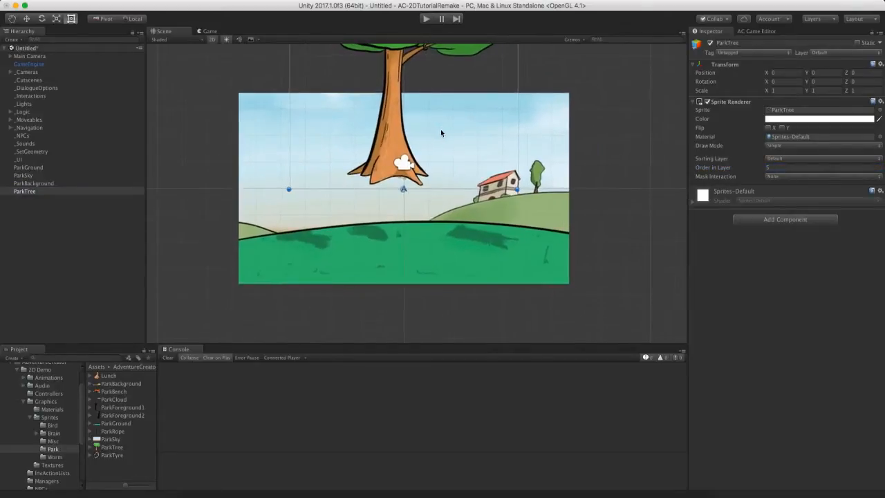
left_click_drag(395, 64, 384, 144)
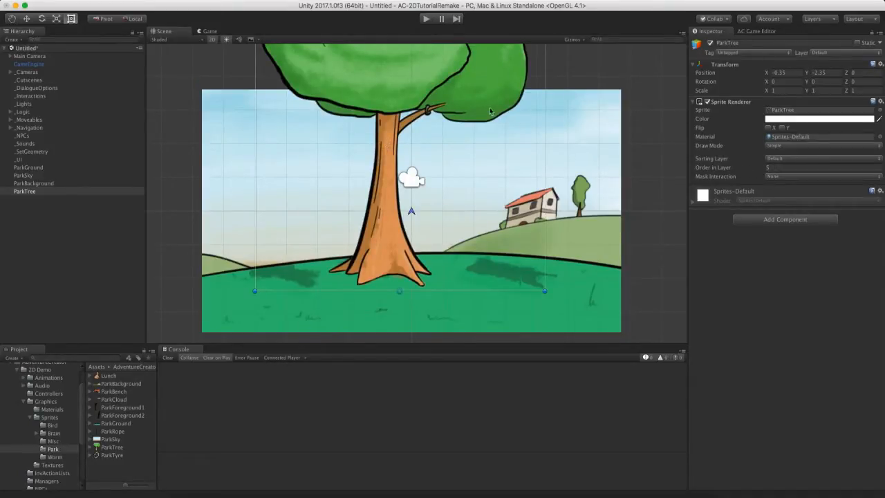
left_click_drag(487, 74, 471, 84)
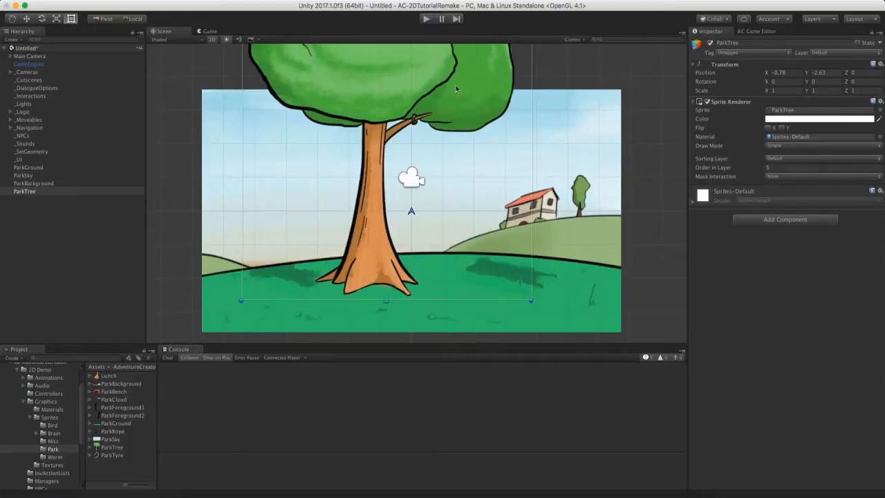
left_click_drag(480, 70, 491, 78)
middle_click_drag(521, 139, 522, 123)
scroll(522, 145, "up", 4)
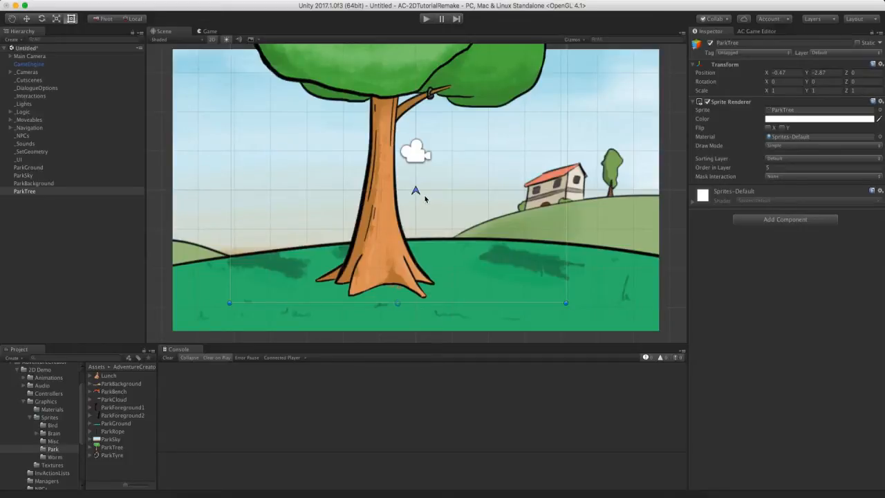
Show the Scene manager and place the four Park sprites inside the _SetGeometry folder of the hierarchy
left_click(754, 31)
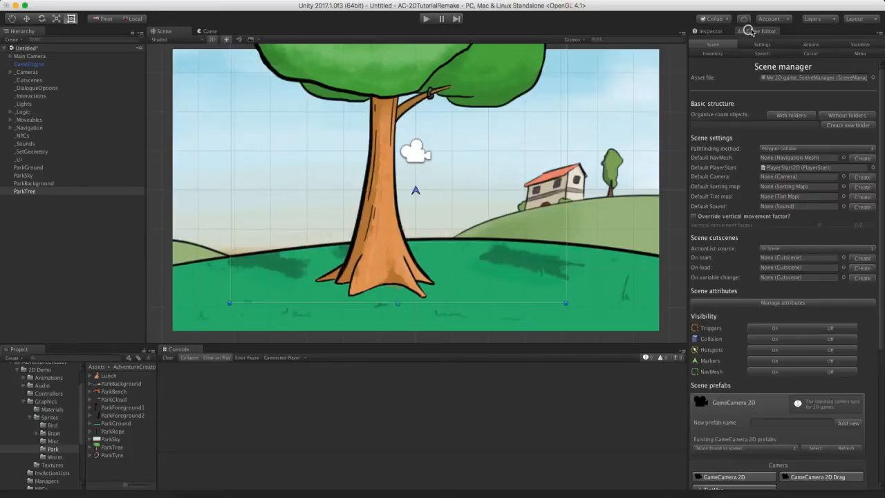
left_click(15, 170, "shift")
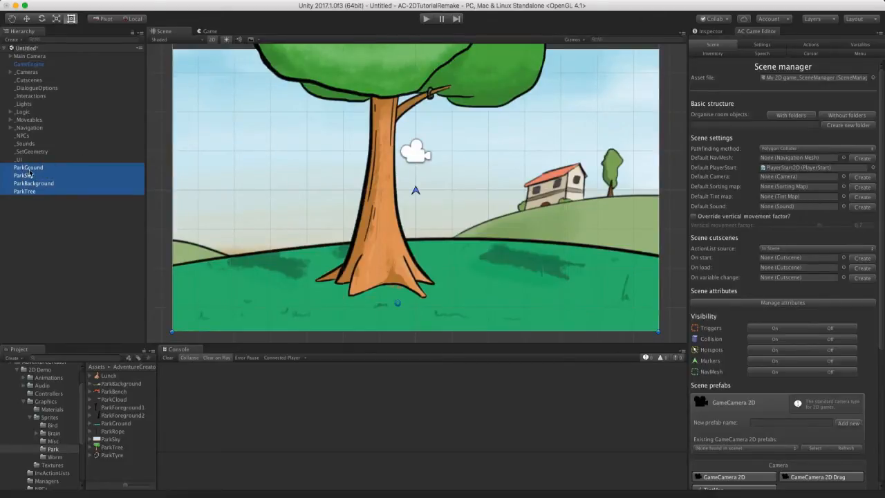
left_click_drag(28, 172, 51, 150)
left_click(10, 151)
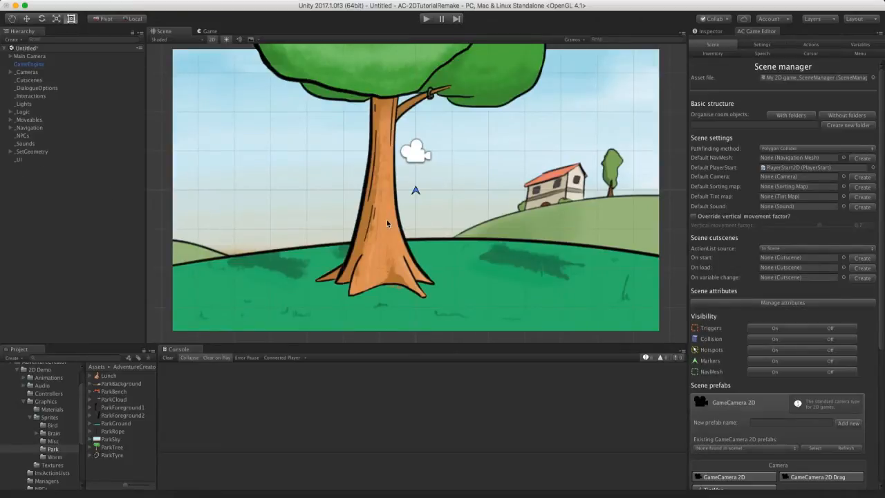
Move the PlayerStart2D marker from the scene's centre onto the grass to the left of the tree
scroll(413, 217, "up", 3)
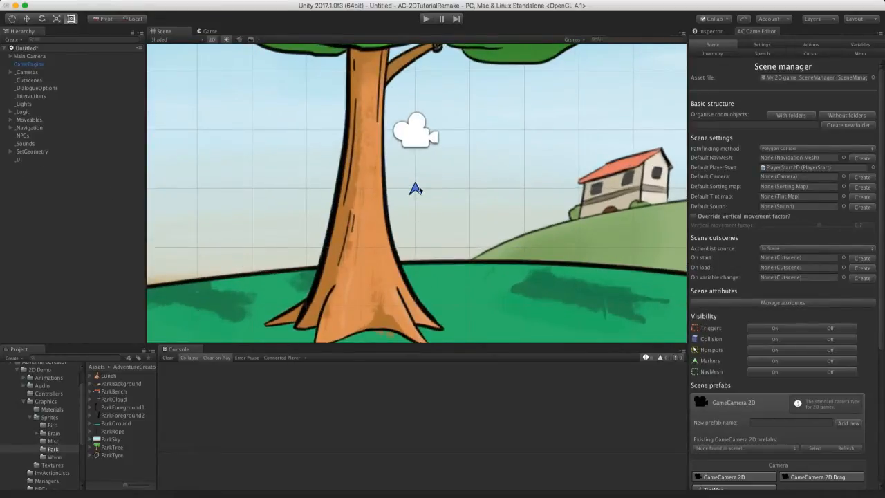
left_click(415, 188)
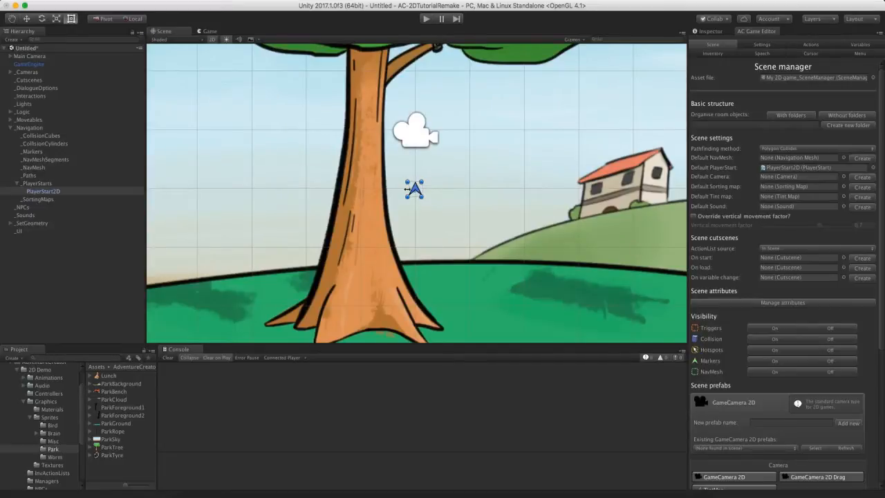
scroll(431, 205, "down", 4)
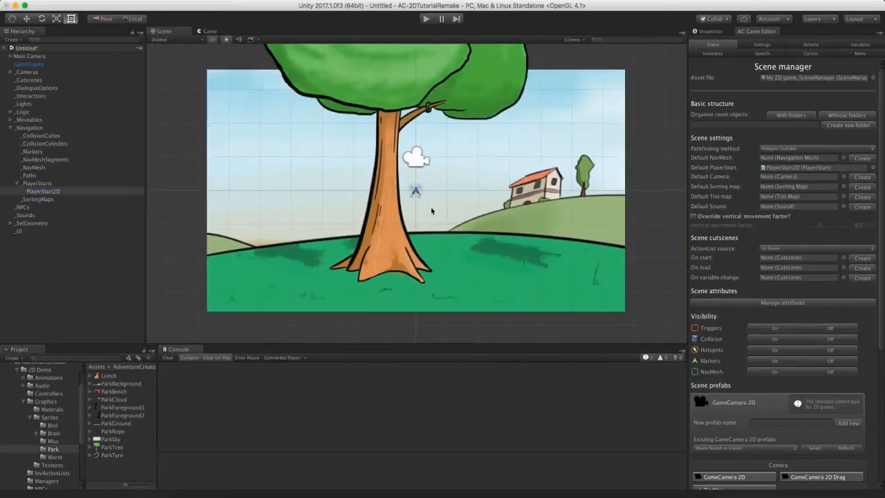
scroll(432, 210, "up", 3)
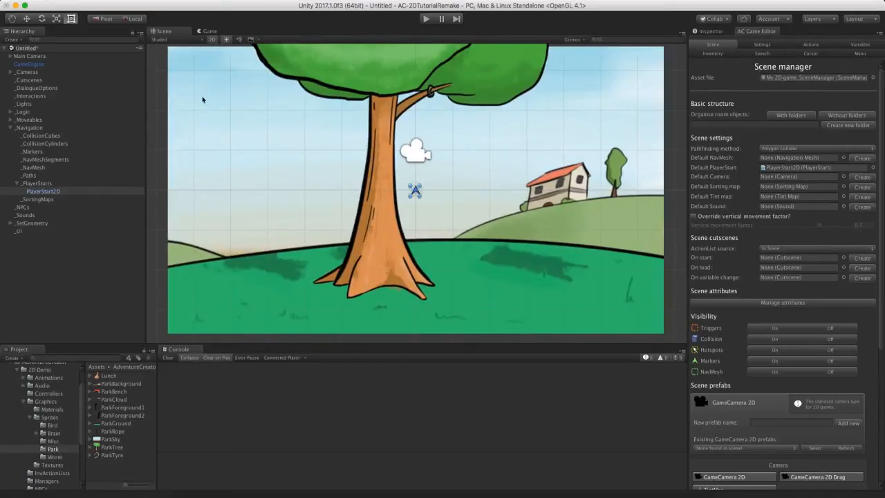
left_click(27, 19)
left_click_drag(419, 187, 270, 279)
middle_click_drag(299, 263, 308, 254)
Rotate the PlayerStart2D marker around its Z axis to turn its arrow sideways, and deselect it
key("e")
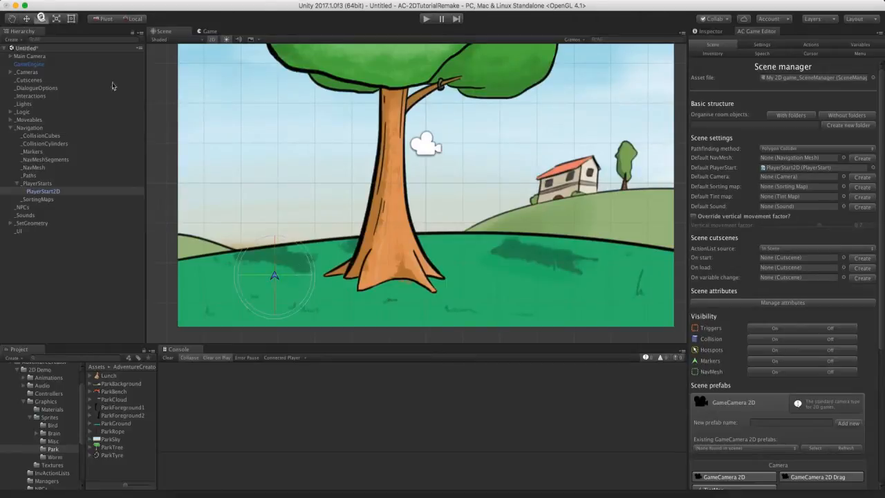
left_click_drag(242, 253, 664, 214)
middle_click_drag(384, 255, 378, 256)
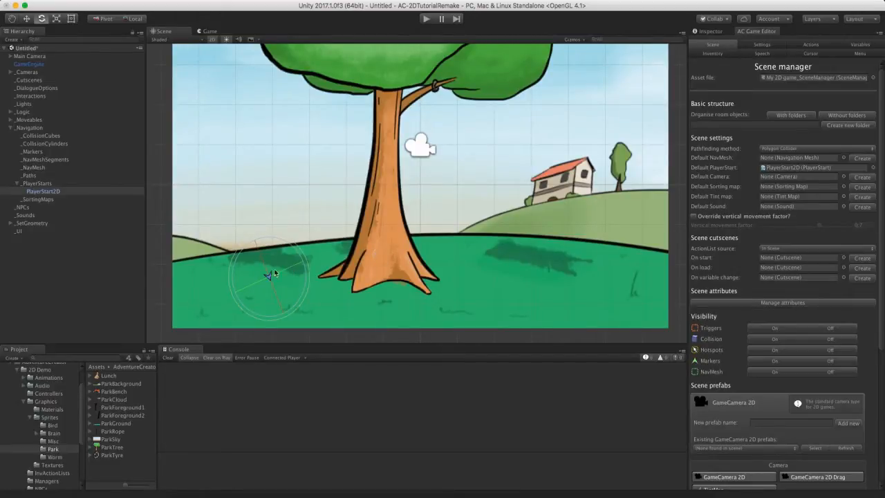
left_click(110, 275)
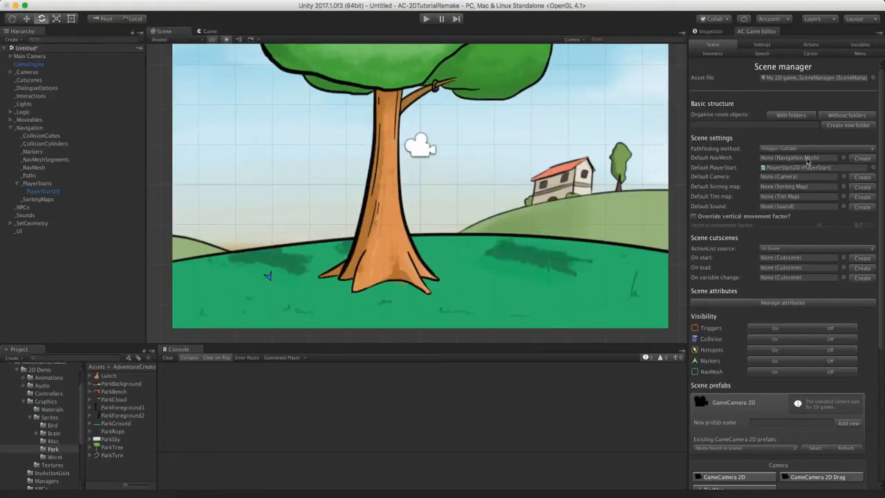
Create a default NavMesh for the scene in the Scene manager and select it in the hierarchy
left_click(854, 159)
left_click(804, 159)
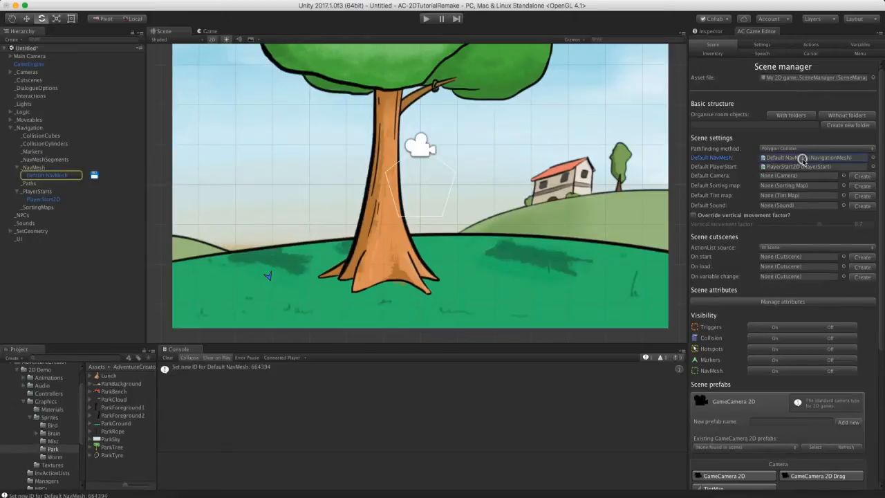
left_click(66, 175)
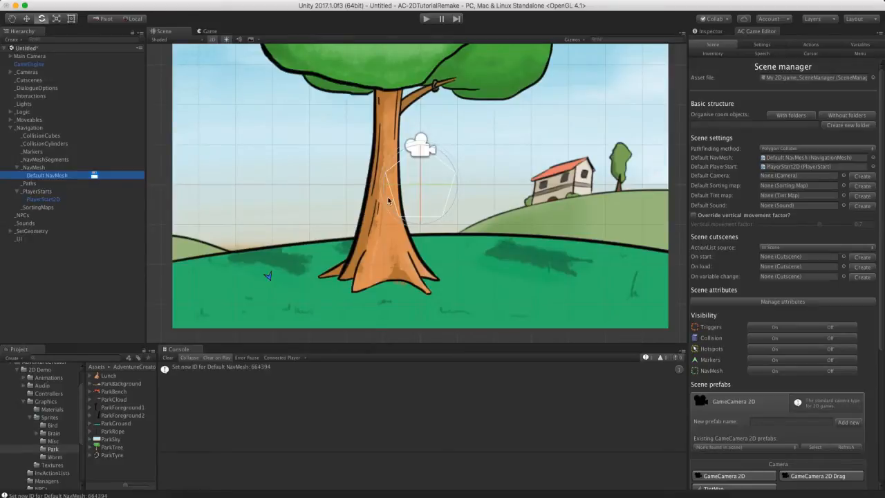
Move the Default NavMesh down to the base of the tree, to about X -0.66, Y -2.32
scroll(396, 223, "up", 3)
left_click(716, 32)
key("w")
left_click_drag(424, 178, 401, 270)
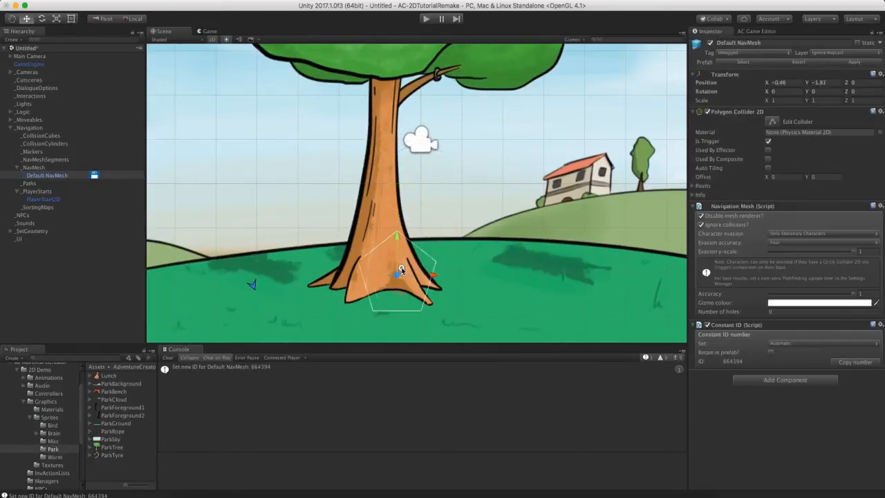
middle_click_drag(407, 261, 423, 231)
left_click_drag(419, 242, 418, 248)
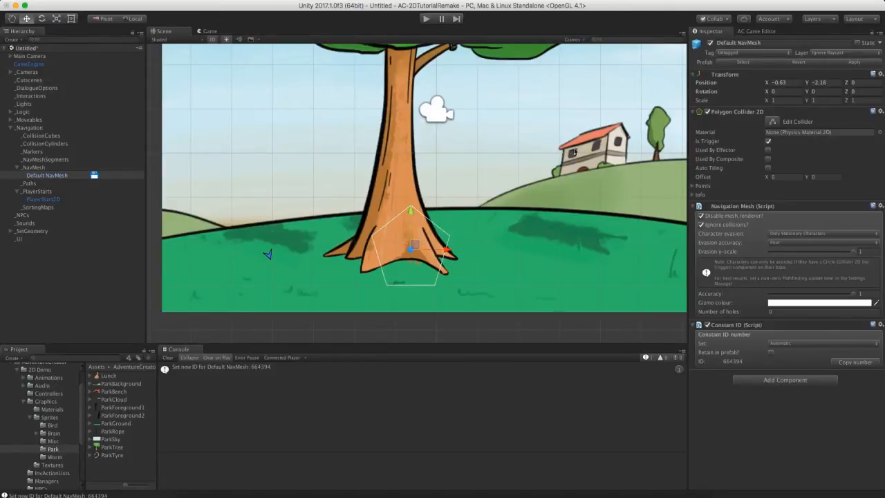
middle_click_drag(450, 178, 433, 189)
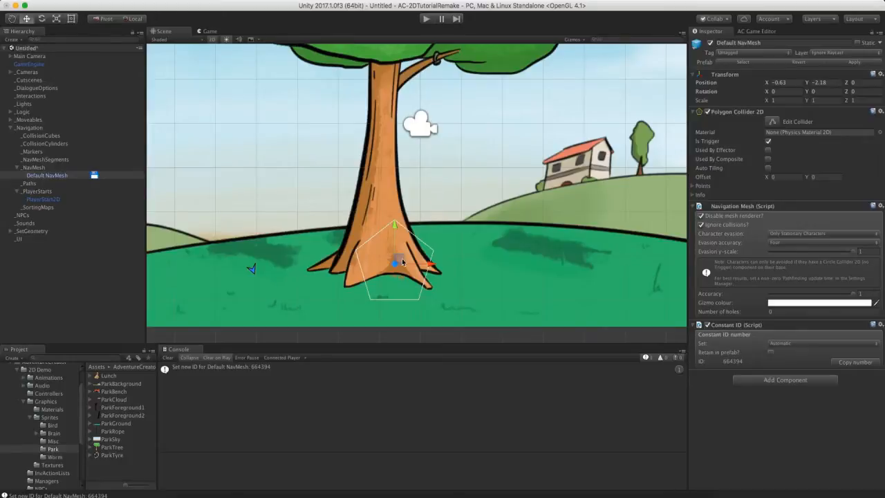
left_click_drag(396, 261, 656, 249)
Start editing the NavMesh's polygon collider and extend its outline across the grass to the right of the tree
left_click(772, 122)
left_click_drag(584, 266, 665, 310)
left_click_drag(662, 274, 668, 268)
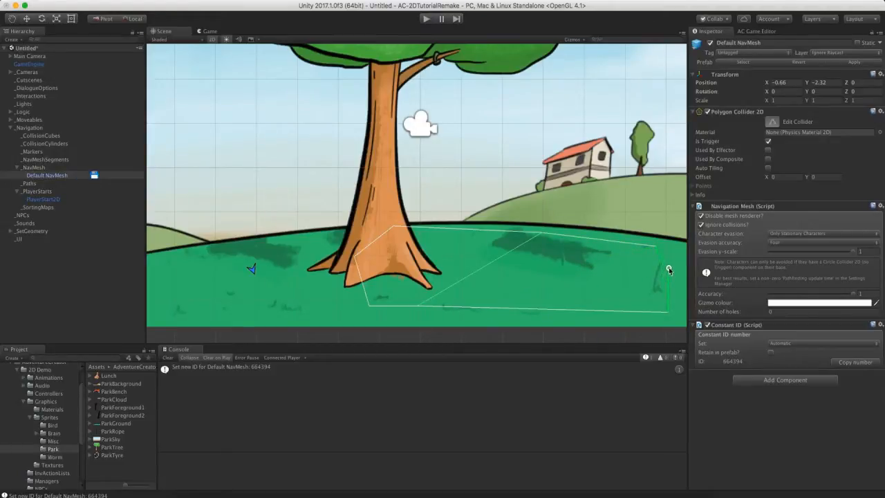
Extend the NavMesh outline across the grass left of the tree, follow the hill's curve with its upper points, and finish editing the collider
left_click_drag(419, 307, 168, 310)
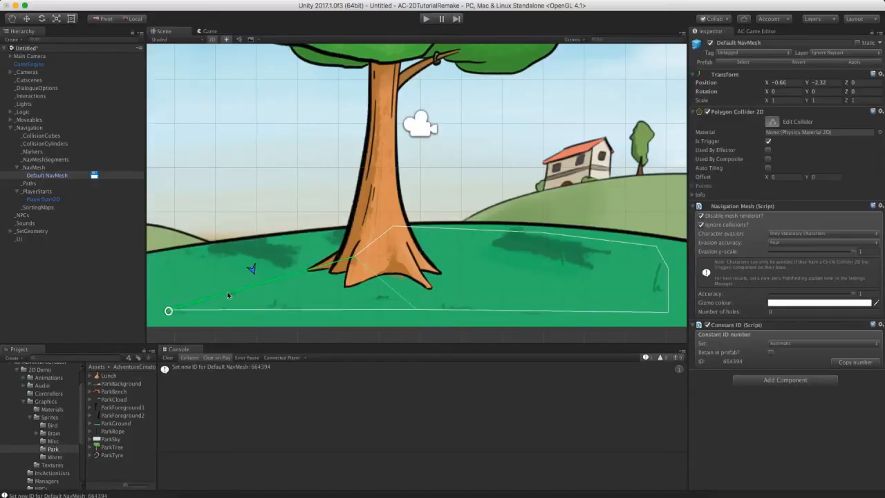
left_click_drag(267, 284, 169, 268)
left_click_drag(354, 258, 276, 248)
left_click_drag(168, 267, 167, 263)
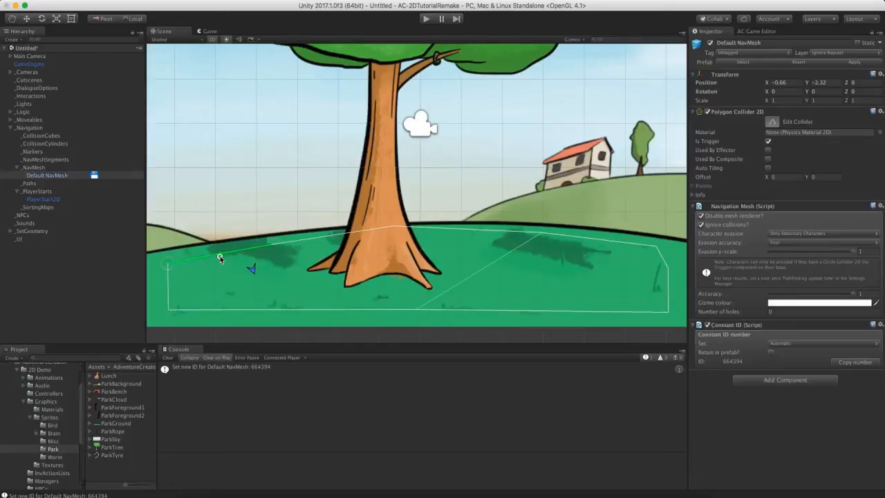
left_click_drag(219, 254, 218, 251)
left_click_drag(394, 226, 401, 229)
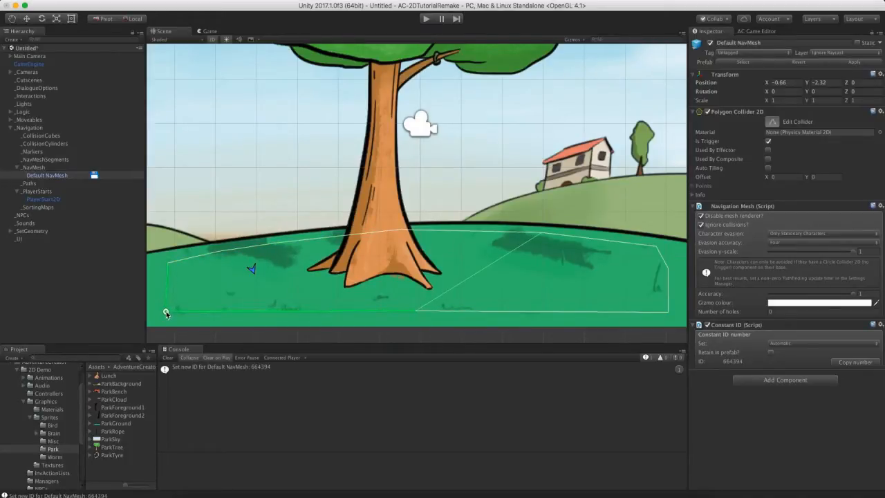
left_click_drag(166, 310, 165, 312)
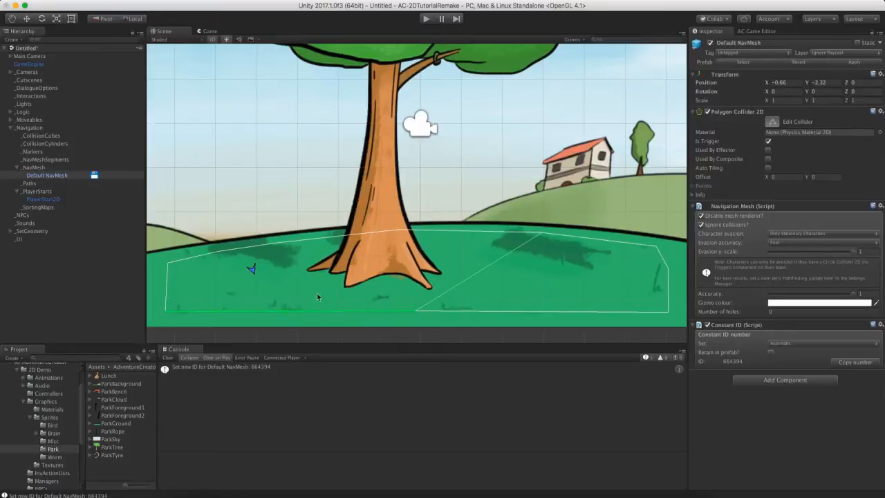
left_click(774, 123)
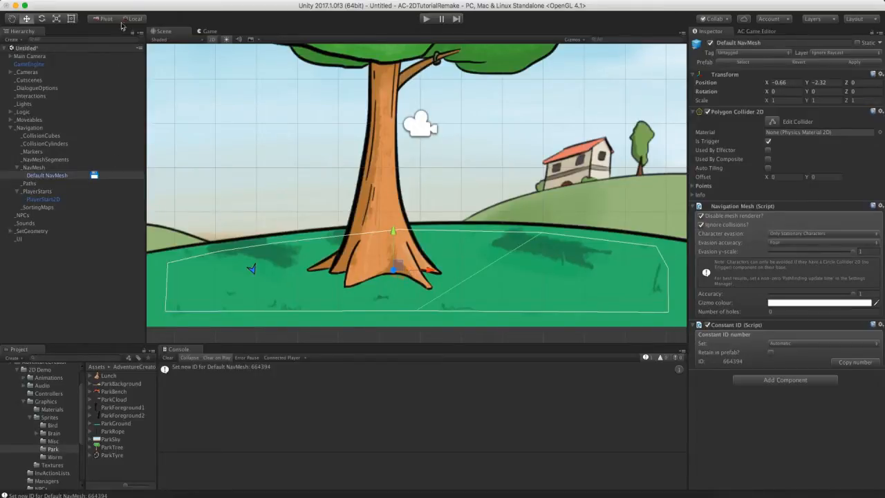
Create an empty GameObject and nest it under _NavMesh in the hierarchy
left_click(131, 2)
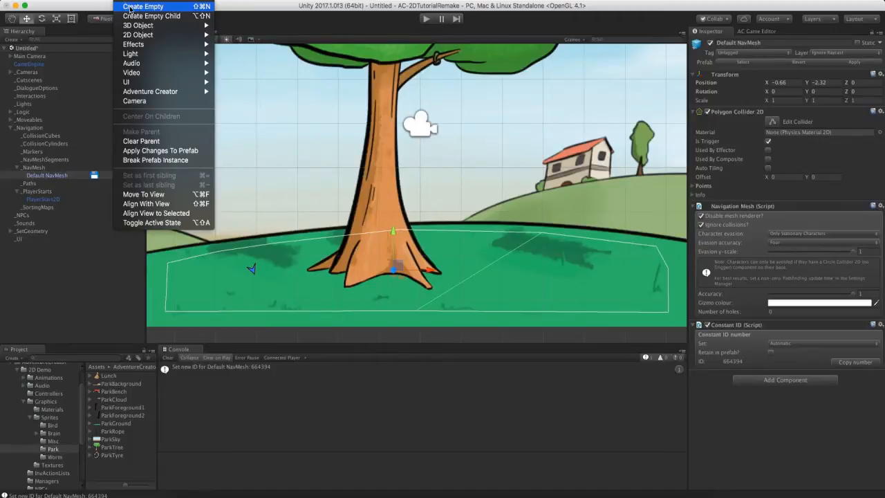
left_click(130, 7)
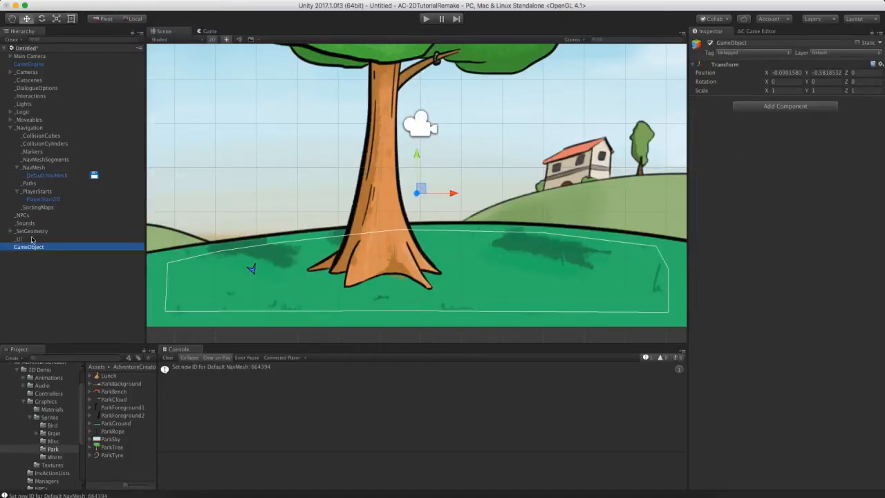
left_click_drag(24, 250, 44, 168)
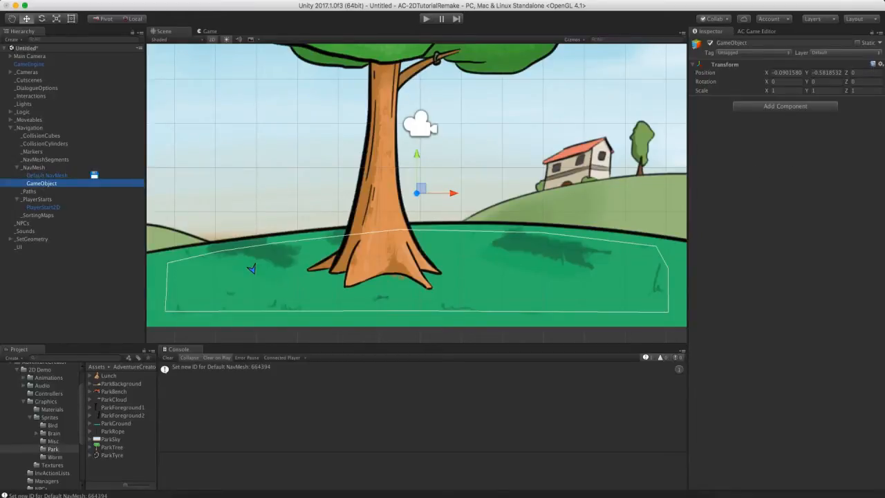
Add a Polygon Collider 2D to the new GameObject and make it a trigger
left_click(797, 109)
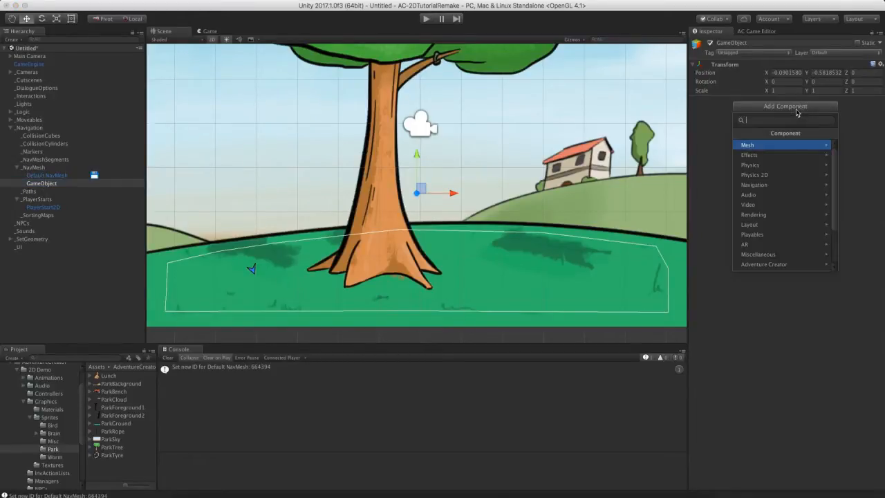
type("pol")
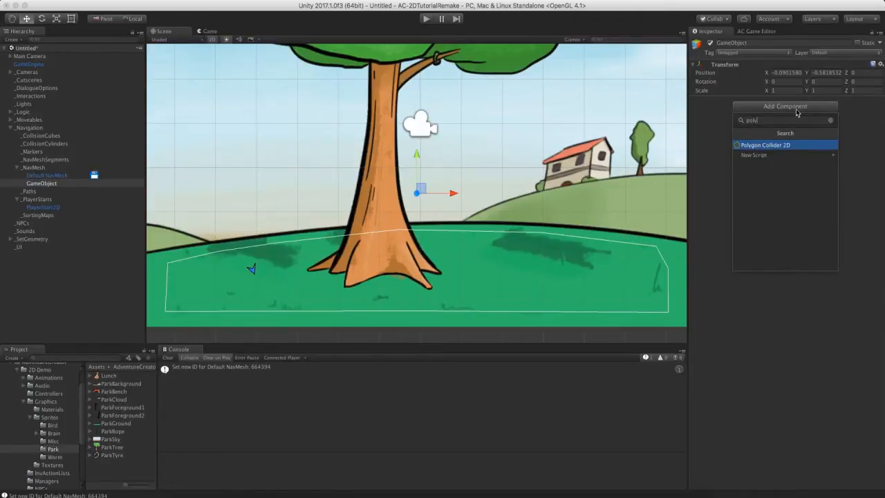
type("y")
left_click(786, 147)
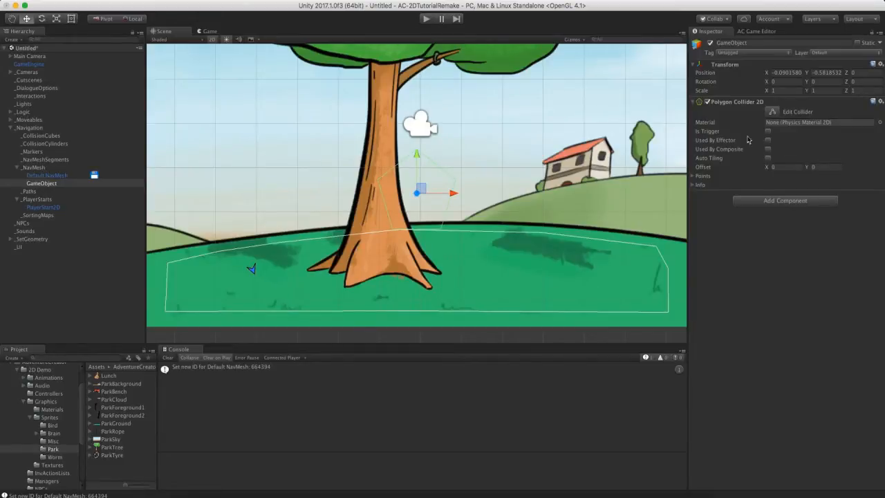
left_click(767, 130)
Reshape the GameObject's polygon collider so its points follow the outline of the tree's base and roots, and finish editing it
left_click(773, 111)
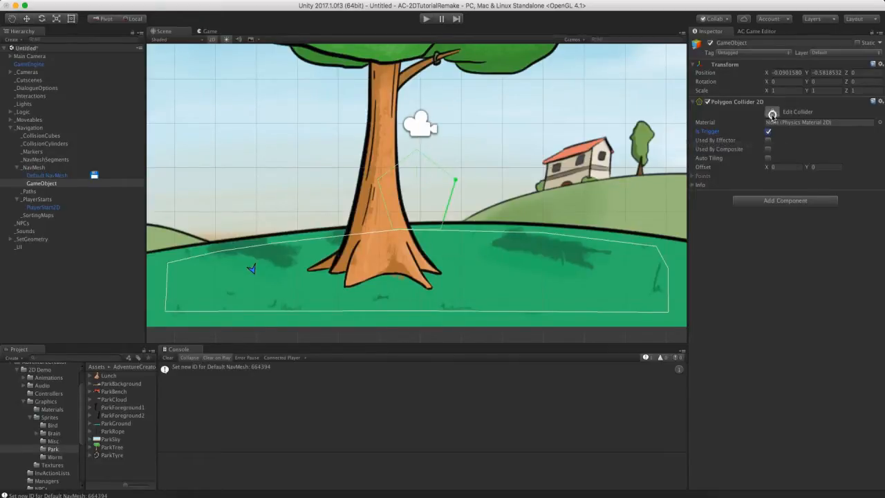
left_click_drag(441, 232, 434, 280)
left_click_drag(456, 181, 441, 249)
left_click_drag(364, 200, 308, 270)
left_click_drag(393, 230, 343, 287)
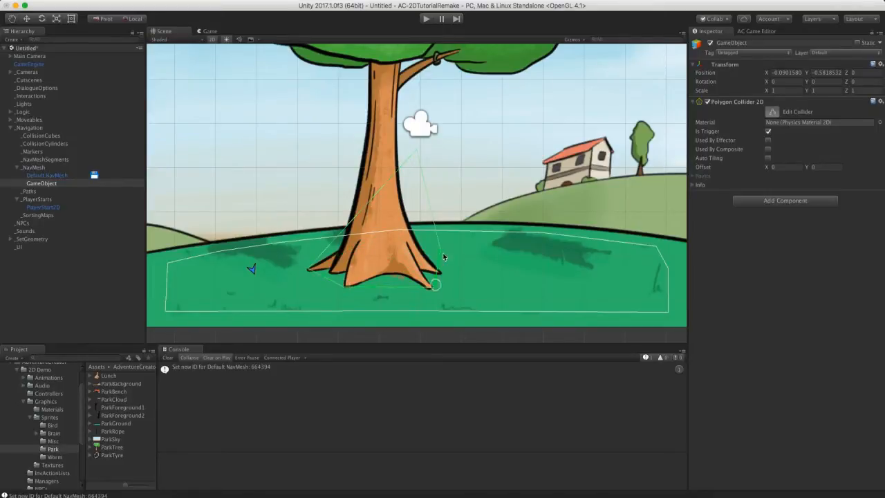
left_click_drag(417, 150, 423, 256)
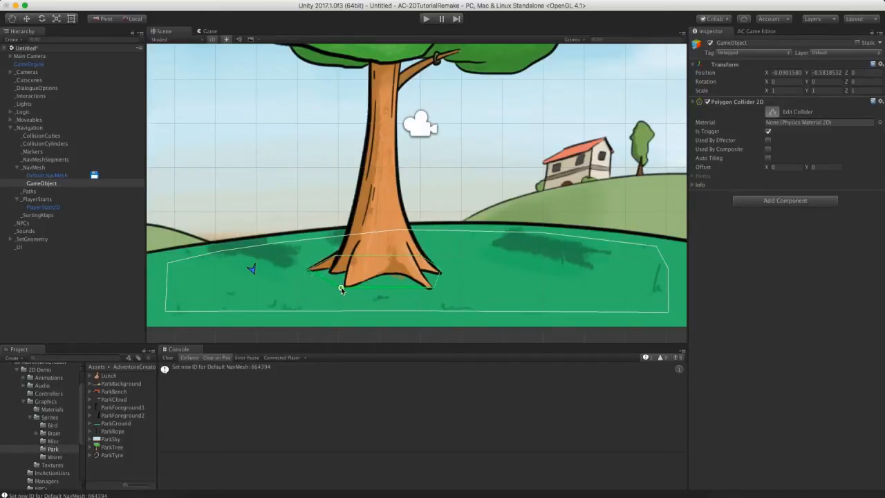
left_click(772, 113)
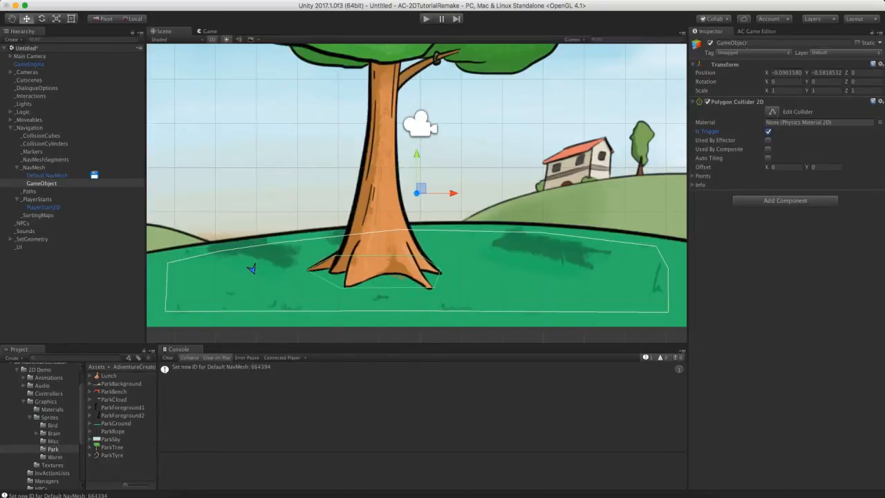
Rename the GameObject with the tree's collider as TreeBase
left_click(752, 43)
type("TreeBase")
key("Return")
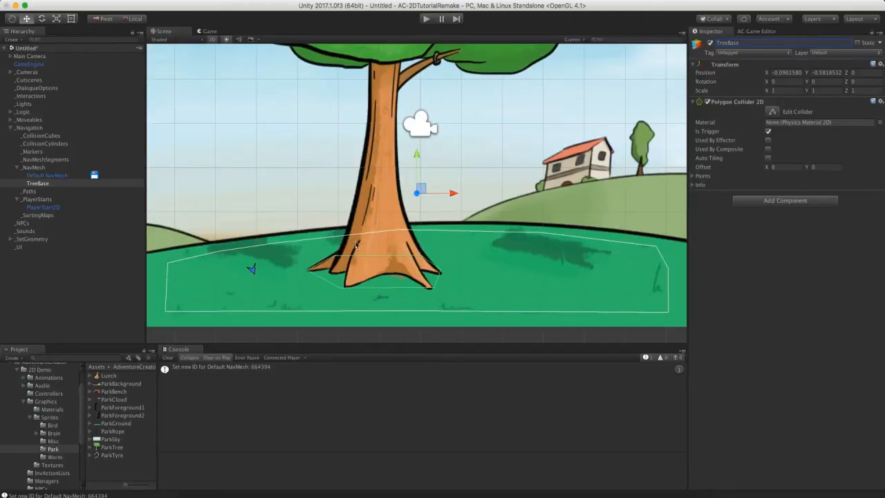
Set the Default NavMesh's number of holes to 1 and assign TreeBase as Hole #0
left_click(60, 176)
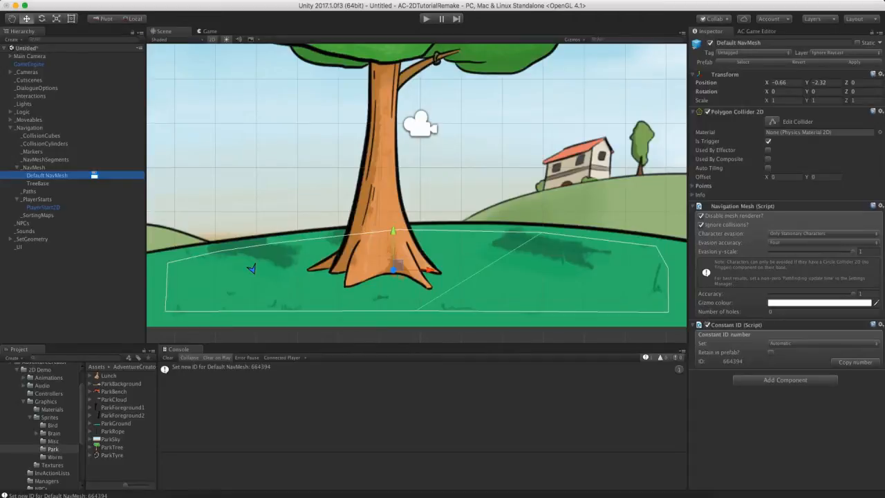
left_click(780, 311)
type("1")
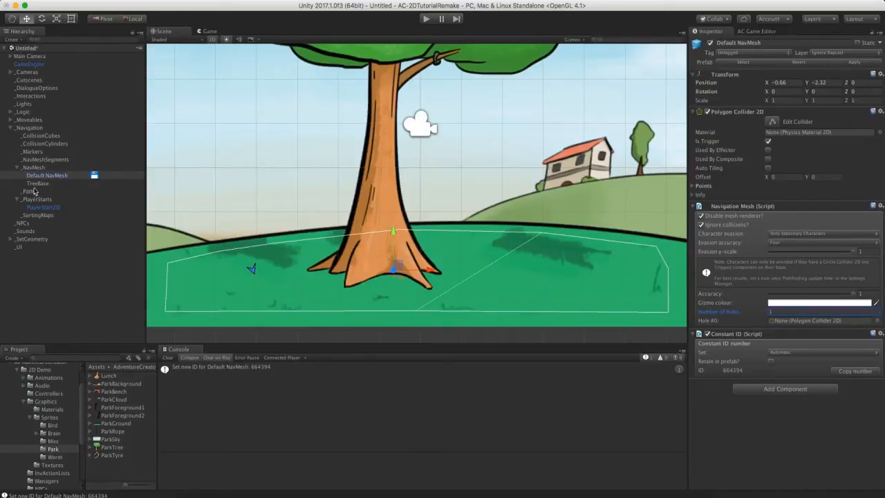
left_click_drag(36, 184, 800, 323)
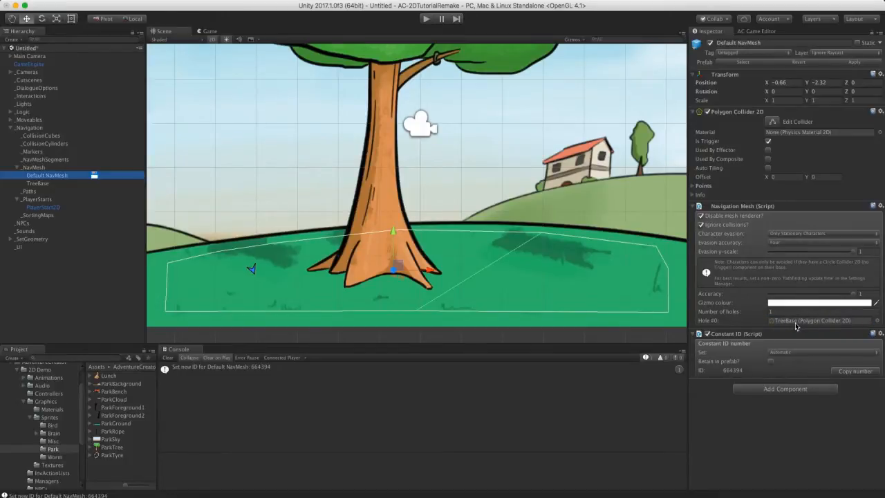
Run the game and inspect the NavMesh's hole at the tree base in the scene view, shifting the NavMesh briefly and undoing the move
left_click(425, 20)
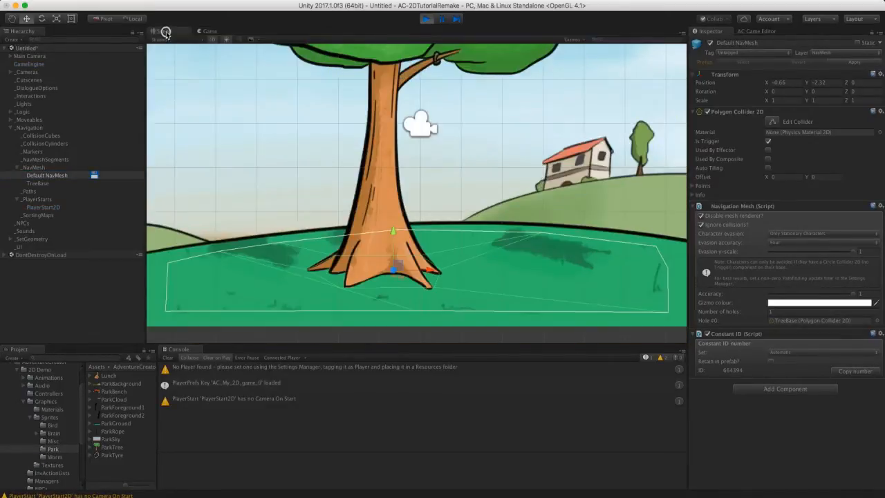
left_click(163, 32)
scroll(406, 216, "up", 2)
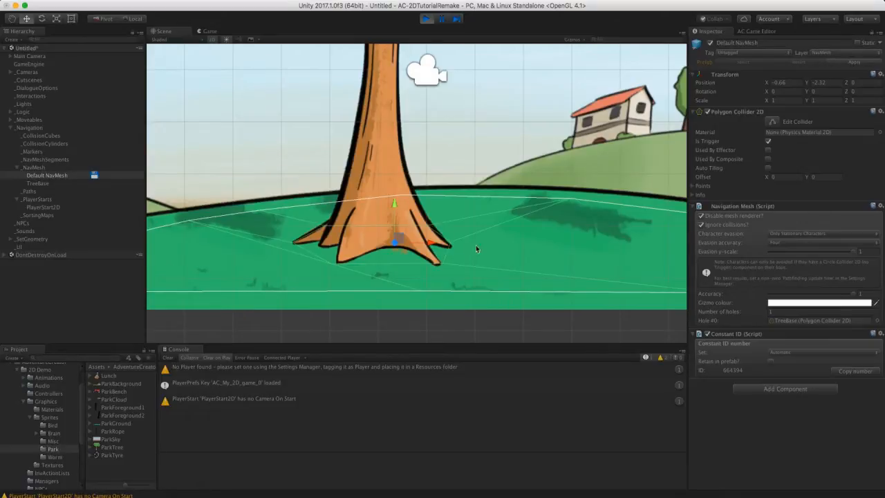
left_click_drag(395, 242, 413, 225)
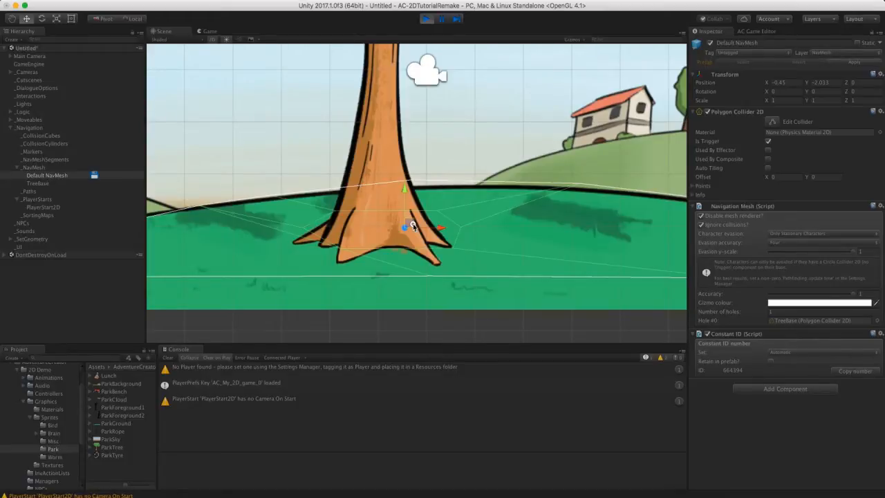
key("super+z")
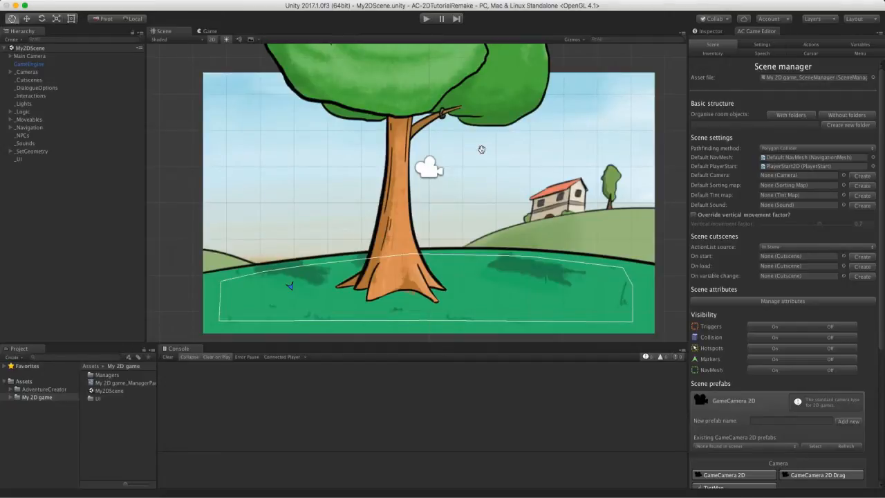
Frame the park in the game view by setting the Main Camera's field of view to 35.8 and its Y position to -0.08
left_click(215, 31)
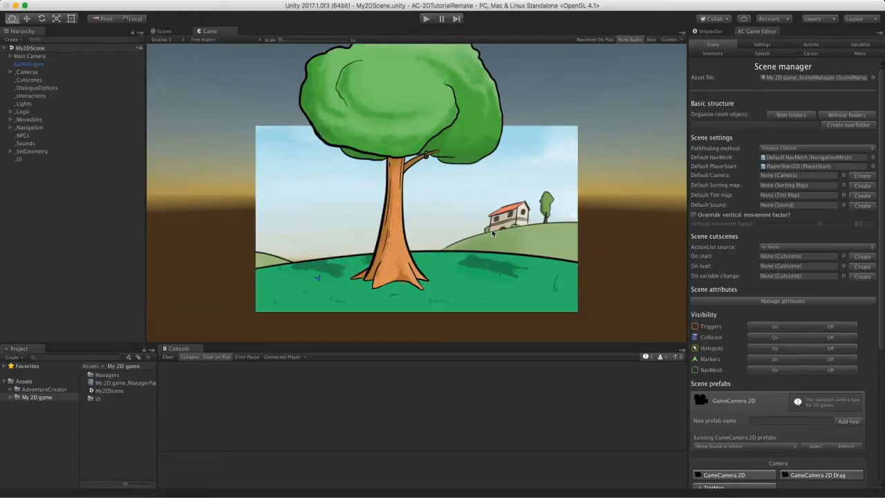
left_click(29, 56)
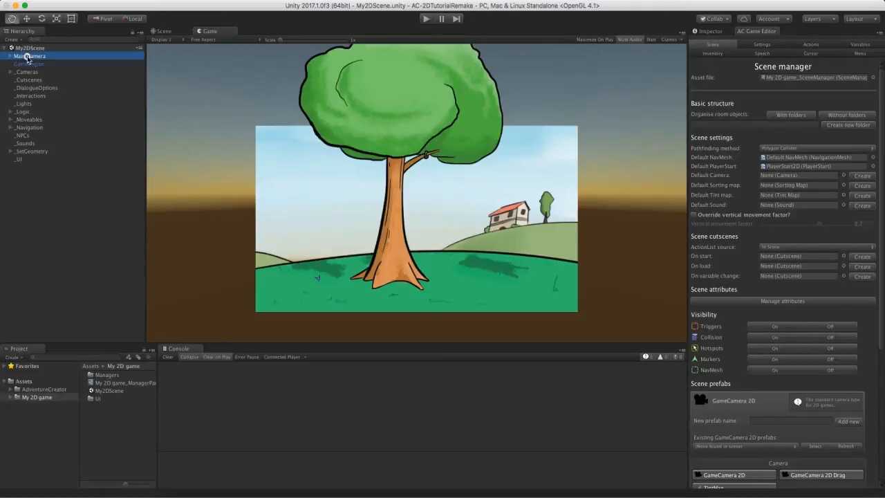
left_click(710, 33)
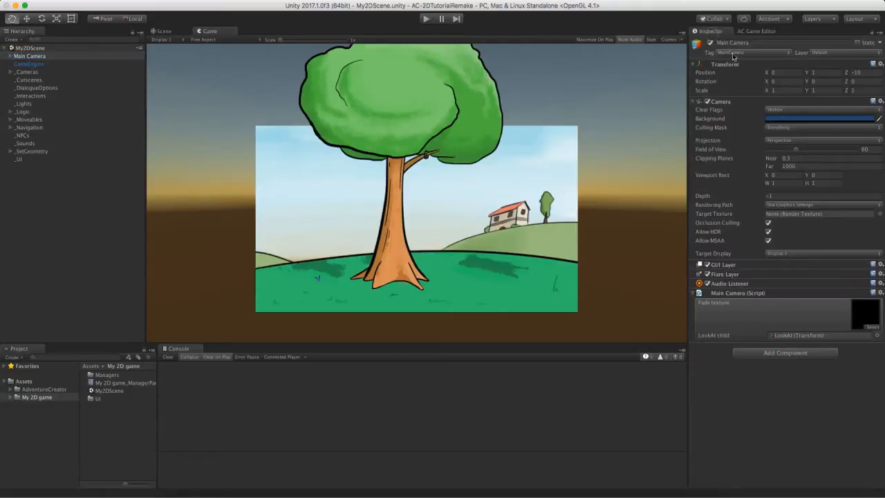
left_click_drag(797, 152, 785, 155)
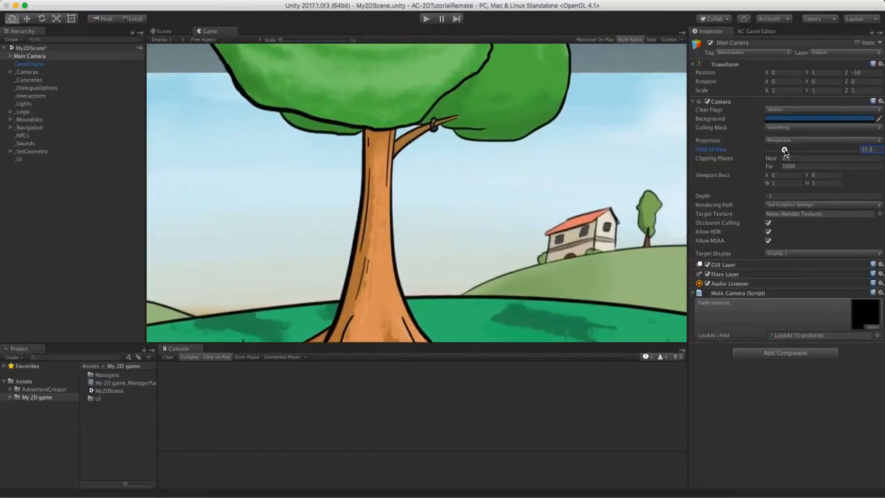
left_click_drag(806, 74, 788, 74)
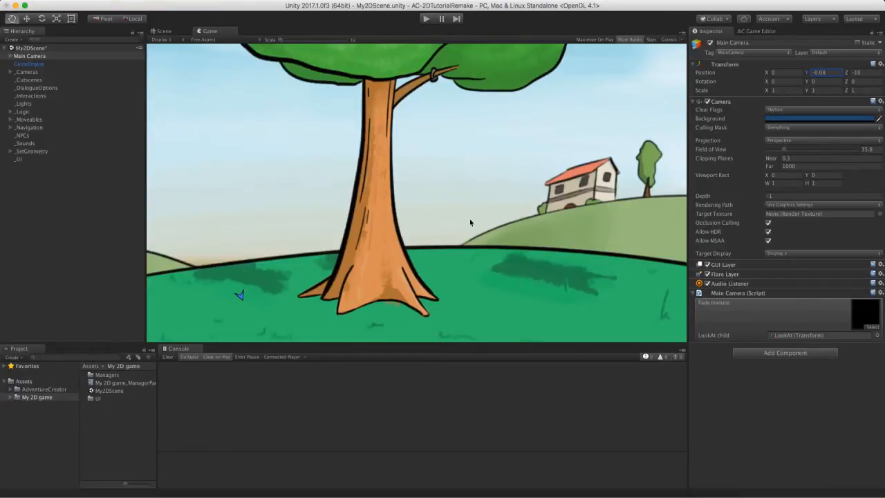
Open the Brain sprites folder under AdventureCreator's 2D Demo graphics and widen the folder tree
left_click(65, 390)
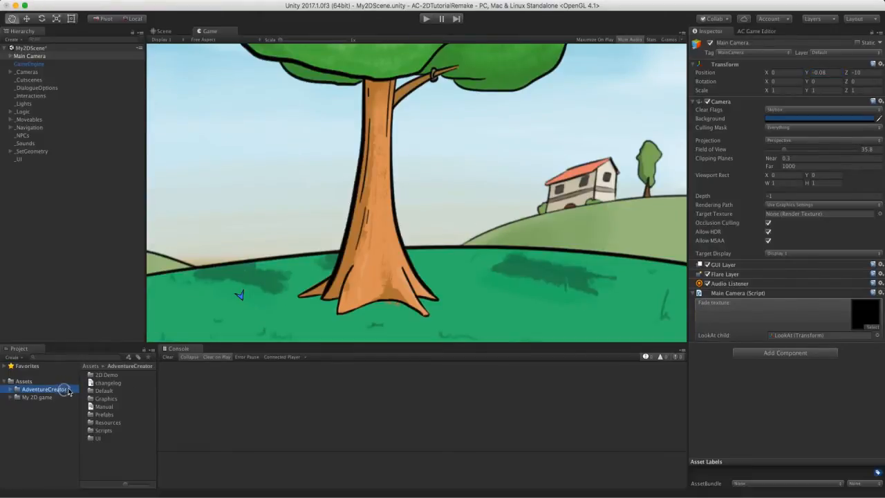
left_click(13, 390, "alt")
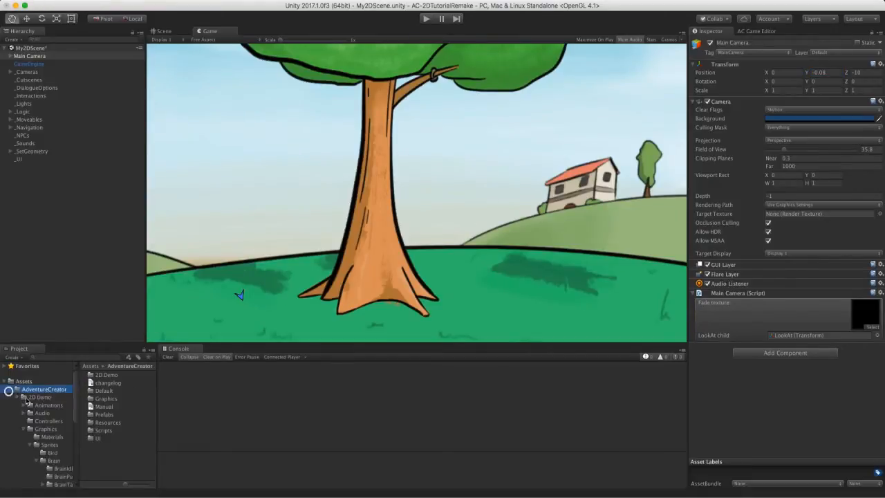
left_click(44, 429)
left_click(50, 446)
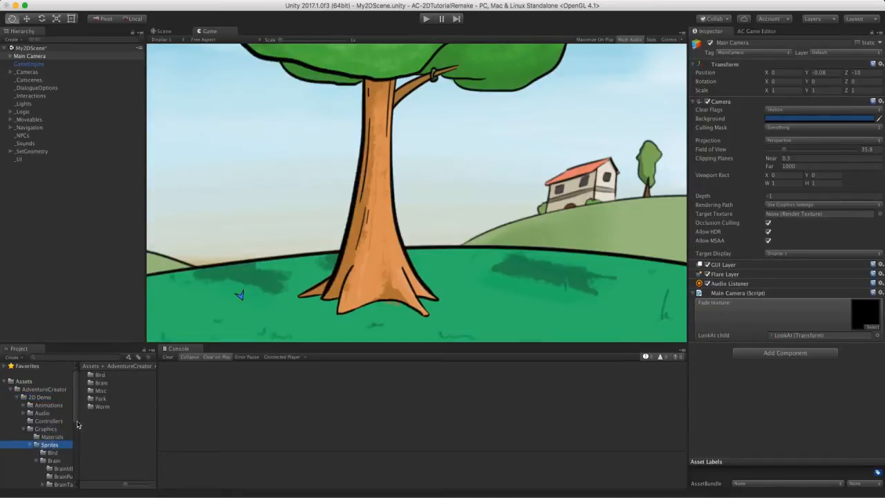
scroll(78, 425, "down", 1)
left_click(65, 437)
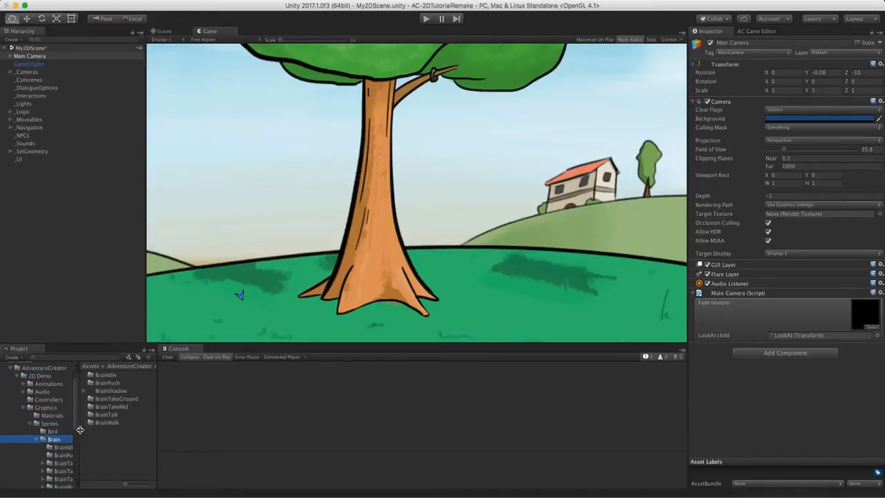
left_click_drag(78, 431, 89, 423)
scroll(88, 423, "down", 1)
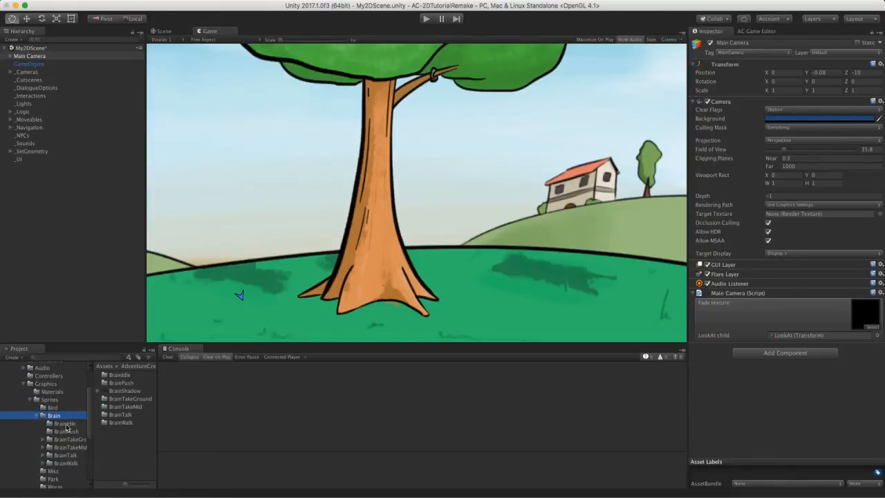
Look through the Brain animation folders and add the Idle_D sprite from BrainIdle to the scene hierarchy
left_click(68, 424)
left_click(69, 431)
left_click(69, 439)
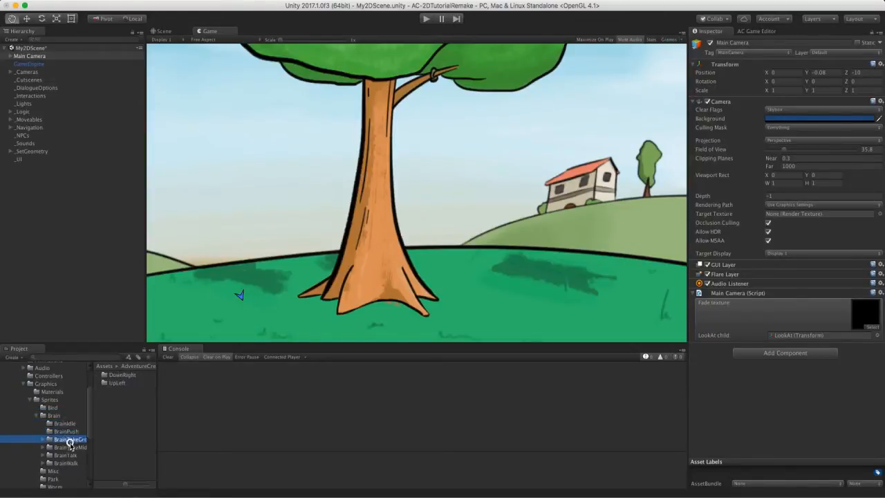
left_click(69, 455)
left_click(67, 424)
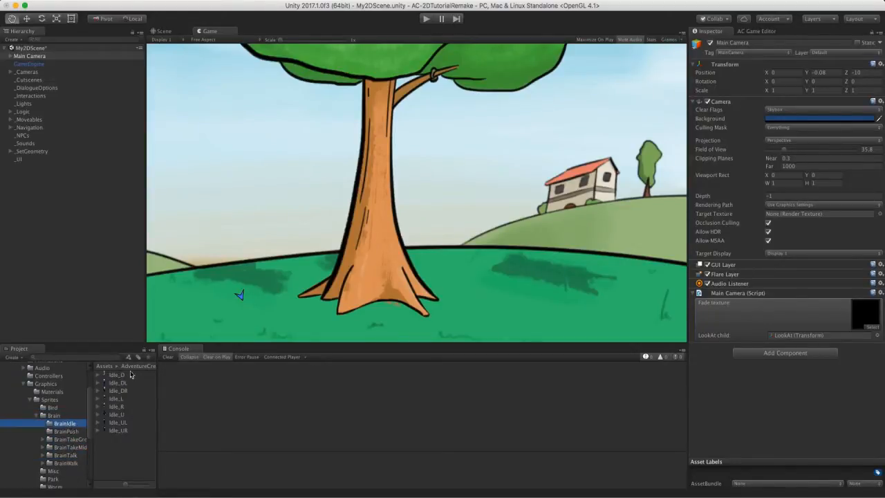
left_click(121, 375)
left_click_drag(121, 375, 63, 306)
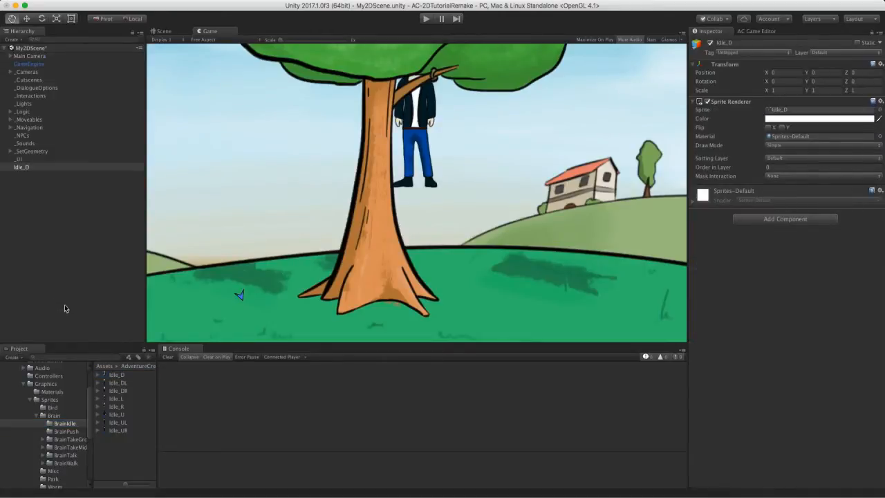
Move the Idle_D character in the scene view to the open area left of the tree, at about X -3.93, Y -1.1
left_click(166, 32)
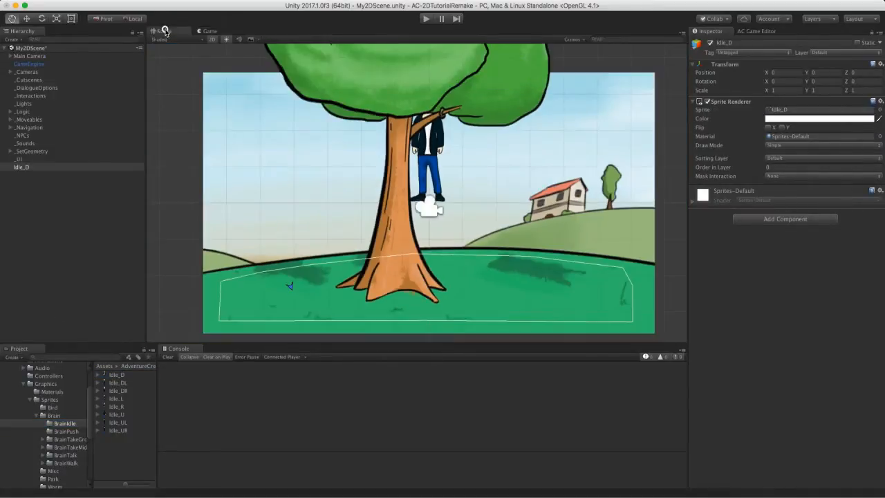
left_click(28, 18)
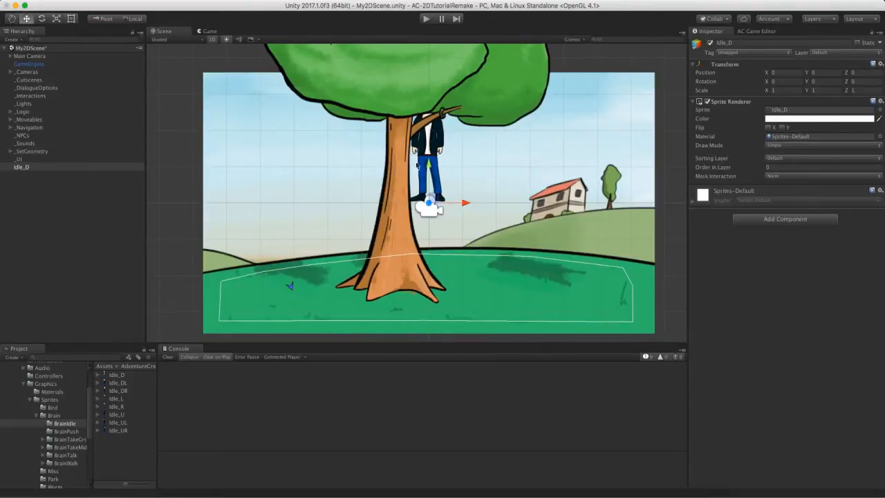
scroll(417, 166, "up", 1)
left_click_drag(437, 198, 287, 215)
middle_click_drag(287, 215, 336, 211)
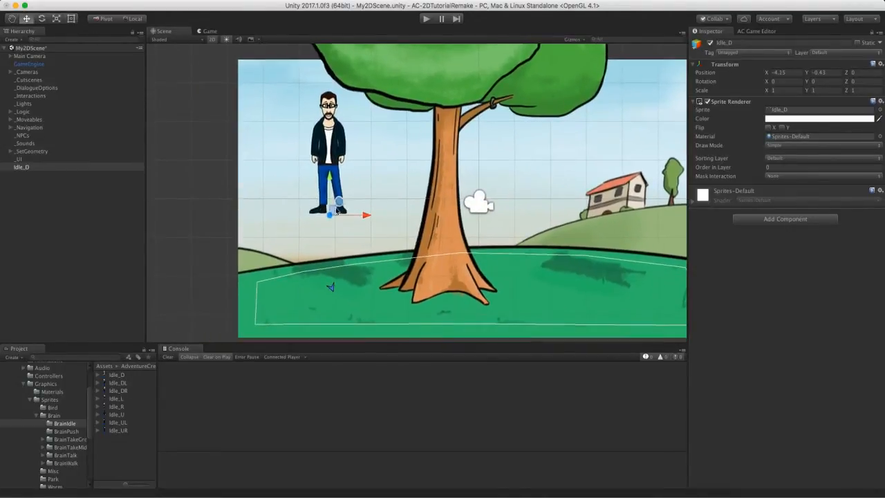
left_click_drag(336, 211, 344, 237)
middle_click_drag(365, 175, 370, 204)
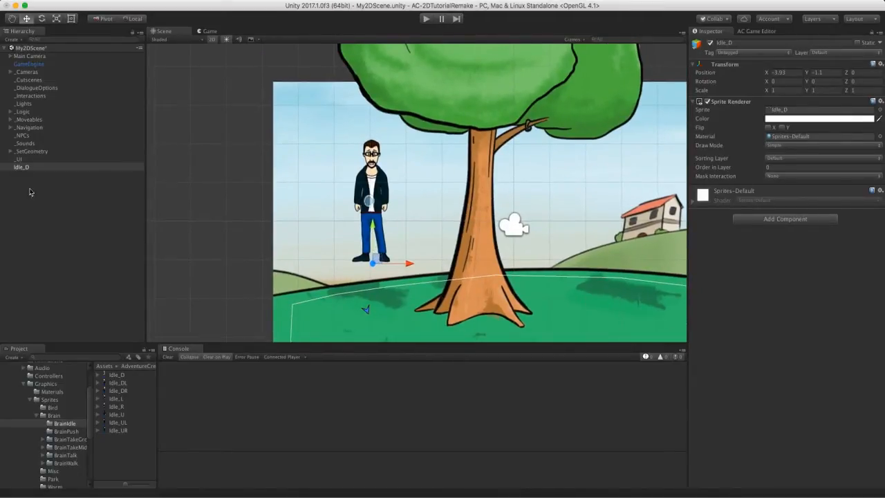
Rename the Idle_D object in the scene hierarchy to PlayerSprite
left_click(18, 170)
key("Return")
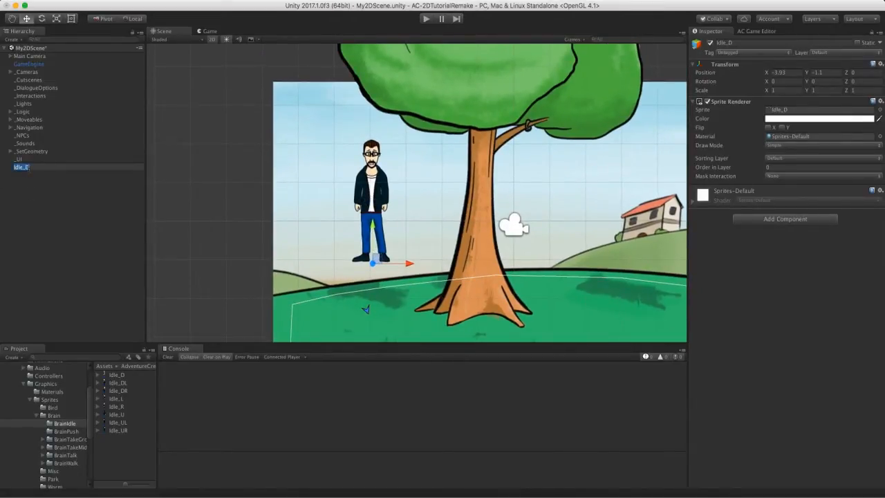
type("PlayerSprite")
key("Return")
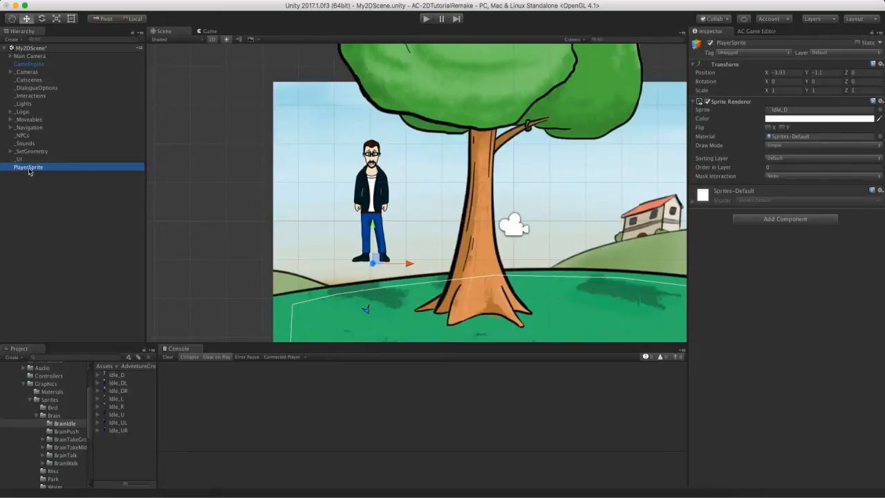
Start Adventure Creator's Character Wizard for a Player character and assign PlayerSprite as its base graphic
left_click(233, 6)
mouse_move(234, 7)
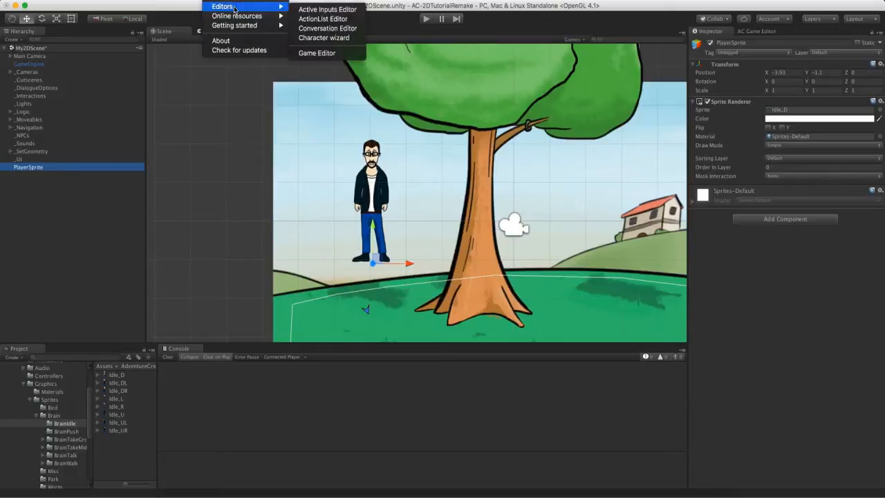
left_click(326, 38)
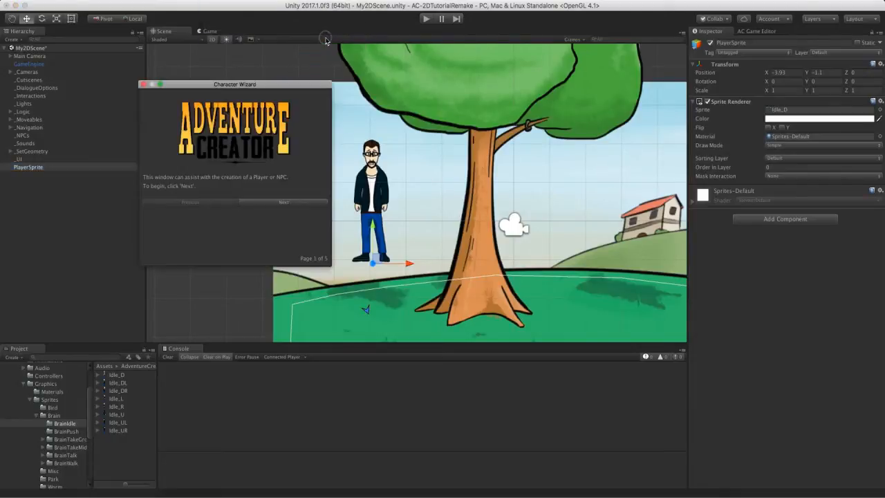
left_click_drag(280, 86, 600, 99)
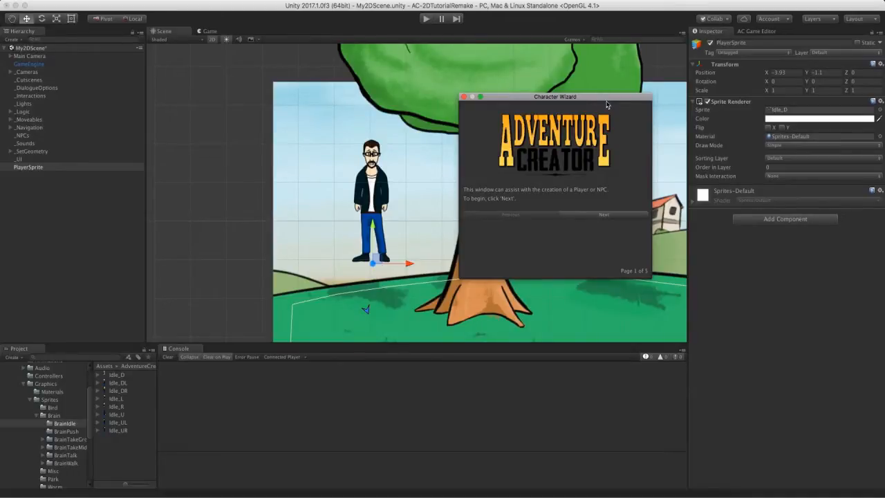
left_click(592, 217)
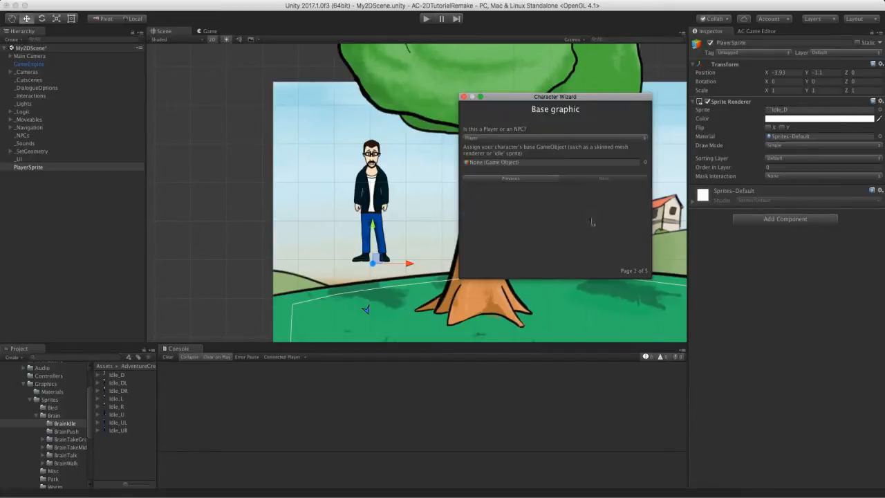
left_click(514, 136)
left_click(511, 124)
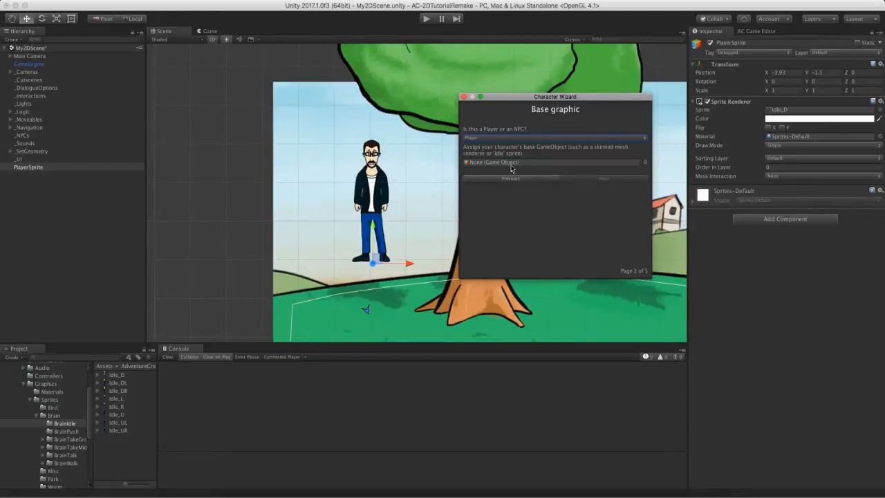
left_click_drag(21, 169, 486, 166)
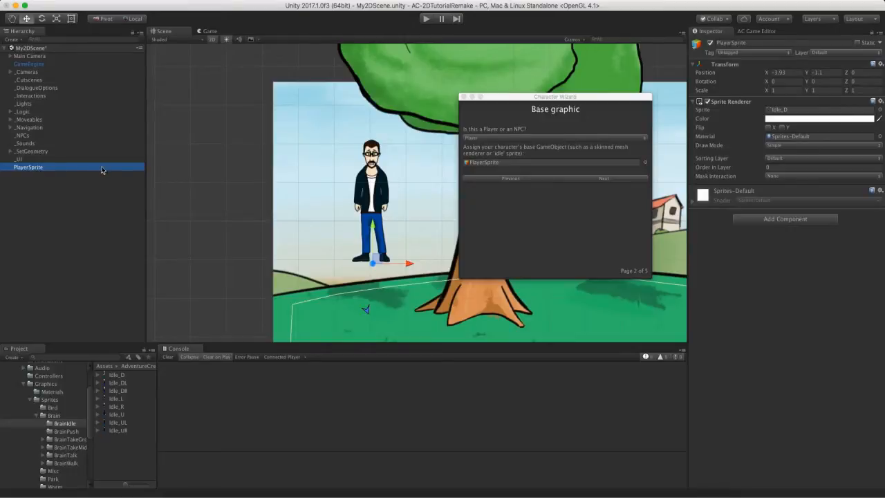
Choose the Sprites Unity animation engine, finish creating the Player character and close the Character Wizard
left_click(625, 181)
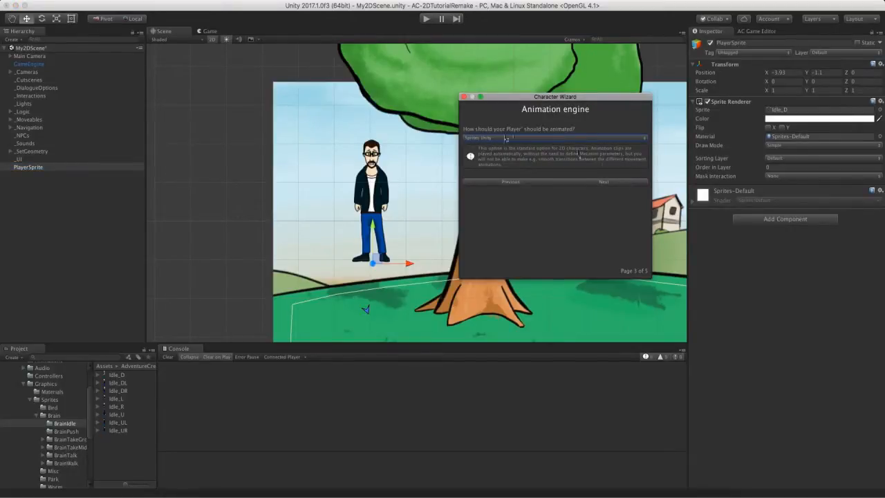
left_click(496, 139)
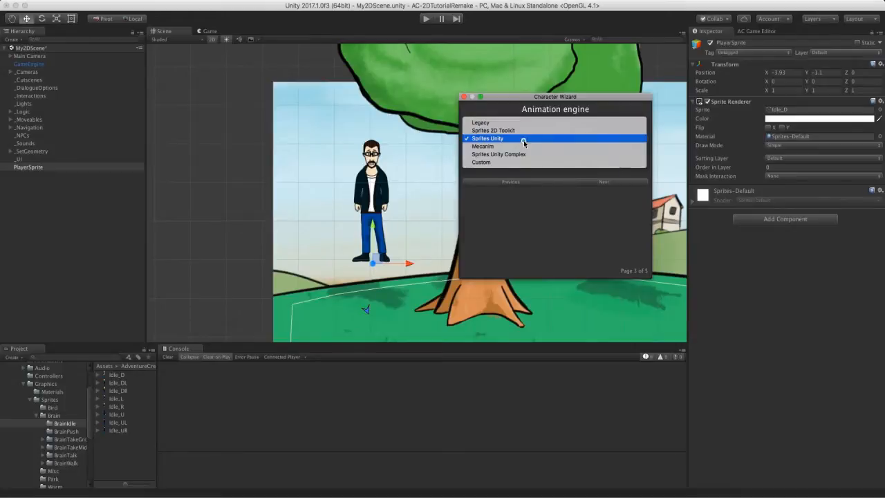
left_click(524, 140)
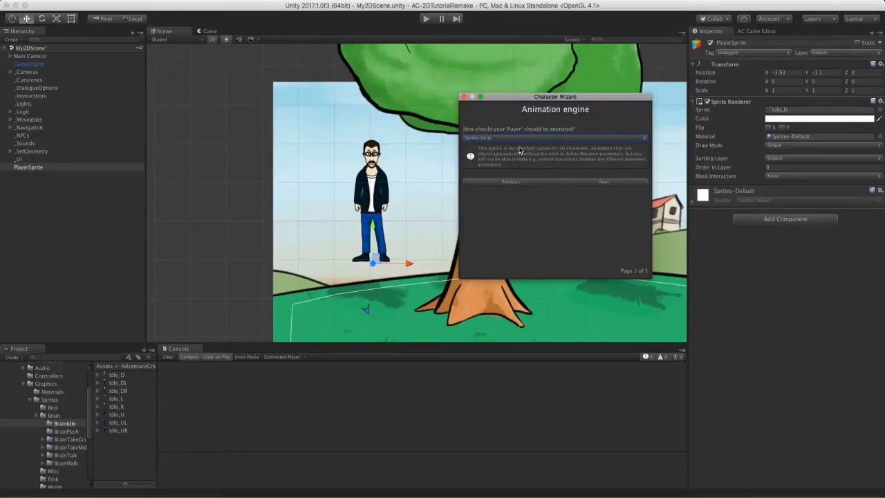
left_click(615, 184)
left_click(617, 184)
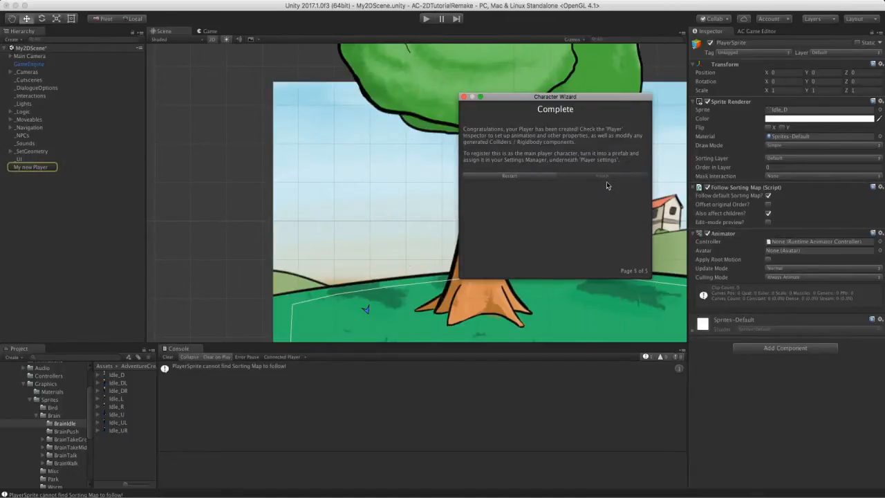
left_click(463, 97)
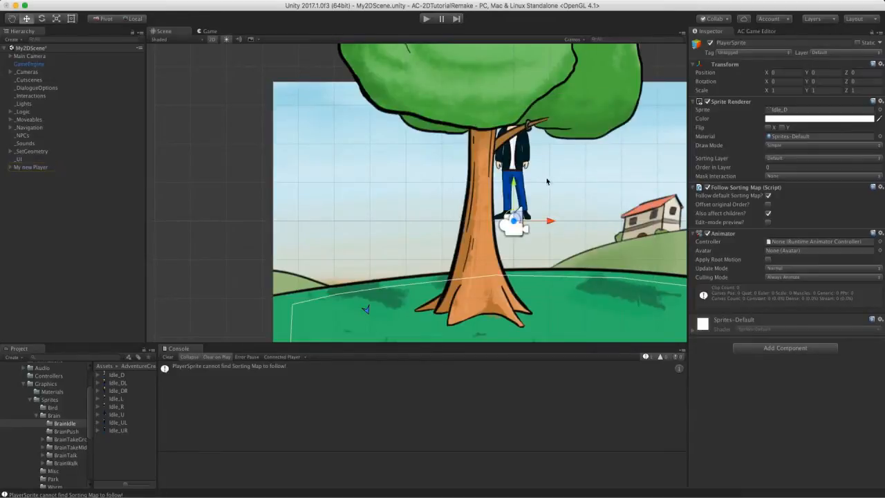
Move the My new Player object to the open area left of the tree, at about X -3.98, Y -0.7
scroll(465, 171, "up", 3)
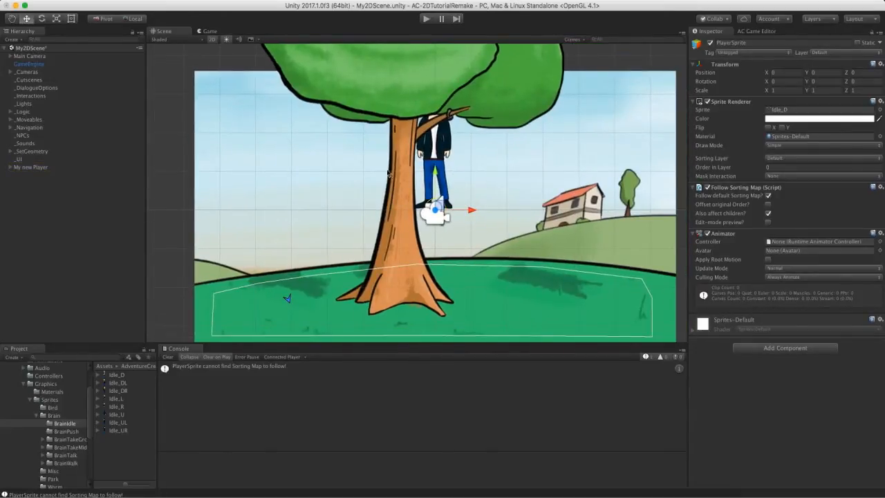
left_click(17, 168)
left_click_drag(435, 210, 295, 237)
middle_click_drag(295, 237, 365, 230)
scroll(365, 231, "up", 2)
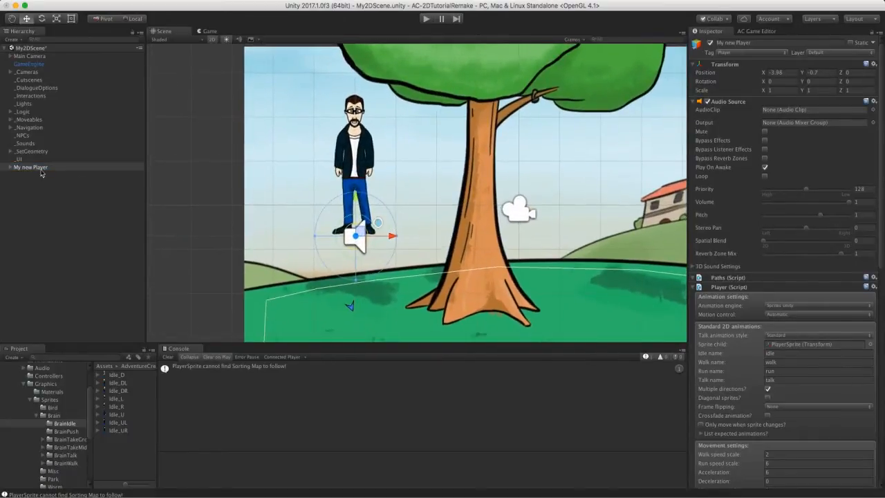
Check My new Player's child object and component settings, and turn it into a prefab in the My 2D game folder
left_click(11, 168)
left_click(33, 176)
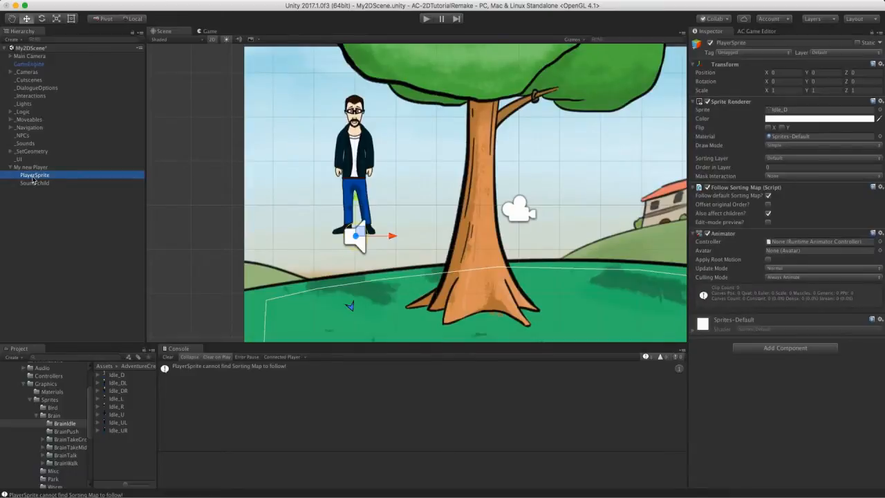
left_click(31, 168)
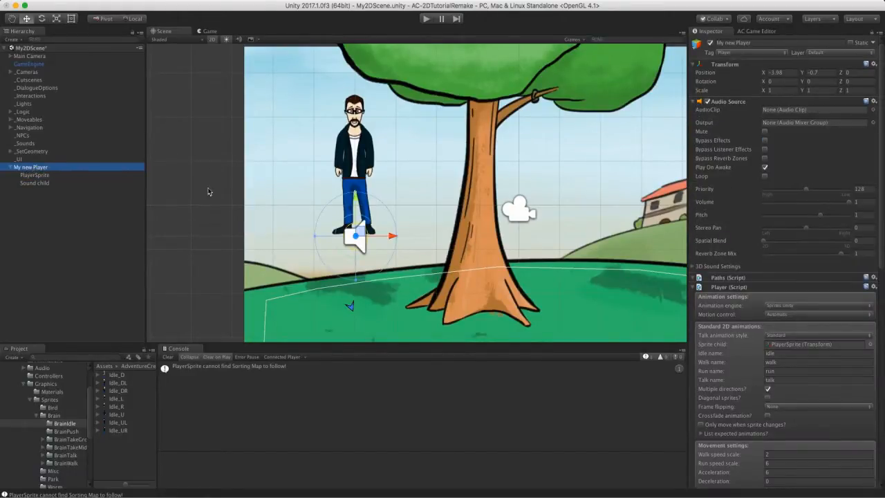
left_click(882, 249)
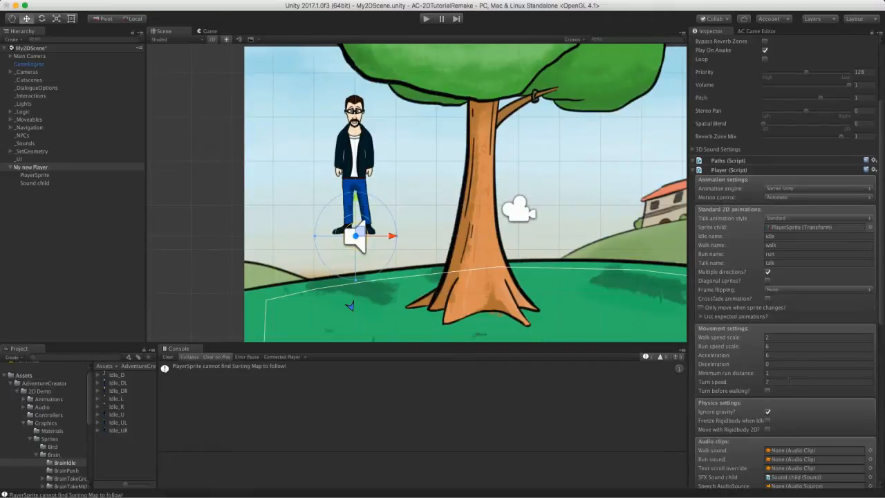
left_click(13, 384)
left_click_drag(31, 170, 38, 397)
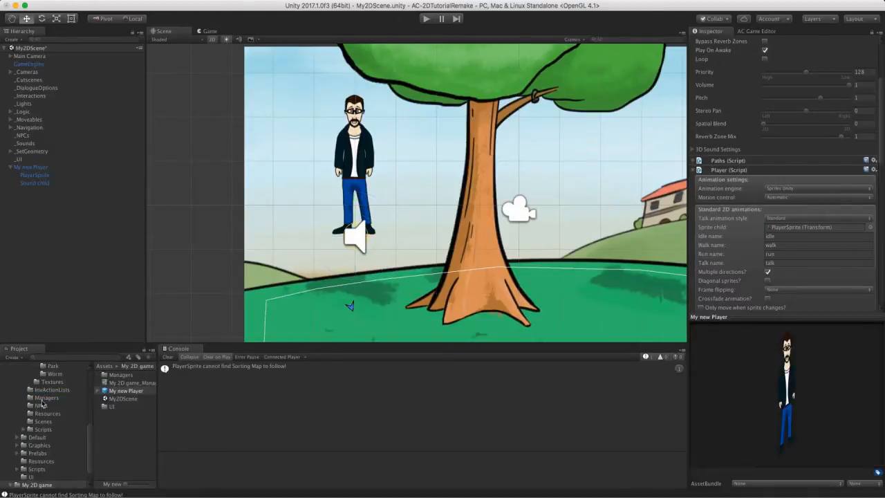
left_click(36, 468)
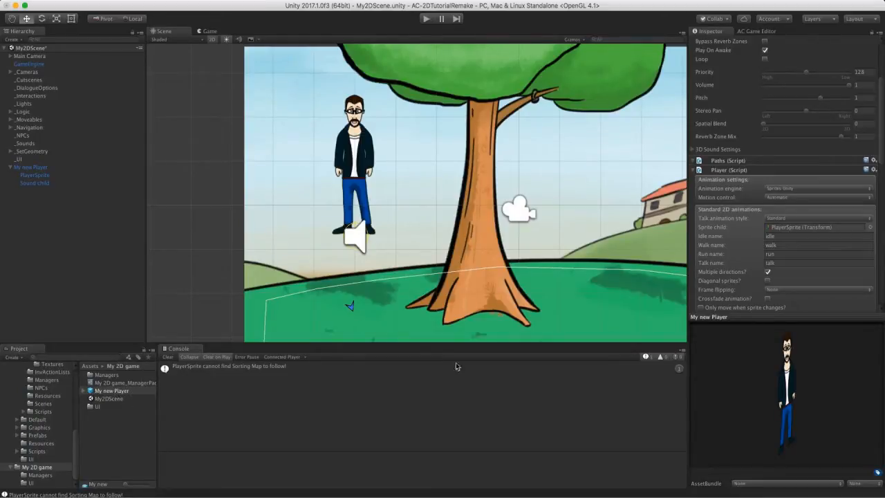
Assign the My new Player prefab as the Player in the Settings manager's character settings
left_click(755, 32)
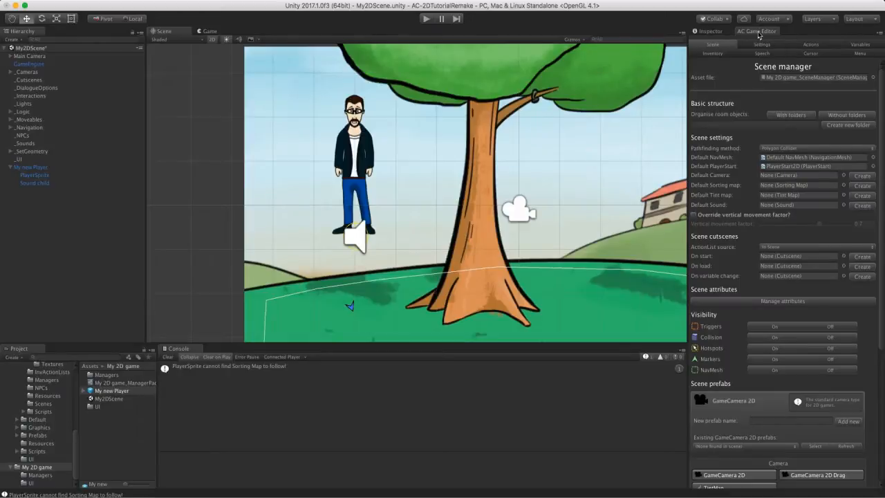
left_click(753, 45)
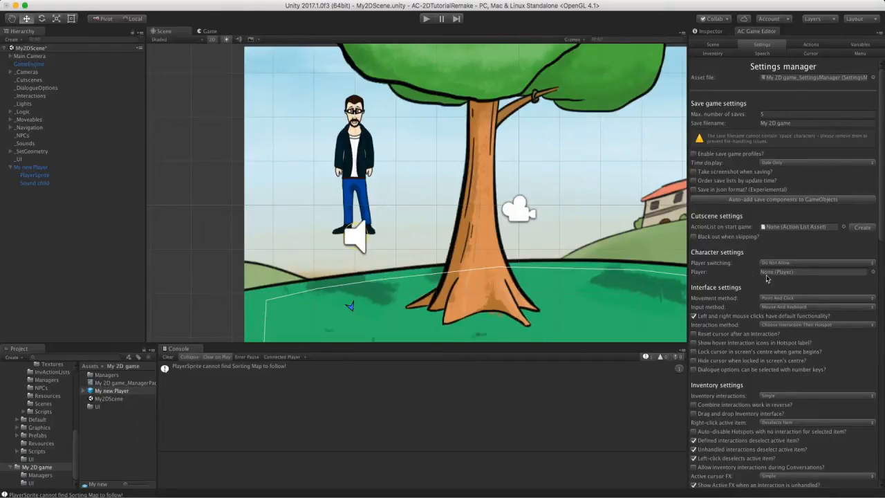
left_click_drag(112, 391, 766, 275)
Deactivate the My new Player object in the scene
left_click(710, 31)
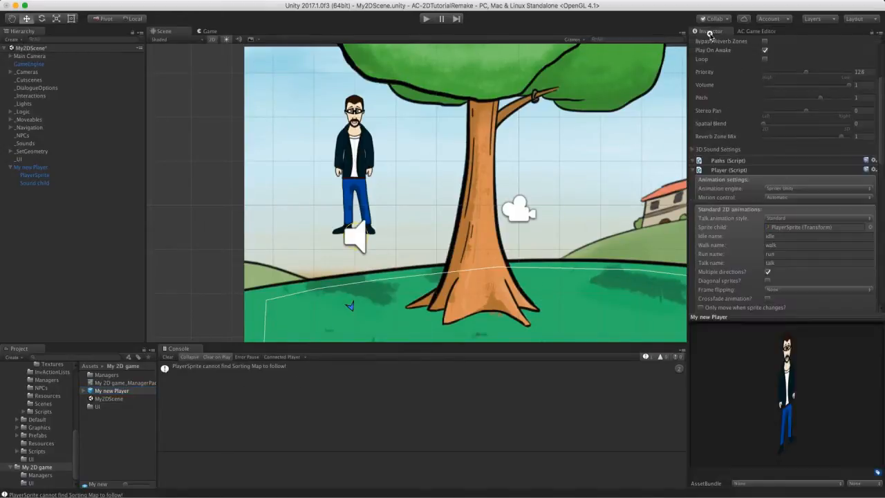
left_click(28, 167)
scroll(746, 69, "up", 5)
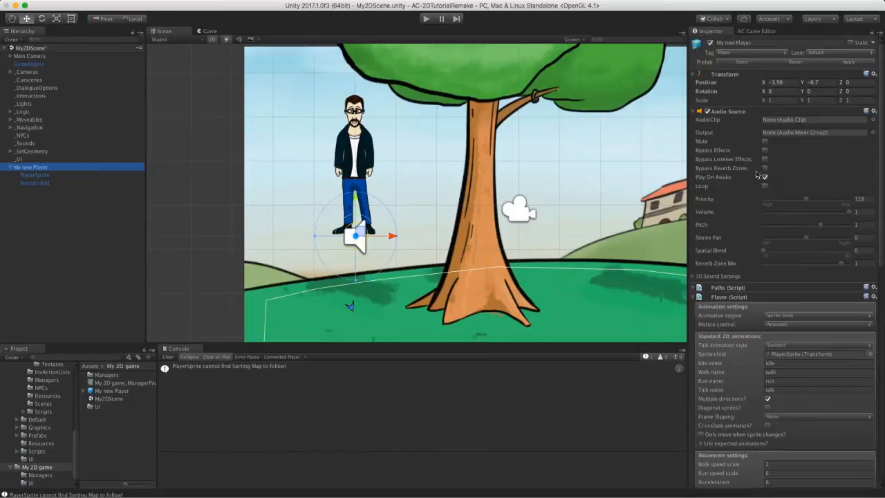
left_click(710, 43)
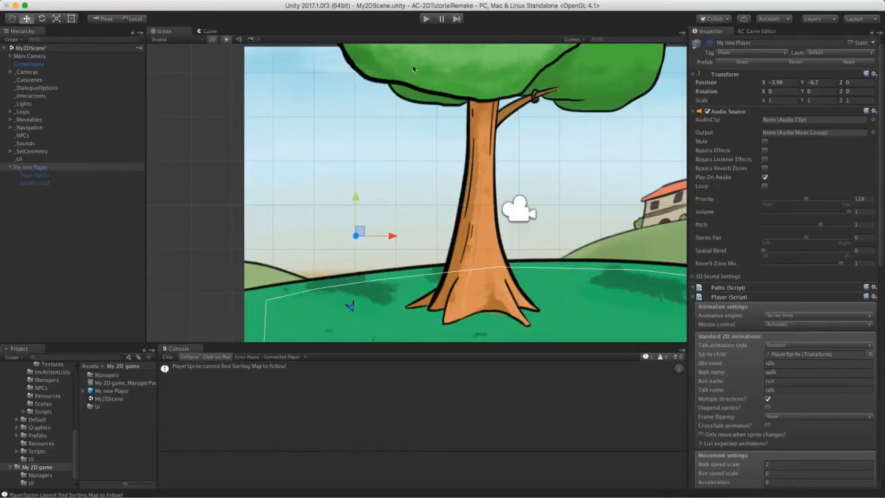
Test-run the game twice to check how the player prefab spawns, reviewing the Settings manager between runs
left_click(428, 19)
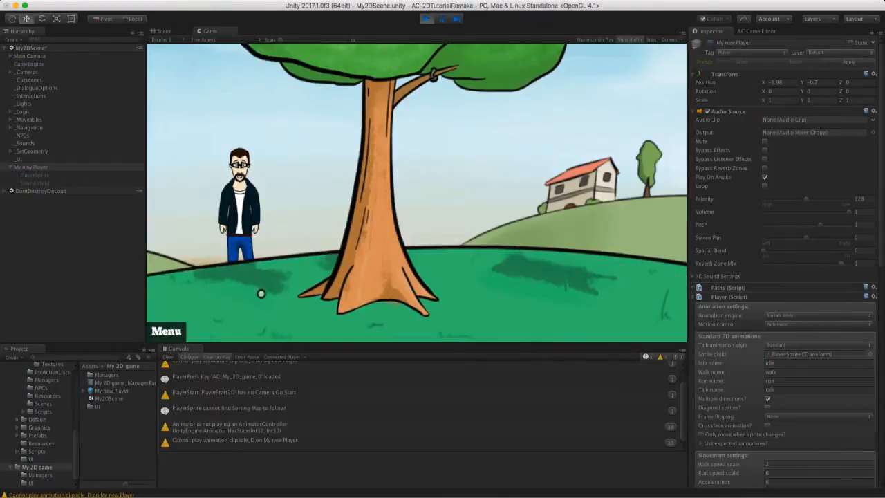
left_click(427, 19)
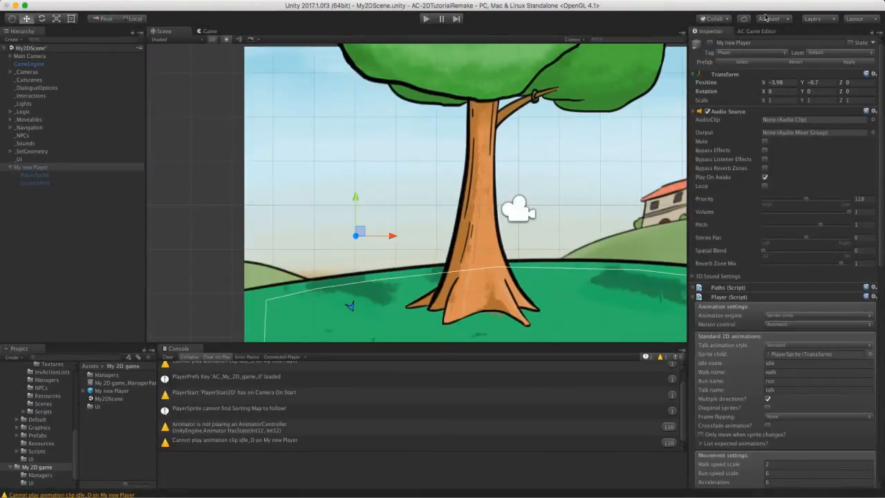
left_click(758, 31)
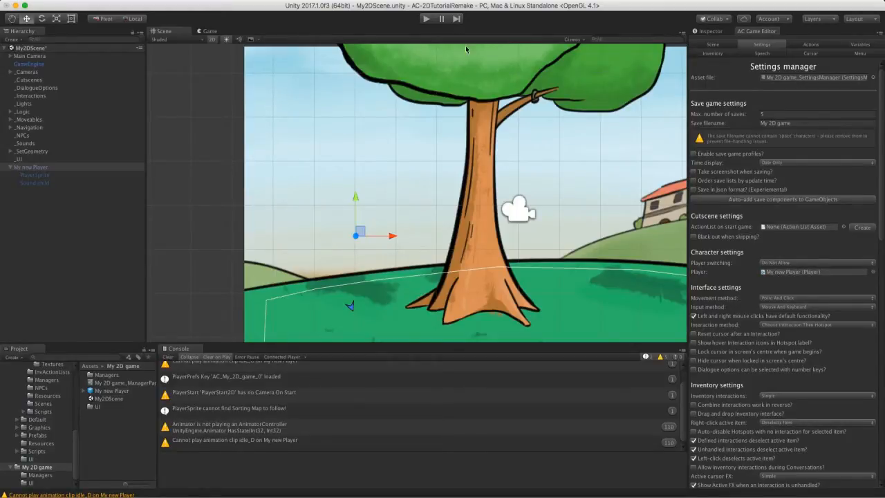
left_click(425, 18)
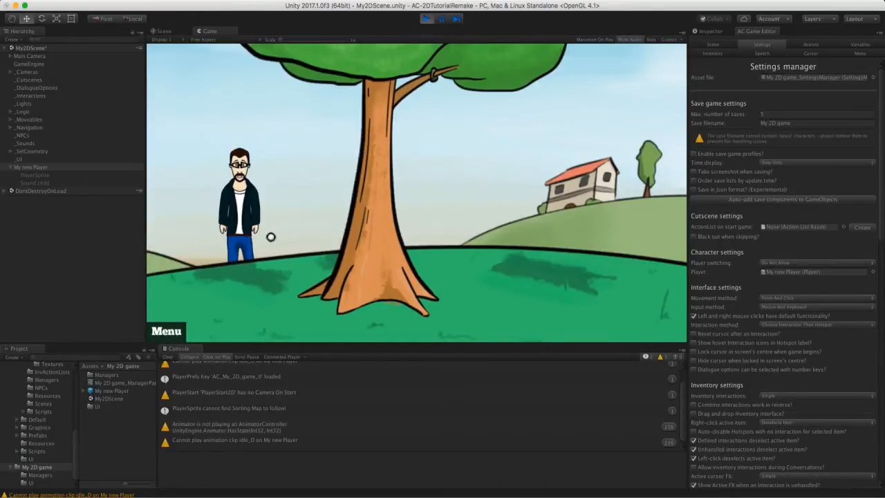
left_click(426, 19)
Set the Order in Layer of the ParkGround sprite under _SetGeometry to -1
left_click(10, 152)
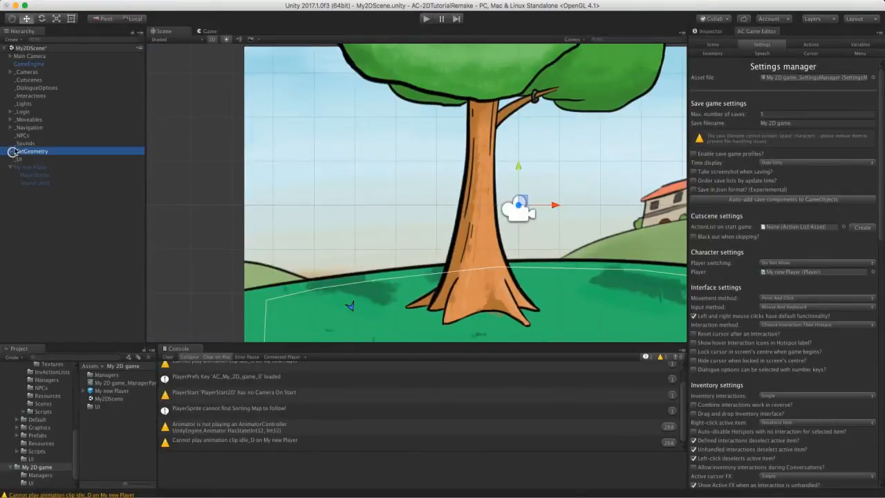
left_click(9, 151)
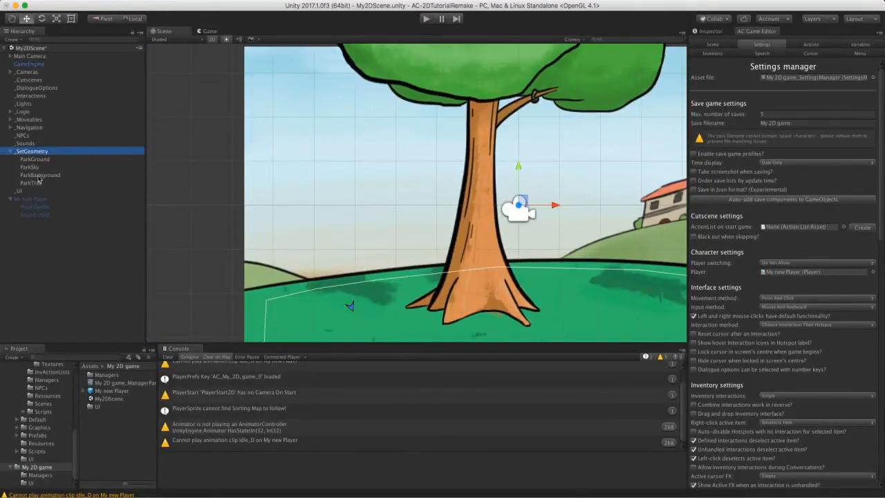
left_click(34, 159)
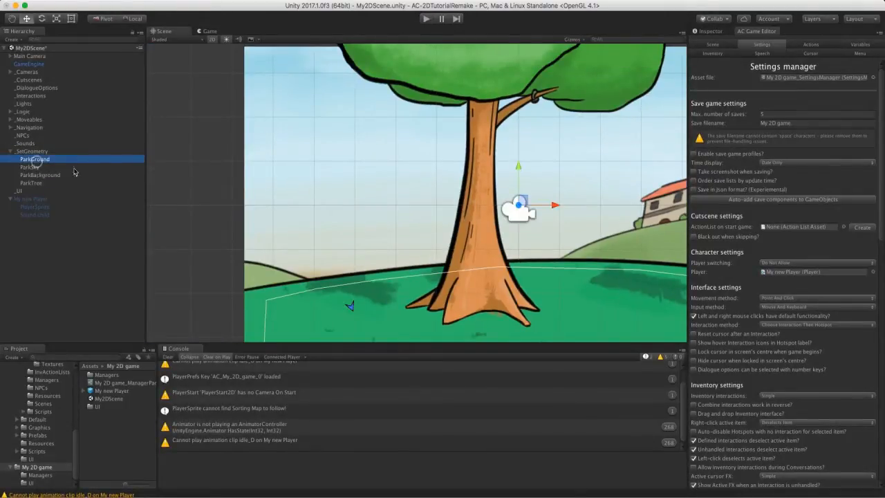
left_click(706, 31)
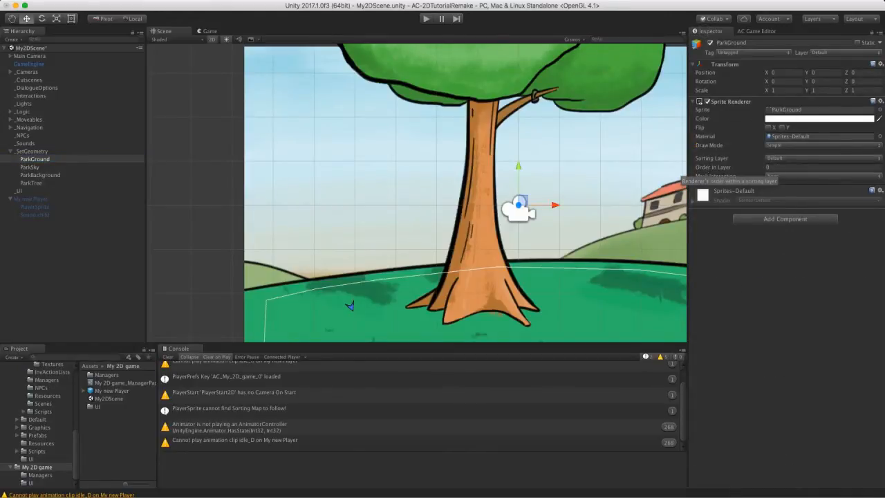
left_click(777, 168)
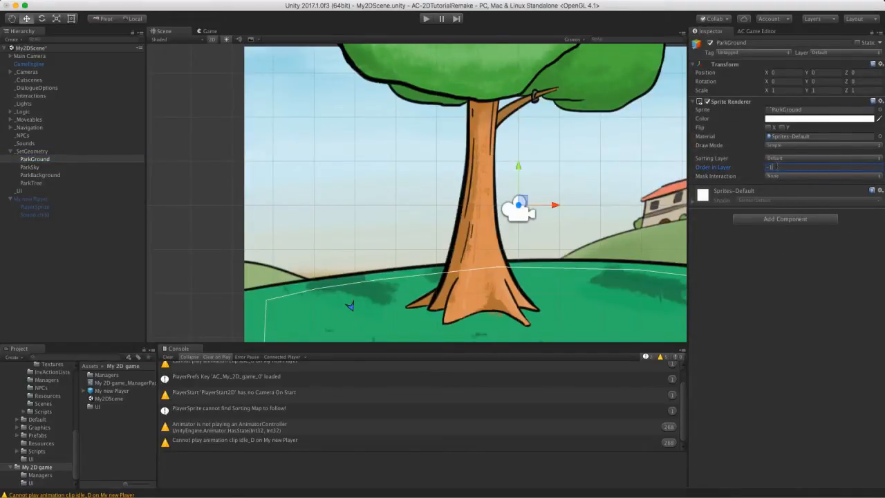
Reactivate the My new Player object in the scene
left_click(29, 198)
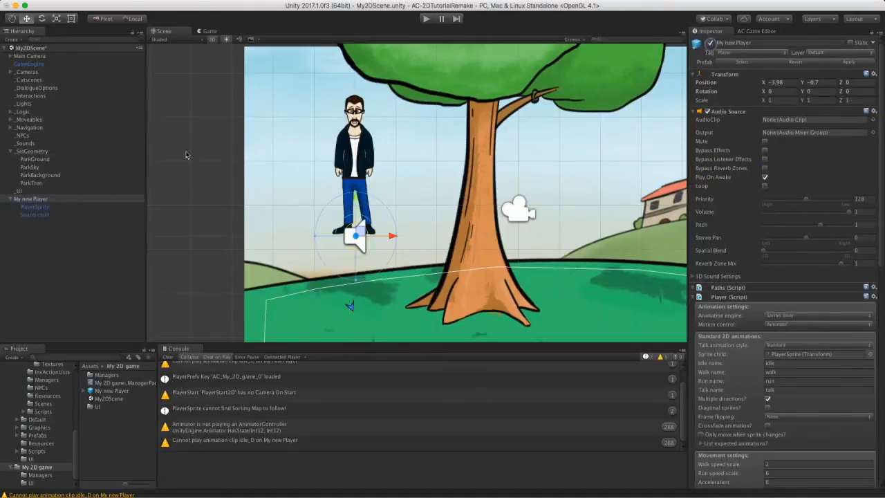
Test-run the game with gizmos shown in the game view, walking the player around and behind the tree, and stop it
left_click(49, 208)
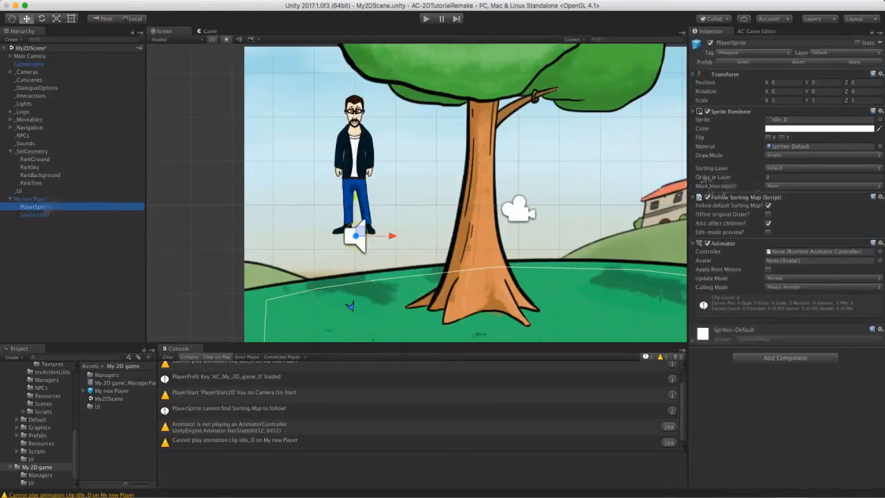
left_click(426, 18)
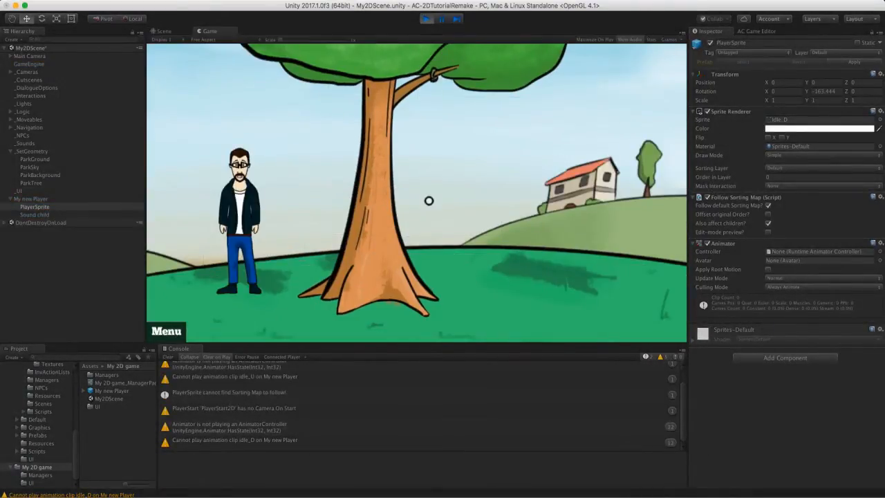
left_click(245, 324)
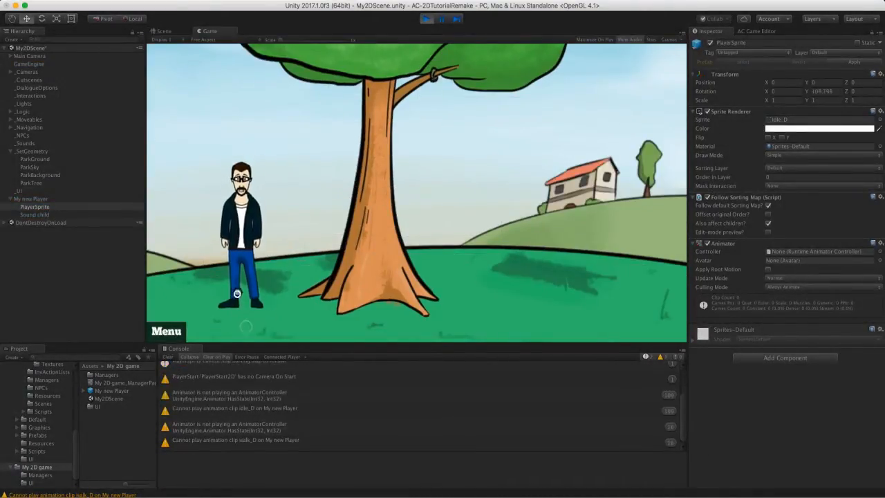
left_click(668, 39)
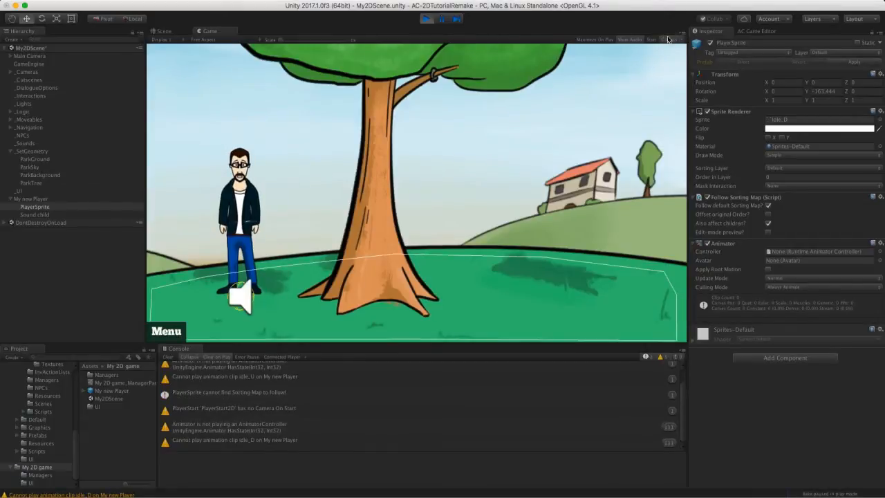
left_click(443, 267)
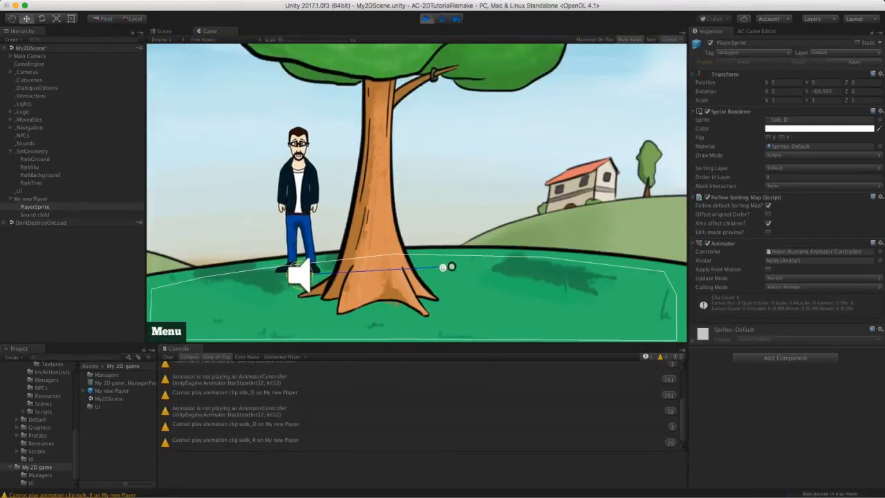
left_click(437, 331)
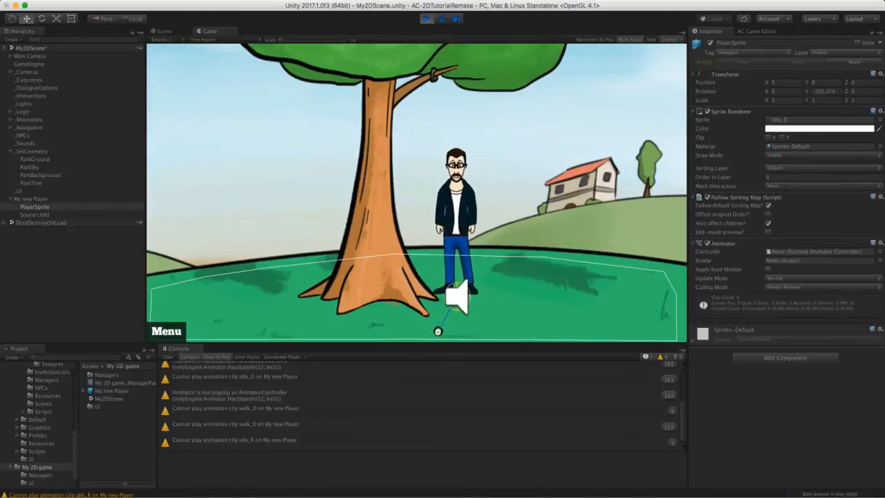
left_click(261, 282)
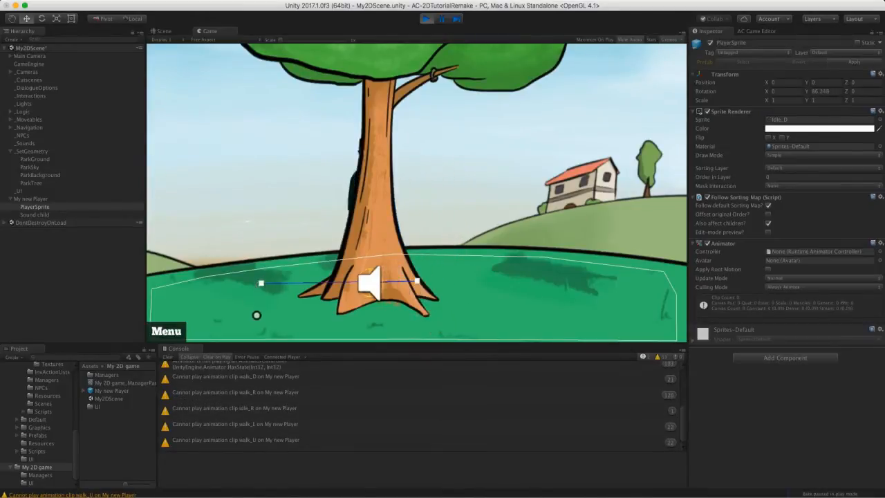
left_click(236, 311)
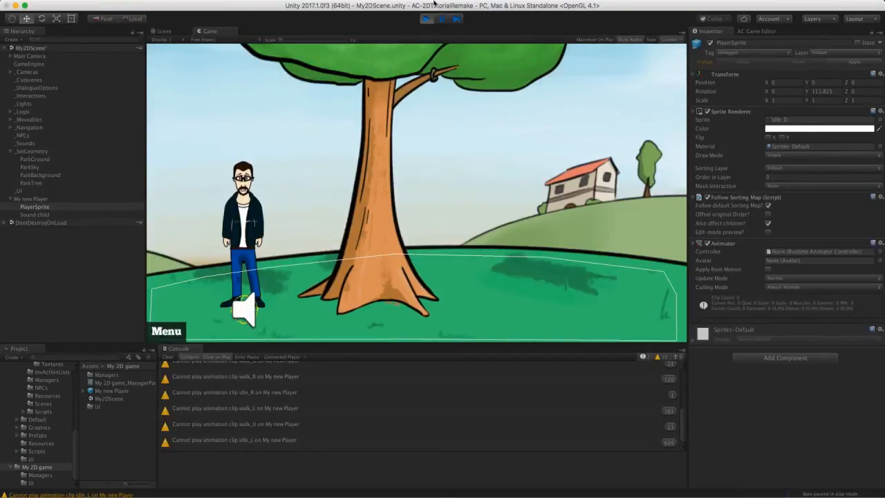
left_click(427, 19)
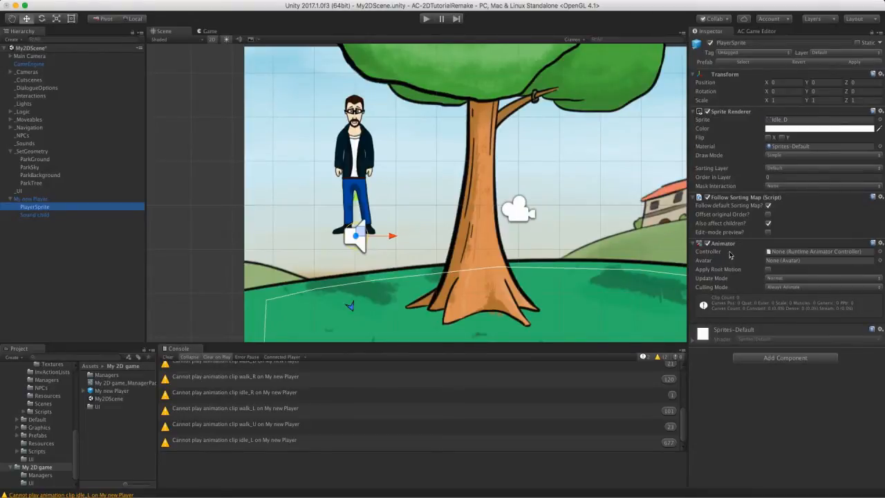
Create an Animator Controller named PlayerController in the My 2D game folder
left_click(812, 262)
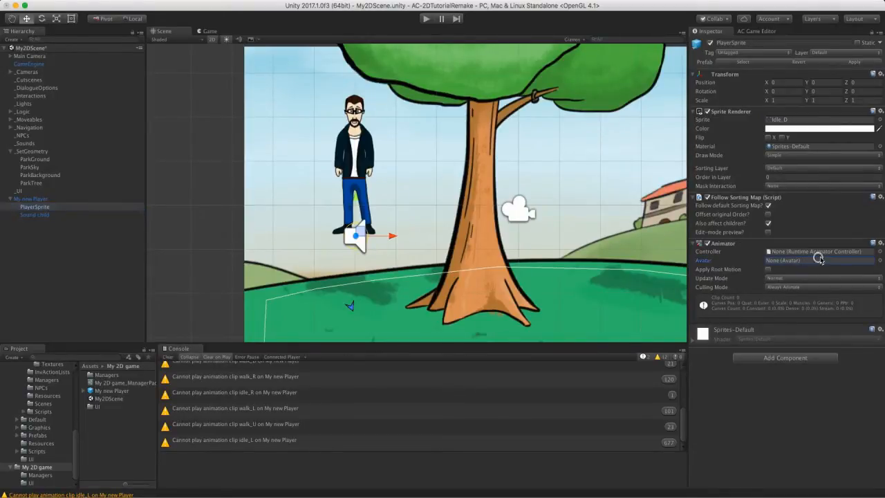
left_click(37, 467)
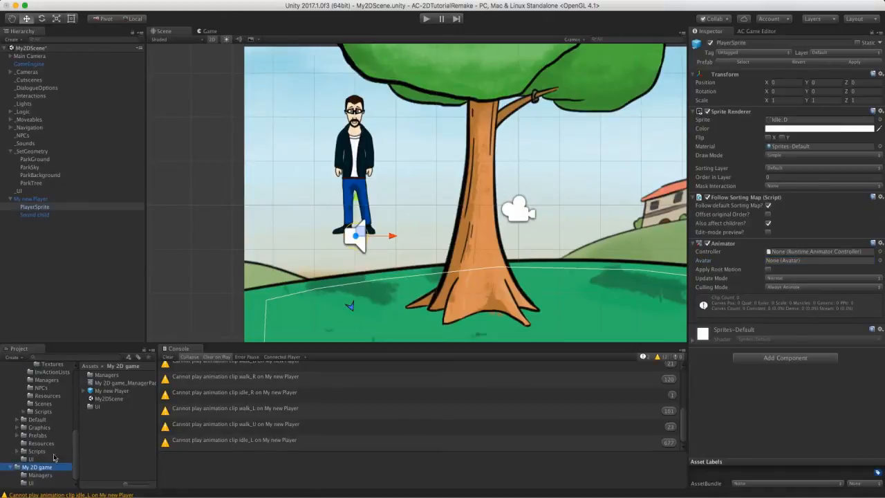
right_click(101, 440)
mouse_move(128, 327)
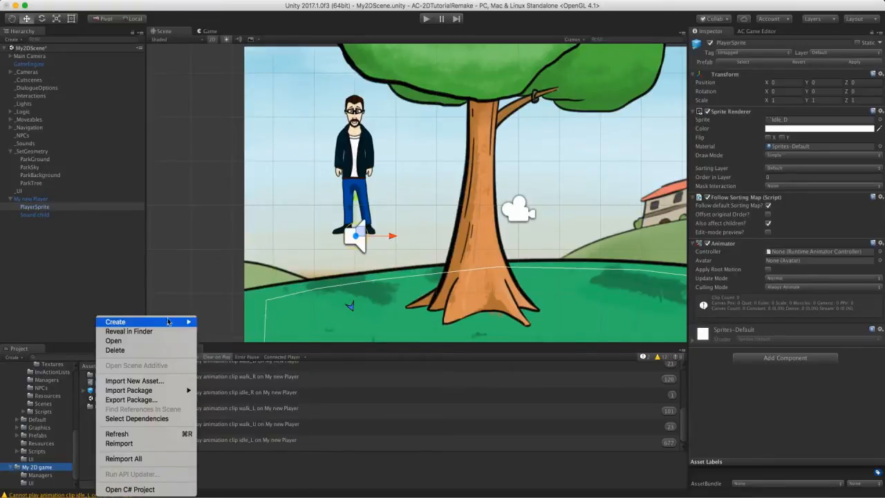
left_click(224, 365)
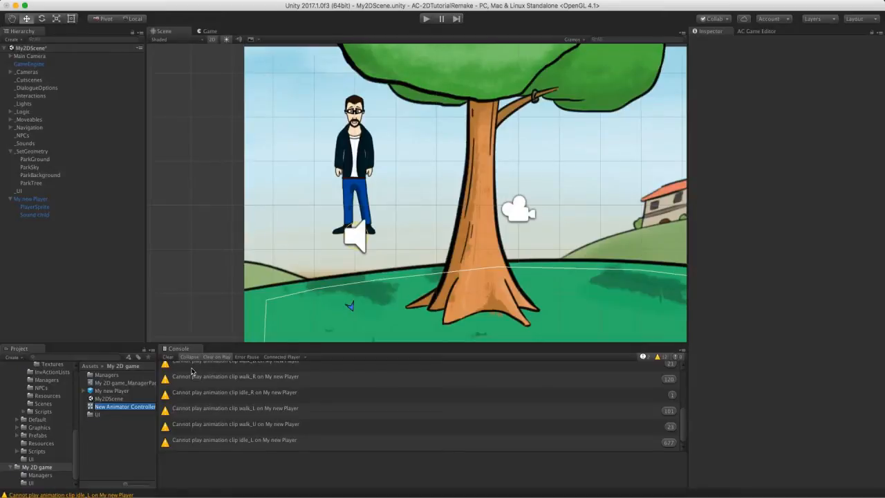
type("PlayerController")
key("Return")
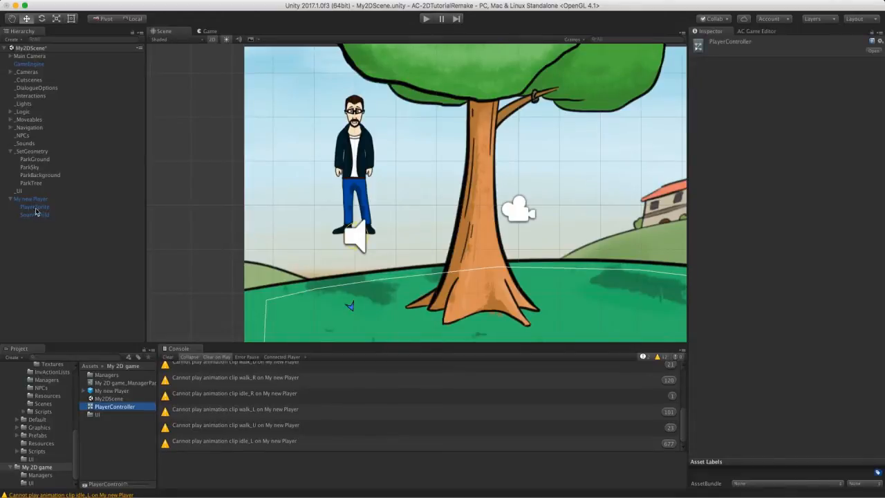
Assign PlayerController as the controller of PlayerSprite's Animator and open it for editing
left_click(35, 207)
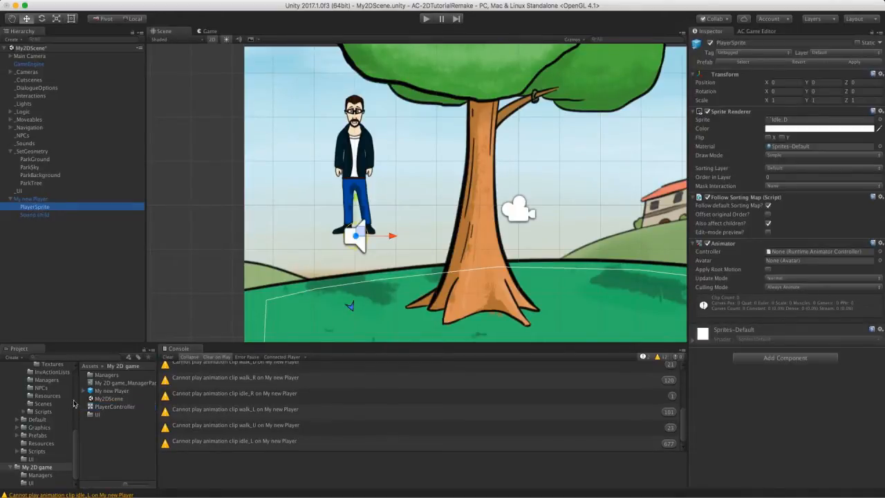
left_click_drag(98, 406, 823, 251)
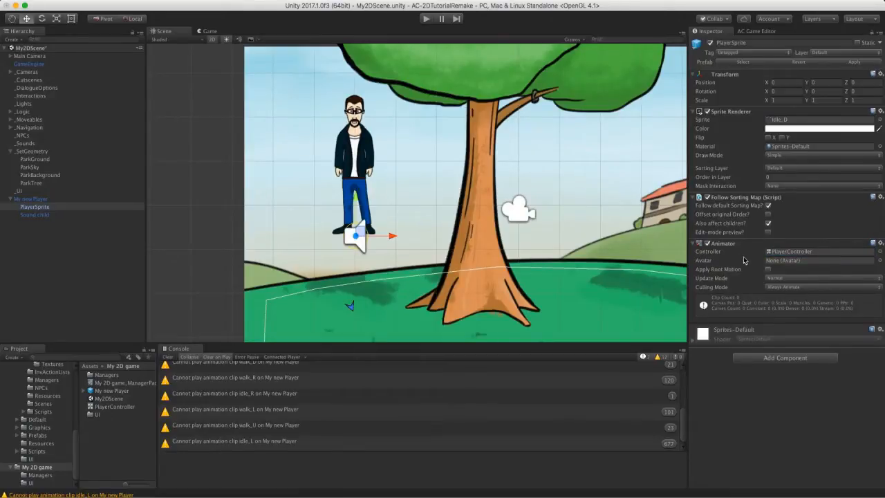
double_click(793, 253)
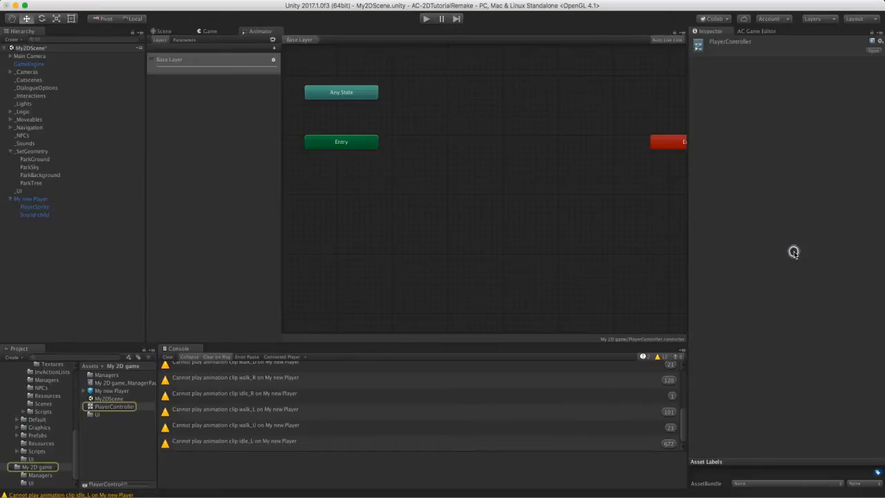
middle_click_drag(498, 137, 500, 190)
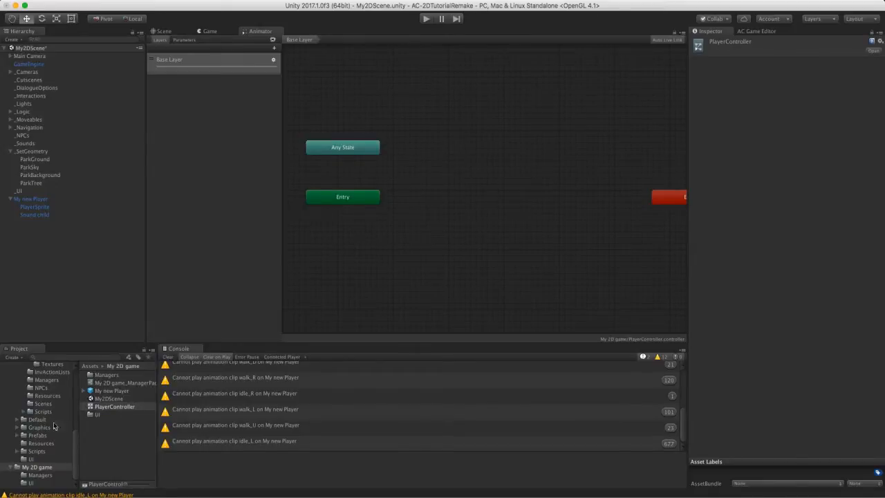
Add all animation clips from the 2D Demo's Animations/Brain folder to PlayerController's Base Layer as states
scroll(74, 436, "up", 3)
scroll(74, 436, "up", 5)
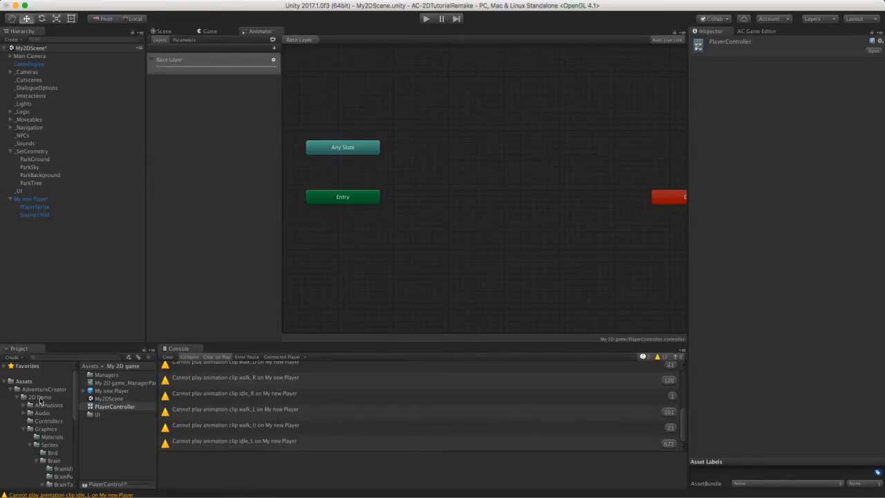
left_click(40, 397)
left_click(56, 406)
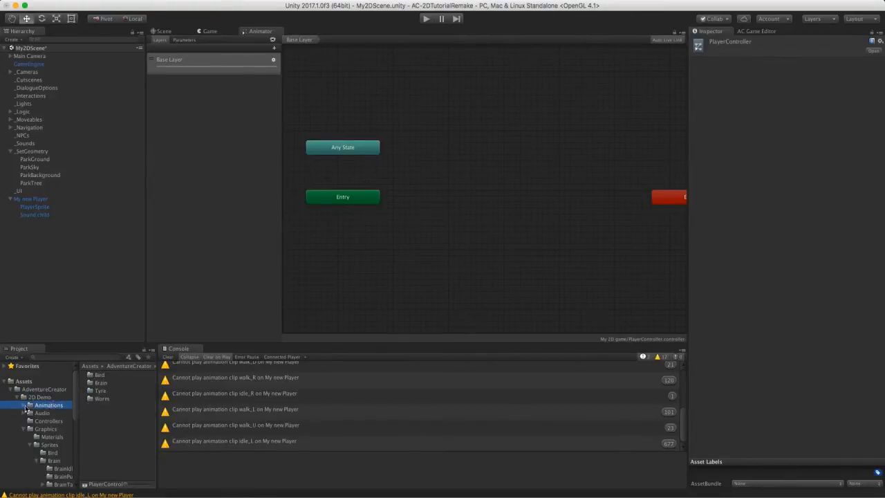
left_click(24, 405)
left_click(46, 421)
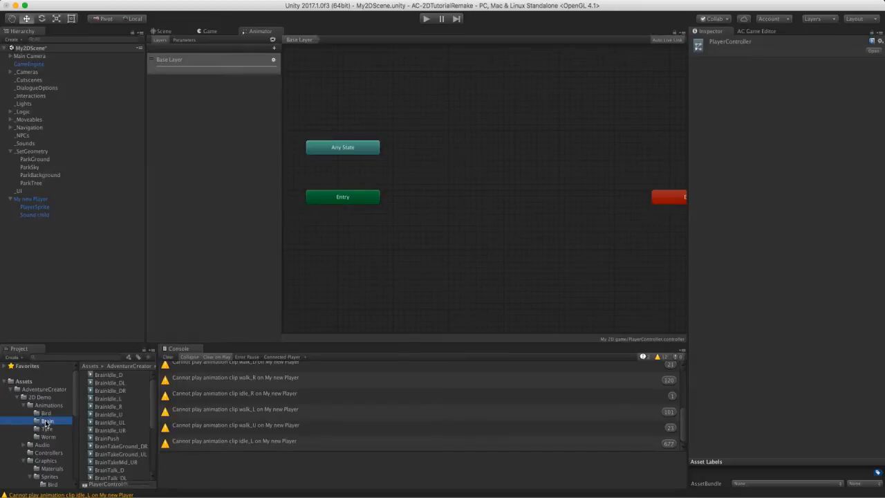
left_click(108, 375)
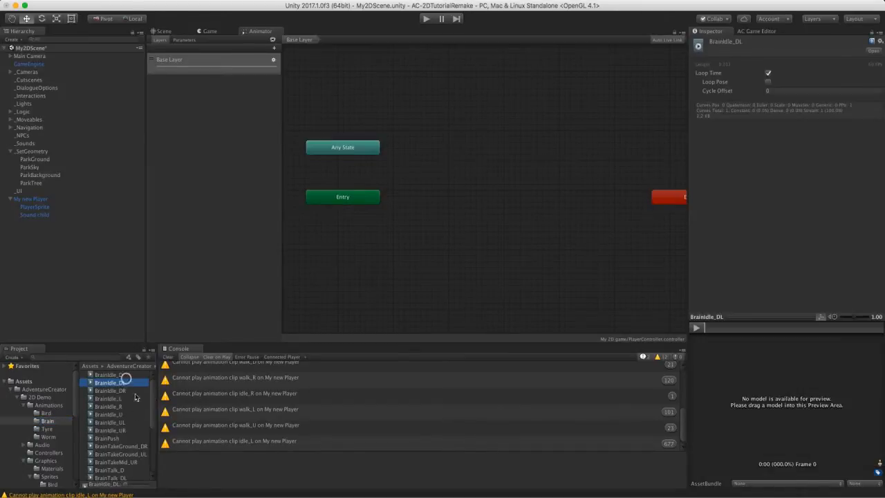
key("super+a")
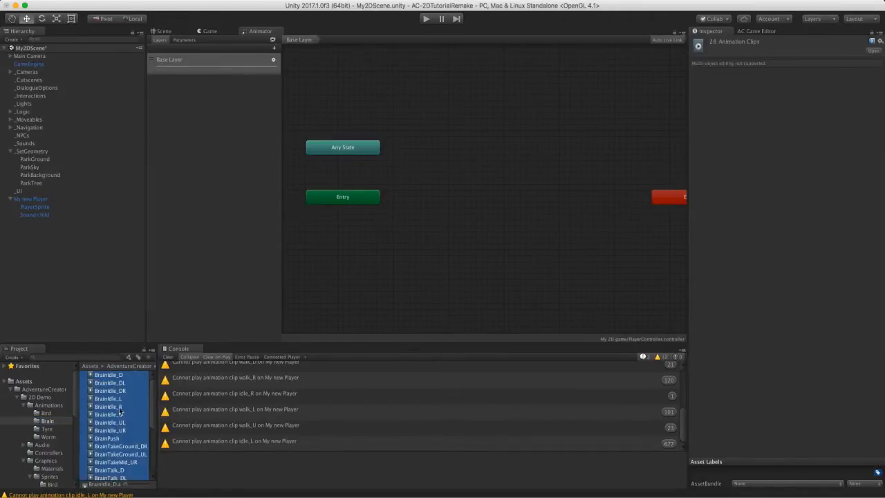
left_click_drag(123, 422, 430, 177)
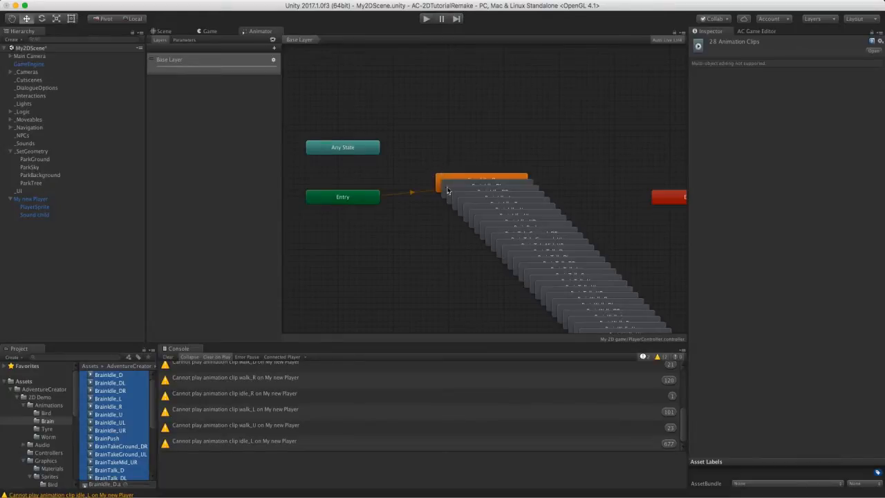
middle_click_drag(551, 208, 479, 146)
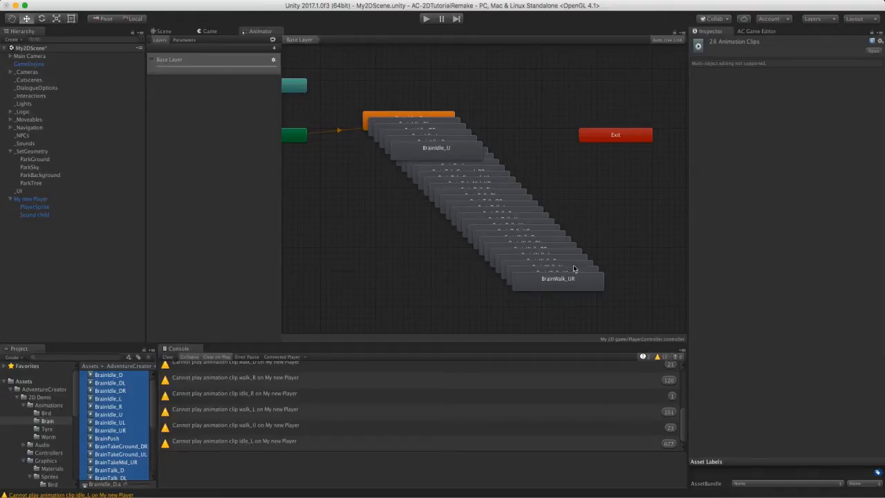
Return to the scene view, open the Animation window and dock it beside the Console
left_click(163, 32)
left_click(279, 2)
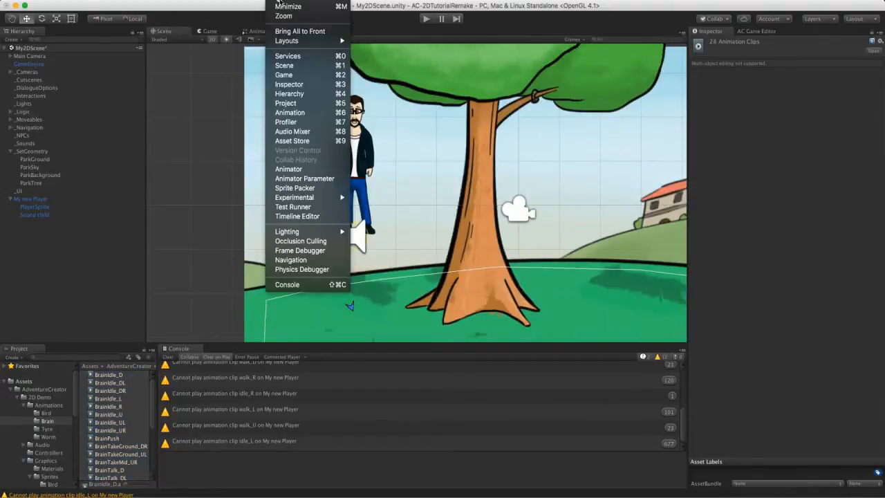
left_click(289, 112)
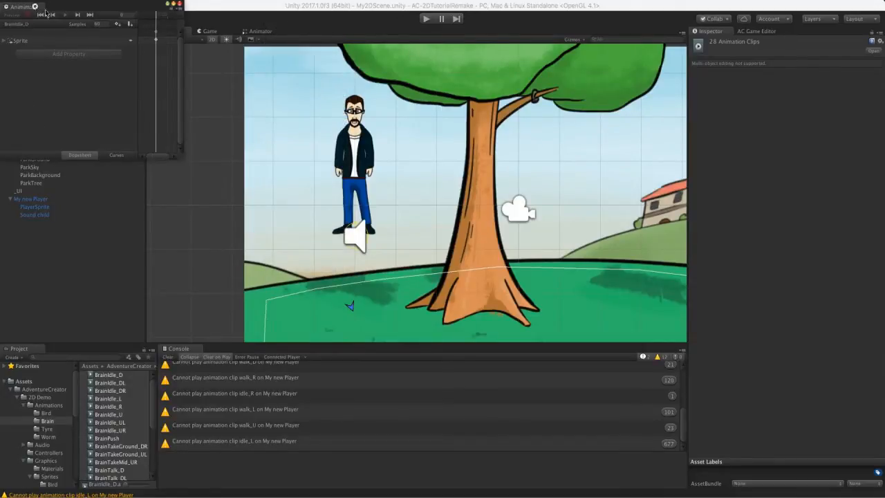
left_click_drag(22, 6, 223, 350)
Preview PlayerSprite's BrainIdle_R, BrainTalk_D and BrainWalk_R clips, playing the talk and walk animations
left_click(35, 207)
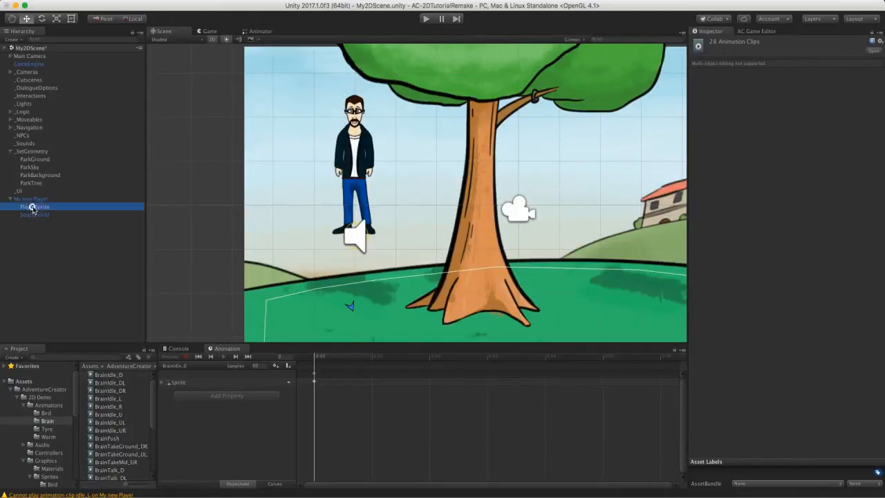
left_click(185, 367)
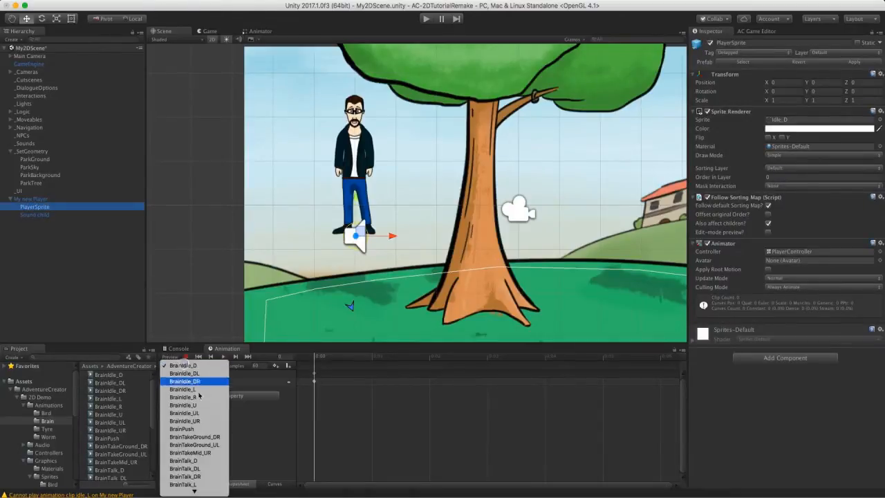
left_click(198, 398)
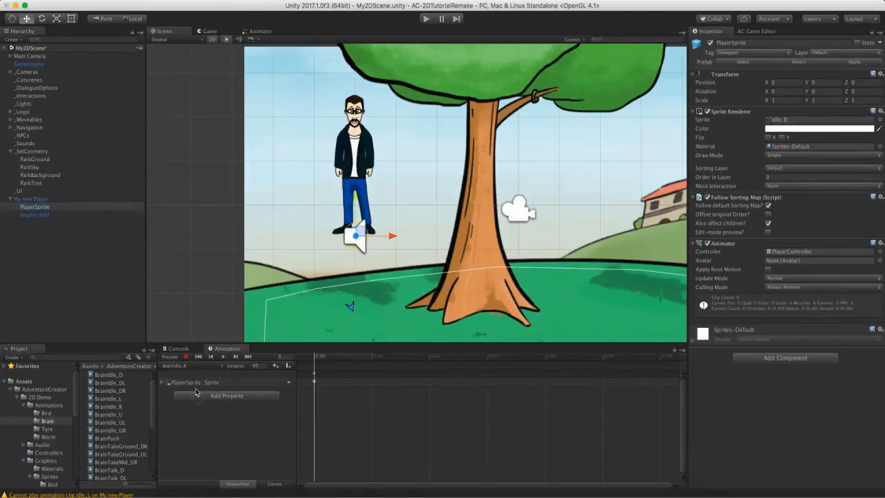
left_click(193, 366)
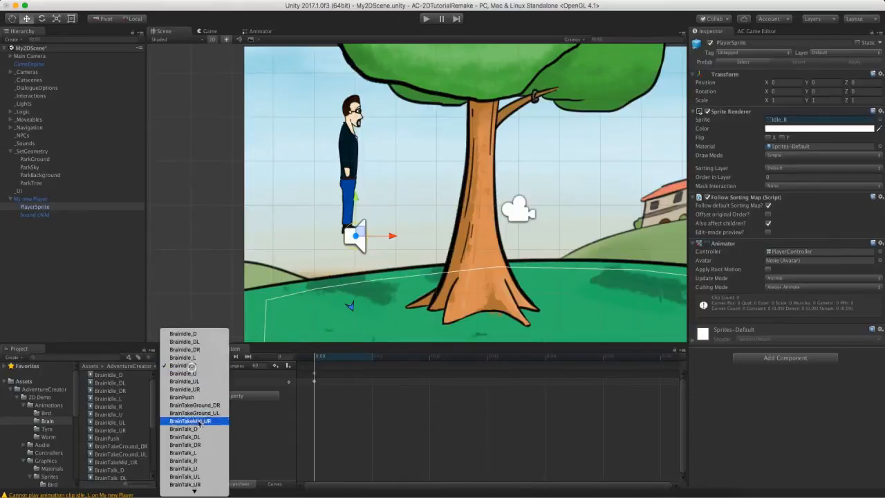
left_click(200, 429)
left_click(222, 356)
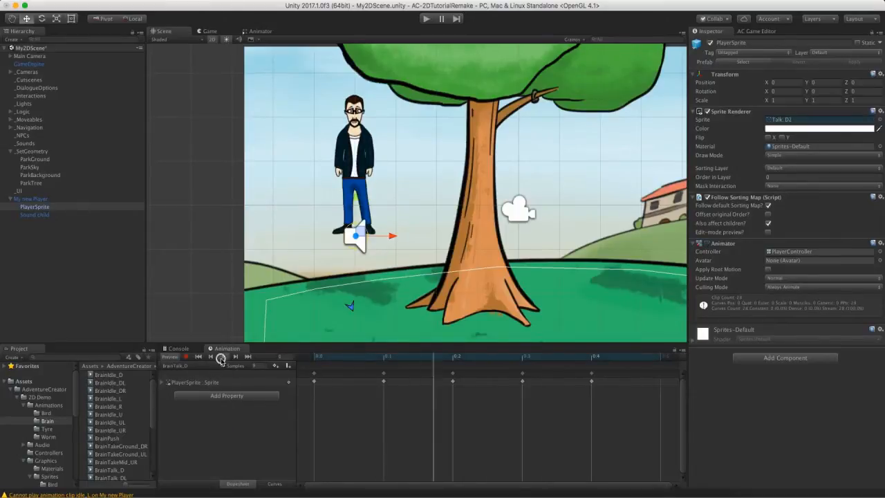
left_click(185, 366)
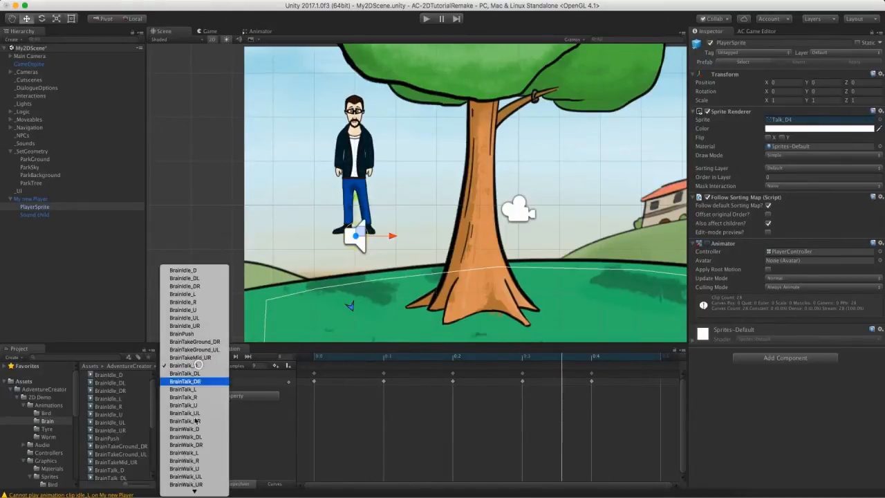
left_click(194, 461)
left_click(224, 357)
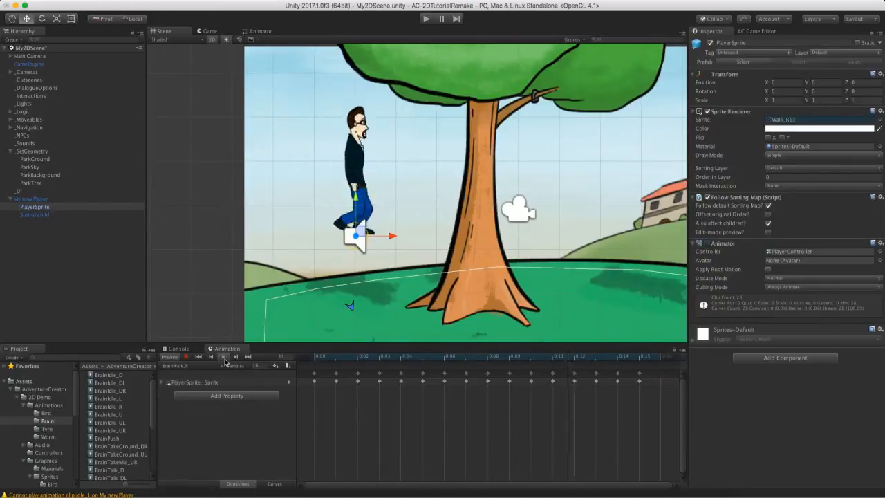
left_click(224, 357)
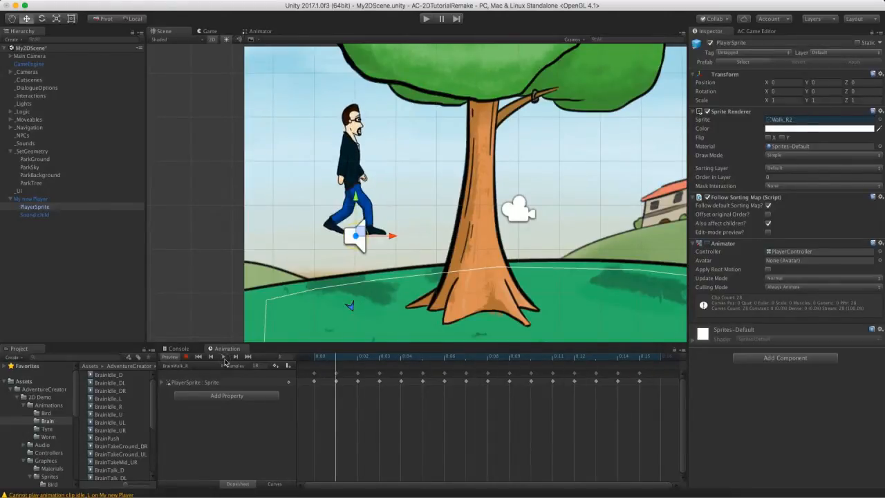
Close the Animation window and inspect the BrainWalk_DL, BrainWalk_DR, BrainWalk_L and BrainWalk_U clips in the Brain folder
right_click(228, 349)
left_click(235, 364)
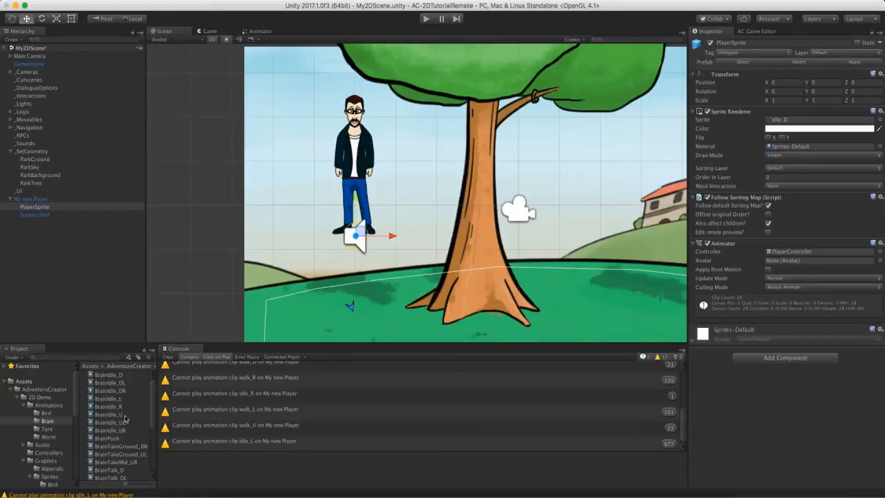
scroll(148, 413, "down", 3)
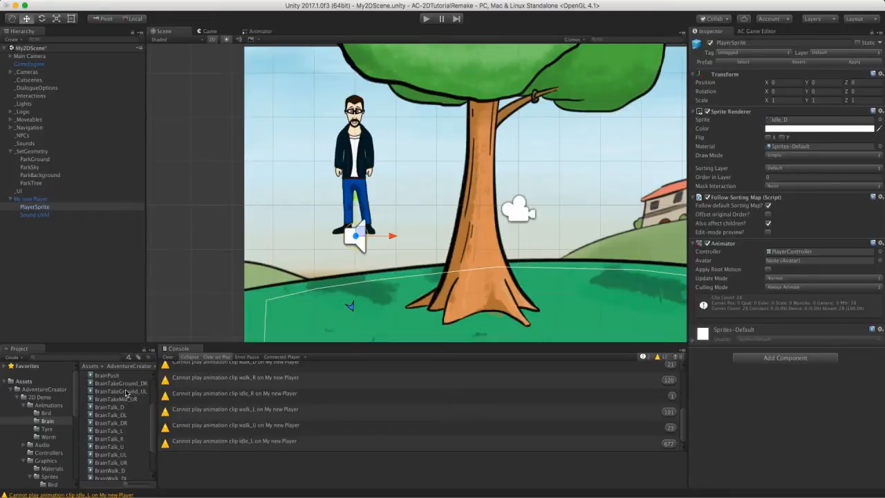
scroll(152, 439, "down", 2)
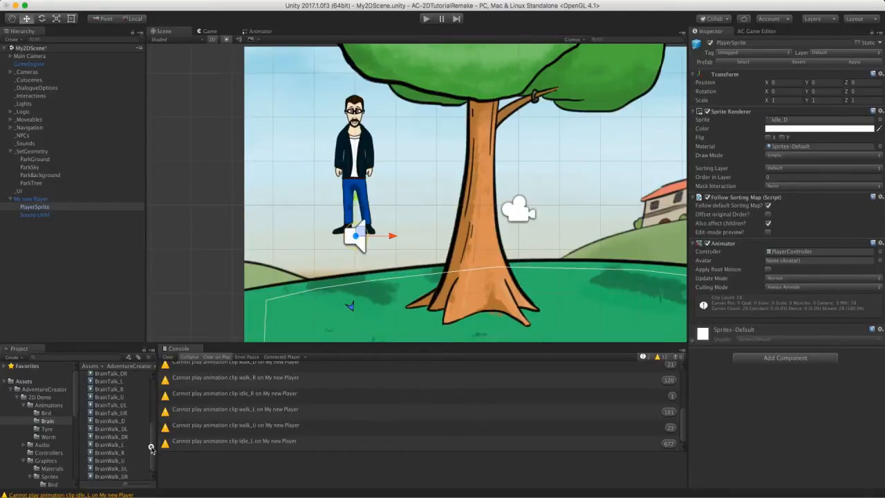
left_click(122, 428)
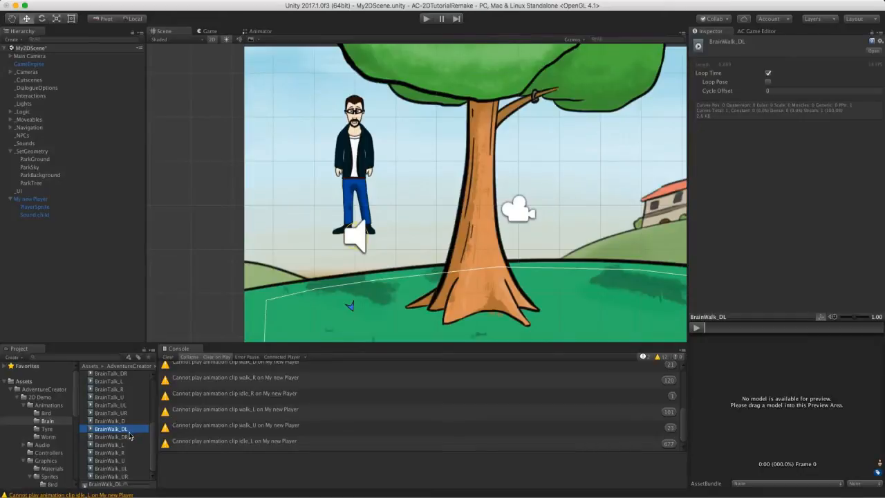
left_click(133, 436)
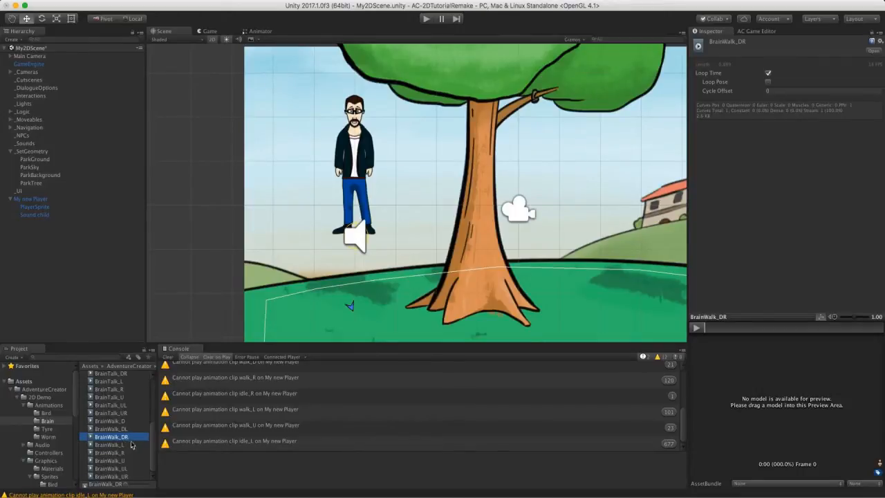
left_click(129, 445)
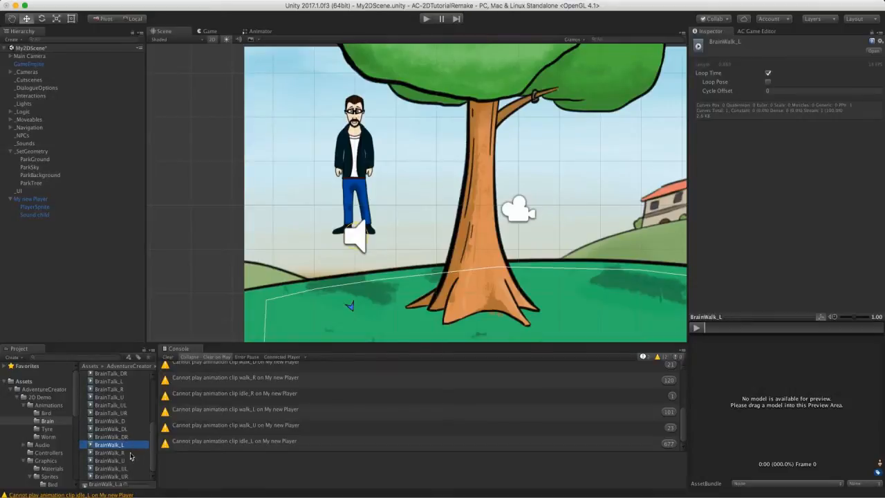
left_click(121, 460)
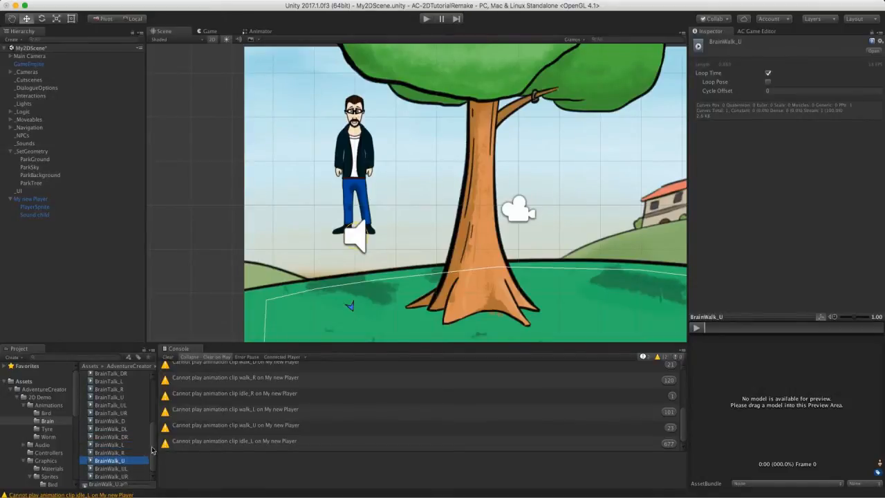
scroll(155, 453, "up", 5)
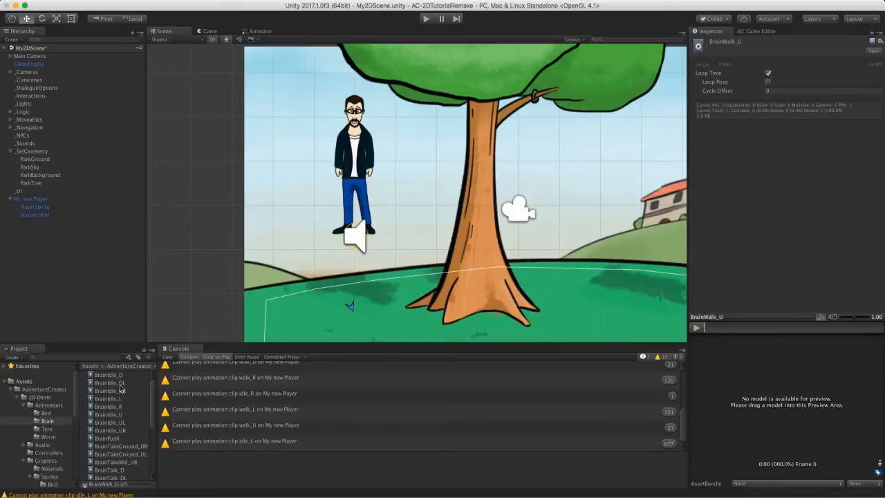
In My new Player's standard 2D animations, name idle BrainIdle, walk BrainWalk and talk BrainTalk, leaving the run name empty
left_click(34, 199)
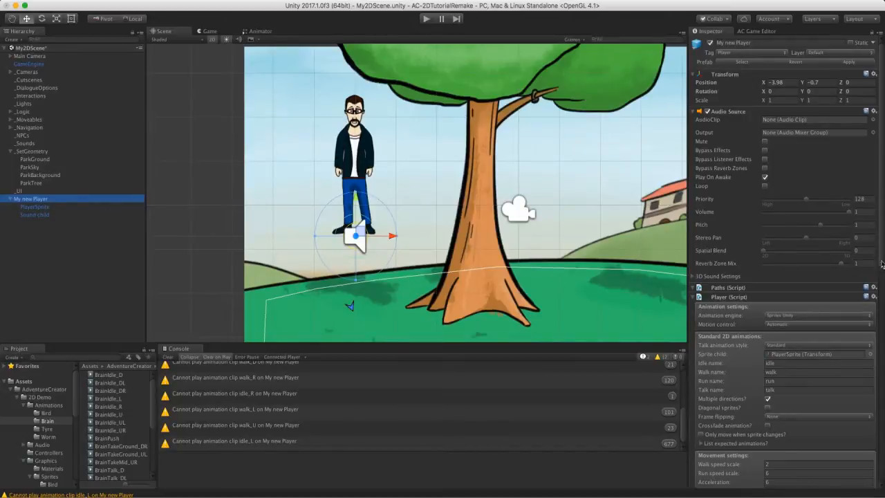
left_click_drag(881, 261, 881, 332)
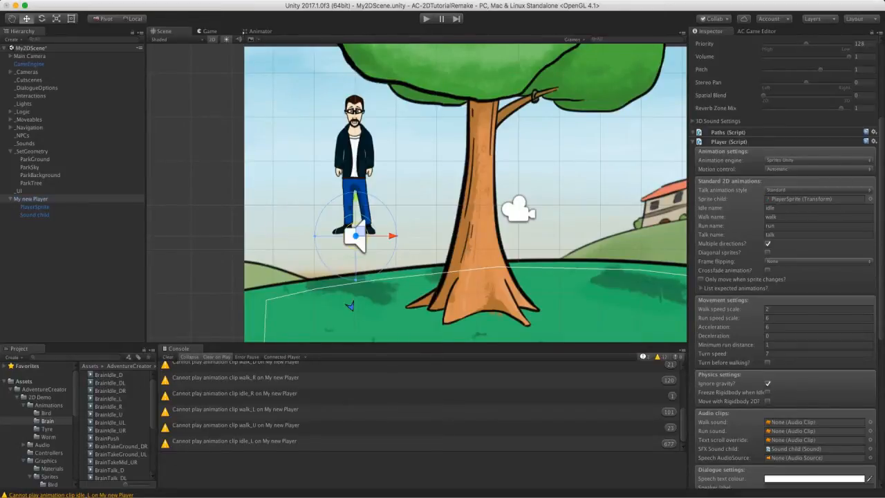
left_click(778, 207)
type("BrainIdle")
left_click(794, 218)
type("Brai")
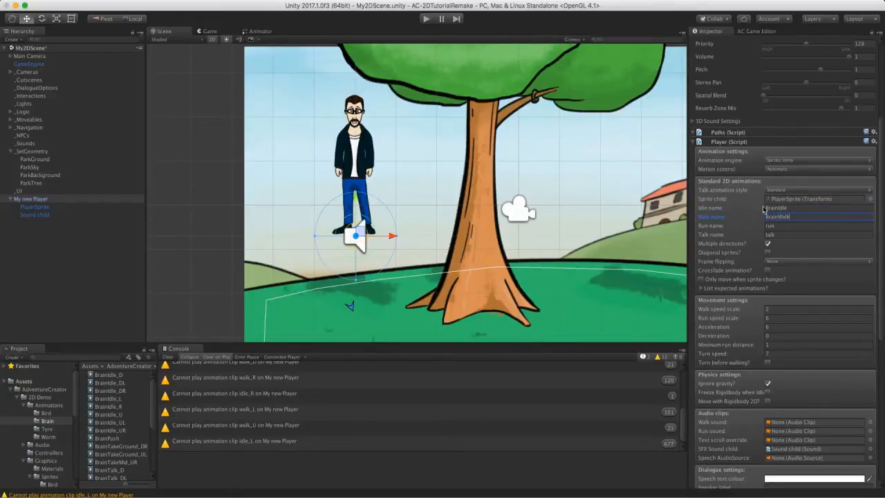
key("Tab")
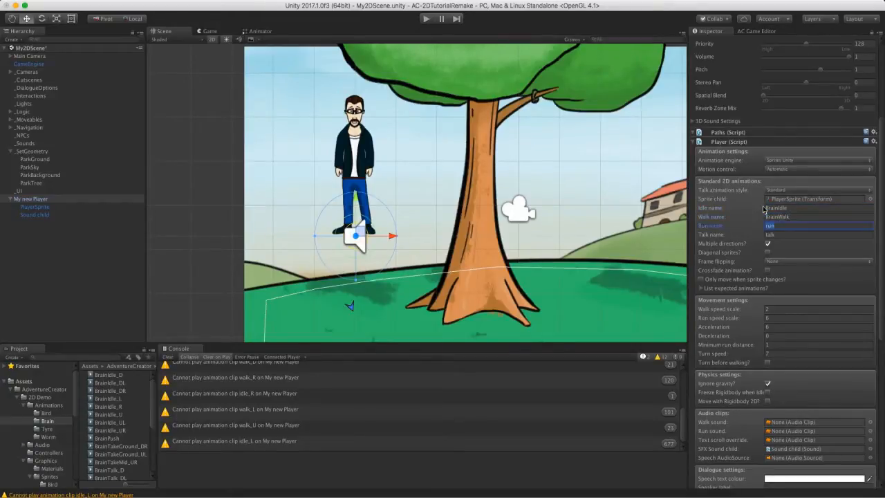
key("BackSpace")
key("Tab")
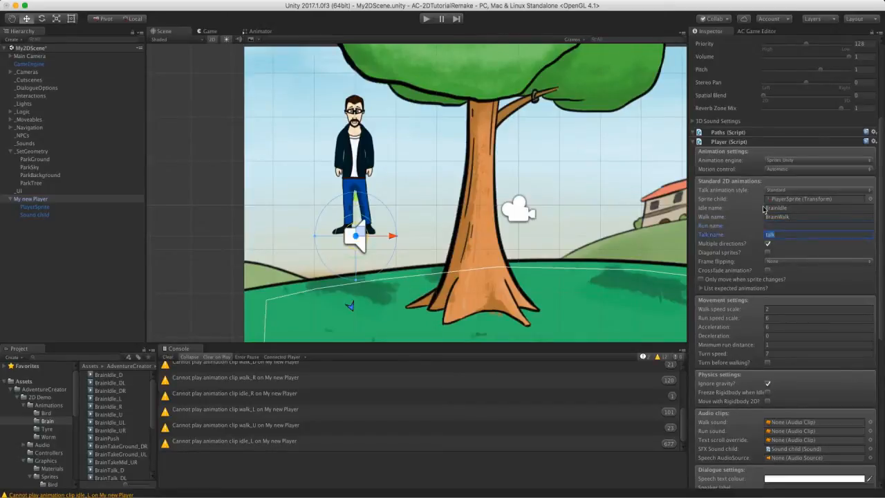
key("BackSpace")
type("BrainTa")
Enable diagonal sprites for the player and expand the list of expected animations to compare with the Brain clips
left_click(768, 254)
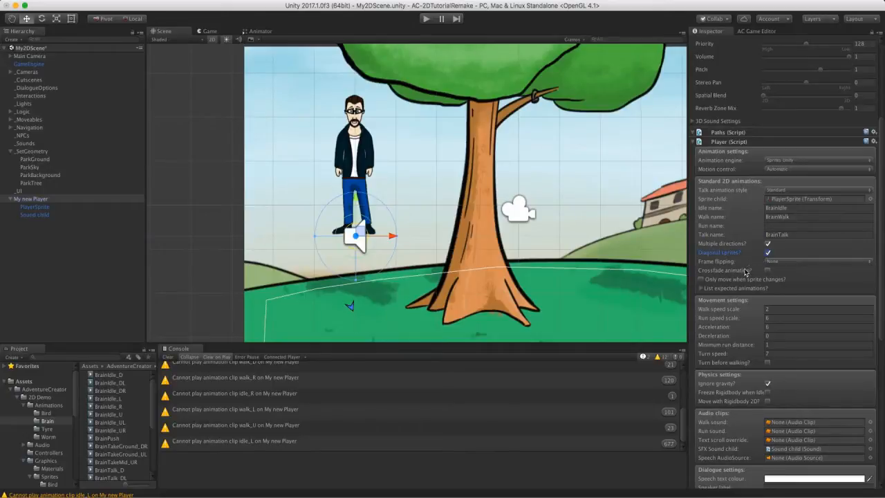
left_click(702, 288)
scroll(878, 302, "down", 2)
scroll(878, 301, "down", 2)
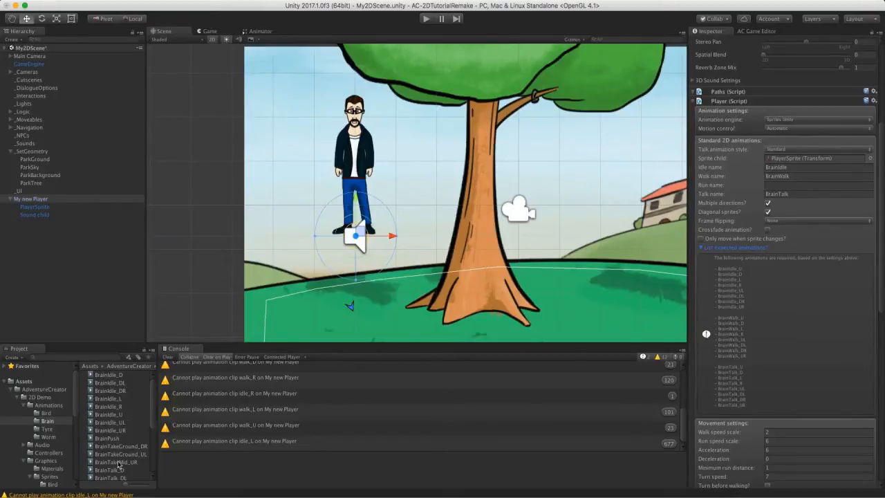
Run the game and walk the player around the park and past the tree to test the directional animations
left_click(425, 18)
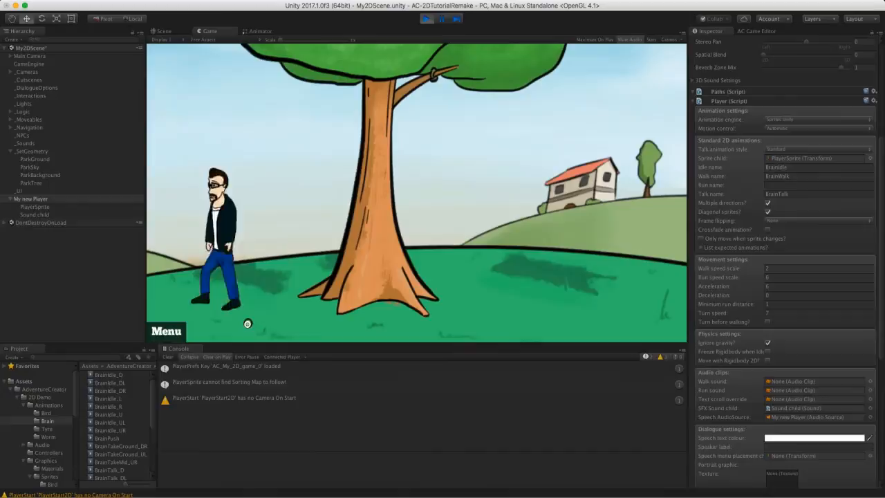
left_click(278, 317)
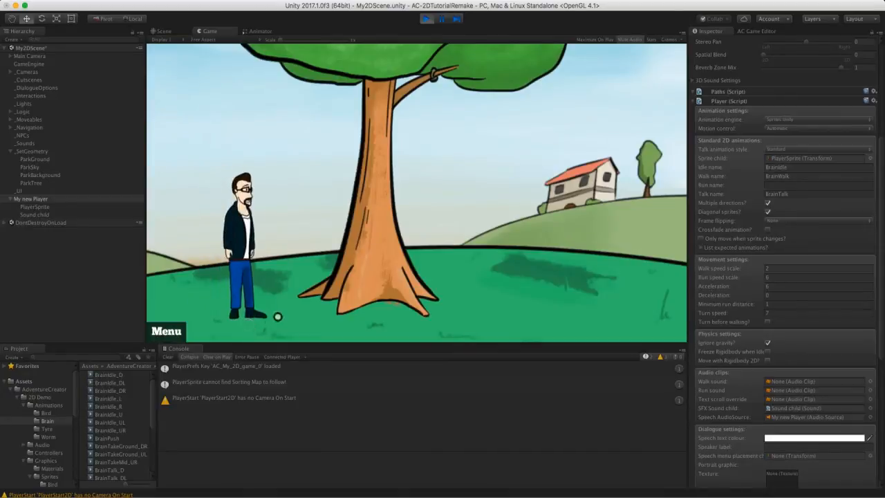
left_click(247, 329)
left_click(236, 326)
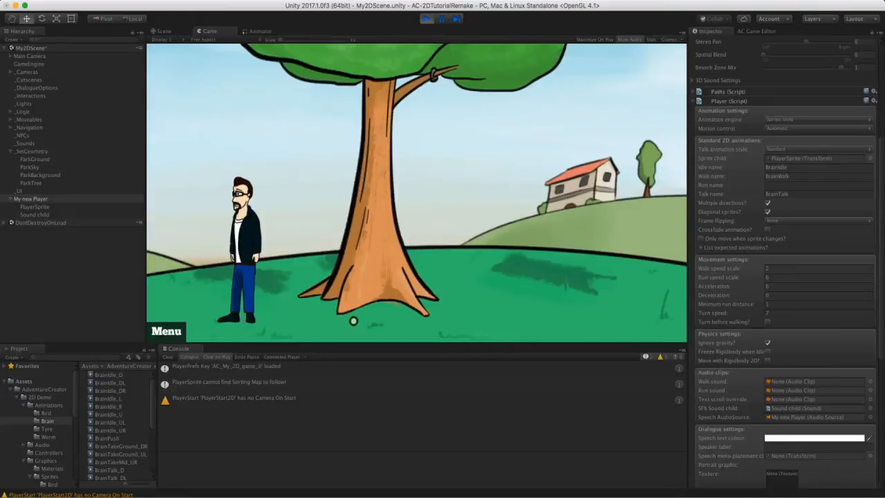
left_click(368, 329)
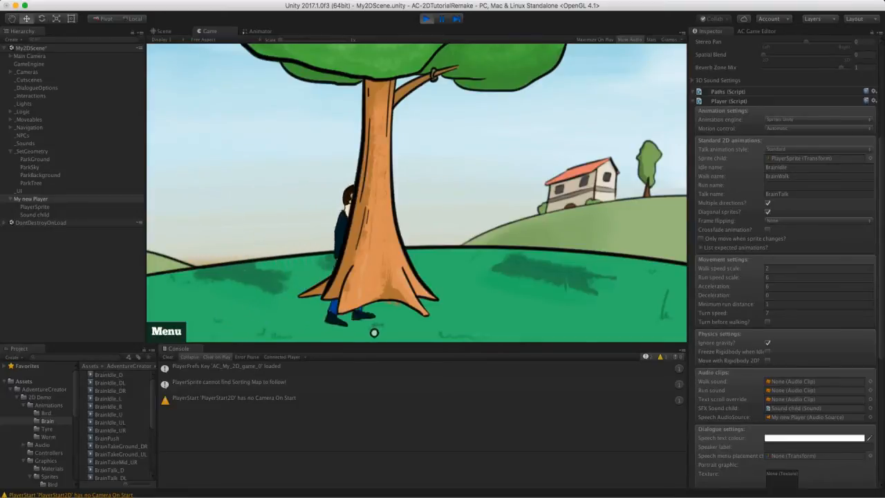
left_click(329, 328)
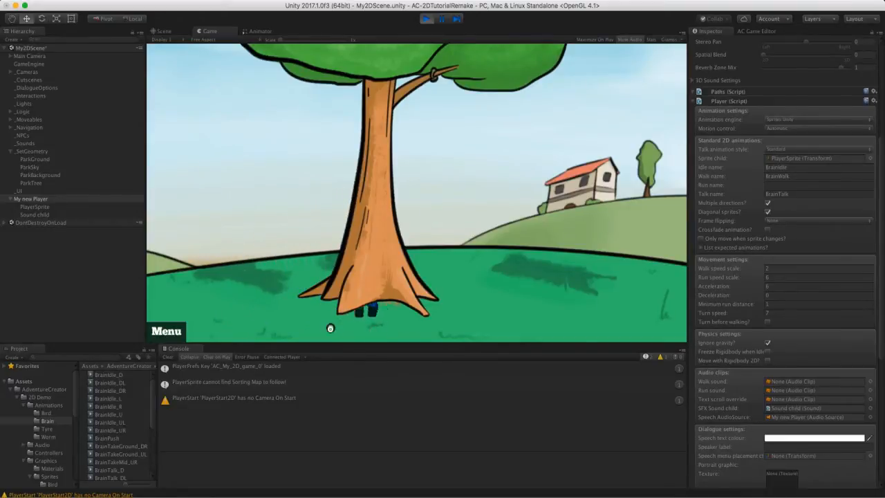
left_click(308, 328)
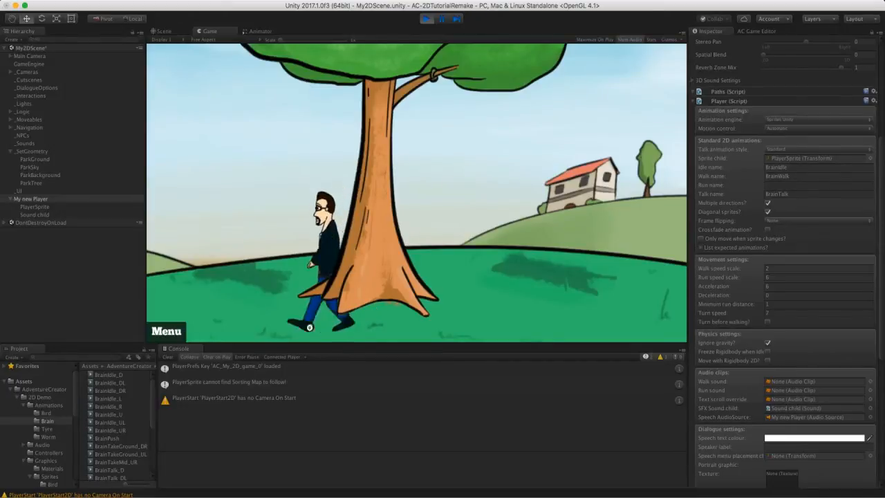
left_click(300, 325)
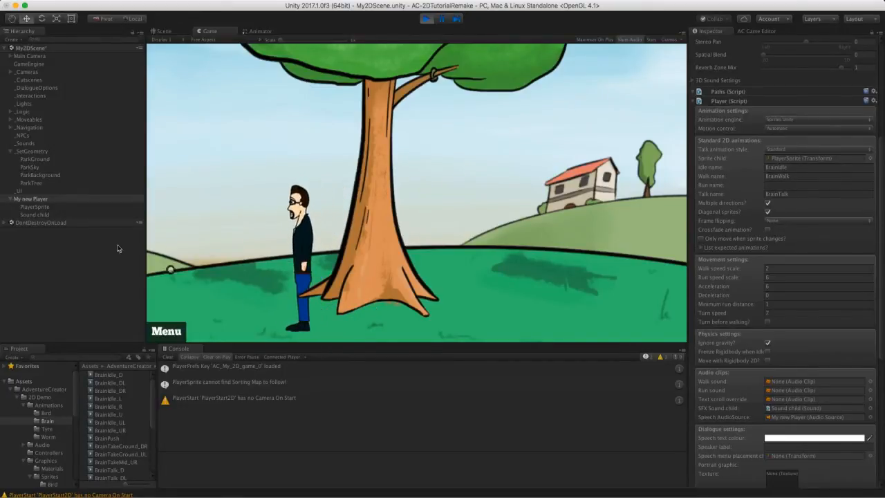
Compare the Order in Layer of PlayerSprite and ParkTree, walk the player behind the tree, and stop the game
left_click(32, 208)
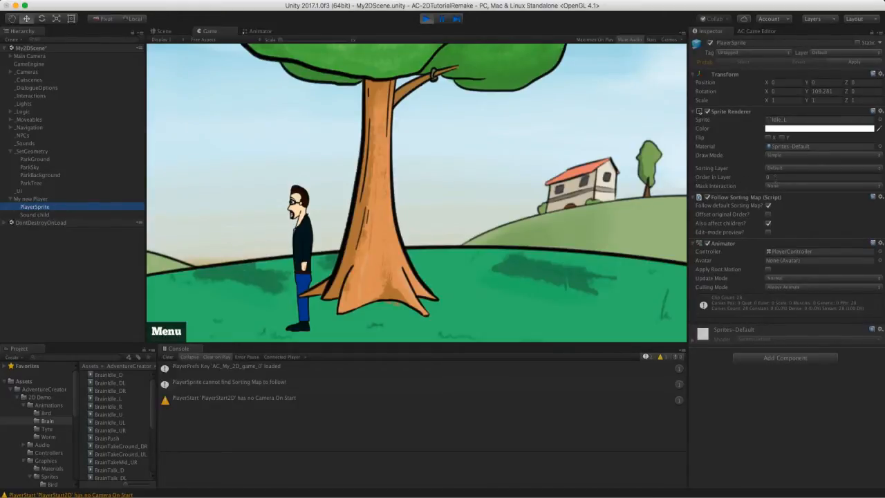
left_click(28, 183)
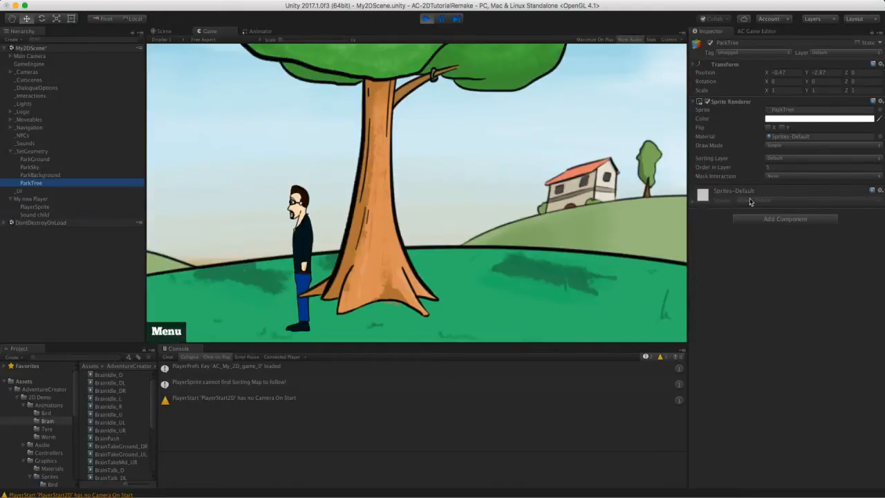
left_click(352, 263)
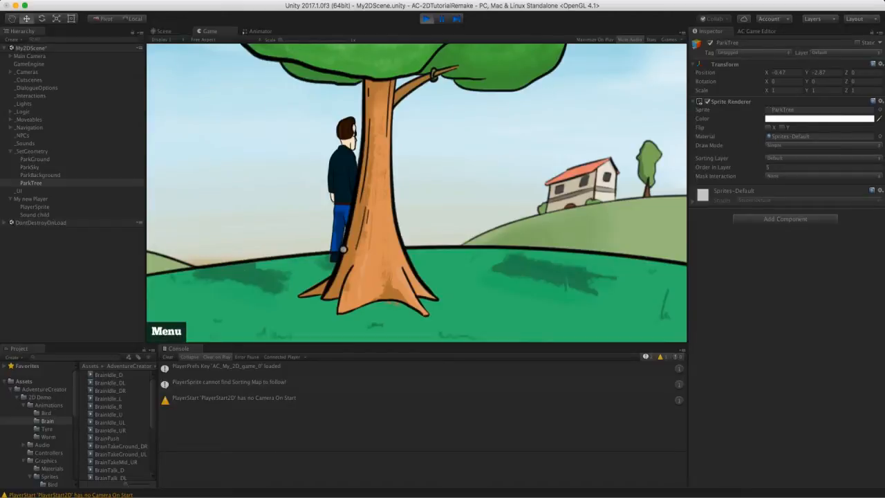
left_click(427, 18)
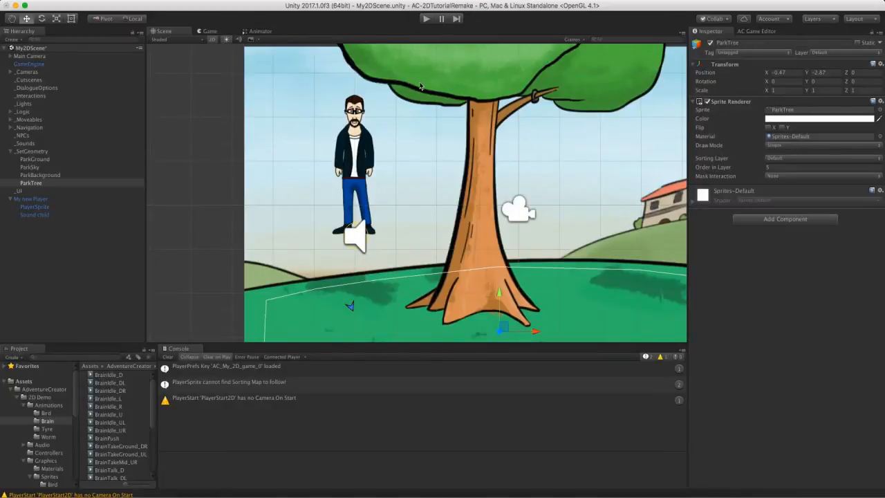
Check PlayerSprite's Follow Sorting Map component and create a default sorting map in the Scene manager's scene settings
left_click(40, 207)
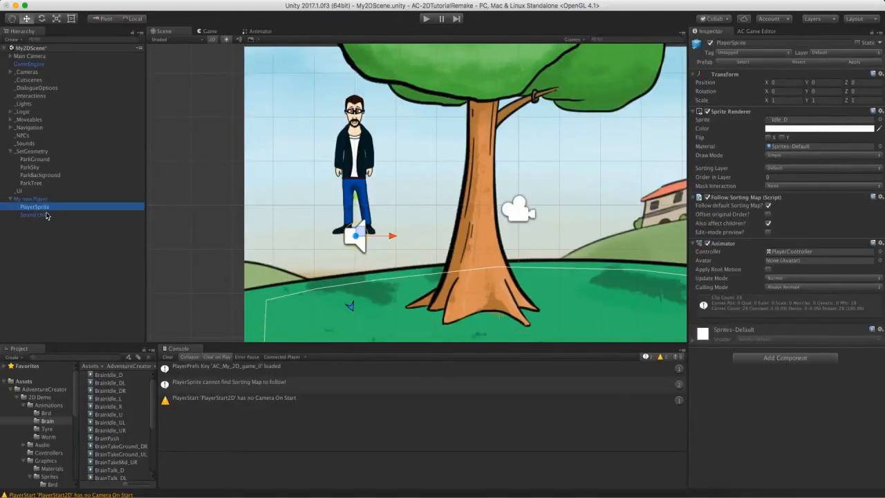
middle_click_drag(536, 276, 518, 243)
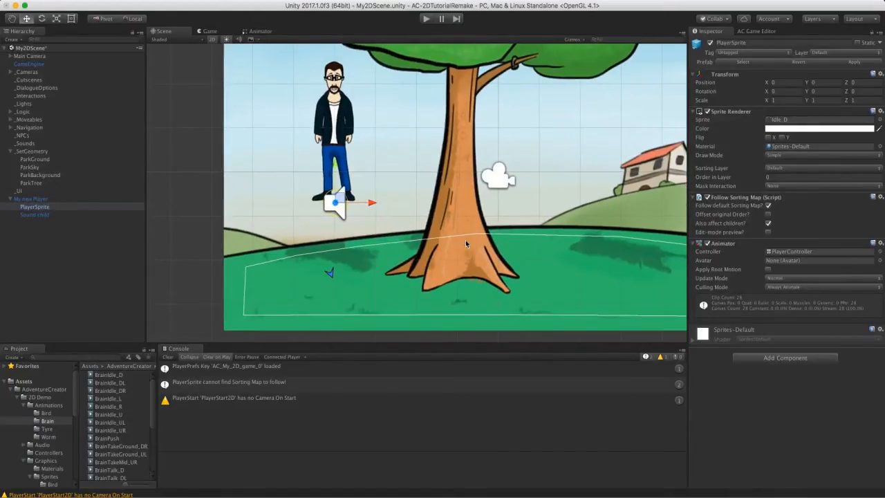
left_click(756, 32)
left_click(722, 46)
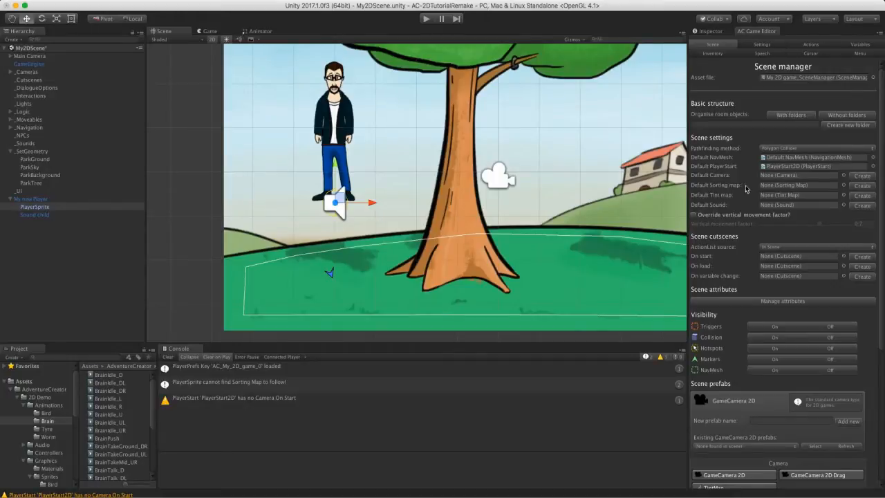
left_click(869, 186)
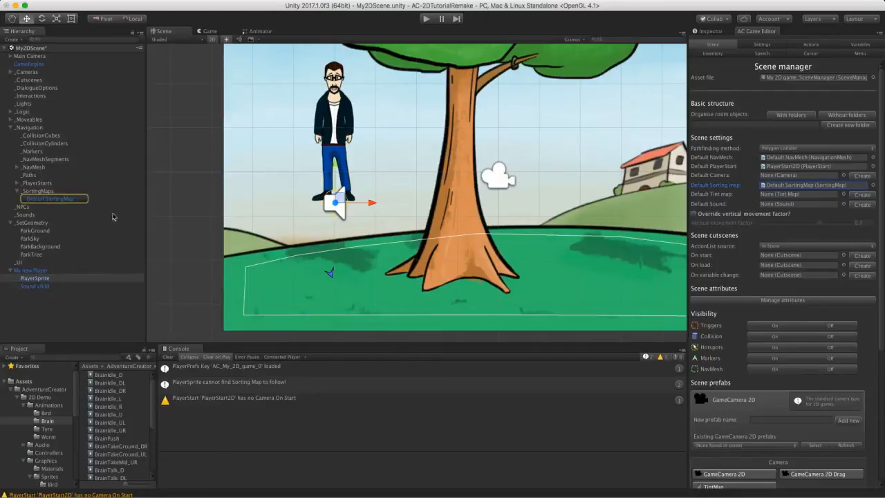
Move Default SortingMap to the far edge of the NavMesh behind the tree trunk, at about X -0.51, Y -1.28
left_click(36, 199)
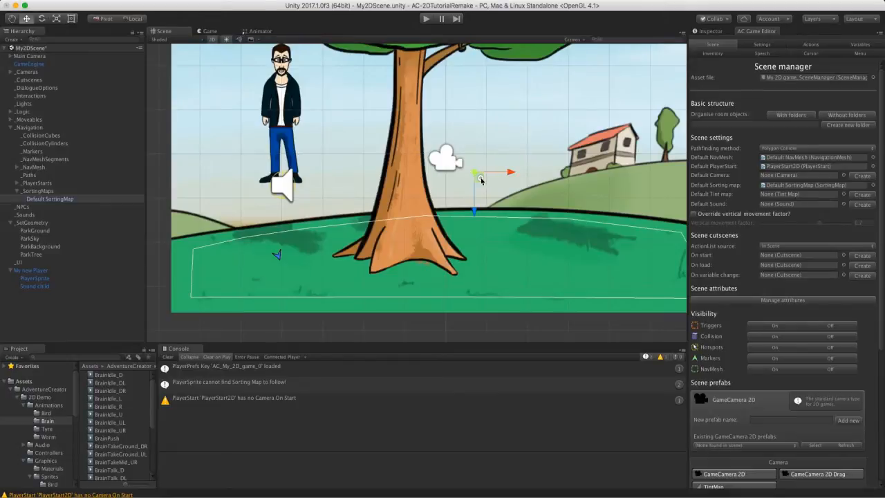
left_click_drag(481, 180, 430, 218)
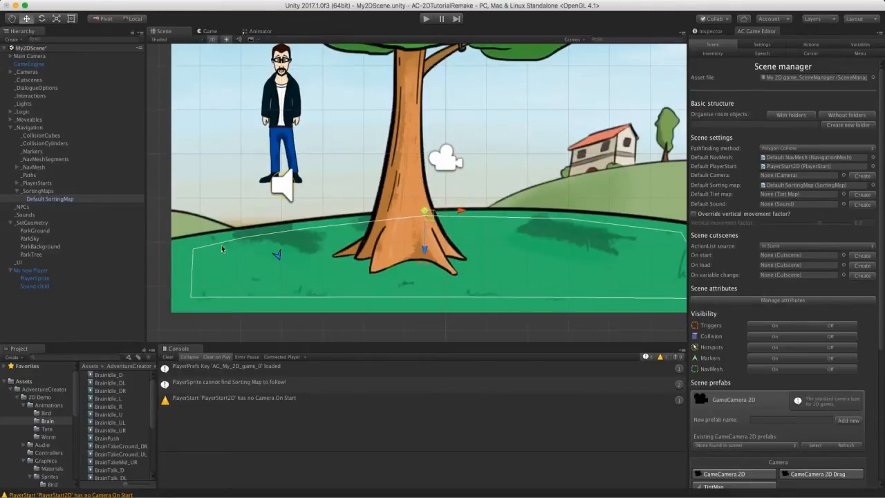
middle_click_drag(560, 234, 544, 232)
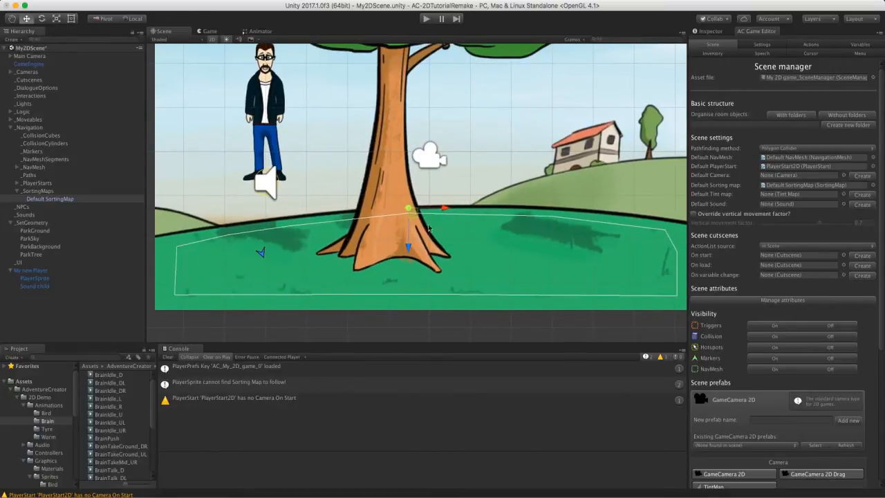
Add a first sorting area to Default SortingMap's Sorting Map component
left_click(700, 31)
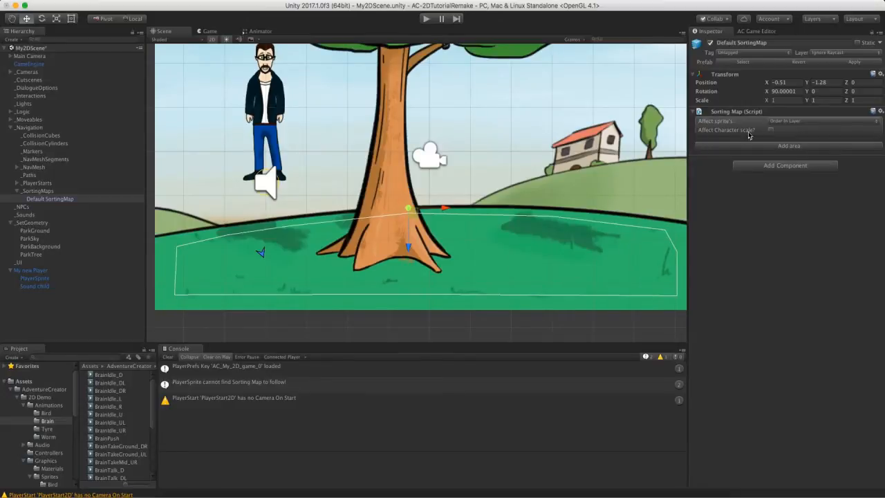
left_click(766, 146)
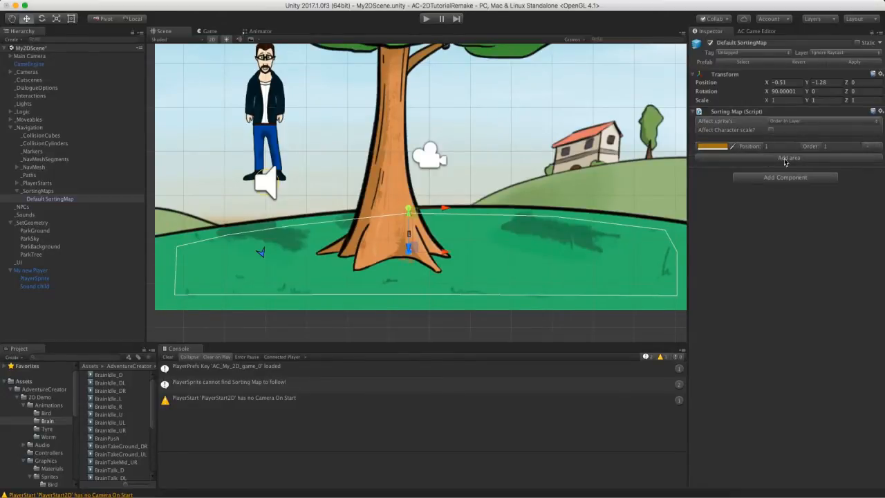
Add a second area to Default SortingMap and extend its boundary to the NavMesh's near edge, at position about 2.1
left_click(784, 159)
middle_click_drag(450, 203, 453, 197)
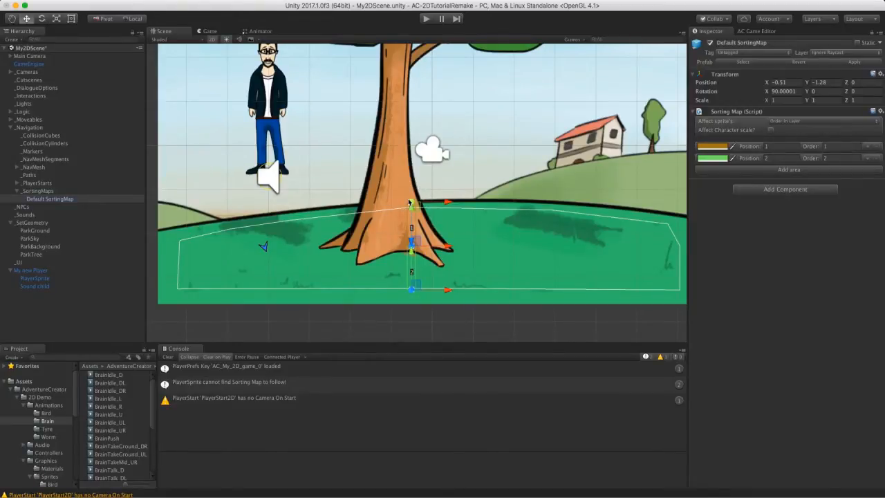
scroll(433, 229, "up", 3)
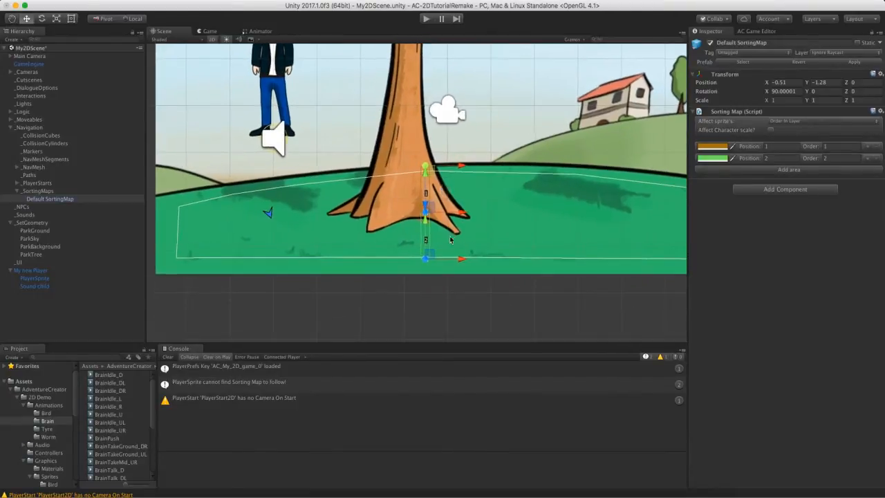
middle_click_drag(457, 198, 454, 205)
left_click_drag(431, 266, 431, 270)
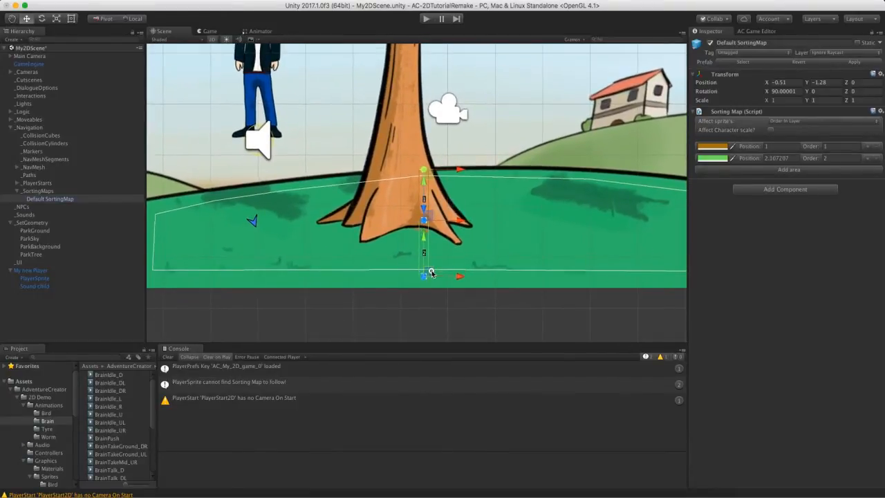
Move the first area's boundary to the base of the tree, at position about 1.04, and set the second area's Order to 7
left_click_drag(432, 218, 432, 185)
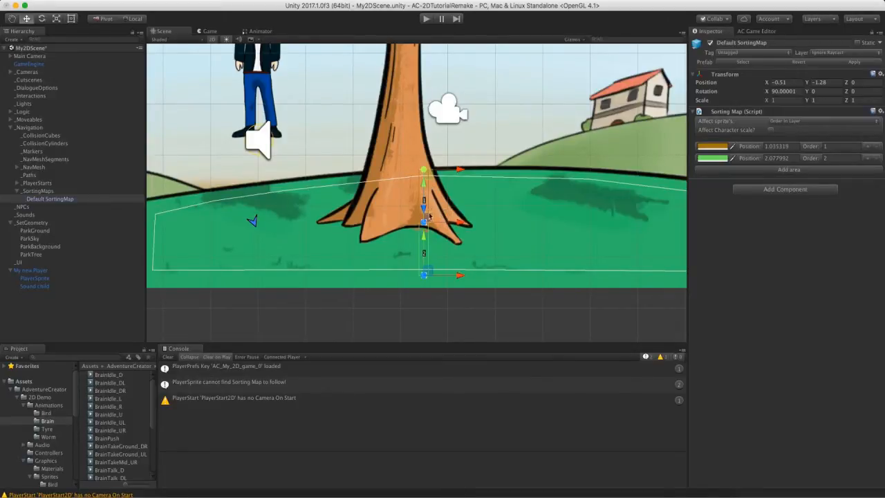
left_click(429, 216)
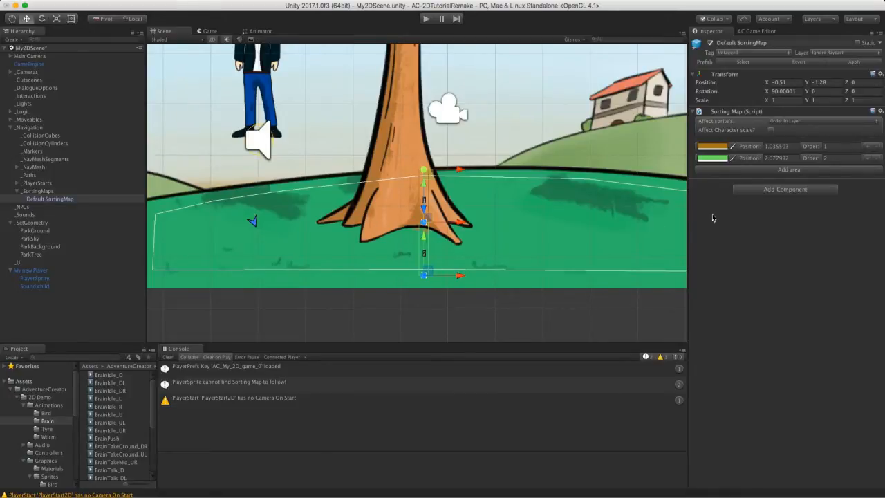
left_click(838, 160)
Play the game and walk the player behind and in front of the tree while checking PlayerSprite's Order in Layer
key("super+p")
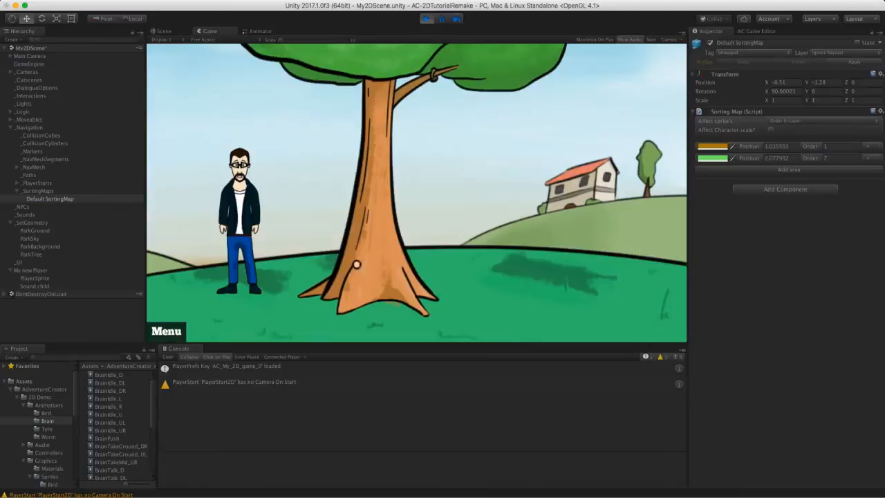
left_click(322, 323)
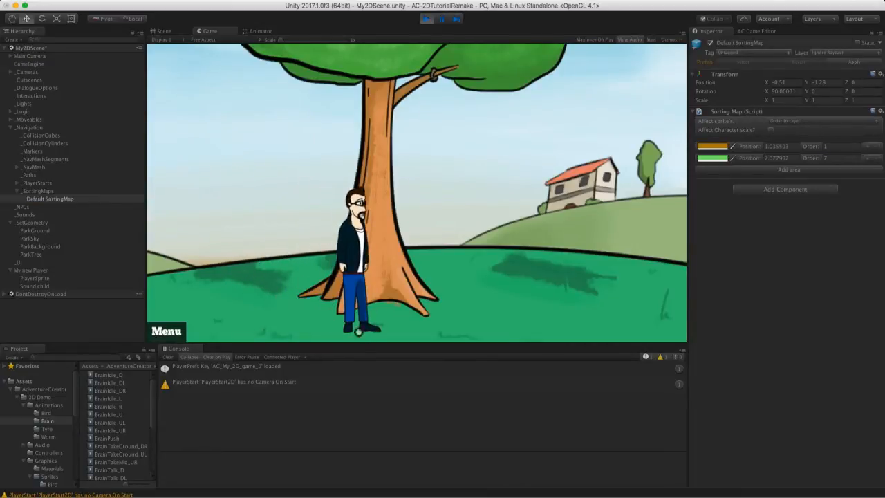
left_click(28, 279)
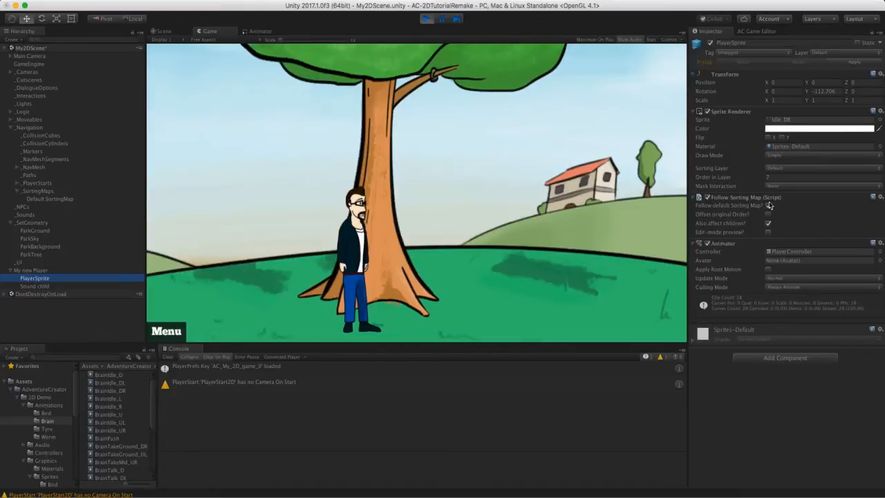
left_click(367, 266)
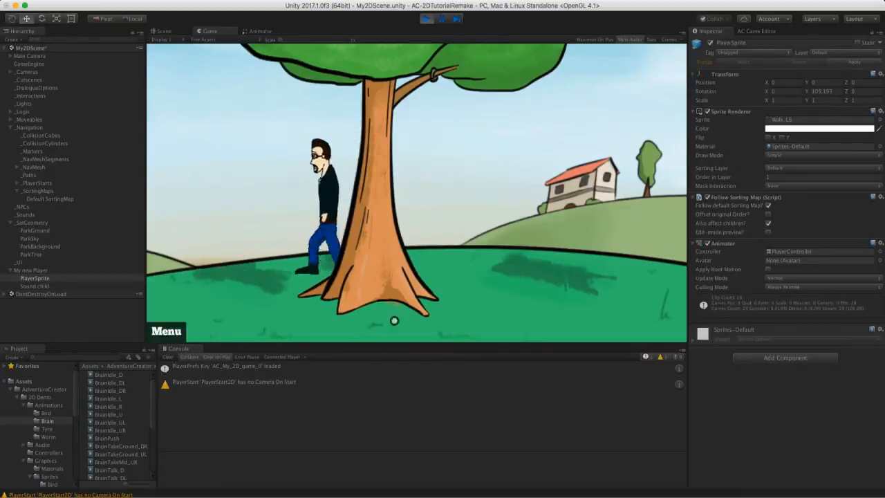
left_click(372, 336)
left_click(470, 292)
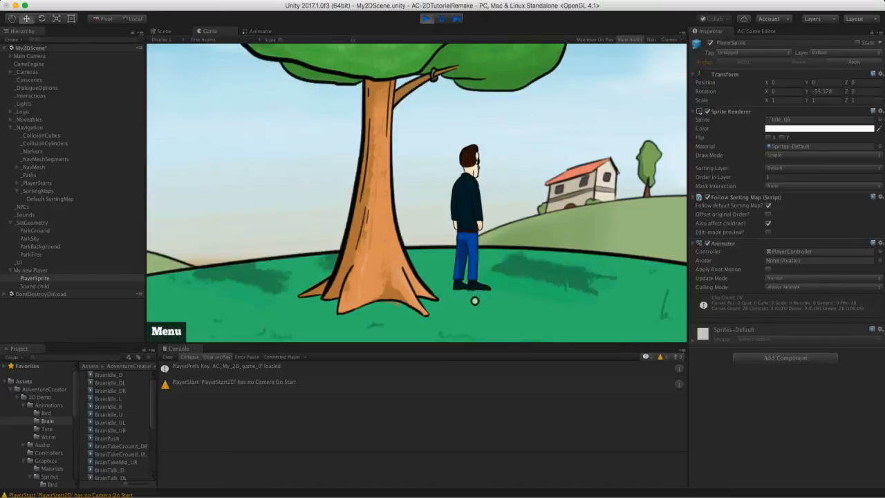
left_click(263, 282)
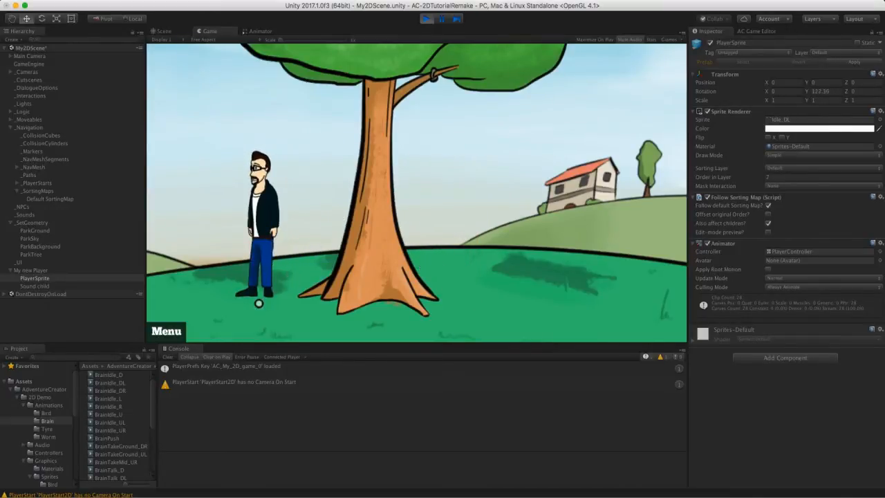
left_click(261, 336)
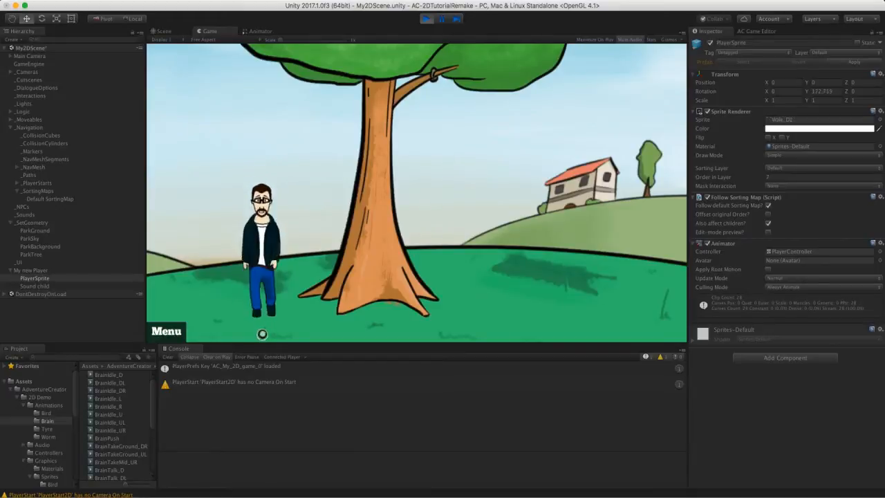
left_click(298, 255)
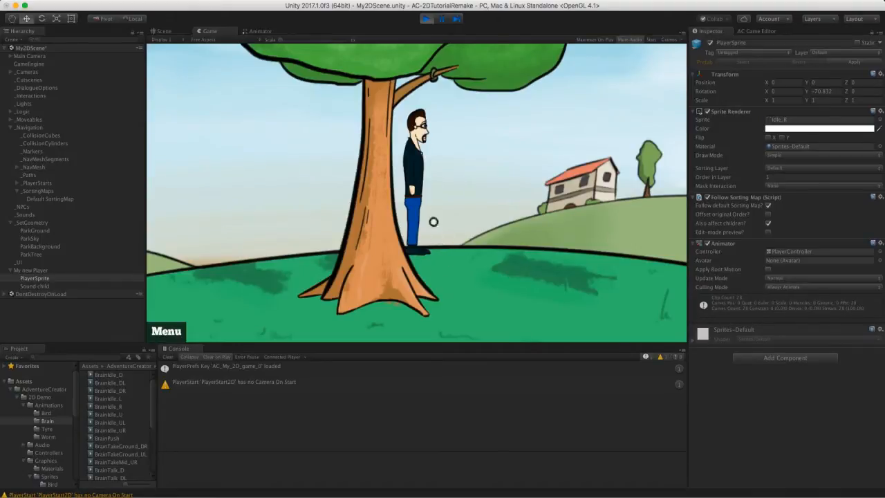
left_click(438, 324)
left_click(464, 337)
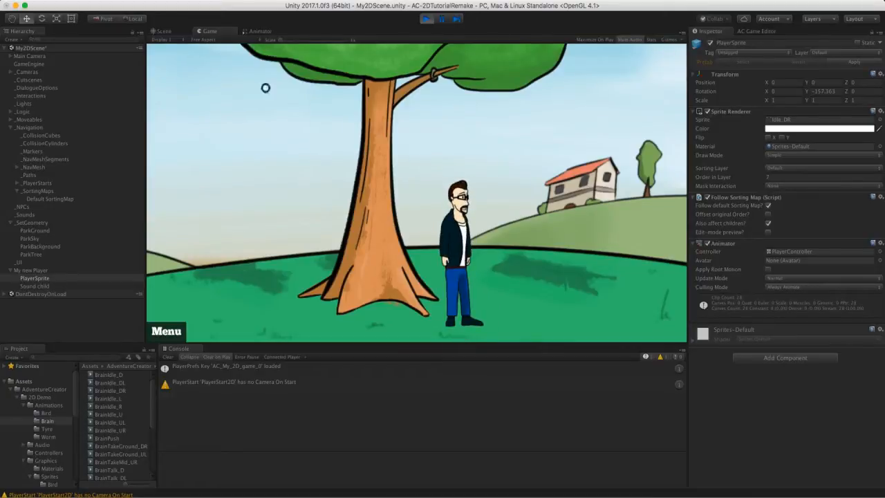
Inspect the player, tree and sorting map in the scene from a 3D perspective, and stop the game
left_click(164, 31)
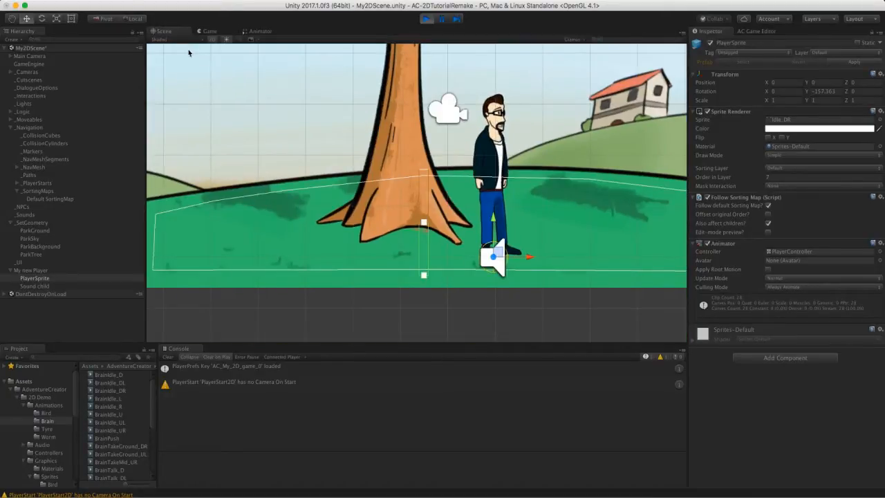
left_click(213, 40)
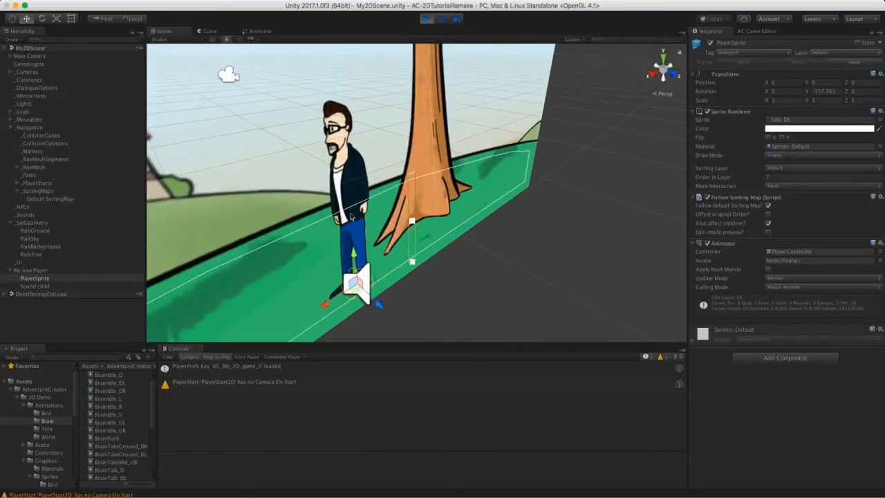
left_click_drag(312, 239, 472, 194, "alt")
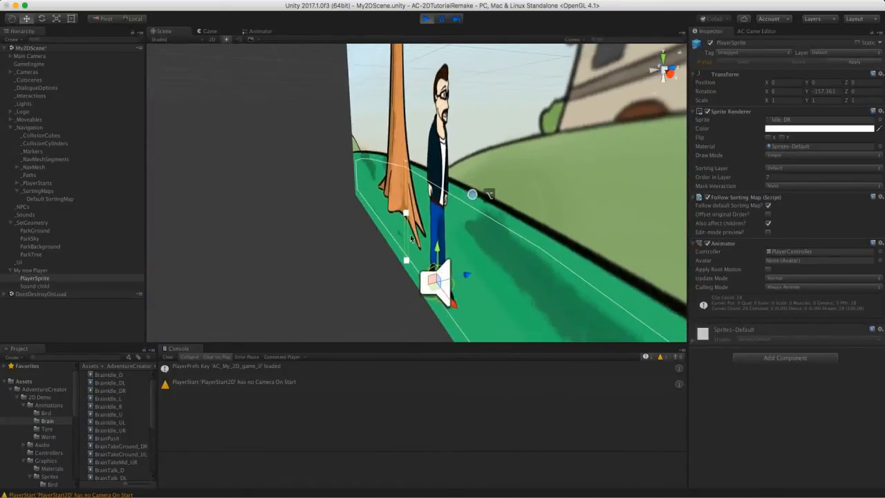
left_click_drag(411, 238, 396, 238, "alt")
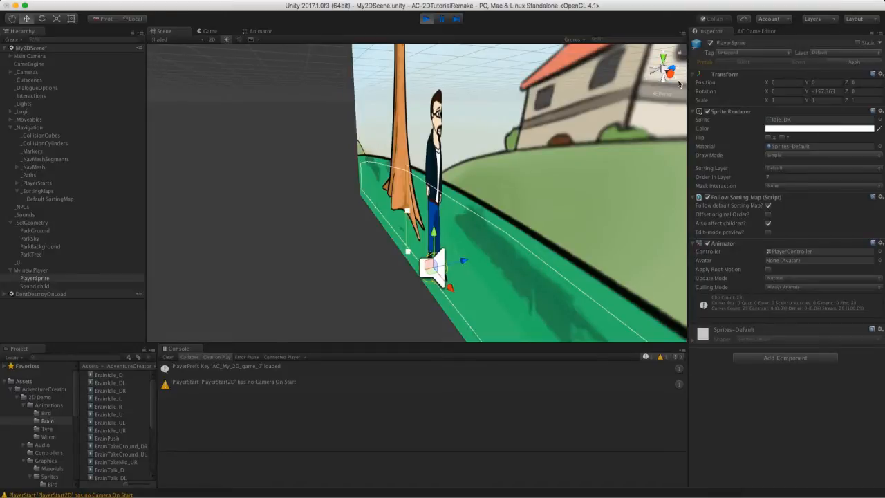
key("super+p")
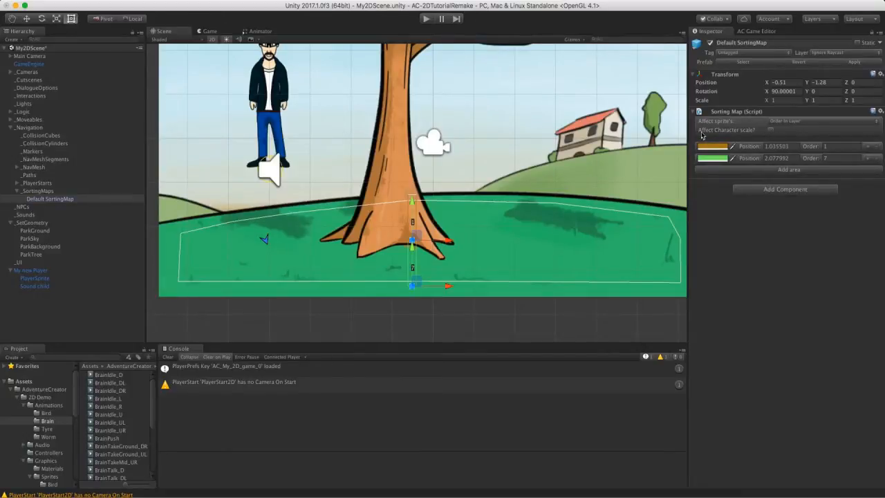
Enable character scaling on Default SortingMap with Start scale 90 and the second area's End scale 120, and interpolate the in-between scales
left_click(770, 130)
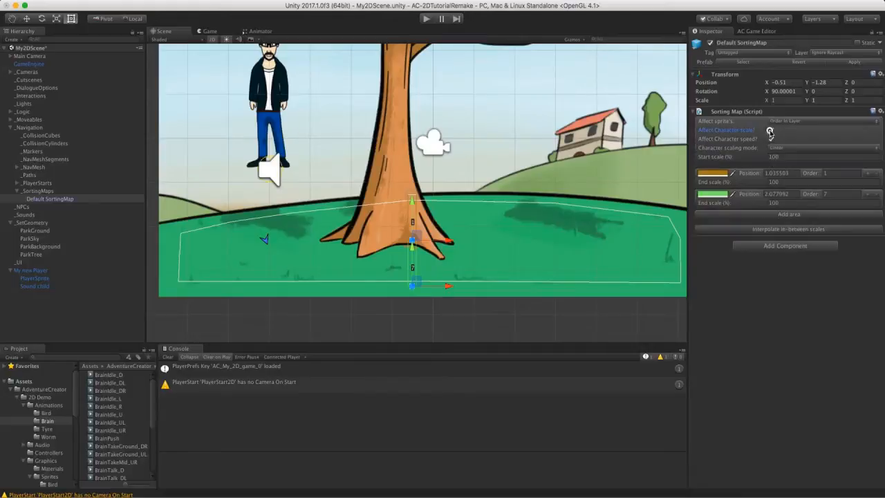
left_click(771, 139)
left_click(788, 156)
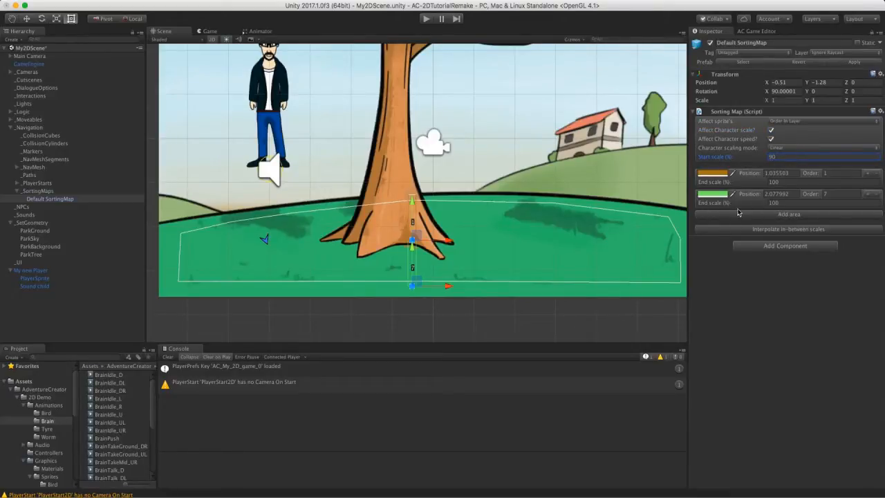
left_click(786, 203)
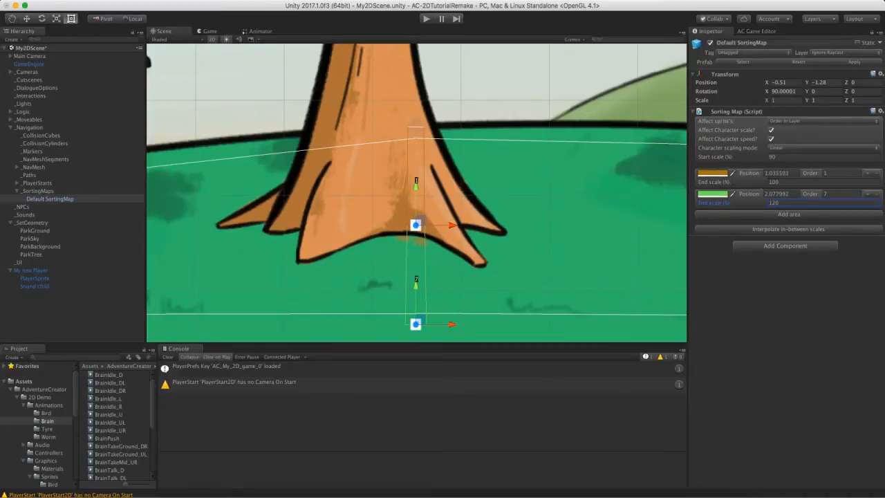
left_click(766, 231)
Preview the scaling with PlayerSprite's Edit-mode preview while moving My new Player to about X -3.57, Y -1.24, and turn the preview off
scroll(333, 177, "down", 5)
middle_click_drag(333, 176, 351, 210)
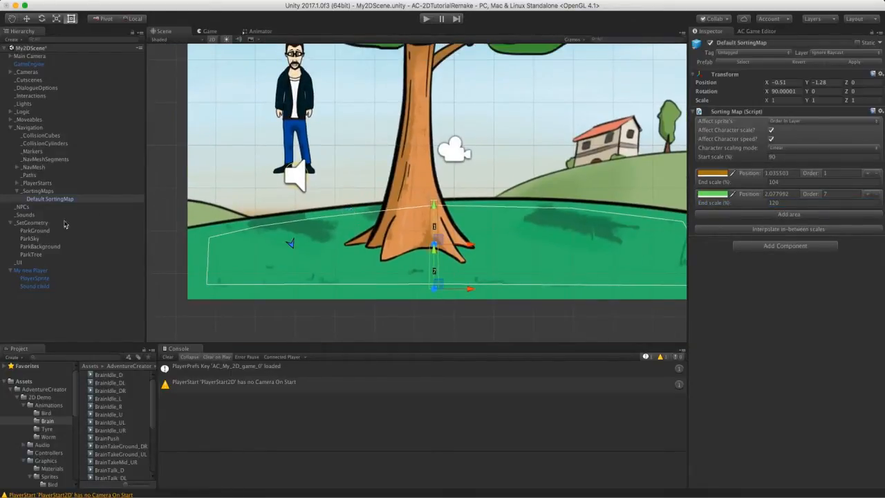
left_click(38, 271)
left_click(38, 279)
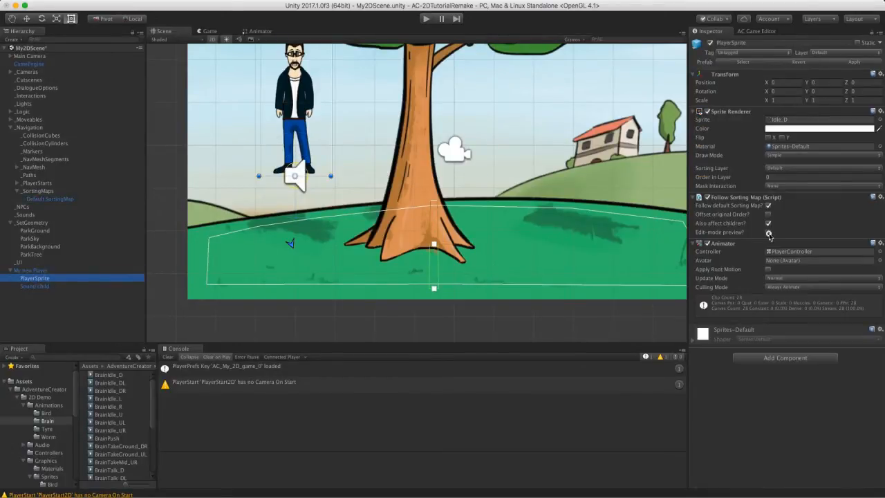
left_click(769, 233)
left_click(33, 269)
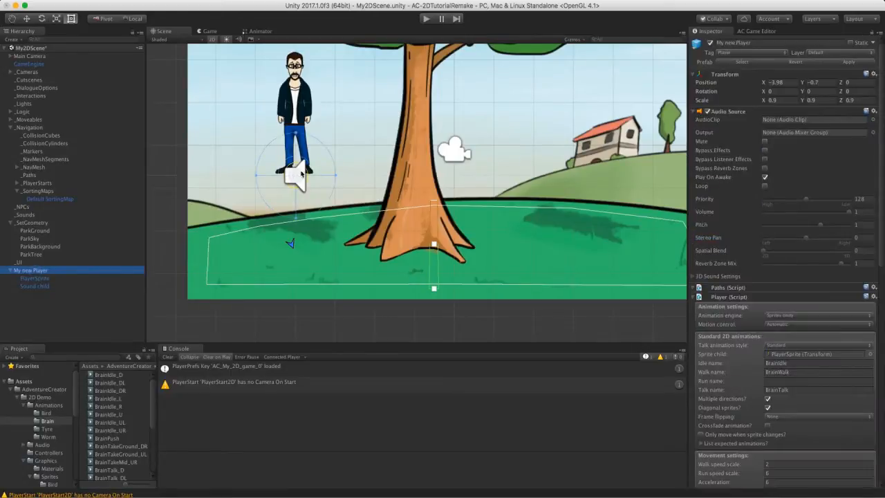
left_click(26, 18)
left_click_drag(302, 148, 313, 198)
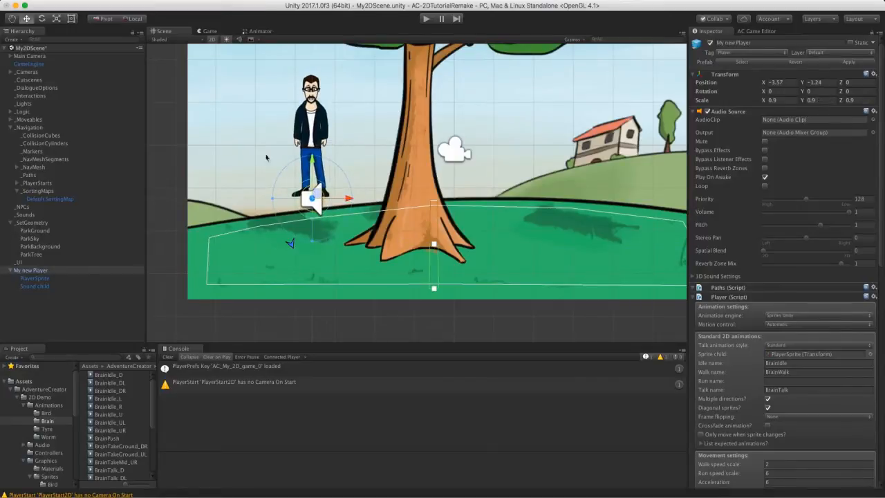
left_click(31, 278)
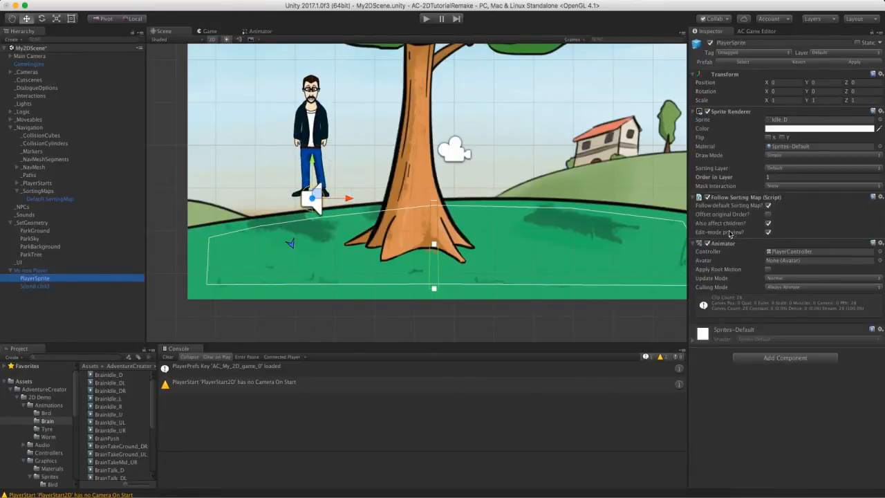
left_click(768, 232)
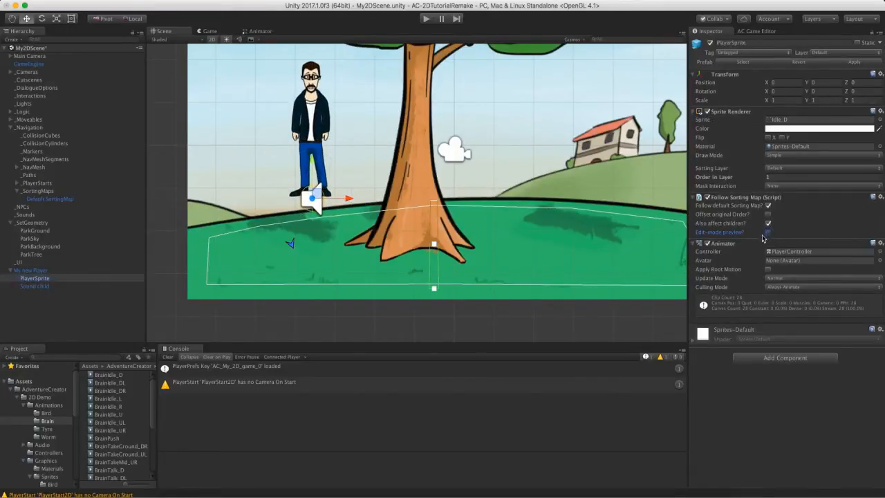
Play the game and walk the player around both sides of the tree to check the sorting and scaling
left_click(426, 18)
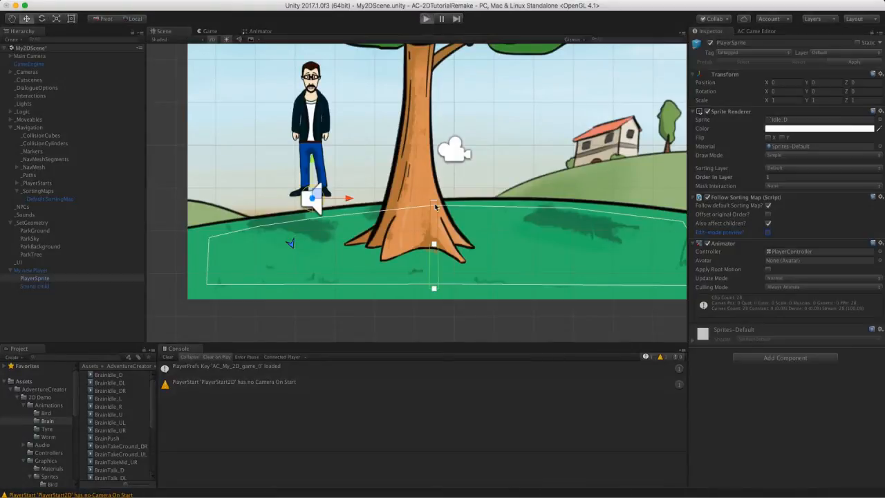
left_click(404, 331)
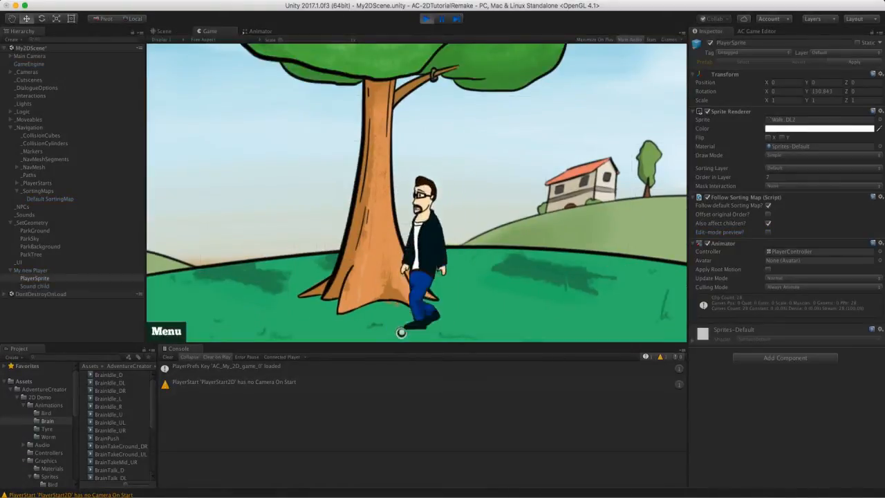
left_click(434, 249)
left_click(279, 313)
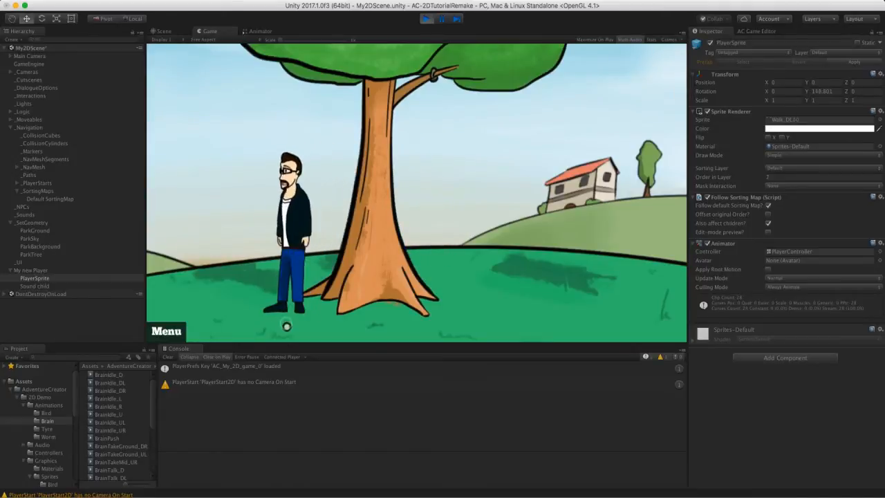
left_click(286, 327)
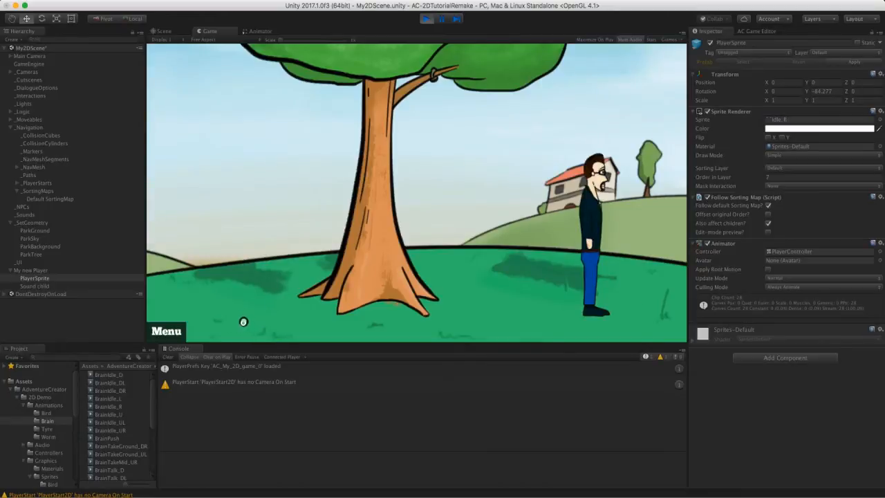
left_click(245, 322)
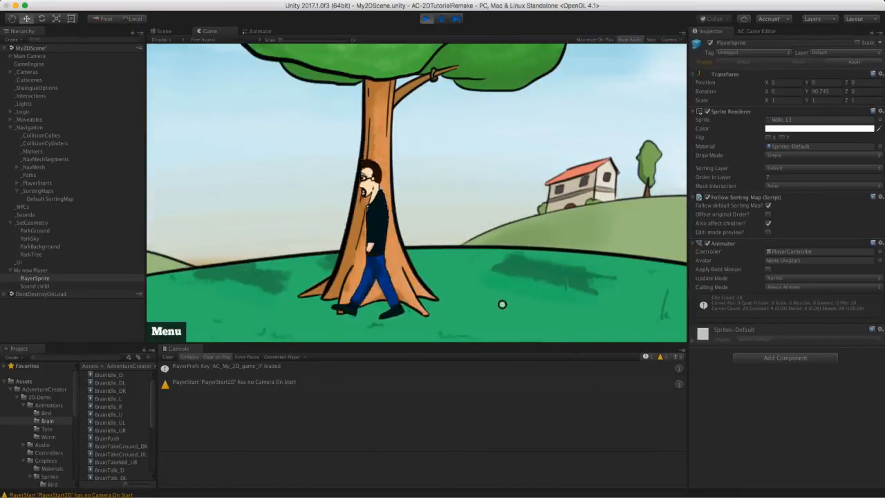
left_click(610, 315)
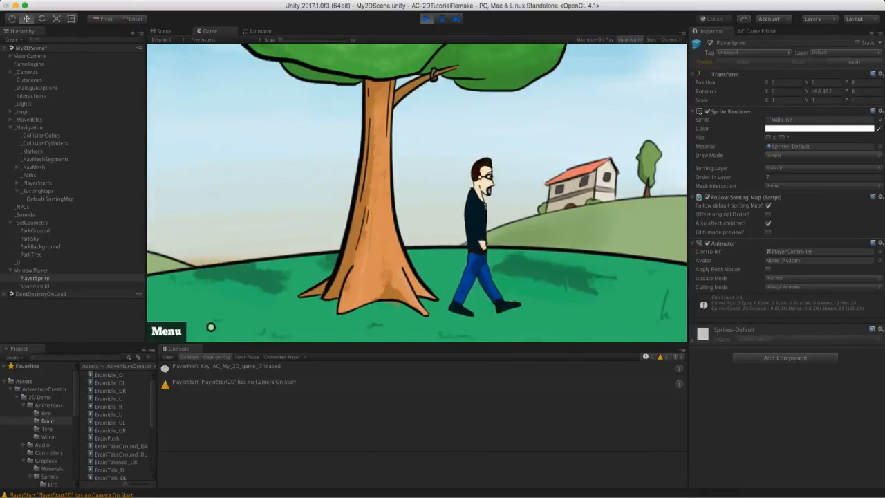
left_click(219, 324)
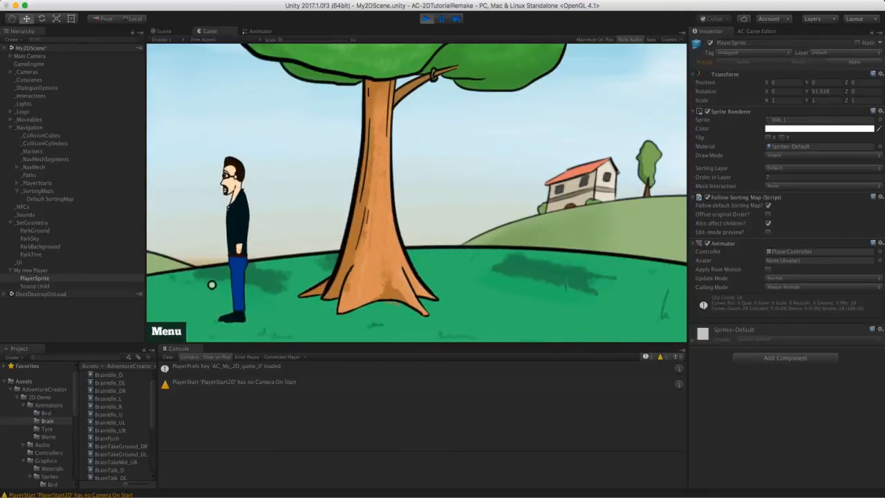
Stop the game and enable Turn before walking in My new Player's movement settings
left_click(426, 19)
left_click(35, 270)
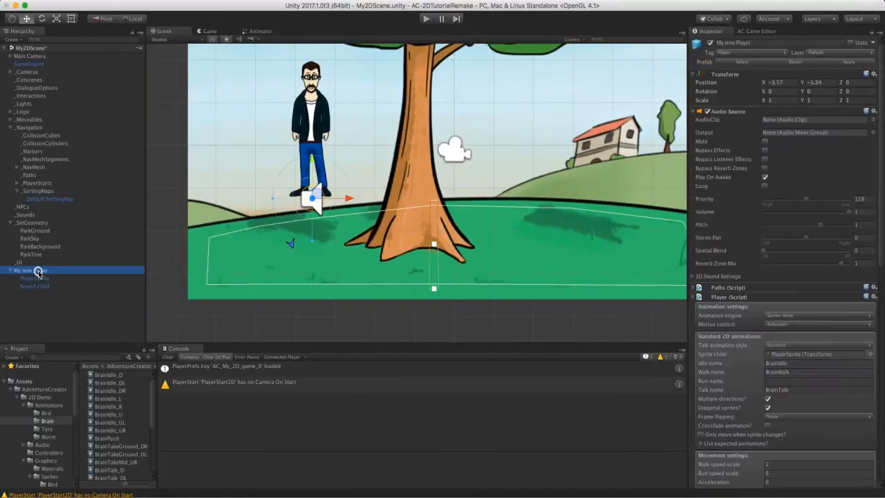
left_click_drag(883, 255, 883, 356)
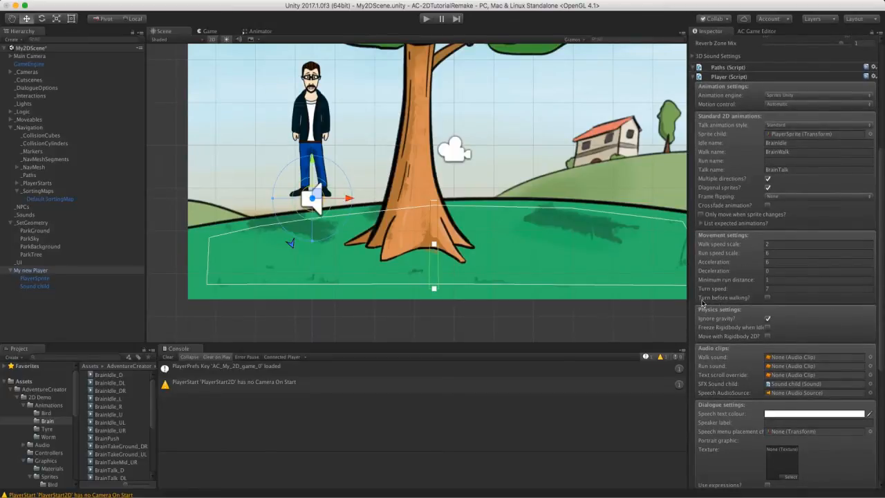
left_click(767, 297)
Play the game and walk the player back and forth beside the tree to check the turning before each walk
left_click(426, 19)
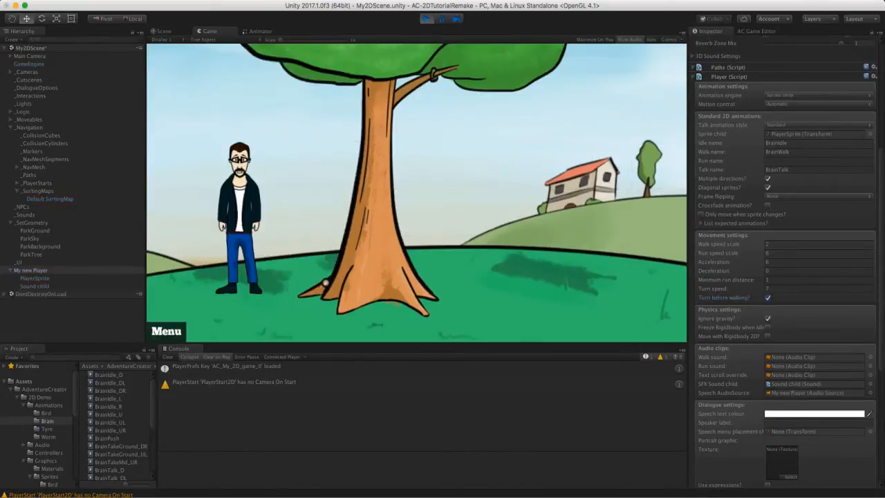
left_click(304, 318)
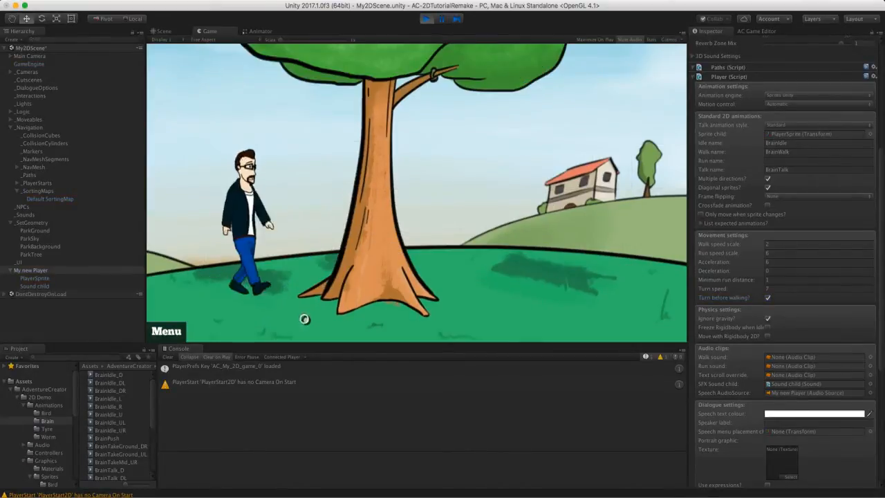
left_click(219, 291)
left_click(286, 326)
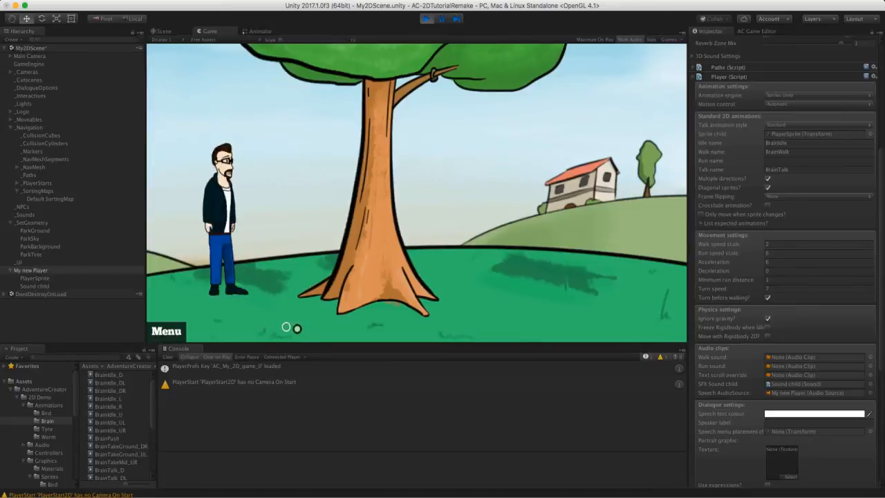
left_click(424, 332)
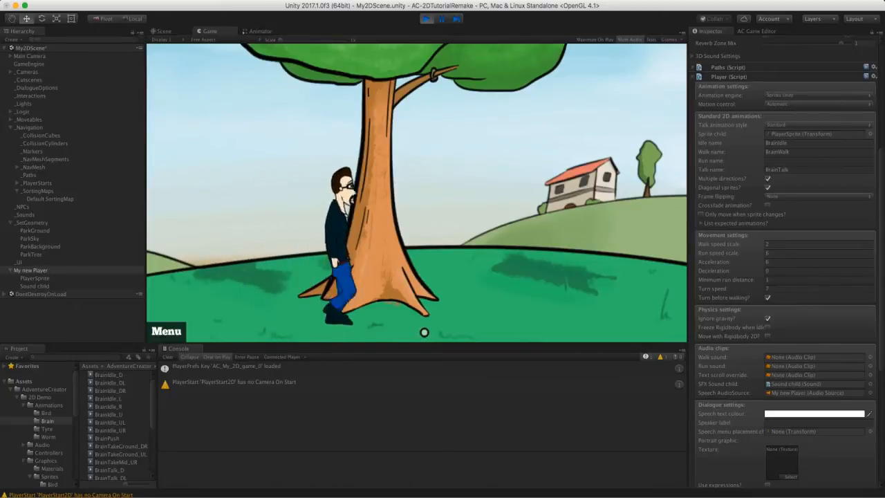
Try a Walk speed scale of 3 in the running game, walking the player to the house side and back to the tree
left_click(774, 244)
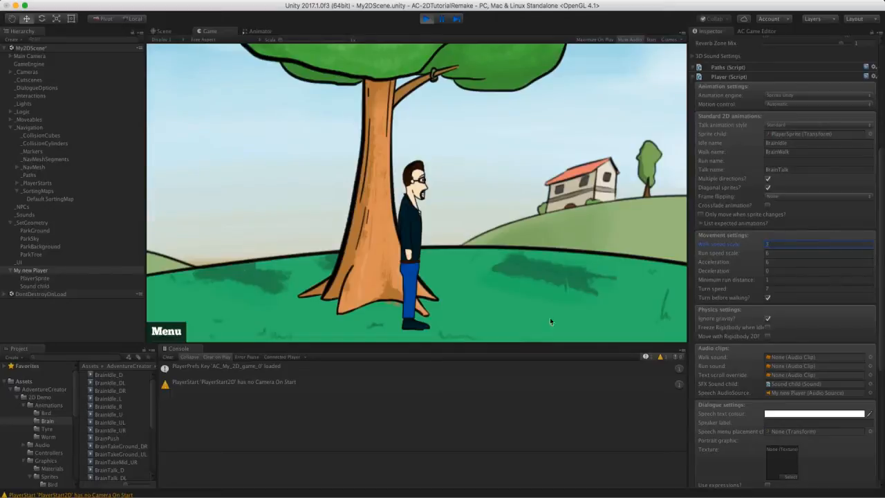
left_click(598, 320)
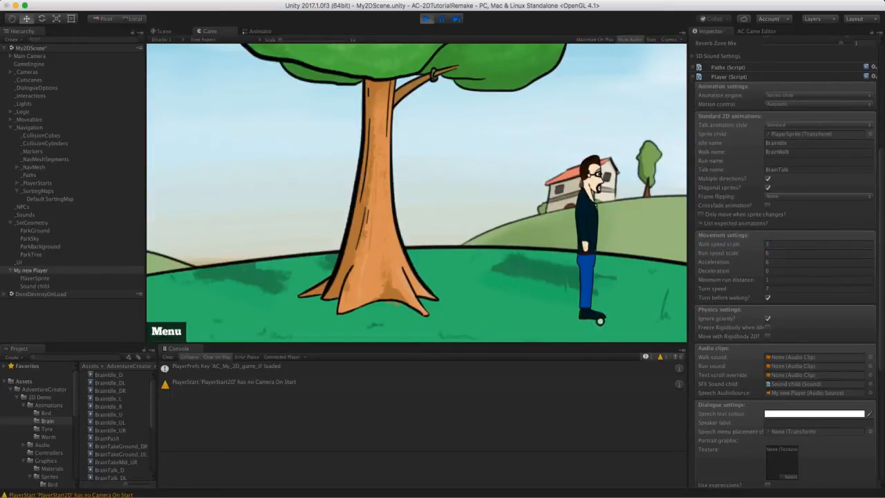
left_click(418, 336)
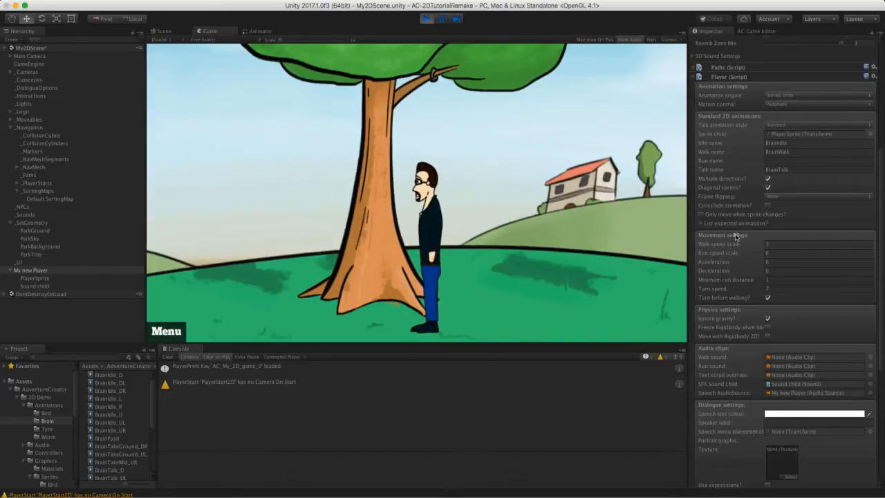
Stop the game, set My new Player's Walk speed scale to 3 and apply the changes to its prefab
left_click(426, 19)
left_click(780, 240)
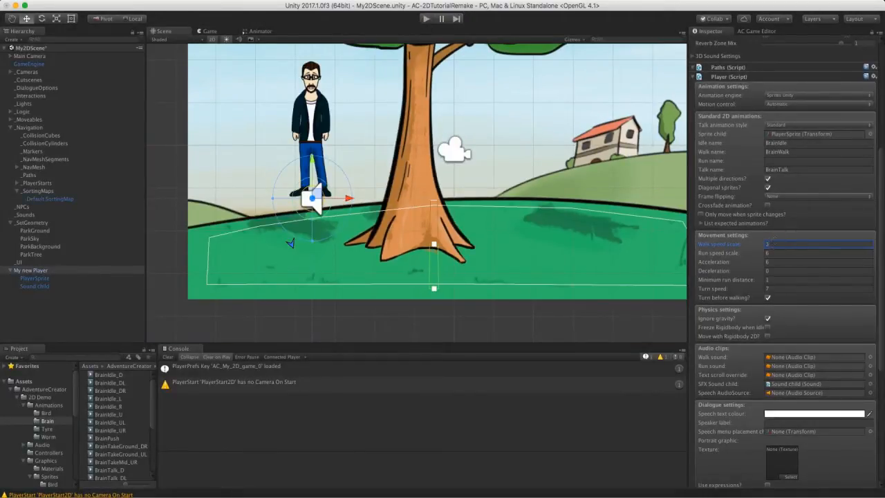
left_click_drag(883, 261, 880, 107)
left_click(857, 63)
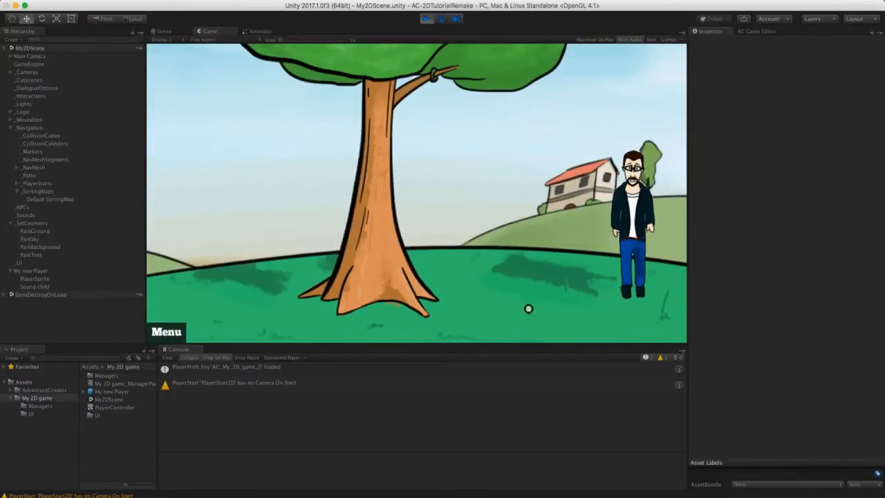
Walk the player in the running game from the house side behind the tree to the other side, and stop the game
left_click(527, 309)
left_click(464, 263)
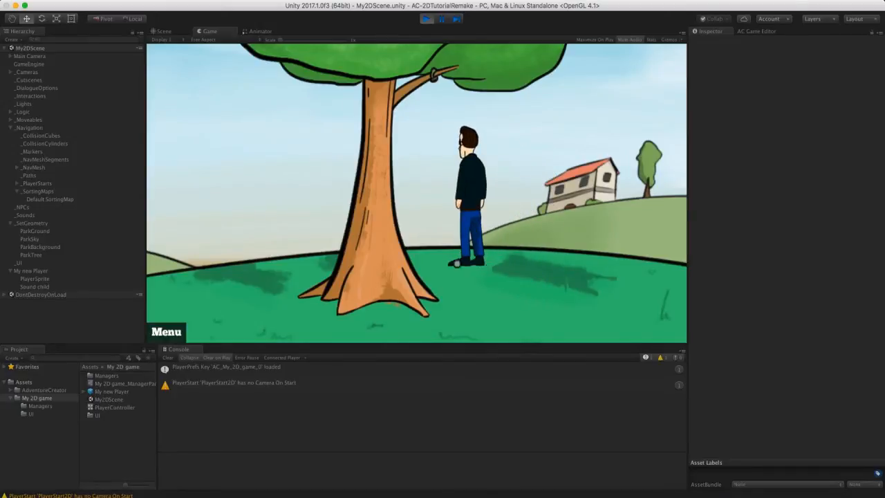
left_click(400, 259)
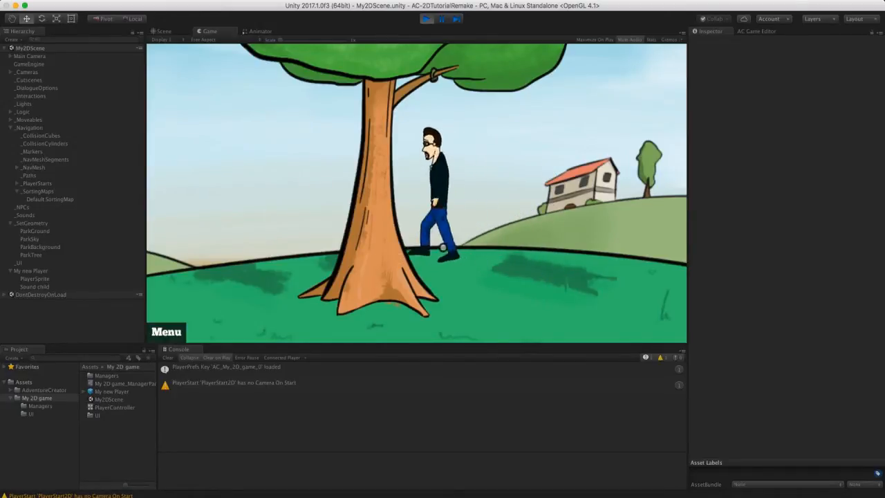
left_click(300, 280)
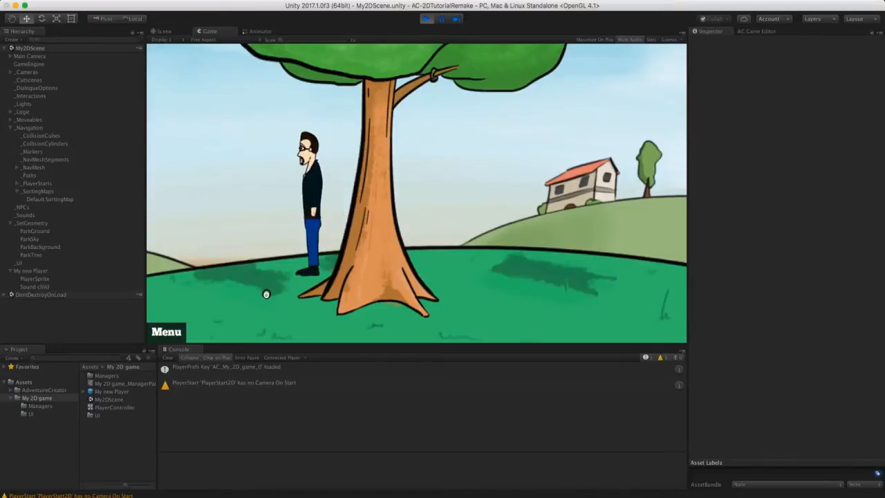
mouse_move(453, 47)
left_click(427, 18)
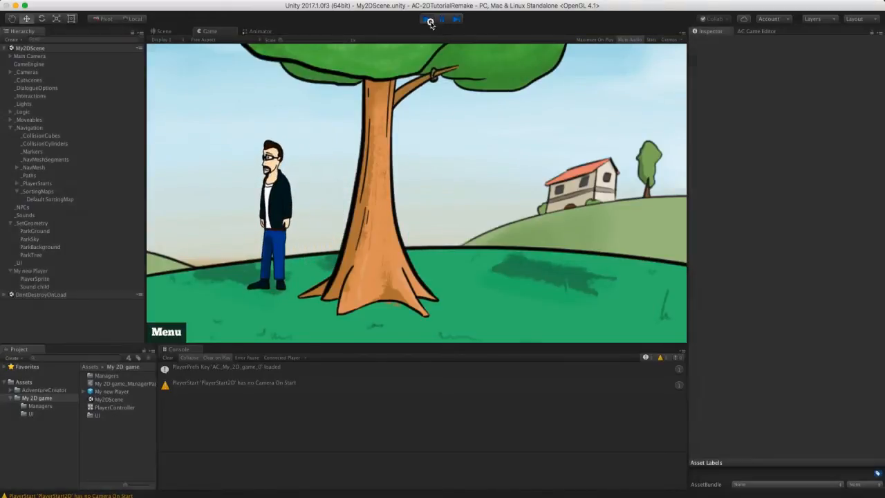
Check the Main Camera's view of the park and create a default camera for the scene in the Scene manager
left_click(752, 32)
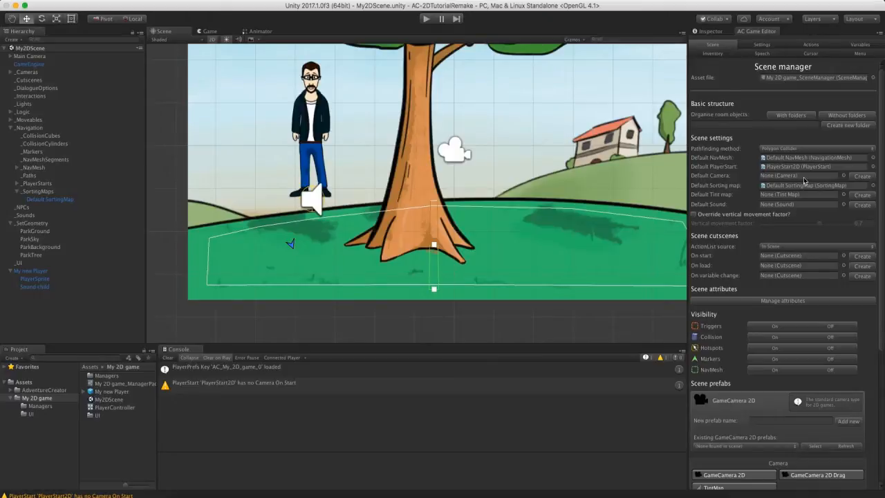
left_click(23, 57)
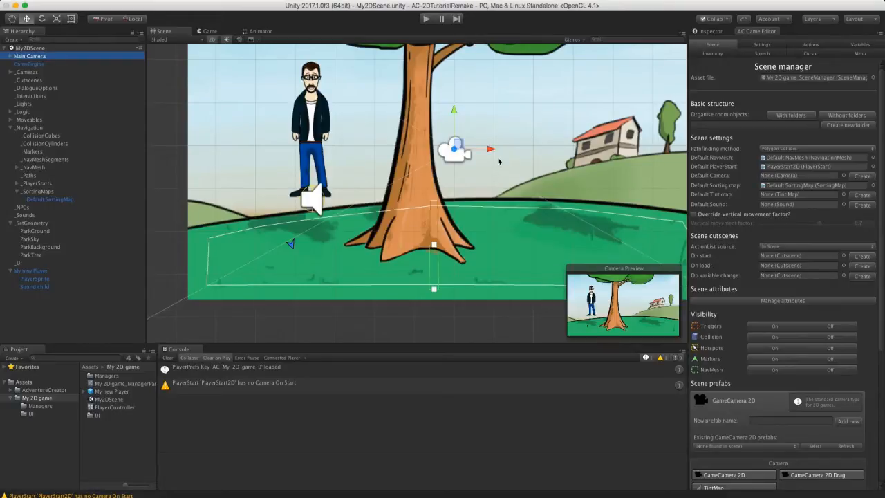
scroll(754, 334, "down", 5)
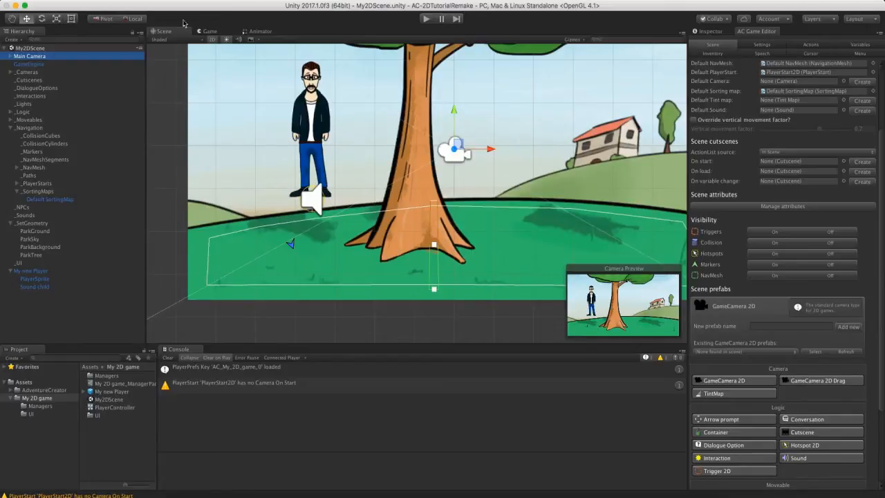
left_click(207, 31)
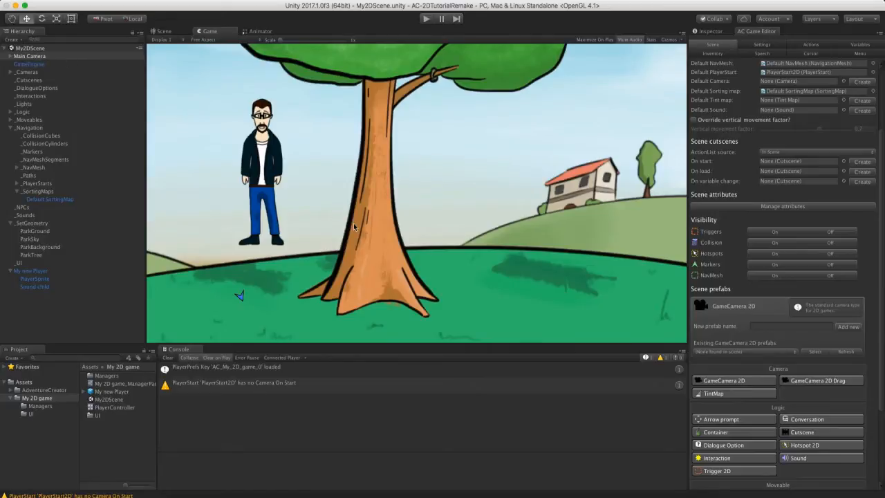
scroll(788, 242, "up", 5)
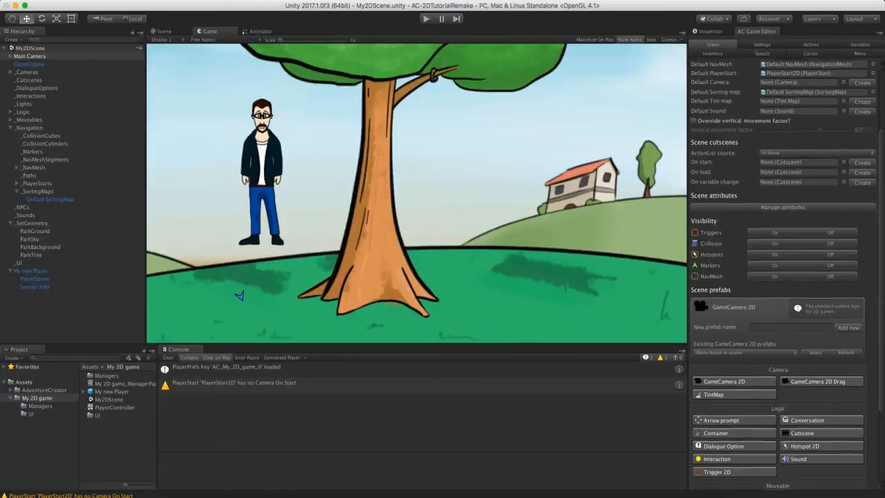
left_click(850, 177)
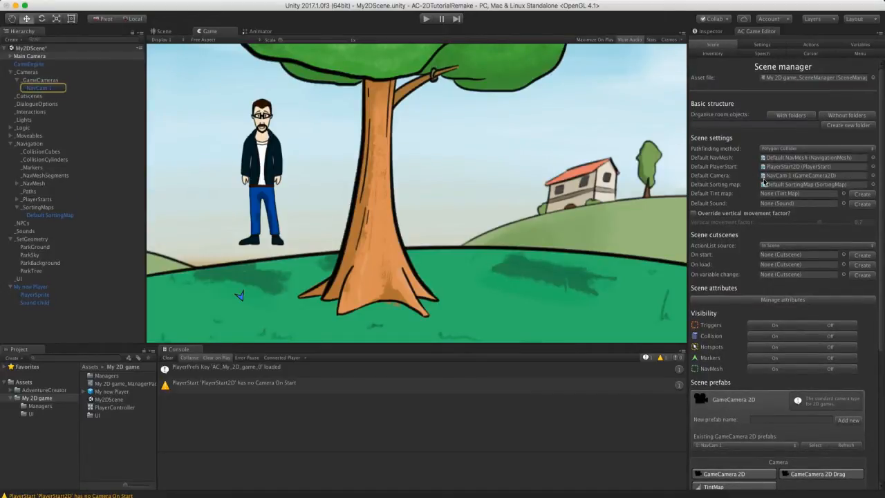
Move NavCam 1 back along its Z axis to about -5.06 so it frames the park sprites, and return to the 2D view
left_click(40, 88)
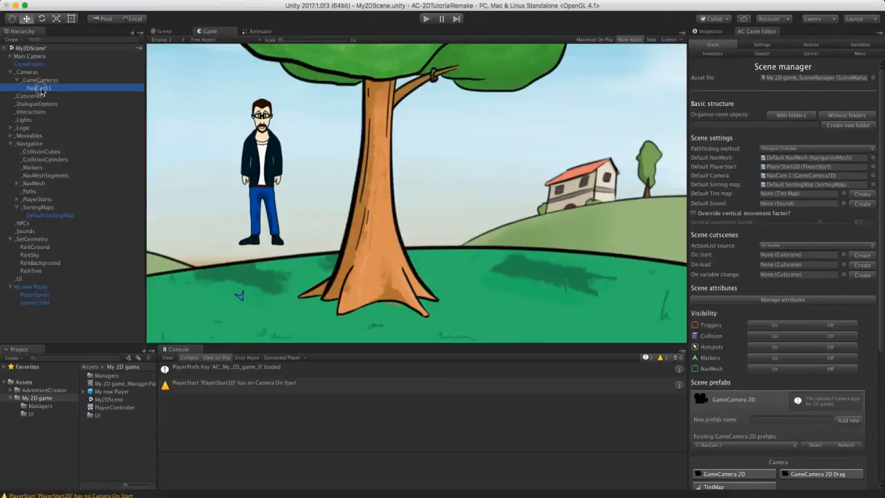
left_click(164, 31)
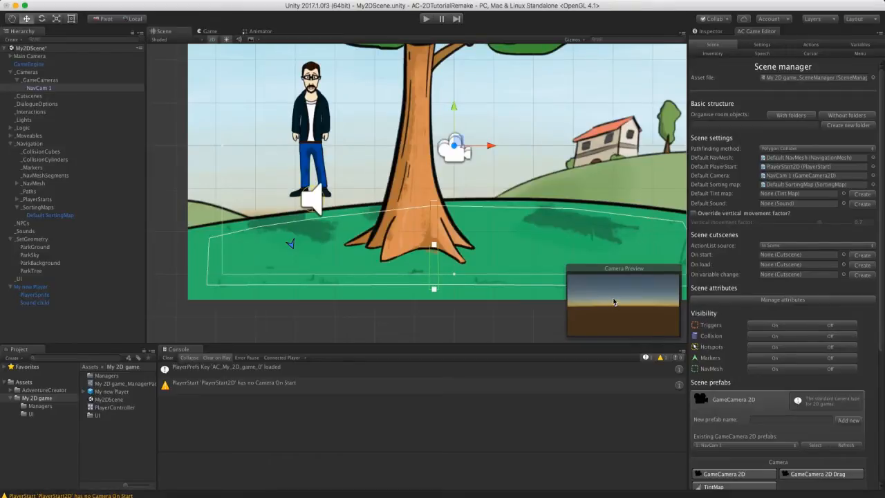
middle_click_drag(502, 148, 466, 174)
left_click(213, 40)
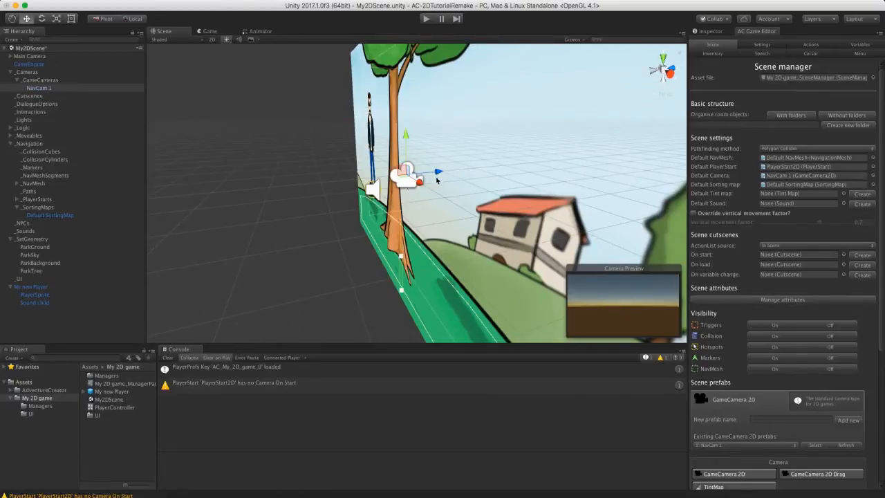
scroll(415, 175, "down", 5)
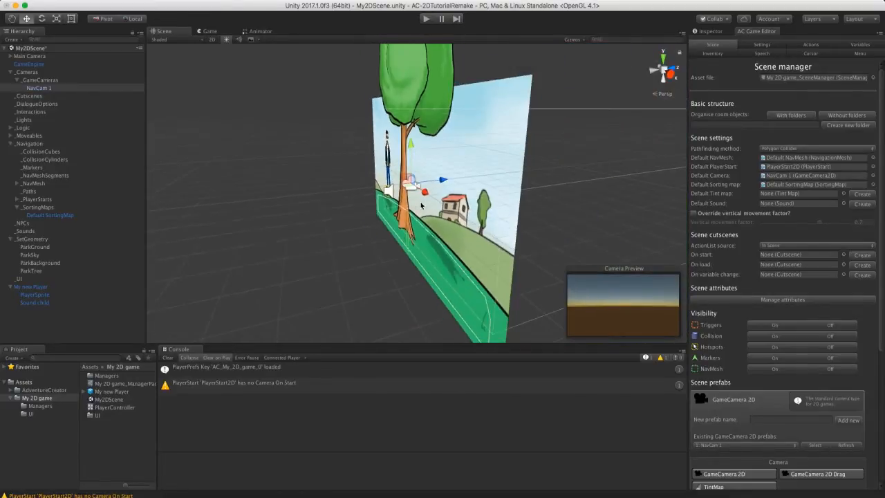
left_click_drag(437, 178, 370, 185)
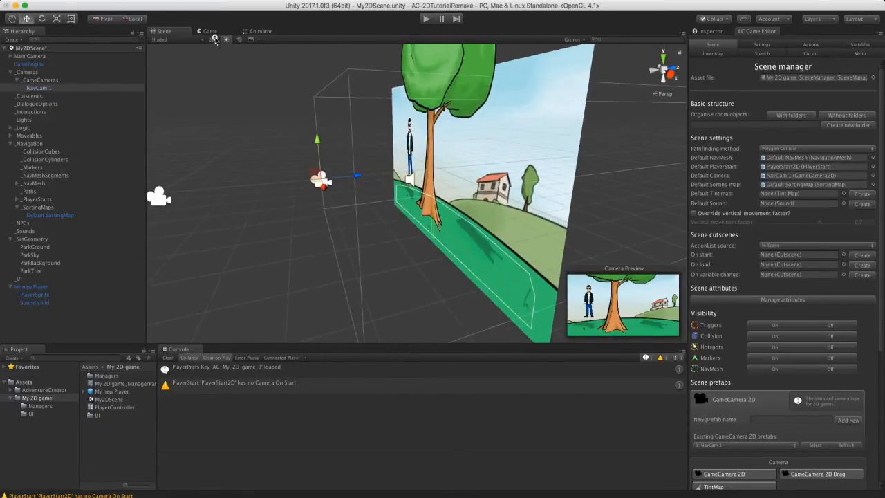
left_click(213, 39)
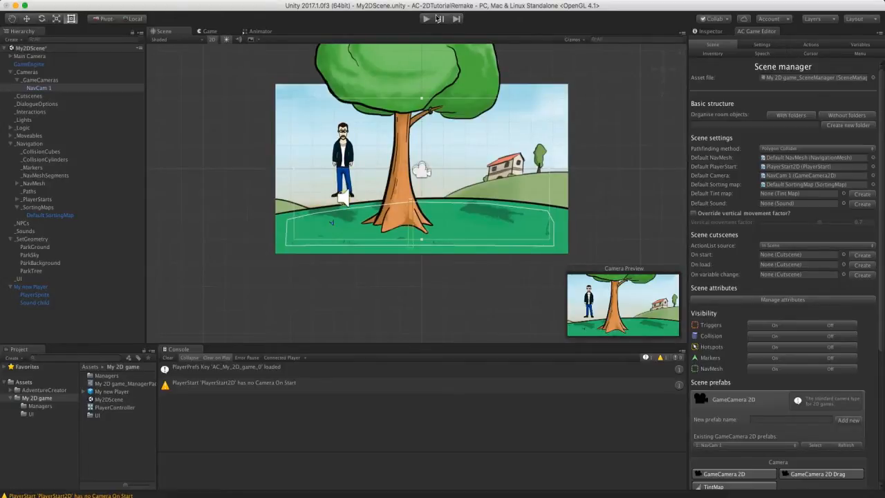
Unlock NavCam 1's horizontal and vertical movement, and play the game with the player walking to check the camera's following
left_click(708, 31)
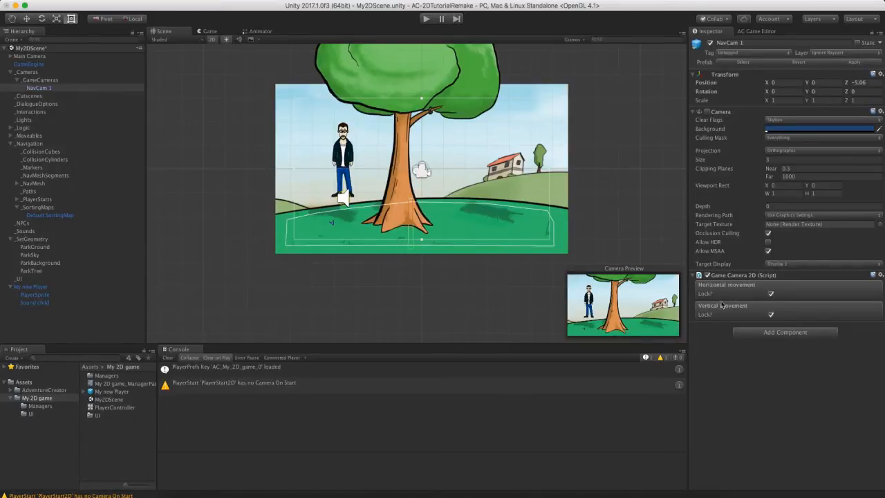
left_click(771, 314)
left_click(772, 293)
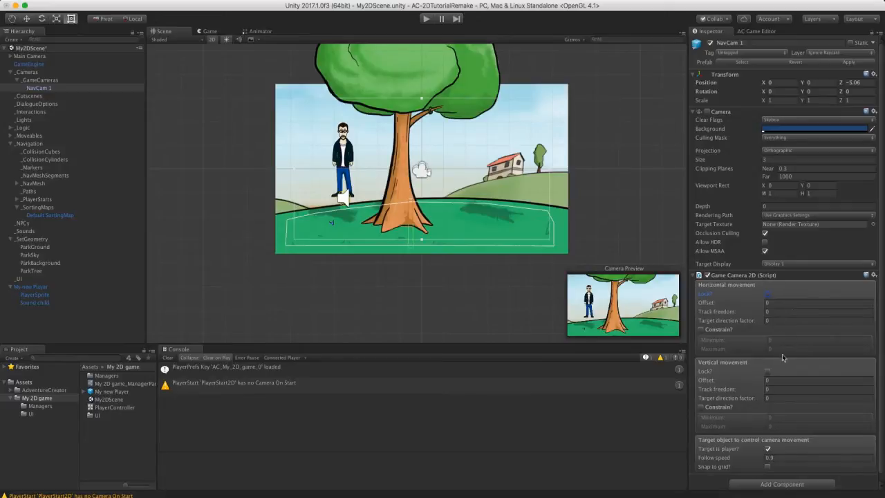
left_click(425, 19)
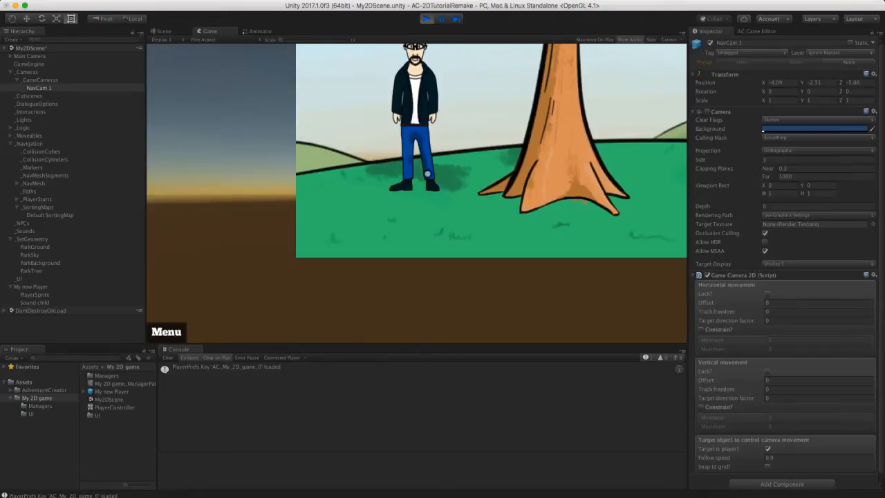
left_click(619, 150)
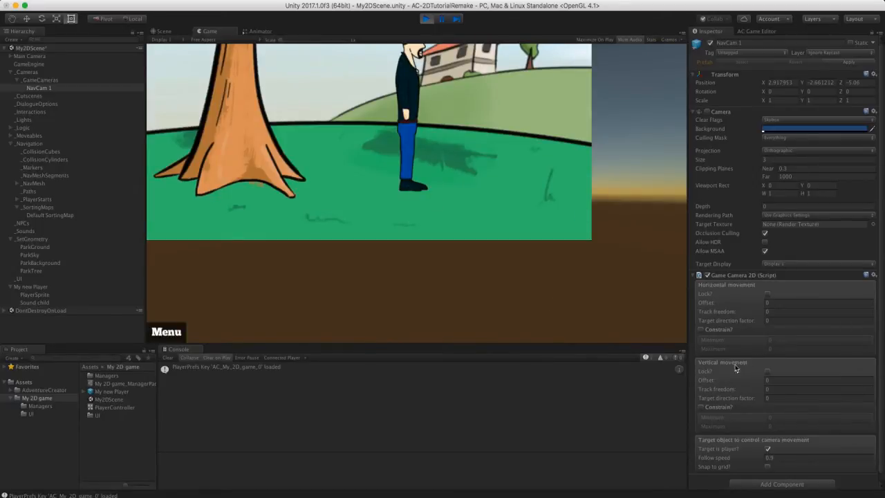
Set NavCam 1's vertical movement Offset to about 1.83 and walk the player around the park to check the framing
mouse_move(748, 380)
left_mouse_down()
mouse_move(777, 381)
mouse_move(757, 382)
left_mouse_up()
left_click(500, 261)
left_click(337, 248)
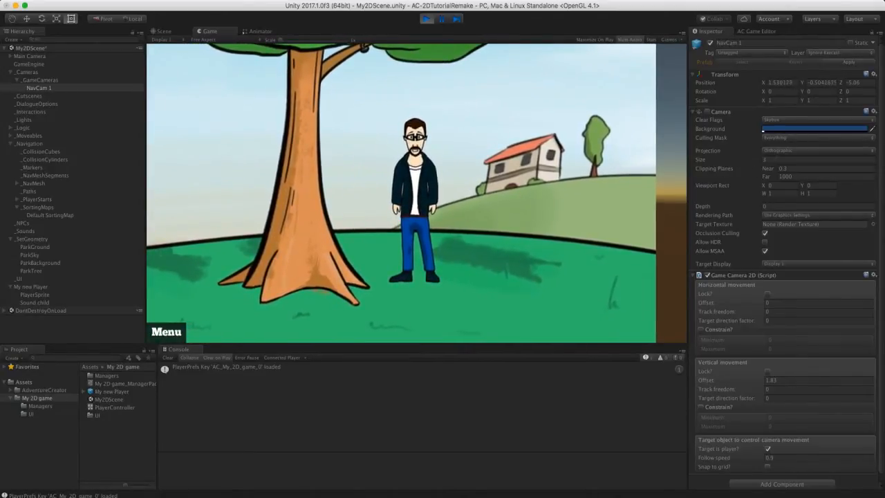
left_click(497, 271)
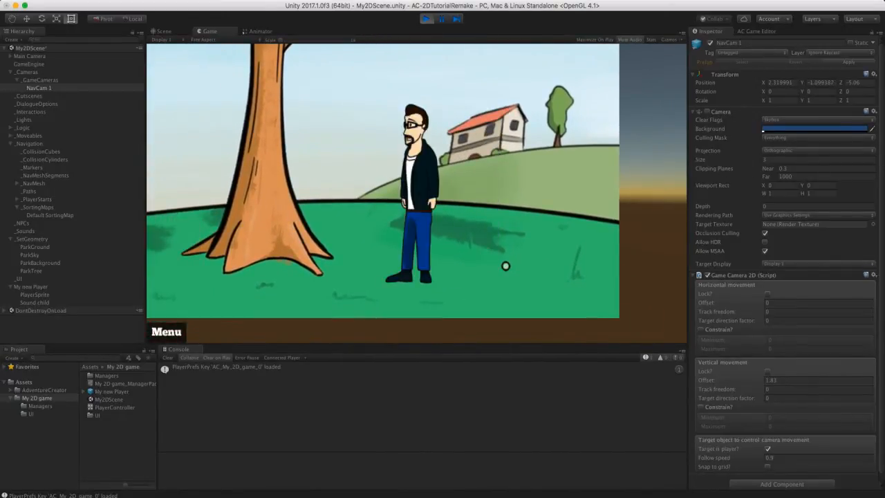
left_click(553, 267)
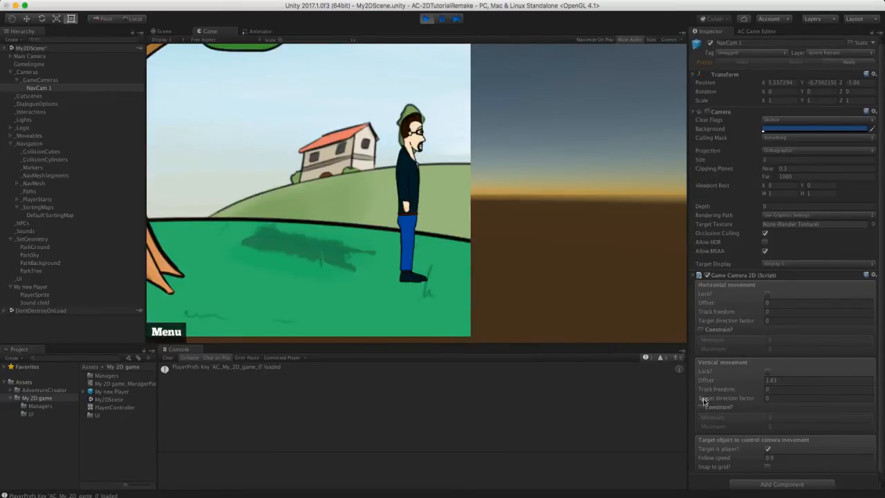
Constrain NavCam 1's horizontal movement to a minimum of -0.85 and a maximum of 0.85 while the game runs
left_click(701, 330)
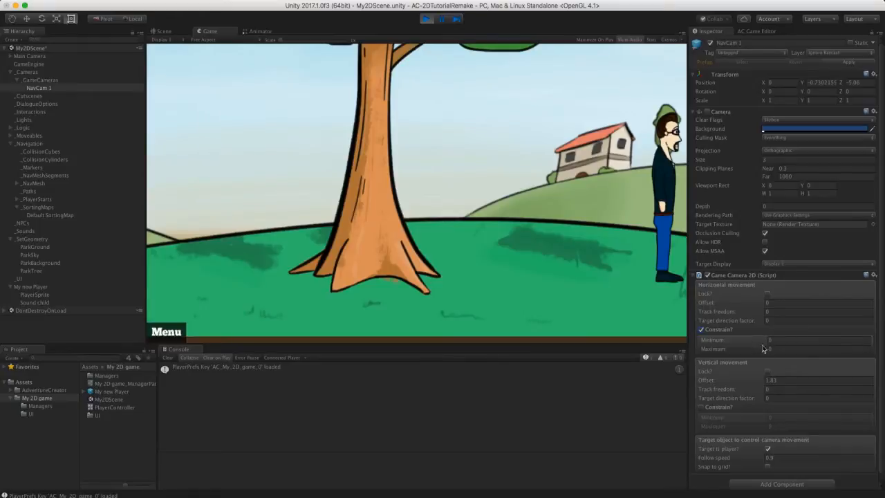
left_click_drag(719, 350, 738, 353)
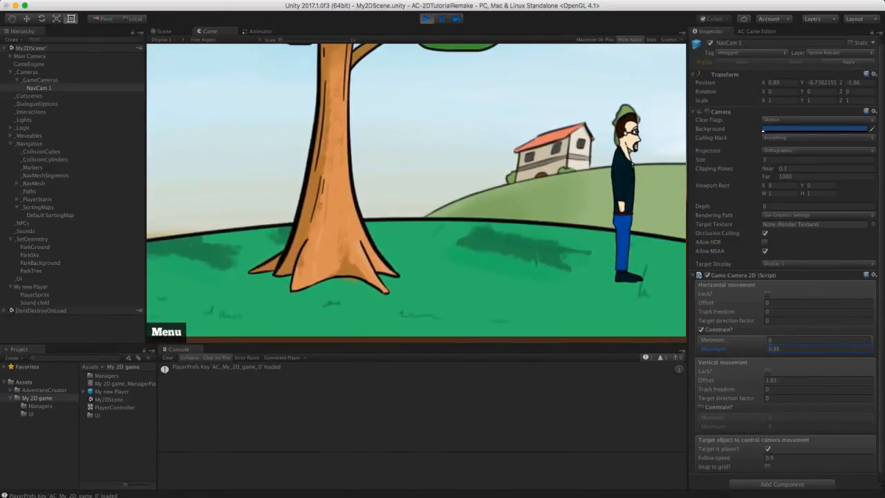
type("0.85")
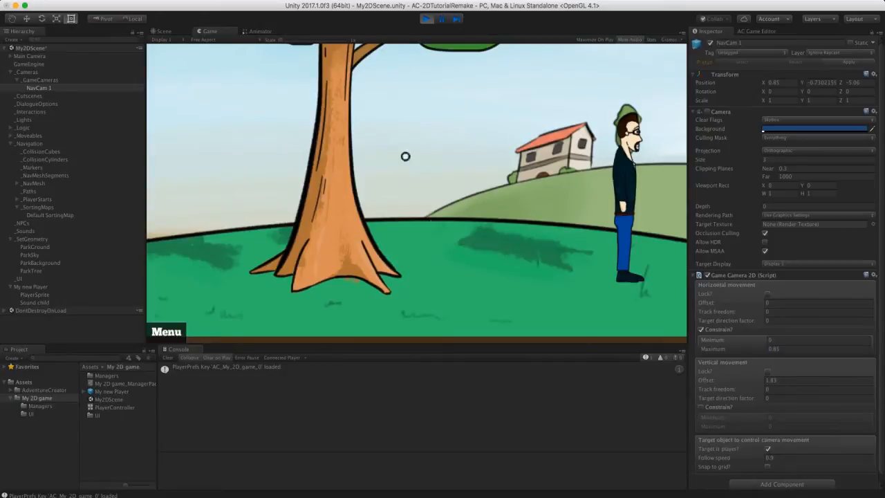
left_click(200, 280)
left_click(775, 339)
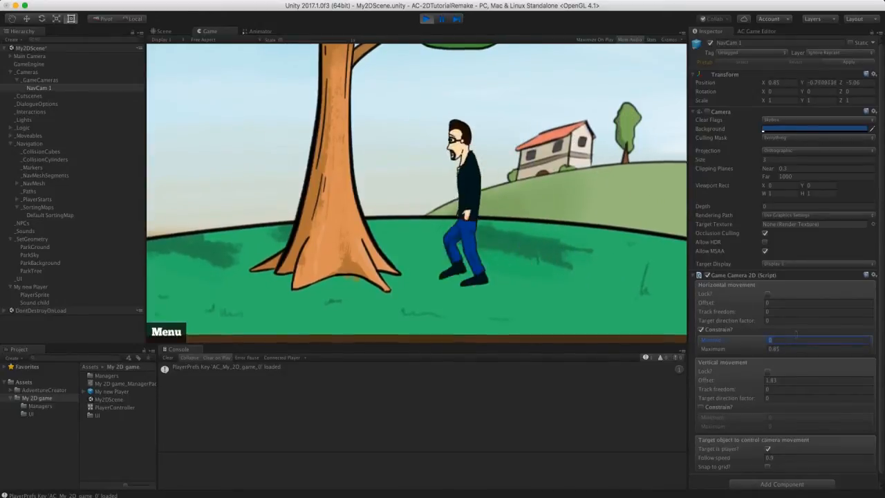
type("-.85")
key("Return")
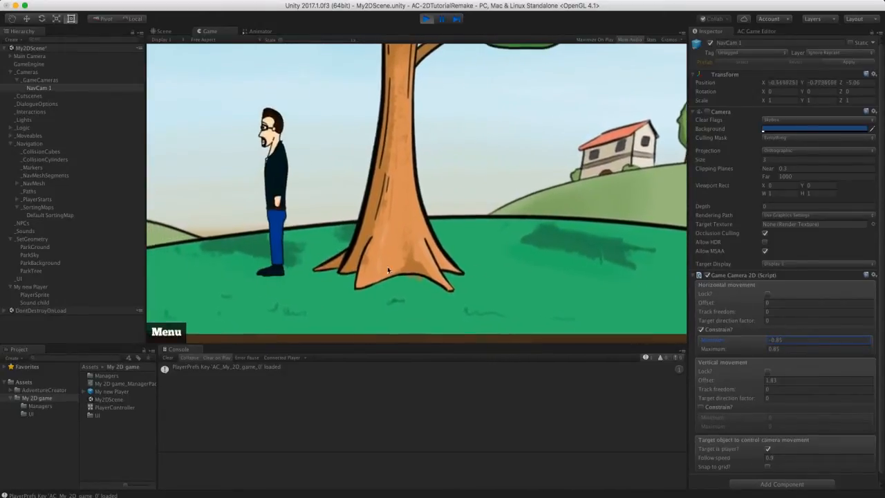
Walk the player towards the park's left edge and foreground to check the camera's horizontal limit and vertical framing
left_click(237, 283)
left_click(212, 281)
left_click(197, 288)
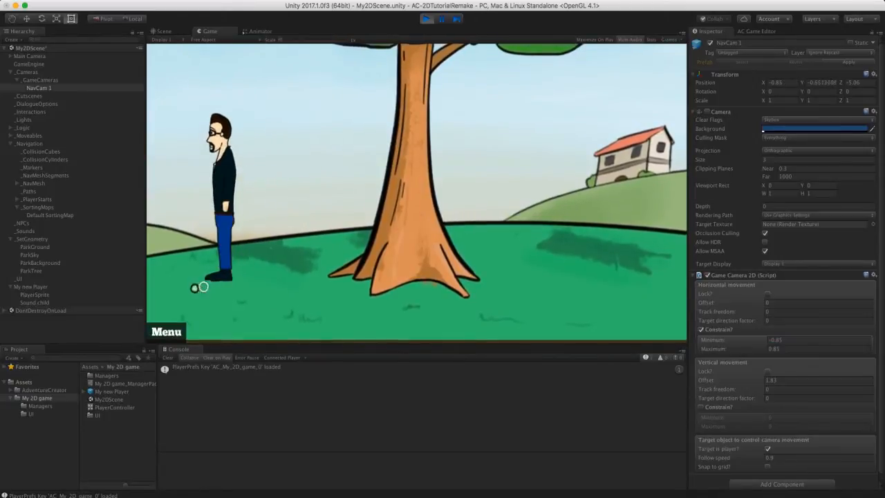
left_click(251, 291)
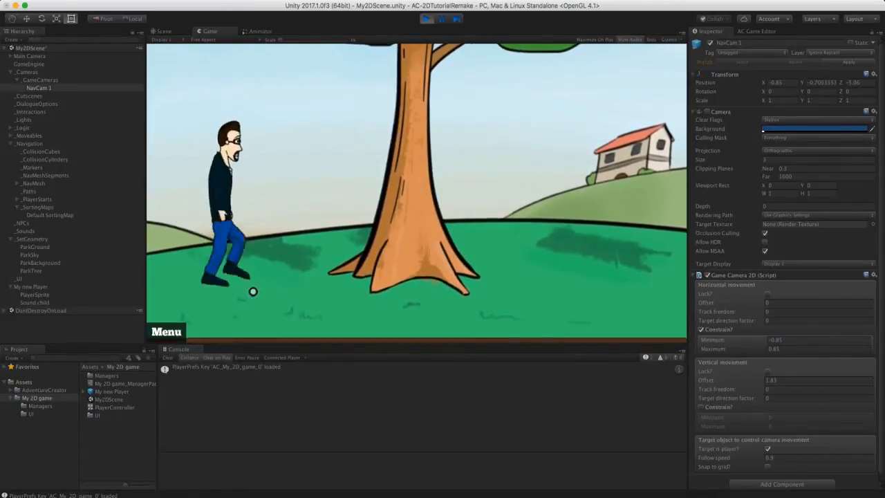
left_click(271, 302)
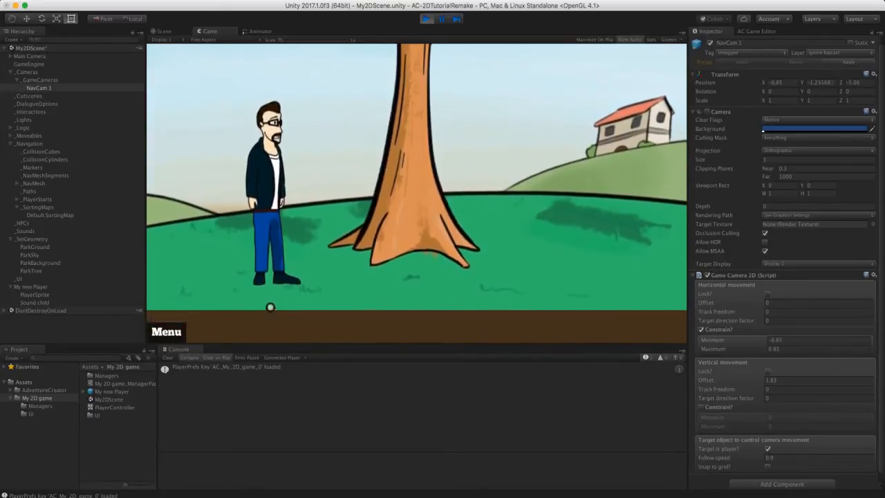
Constrain NavCam 1's vertical movement with a minimum of -0.6
left_click(700, 407)
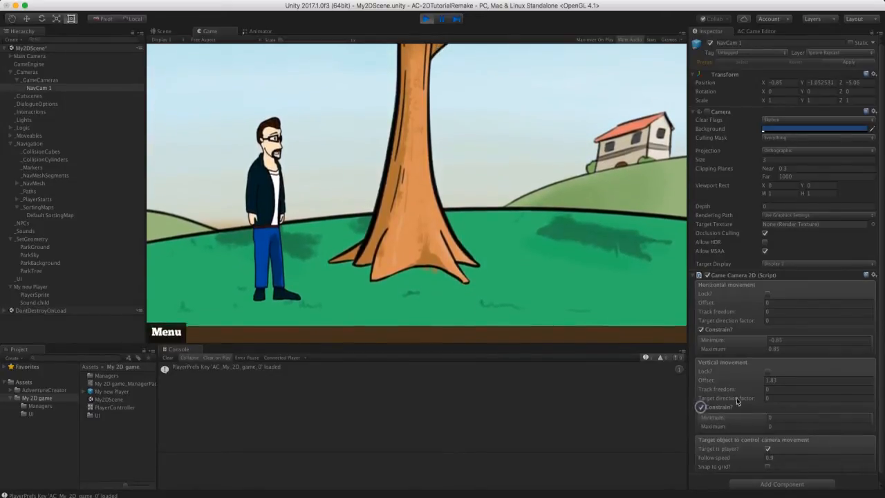
left_click_drag(724, 419, 723, 417)
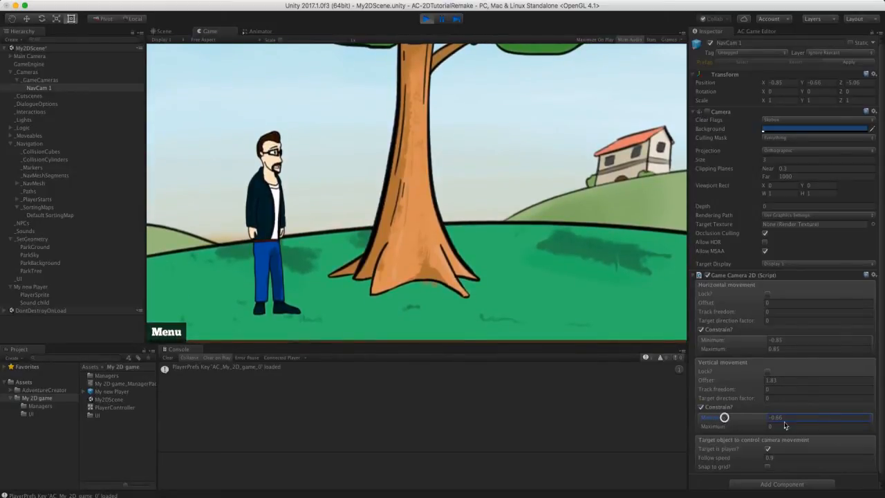
key("BackSpace")
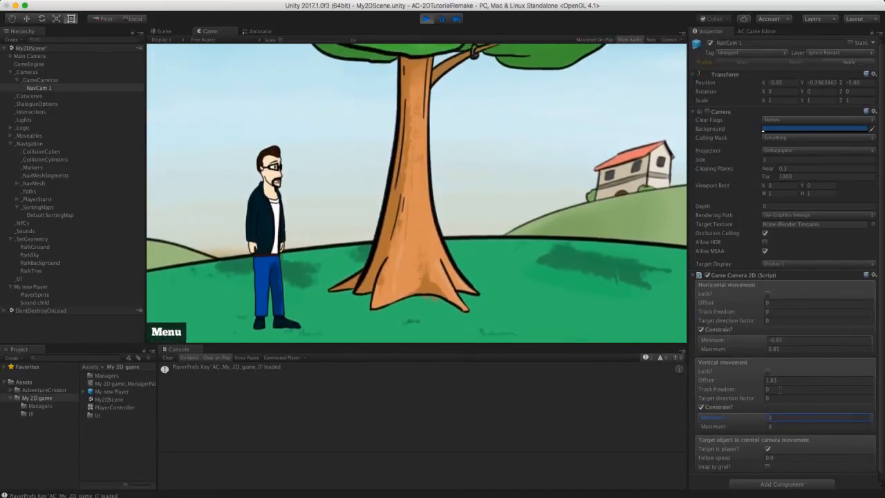
left_click_drag(780, 418, 770, 416)
type("-0.6")
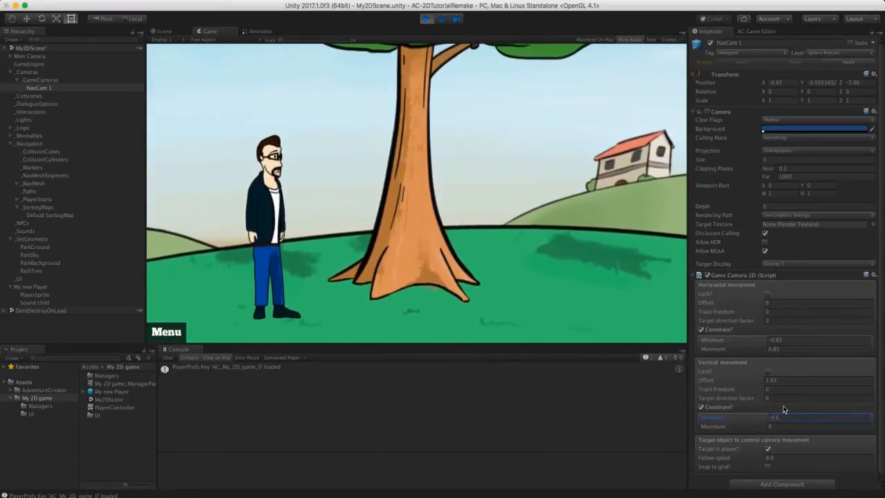
Walk the player behind the tree and to the right foreground to check the camera's vertical limits
left_click(508, 216)
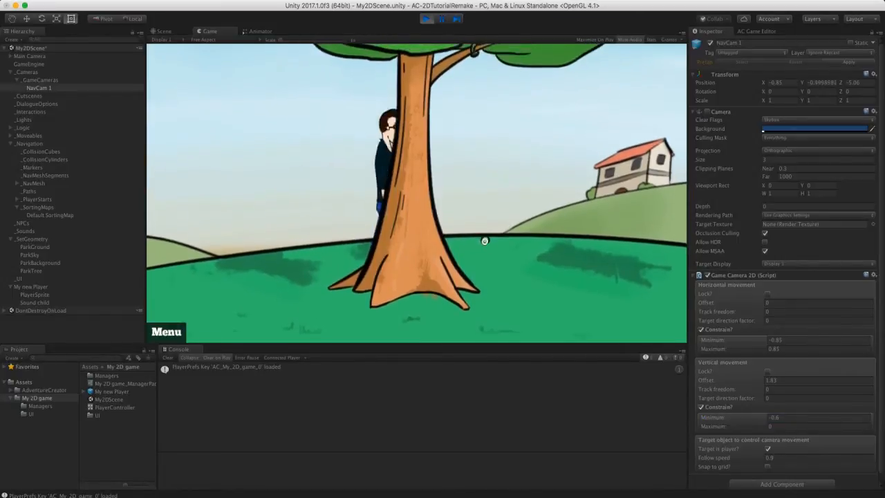
left_click(524, 290)
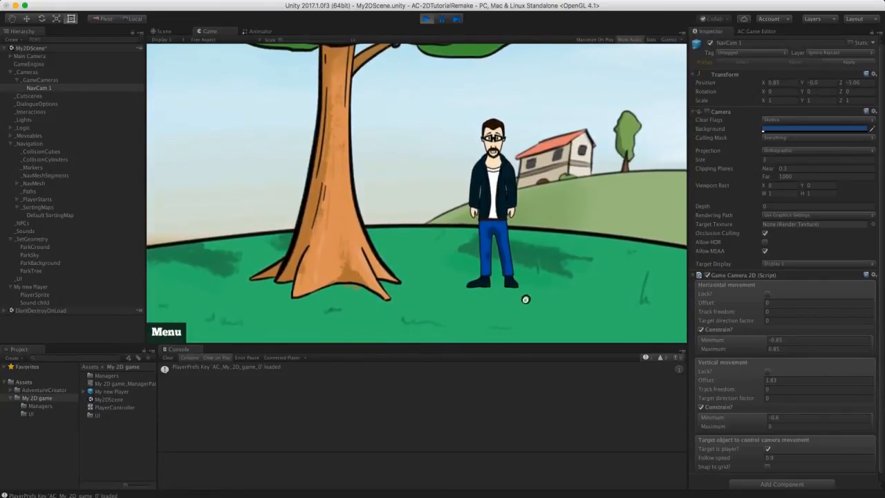
left_click(539, 322)
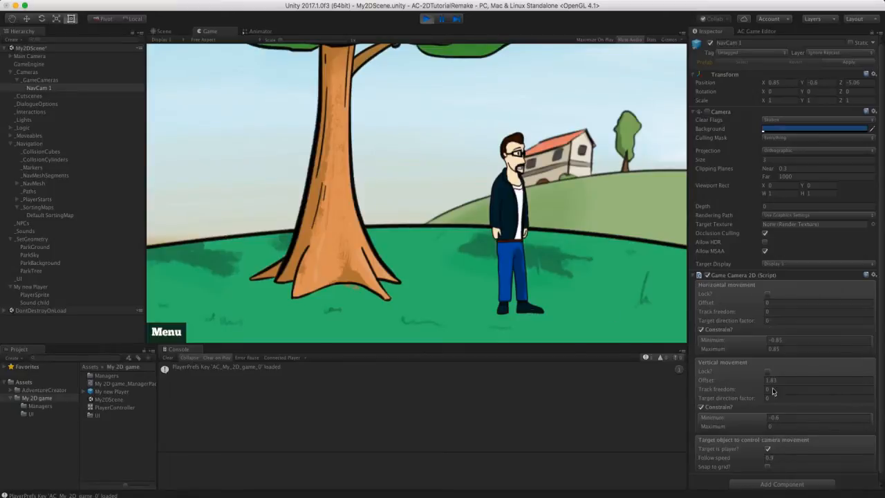
Copy NavCam 1's Game Camera 2D component, stop the game and paste the component values back onto it
left_click(873, 276)
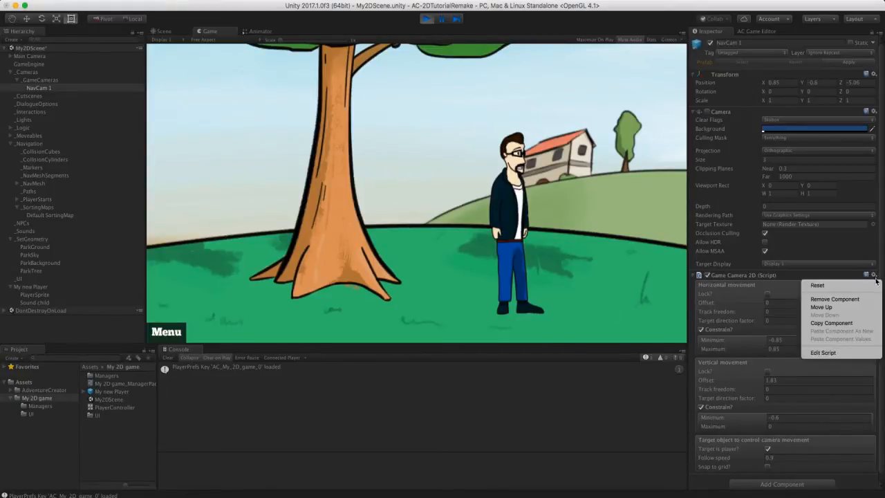
left_click(857, 330)
left_click(426, 20)
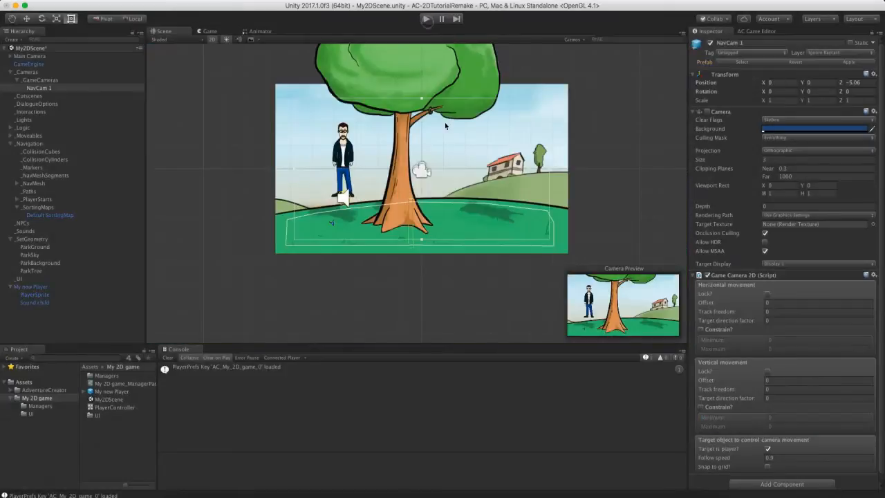
left_click(874, 275)
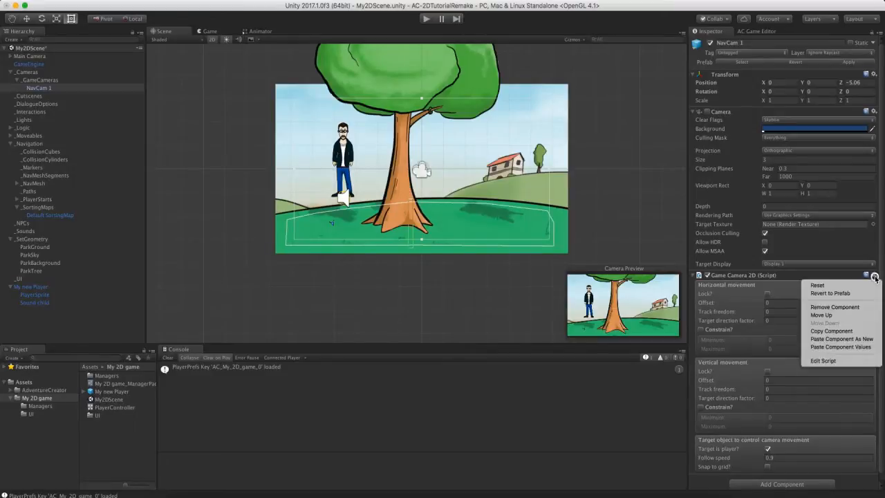
left_click(846, 347)
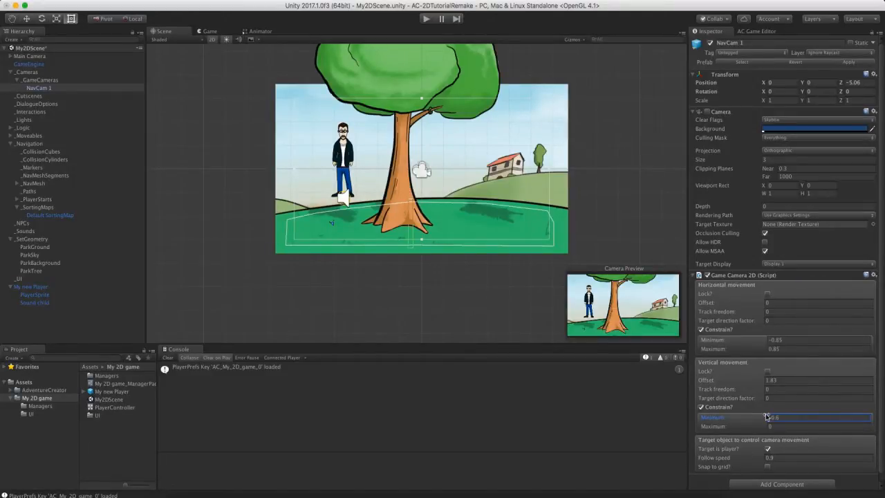
Play the game again, walk the player across the park to test the constrained camera, and stop the game
left_click(427, 19)
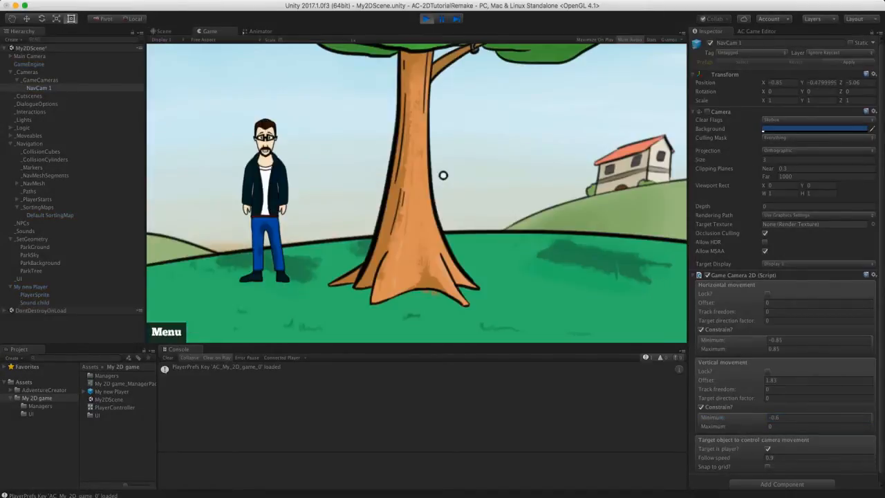
left_click(297, 281)
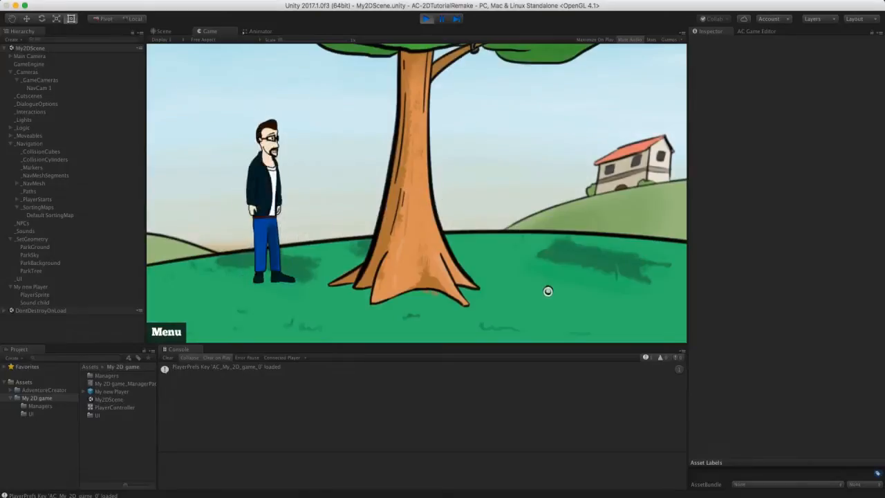
left_click(545, 289)
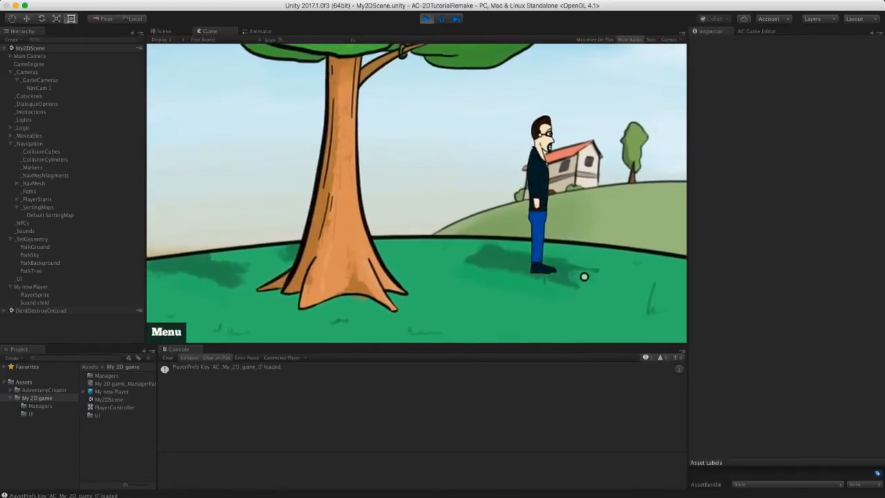
left_click(585, 306)
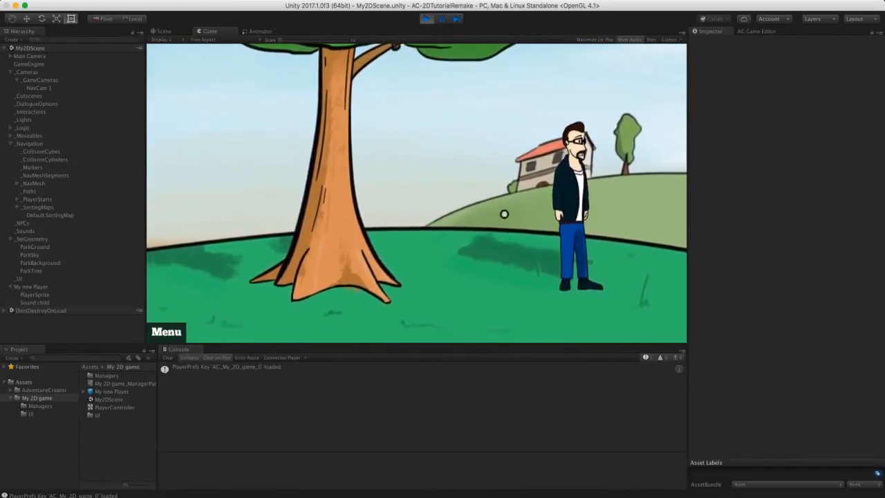
left_click(458, 267)
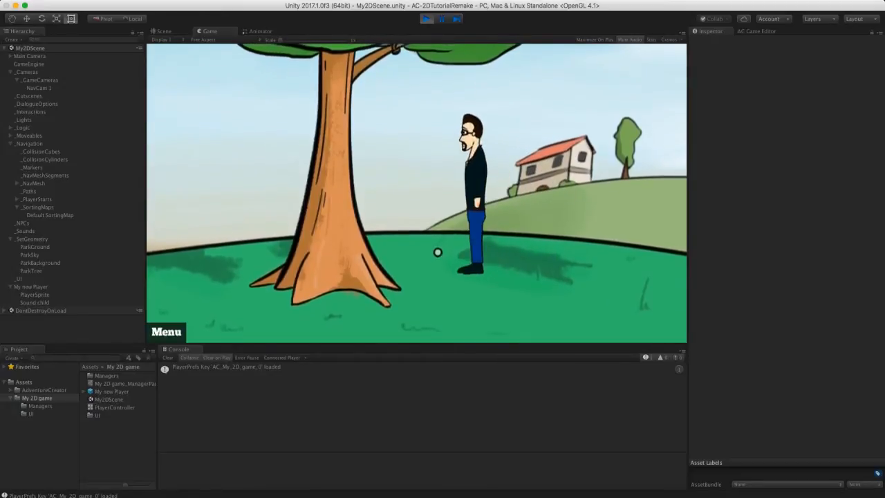
left_click(437, 252)
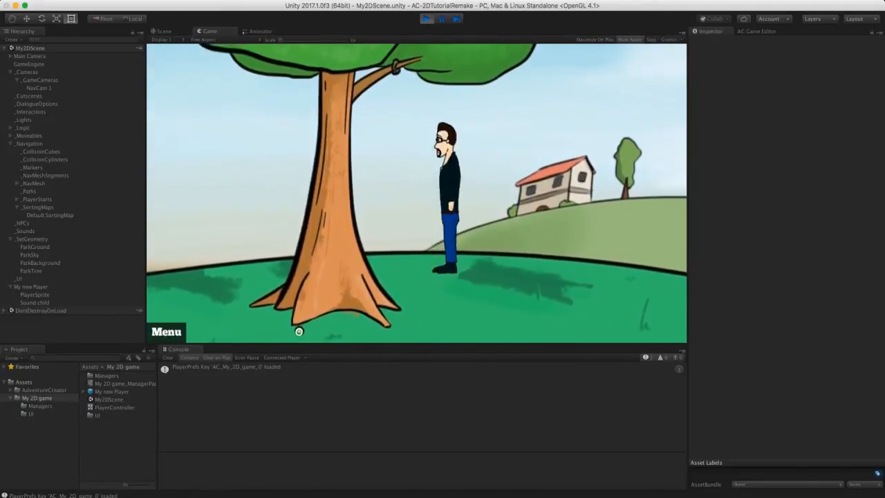
left_click(298, 331)
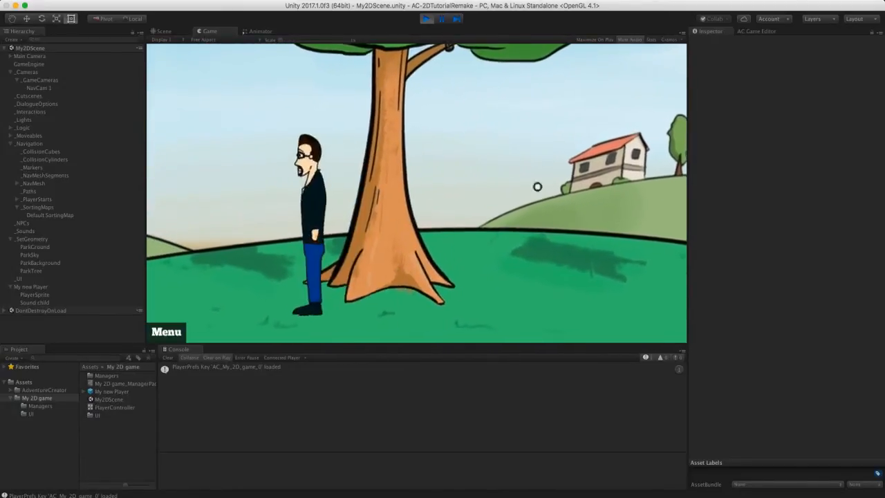
left_click(425, 18)
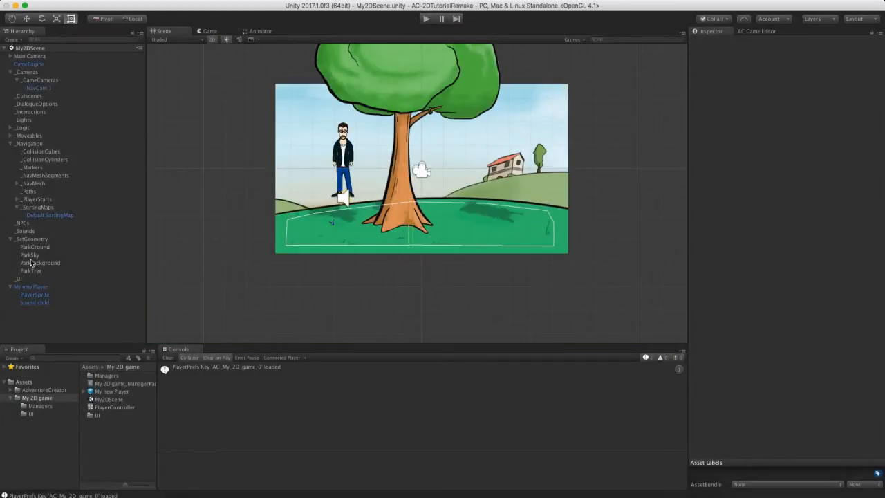
Add Adventure Creator's Parallax 2D component to the ParkBackground sprite
left_click(30, 263)
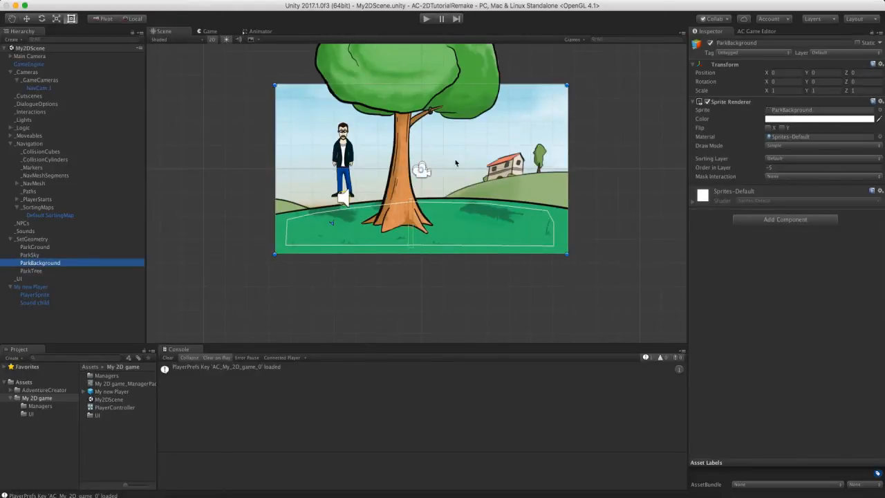
middle_click_drag(456, 163, 403, 186)
scroll(403, 186, "up", 3)
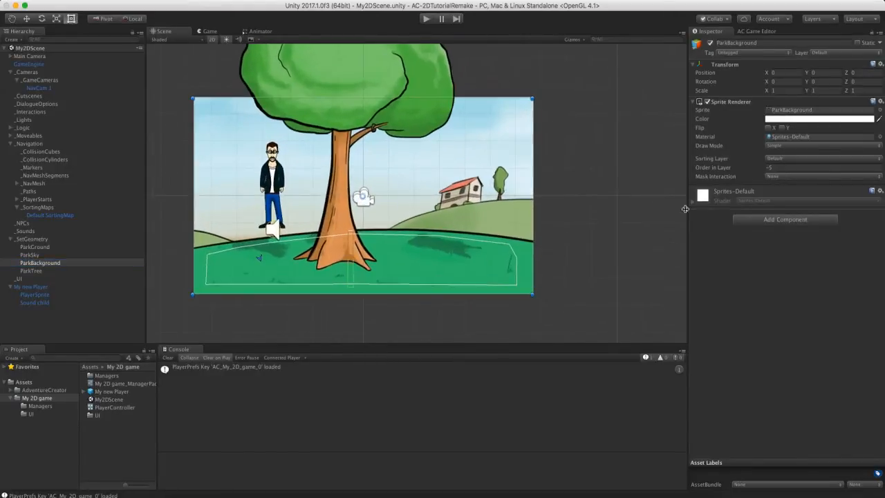
left_click(795, 220)
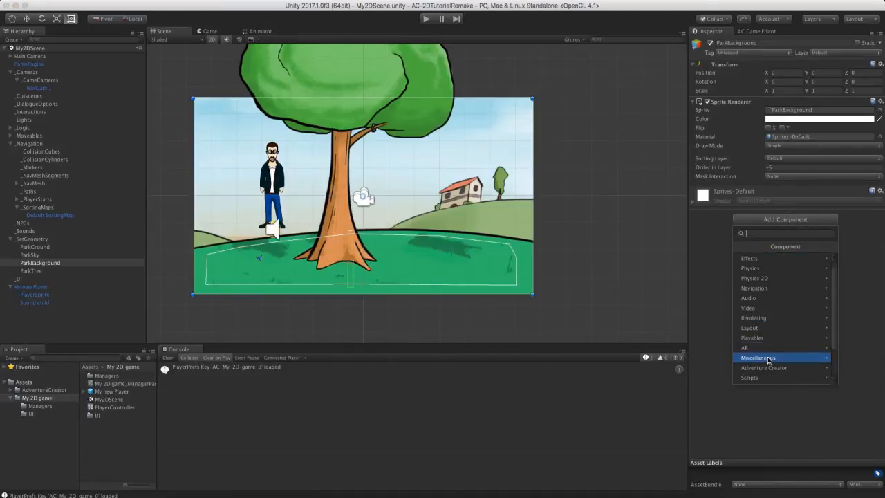
left_click(767, 367)
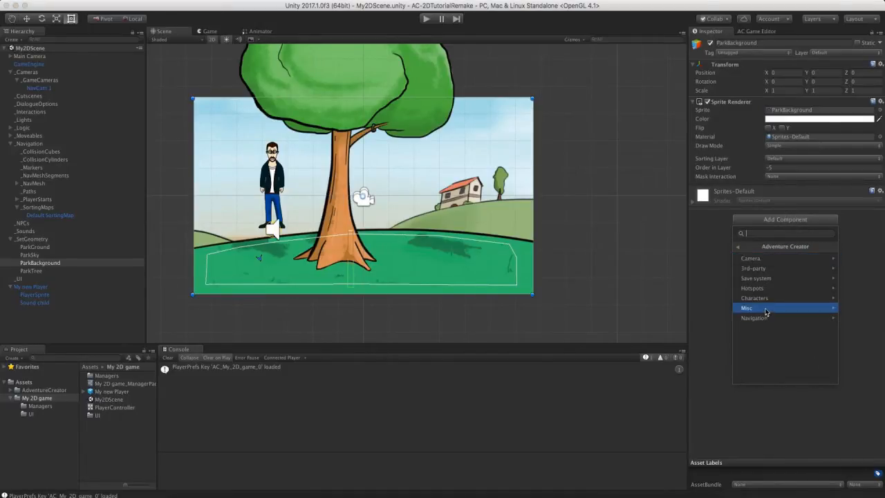
left_click(751, 308)
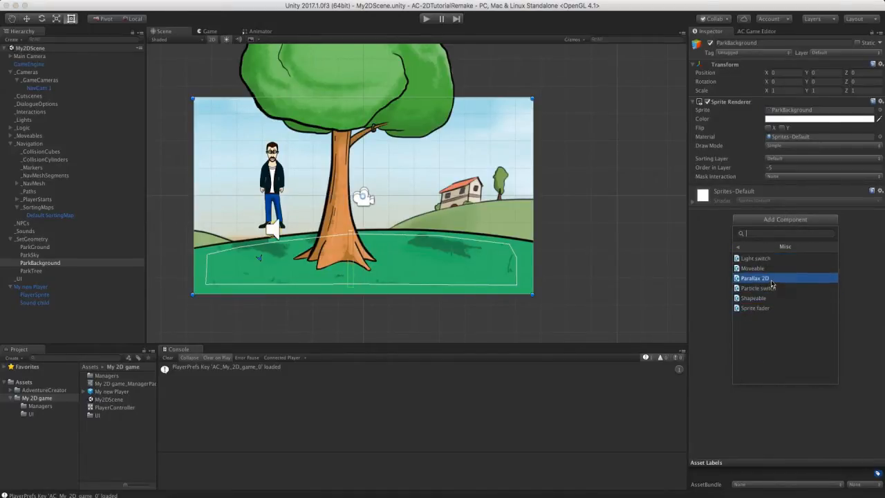
left_click(771, 283)
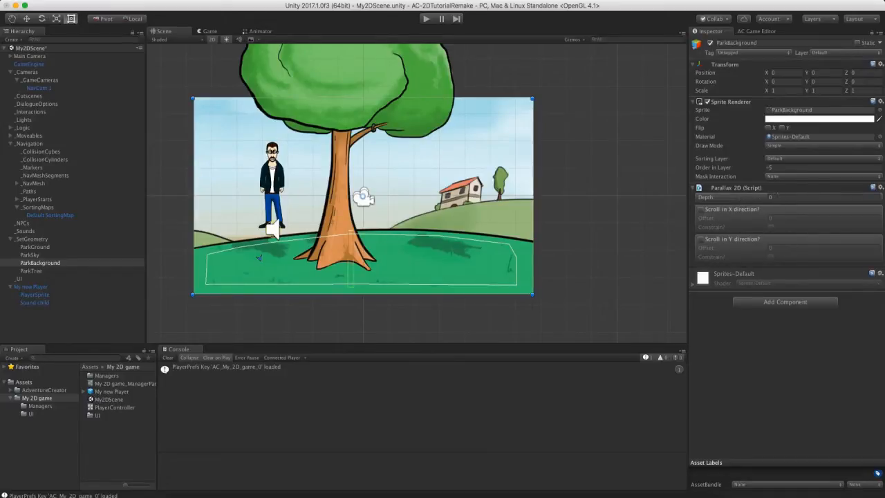
Set ParkBackground's parallax Depth to 0.5 and enable scrolling in both the X and Y directions
left_click(774, 196)
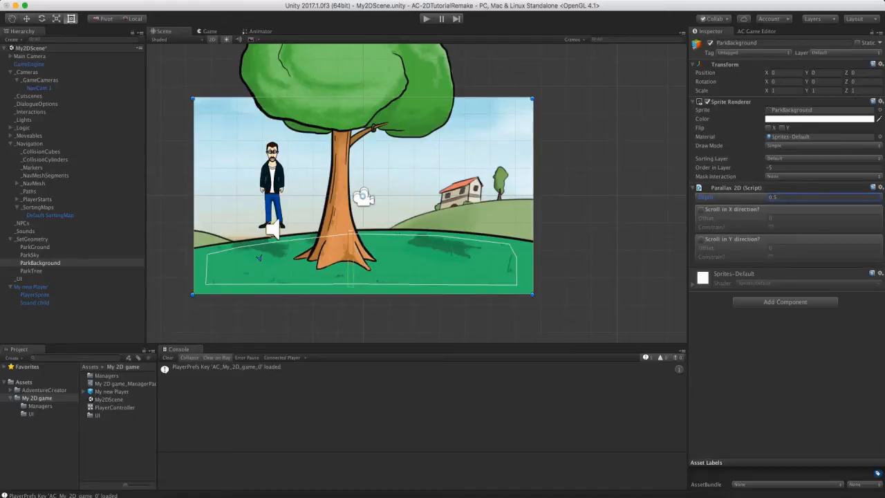
left_click(701, 208)
left_click(701, 239)
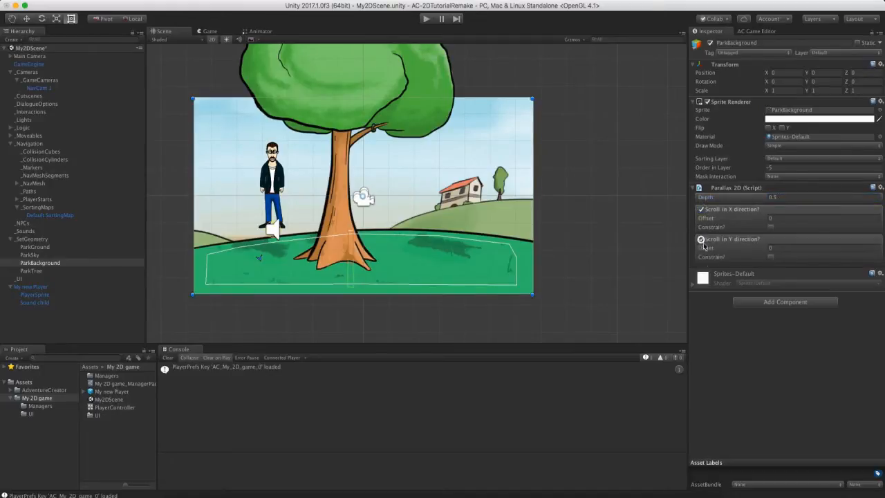
Play the game and walk the player around the park to test ParkBackground's parallax, also checking its movement in the Scene view
left_click(427, 19)
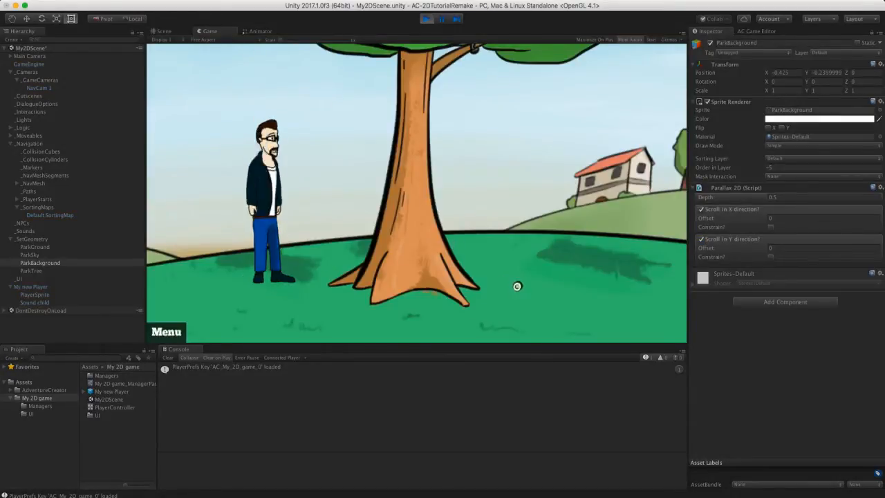
left_click(519, 313)
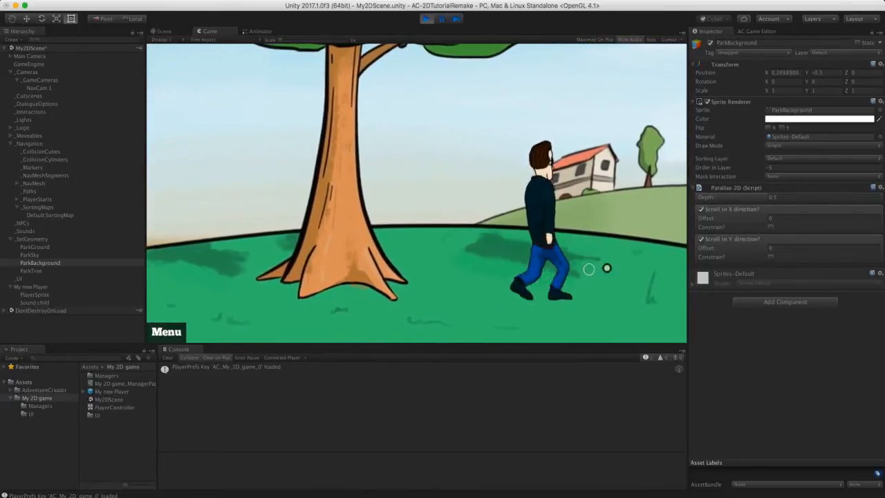
left_click(597, 311)
left_click(517, 318)
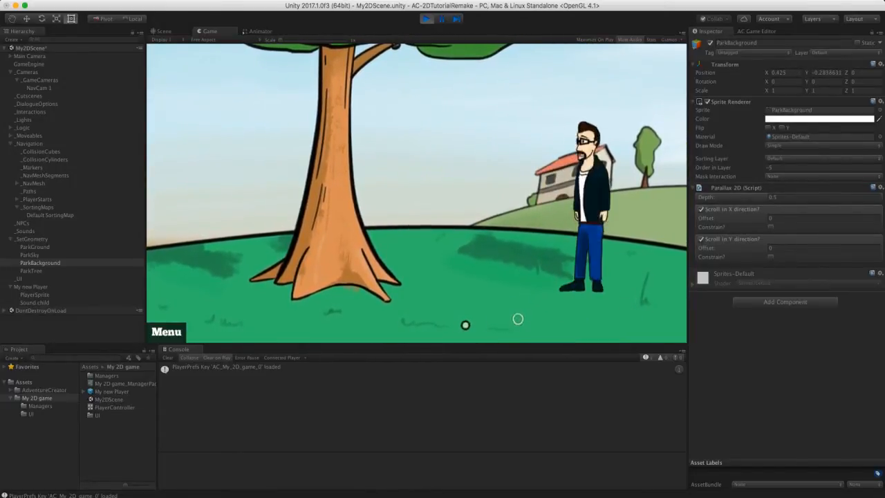
left_click(441, 322)
left_click(436, 254)
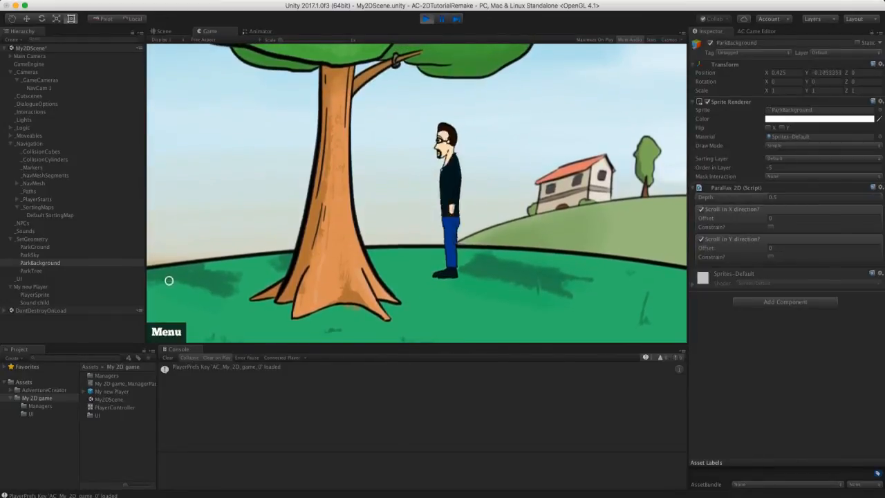
left_click(164, 31)
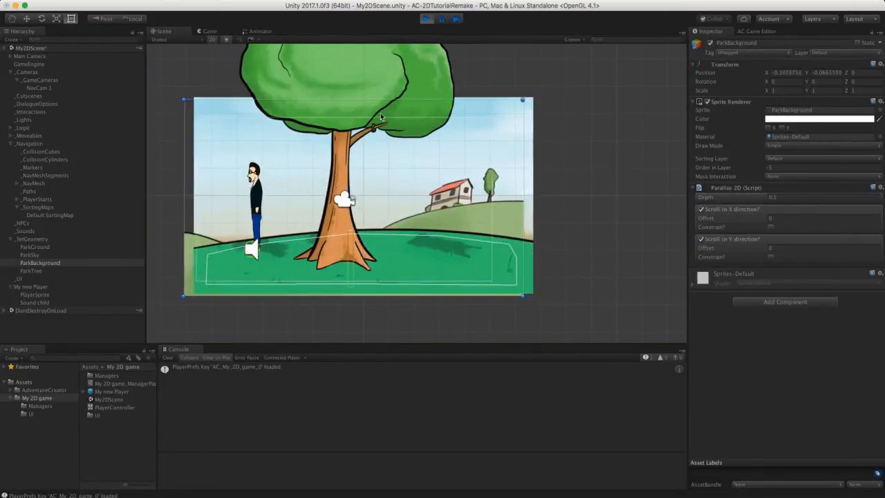
left_click(210, 31)
left_click(285, 295)
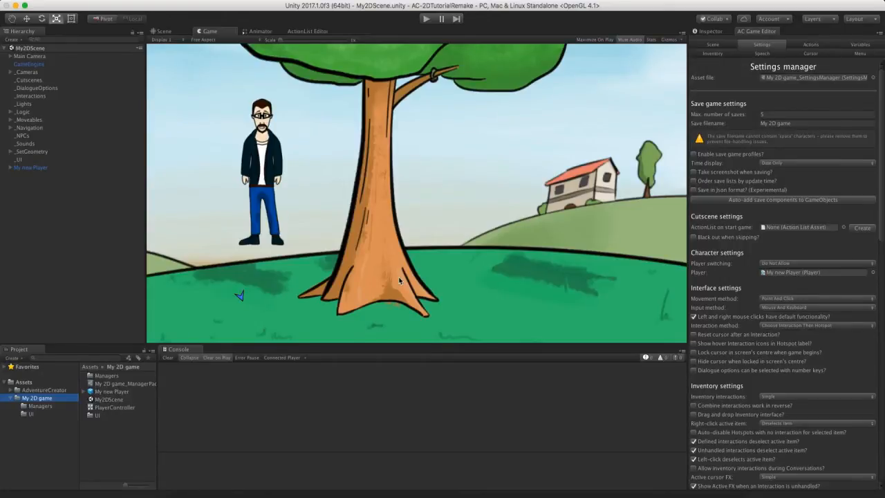
Add a Hotspot 2D prefab to the scene with Adventure Creator's Scene manager and select it
left_click(712, 45)
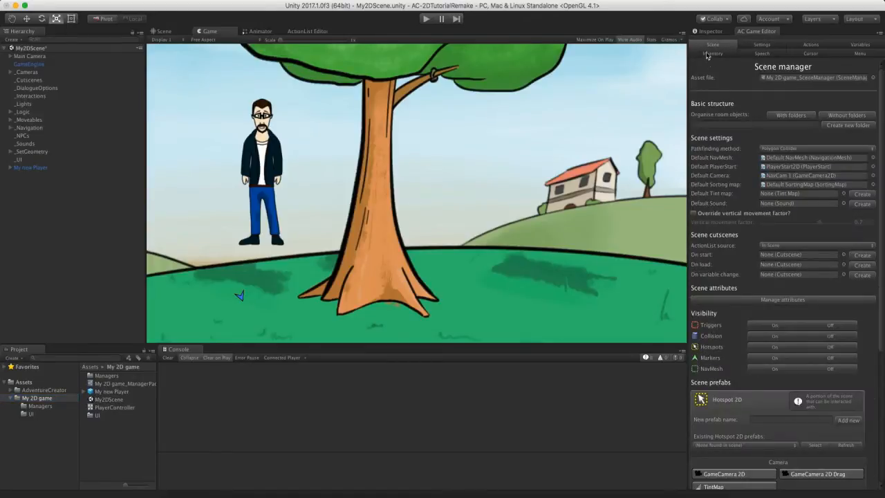
left_click_drag(880, 140, 871, 274)
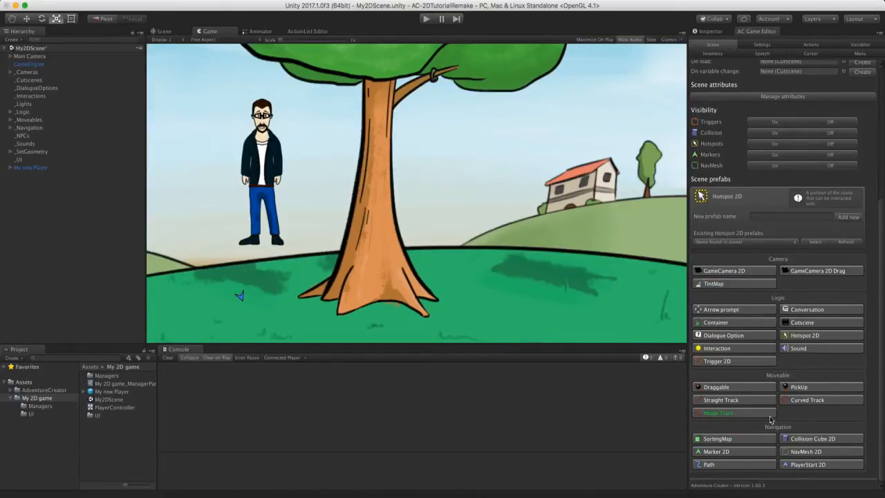
left_click(805, 335)
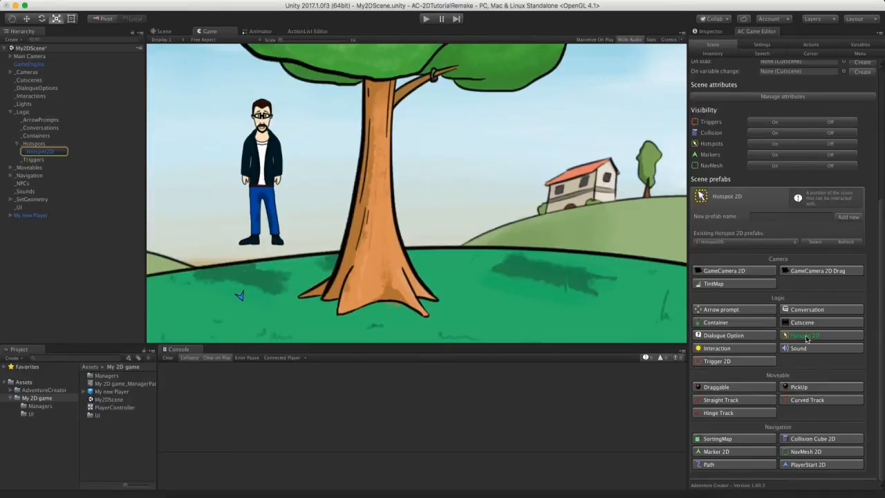
left_click(43, 152)
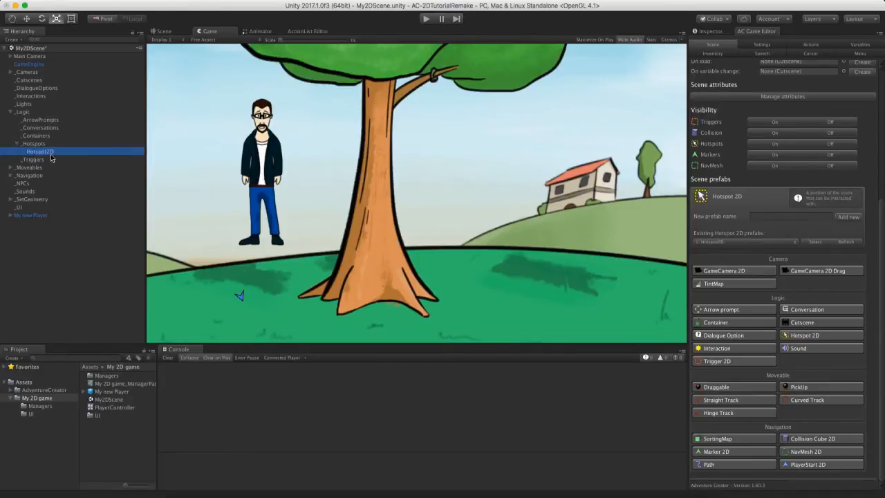
Move the hotspot onto the tree trunk at about X -0.95, Y 0.18 and scale it to about 0.85 by 4.69
left_click(165, 32)
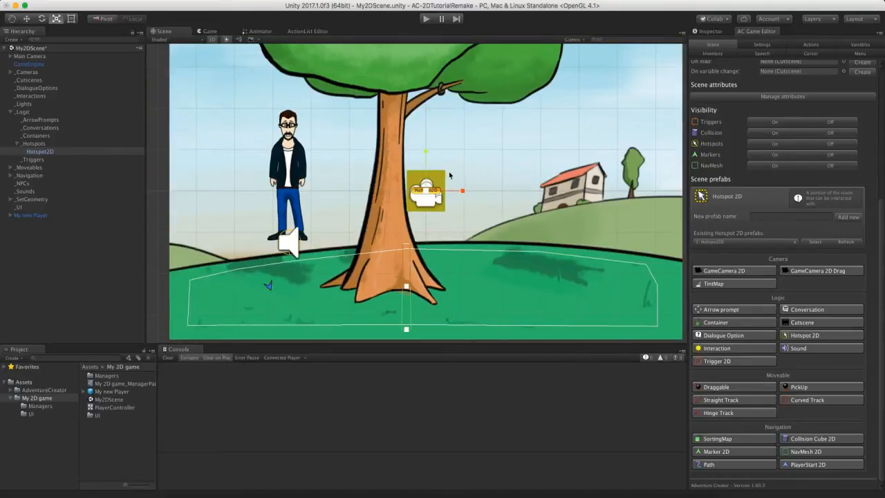
key("w")
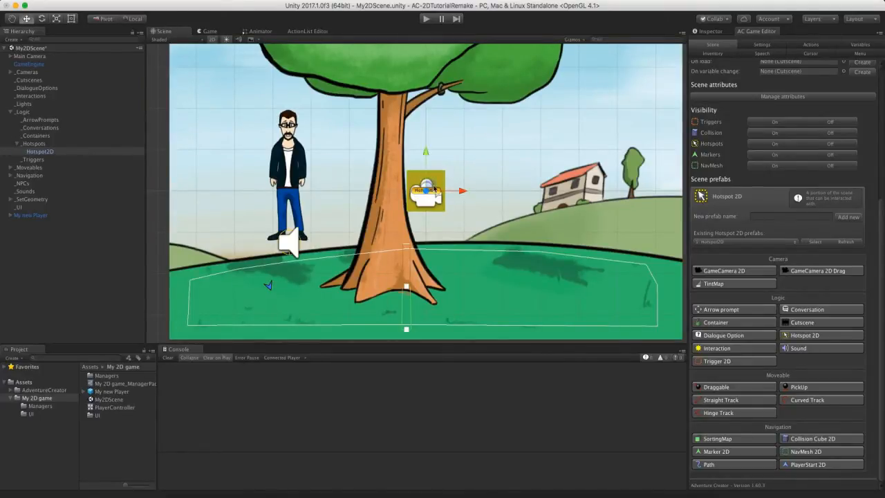
left_click_drag(429, 185, 394, 178)
key("r")
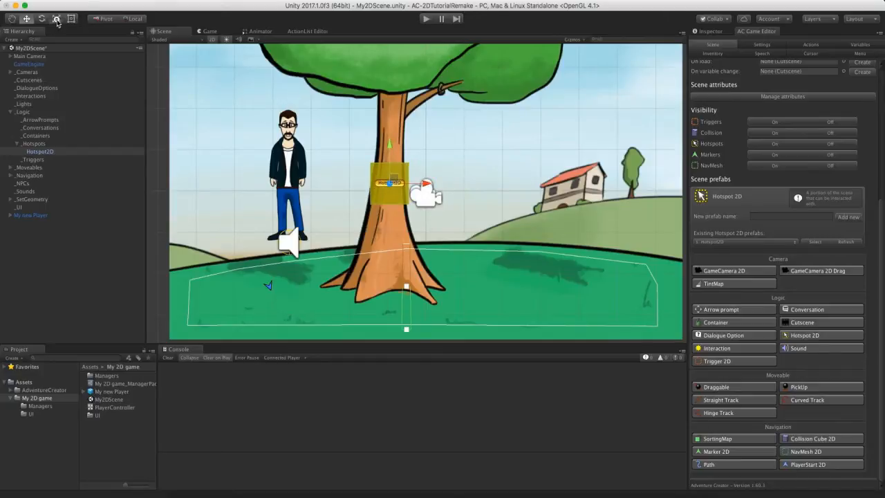
left_click_drag(390, 144, 393, 127)
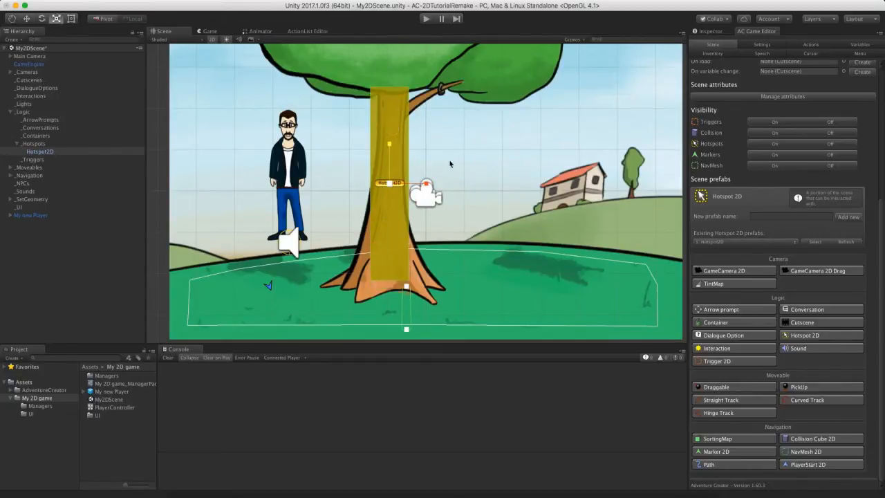
left_click_drag(423, 184, 416, 185)
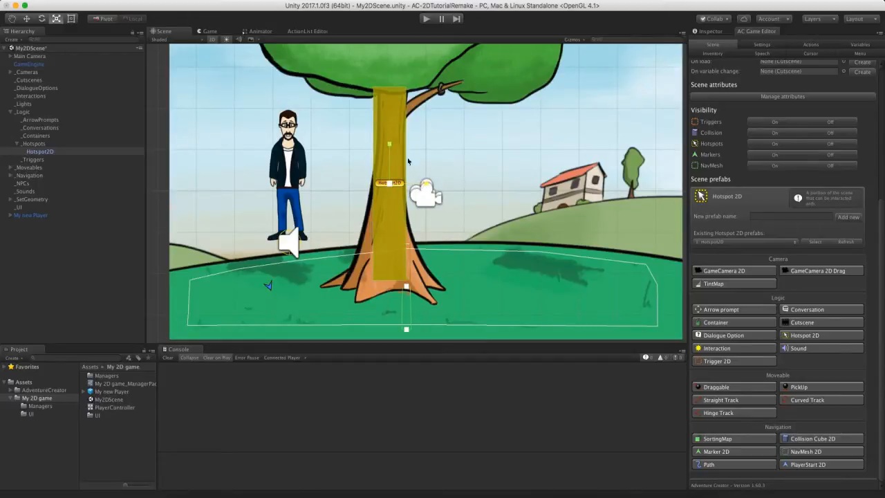
Rename the new hotspot object as "Tree hotspot"
left_click(700, 32)
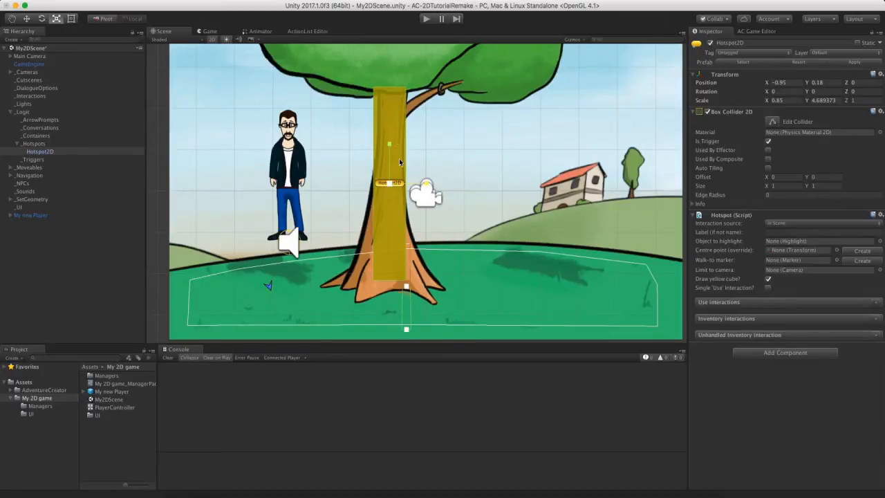
left_click(753, 42)
type("Tree hotspot")
key("Return")
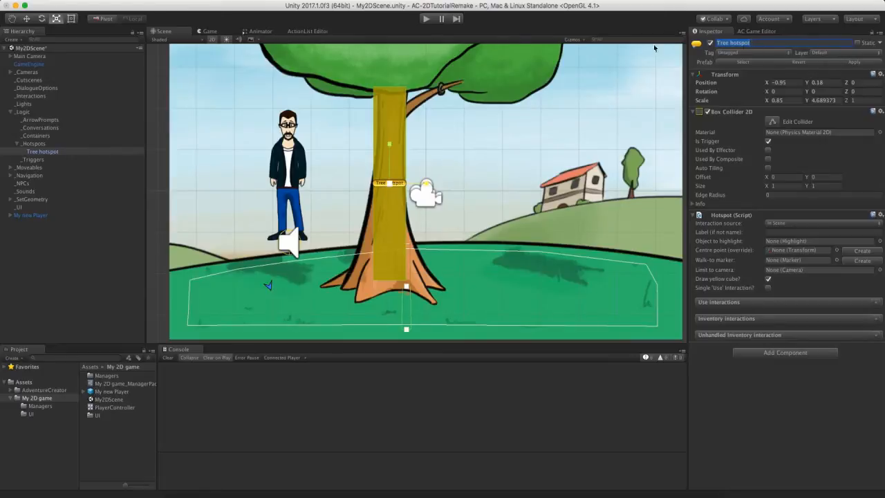
Run the game briefly to check the tree's hotspot, stop it, and set the hotspot's label to "Tree"
left_click(426, 18)
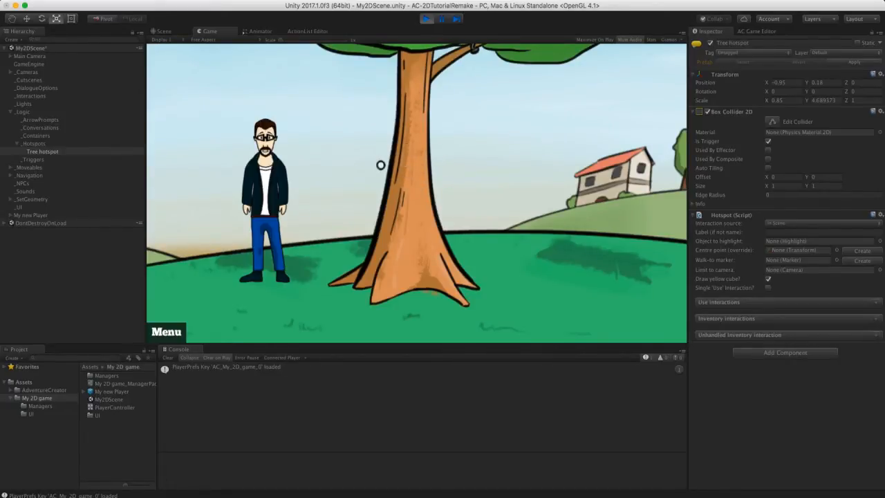
left_click(426, 19)
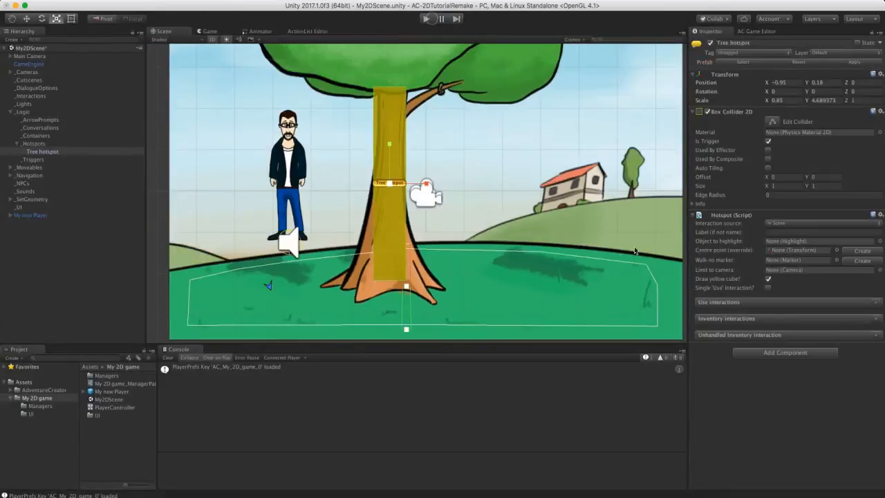
left_click(780, 232)
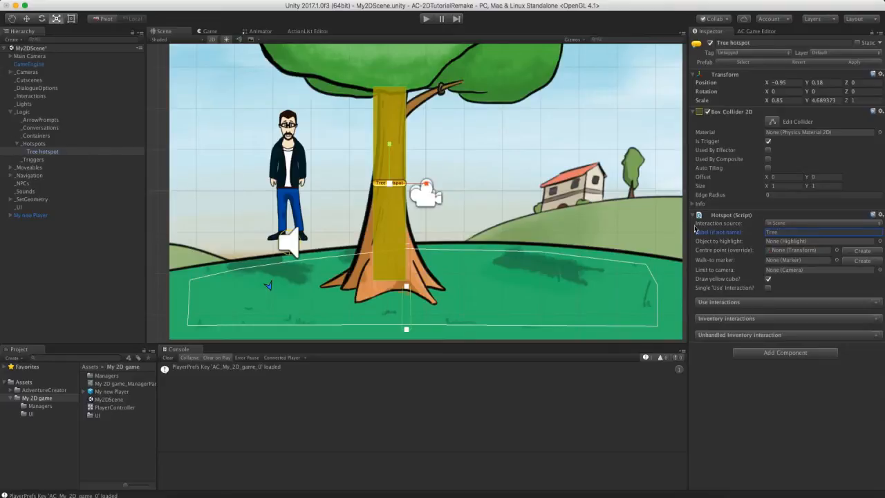
left_click(737, 217)
Add a Use interaction to the tree's hotspot and open its player action choices
left_click(875, 305)
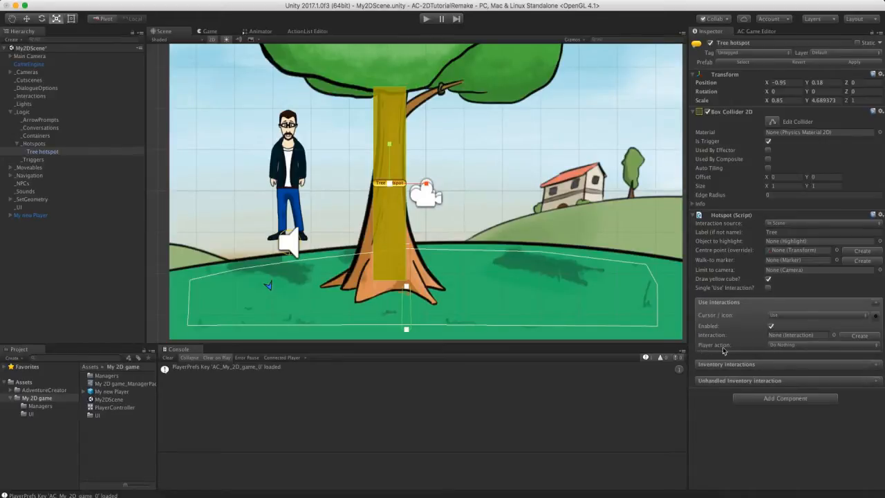
left_click(794, 345)
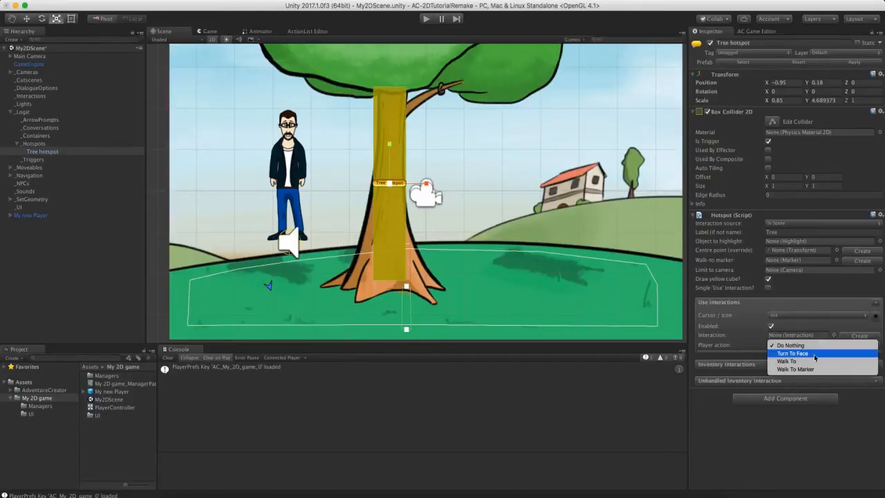
Set the Tree hotspot's use interaction player action to Turn To Face and create a new interaction for it
left_click(814, 356)
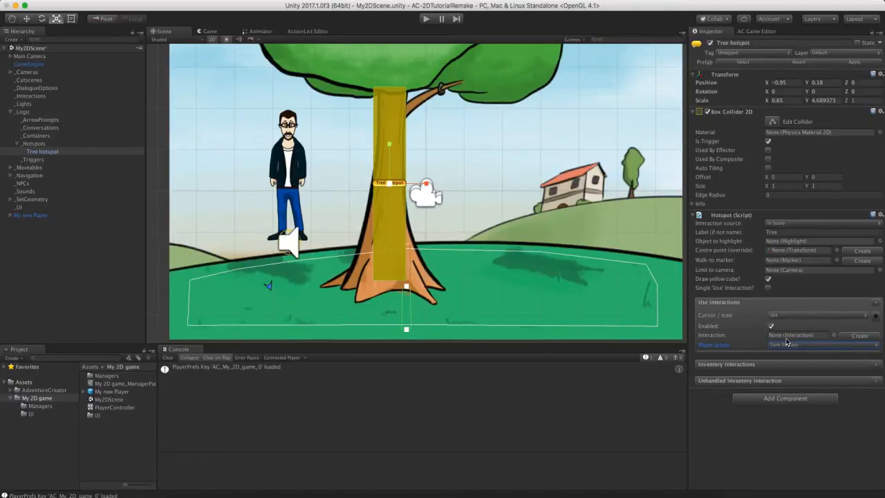
left_click(845, 337)
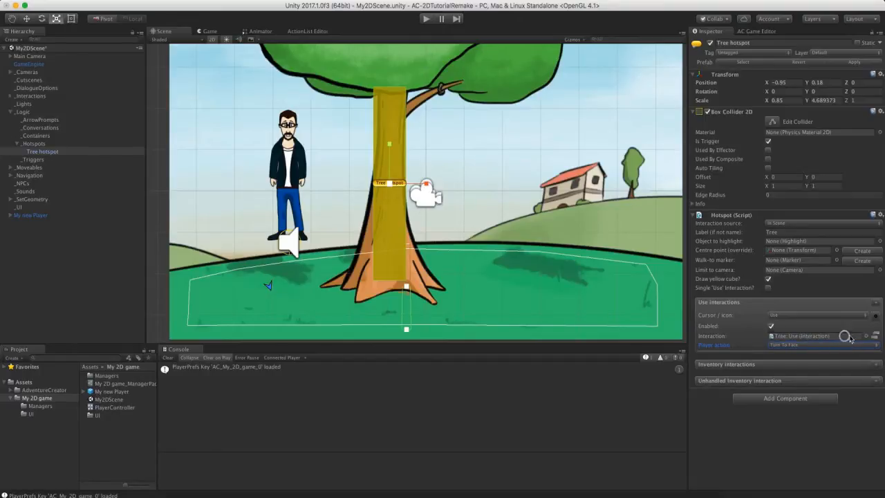
left_click(796, 338)
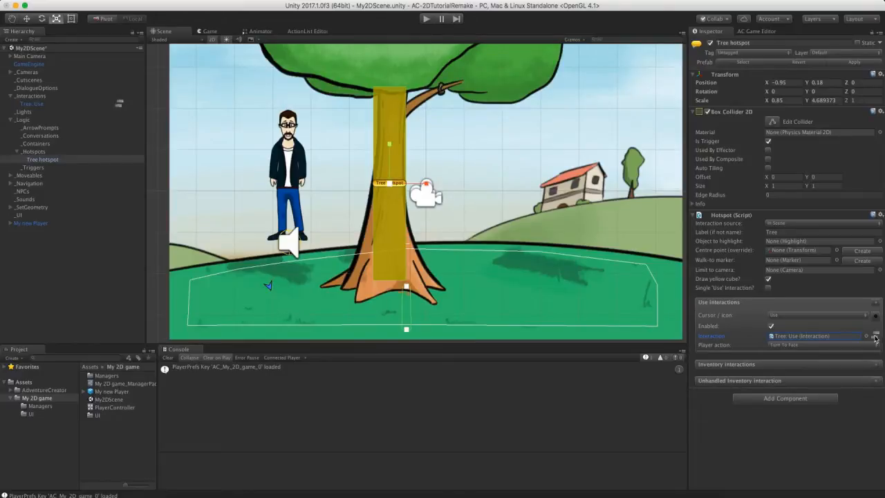
Open the Tree: Use interaction's action list and change its Engine: Wait action to Dialogue: Play speech, marked as a player line
left_click(119, 103)
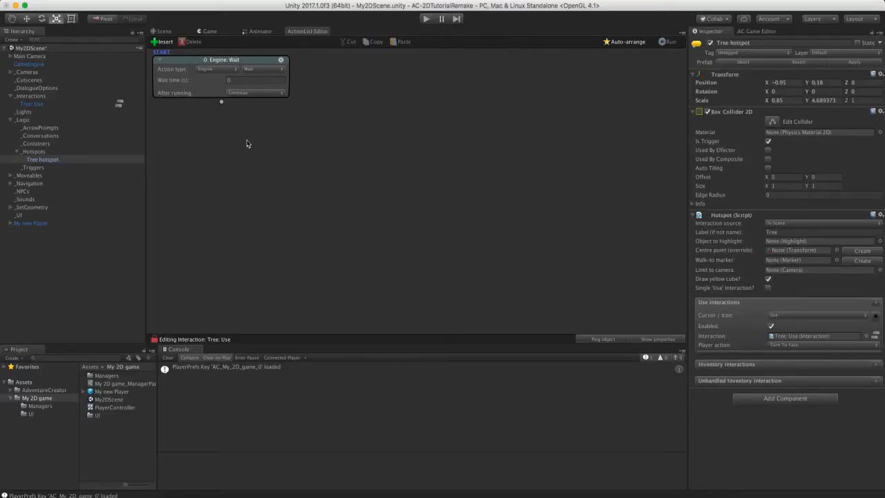
left_click(164, 32)
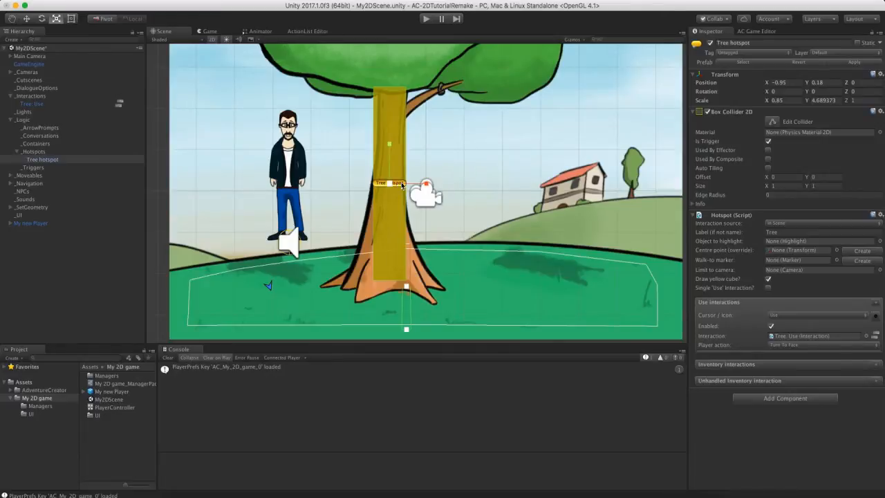
left_click(306, 31)
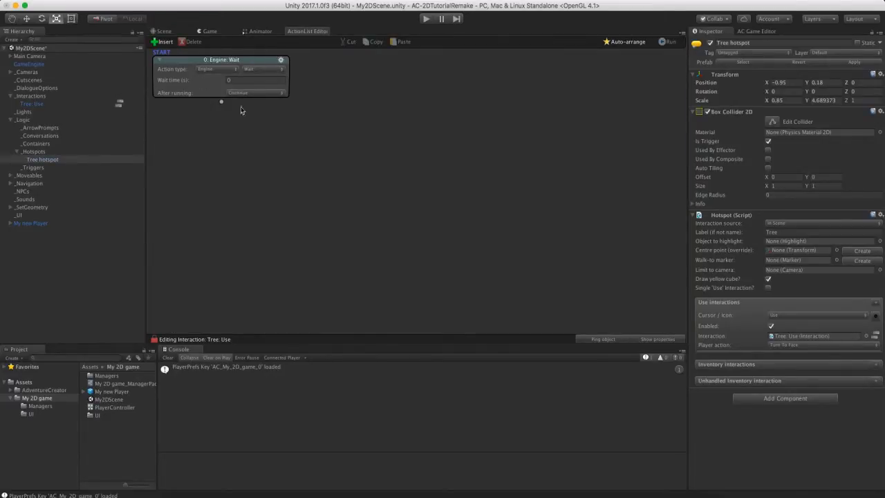
left_click(219, 70)
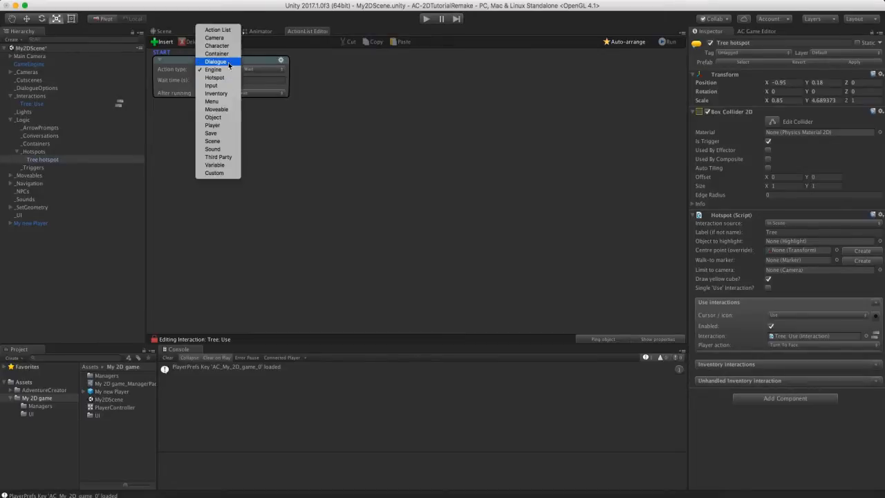
left_click(229, 65)
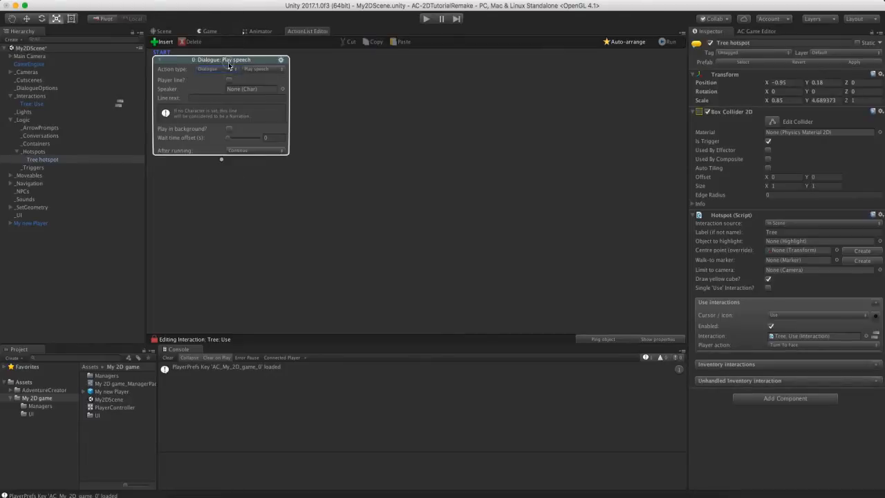
left_click(272, 72)
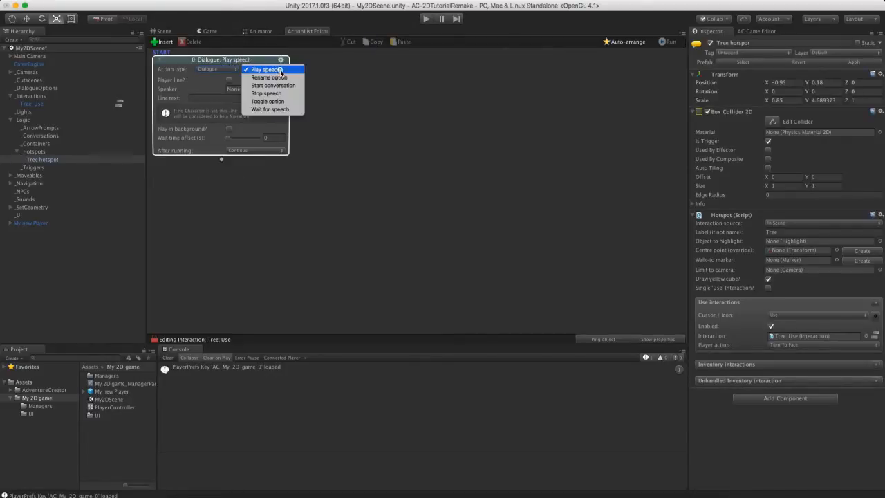
left_click(279, 70)
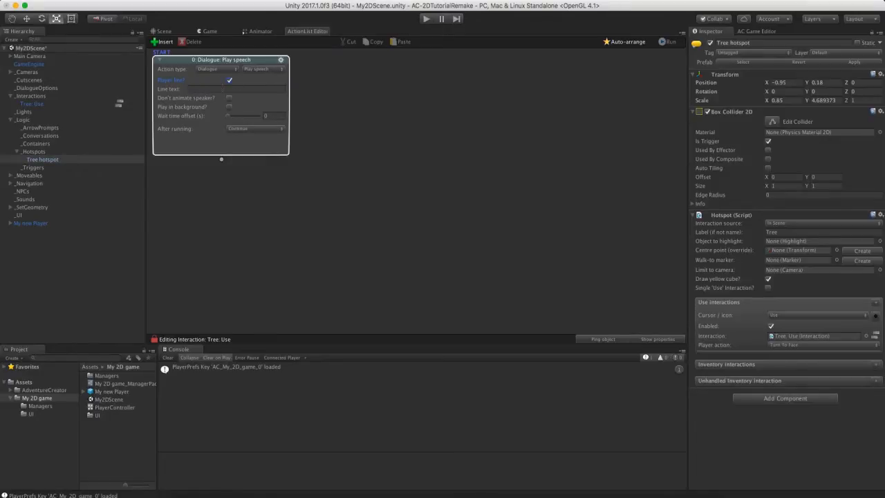
Set the speech action's line text to "I'm too old to go climbing trees!" and return to the scene view
left_click(206, 88)
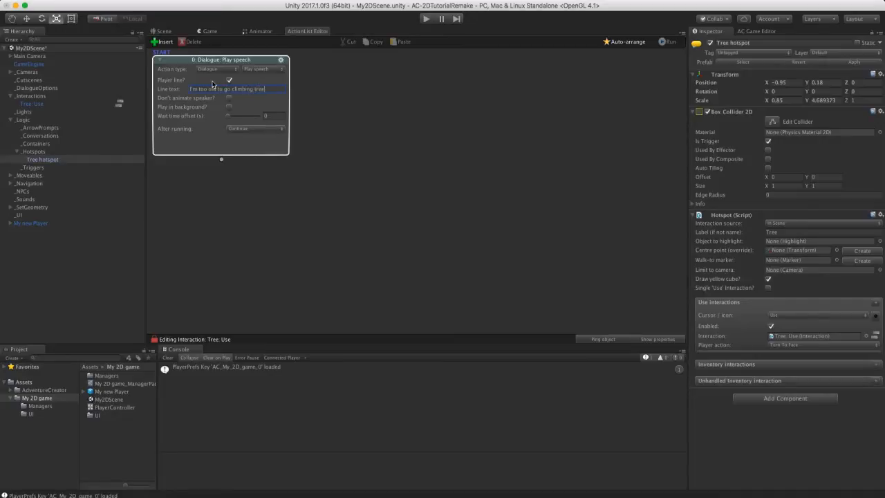
left_click(307, 112)
left_click(171, 33)
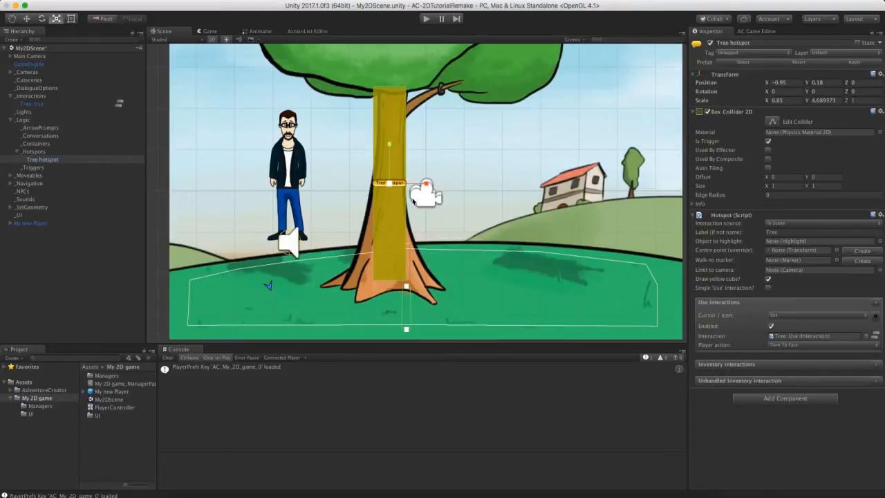
Change the interaction method in the game's interface settings to Context Sensitive
left_click(759, 32)
left_click(762, 44)
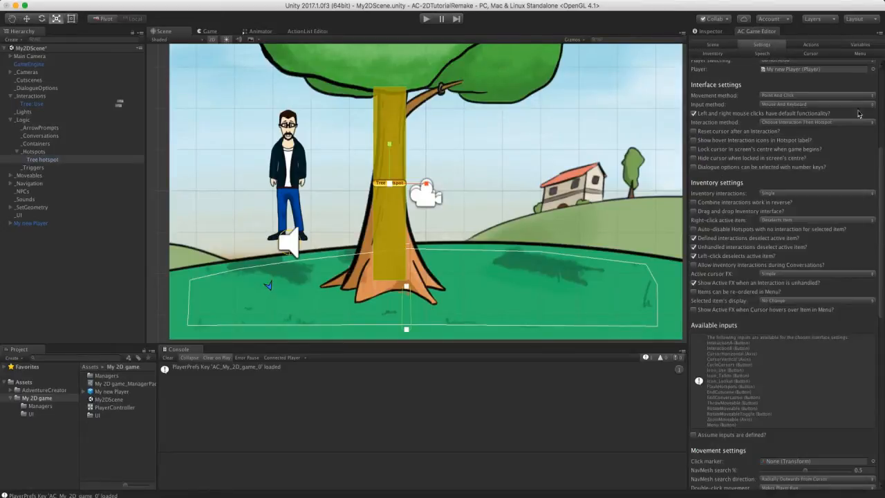
scroll(883, 152, "up", 5)
scroll(883, 165, "down", 3)
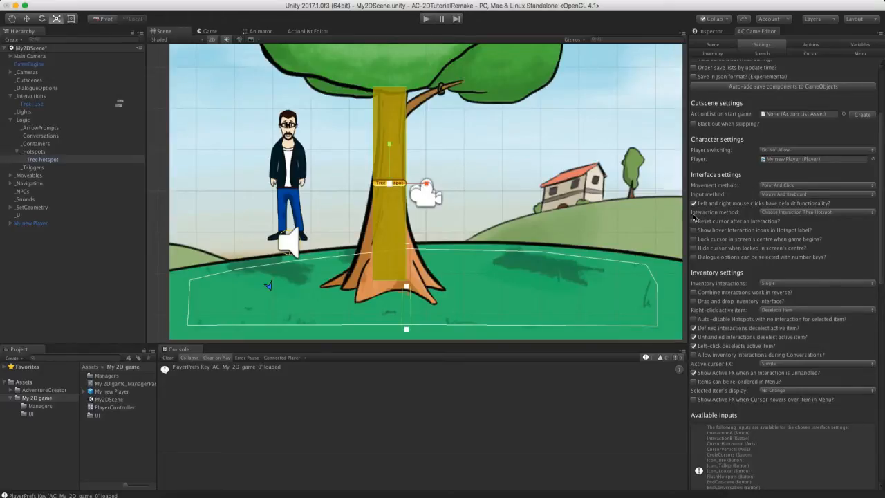
left_click(838, 214)
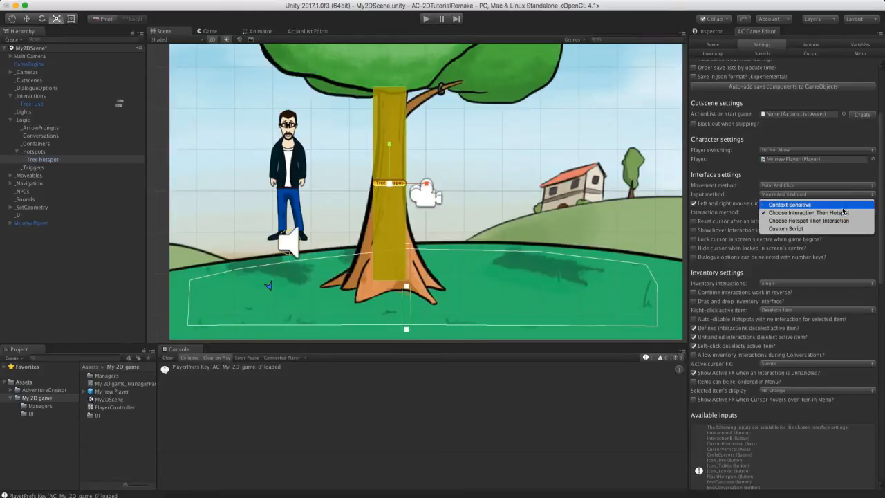
left_click(825, 205)
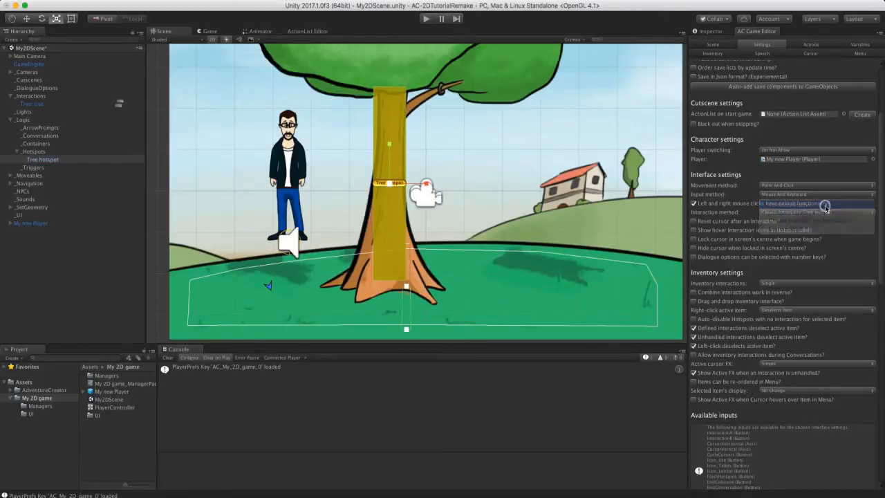
Run the game, trigger the Tree hotspot to test context-sensitive interaction, and stop the game
left_click(427, 19)
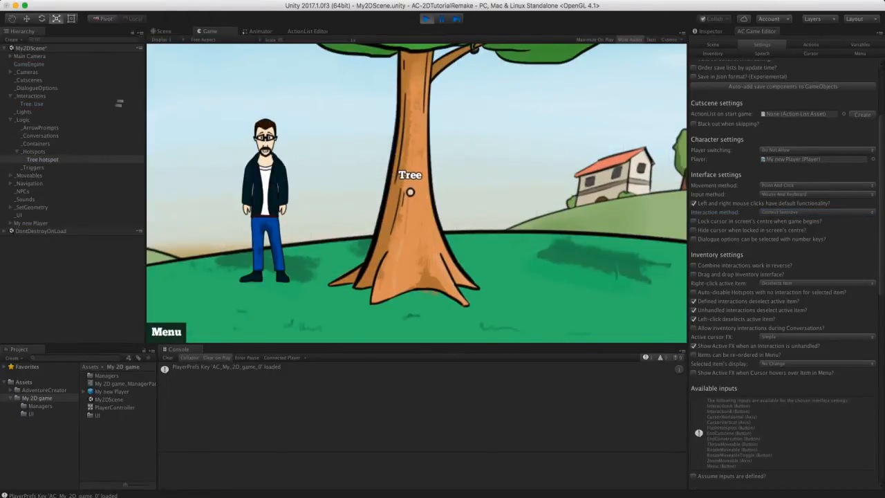
left_click(408, 194)
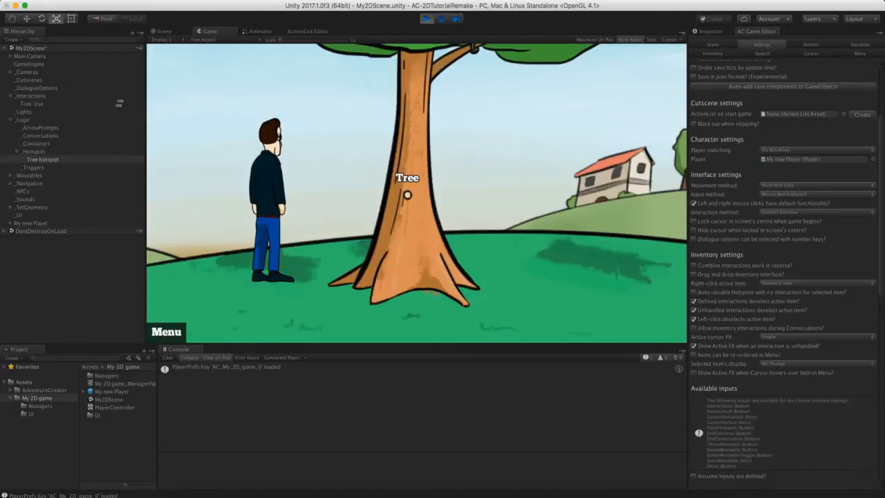
left_click(408, 195)
key("super+p")
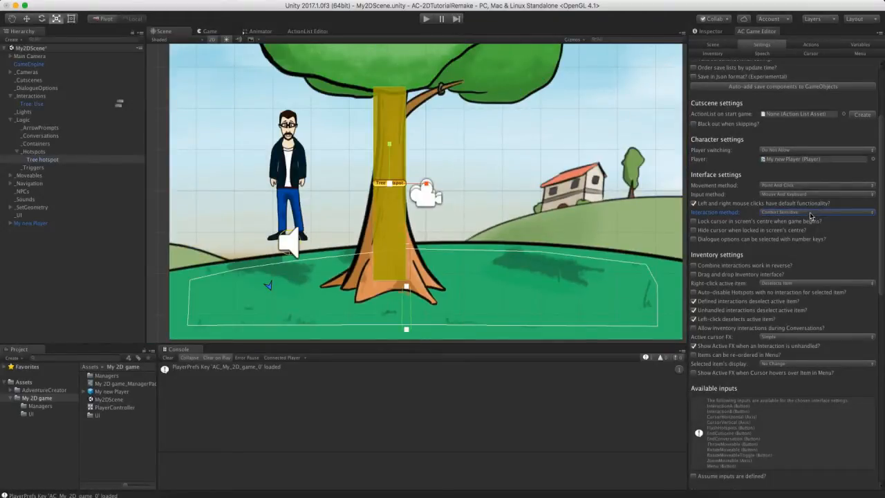
Set the interaction method back to Choose Interaction Then Hotspot
left_click(810, 213)
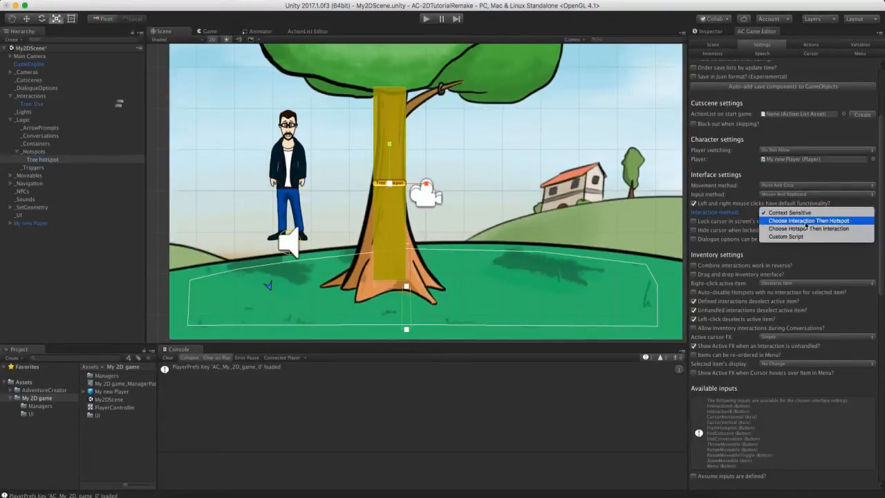
left_click(861, 221)
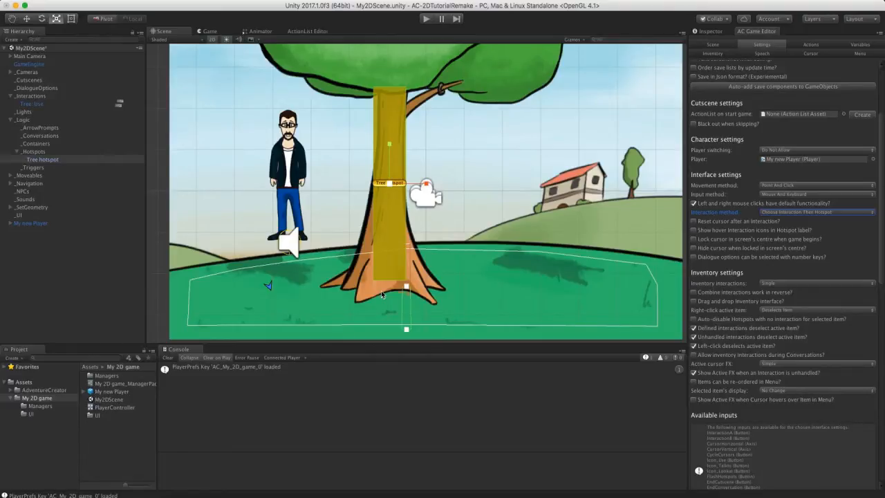
In the cursor settings for interaction icons, enable changing the cursor based on interaction and cycling interactions with right-click
left_click(825, 59)
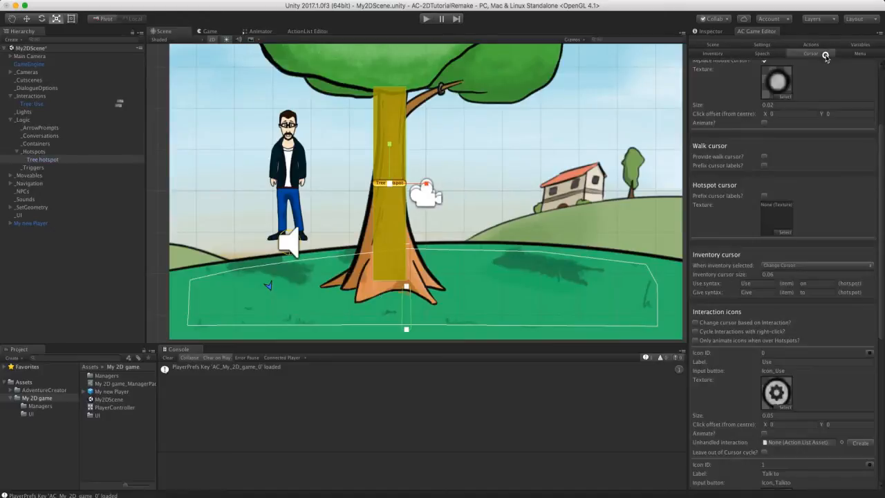
left_click_drag(882, 133, 883, 245)
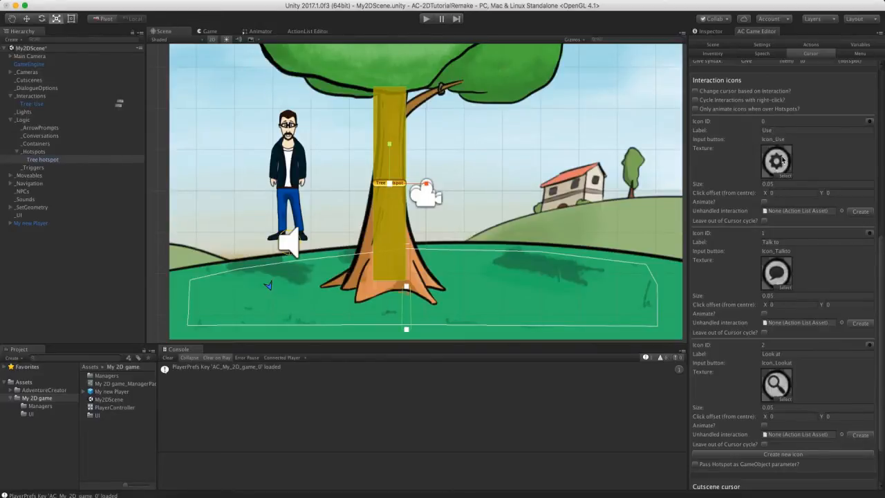
scroll(832, 175, "up", 1)
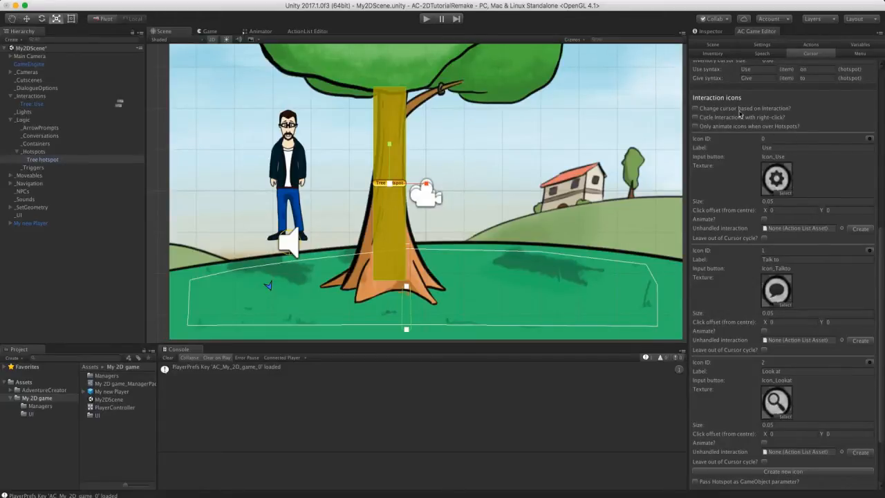
left_click(695, 110)
left_click(695, 117)
Run the game, cycle through the interaction cursors, and test the Use cursor on the Tree hotspot
left_click(427, 20)
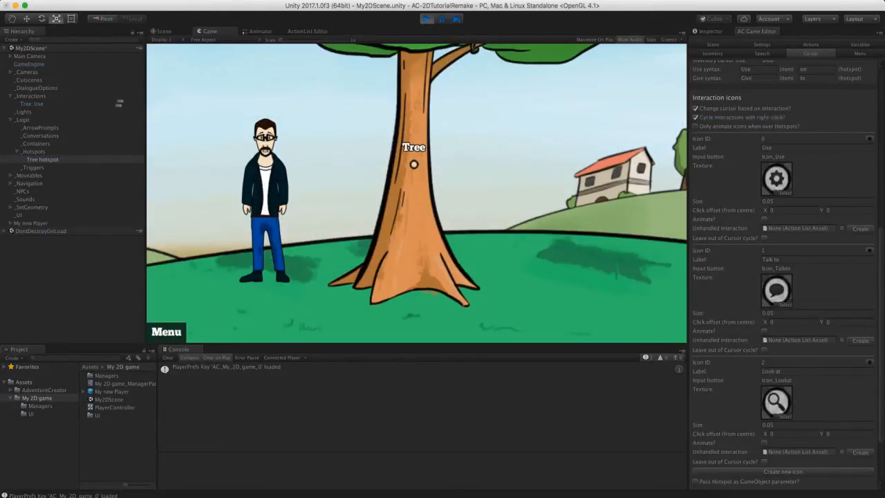
right_click(409, 165)
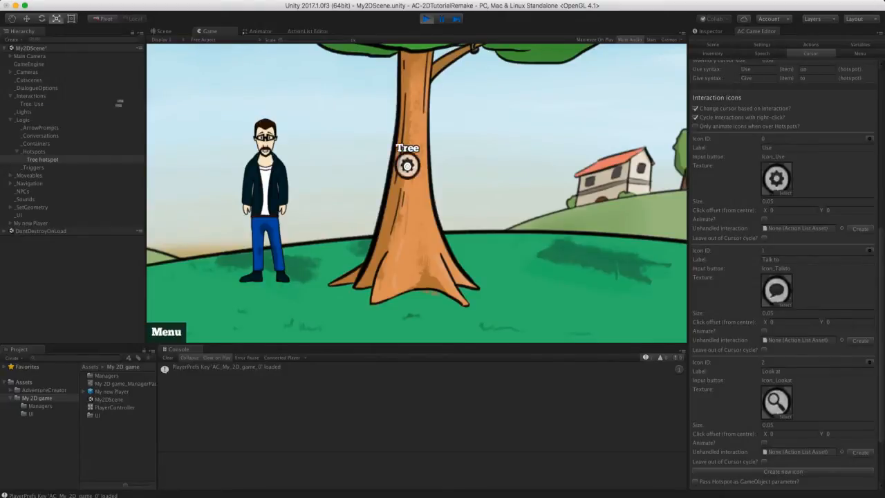
right_click(364, 175)
right_click(367, 177)
right_click(364, 180)
right_click(365, 185)
right_click(365, 188)
right_click(365, 190)
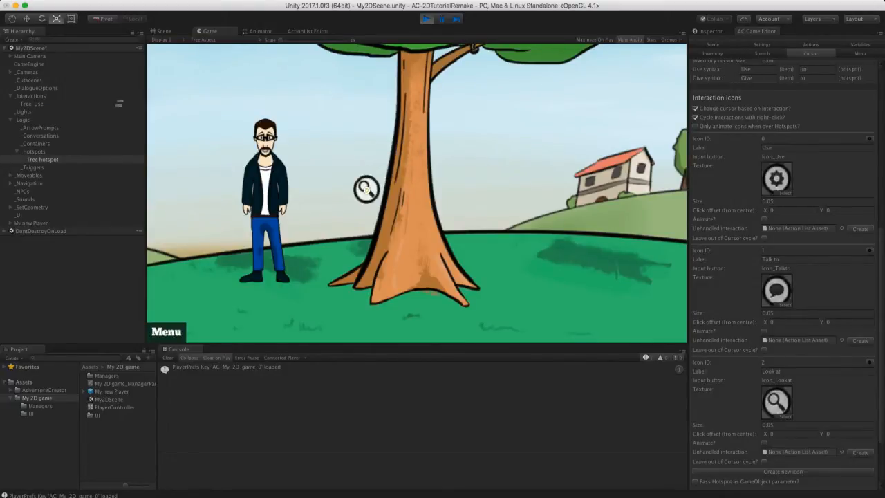
right_click(369, 190)
right_click(369, 191)
right_click(369, 190)
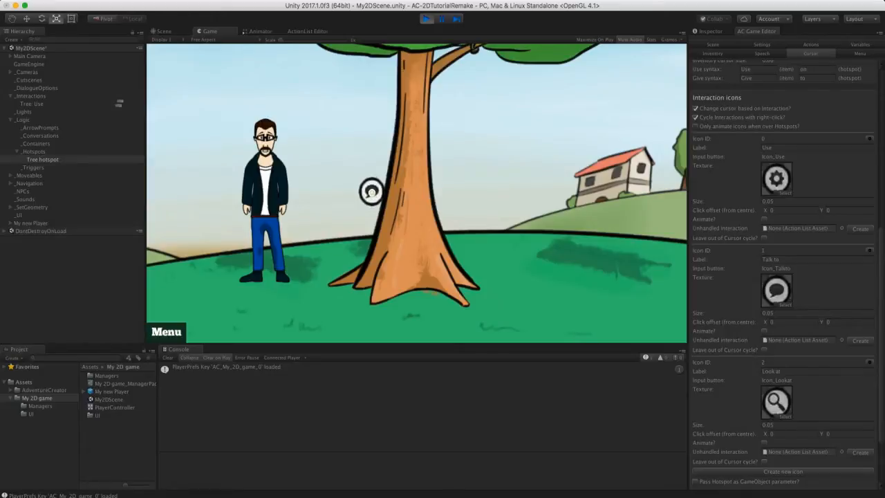
right_click(371, 191)
right_click(370, 190)
right_click(367, 188)
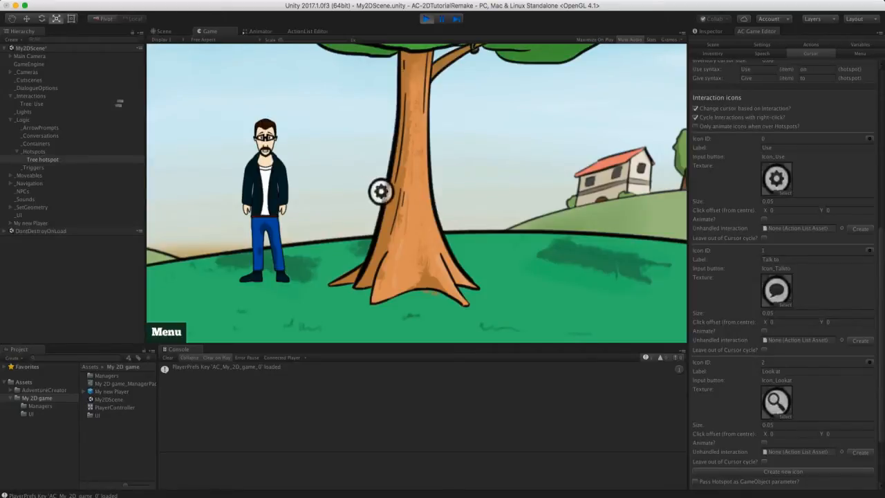
left_click(413, 193)
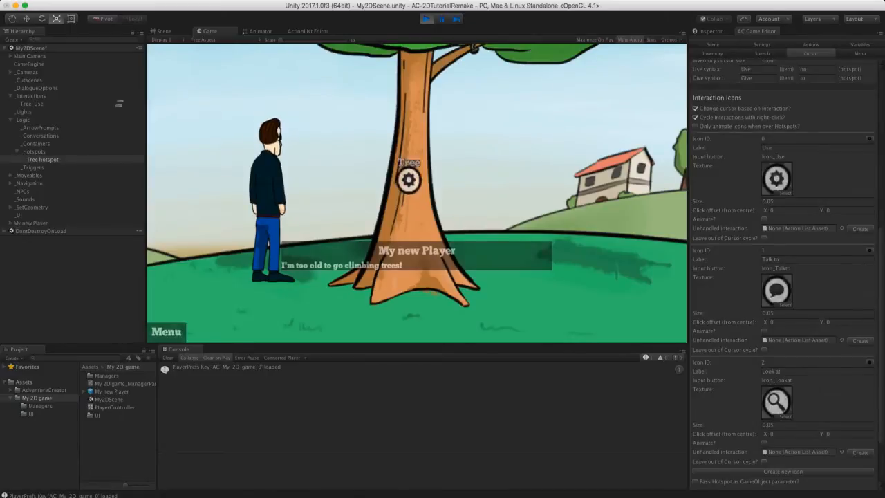
right_click(408, 180)
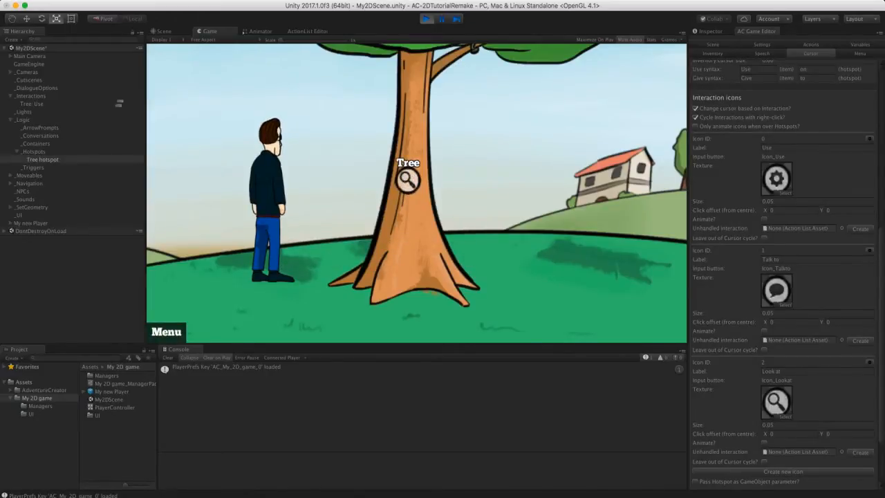
Check the available cursor icons for the Tree hotspot's use interaction, keeping Use, and stop the game
left_click(711, 31)
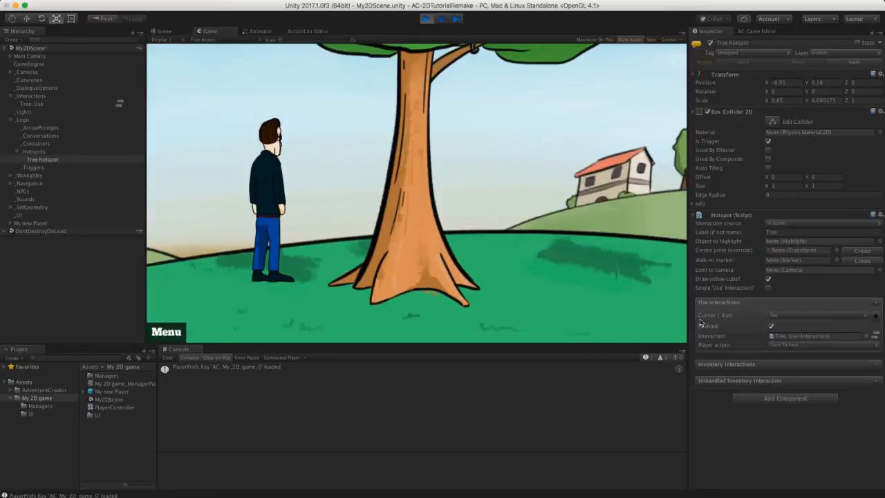
left_click(787, 317)
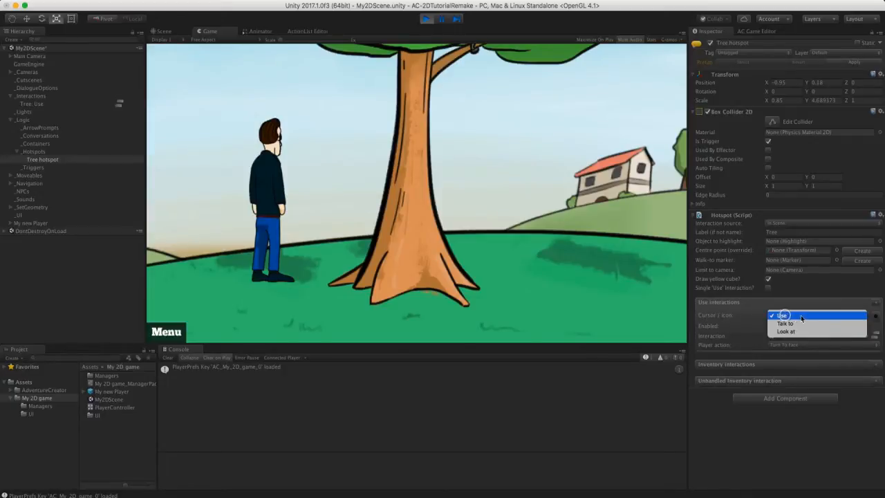
left_click(756, 317)
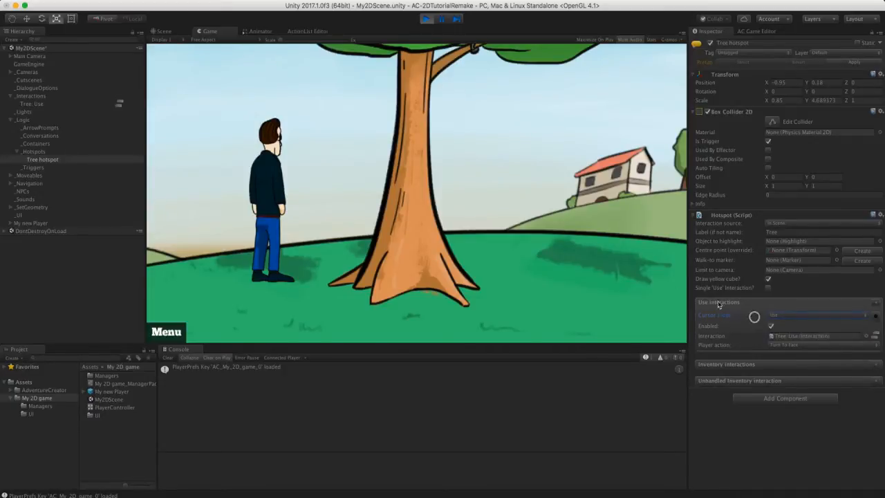
left_click(428, 20)
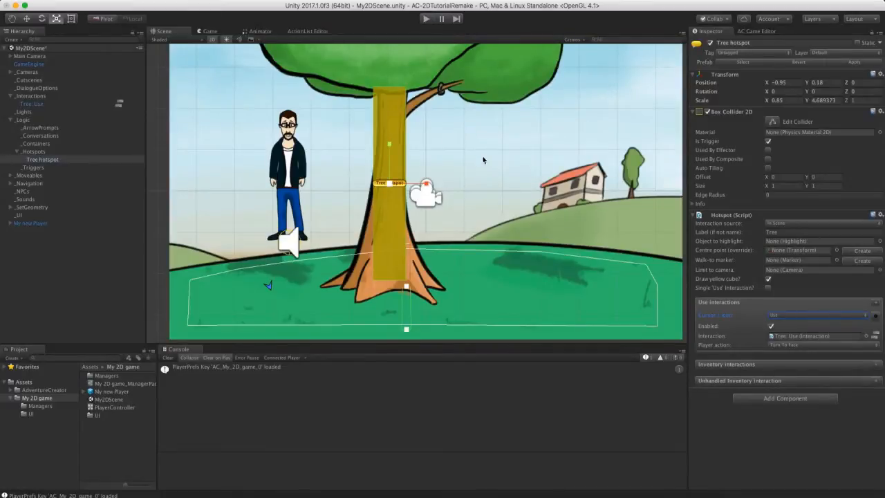
Add a second use interaction to the Tree hotspot with the Look at icon, and create its Interaction object
left_click(876, 304)
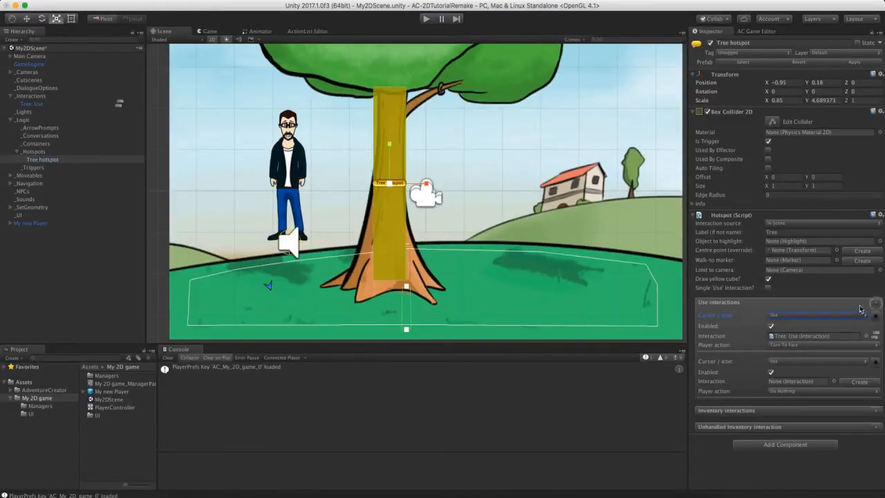
left_click(795, 362)
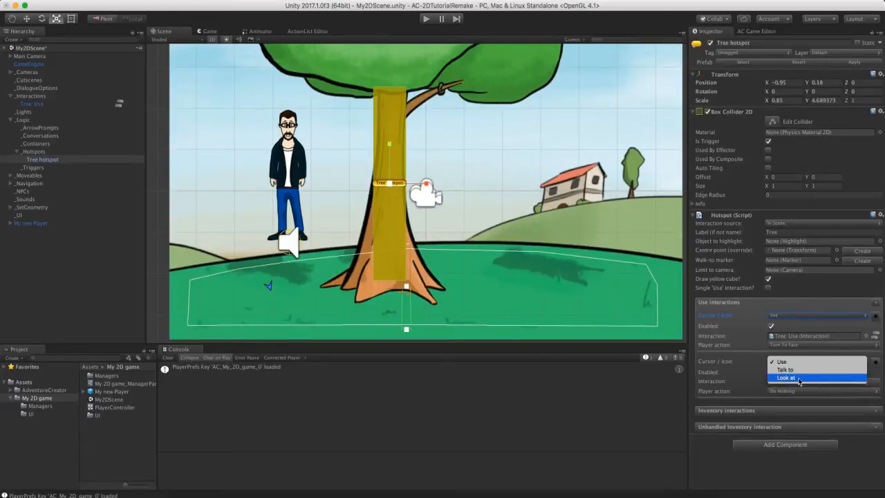
left_click(799, 380)
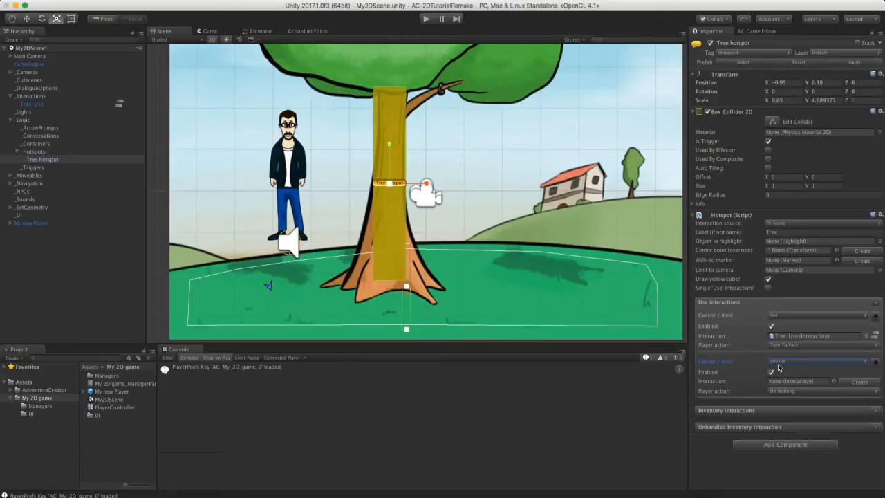
left_click(848, 384)
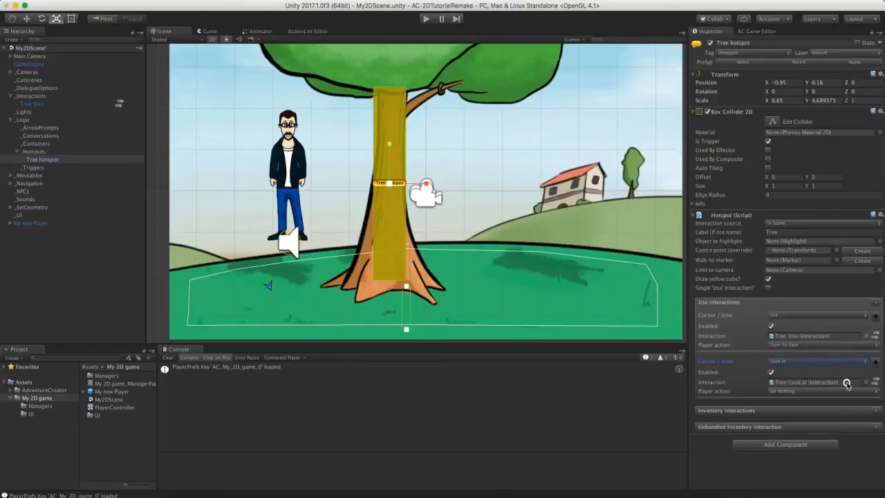
Set the Look at interaction's player action to Walk To Marker and create a walk-to marker for the Tree hotspot
left_click(808, 386)
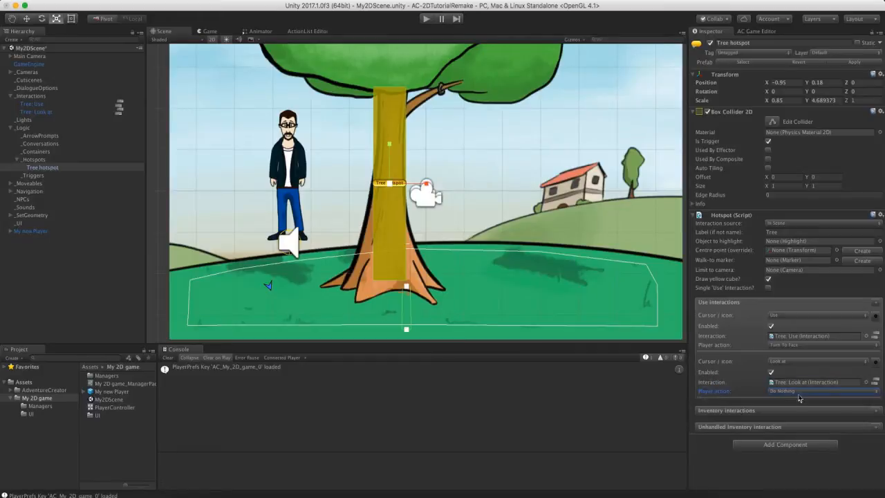
left_click(819, 391)
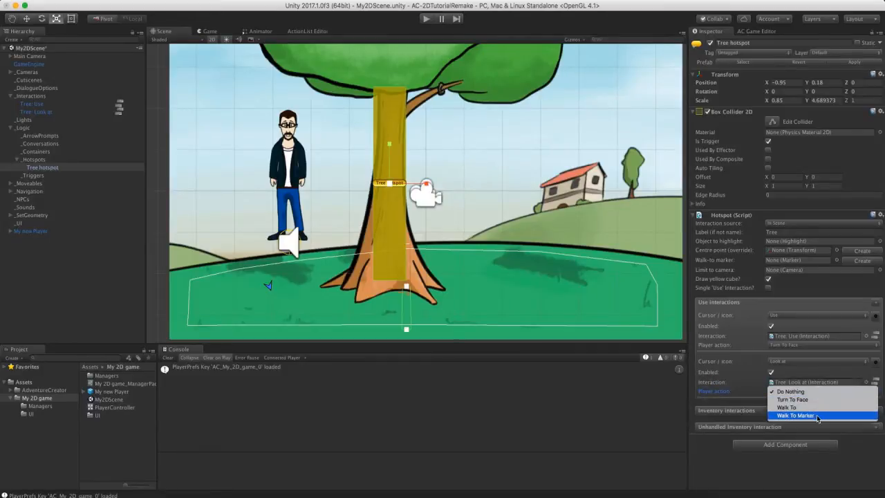
left_click(817, 416)
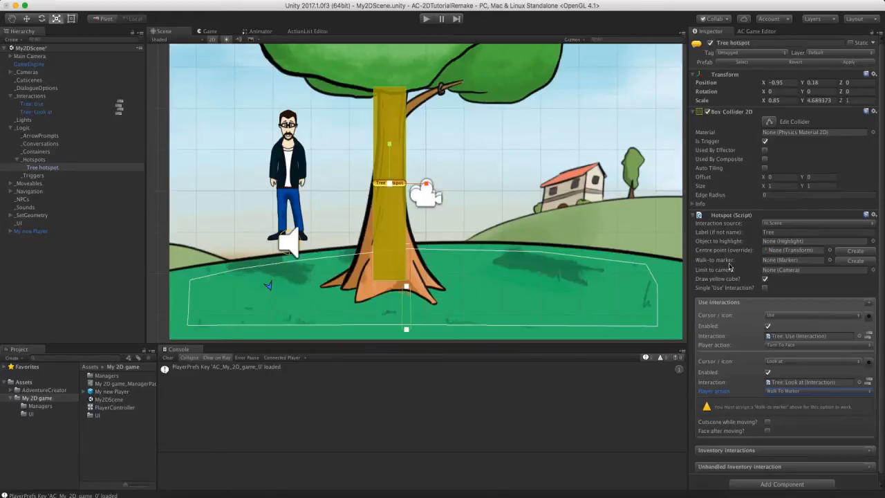
left_click(844, 261)
left_click(843, 262)
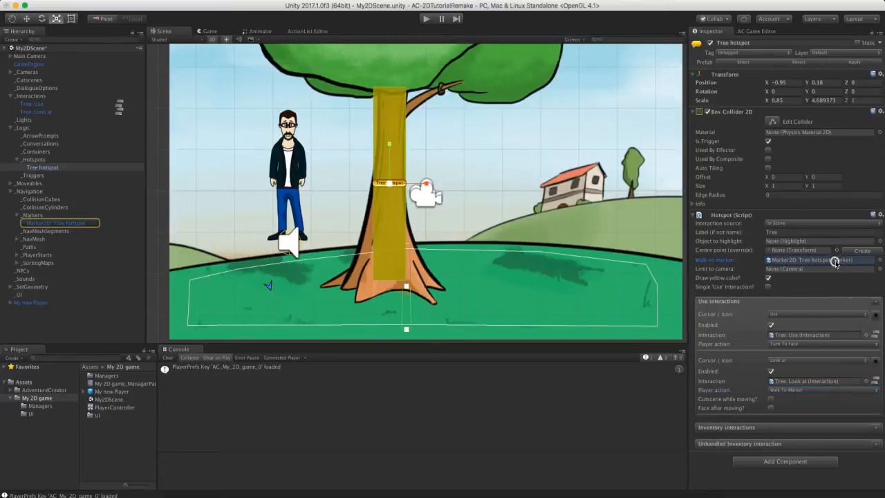
Move the Tree hotspot's marker onto the grass just left of the trunk, at about X -2.88, Y -2.59
double_click(52, 224)
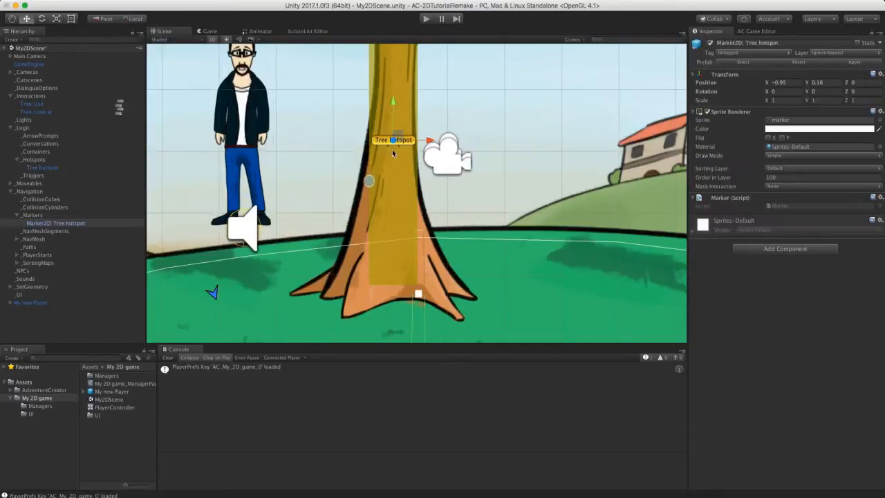
mouse_move(397, 133)
left_mouse_down()
mouse_move(443, 162)
mouse_move(470, 204)
left_mouse_up()
scroll(471, 204, "up", 4)
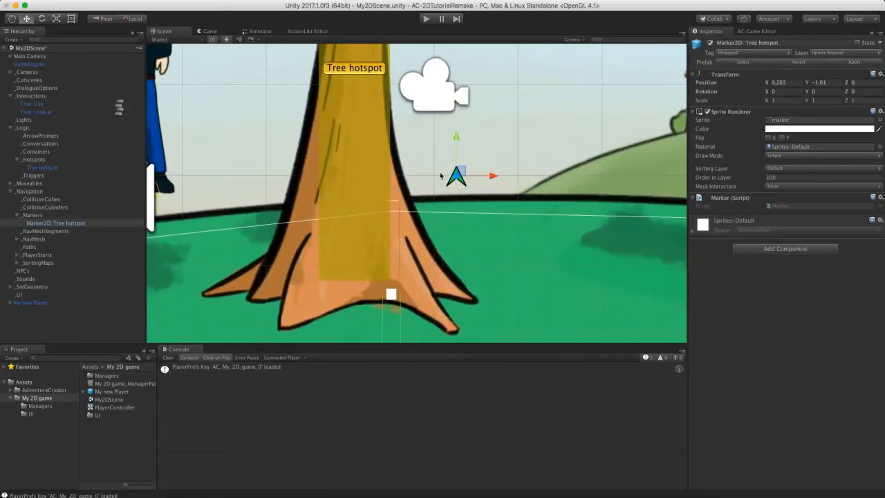
scroll(422, 217, "down", 5)
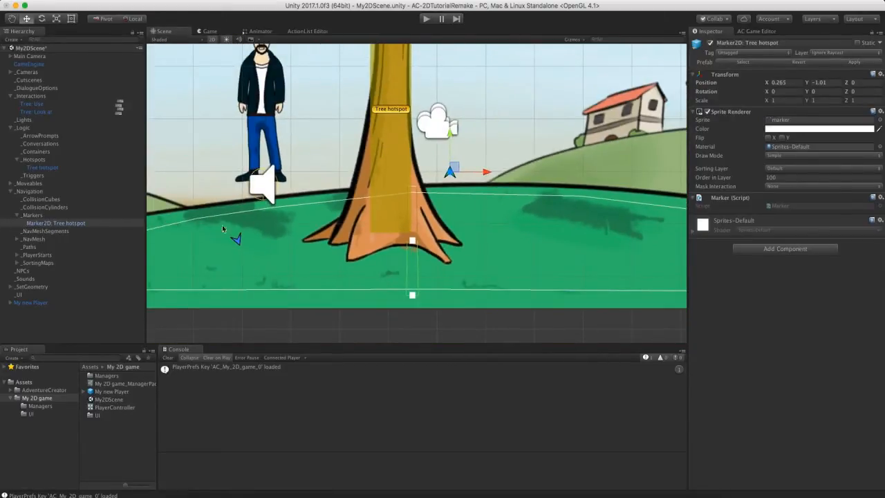
middle_click_drag(448, 179, 463, 204)
left_click_drag(468, 193, 311, 280)
Rotate the marker to about -53° on Z so it points at the tree, and nudge it to about X -2.73, Y -2.64
key("e")
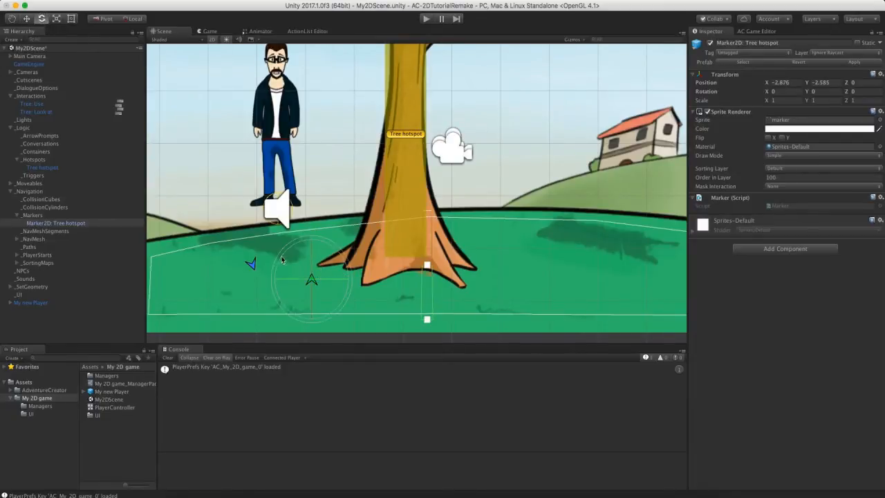
left_click_drag(300, 246, 360, 234)
key("w")
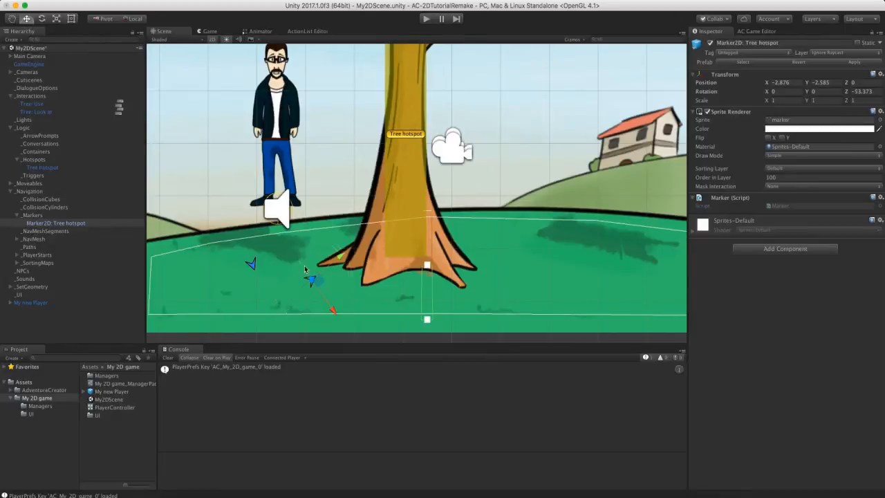
left_click_drag(320, 284, 327, 286)
mouse_move(336, 237)
middle_mouse_down()
mouse_move(355, 228)
mouse_move(356, 237)
middle_mouse_up()
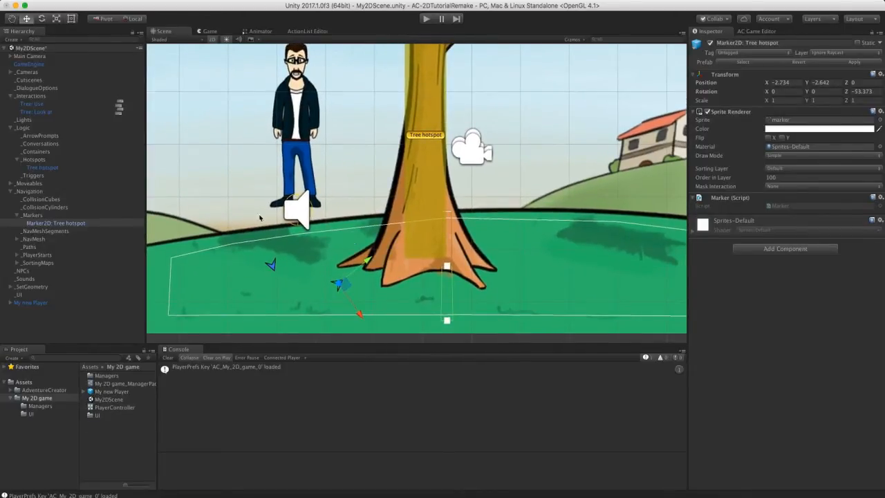
Enable Face after moving for the Tree hotspot's Look at interaction, then run the game to test Look at on the tree
left_click(34, 168)
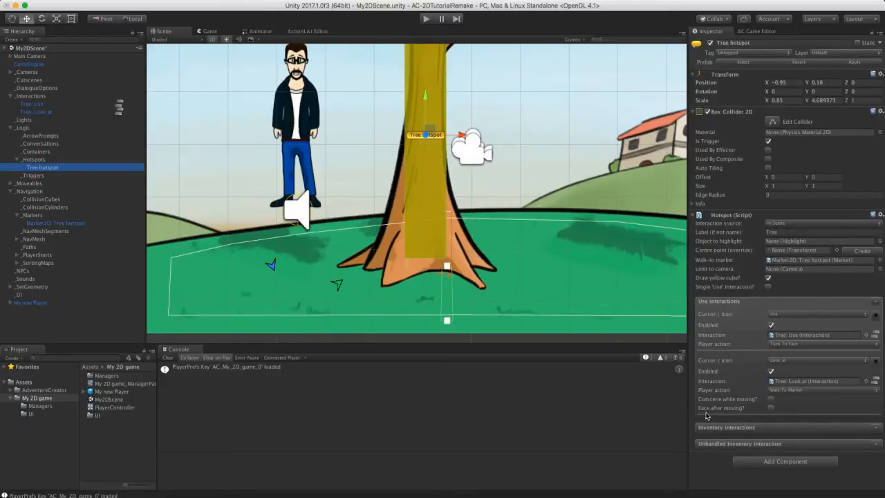
left_click(770, 408)
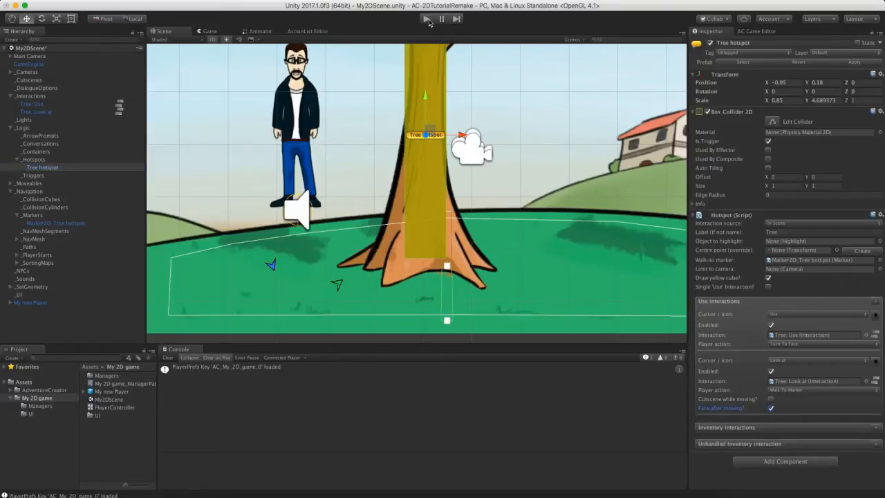
left_click(428, 20)
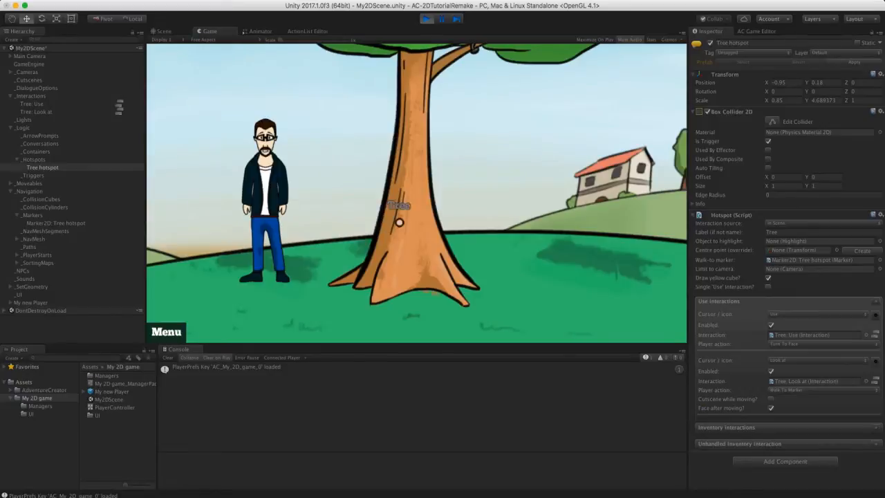
right_click(400, 210)
left_click(405, 204)
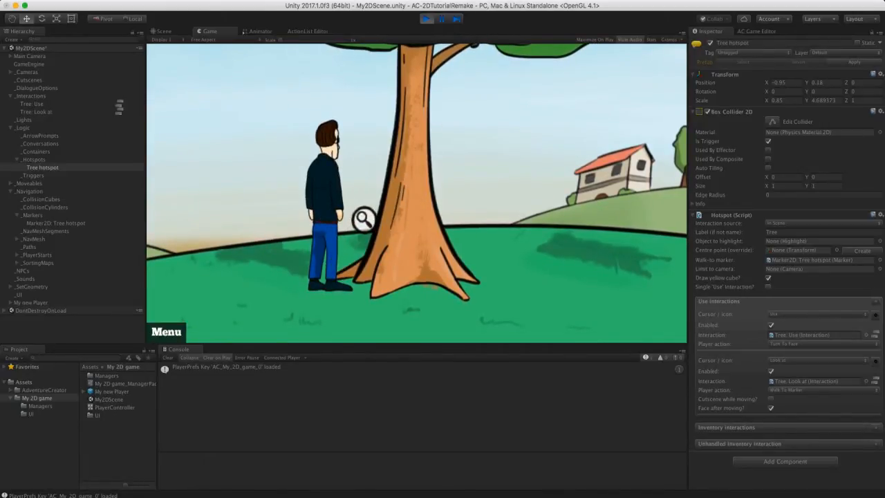
left_click(426, 18)
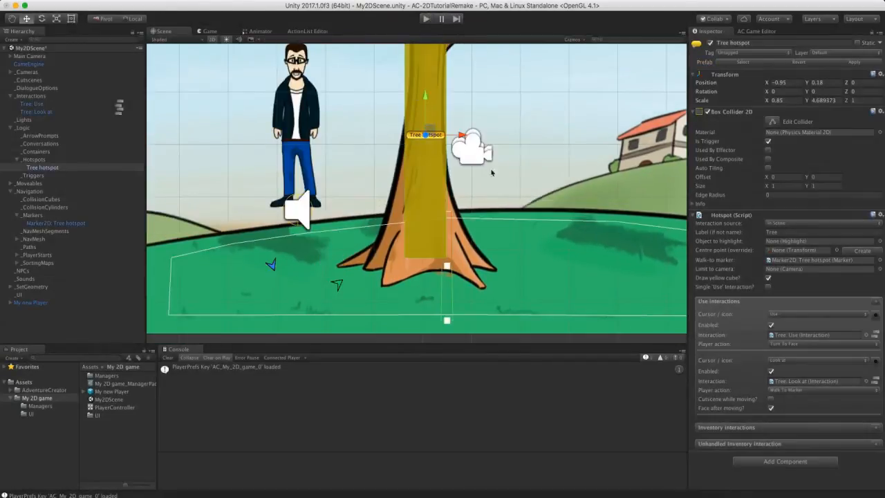
Add a GameCamera 2D to the scene from the scene prefabs and name it TreeCam
middle_click_drag(491, 173, 493, 215)
scroll(498, 195, "down", 1)
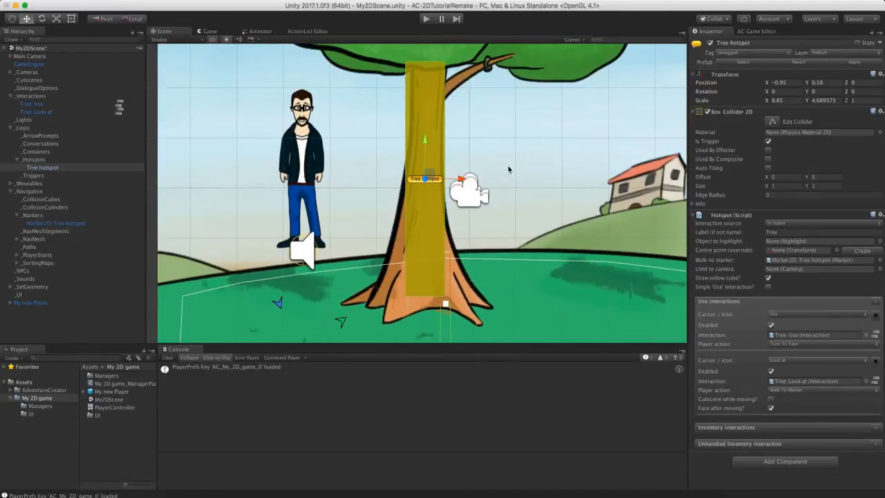
mouse_move(508, 169)
middle_mouse_down()
mouse_move(509, 242)
mouse_move(495, 178)
middle_mouse_up()
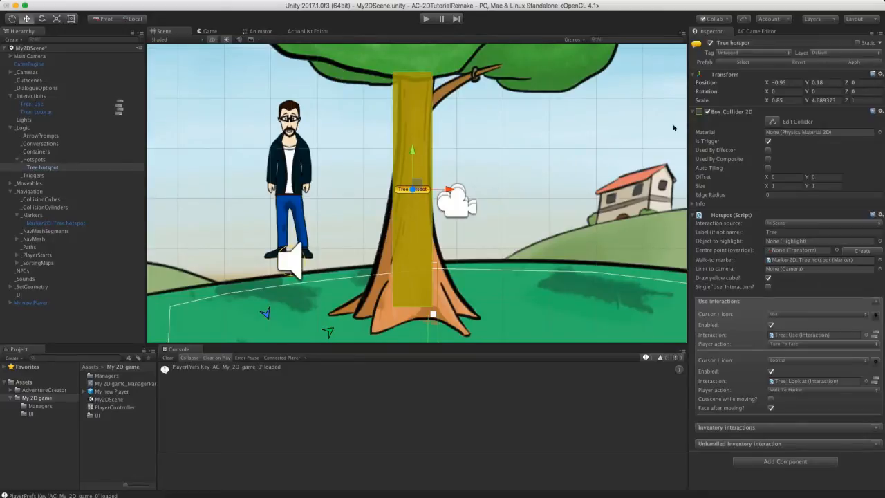
left_click(758, 31)
left_click(718, 45)
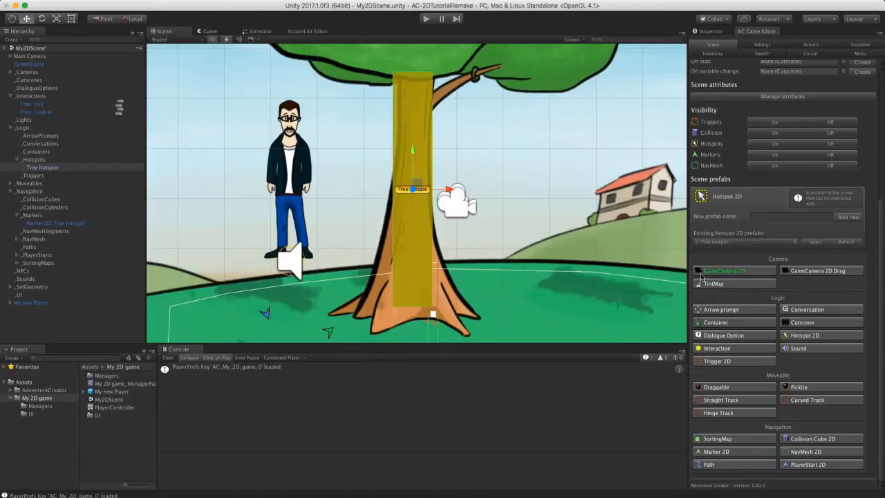
left_click(752, 275)
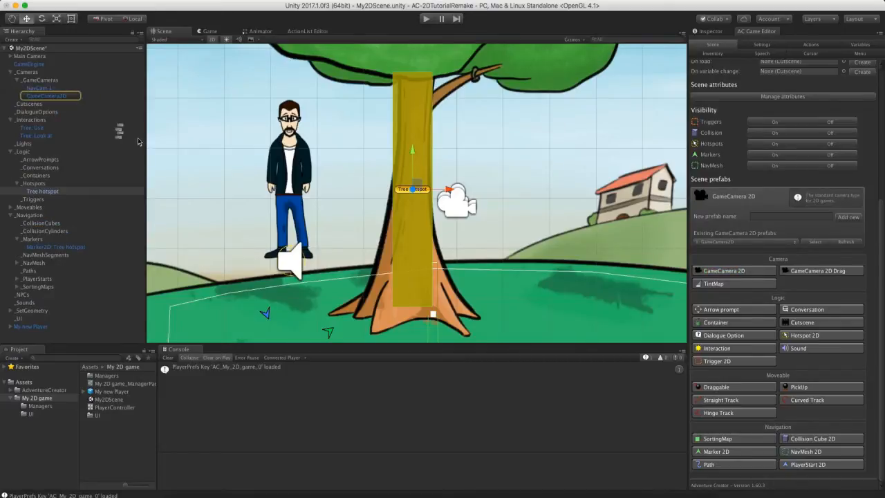
left_click(62, 99)
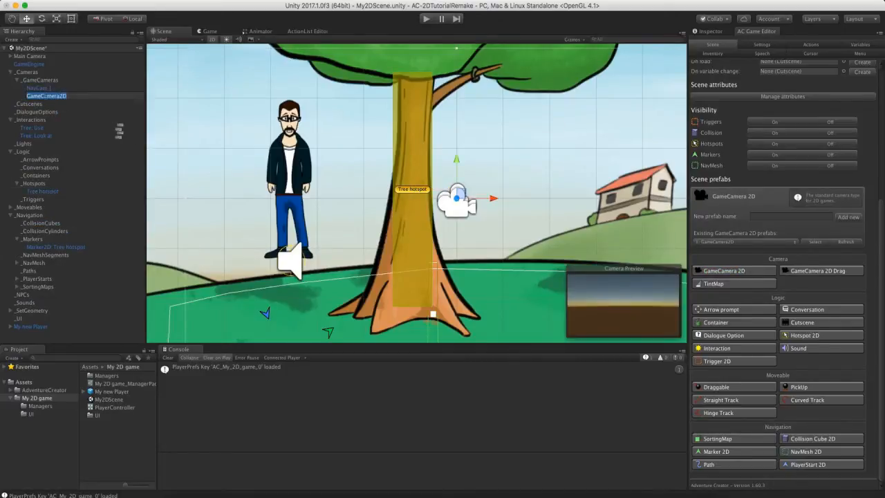
type("TreeCam")
key("Return")
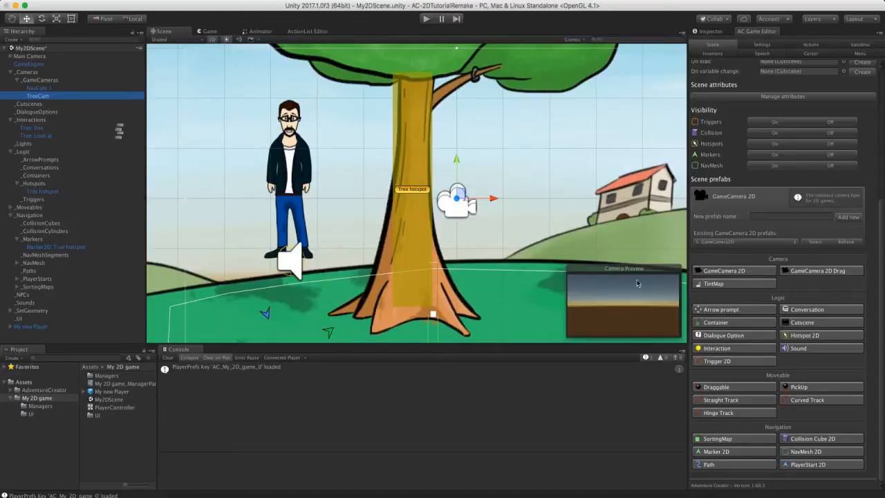
In a 3D scene view, pull TreeCam back to about Z -4.56, and enable its Camera component to preview it in the Game view
left_click(212, 39)
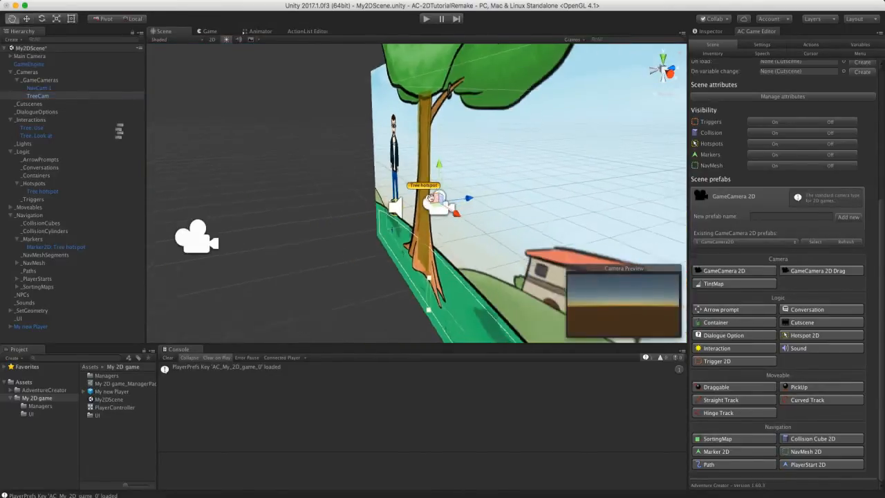
left_click_drag(453, 199, 297, 210)
left_click(710, 31)
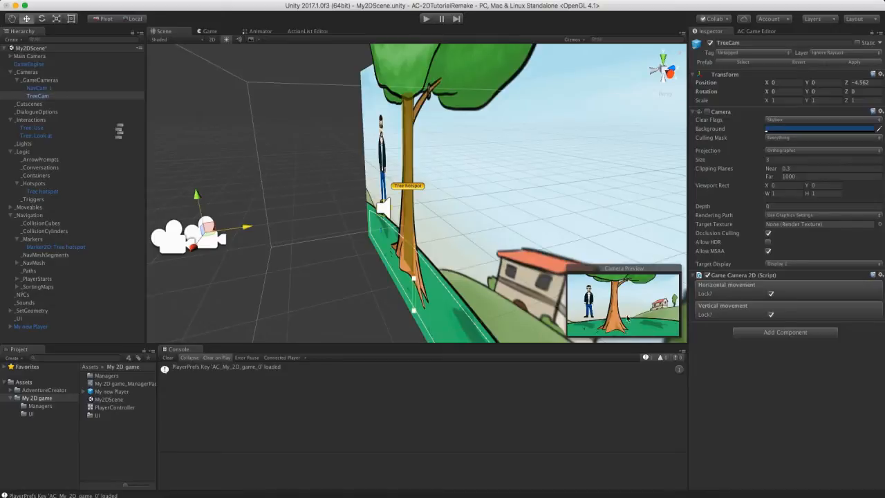
left_click(206, 31)
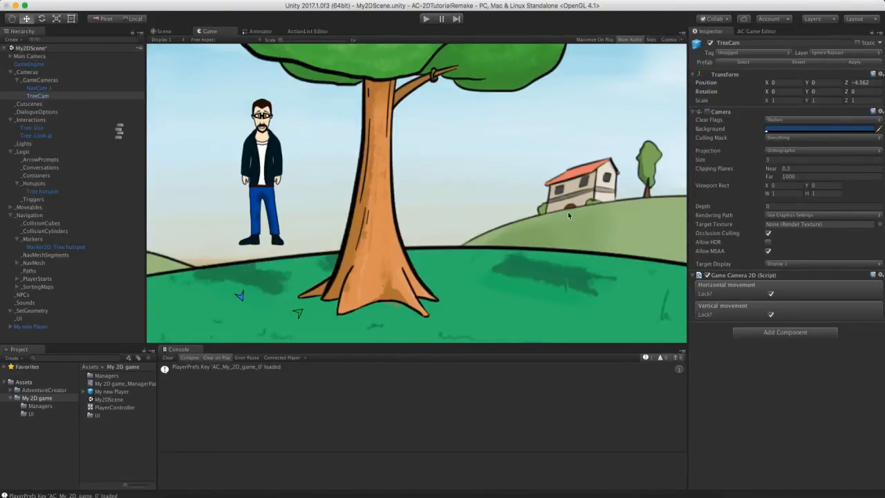
left_click(706, 113)
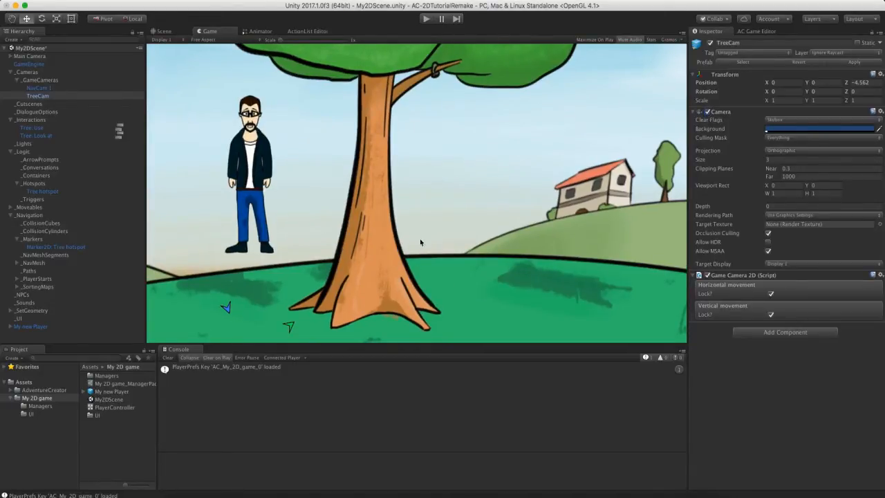
Frame TreeCam closer on the upper tree with orthographic size 2.47 and Y position 1.1, and return to the scene view
right_click(738, 159)
left_click(728, 156)
left_click_drag(728, 157, 722, 159)
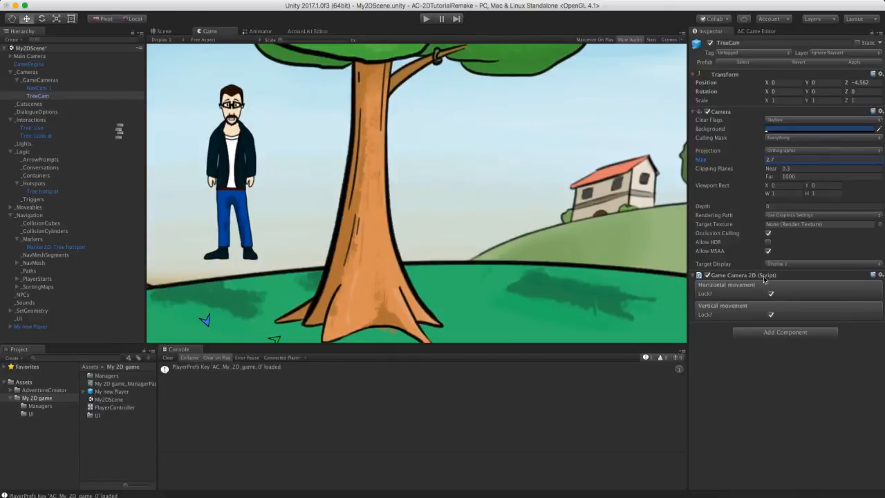
left_click(809, 83)
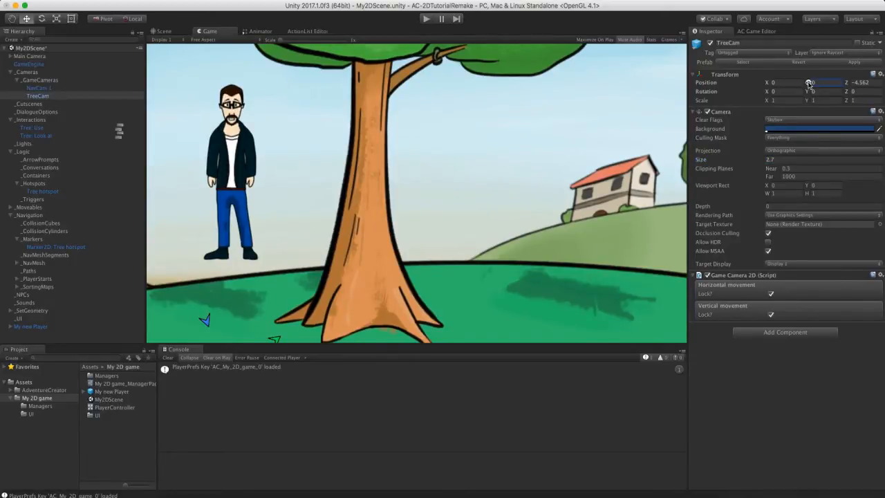
left_click_drag(809, 83, 821, 84)
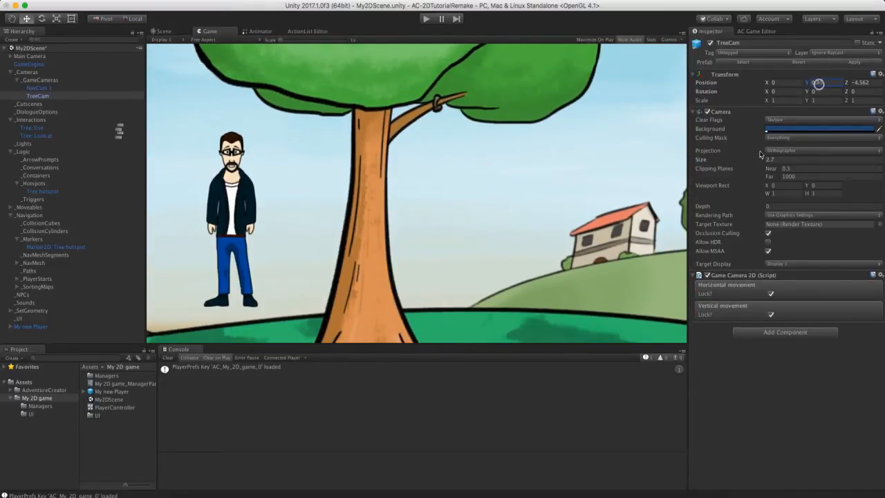
left_click(756, 161)
left_click_drag(756, 160, 751, 160)
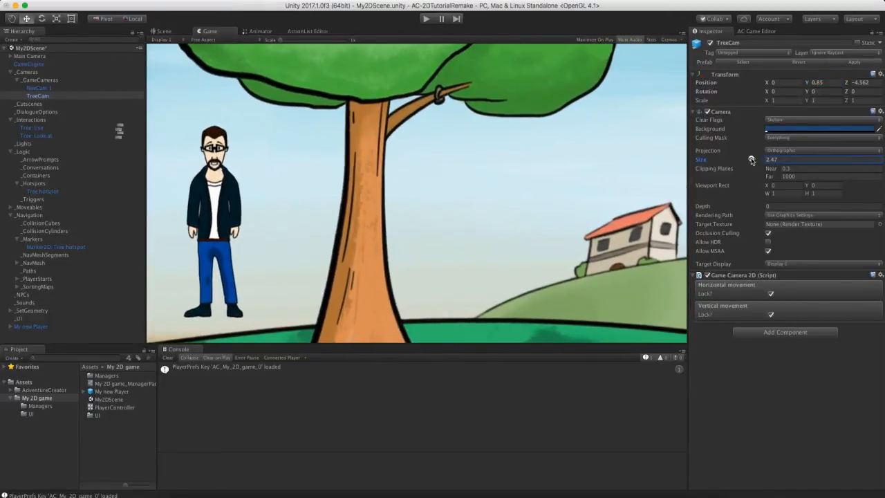
left_click_drag(807, 83, 819, 83)
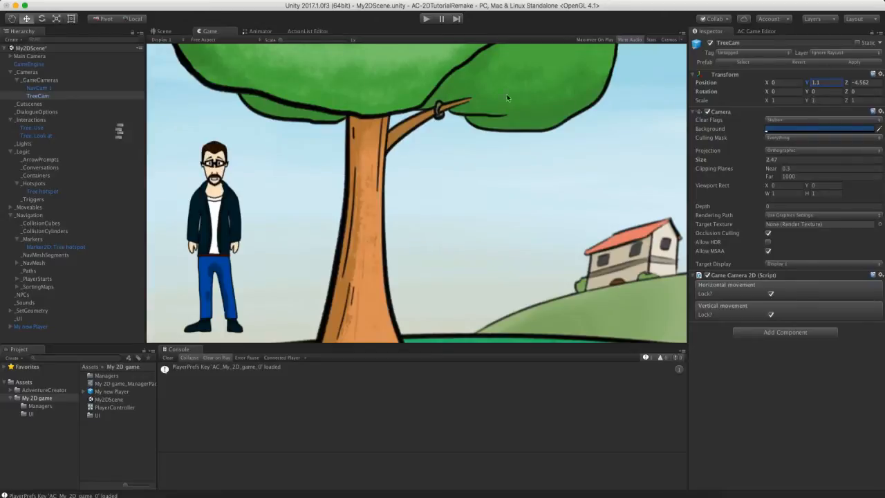
left_click(166, 31)
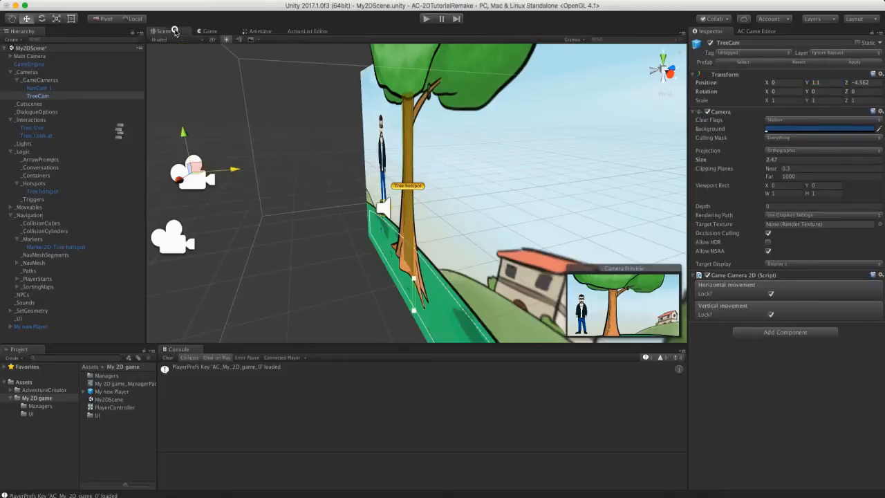
Return the scene view to 2D and open the Tree: Look at interaction's action list for editing
left_click(216, 40)
left_click(35, 136)
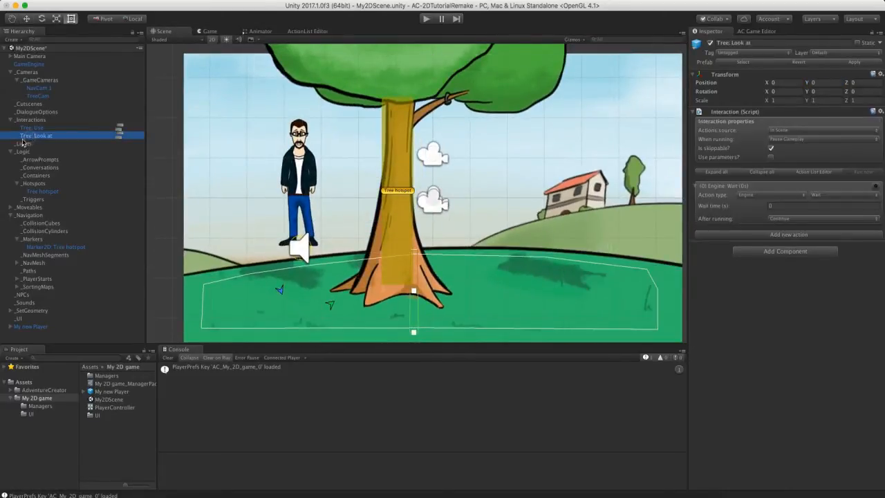
left_click(120, 136)
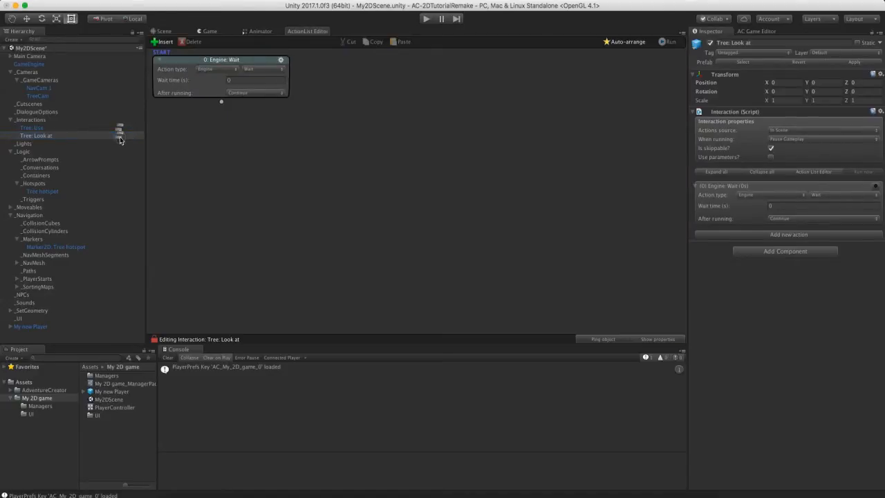
Change the first Look at action to Camera: Switch and assign TreeCam as the new camera
left_click(219, 70)
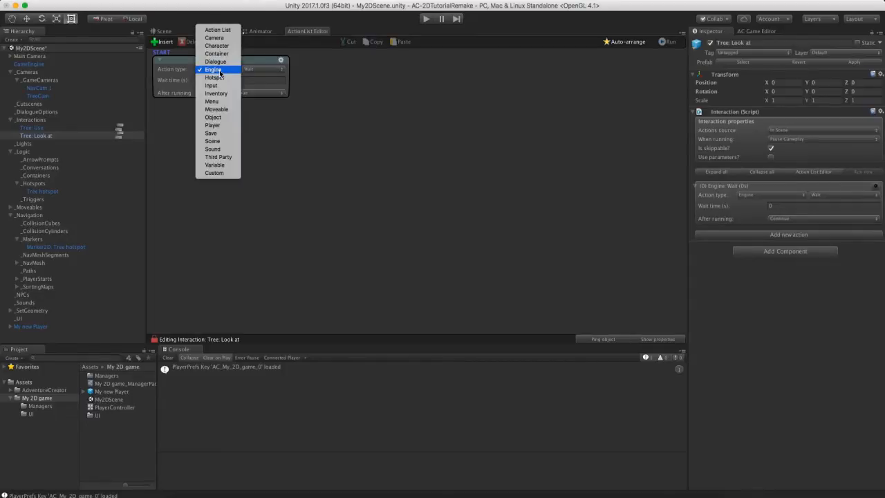
left_click(214, 37)
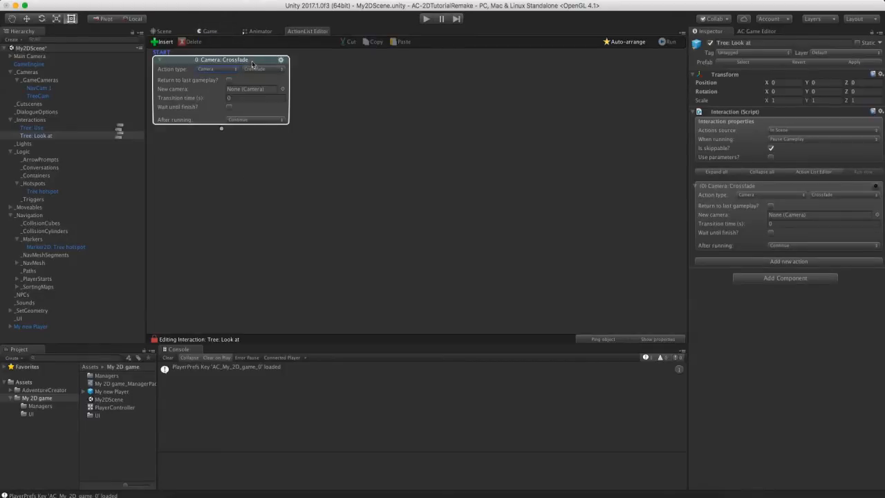
left_click(255, 70)
left_click(272, 110)
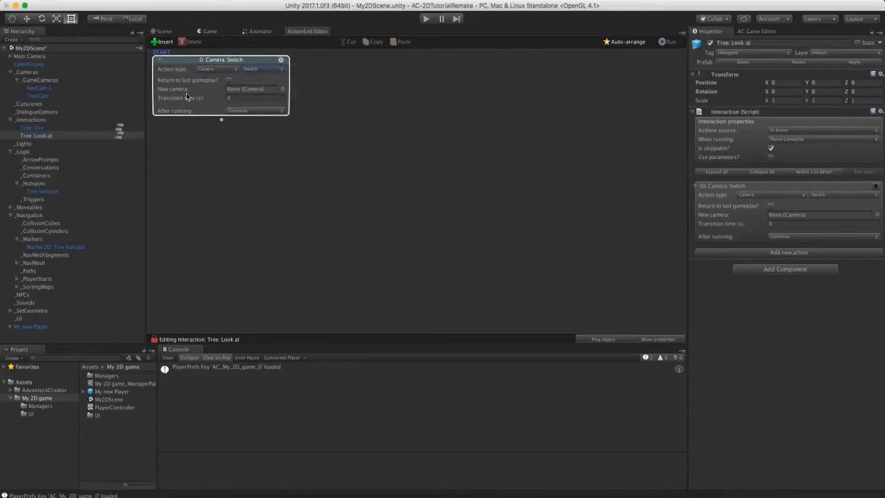
left_click_drag(38, 96, 242, 91)
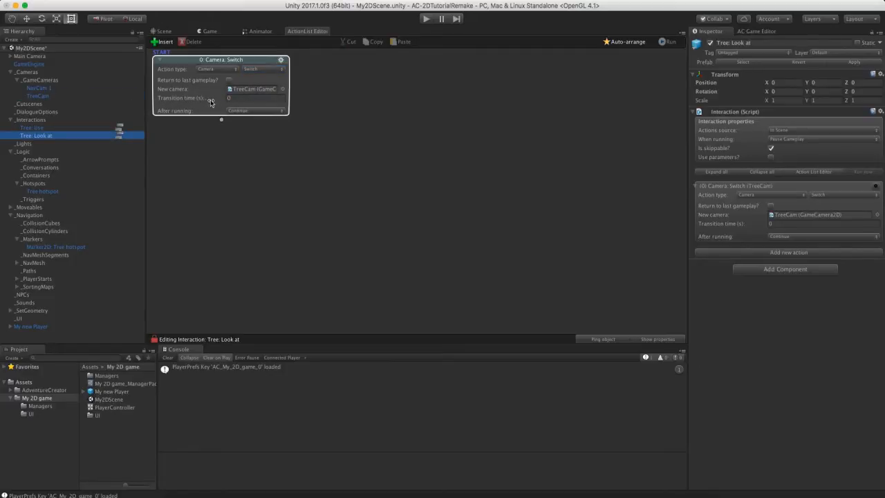
Give the TreeCam switch a 2-second transition with the Smooth move method and Wait until finish enabled
left_click(236, 98)
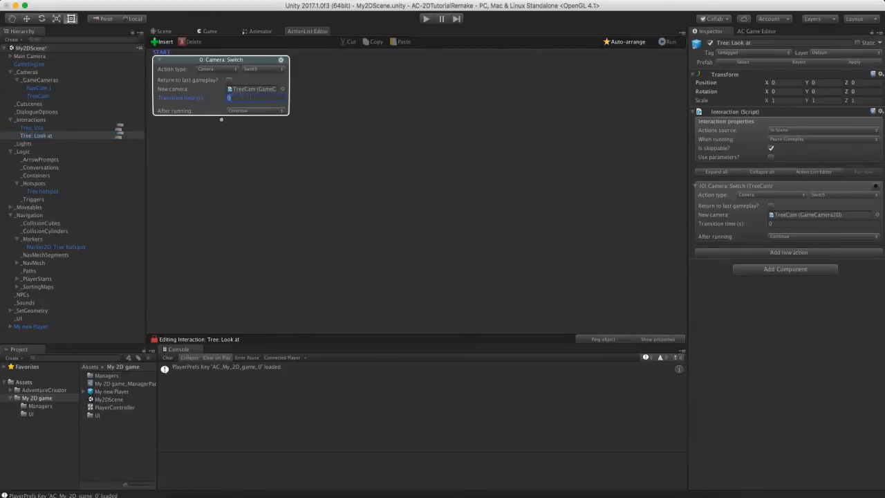
type("2")
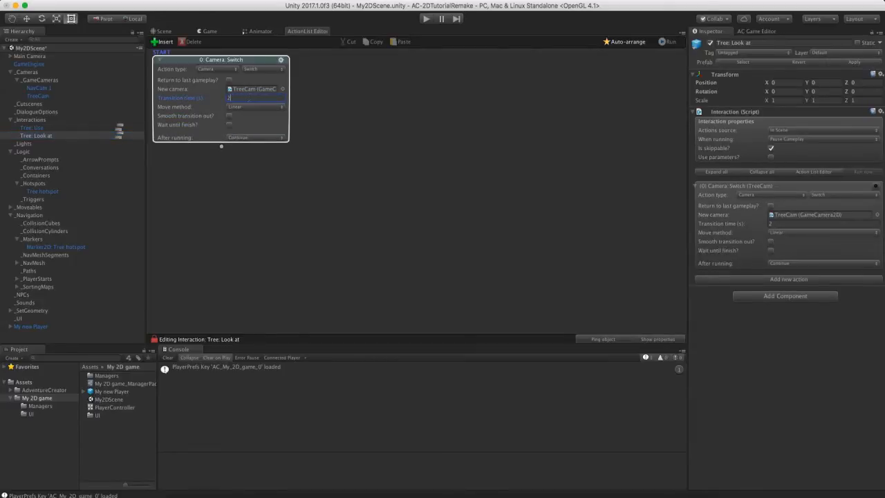
key("Tab")
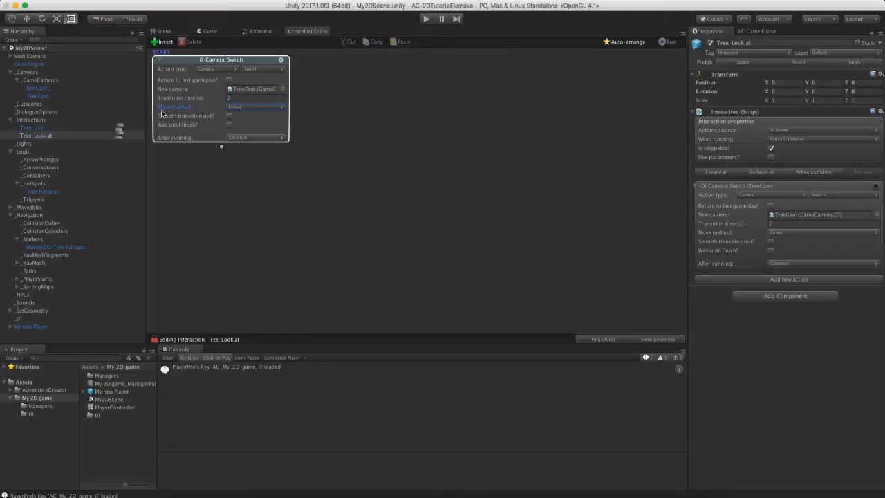
left_click(240, 107)
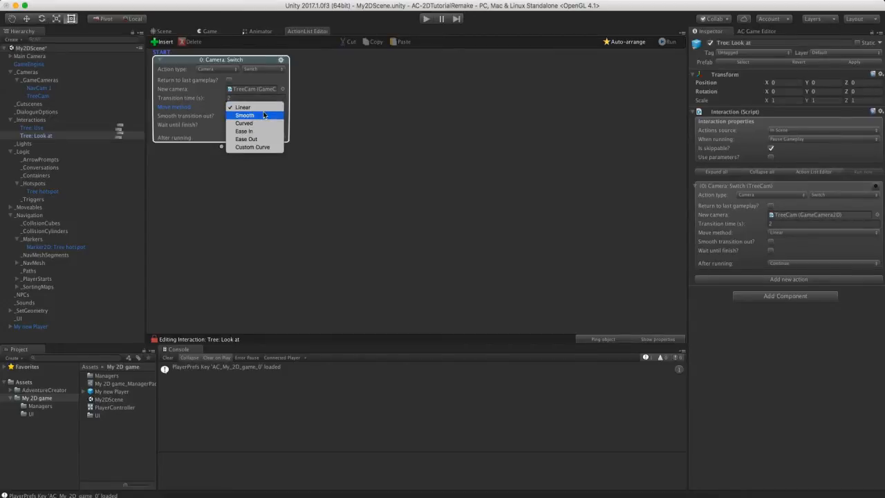
left_click(261, 116)
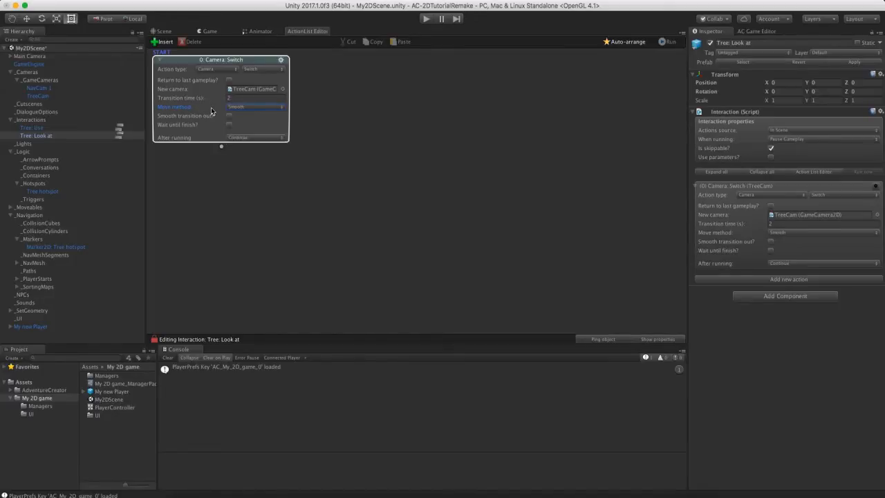
left_click(229, 125)
Add an Engine: Wait action of 0.5 seconds following the TreeCam switch and place it just below
left_click_drag(221, 147, 242, 185)
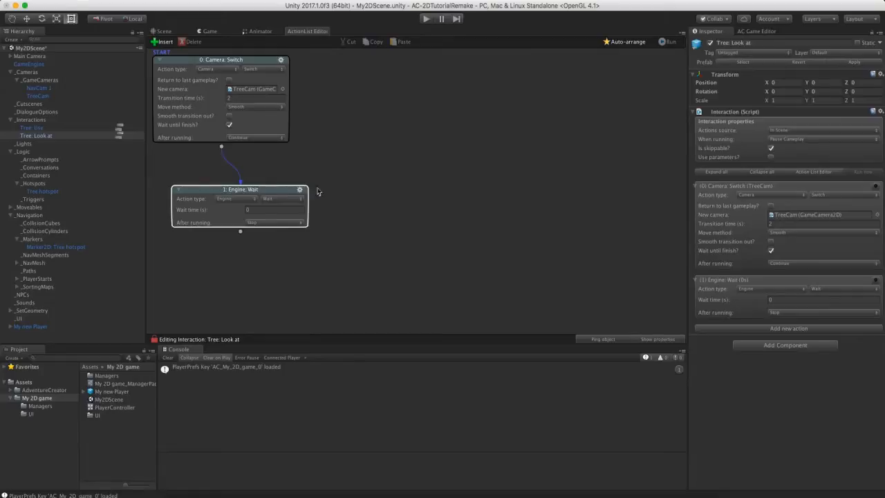
left_click_drag(263, 190, 264, 196)
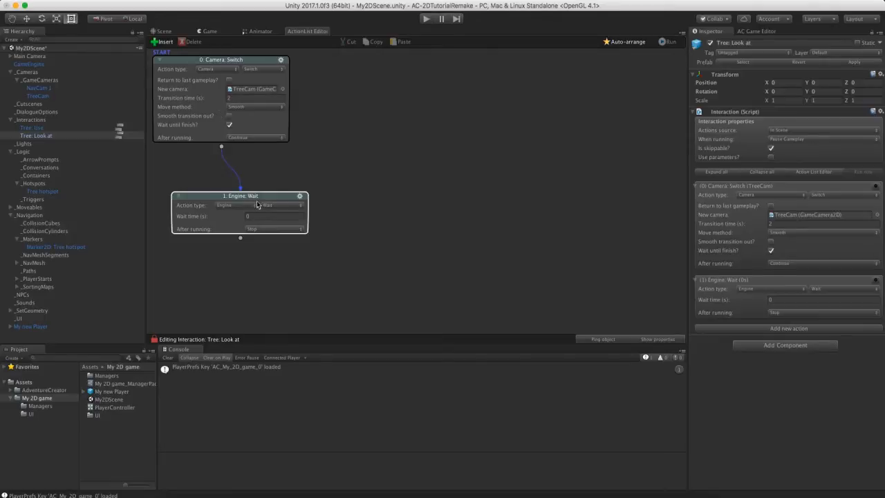
left_click_drag(262, 195, 253, 174)
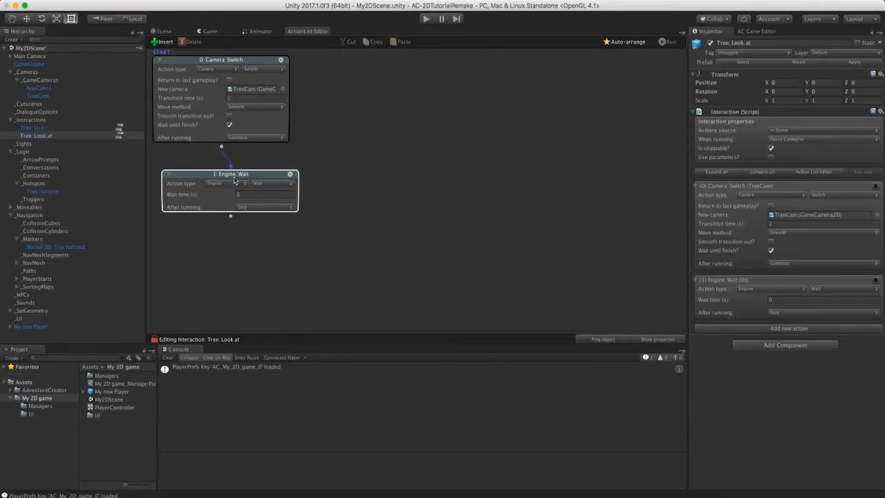
left_click(242, 194)
Add a Dialogue: Play speech action following the wait, as a player line reading "Wow, that's a tall tree!"
left_click_drag(231, 216, 233, 235)
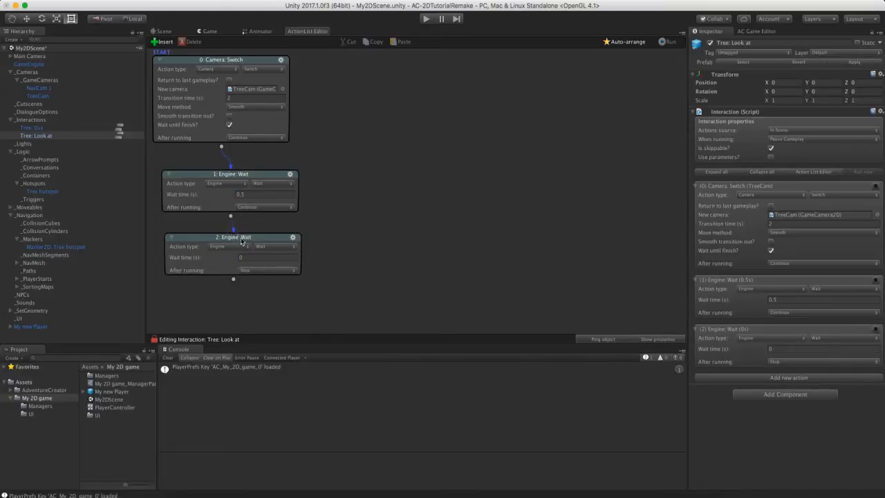
left_click(242, 240)
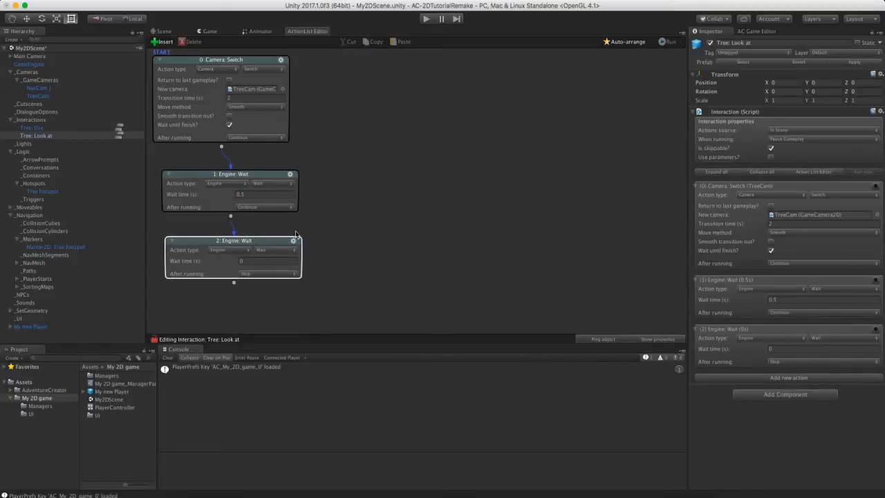
left_click(236, 251)
left_click(234, 242)
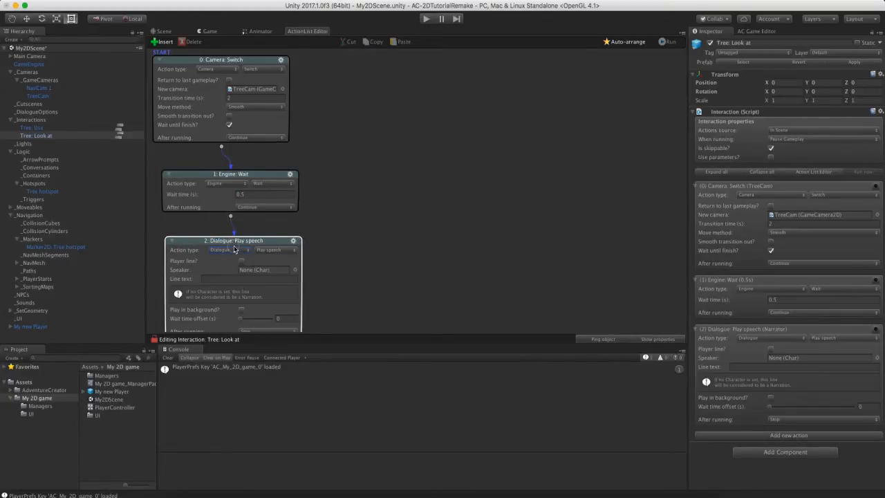
scroll(327, 207, "down", 3)
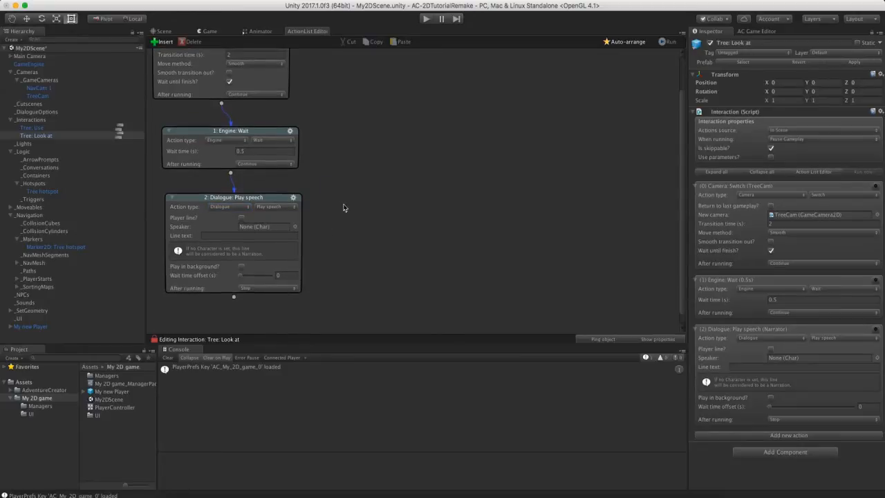
left_click(241, 218)
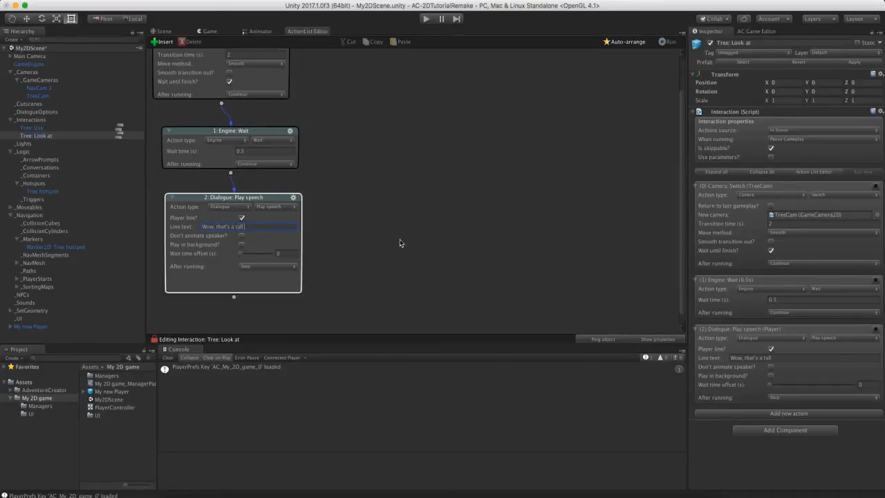
Add a Camera: Switch action following the speech, with Return to last gameplay enabled
left_click_drag(234, 297, 235, 309)
scroll(360, 265, "down", 2)
left_click(238, 265)
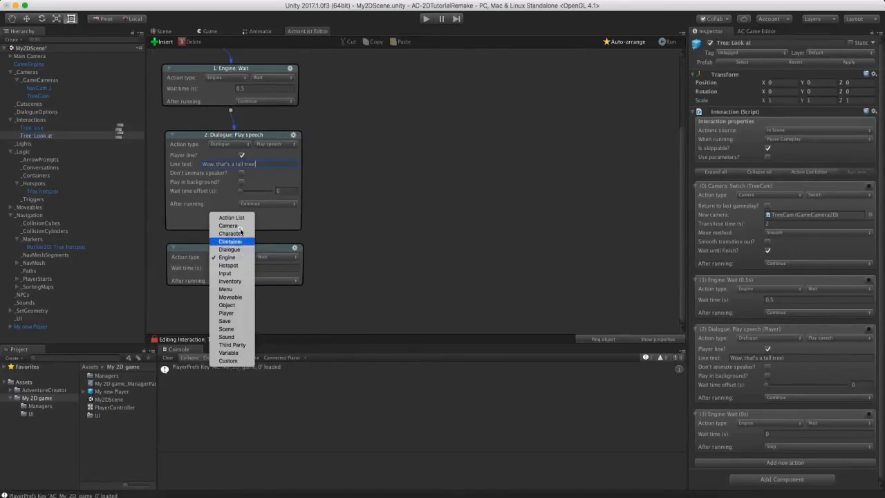
left_click(237, 224)
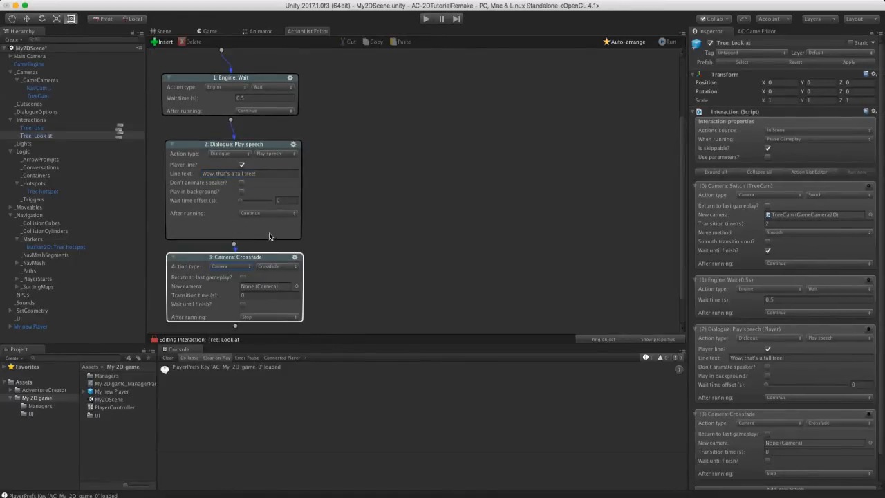
left_click(275, 266)
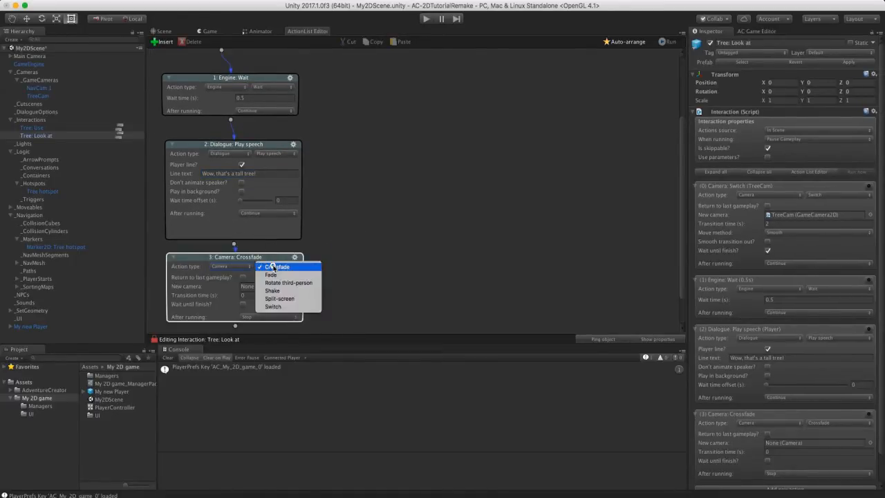
left_click(273, 306)
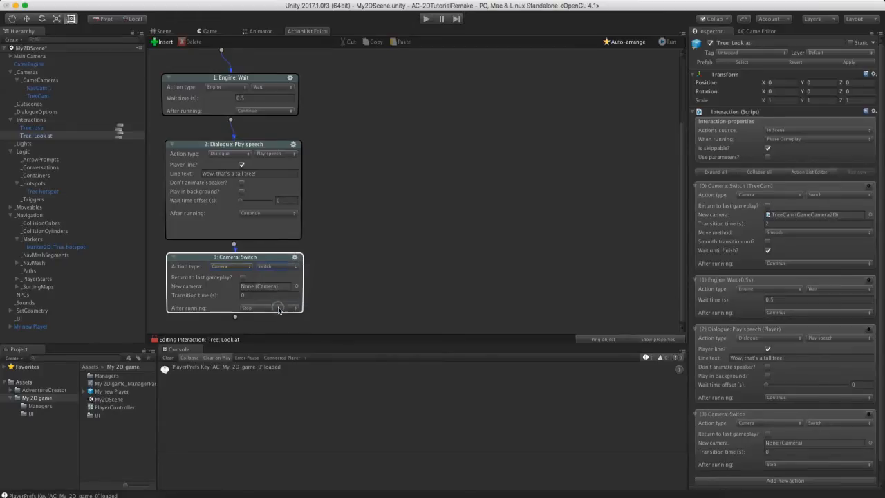
scroll(364, 204, "down", 2)
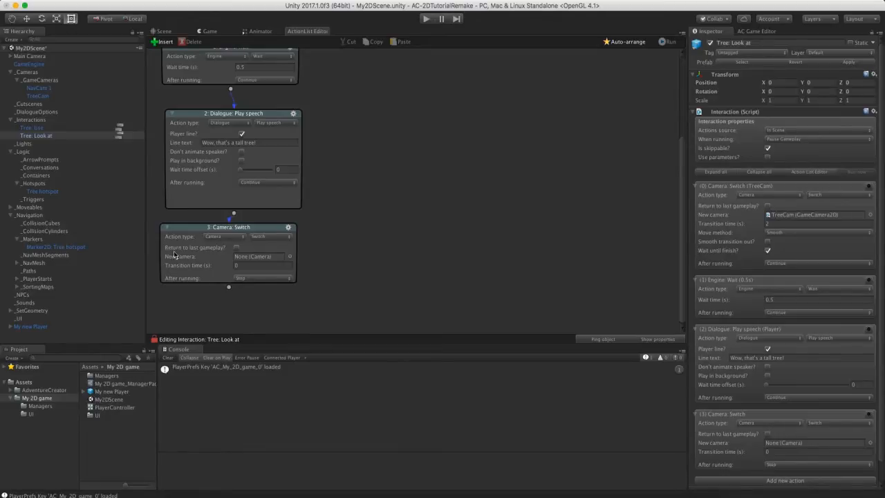
left_click(236, 247)
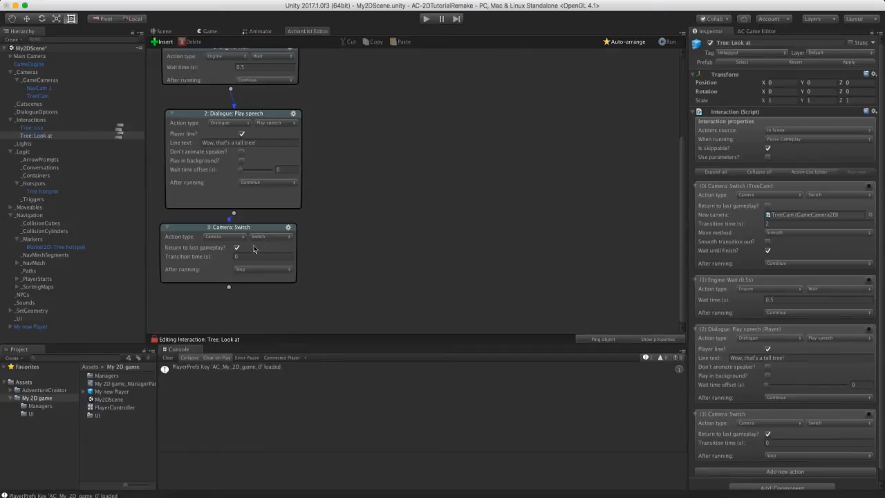
Run the game to test the Use and Look at interactions on the tree, and stop it
left_click(426, 19)
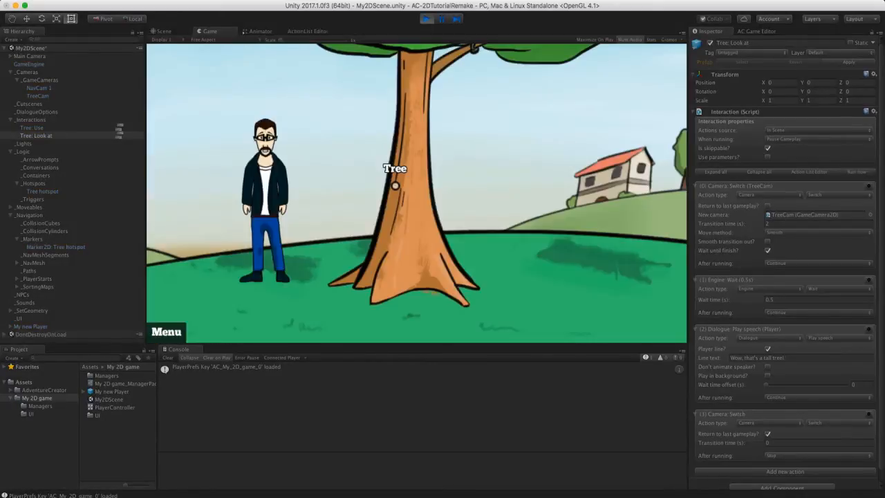
left_click(404, 187)
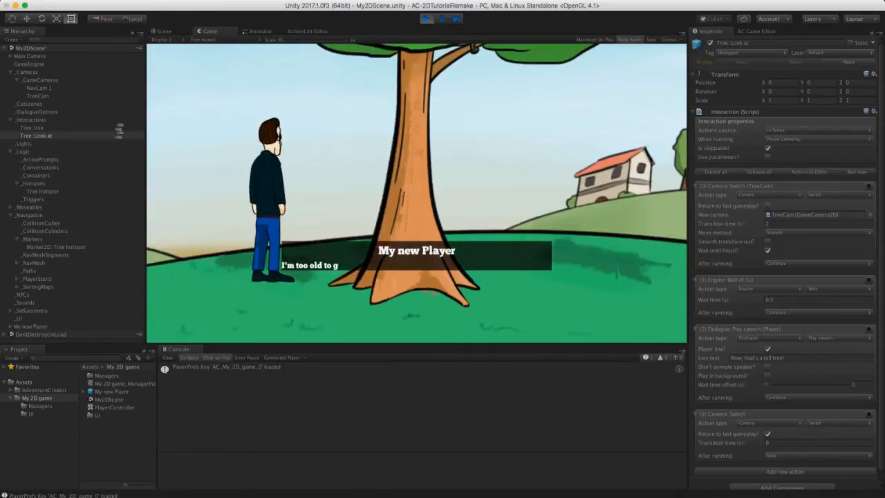
right_click(401, 194)
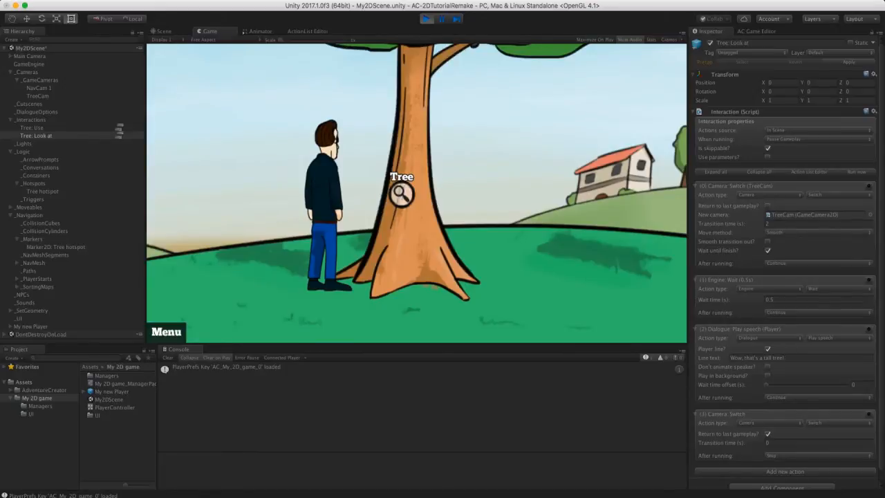
left_click(426, 19)
Give the final Camera: Switch action a 1-second Smooth transition with Wait until finish enabled
left_click(307, 31)
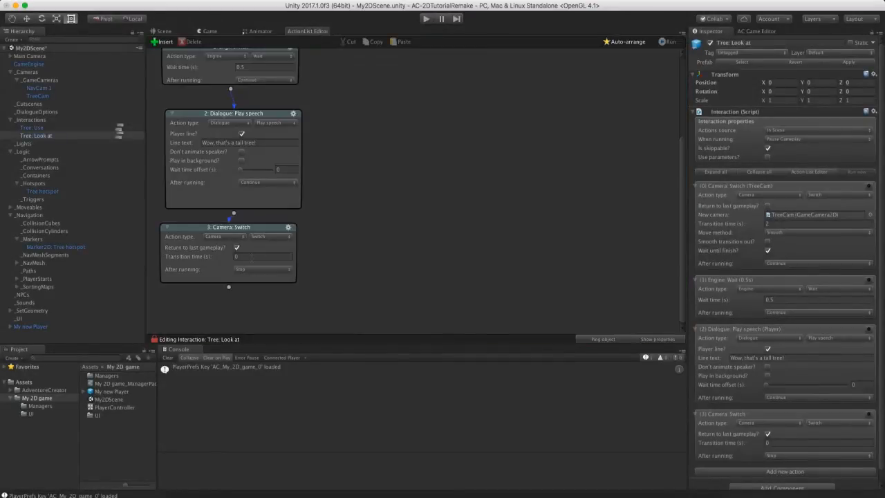
left_click(251, 256)
type("1")
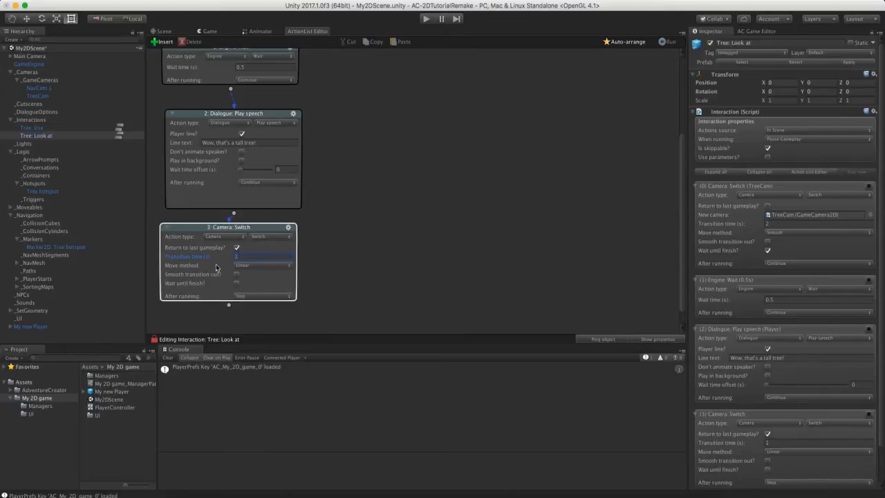
left_click(247, 266)
left_click(247, 271)
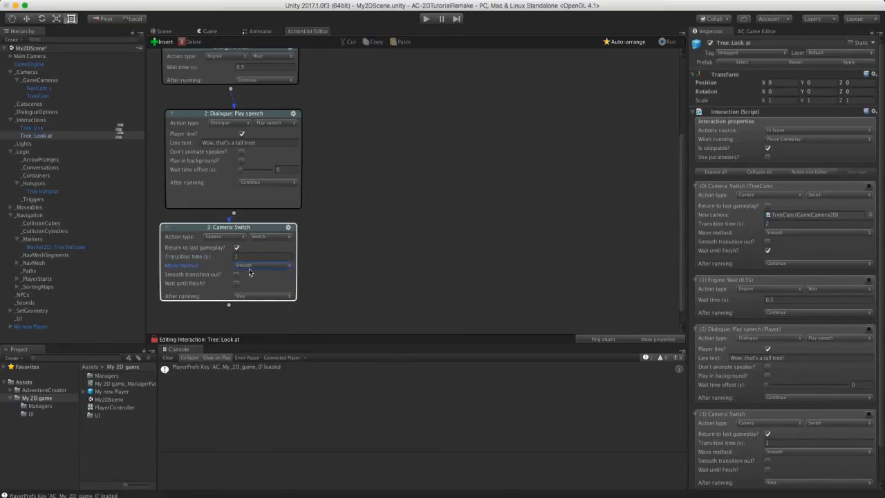
left_click(237, 283)
Run the game, test Look at on the tree with the smooth camera return, and cycle through the interaction cursors
left_click(426, 19)
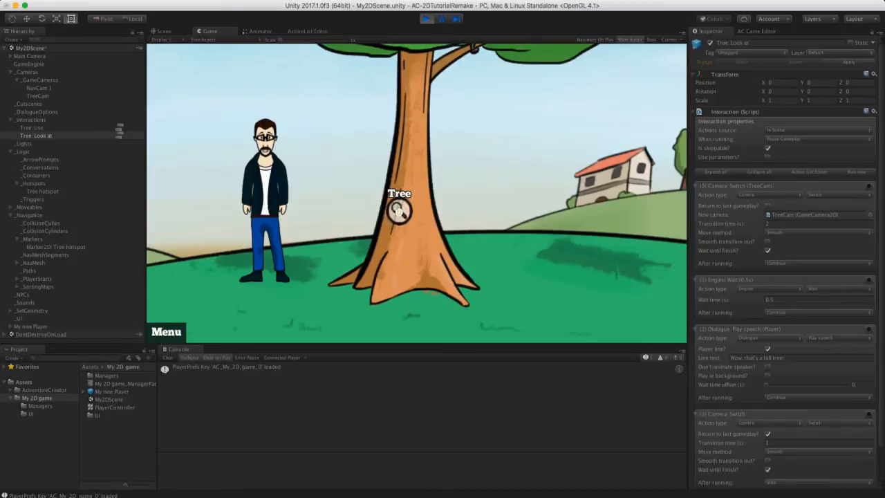
left_click(399, 210)
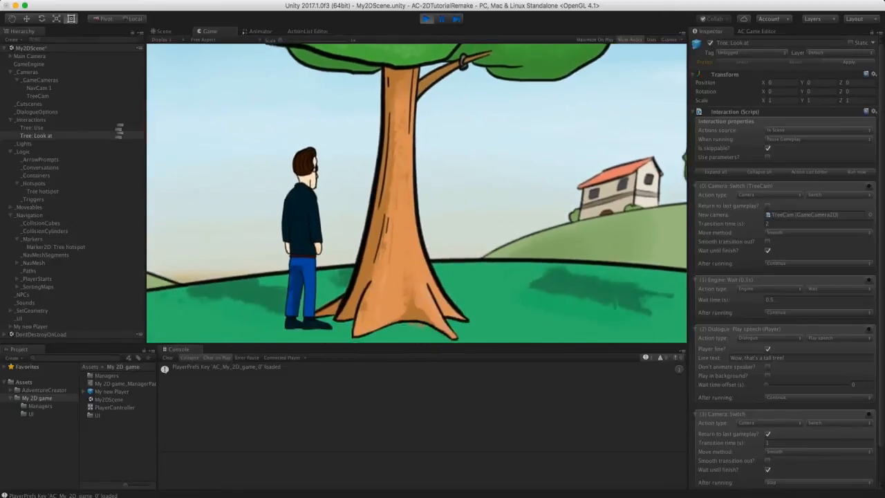
right_click(411, 198)
right_click(411, 199)
right_click(412, 198)
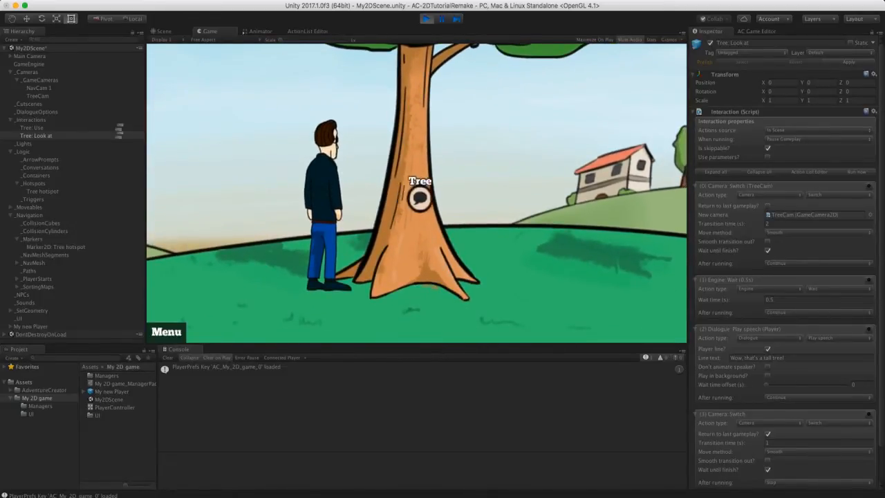
right_click(410, 188)
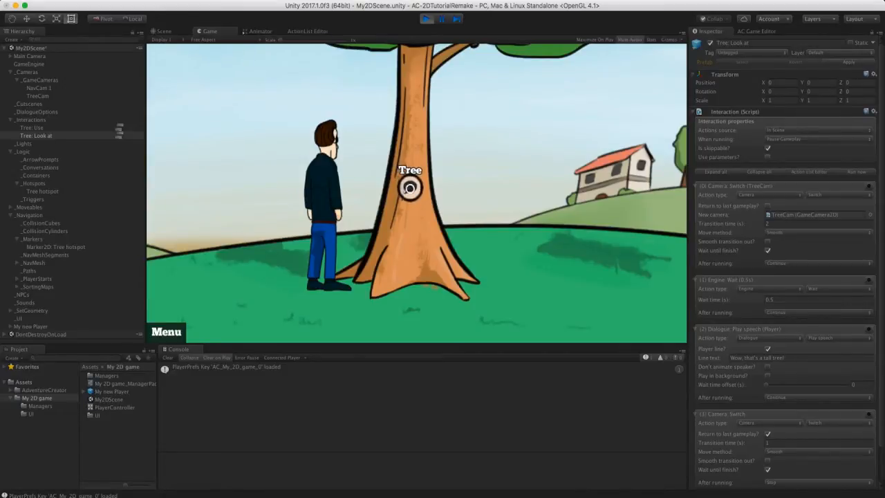
Cycle to the next interaction cursor over the tree, stop the game, and inspect the Tree hotspot's use interactions
right_click(410, 188)
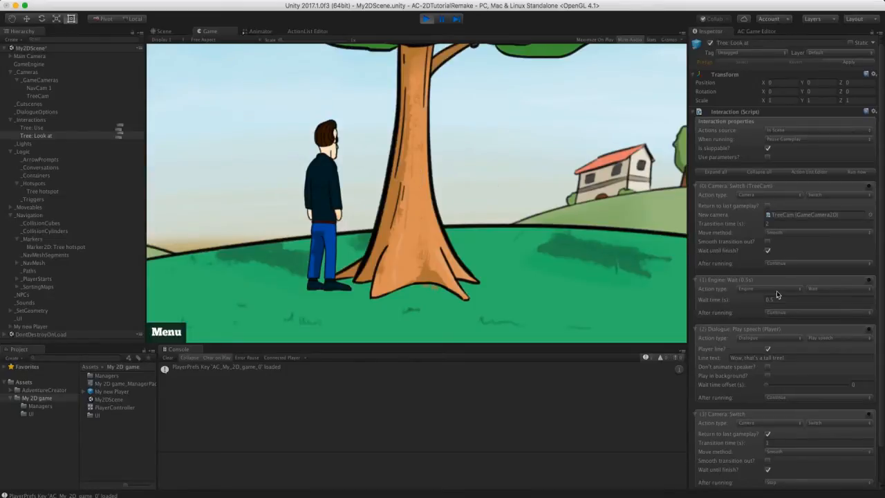
left_click(425, 19)
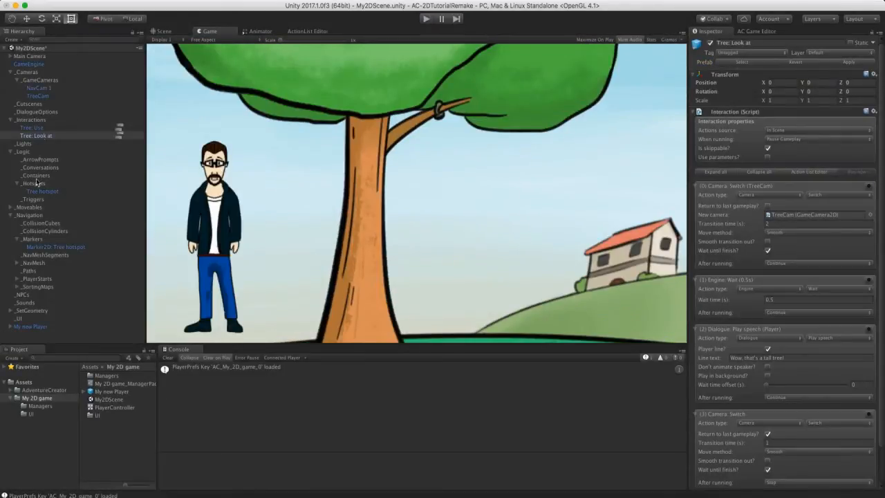
left_click(40, 191)
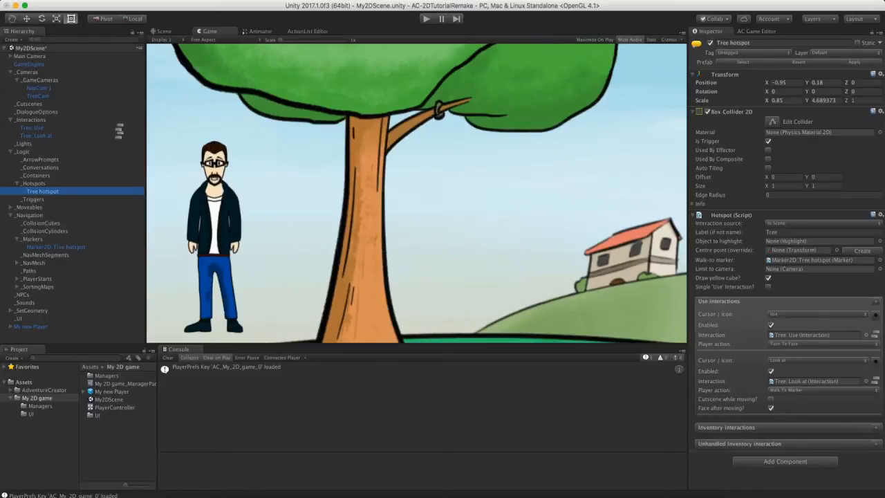
Create an unhandled interaction ActionList asset for the Talk to icon in the Cursor manager and locate it in the project
left_click(748, 33)
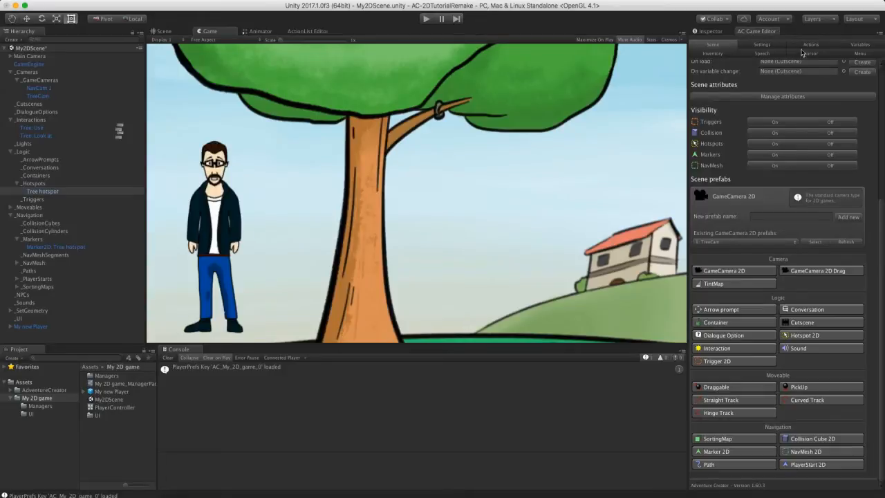
left_click(803, 53)
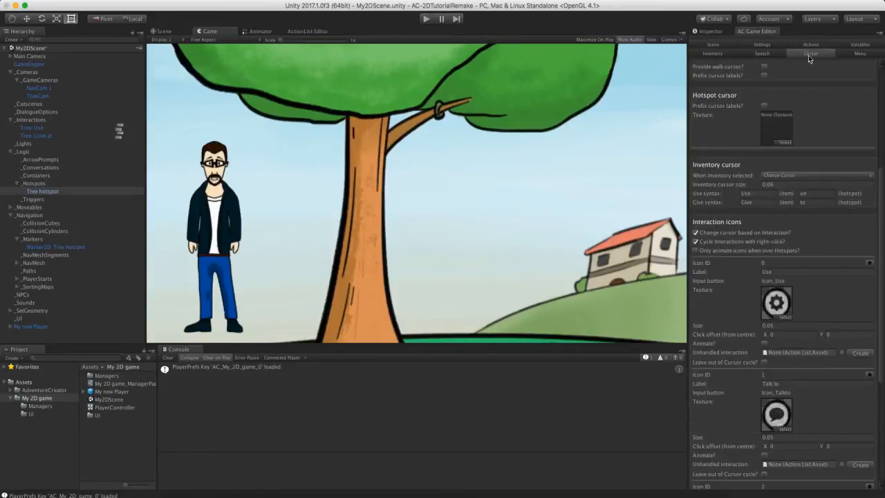
left_click_drag(883, 186, 881, 254)
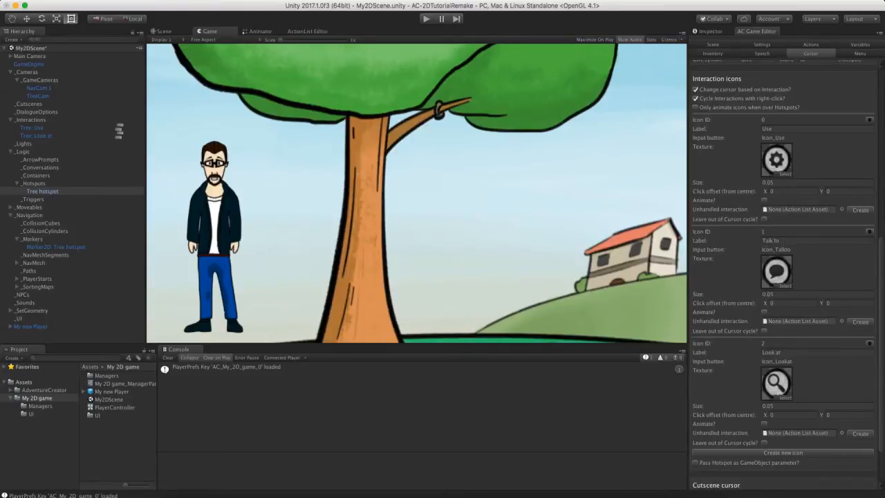
left_click(858, 325)
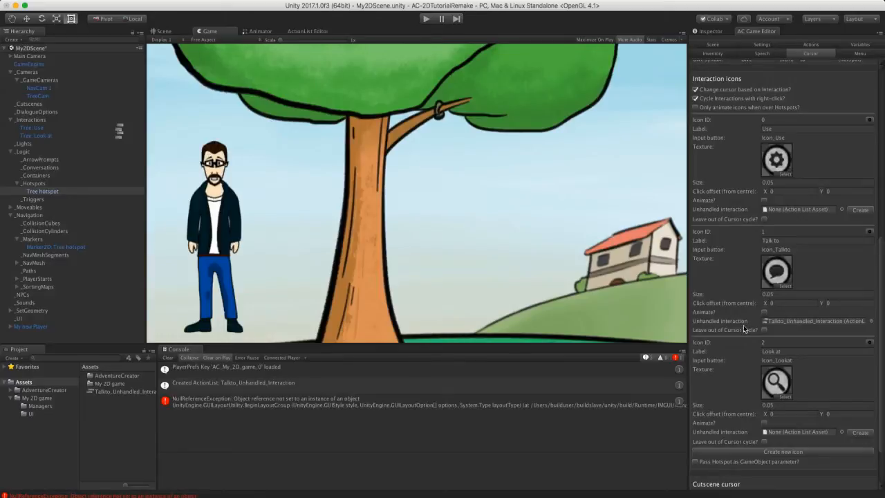
left_click(781, 323)
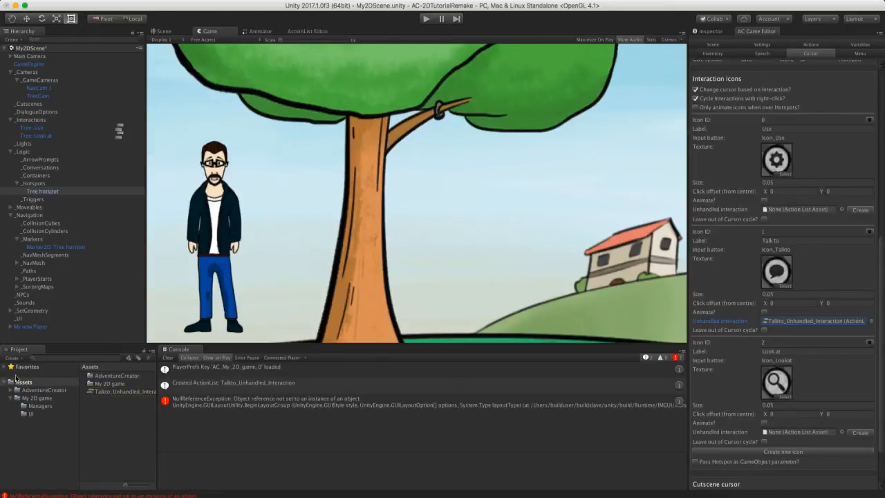
Create a folder named ActionLists inside the My 2D game folder
left_click(33, 398)
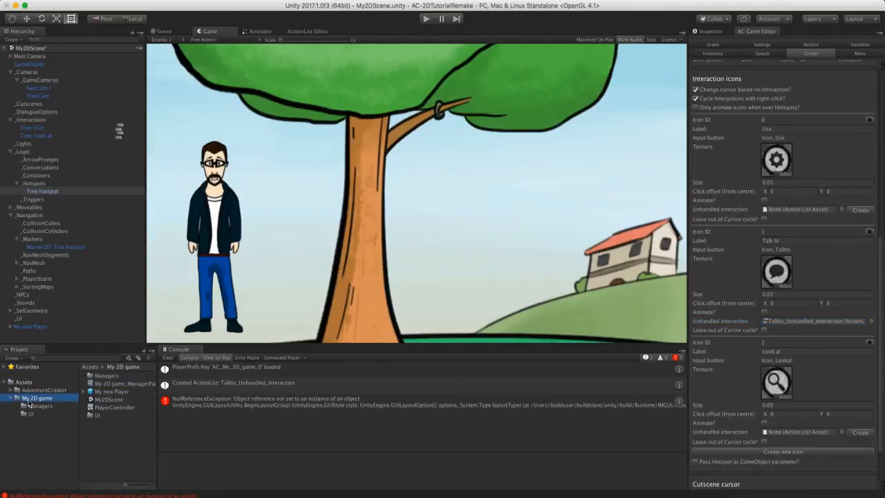
right_click(29, 404)
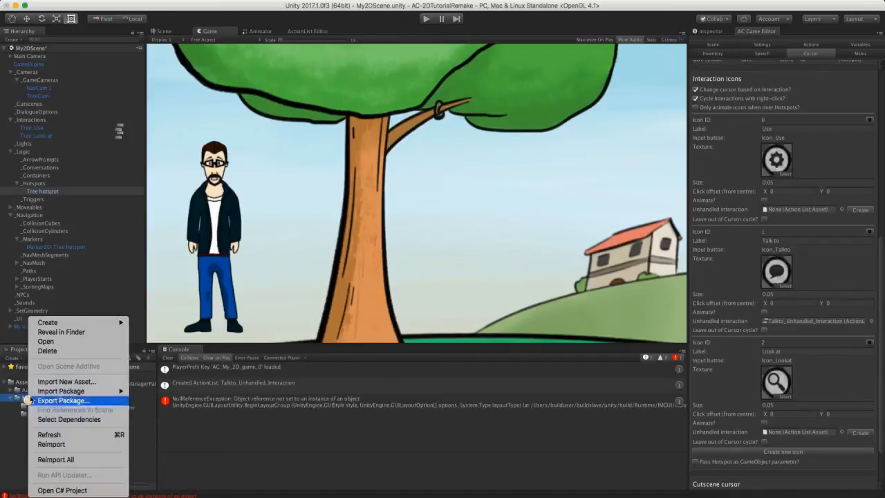
mouse_move(95, 322)
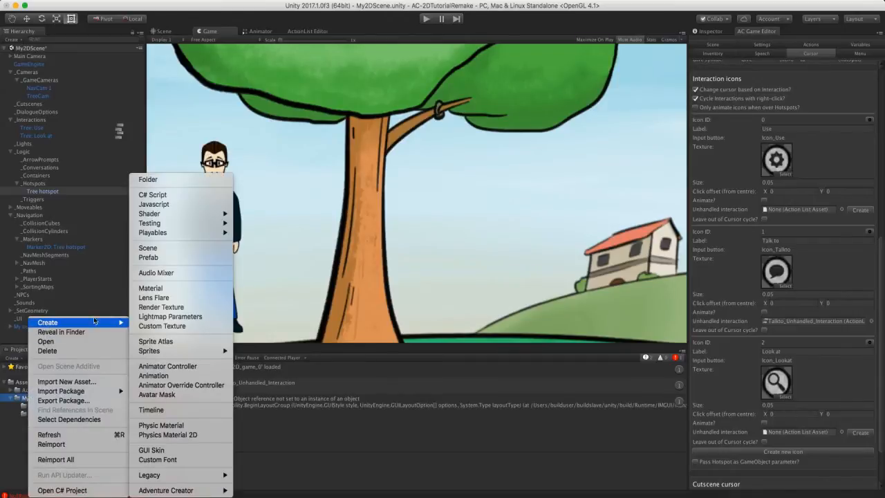
left_click(156, 182)
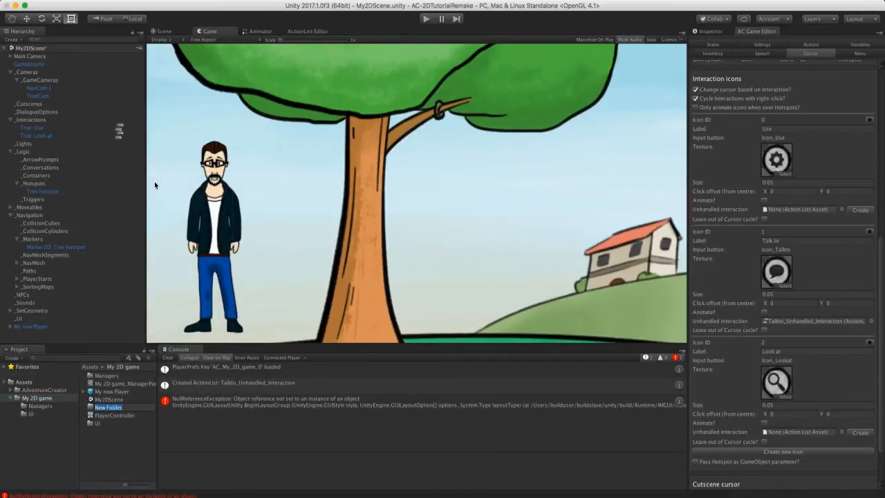
type("ActionLists")
key("Return")
Move the Talkto_Unhandled_Interaction asset into the ActionLists folder and widen the project view to fit its name
left_click(25, 382)
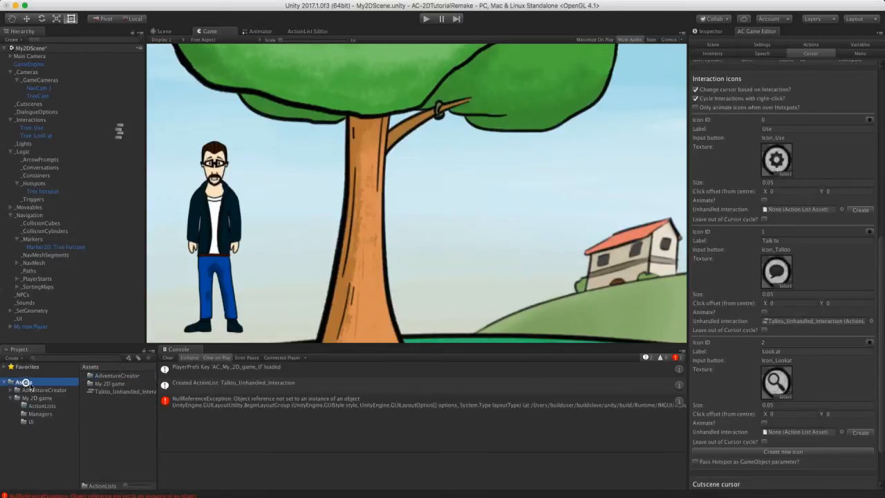
left_click(105, 392)
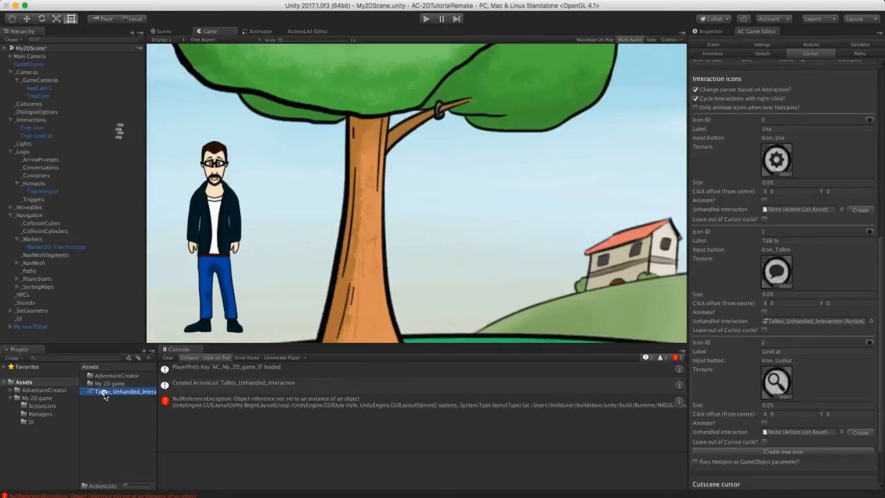
left_click_drag(105, 394, 58, 410)
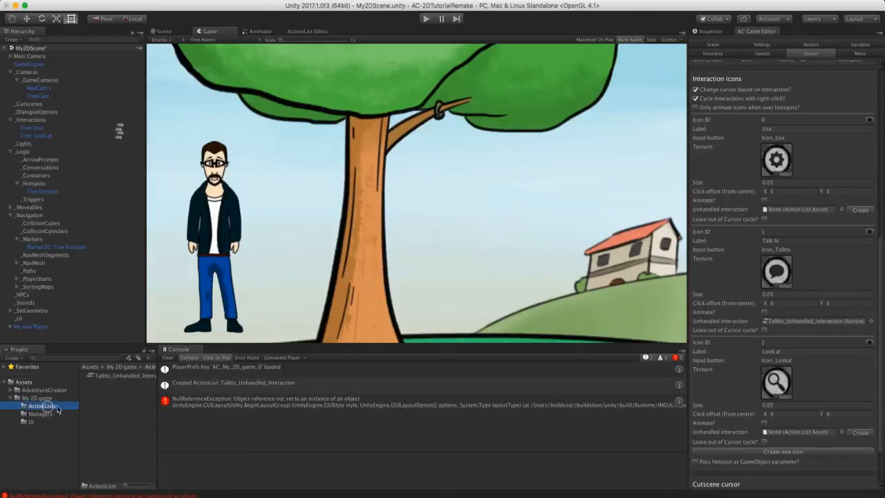
left_click_drag(157, 401, 181, 401)
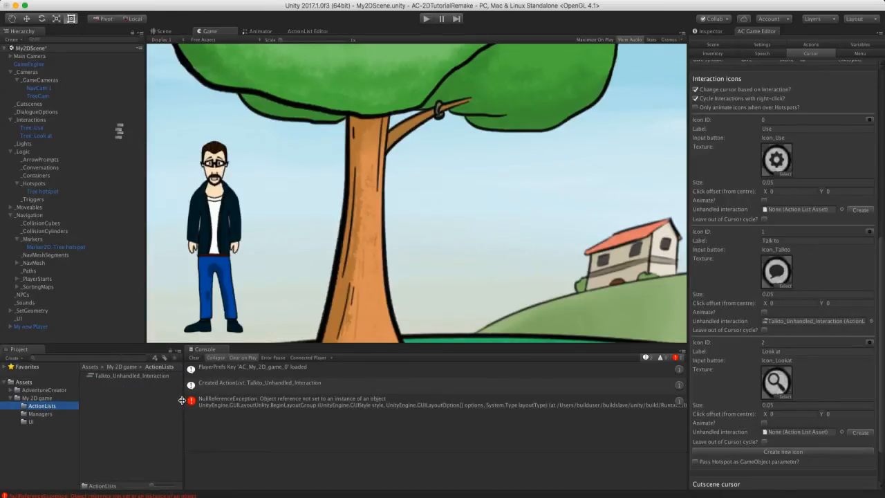
Make the first action of Talkto_Unhandled_Interaction a Dialogue: Play speech player line reading "I can't speak to that"
double_click(112, 381)
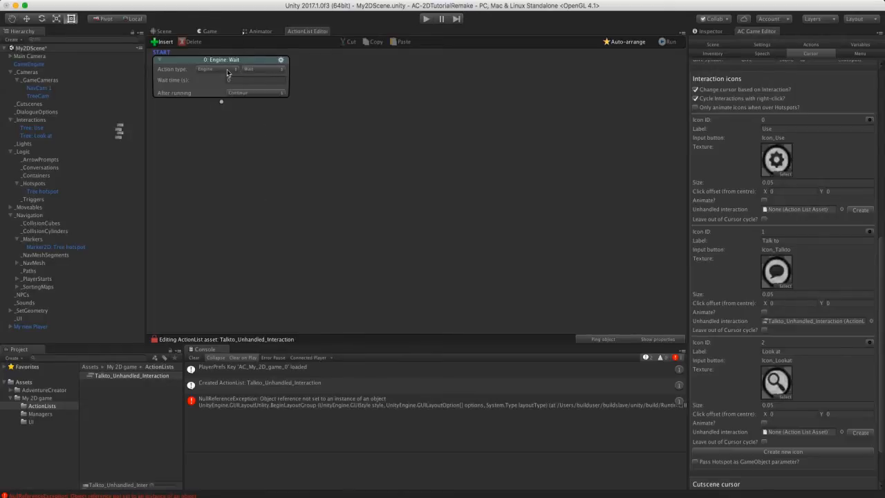
left_click(228, 69)
left_click(224, 61)
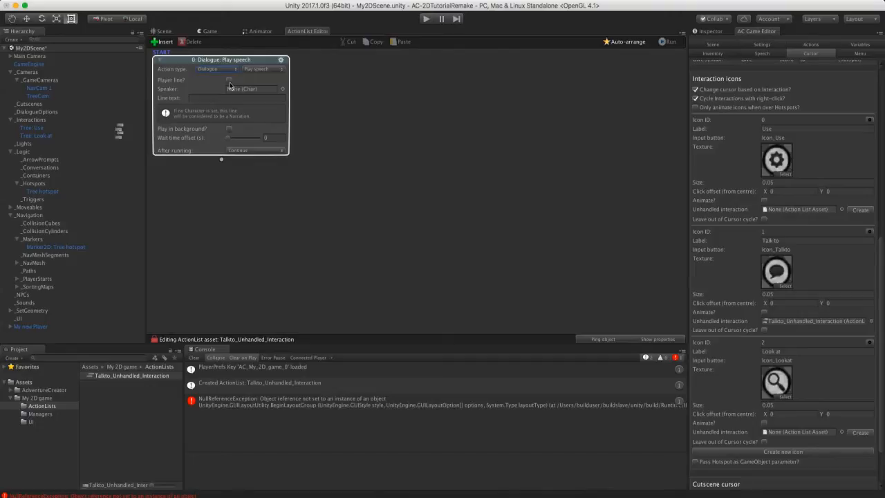
left_click(229, 82)
left_click(205, 89)
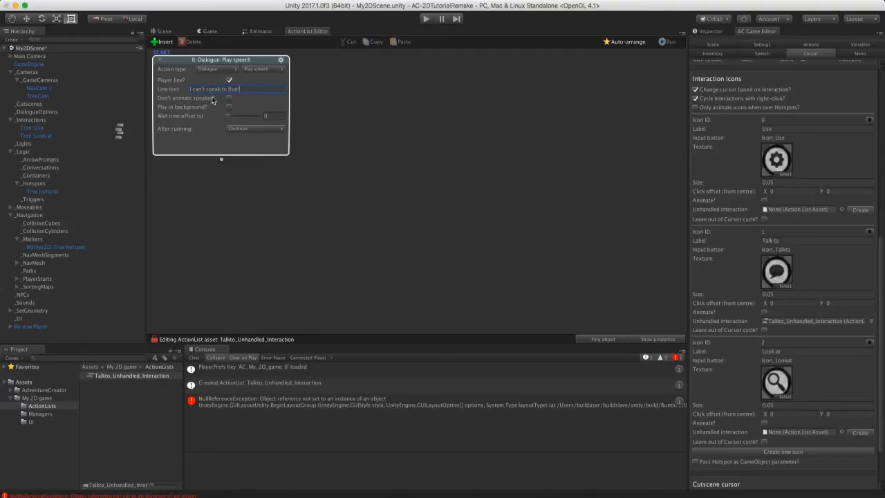
Run the game and test the Talk to interaction on the tree
key("super+p")
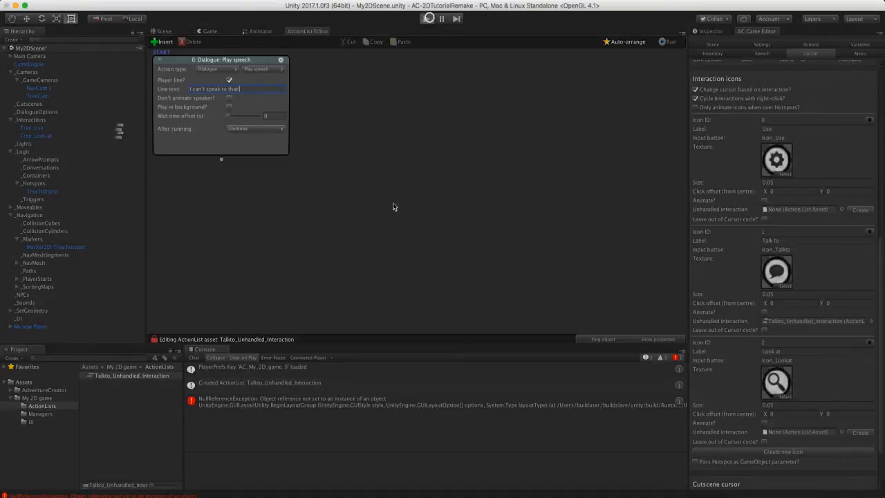
right_click(404, 191)
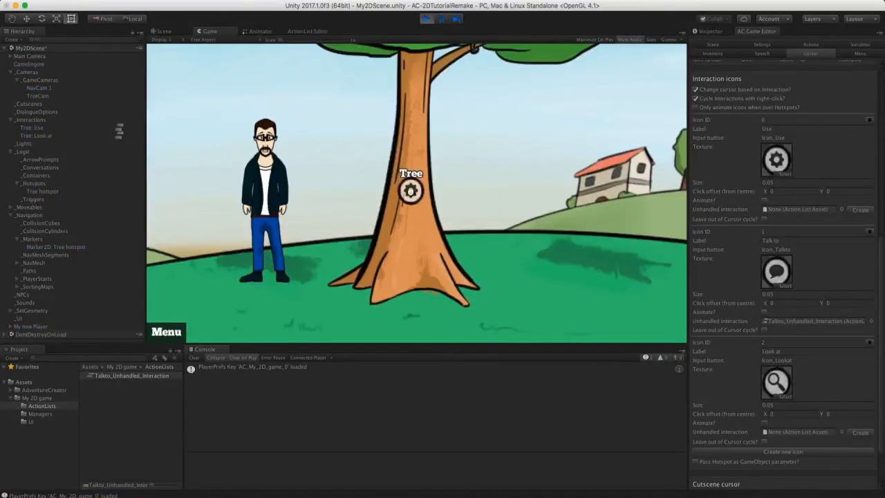
left_click(409, 192)
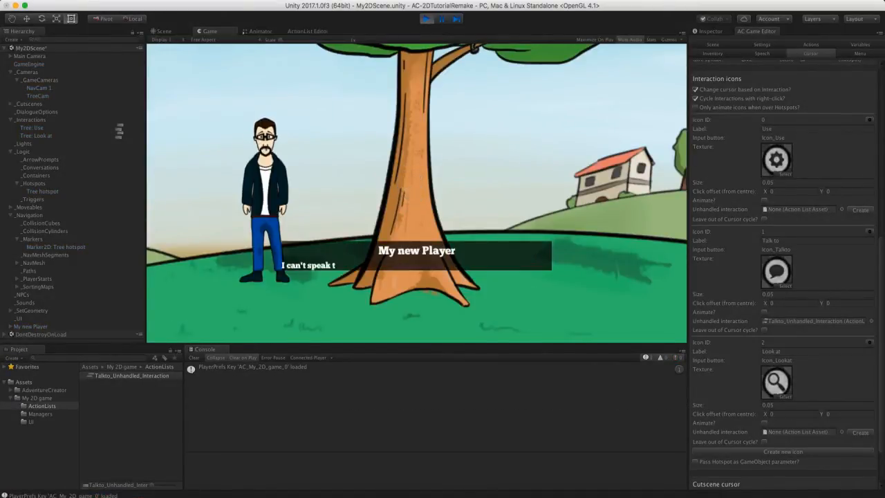
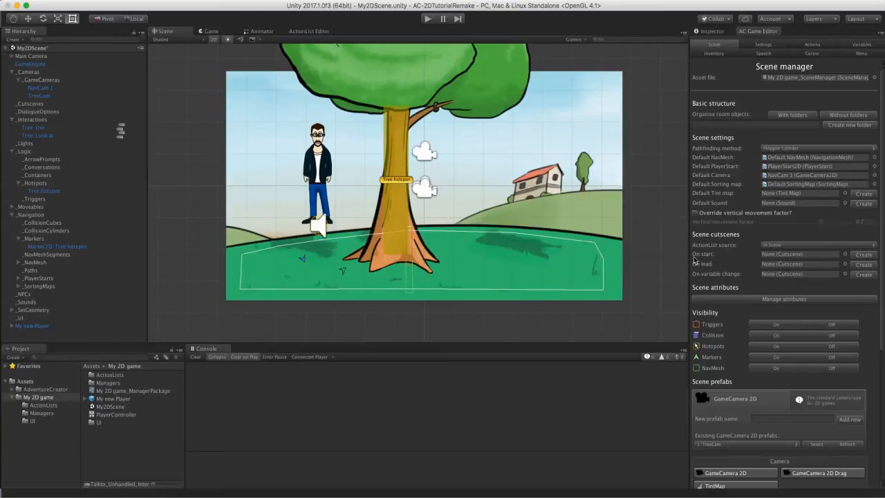
Create an On start cutscene for the scene and open its action list
left_click(863, 254)
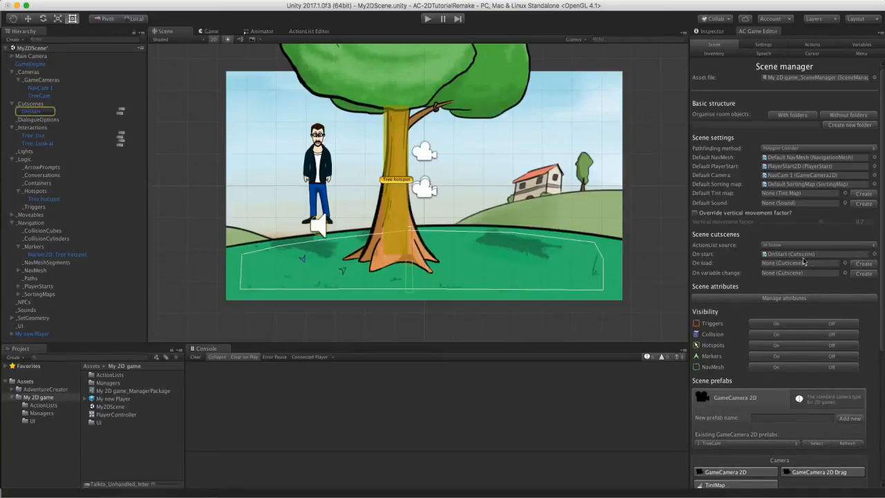
left_click(775, 256)
left_click(121, 112)
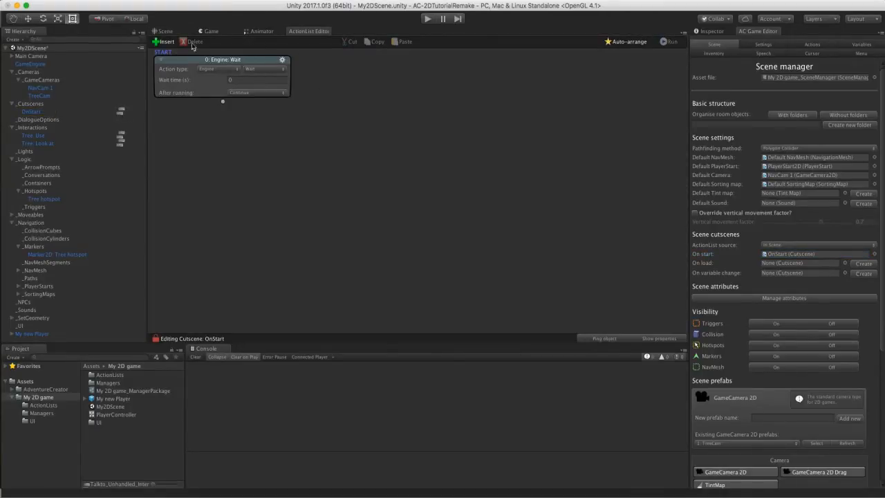
left_click(164, 31)
middle_click_drag(383, 158, 388, 160)
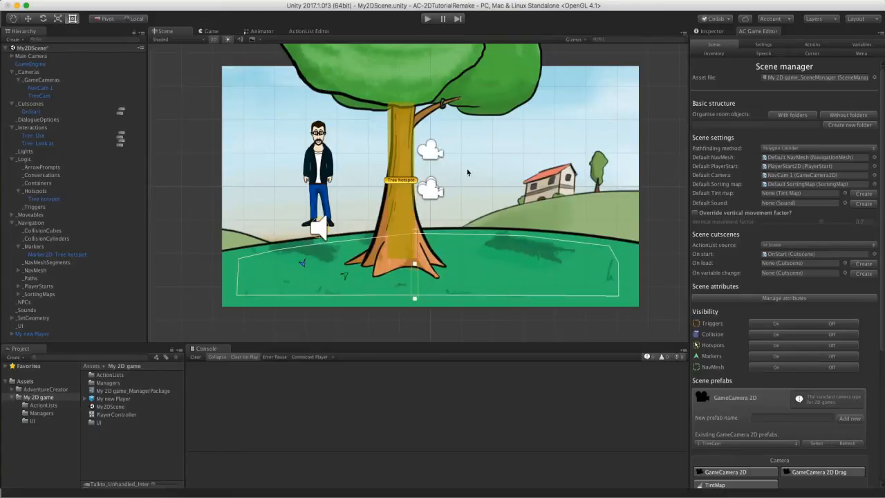
middle_click_drag(454, 179, 474, 164)
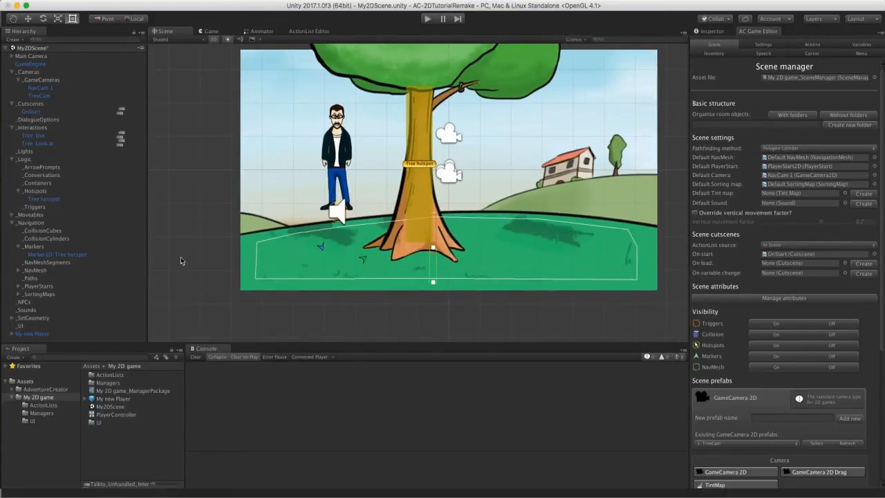
Change the OnStart cutscene's first action to Object: Teleport with Is Player enabled
left_click(51, 112)
left_click(120, 113)
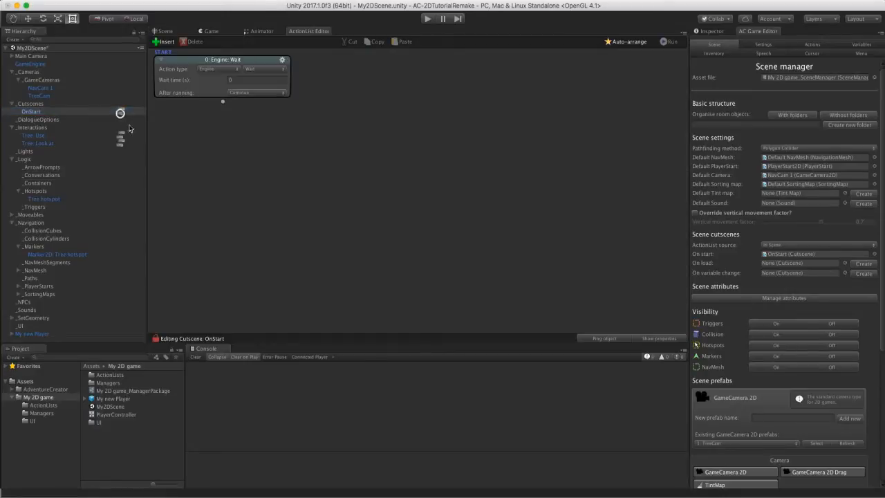
left_click(220, 69)
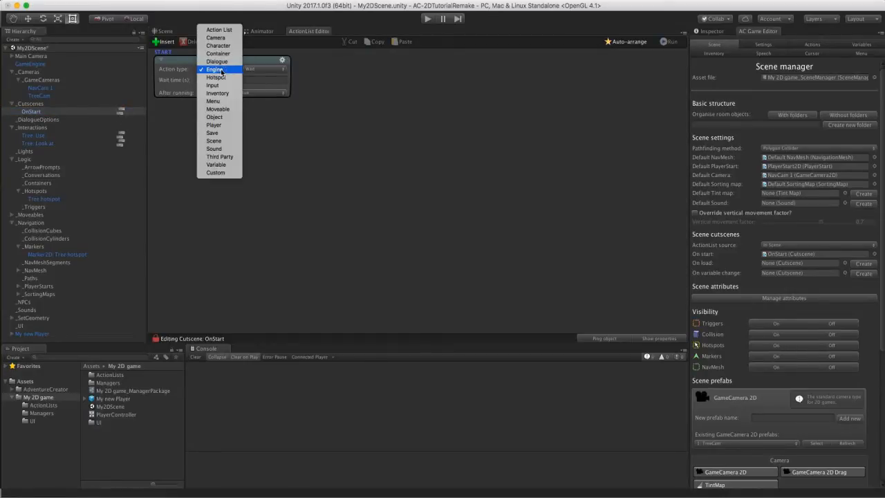
left_click(216, 117)
left_click(255, 68)
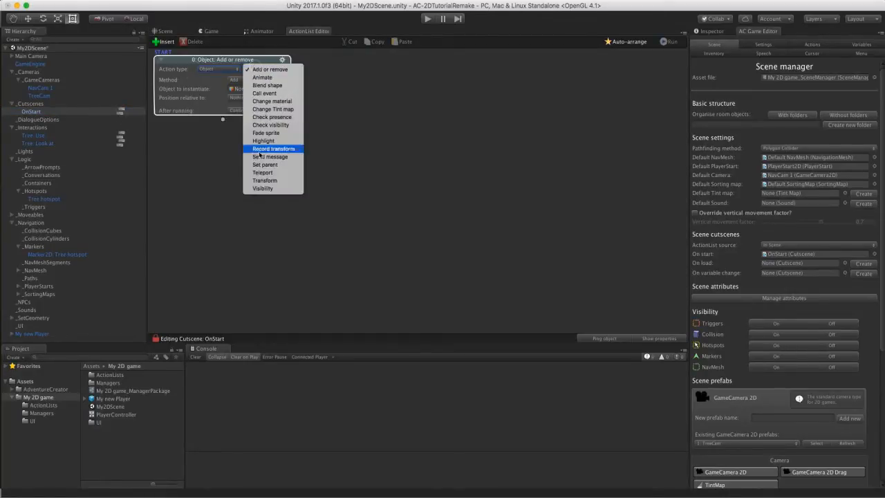
left_click(260, 178)
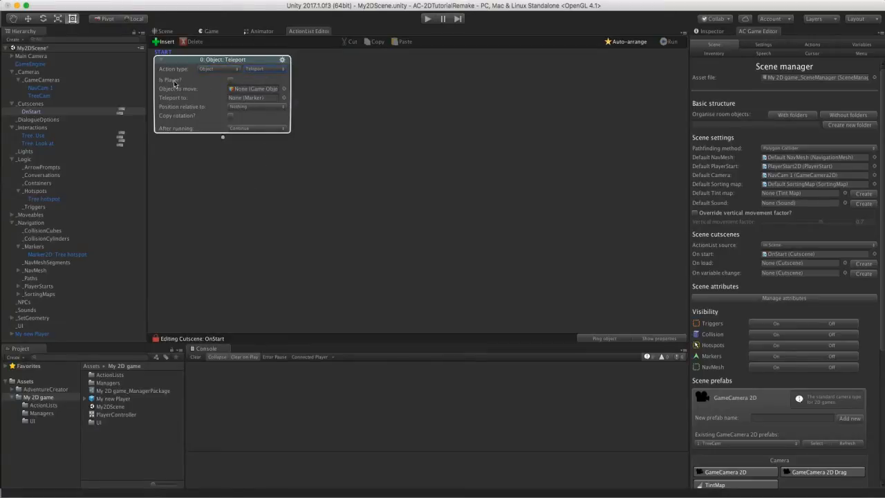
left_click(230, 80)
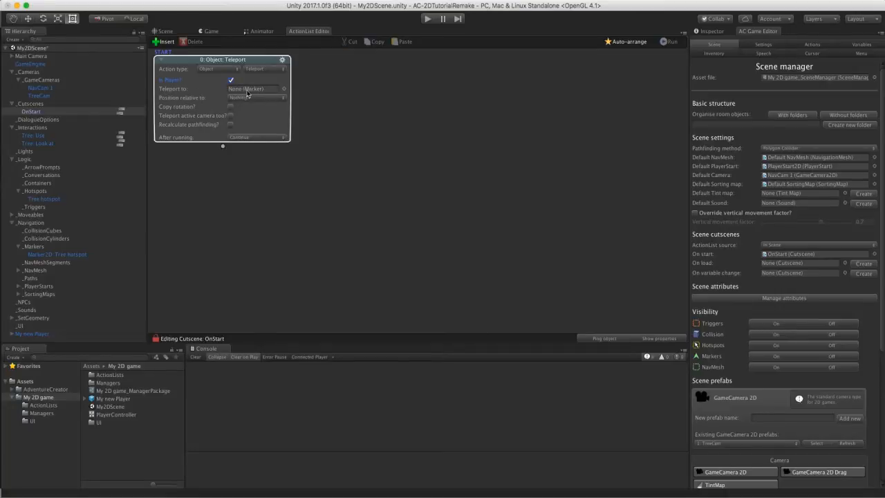
Add a Marker 2D to the scene and rename it Marker2D Off-screen
left_click(165, 31)
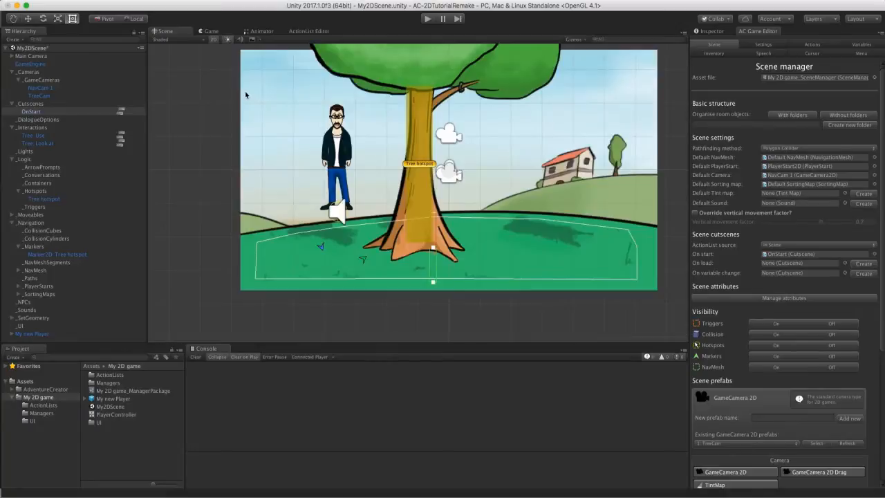
scroll(366, 263, "up", 5)
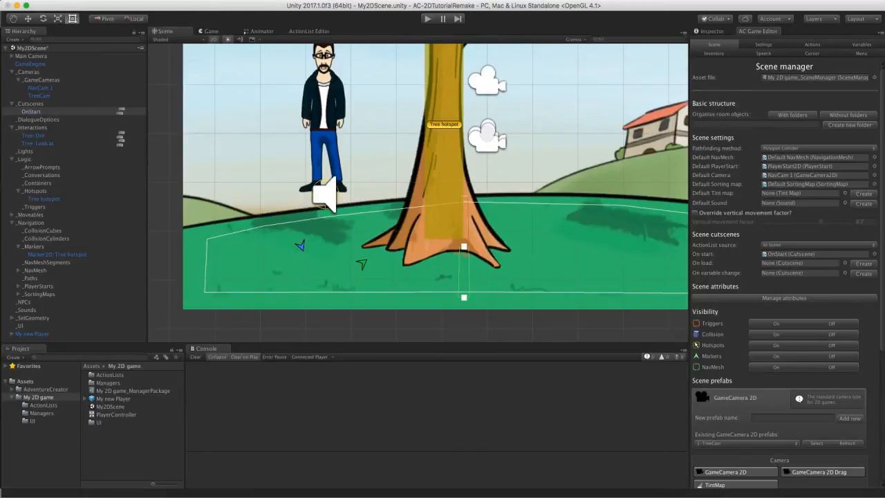
scroll(726, 151, "down", 6)
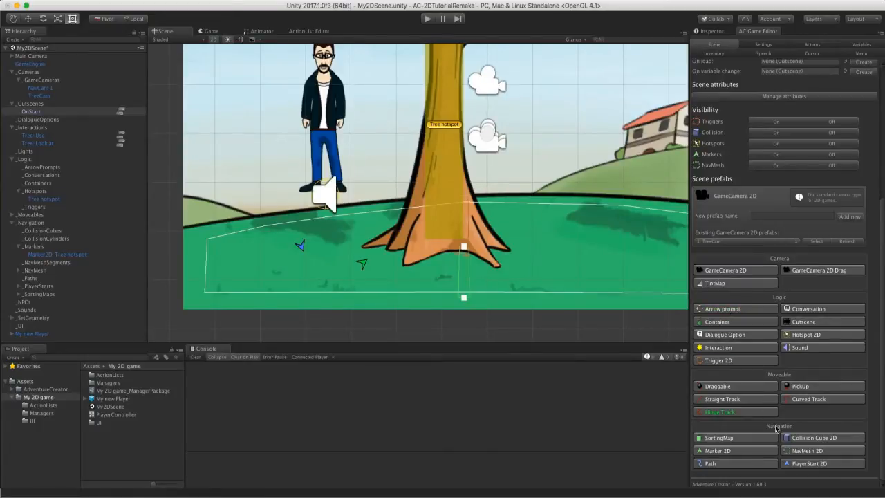
left_click(718, 453)
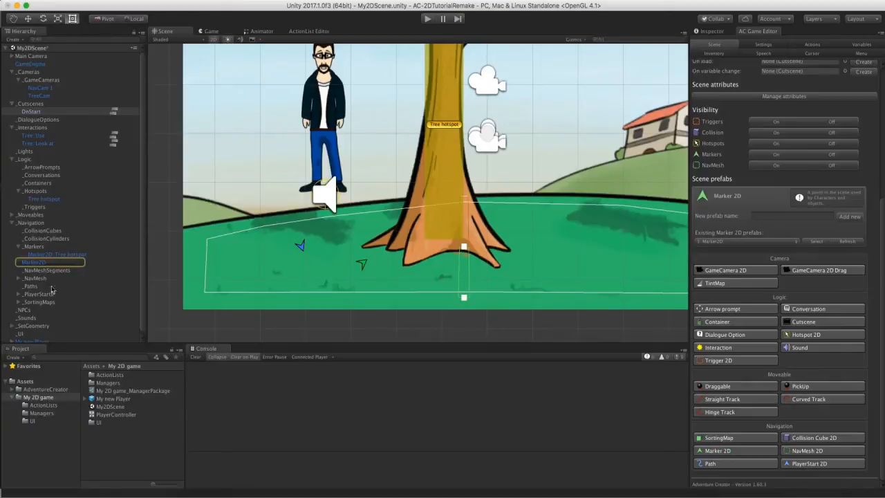
left_click(45, 263)
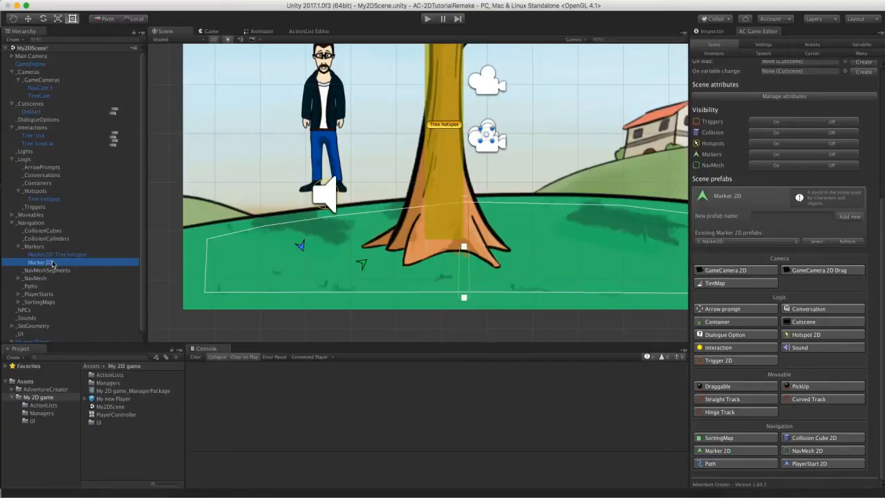
key("Return")
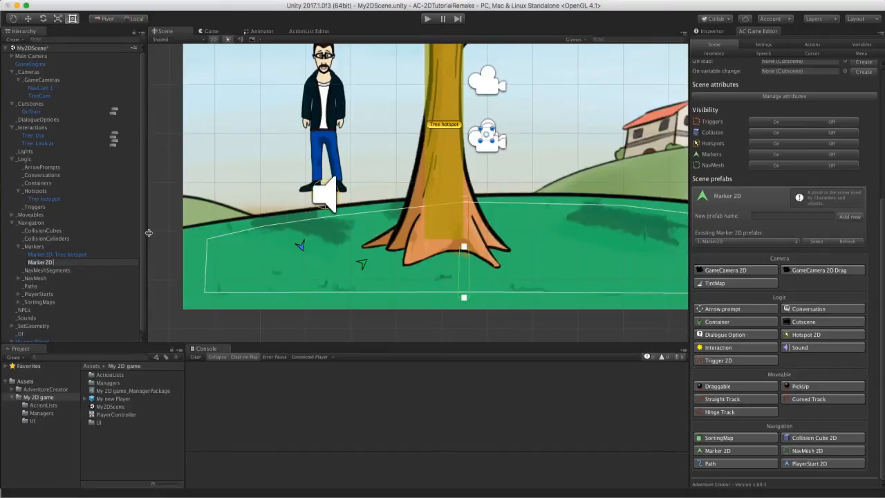
type("Off-screen")
key("Return")
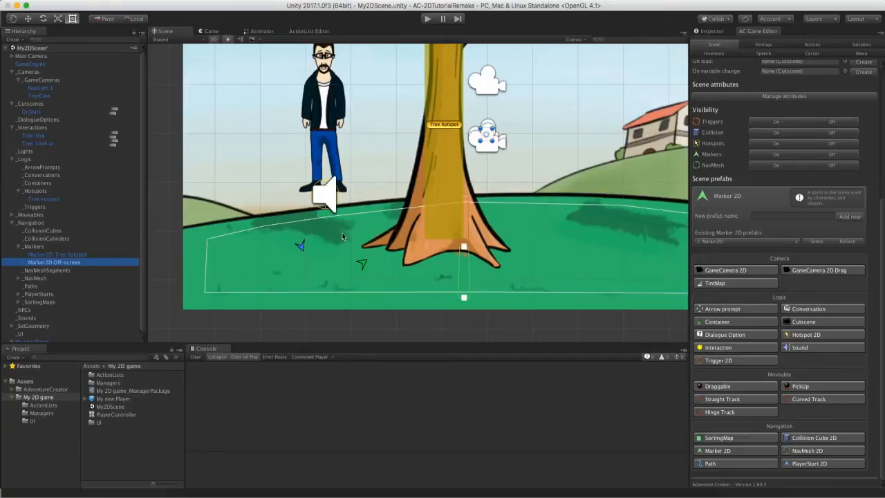
Move the Marker2D Off-screen marker outside the background's left edge, at about ground level
left_click(32, 21)
left_click_drag(490, 130, 361, 211)
middle_click_drag(394, 188, 482, 162)
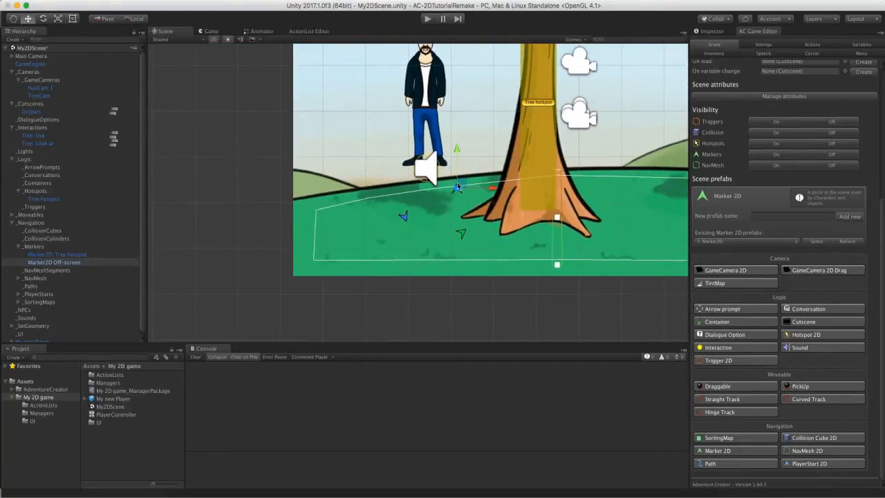
left_click_drag(457, 185, 291, 229)
mouse_move(337, 210)
middle_mouse_down()
mouse_move(352, 197)
mouse_move(396, 195)
middle_mouse_up()
left_click_drag(359, 210, 280, 228)
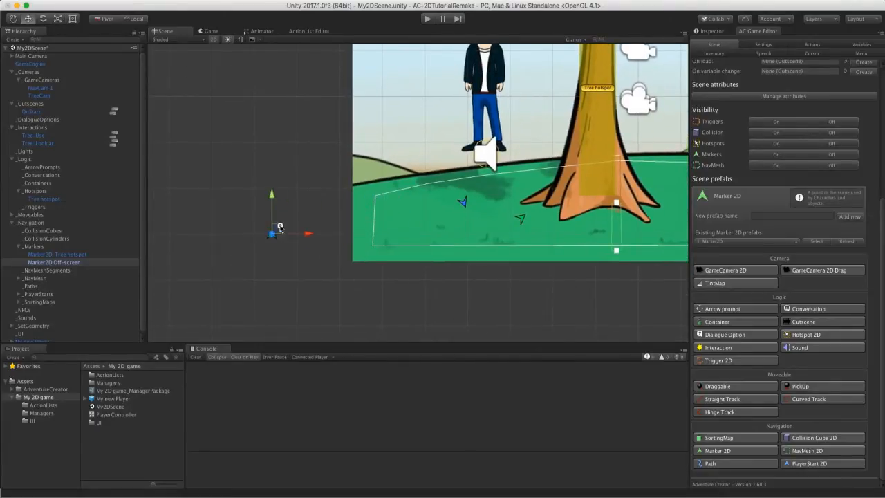
left_click(43, 19)
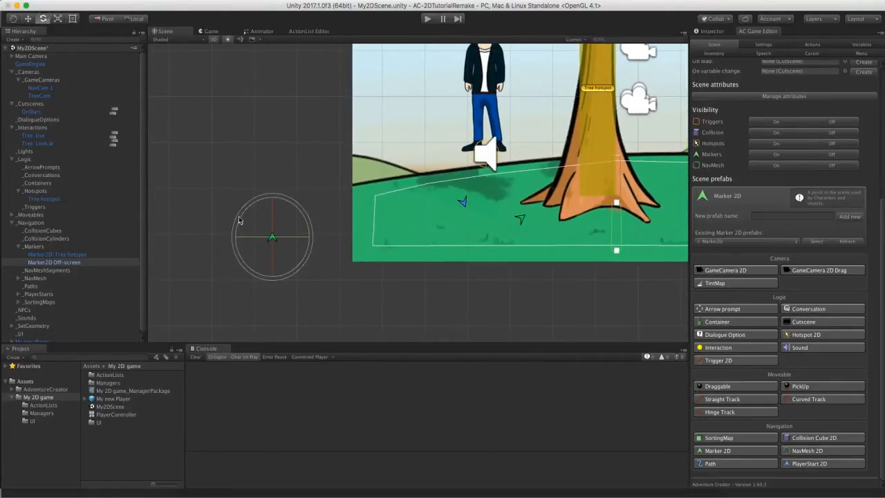
left_click(28, 19)
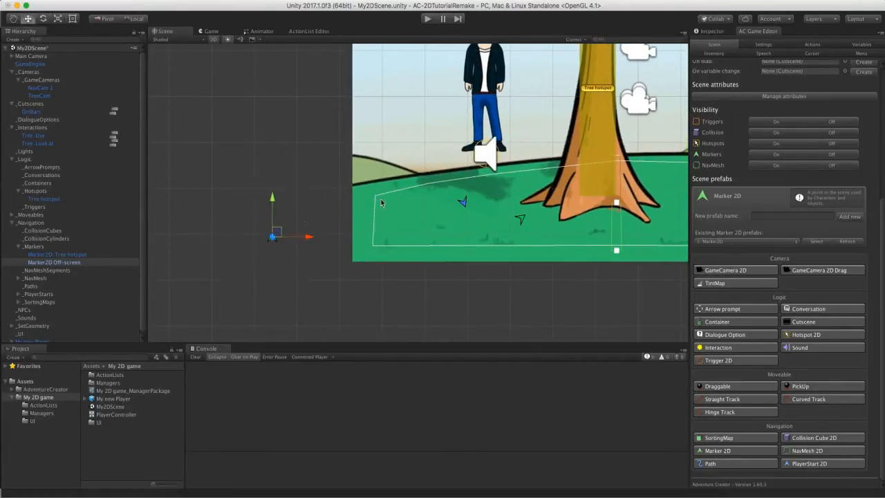
Assign Marker2D Off-screen as the Teleport to target of the OnStart cutscene's Object: Teleport action
middle_click_drag(381, 202, 336, 252)
left_click(306, 32)
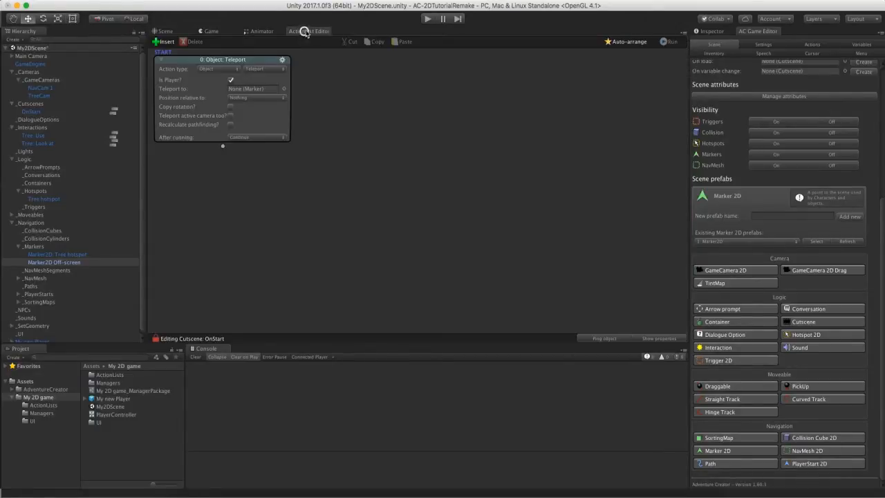
left_click_drag(51, 262, 267, 89)
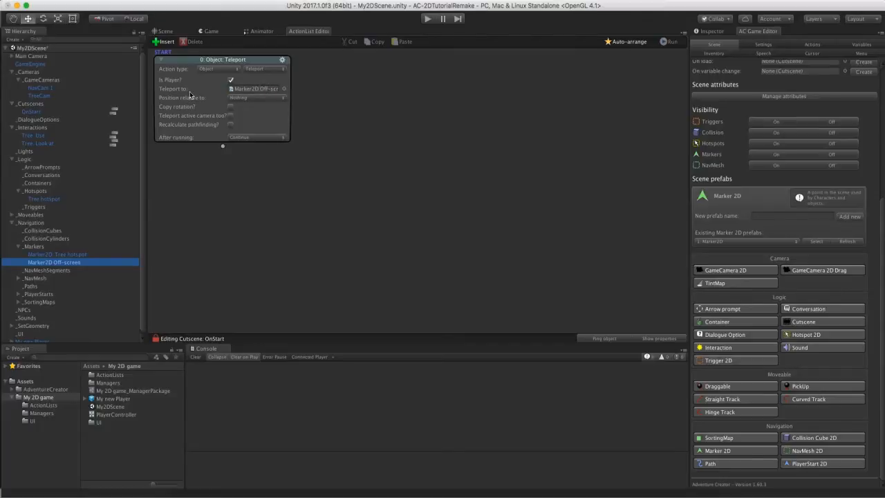
Add a Character: Move to point action after the Teleport action, with Is Player enabled
left_click_drag(223, 147, 223, 168)
left_click(220, 178)
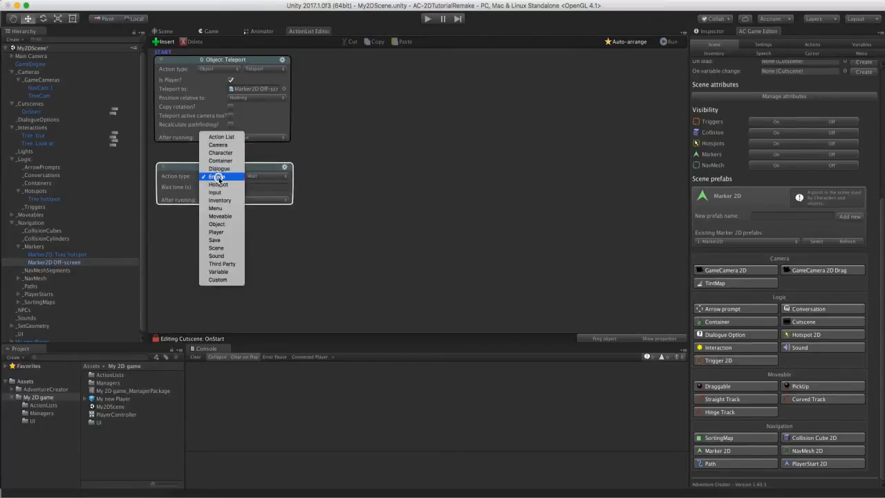
left_click(220, 156)
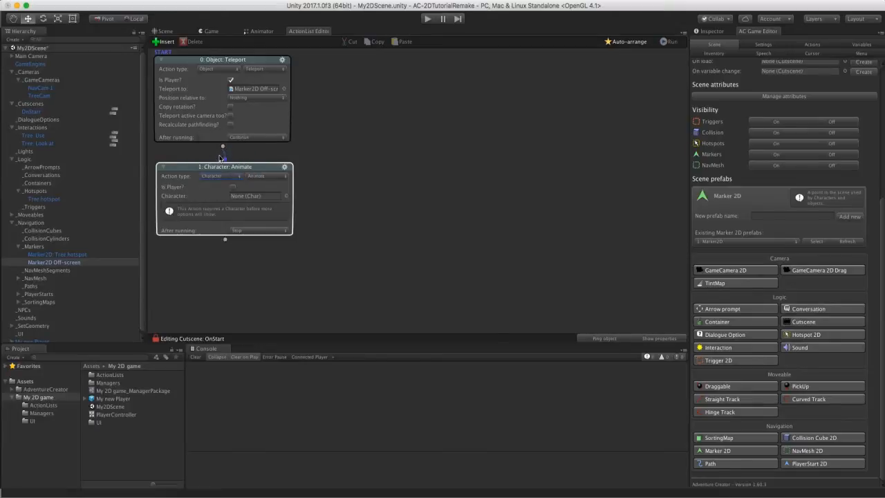
left_click(255, 176)
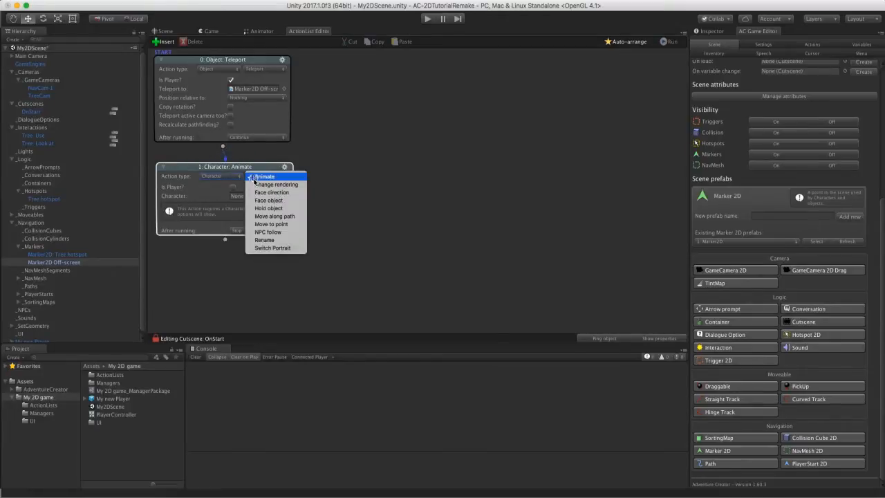
left_click(269, 225)
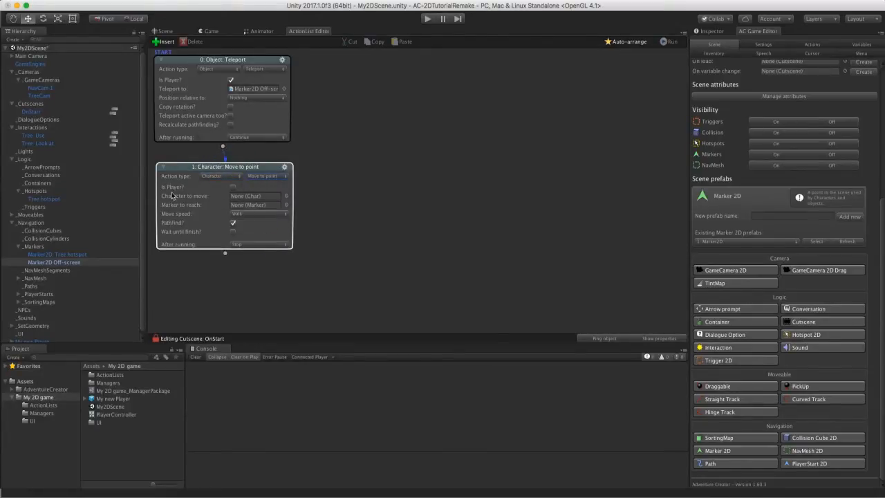
left_click(233, 187)
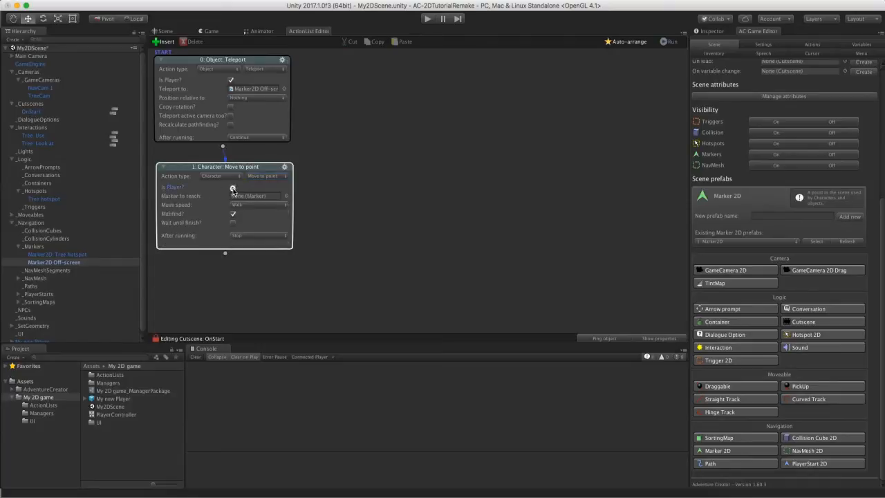
Set the Move to point action's Marker to reach to PlayerStart2D
left_click(169, 31)
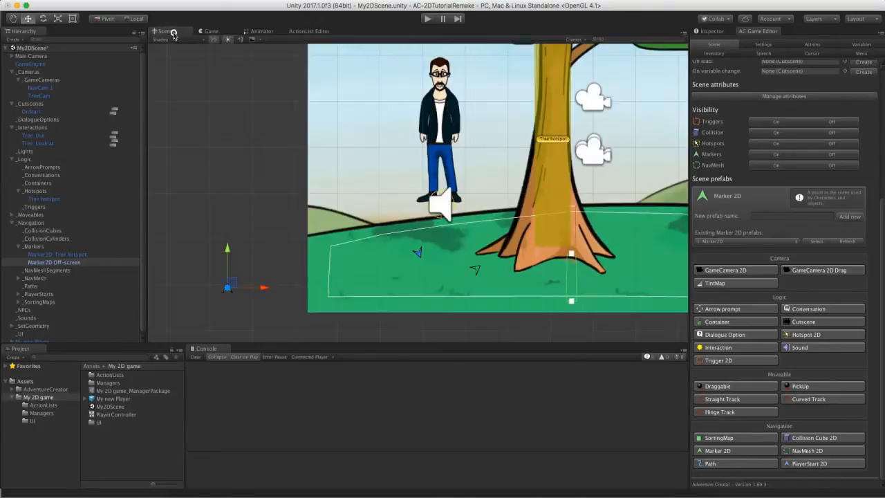
middle_click_drag(408, 257, 332, 227)
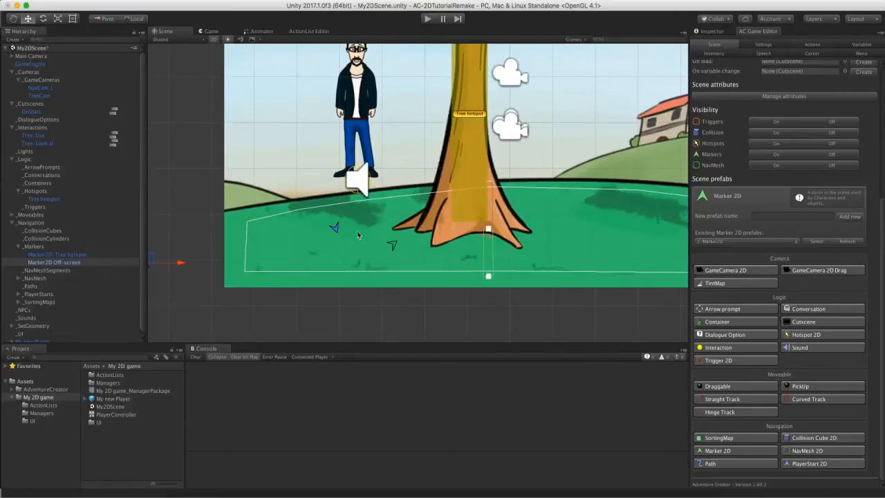
left_click(311, 32)
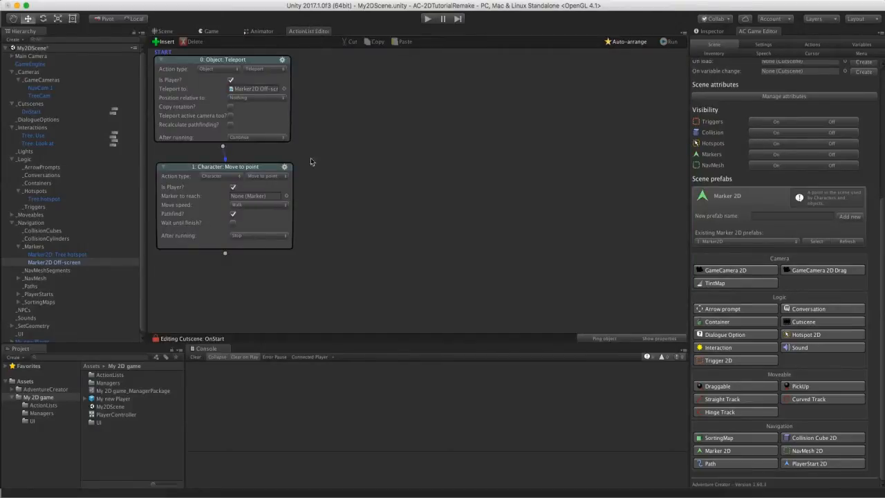
left_click(286, 196)
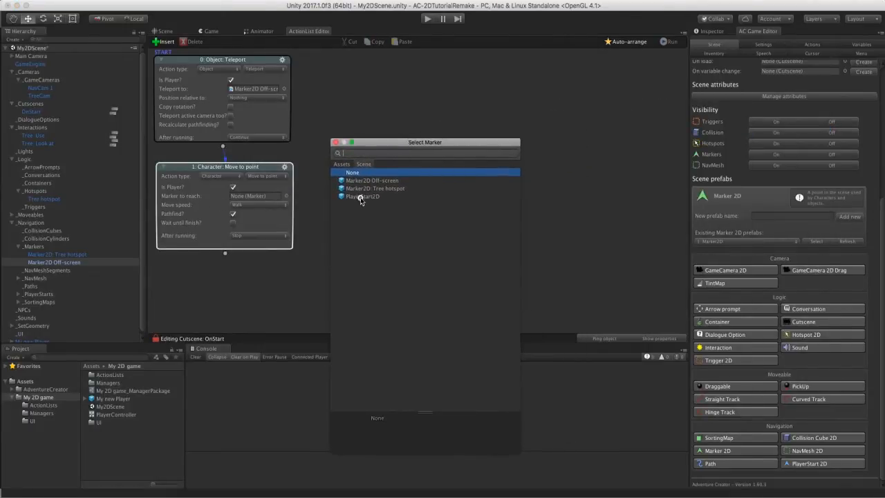
left_click(360, 197)
double_click(361, 197)
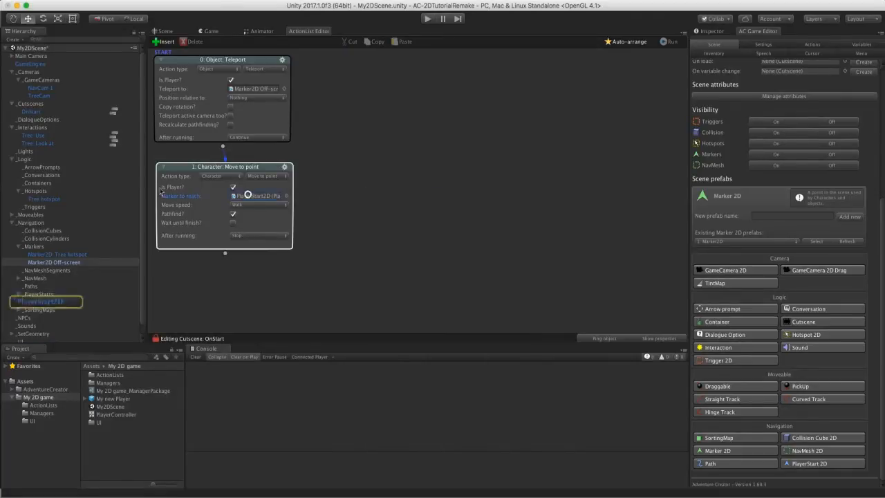
Check the path between PlayerStart2D and the off-screen marker, and make the Move to point action use no Pathfind and Wait until finish
left_click(45, 302)
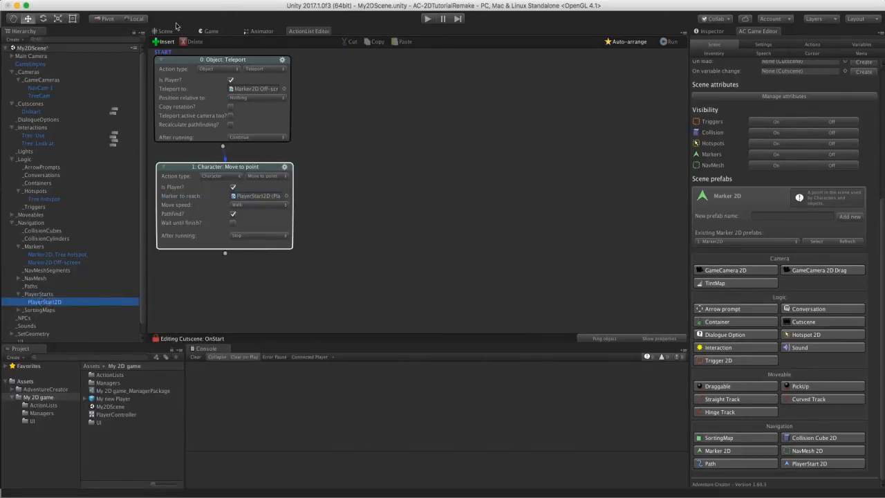
left_click(169, 30)
mouse_move(372, 216)
middle_mouse_down()
mouse_move(432, 180)
mouse_move(404, 193)
middle_mouse_up()
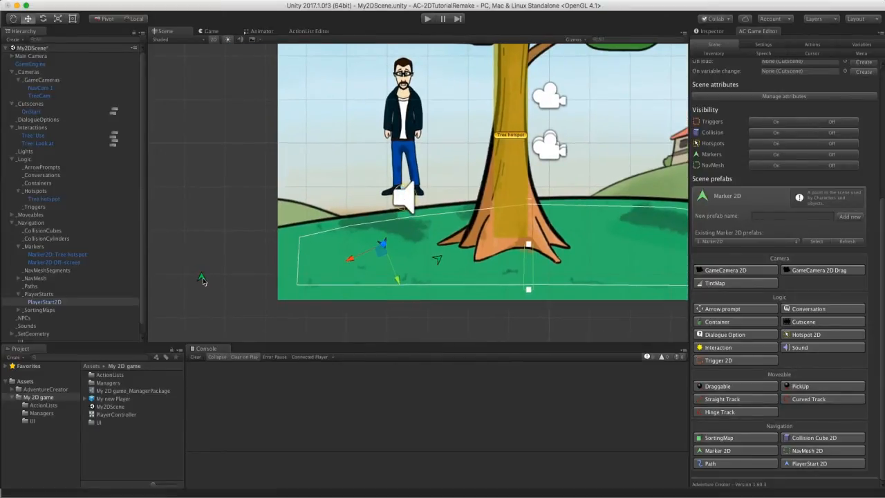
left_click(202, 278)
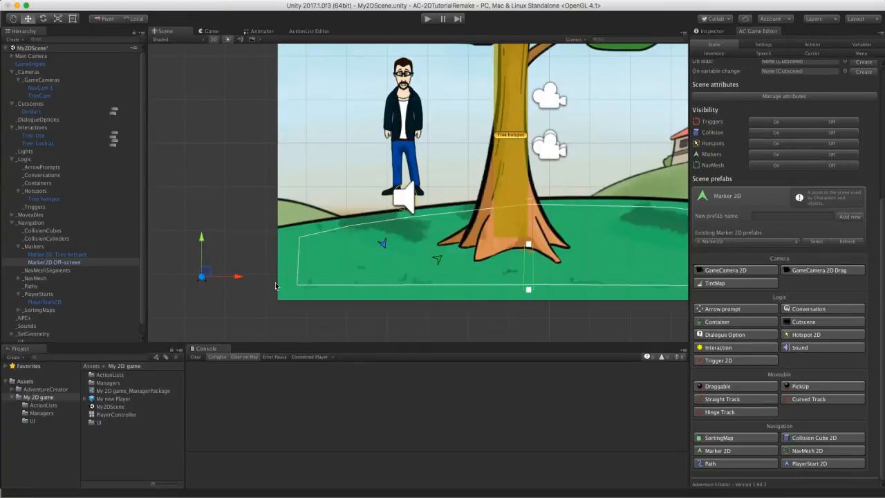
left_click(299, 31)
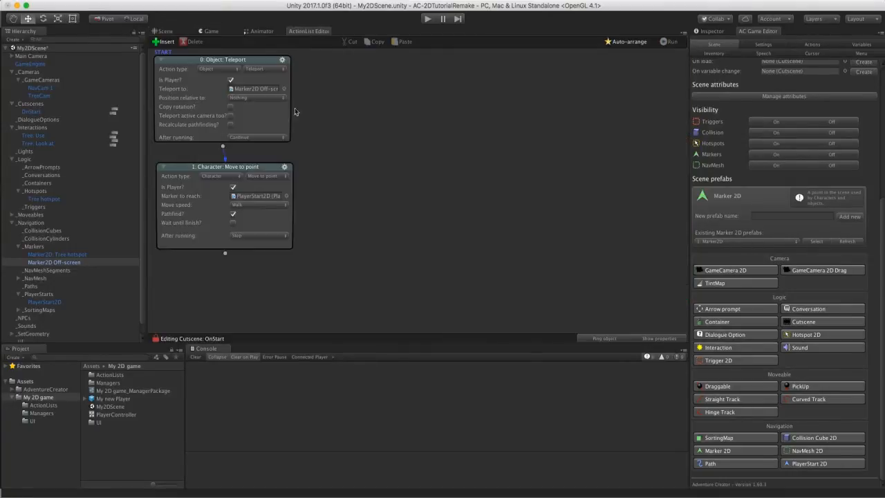
left_click(233, 214)
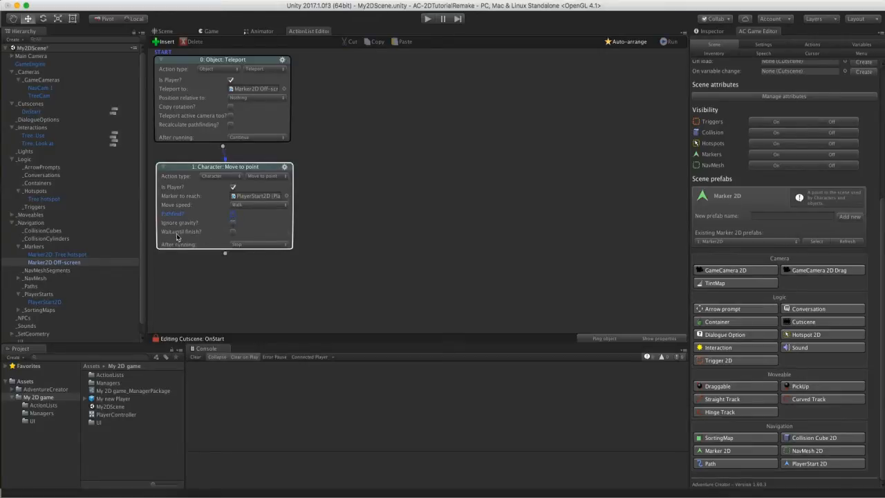
left_click(233, 232)
Add a Character: Face direction action after Move to point, with Affect Player enabled and Direction to face set to Down
left_click_drag(224, 256, 230, 267)
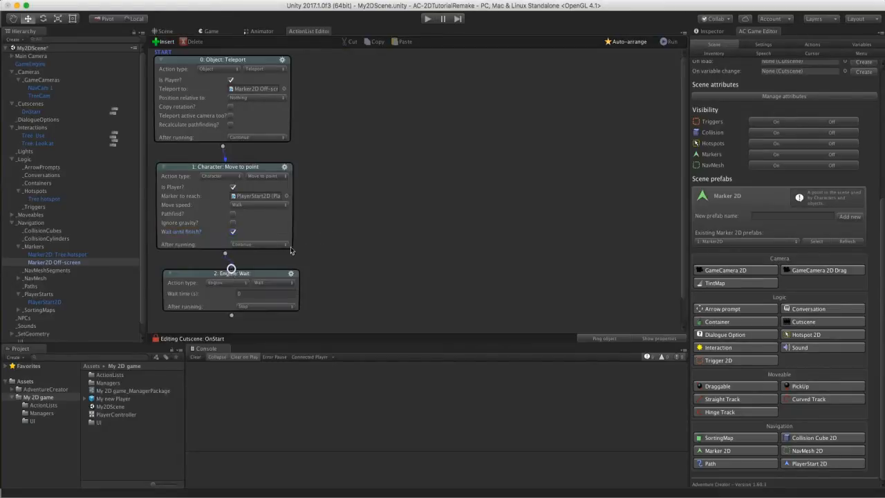
scroll(336, 256, "down", 2)
left_click(237, 253)
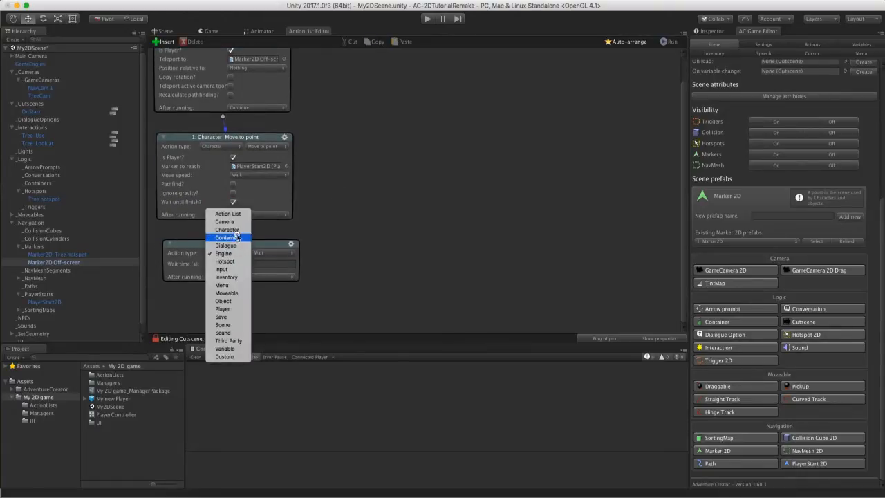
left_click(237, 231)
left_click(271, 266)
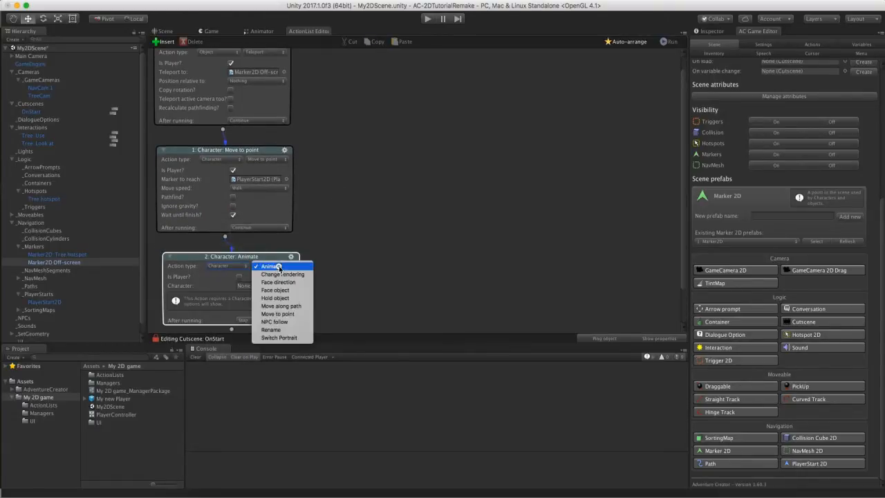
left_click(278, 282)
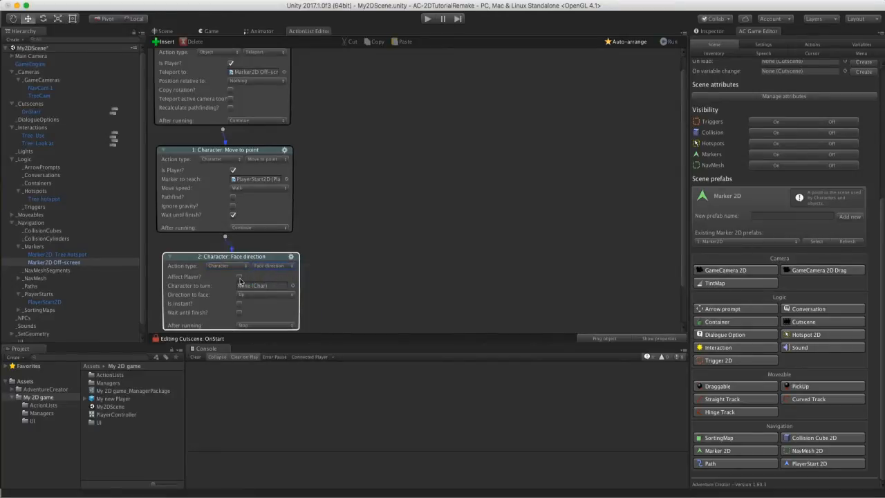
left_click(239, 277)
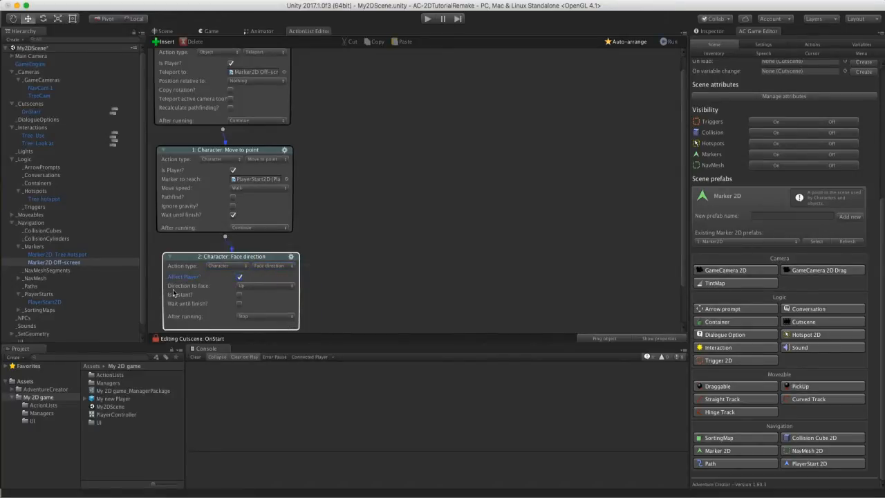
left_click(246, 286)
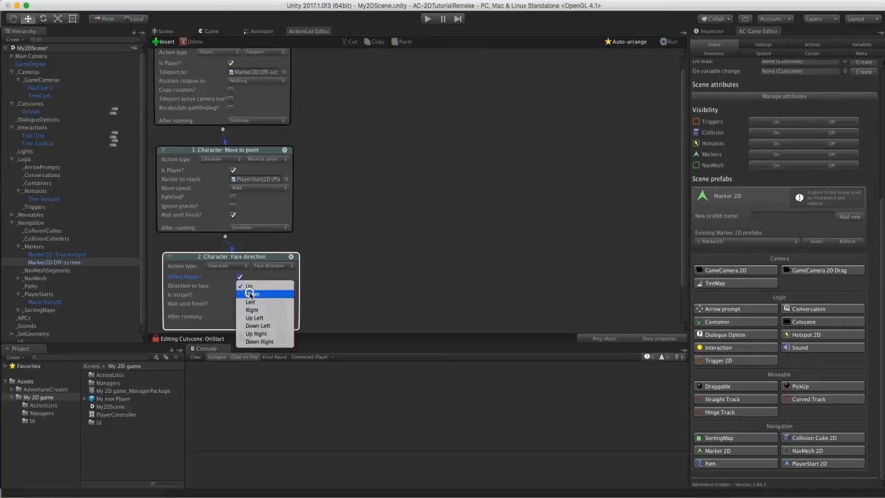
left_click(249, 295)
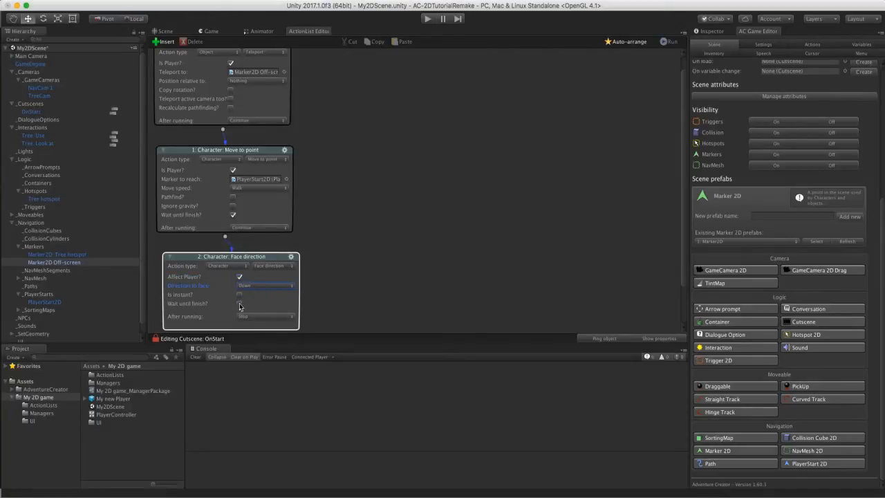
Enable Wait until finish on the Face direction action and run the game to preview the OnStart cutscene
left_click(240, 303)
left_click(184, 32)
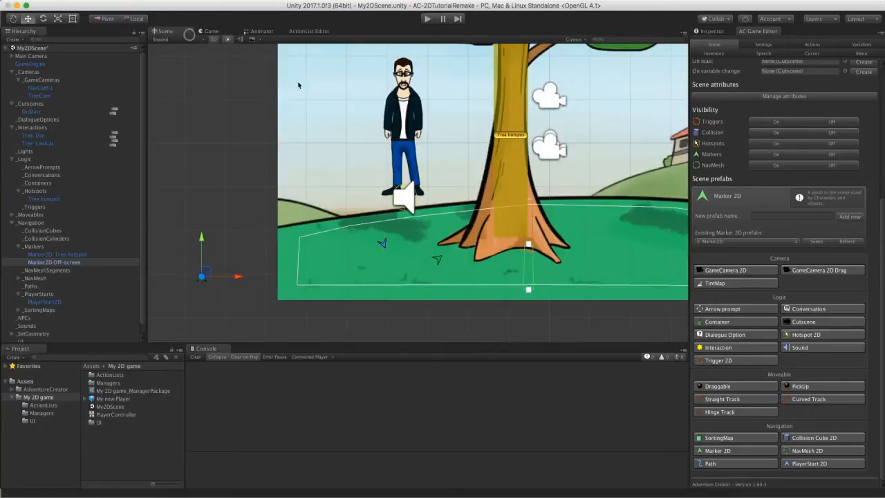
left_click(432, 20)
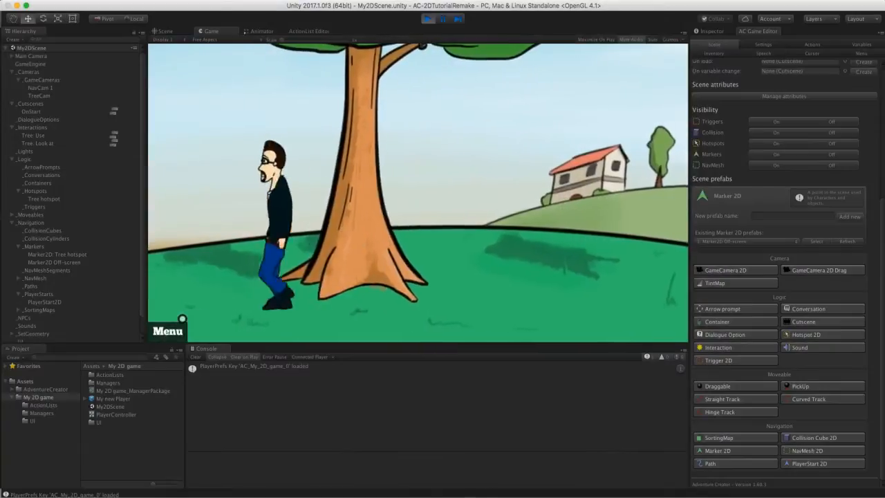
Test walking the player across the ground to both sides of the tree, and stop the game
left_click(569, 310)
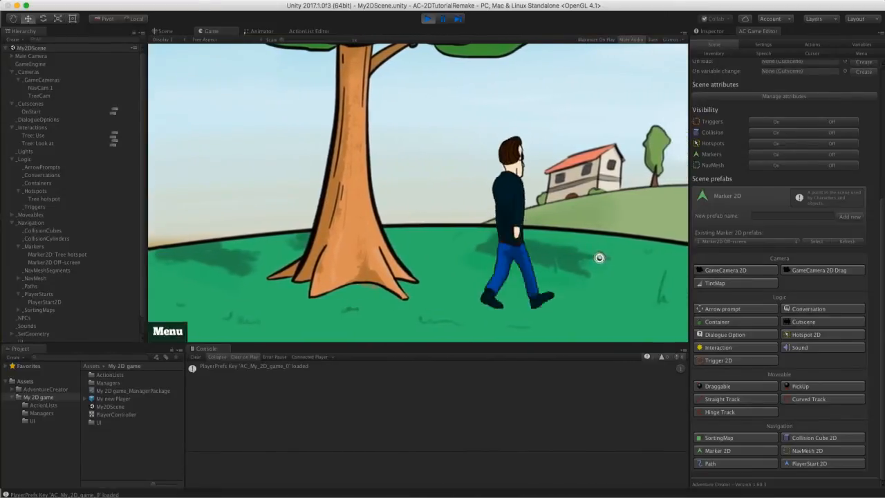
left_click(636, 320)
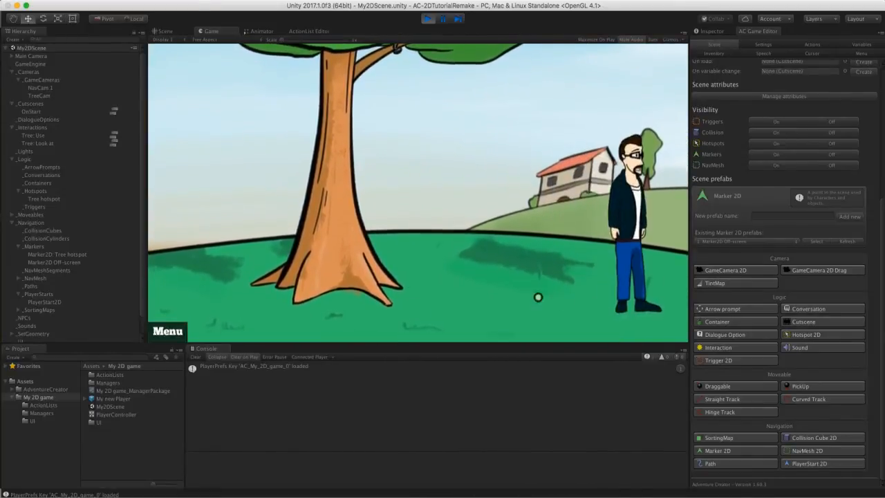
left_click(283, 318)
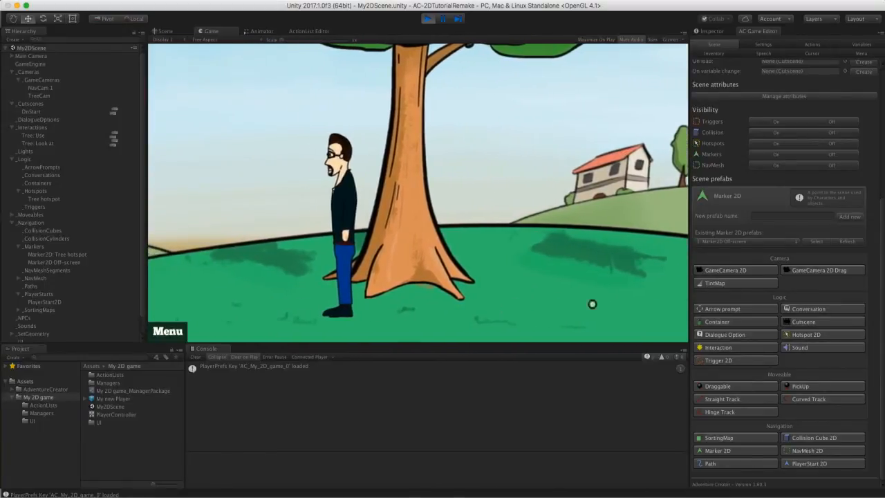
key("super+p")
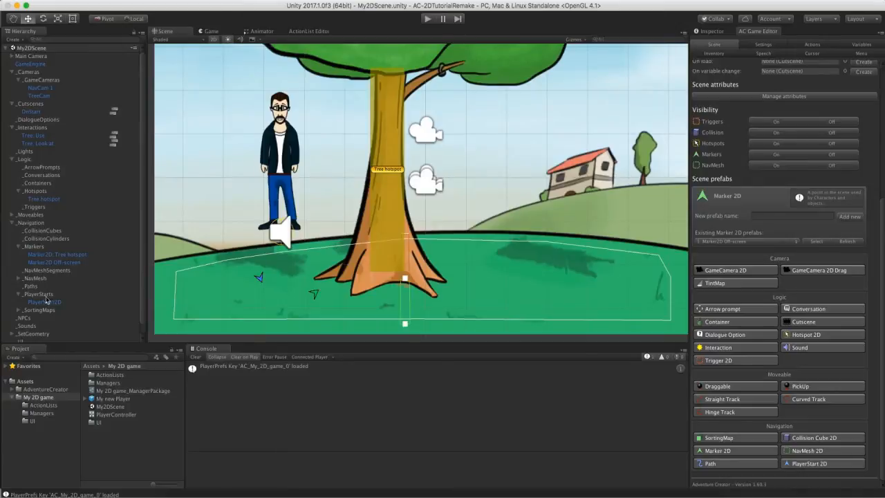
Review the Player component's animation and movement settings on My new Player
left_click(39, 338)
left_click(708, 31)
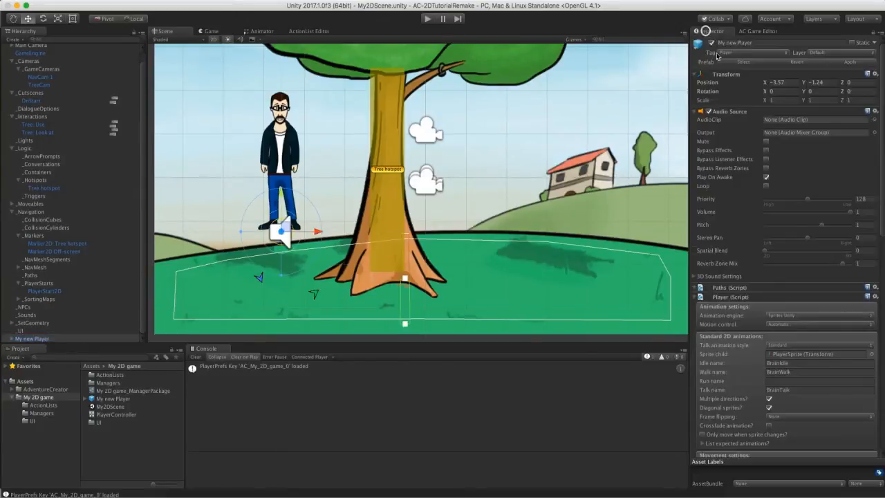
scroll(770, 271, "down", 3)
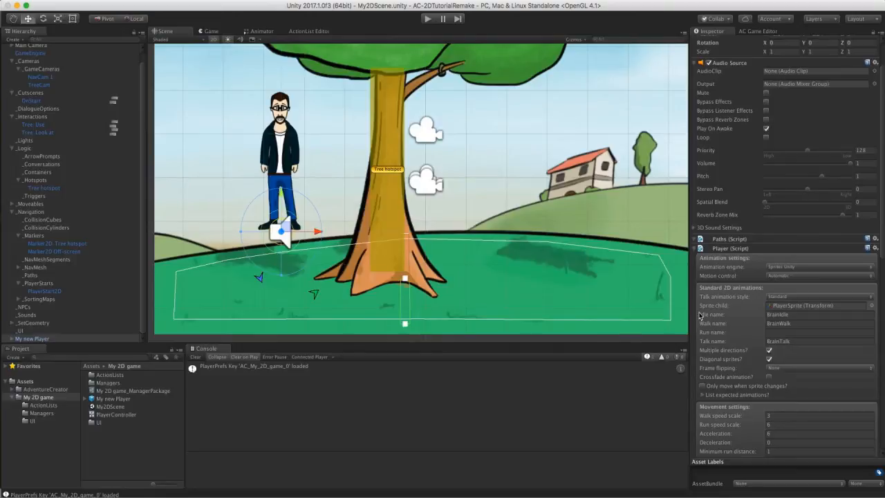
Create an ActionList asset for ActionList on start game in the Settings manager's Cutscene settings
left_click(761, 31)
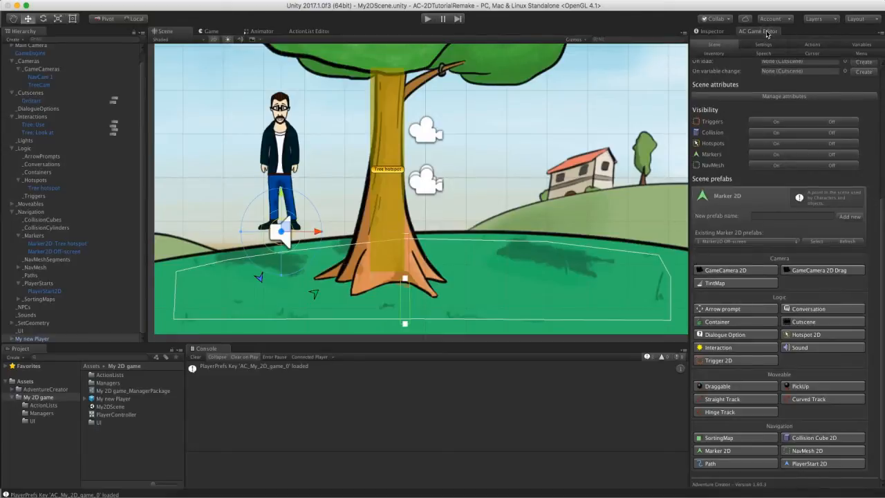
left_click(772, 45)
left_click_drag(882, 174, 882, 88)
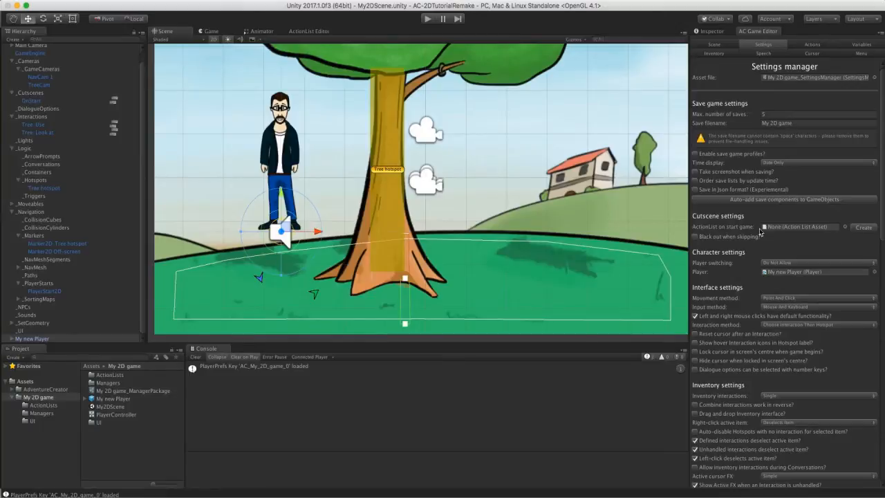
left_click(859, 227)
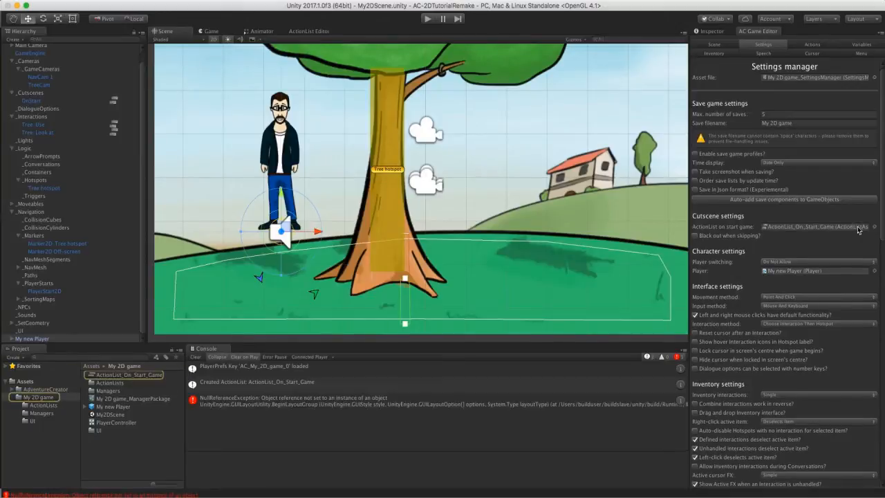
left_click(774, 227)
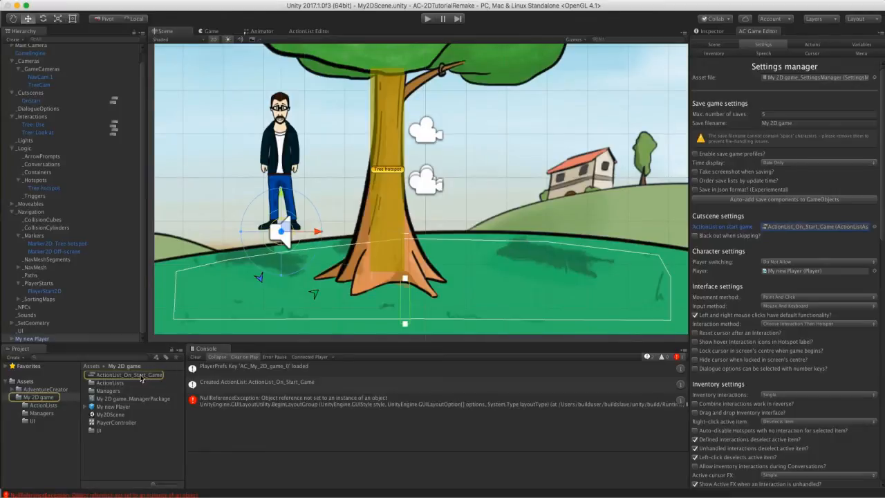
Move ActionList_On_Start_Game into the ActionLists folder and open it for editing
left_click_drag(130, 375, 64, 406)
left_click(59, 405)
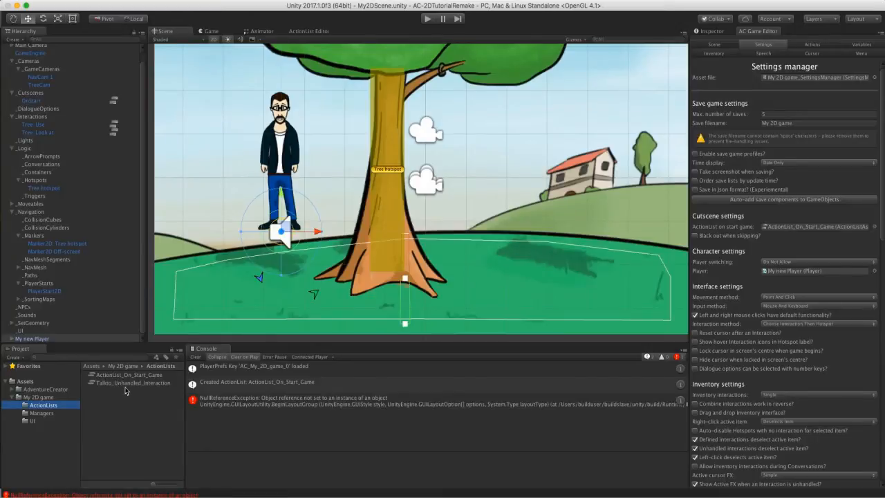
double_click(139, 374)
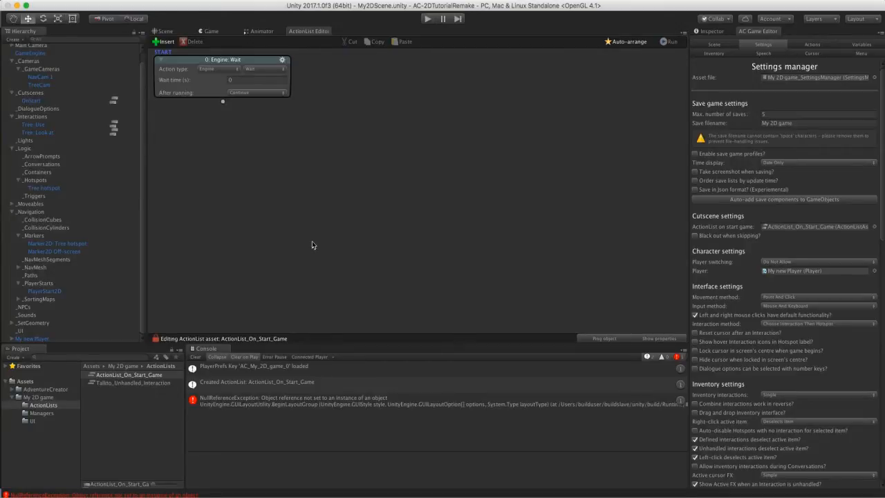
Change the first action to Player: Constrain with Walk / run set to Always Walk, and playtest the game
left_click(212, 70)
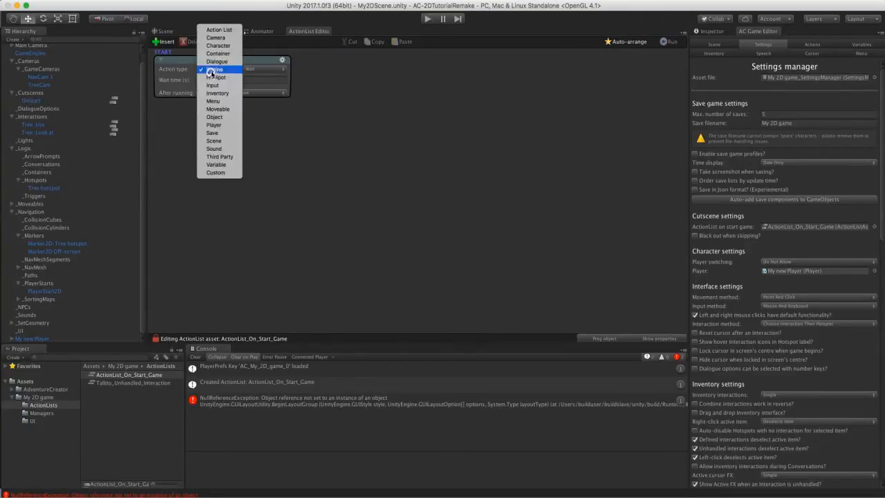
left_click(213, 125)
left_click(258, 70)
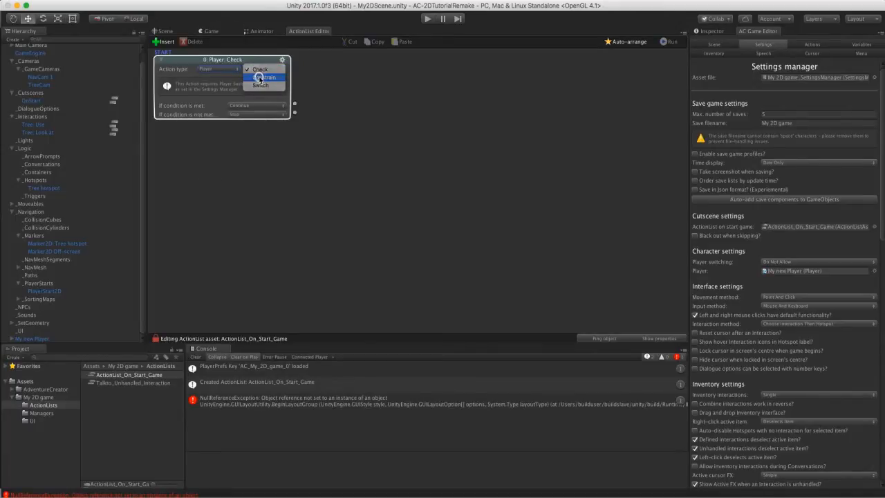
left_click(259, 80)
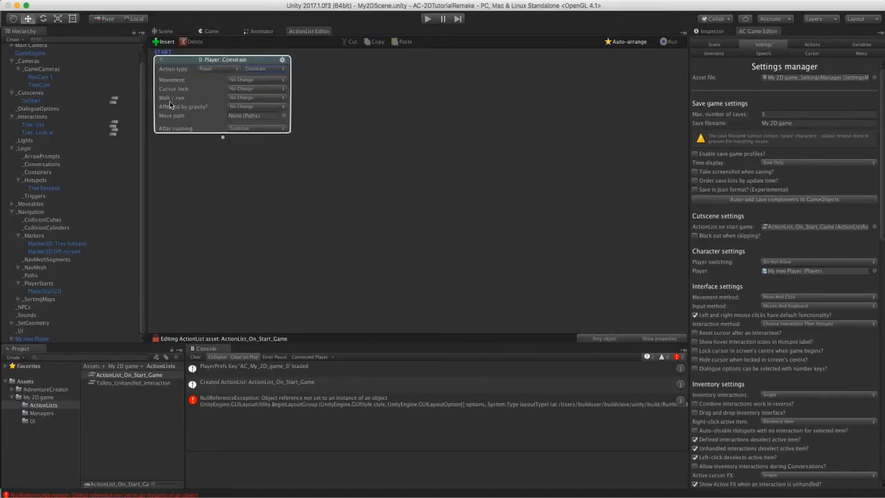
left_click(239, 98)
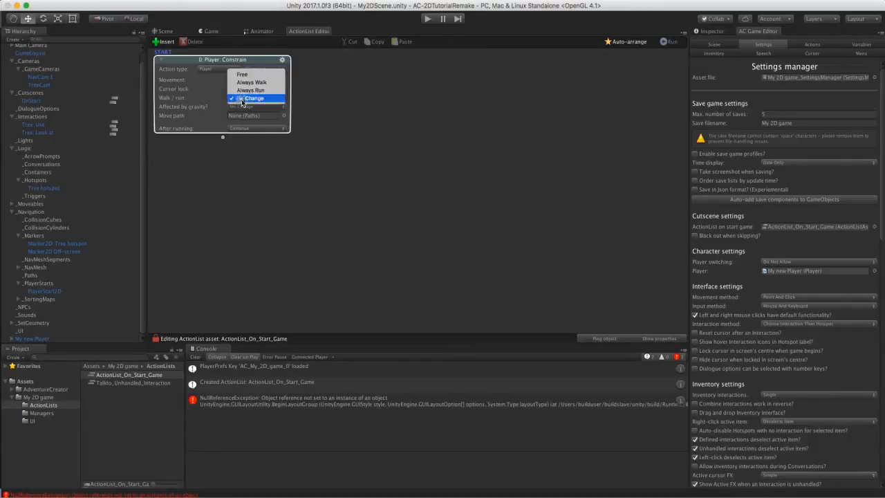
left_click(247, 84)
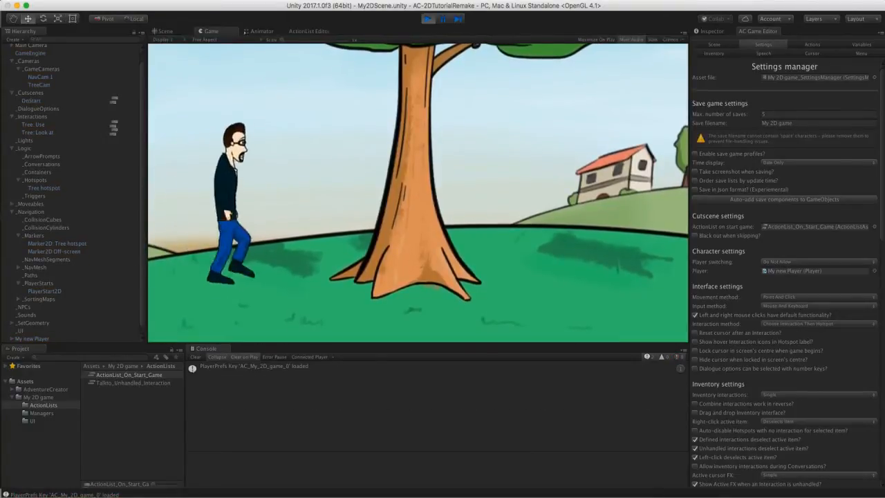
left_click(530, 323)
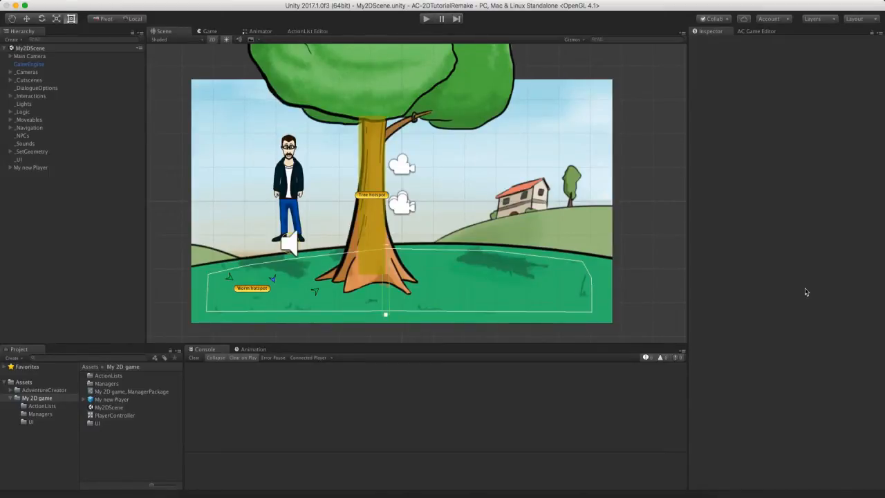
Open the Bird sprites folder within the AdventureCreator 2D Demo graphics
left_click(11, 399)
left_click(11, 391)
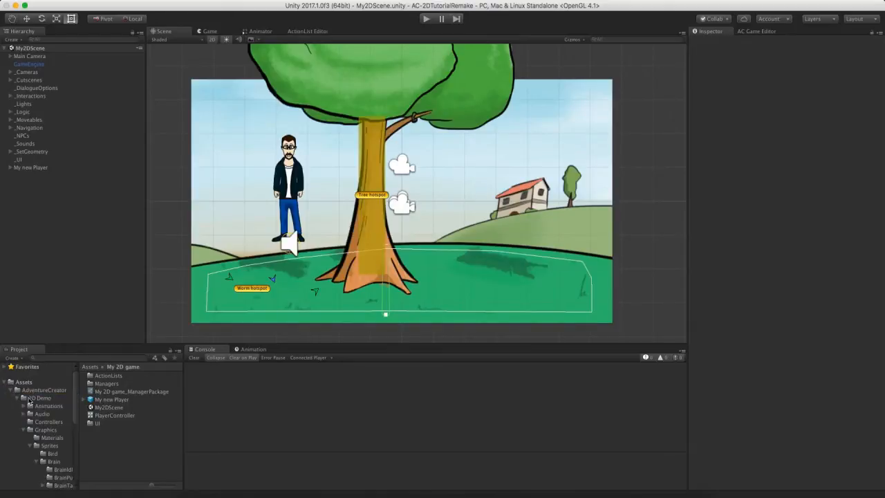
left_click(38, 399)
left_click(38, 431)
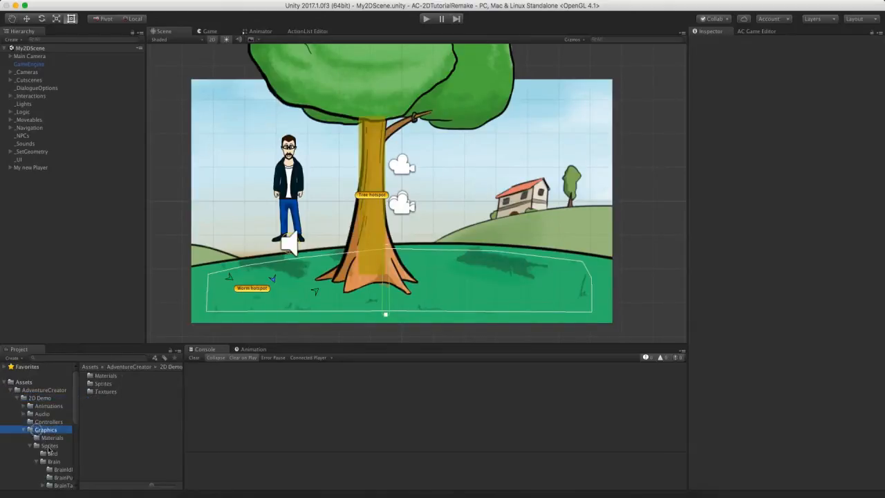
left_click_drag(75, 419, 75, 425)
left_click(49, 425)
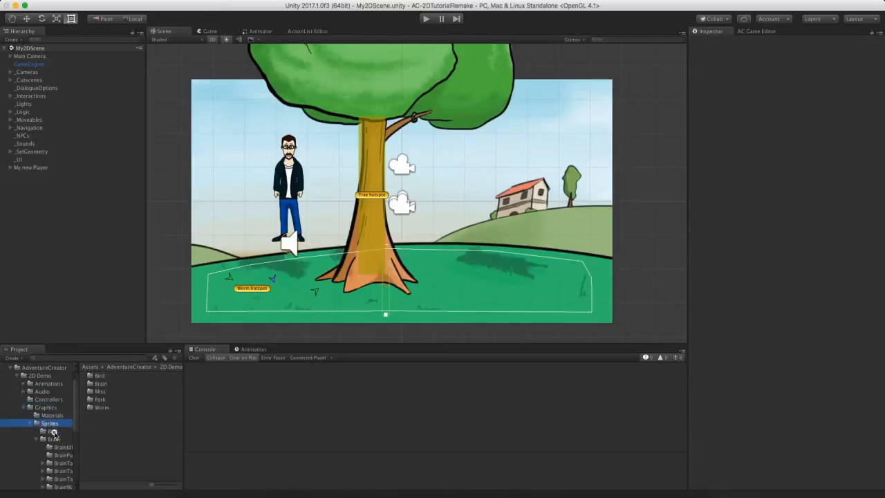
left_click(52, 431)
left_click(36, 439)
left_click(81, 375)
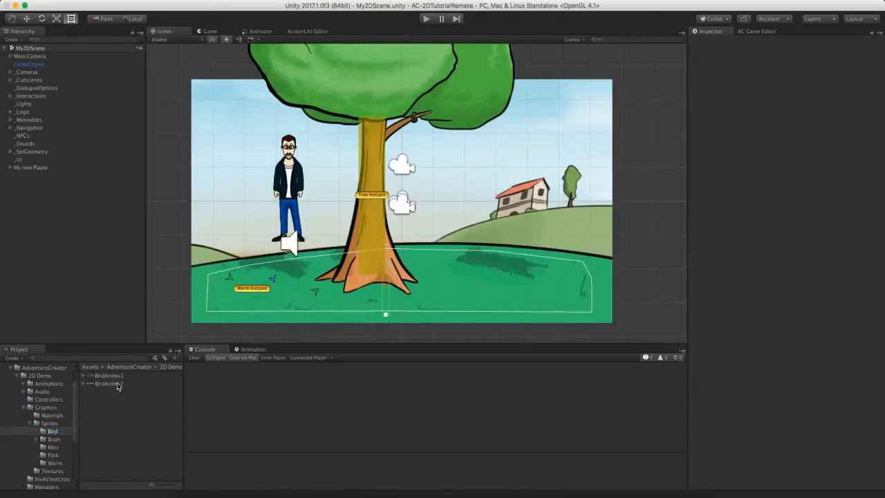
Expand the BirdAnims1 sprite sheet and preview its individual bird frames
left_click(116, 376)
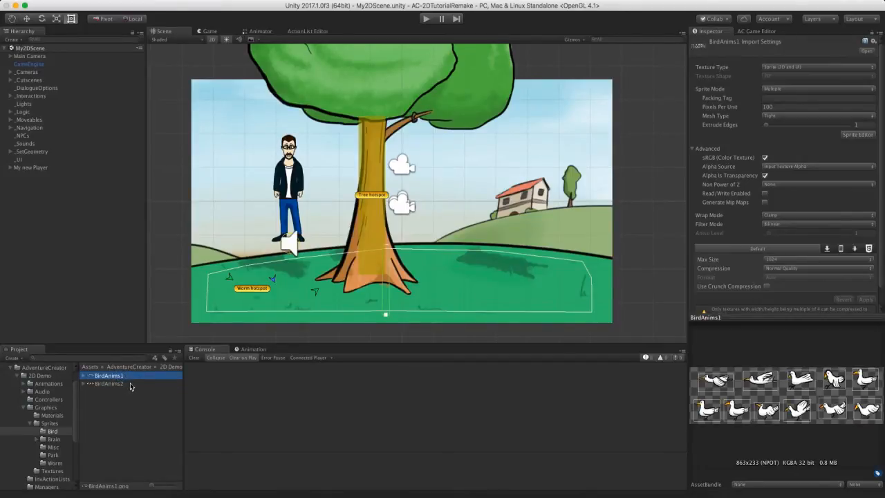
left_click(82, 375)
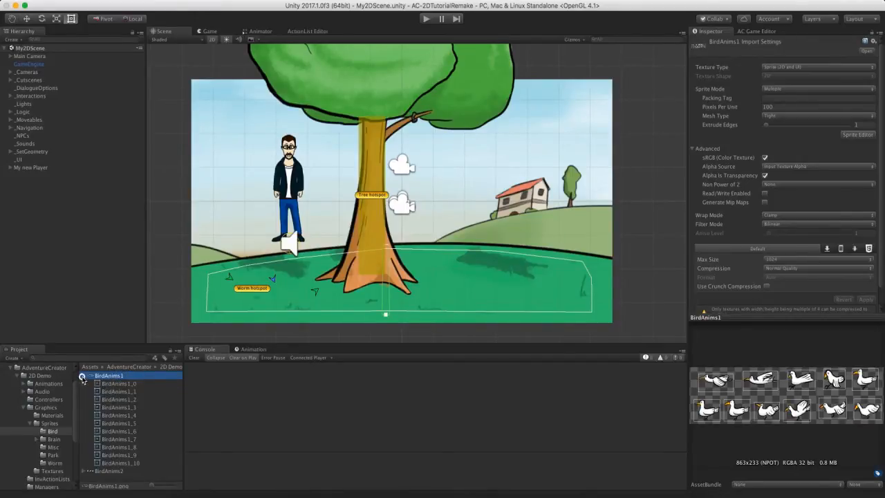
left_click(123, 415)
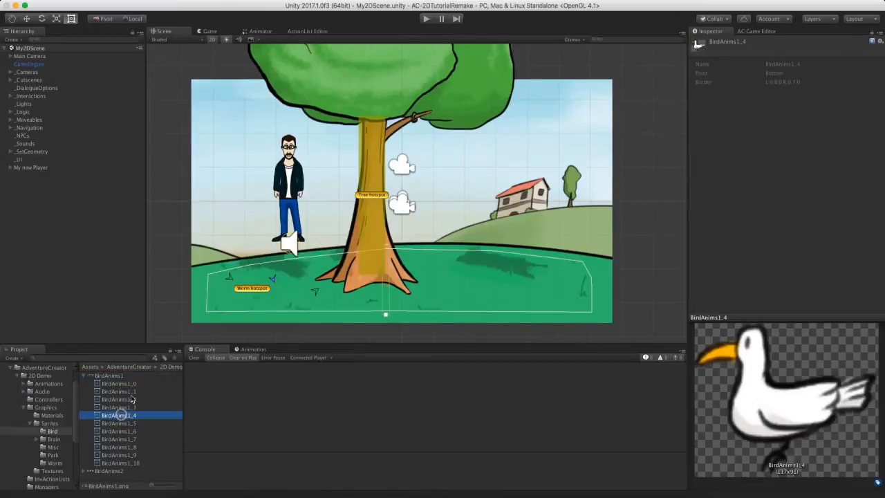
left_click(125, 449)
left_click(130, 421)
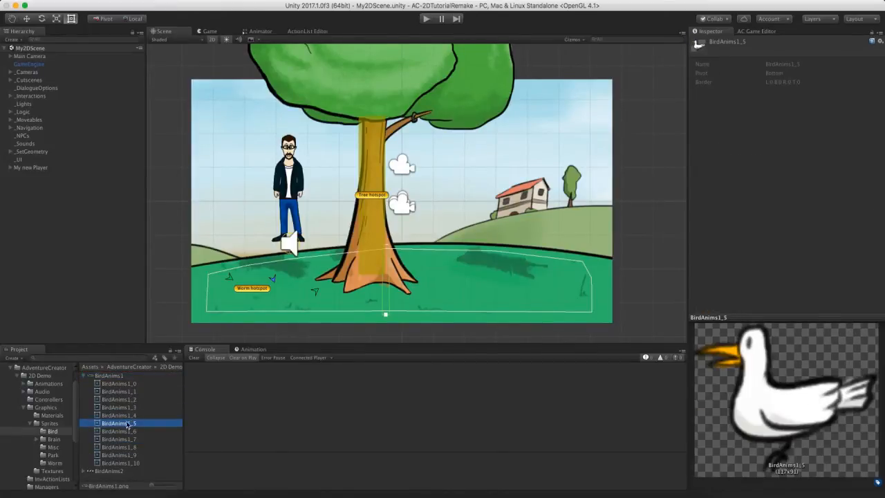
Add the BirdAnims1_4 sprite to the scene and place it between the tree and the house, at about X 1.68, Y -0.42
left_click(118, 415)
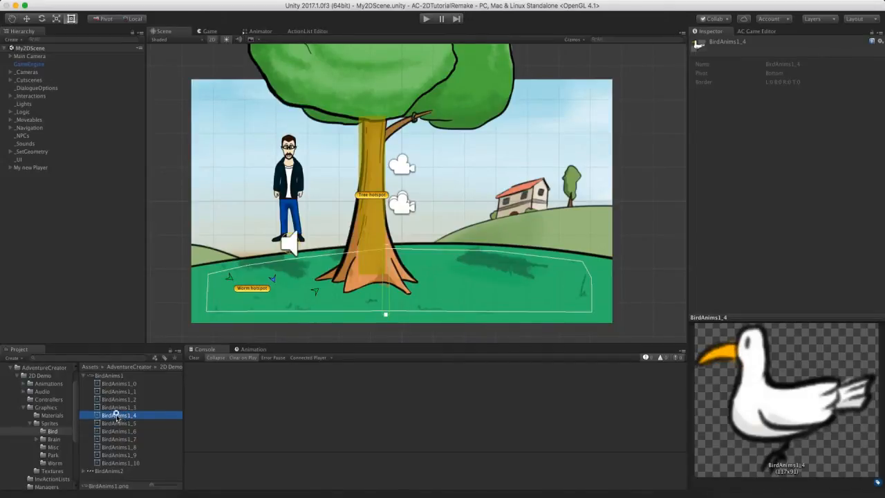
left_click_drag(119, 415, 49, 267)
scroll(396, 282, "up", 6)
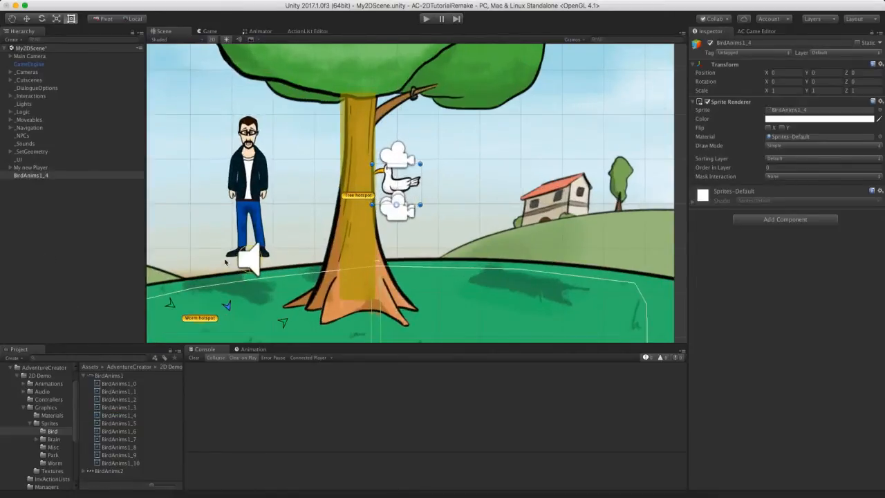
scroll(423, 174, "down", 3)
key("t")
left_click_drag(379, 158, 450, 168)
Rename the bird sprite object as BirdSprite
left_click(46, 175)
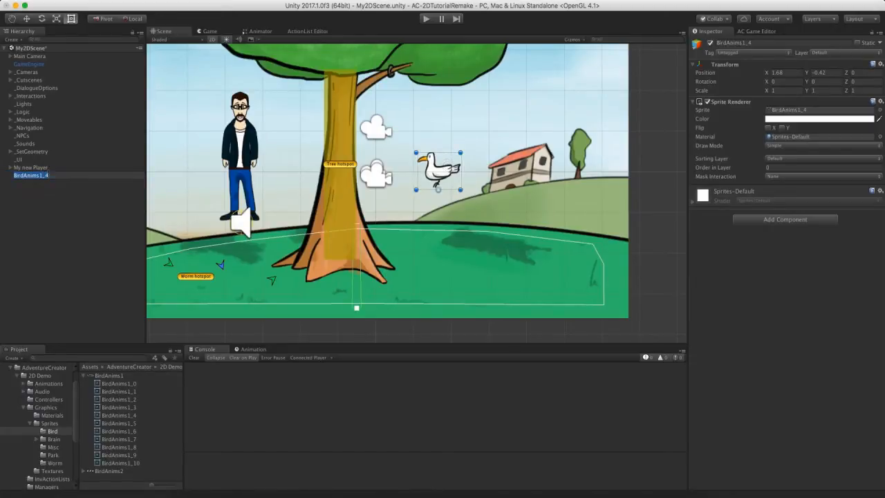
type("BirdSprite")
key("Return")
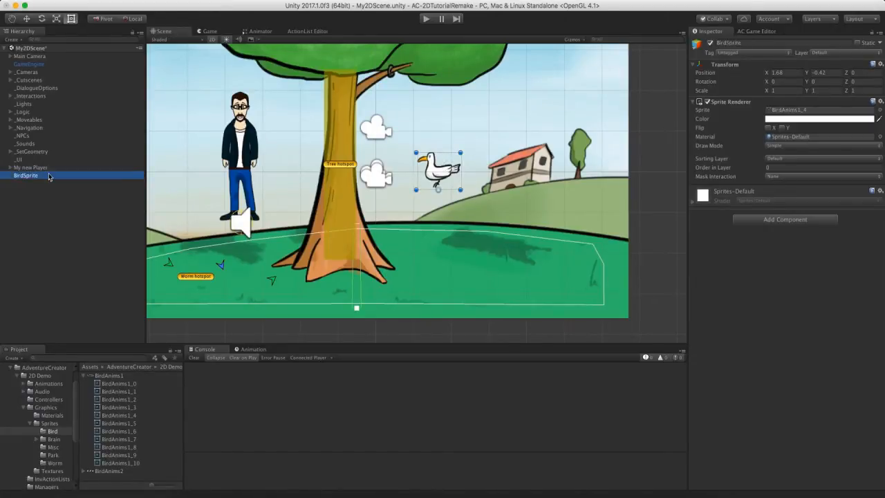
Nudge BirdSprite slightly toward the house, to about X 1.714
scroll(381, 197, "up", 5)
middle_click_drag(381, 197, 316, 236)
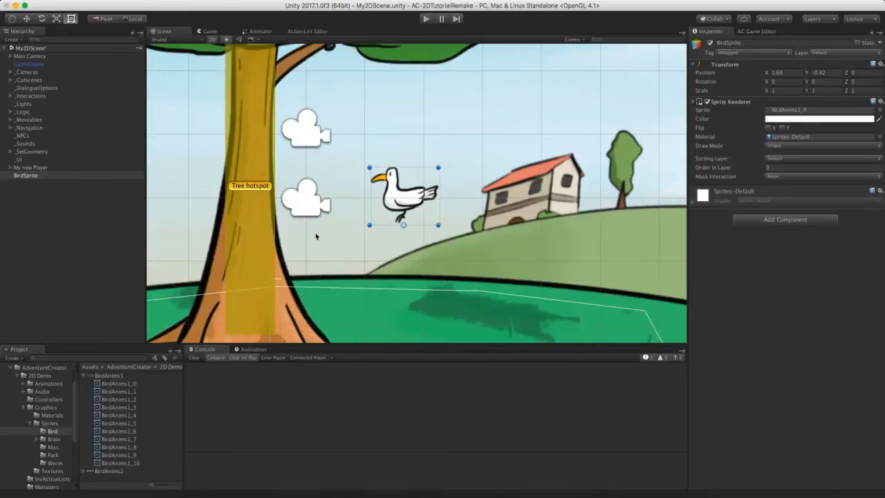
scroll(316, 236, "up", 2)
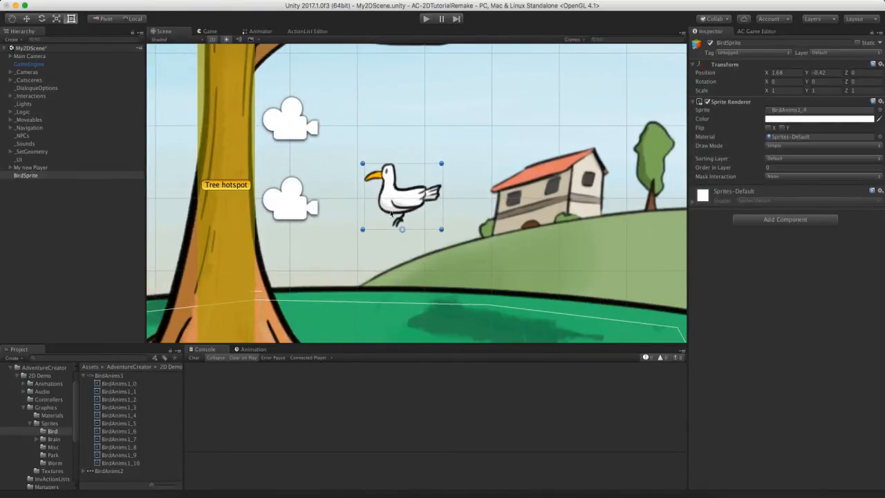
left_click_drag(408, 201, 411, 201)
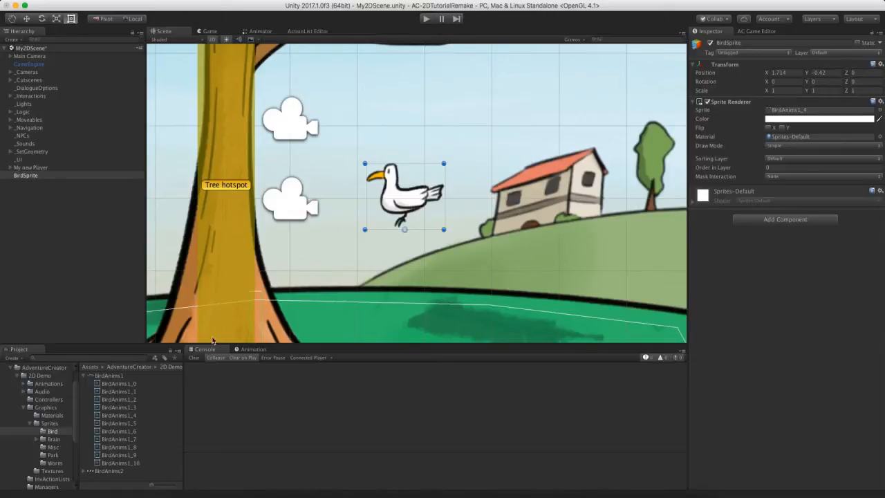
Check the BirdAnims1 sprite sheet's import settings and frames, and reselect BirdSprite in the scene
left_click(119, 375)
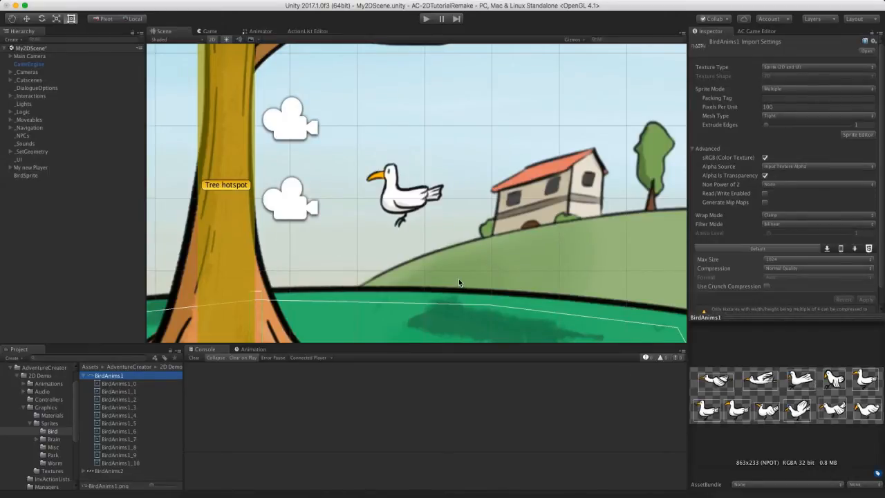
left_click(26, 175)
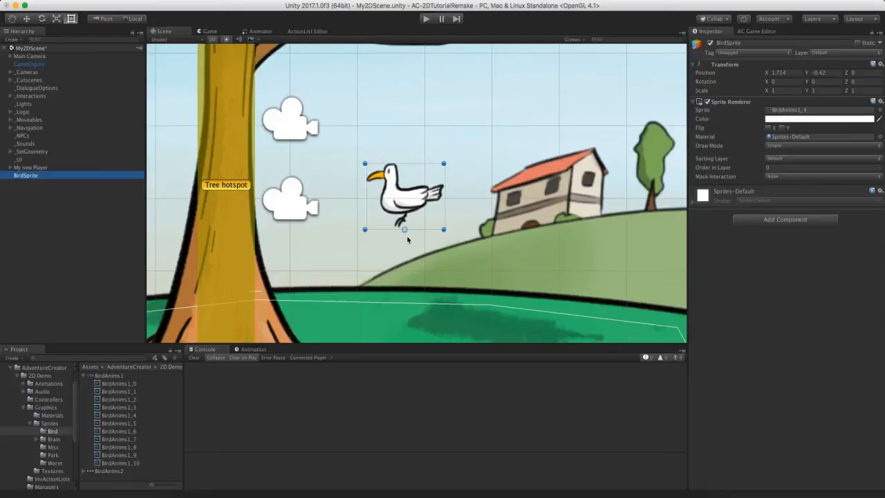
scroll(408, 249, "down", 3)
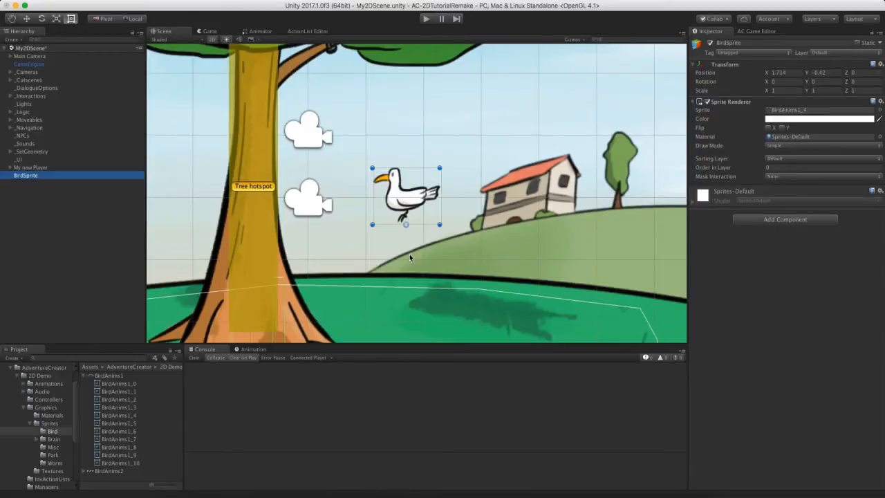
Open Adventure Creator's Character Wizard and advance to its base graphic page
left_click(240, 1)
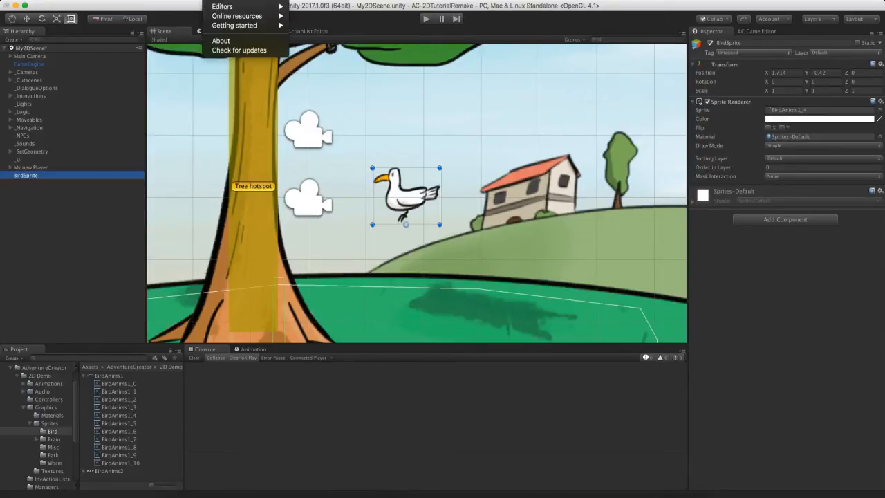
mouse_move(247, 18)
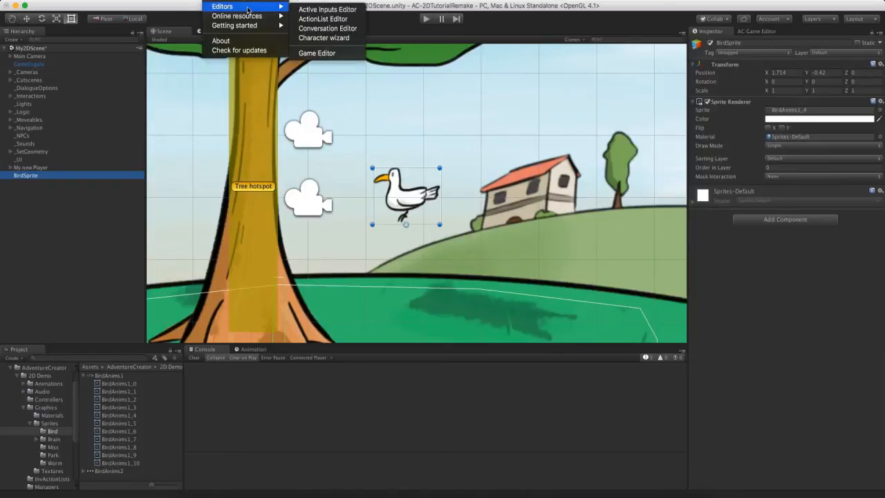
left_click(339, 41)
left_click_drag(277, 88, 290, 80)
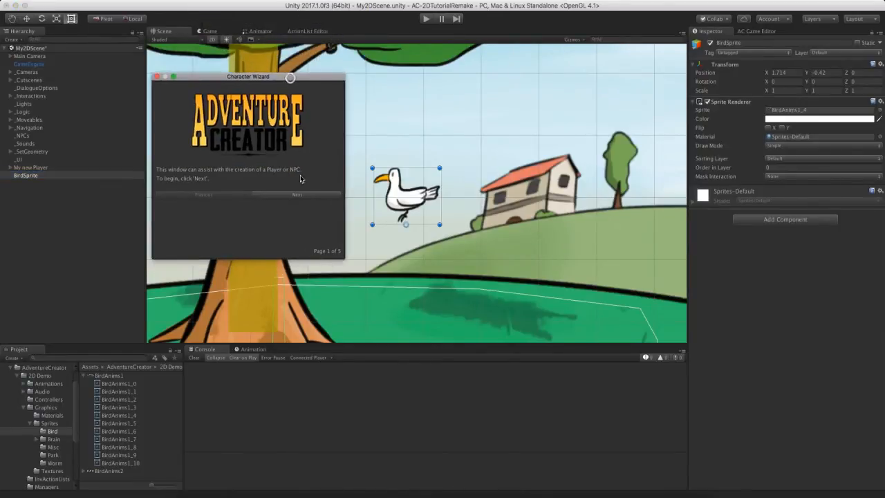
left_click(297, 194)
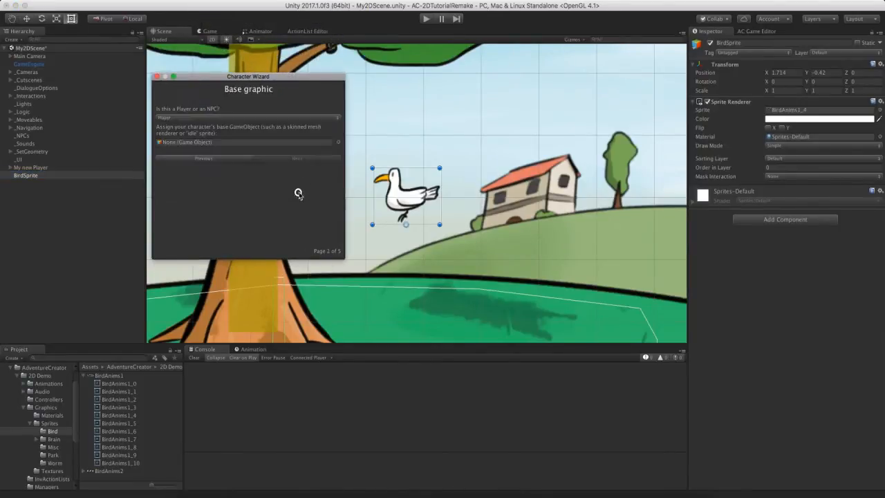
Define the character as an NPC named "Jimmy the bird" with BirdSprite as its base GameObject
left_click(178, 118)
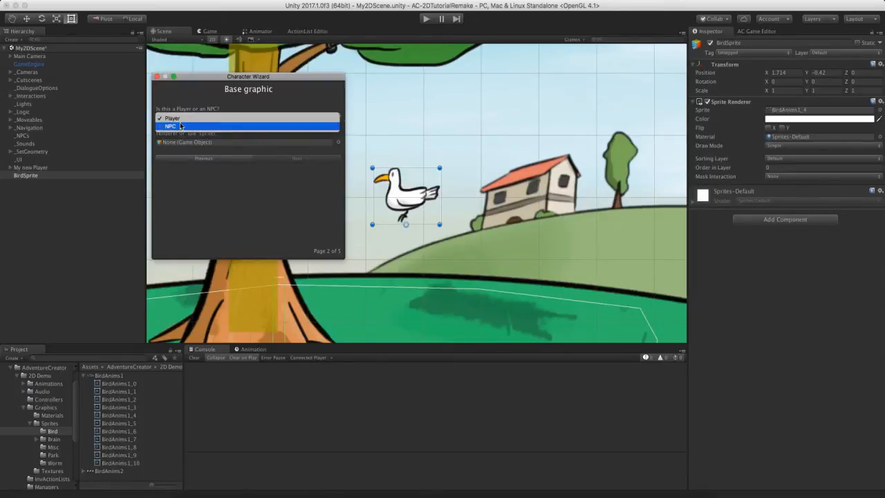
left_click(180, 126)
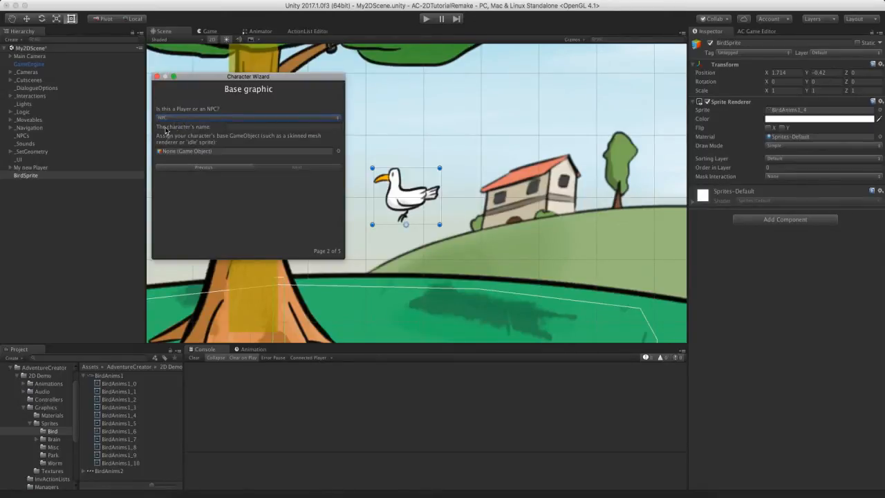
left_click(291, 128)
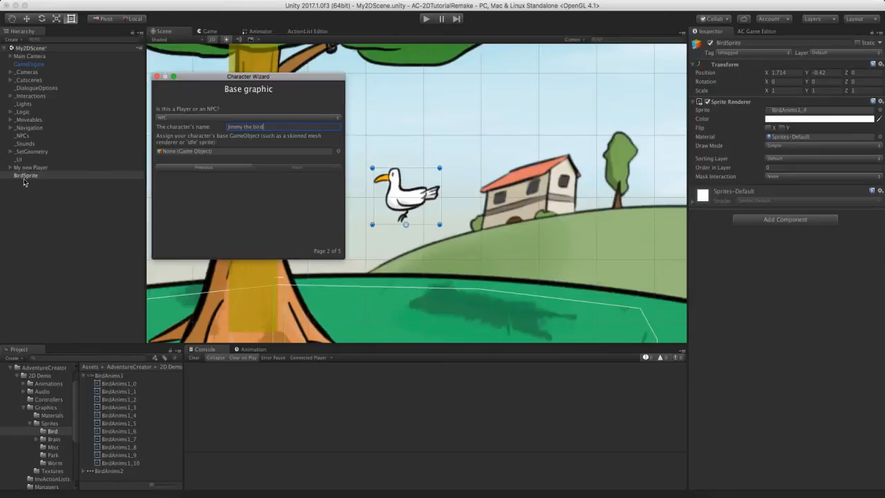
left_click_drag(26, 176, 199, 151)
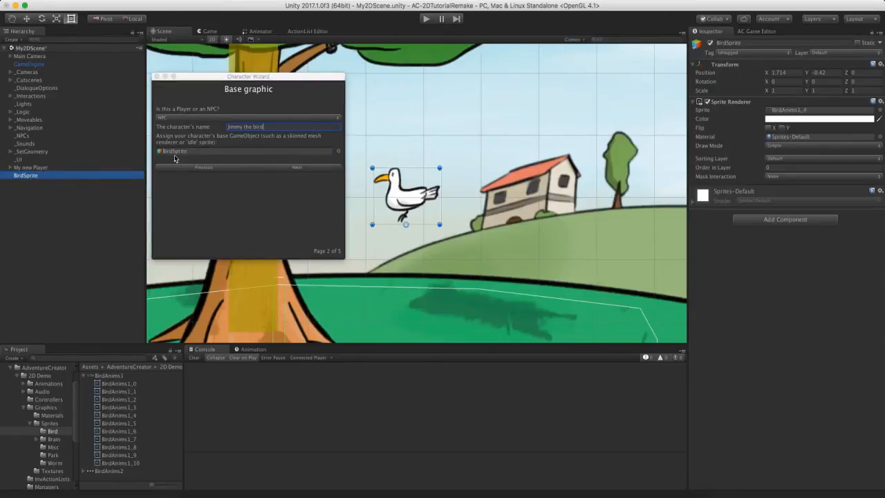
left_click(287, 170)
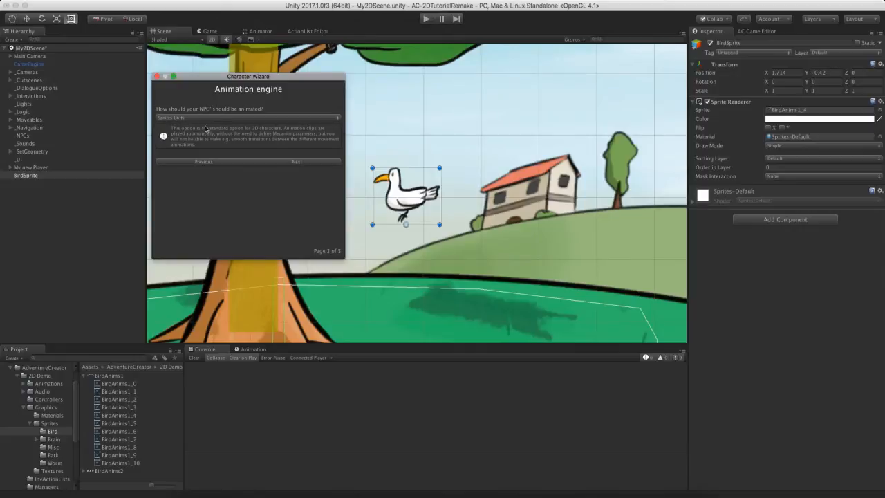
Accept the Sprites Unity animation engine, finish creating the NPC and close the wizard
left_click(283, 162)
left_click(294, 168)
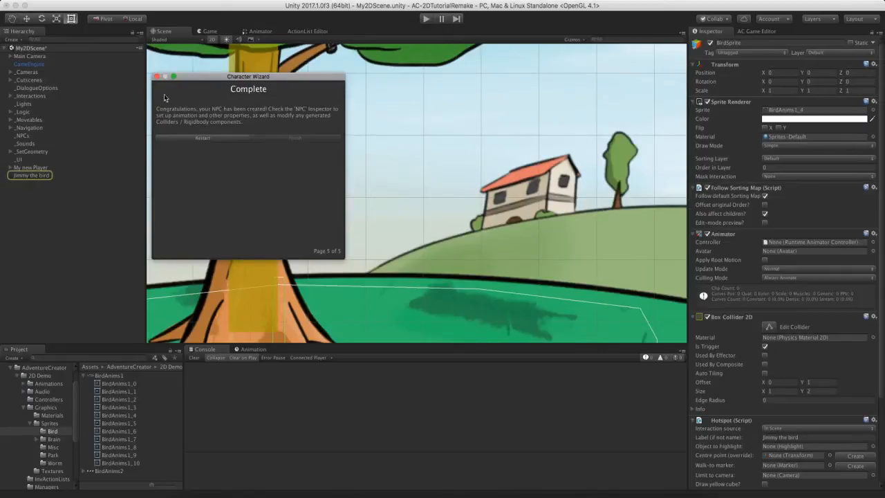
left_click(157, 77)
Move the Jimmy the bird NPC onto the grass between the tree and the house, to about X 2.15, Y -2.37
scroll(363, 204, "down", 2)
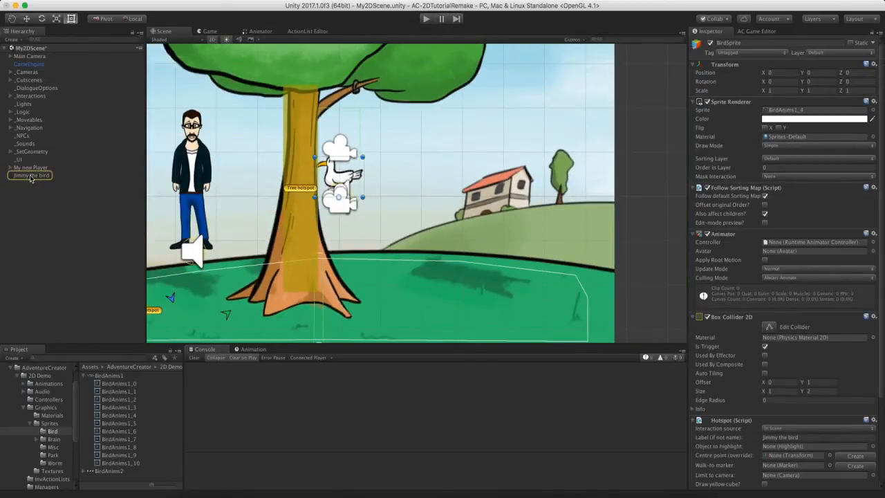
left_click(31, 176)
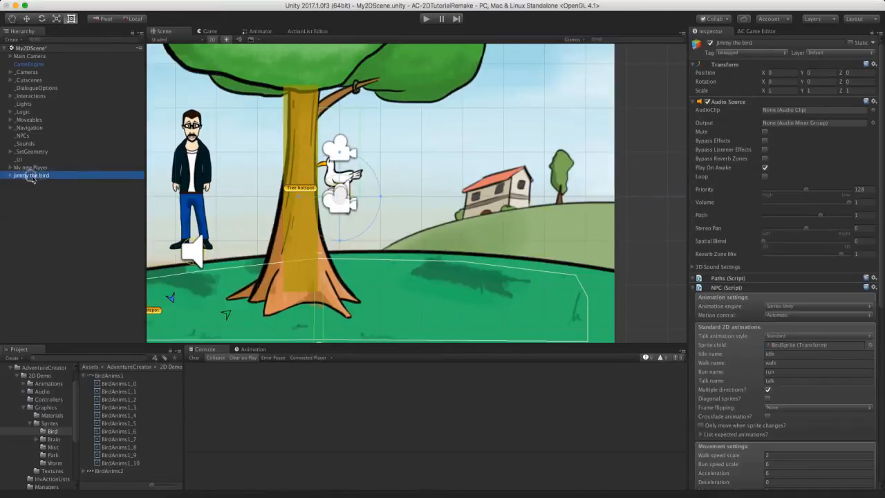
left_click(27, 18)
left_click_drag(349, 196, 442, 300)
scroll(441, 300, "down", 3)
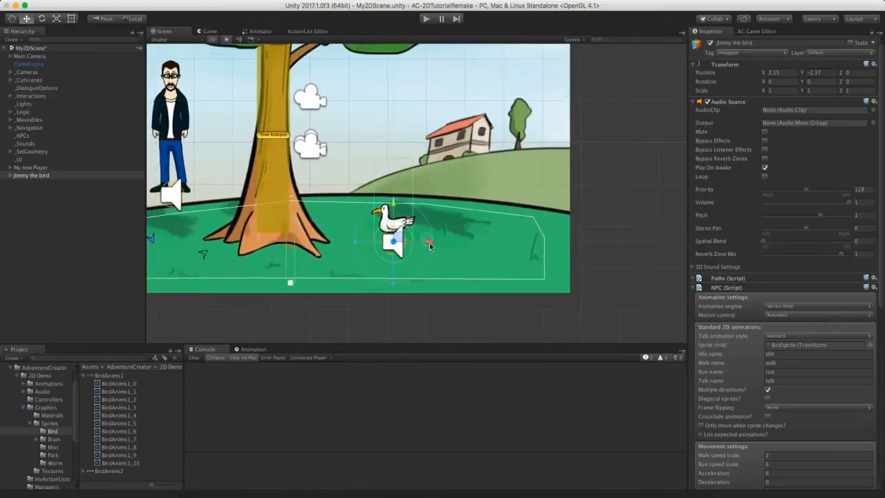
scroll(438, 236, "up", 2)
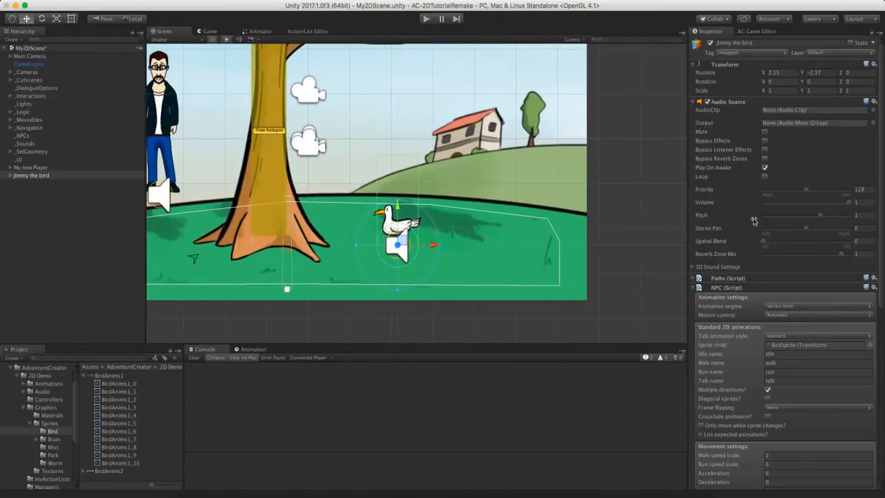
Review Jimmy the bird's NPC settings and move the character into the empty space beyond the background, past the house
scroll(882, 244, "down", 5)
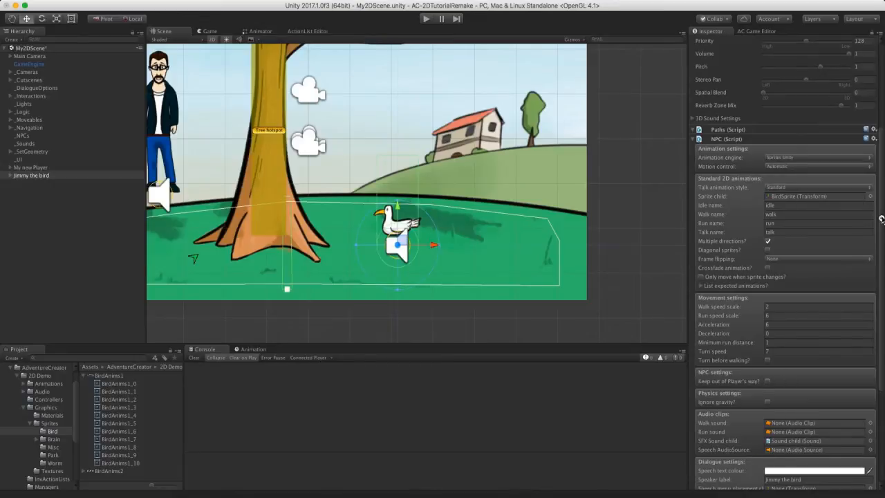
scroll(882, 220, "down", 4)
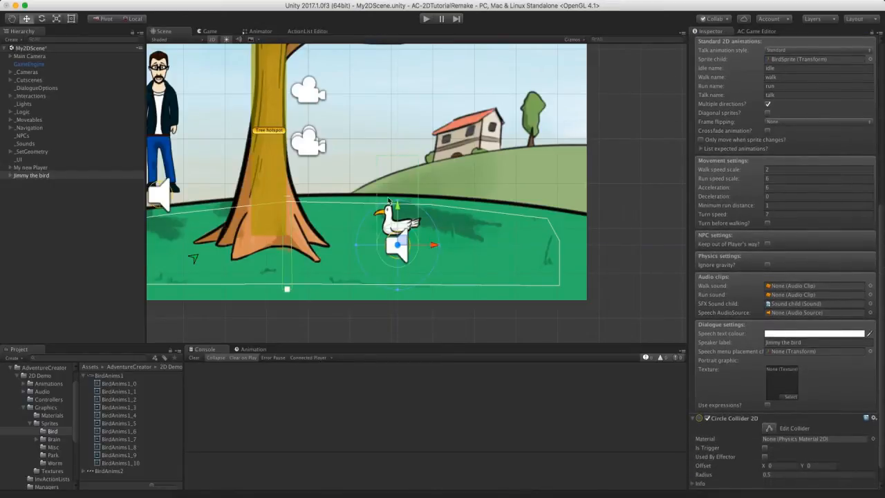
middle_click_drag(422, 251, 320, 239)
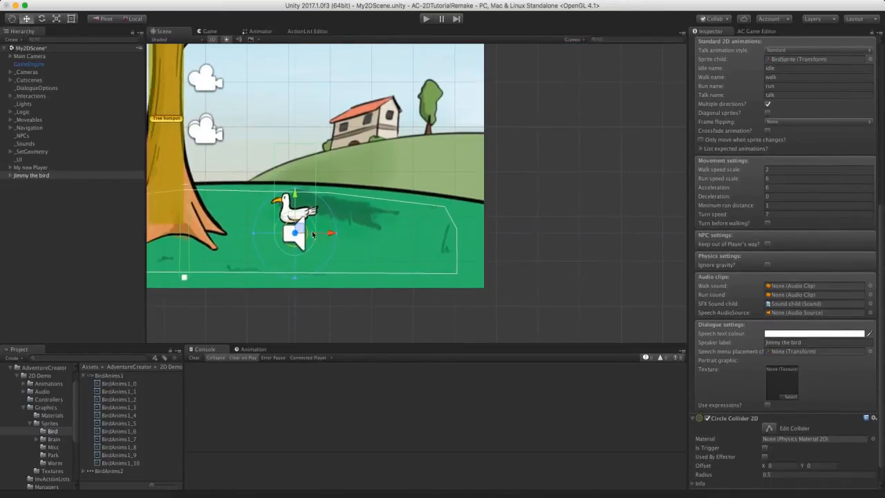
left_click_drag(345, 235, 574, 231)
middle_click_drag(574, 231, 452, 231)
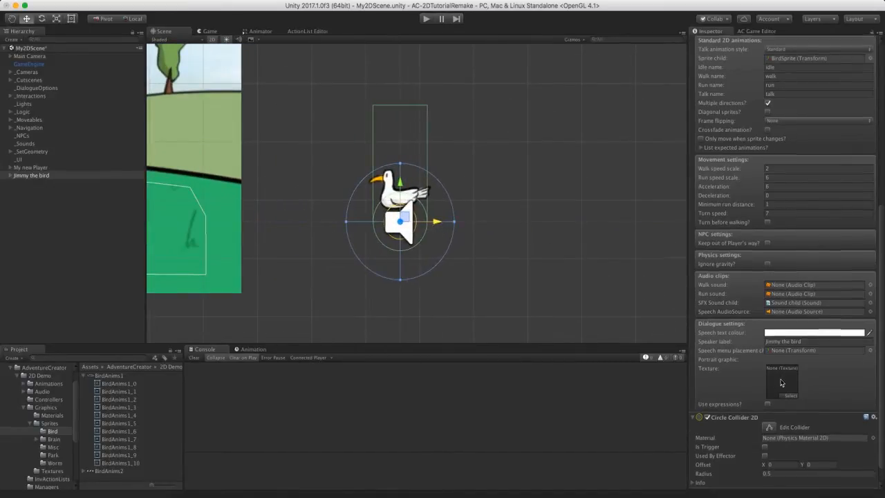
Fit the Box Collider 2D of the BirdSprite child around the bird, about 0.98 by 0.79 with offset about 0.01, 0.56
scroll(738, 416, "down", 2)
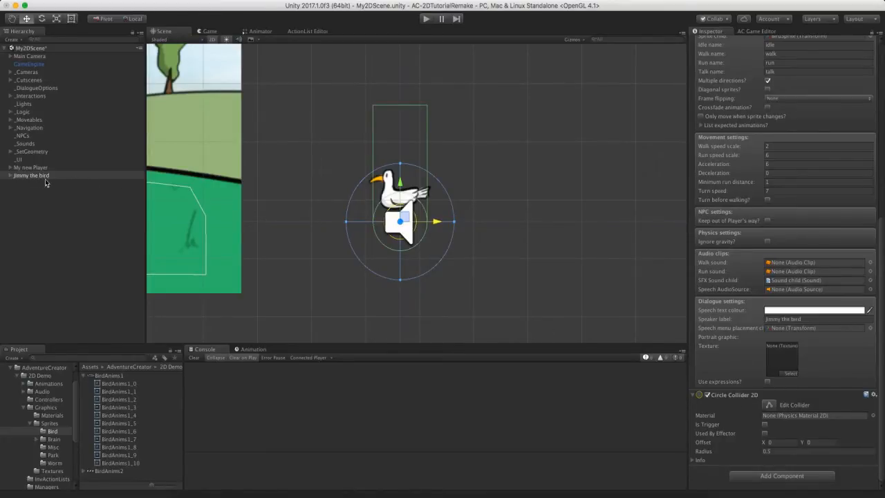
left_click(10, 176)
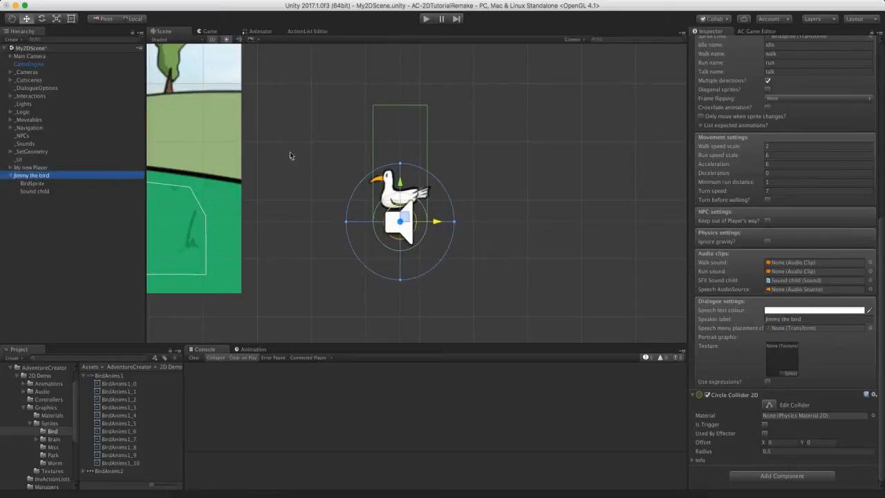
left_click(29, 184)
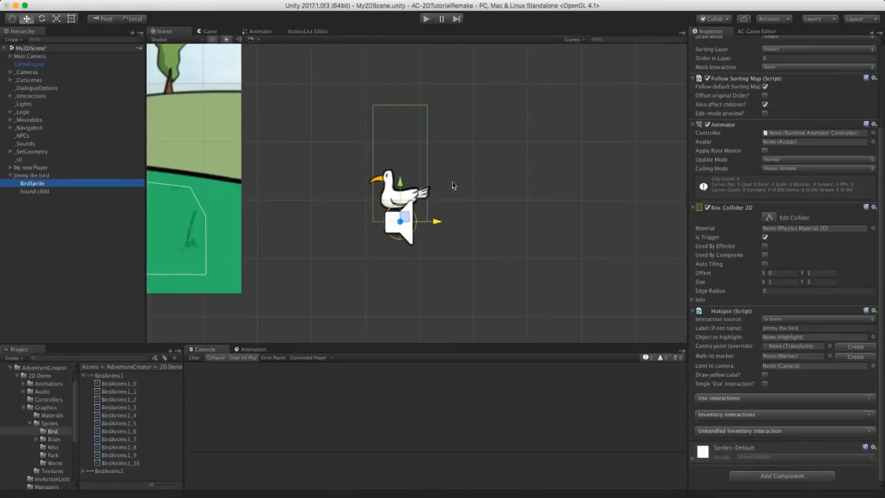
middle_click_drag(390, 191, 420, 208)
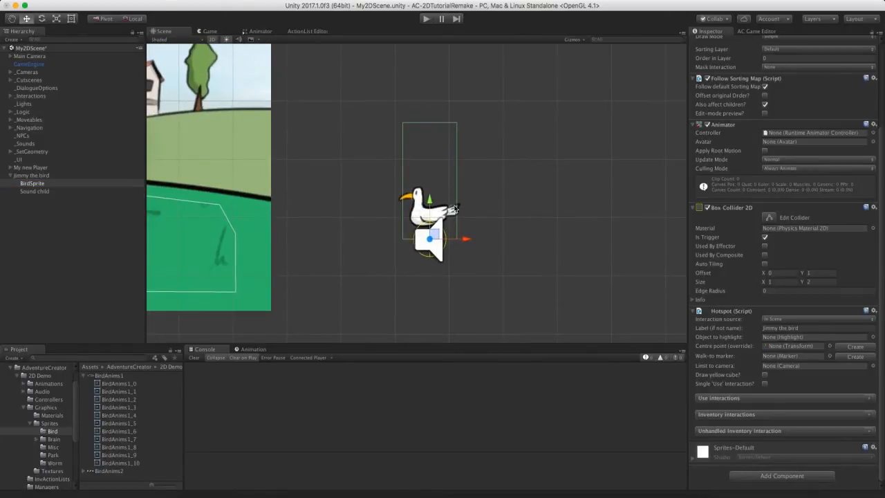
left_click(769, 217)
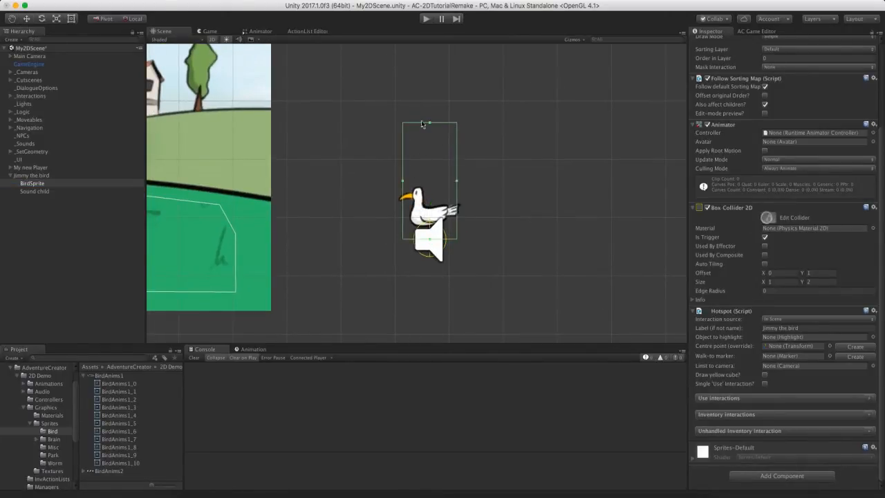
left_click_drag(429, 125, 429, 184)
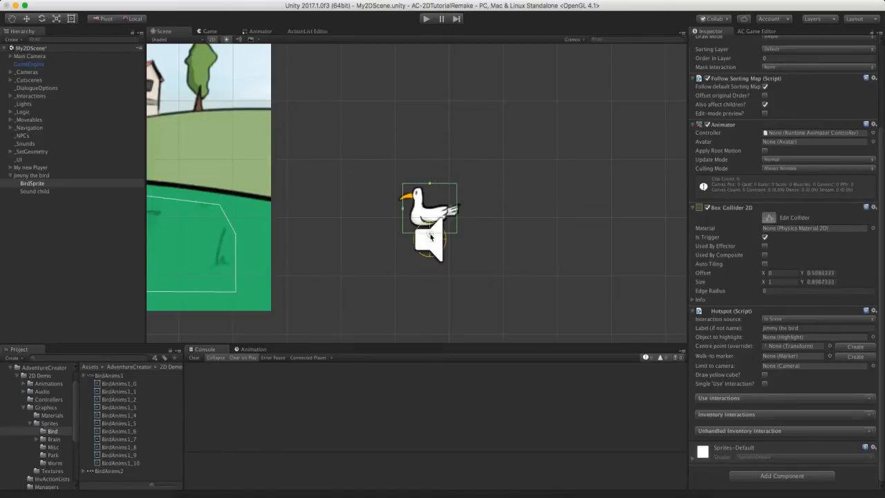
left_click_drag(430, 234, 404, 208)
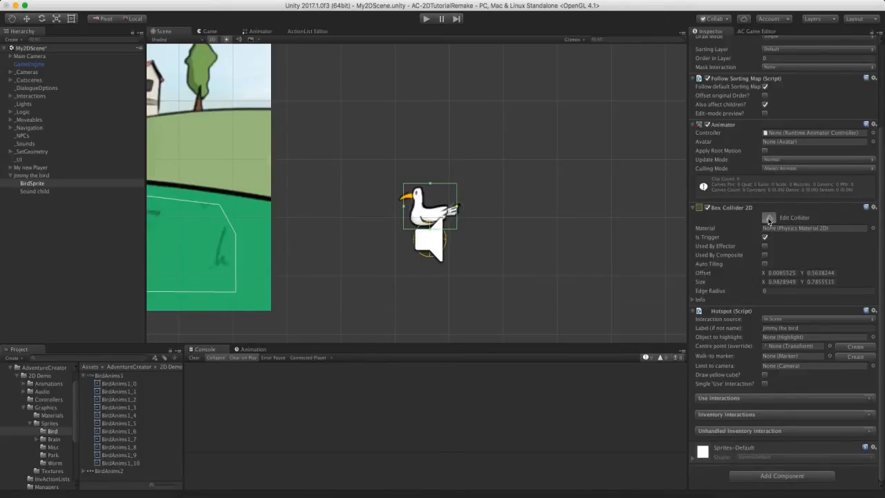
left_click(768, 219)
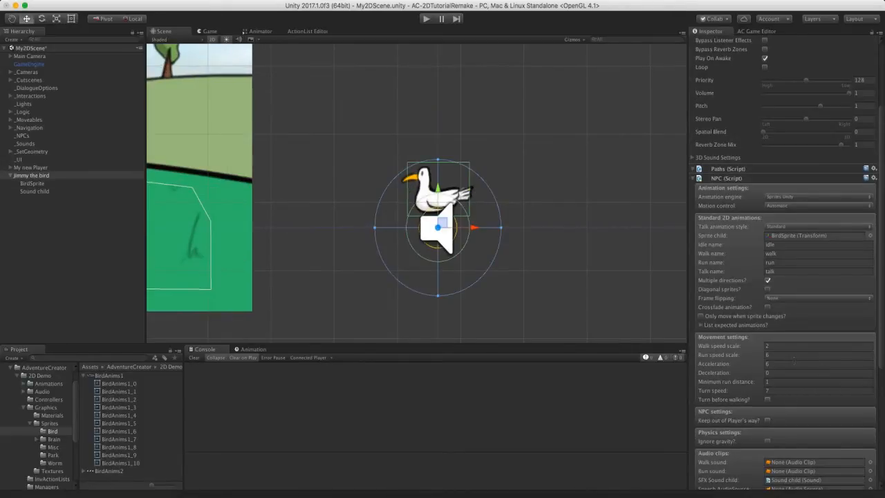
Set the Circle Collider 2D radius of Jimmy the bird to 0.4
scroll(793, 360, "down", 8)
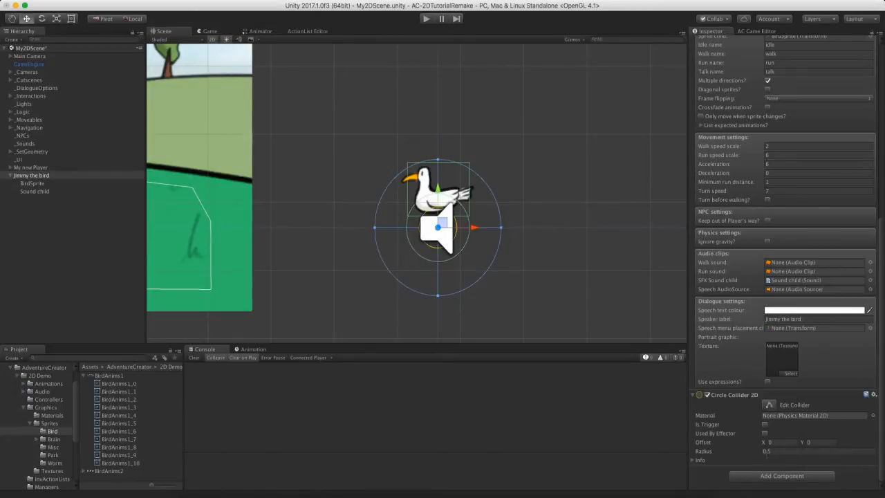
left_click_drag(768, 451, 791, 449)
type("4")
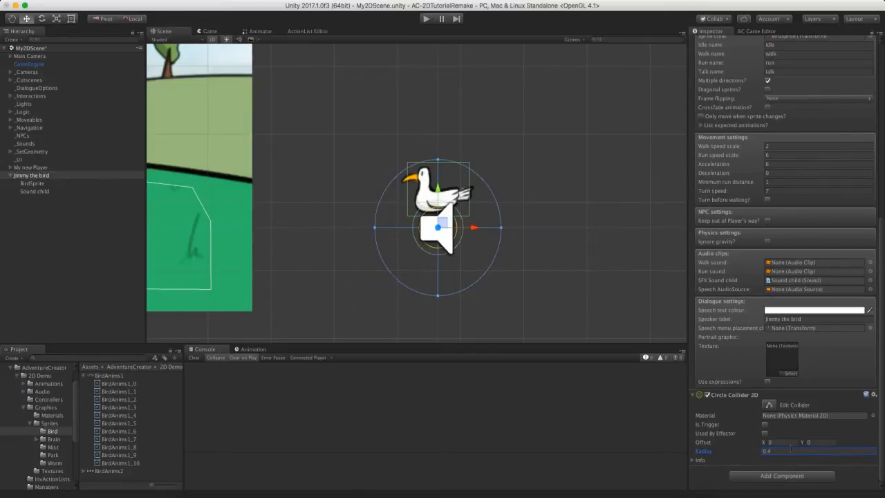
Move Jimmy the bird back onto the grass inside the walkable area, between the tree and the house
scroll(647, 239, "down", 5)
left_click_drag(551, 233, 290, 235)
middle_click_drag(289, 234, 463, 225)
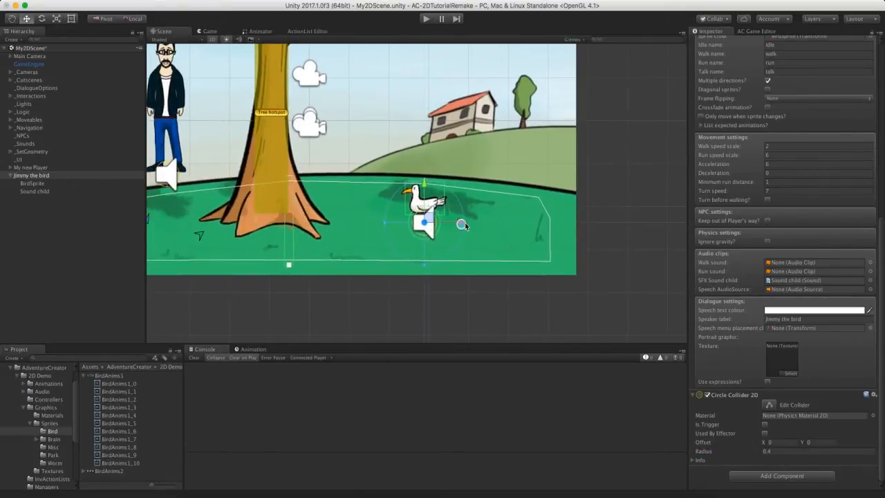
left_click_drag(463, 225, 443, 223)
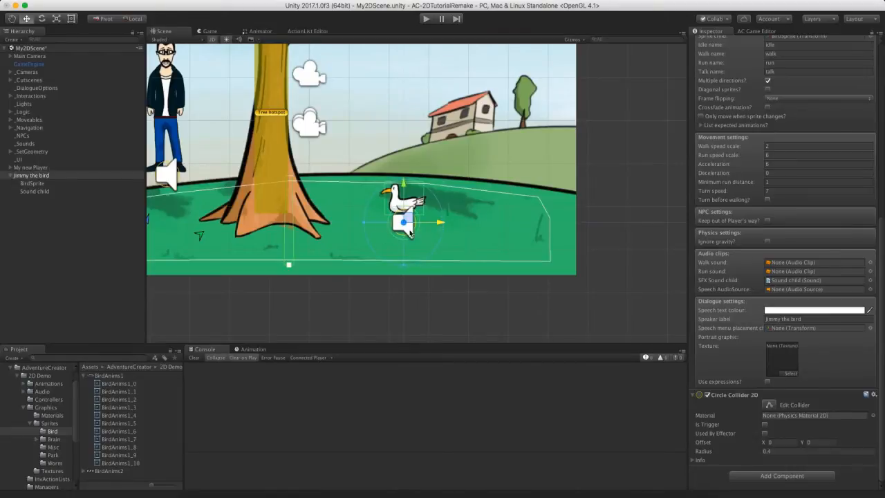
scroll(411, 233, "up", 2)
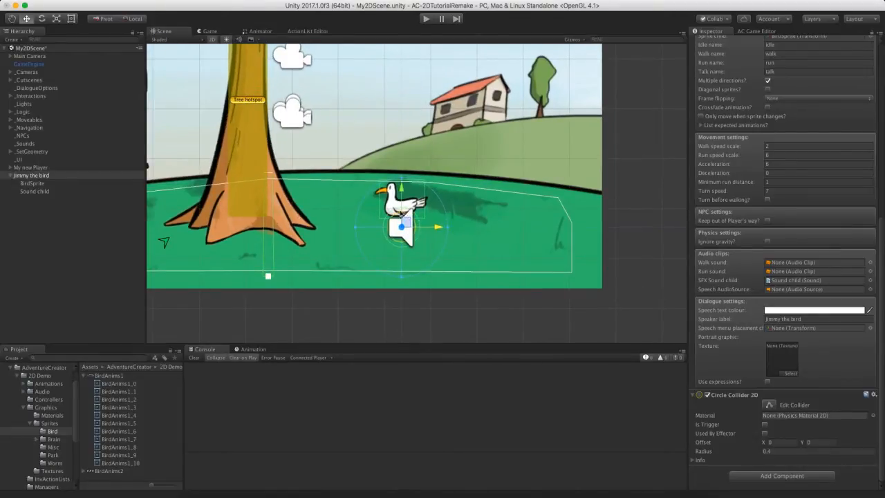
middle_click_drag(395, 230, 438, 234)
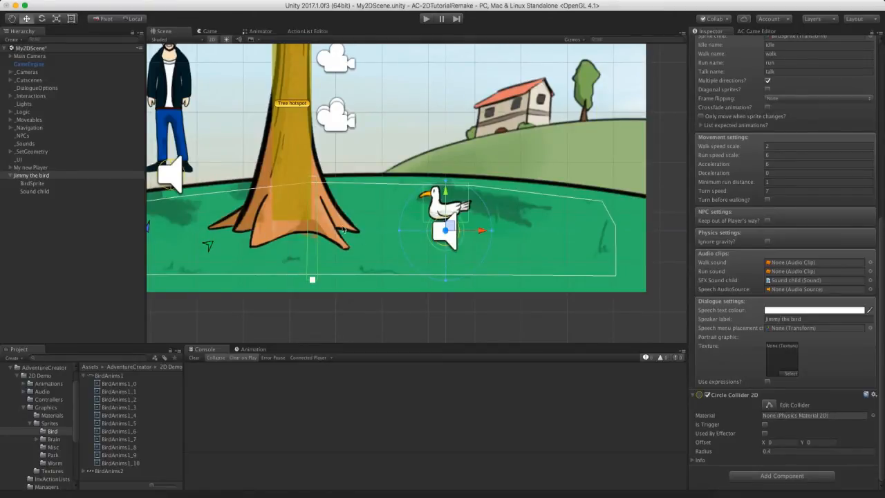
Show the 2D Demo's Bird animation clips and set Jimmy the bird's idle animation name to BirdIdle
scroll(769, 311, "up", 8)
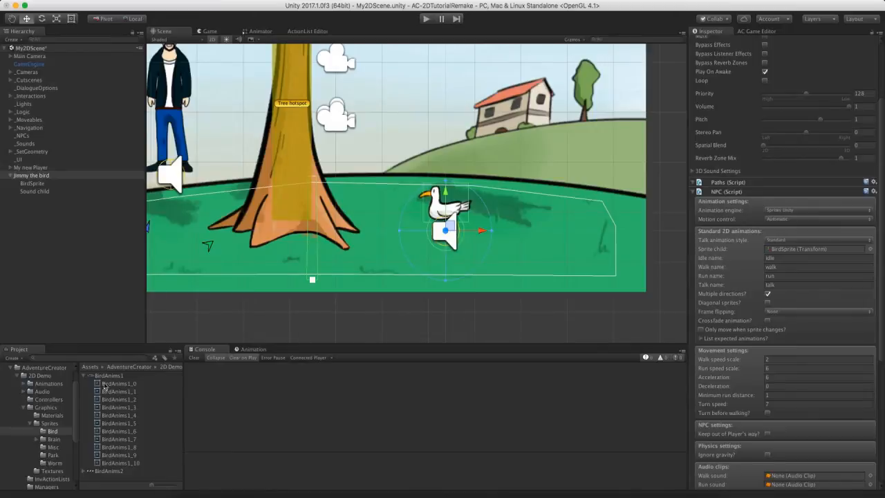
left_click(53, 386)
left_click(23, 383)
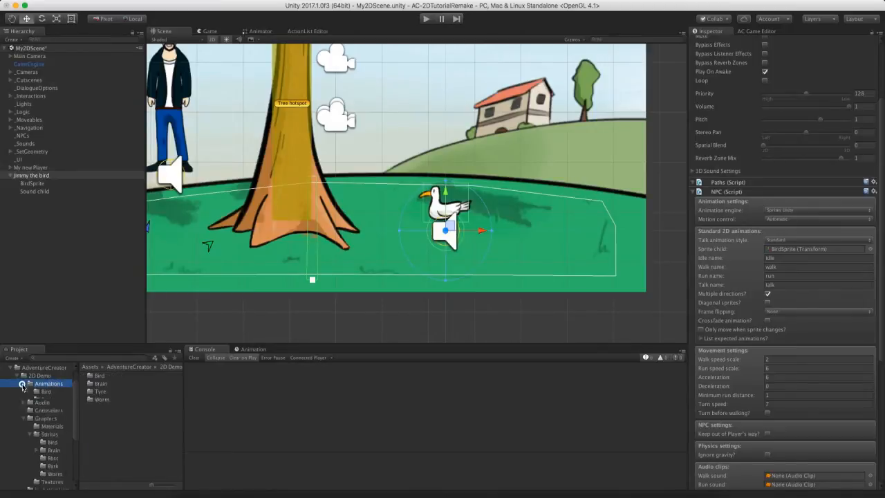
left_click(39, 391)
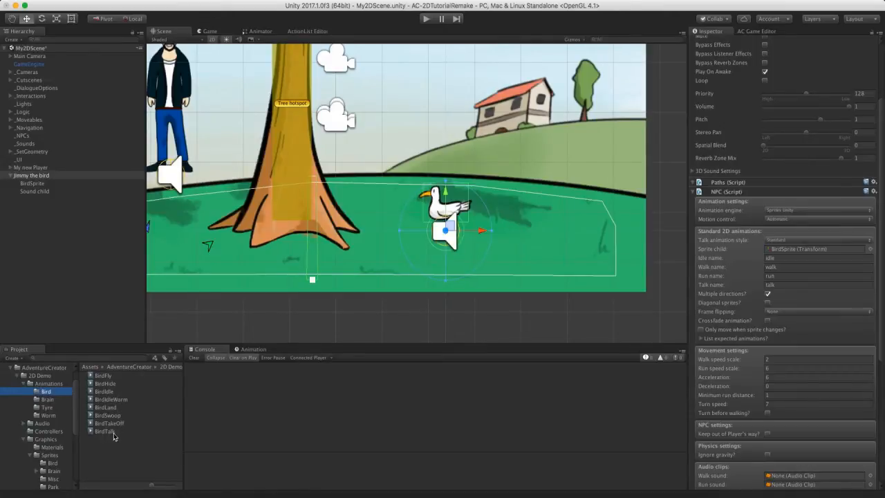
left_click(788, 258)
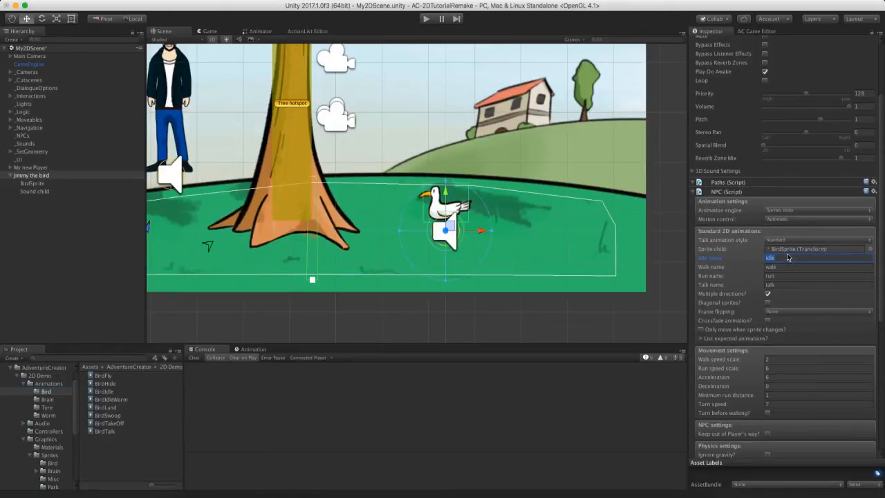
type("BirdIdle")
key("Tab")
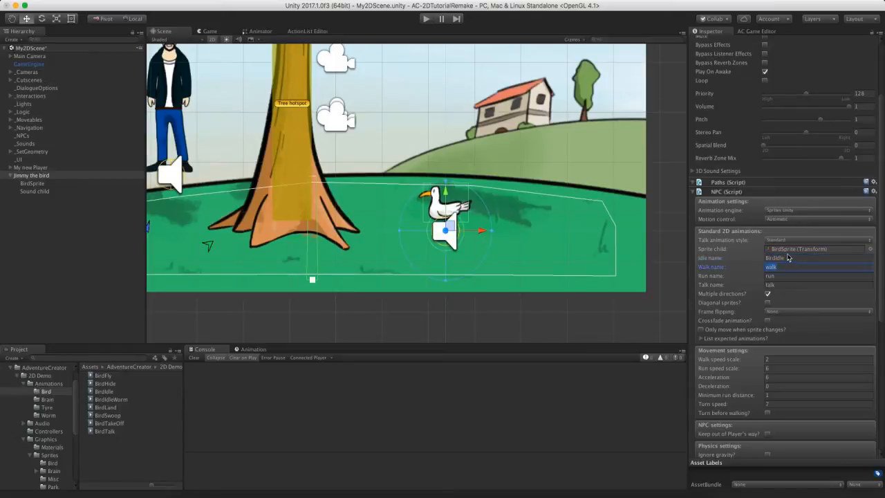
Clear Jimmy the bird's walk and run animation names and set the talk name to BirdTalk
key("BackSpace")
key("Tab")
key("BackSpace")
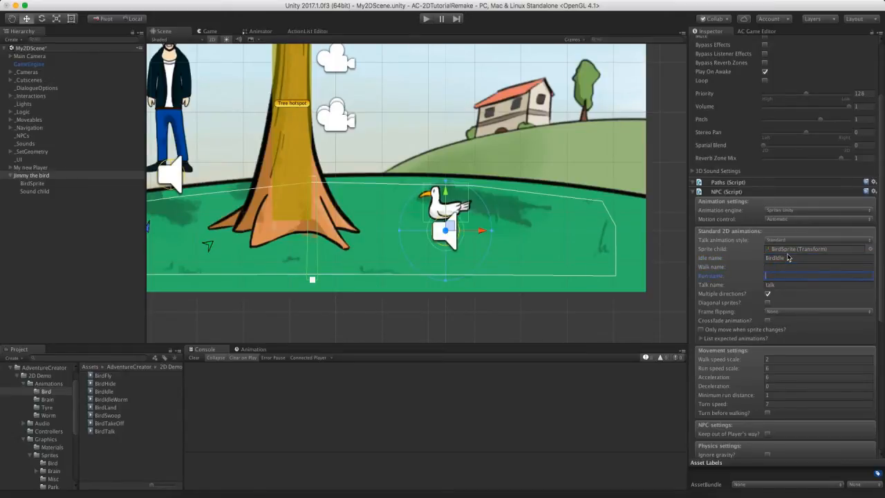
key("Tab")
type("B")
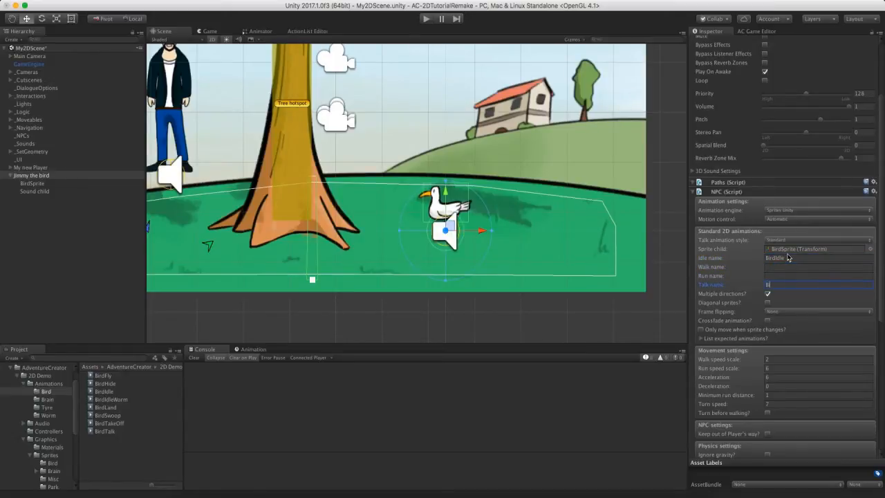
type("irdTalk")
Turn off multiple directions for Jimmy the bird and check the list of expected animations
left_click(767, 294)
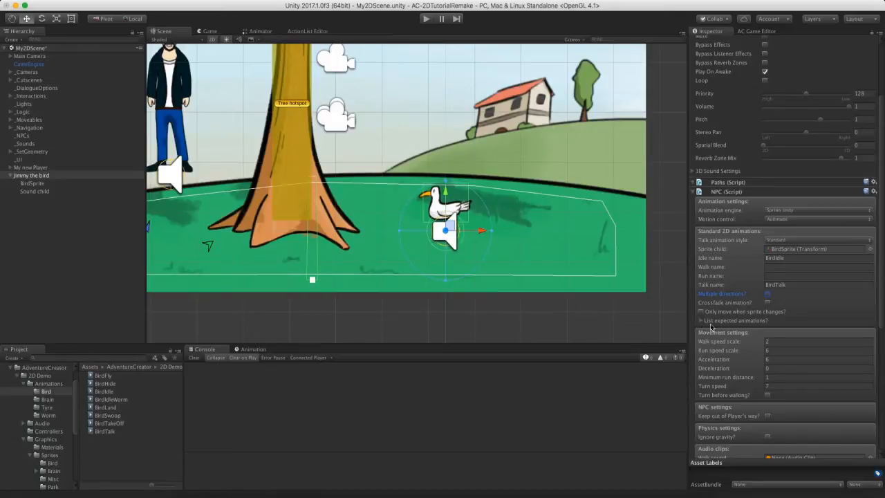
left_click(700, 321)
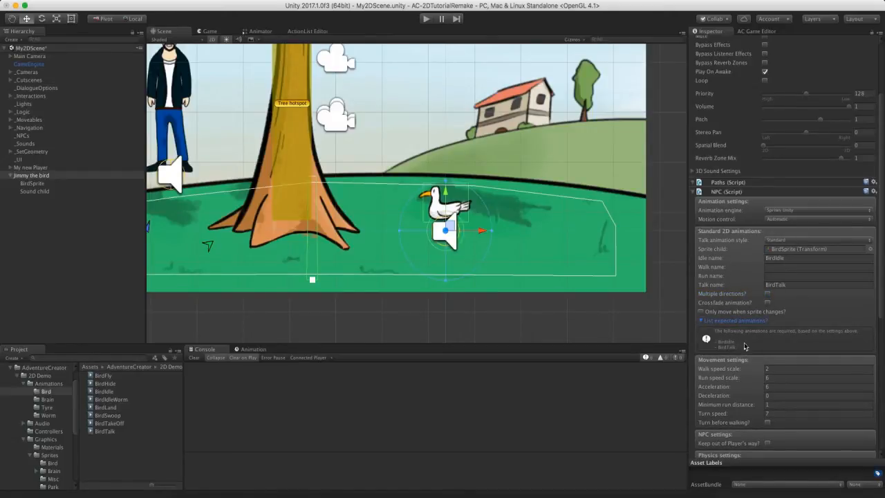
left_click(700, 322)
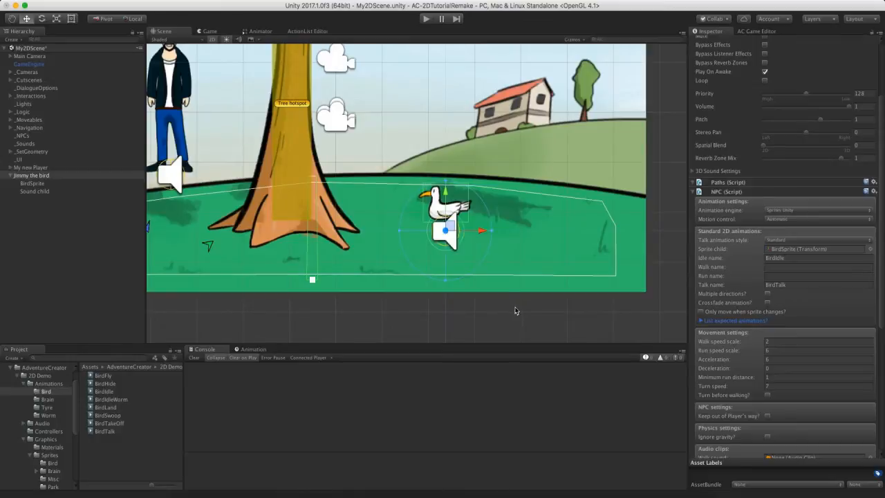
Create an Animator Controller named BirdController in the My 2D game folder and assign it to the Animator of BirdSprite
left_click(57, 184)
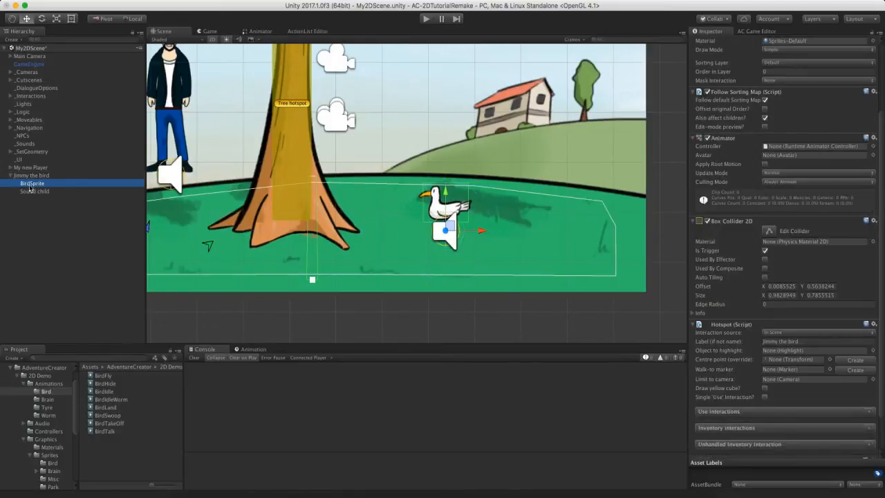
scroll(882, 181, "up", 2)
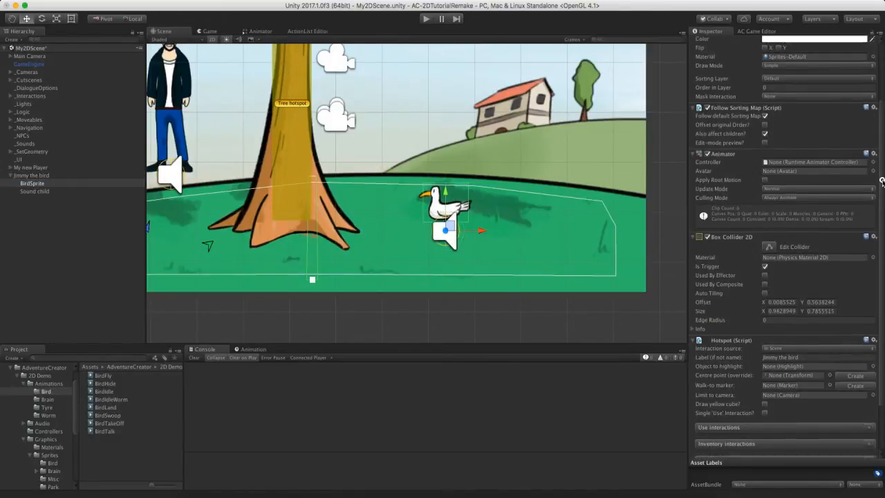
scroll(882, 181, "up", 1)
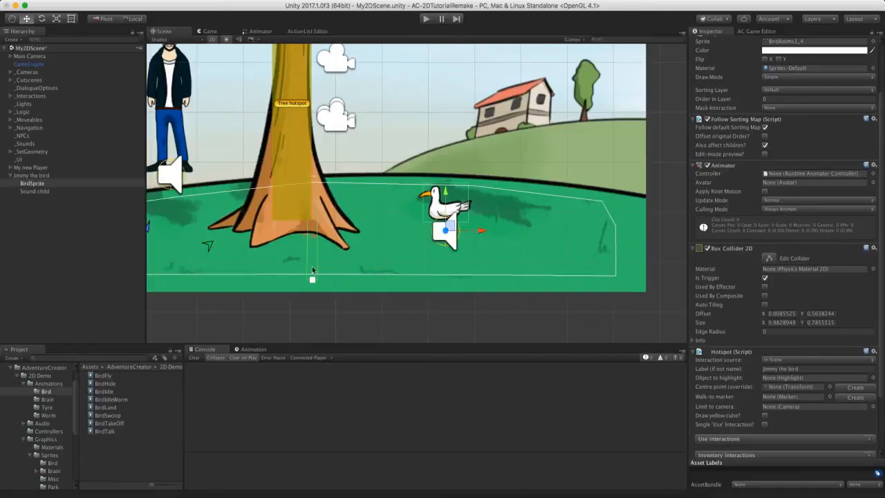
left_click(10, 368)
left_click(23, 397)
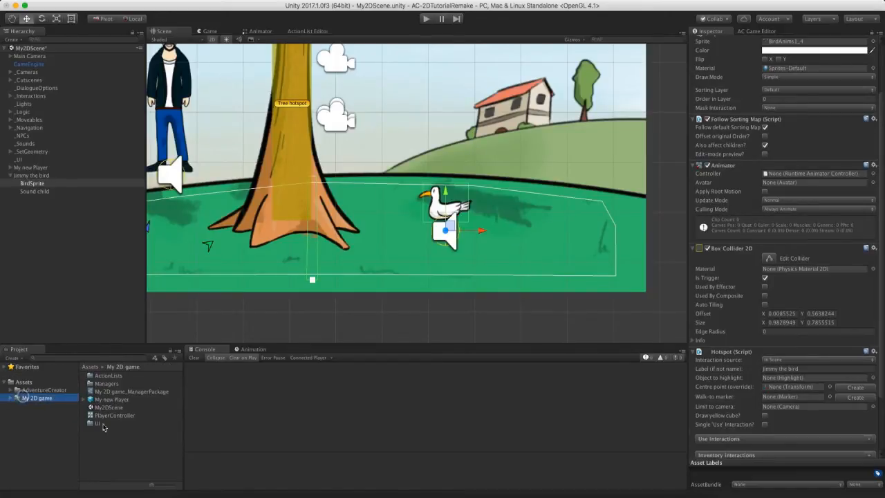
right_click(106, 437)
mouse_move(138, 322)
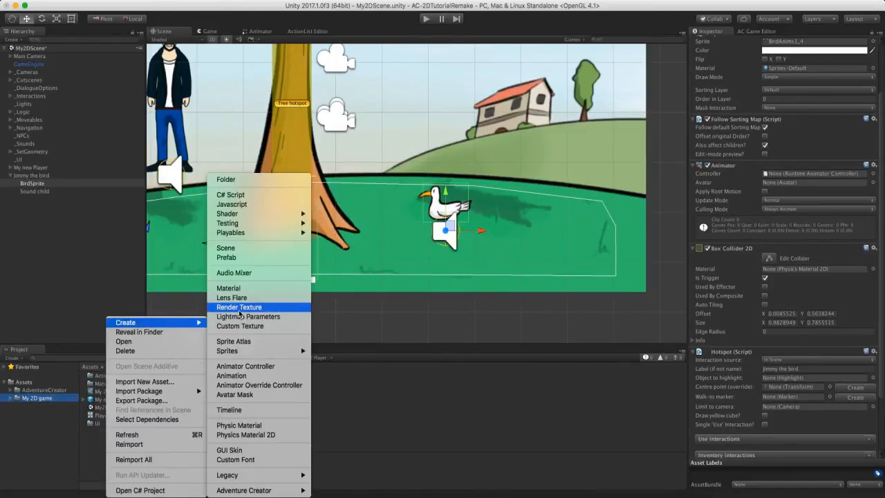
left_click(238, 366)
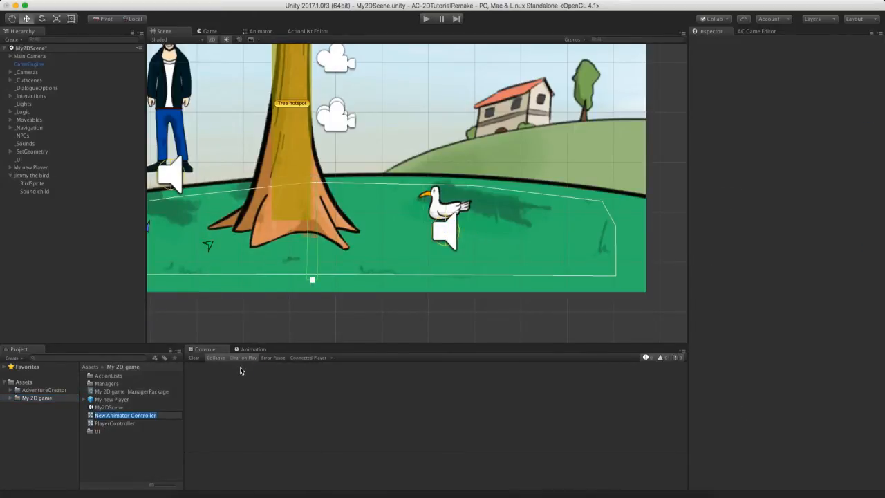
type("Bird")
key("Return")
left_click_drag(112, 384, 795, 243)
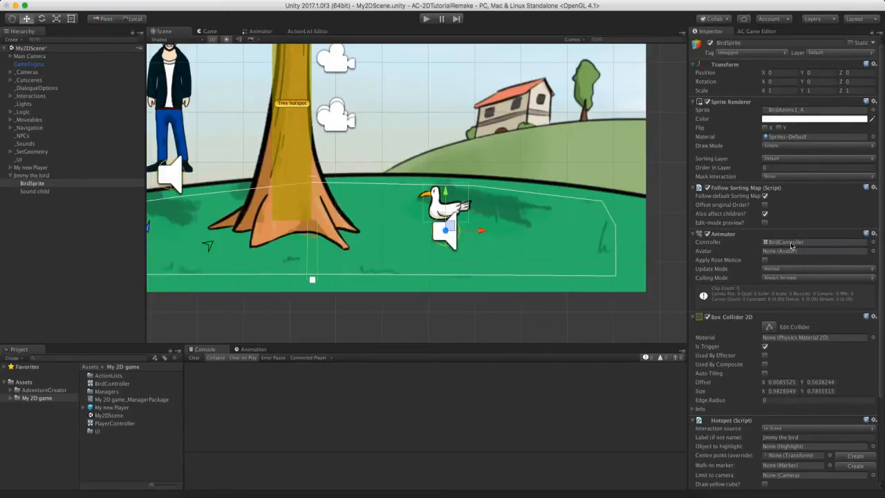
Open BirdController and add the BirdIdle and BirdTalk clips as states, with BirdIdle as the default
double_click(791, 243)
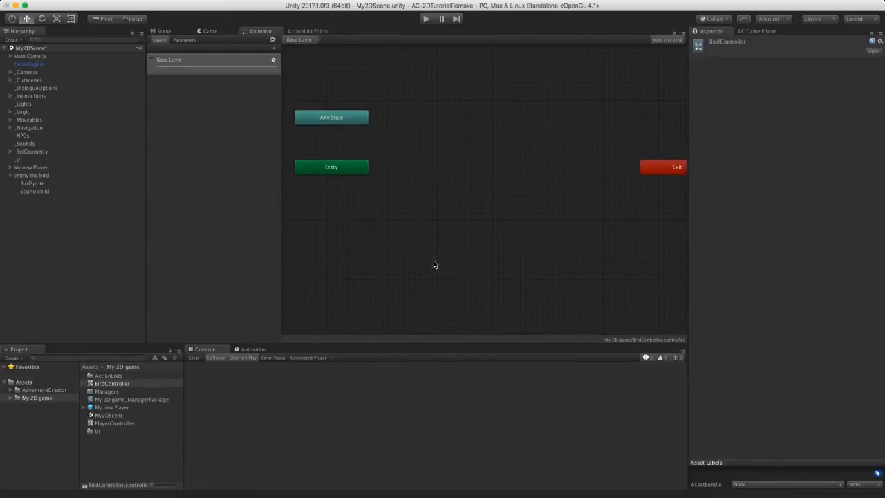
left_click(37, 397)
left_click(12, 390, "alt")
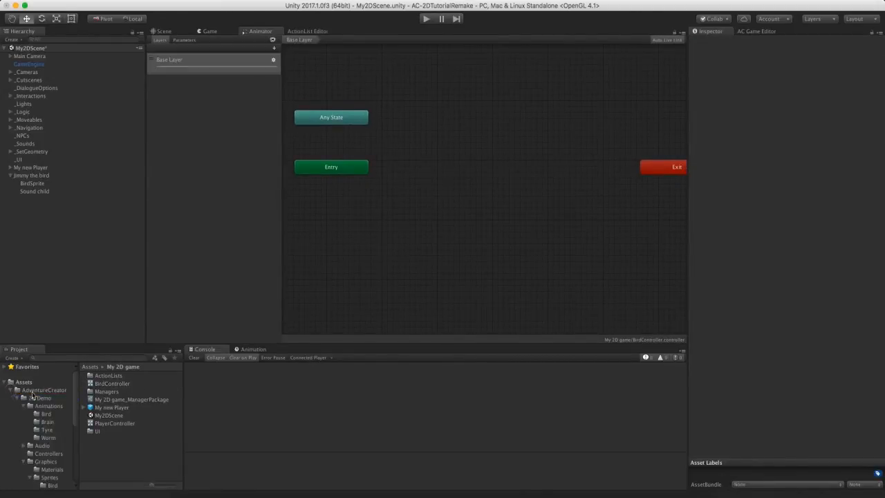
left_click(36, 406)
left_click(45, 414)
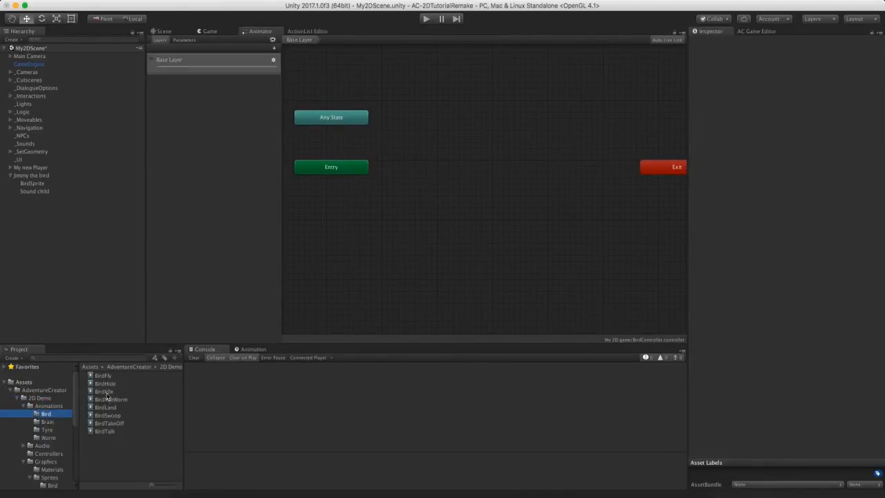
left_click(105, 392)
left_click(102, 431, "super")
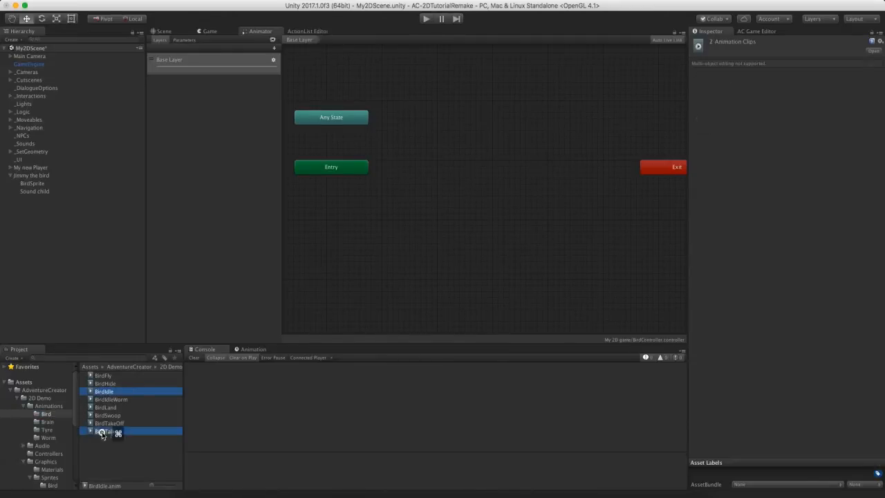
left_click_drag(111, 391, 432, 147)
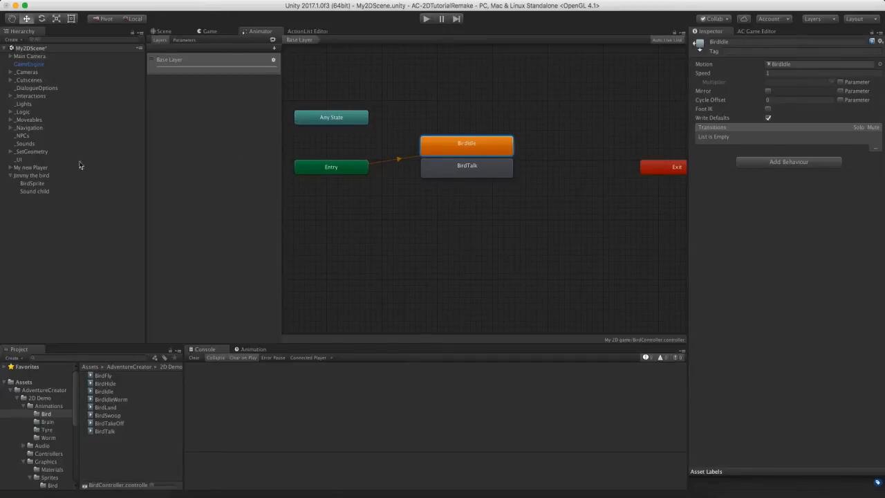
Return to the scene view with Jimmy the bird selected and run the game to check the bird's idle animation
left_click(42, 175)
left_click(164, 31)
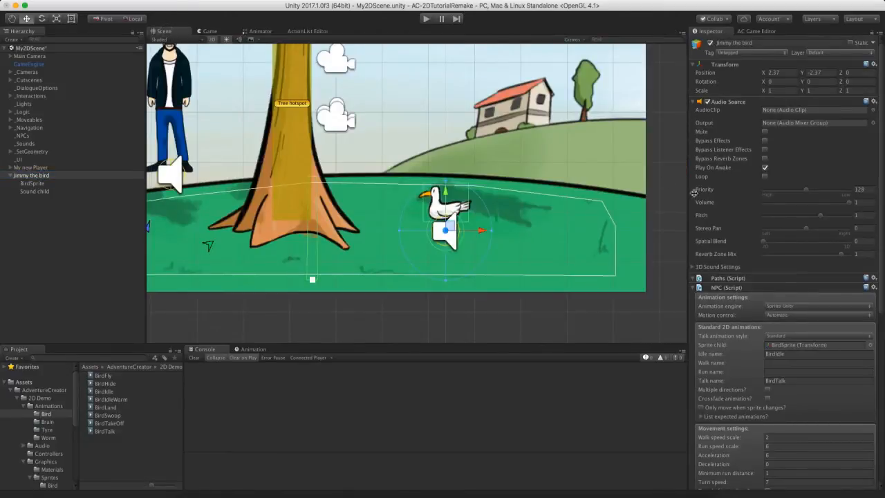
left_click(425, 20)
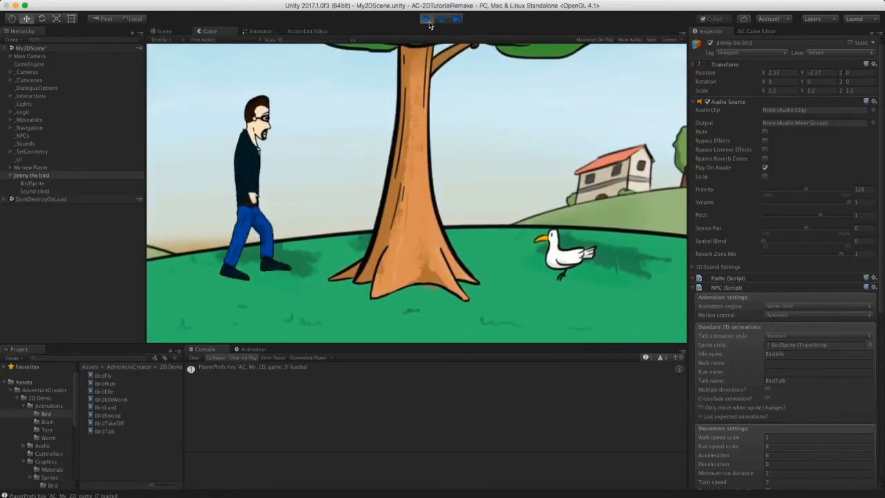
mouse_move(569, 247)
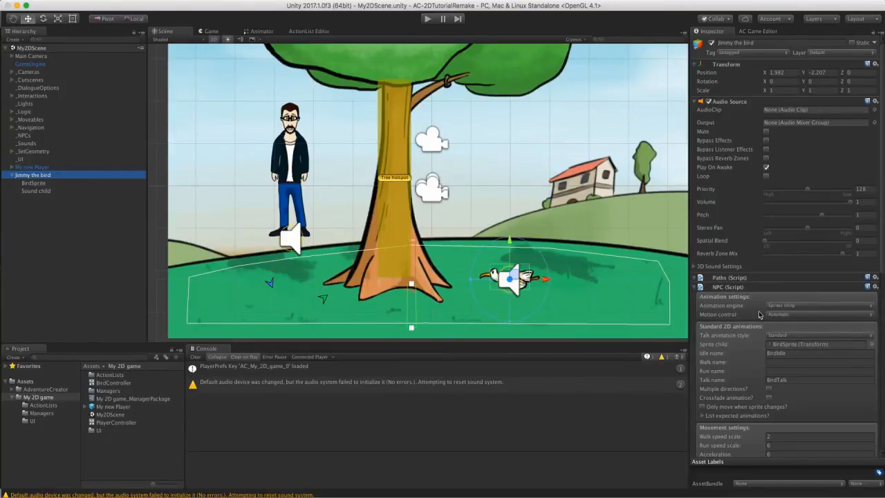
Add a use interaction to the Hotspot of BirdSprite and set its cursor icon to Talk to
left_click(31, 183)
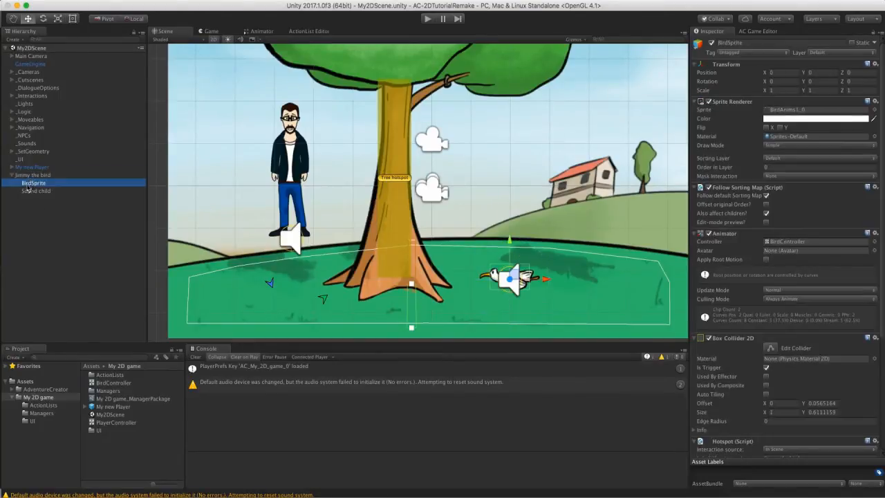
scroll(802, 298, "down", 5)
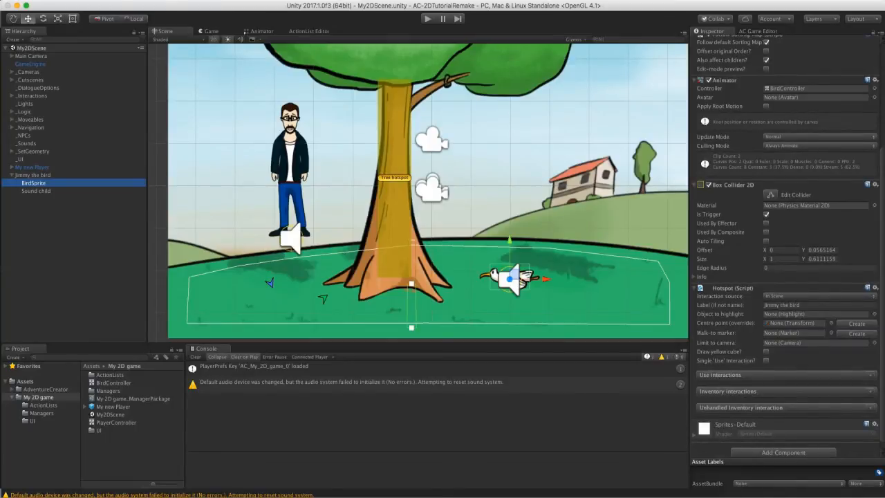
left_click(870, 374)
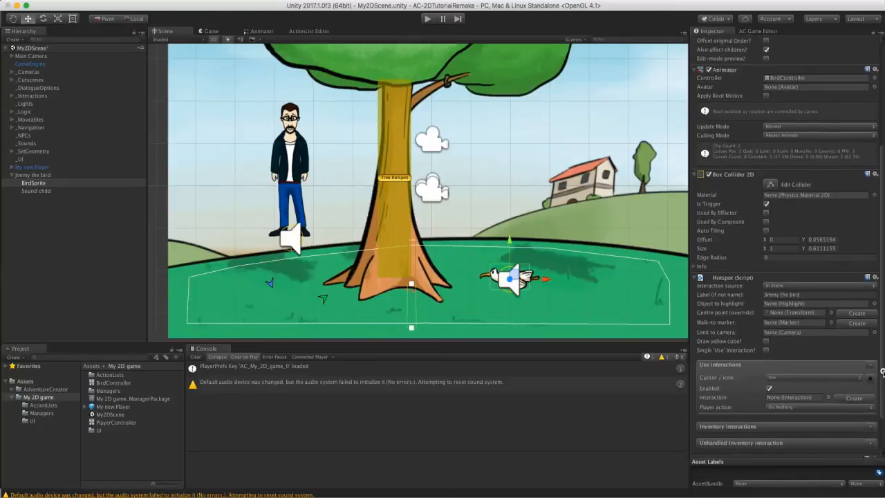
scroll(795, 363, "down", 2)
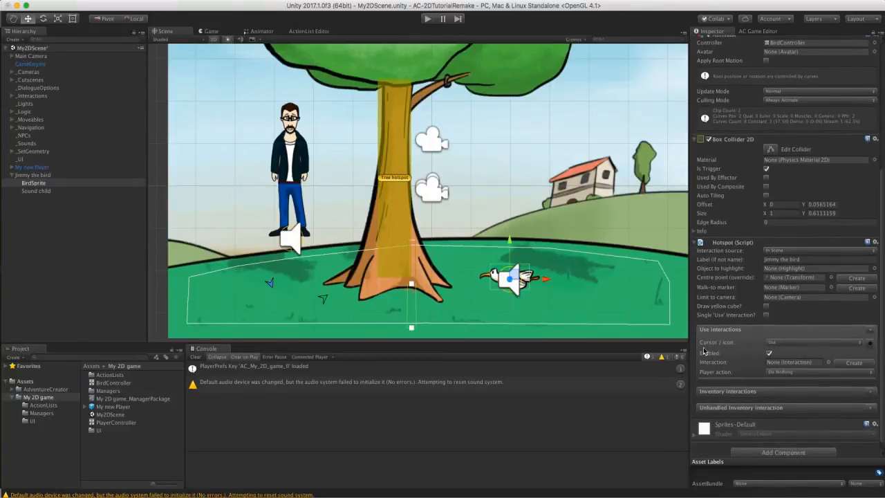
left_click(793, 343)
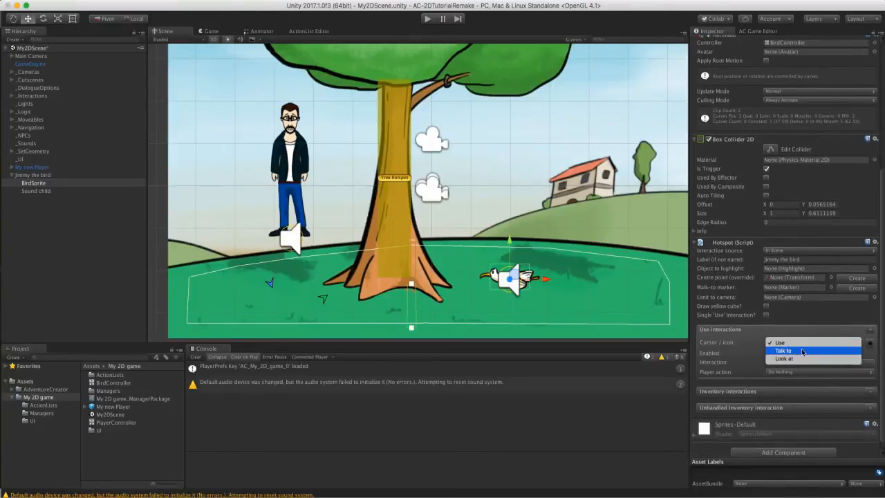
left_click(802, 352)
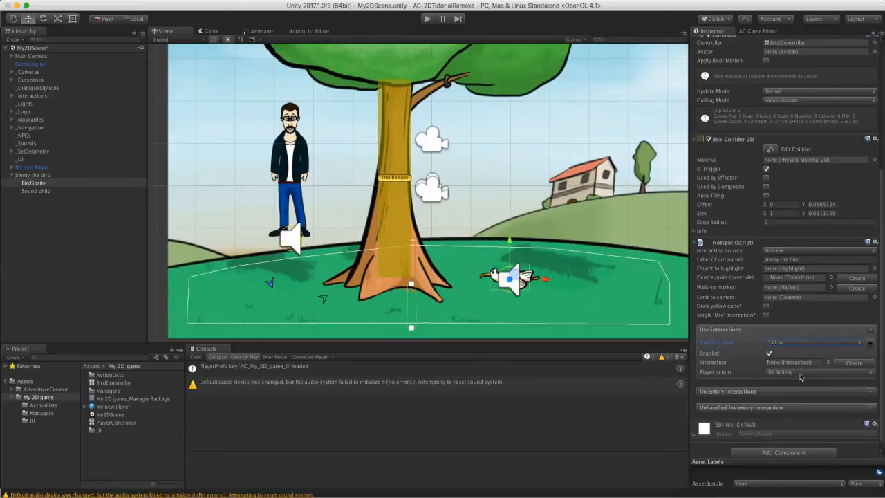
Set the Talk to interaction's player action to Walk To Marker, then create the hotspot's walk-to marker and locate it in the scene hierarchy
left_click(791, 373)
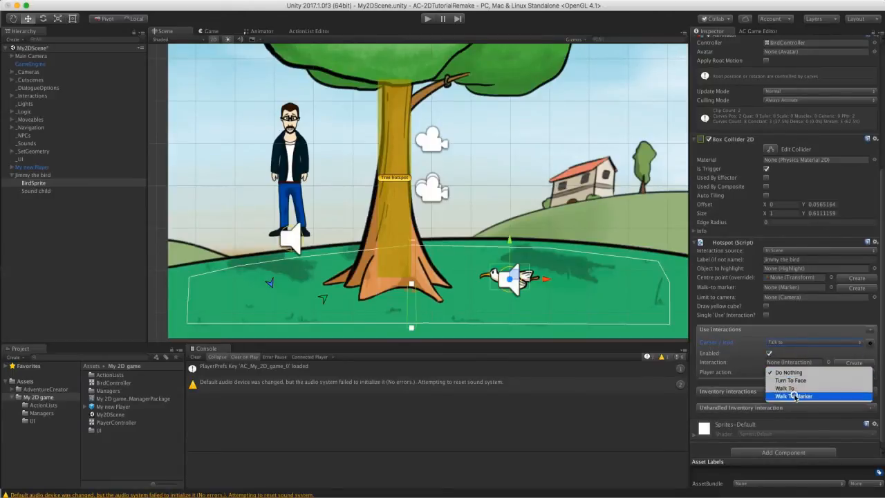
left_click(792, 392)
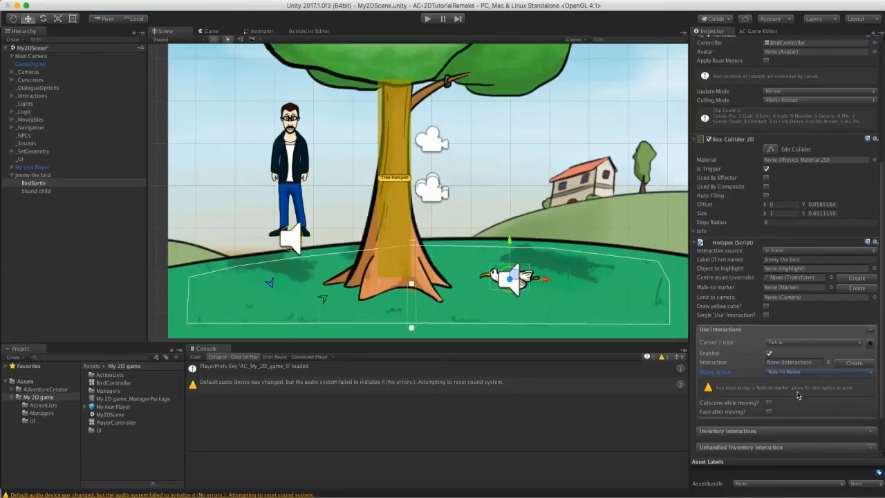
left_click(845, 288)
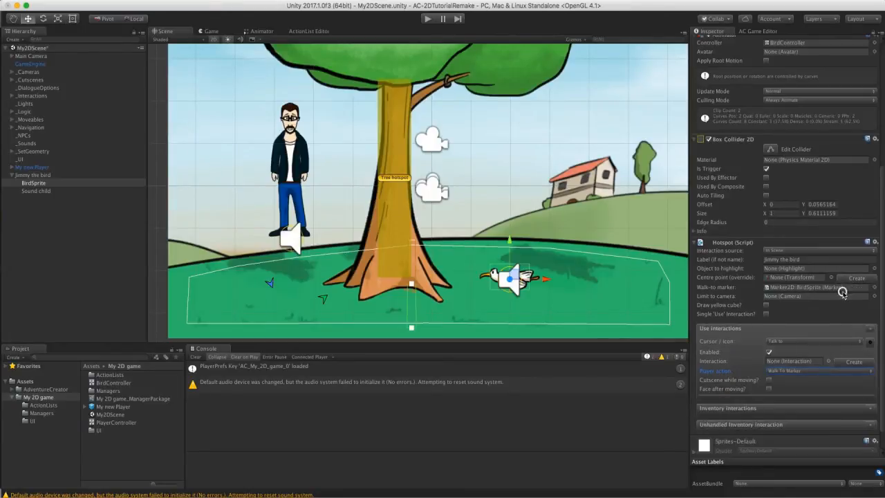
left_click(842, 289)
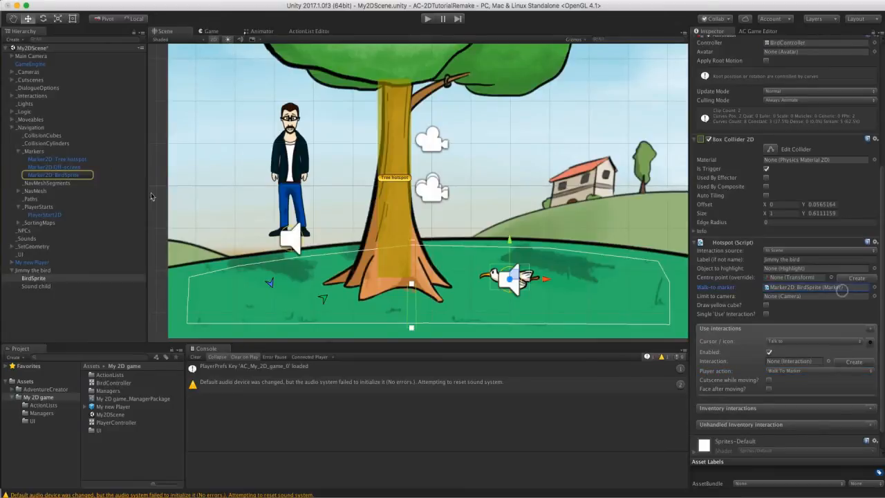
Move the Marker2D: BirdSprite marker onto the grass just below the bird's beak side, at about X 0.91, Y -2.87
left_click(60, 174)
key("f")
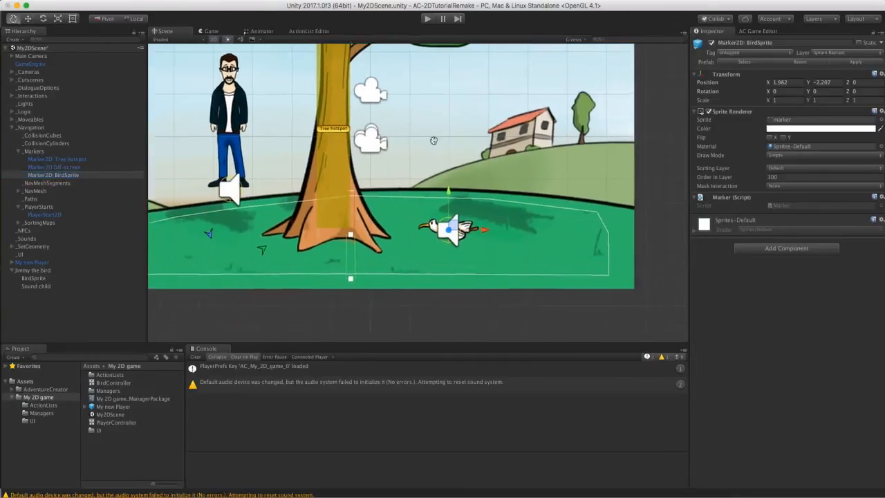
left_click_drag(447, 214, 409, 240)
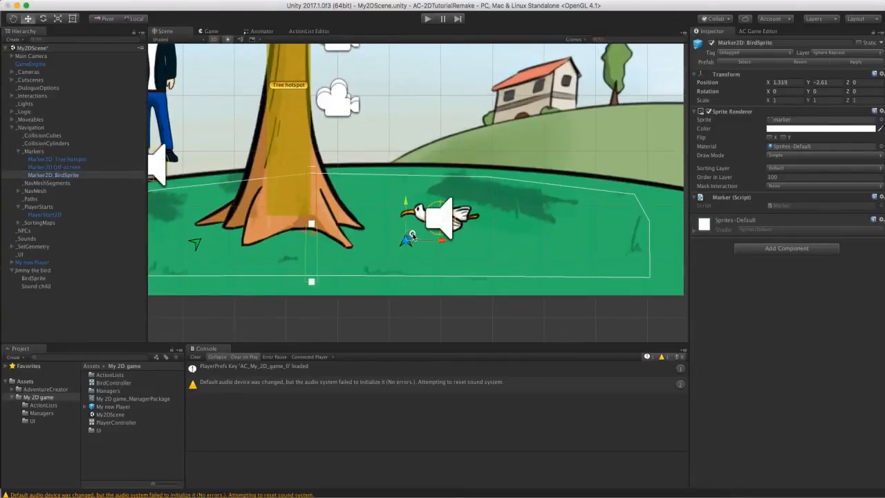
middle_click_drag(425, 232, 468, 217)
left_click_drag(446, 230, 432, 236)
middle_click_drag(443, 227, 452, 229)
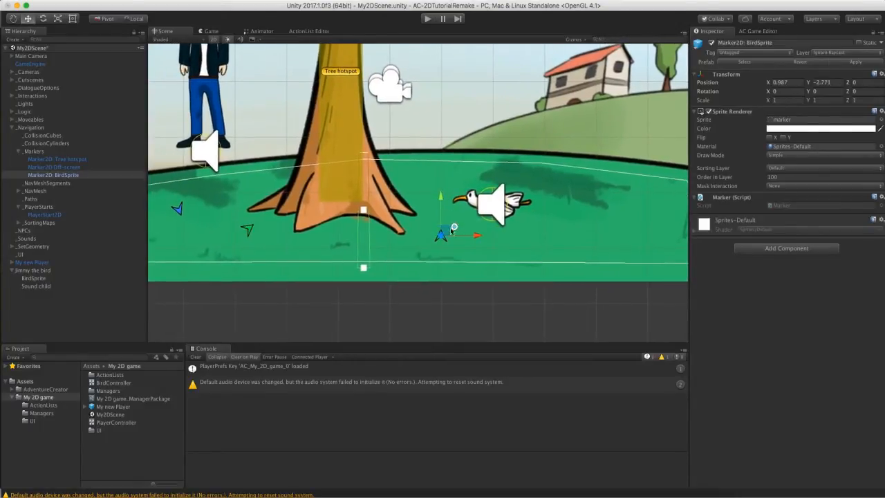
left_click_drag(446, 231, 443, 235)
Rotate the BirdSprite marker about -42° around Z towards the bird and nudge it to about X 0.75, Y -2.92
left_click(43, 18)
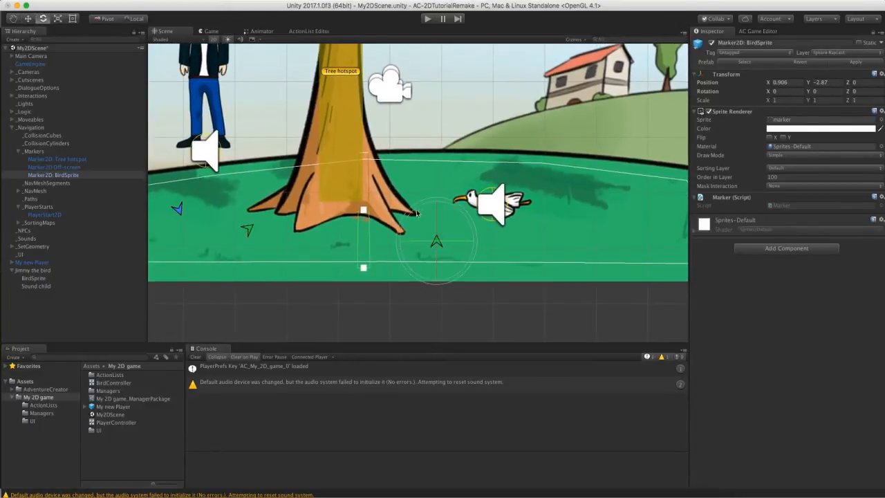
left_click_drag(413, 207, 462, 195)
left_click(28, 19)
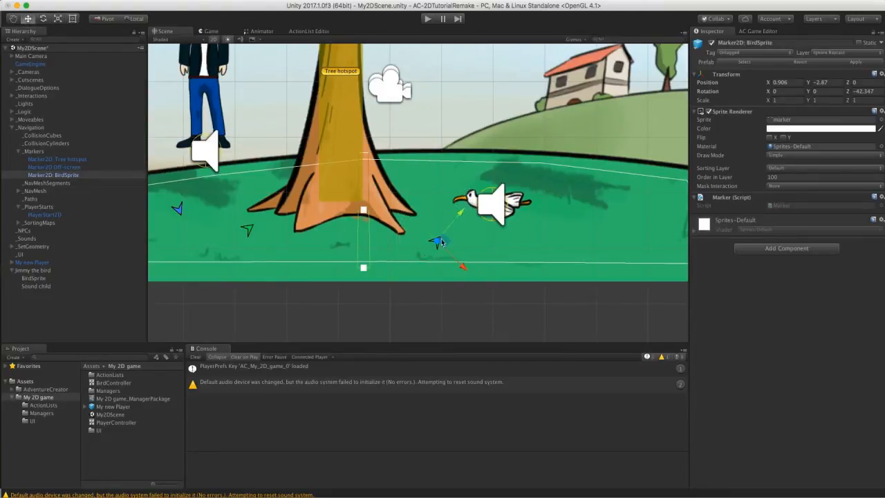
left_click_drag(435, 240, 431, 243)
middle_click_drag(442, 212, 440, 222)
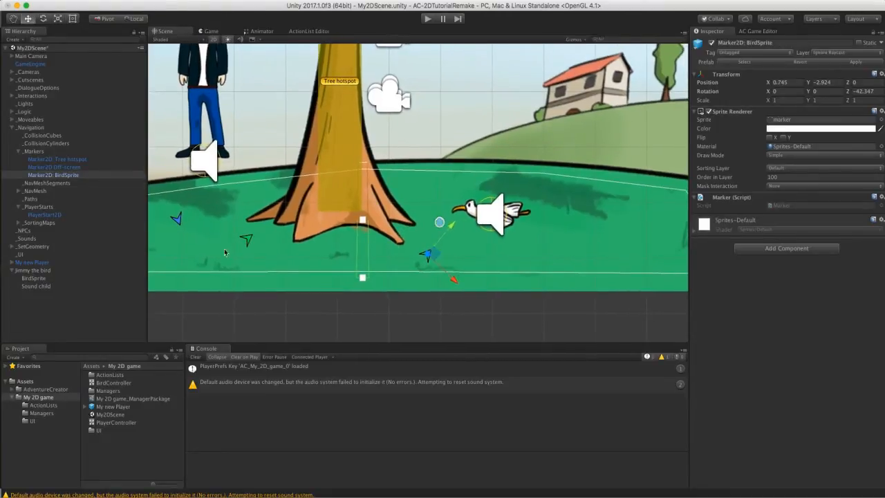
Create the interaction for BirdSprite's Talk to use interaction, locate it in the scene hierarchy and open its action list for editing
left_click(45, 277)
scroll(753, 297, "down", 5)
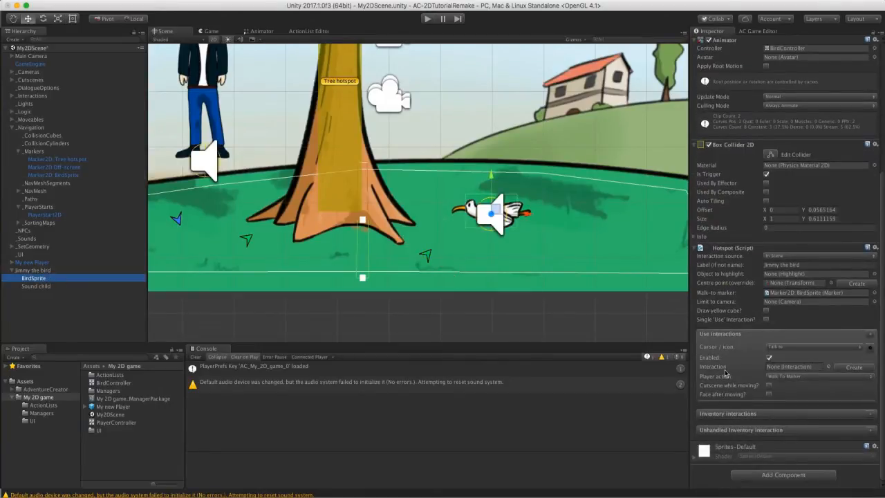
left_click(847, 368)
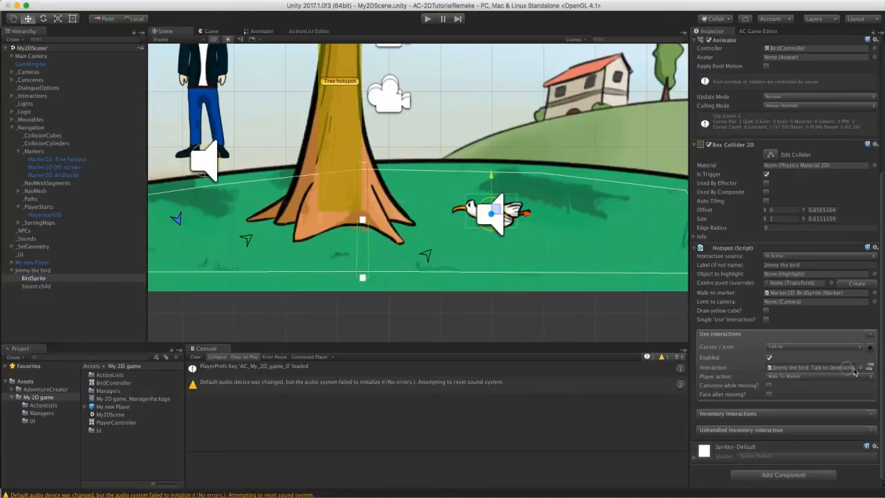
left_click(795, 369)
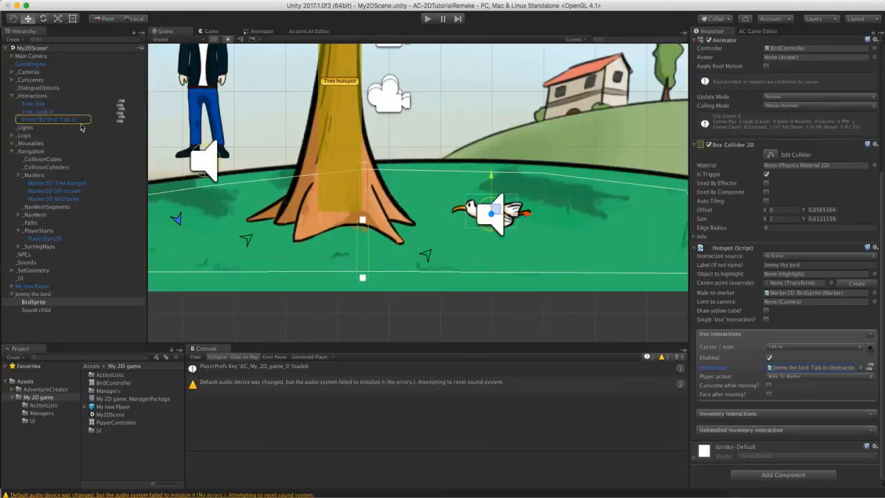
left_click(121, 121)
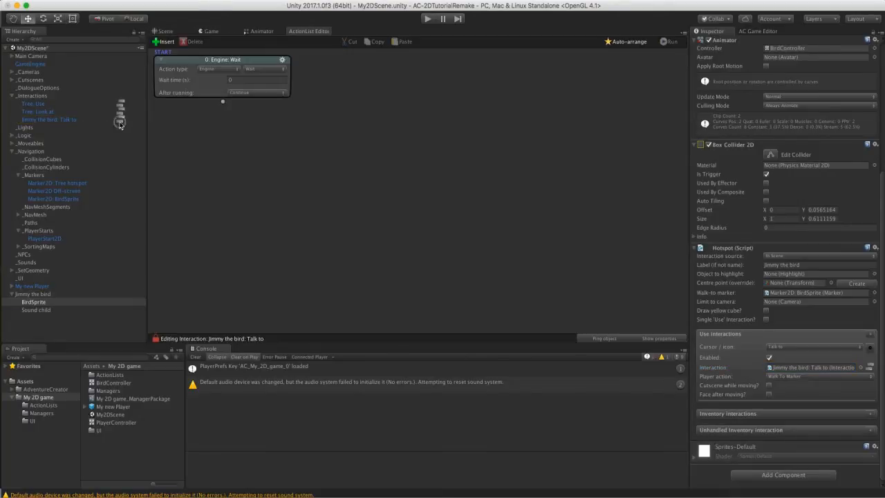
Change the first action of the Talk to interaction to Dialogue: Start conversation
left_click(217, 72)
left_click(217, 60)
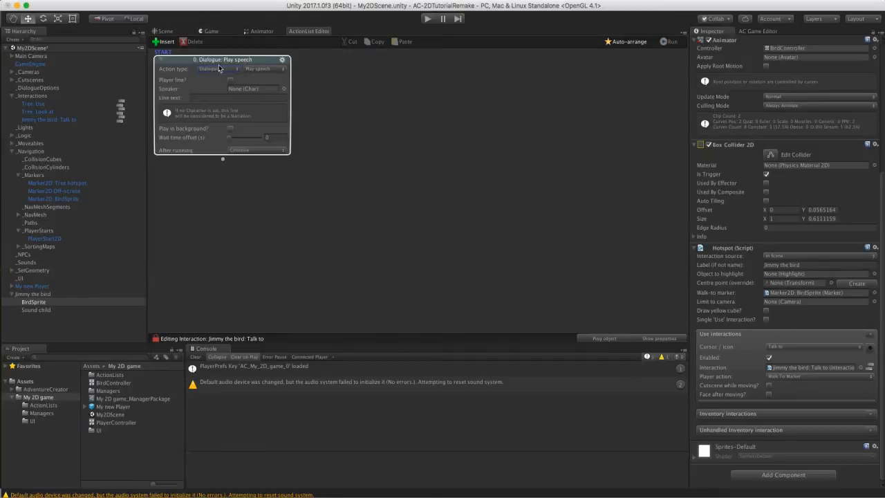
left_click(261, 69)
left_click(267, 87)
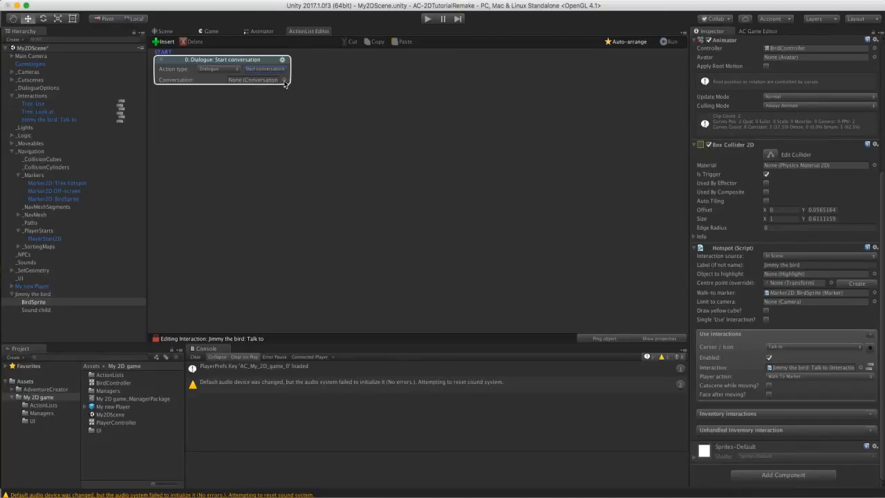
Add a Conversation logic prefab to the scene from the Scene manager and name it Bird Conversation
left_click(753, 32)
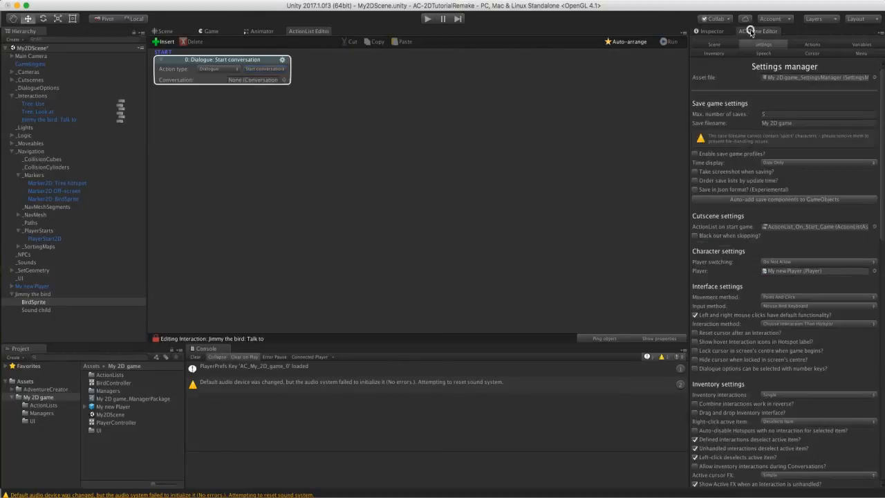
left_click(728, 47)
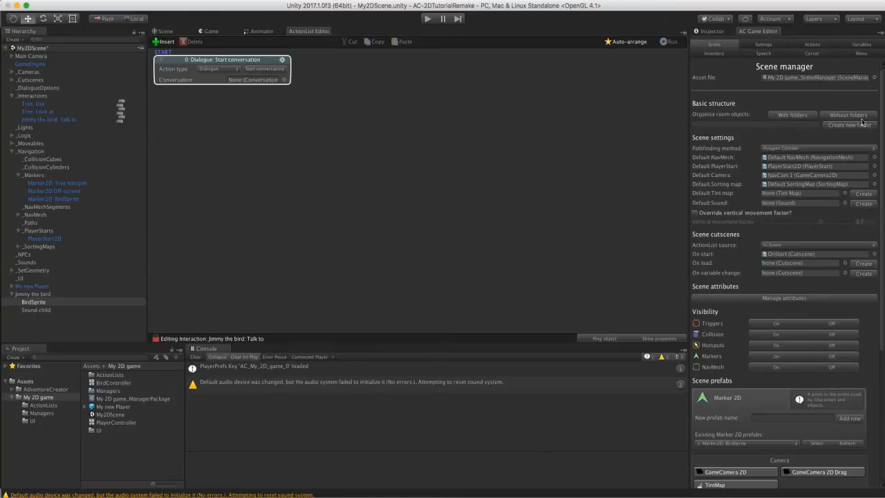
left_click_drag(883, 123, 883, 257)
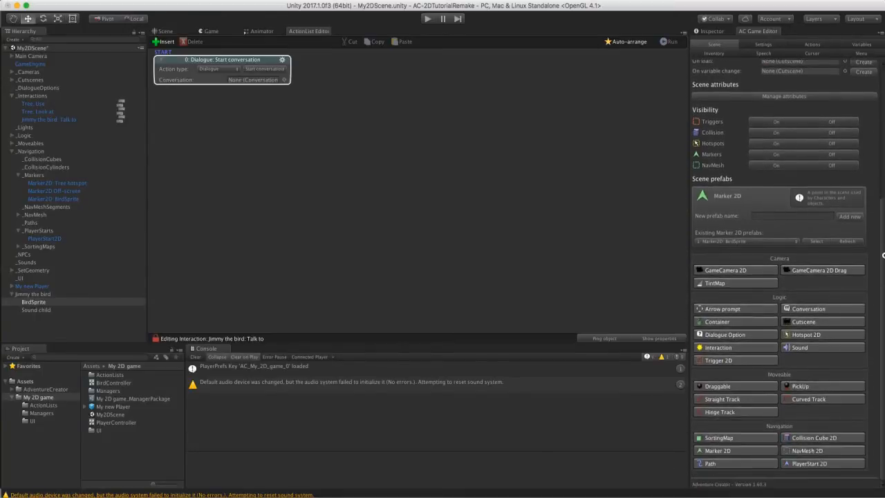
left_click(827, 315)
left_click(827, 316)
left_click(50, 163)
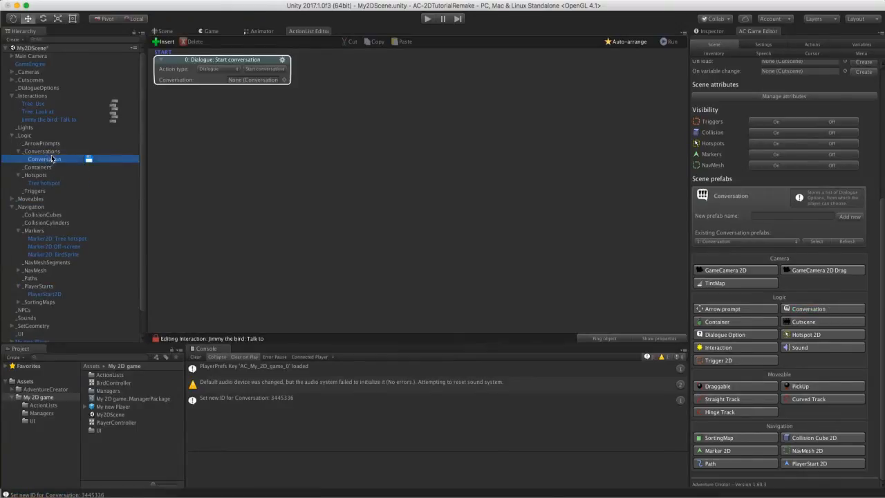
type("Bird Conversation")
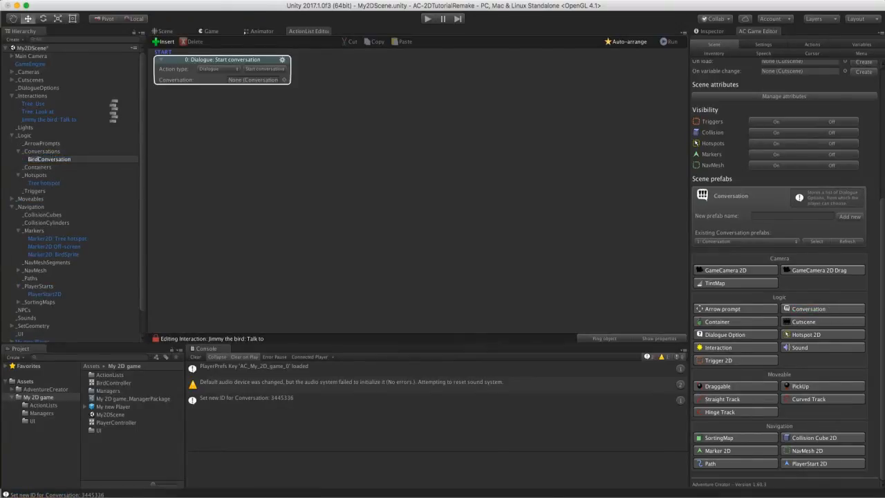
key("Return")
Add three dialogue options to Bird Conversation
left_click(706, 31)
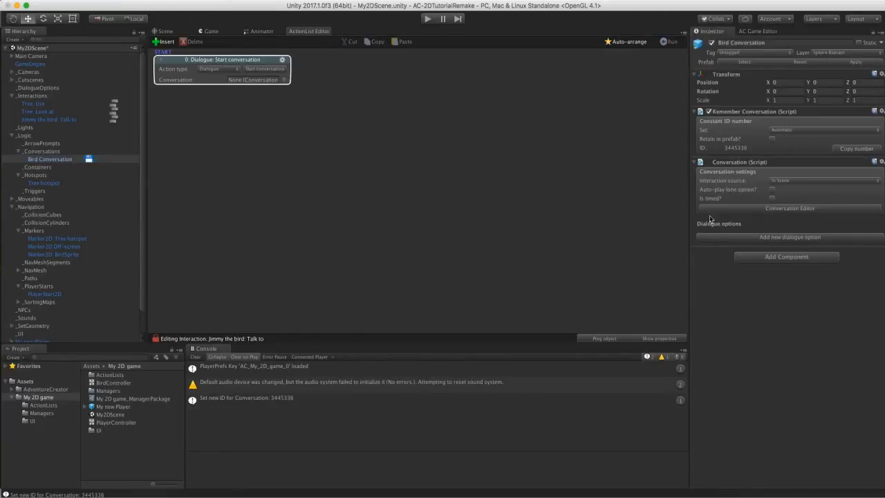
left_click(819, 239)
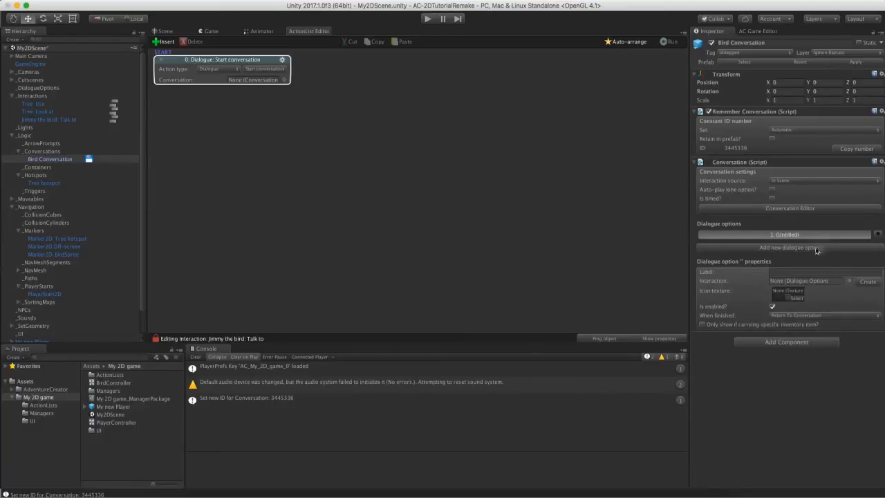
left_click(815, 247)
left_click(810, 256)
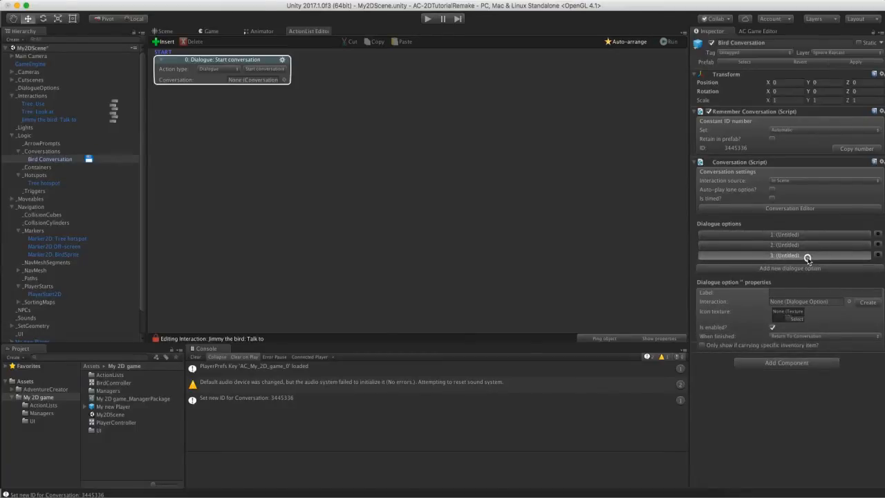
Label the three dialogue options "Hi, bird!", "Wow, you talk!" and "Well, bye." in that order
left_click(796, 236)
left_click(784, 291)
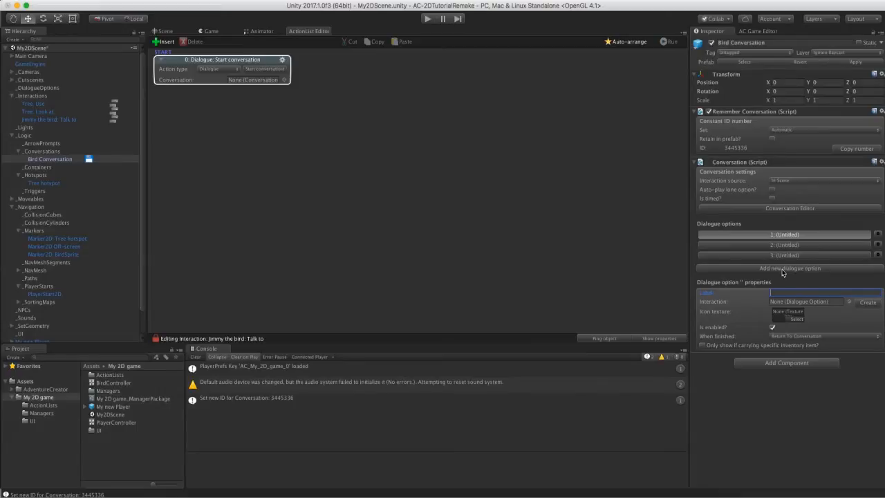
type("Hi, bird!")
left_click(784, 245)
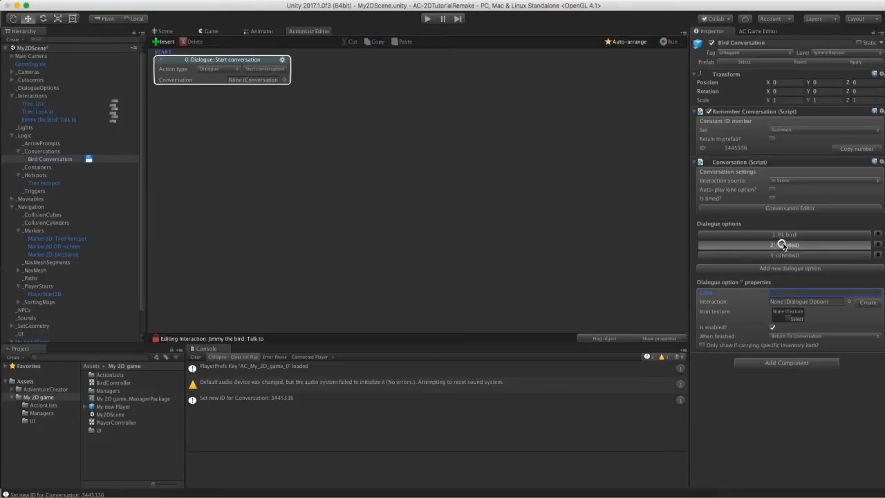
left_click(781, 291)
type("Wow, you talk!")
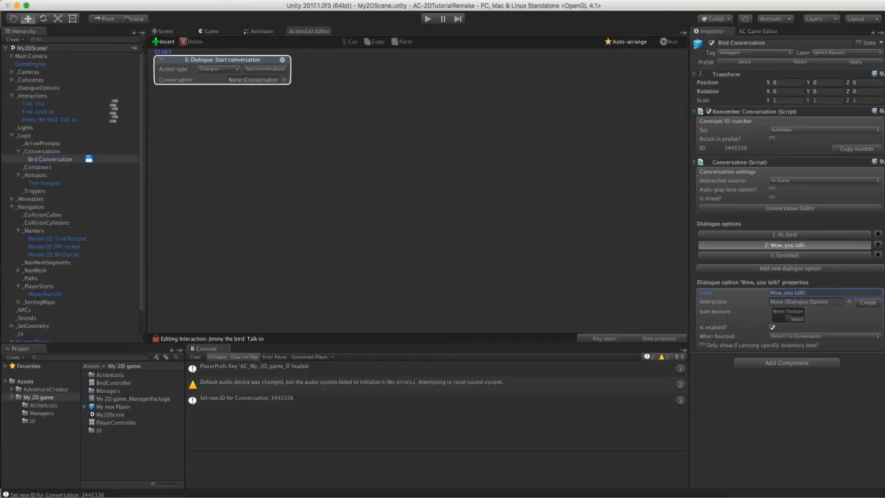
left_click(784, 255)
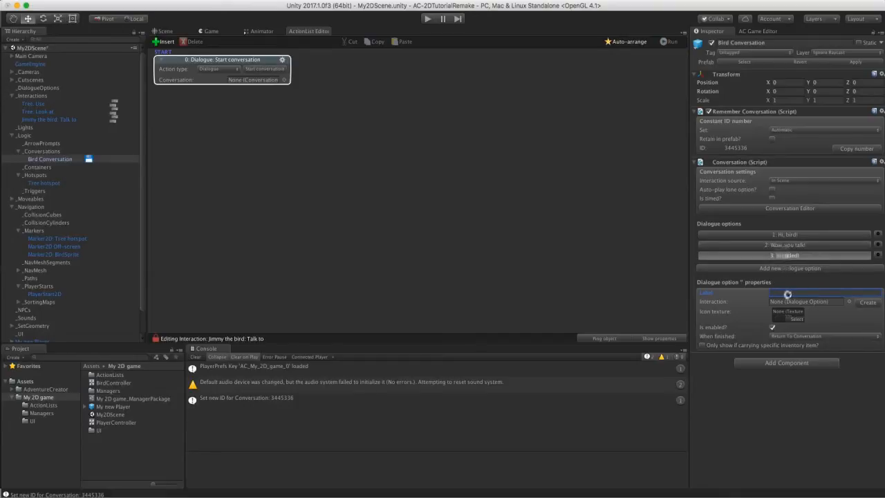
type("Well, bye.")
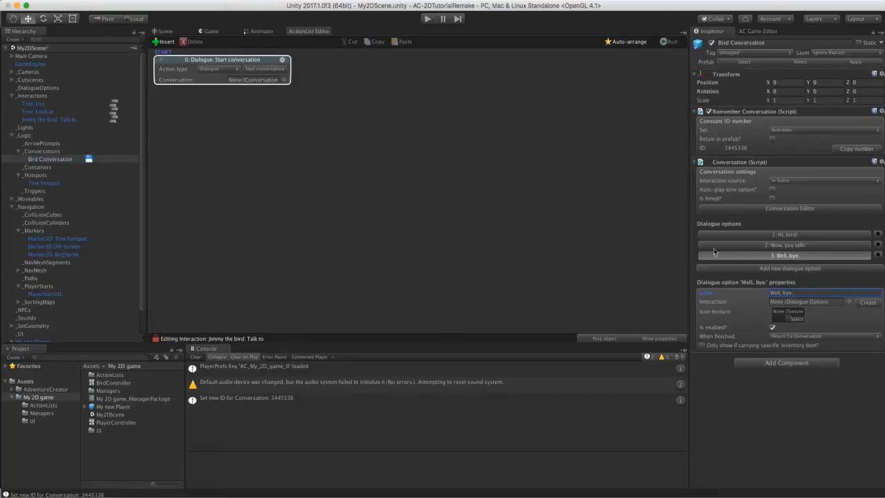
Assign Bird Conversation to the Start conversation action and enable Override options
left_click(218, 61)
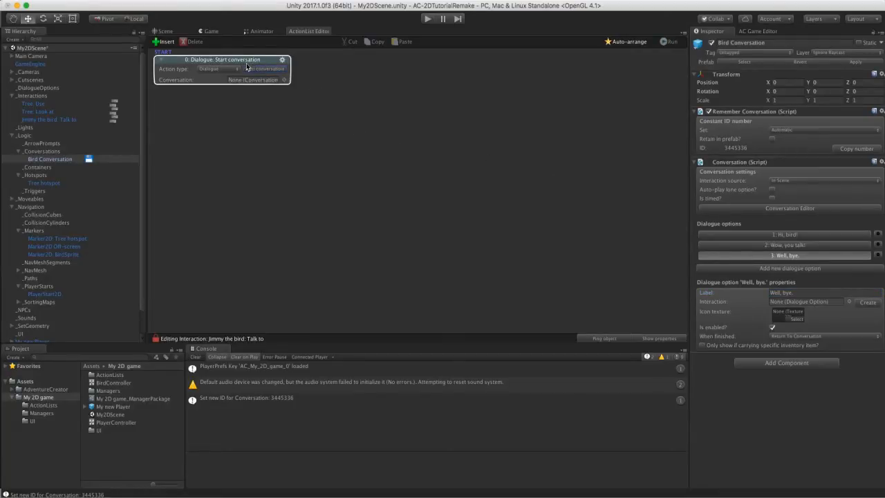
left_click(284, 80)
left_click_drag(367, 143, 339, 53)
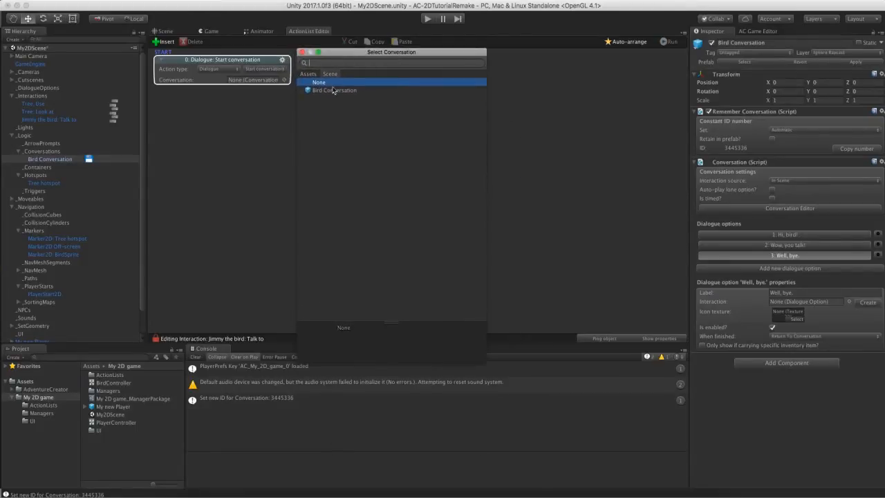
double_click(356, 92)
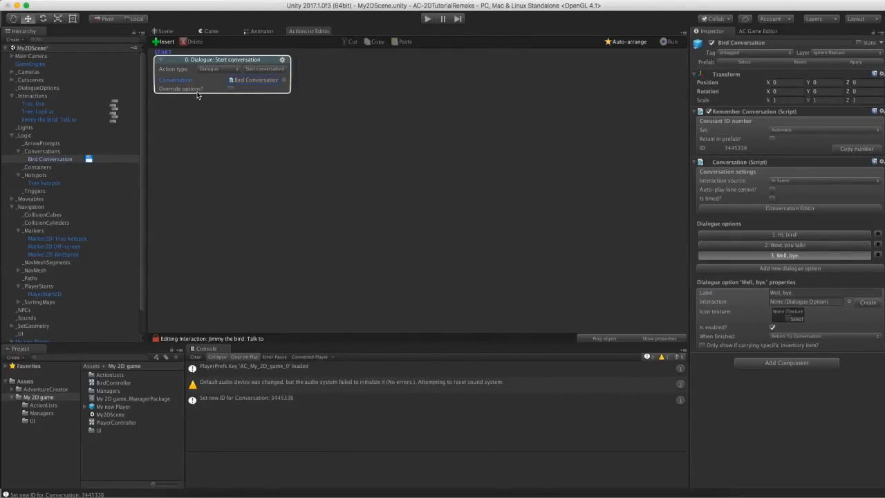
left_click(231, 90)
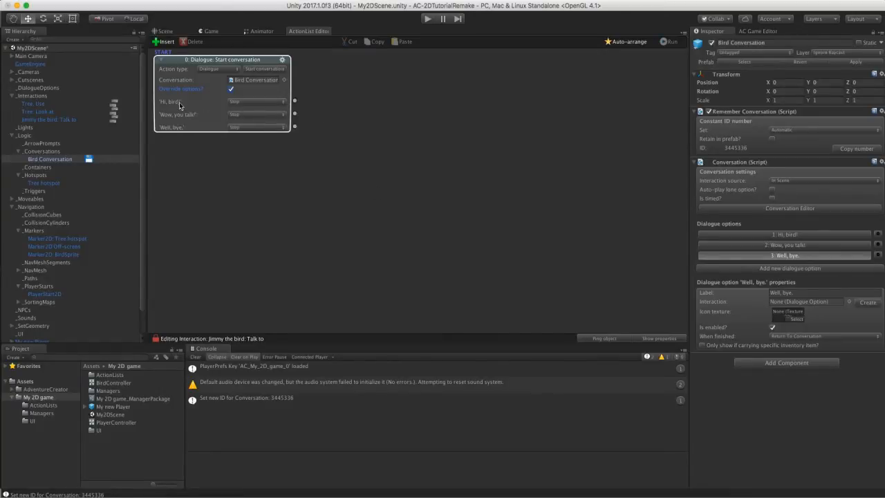
Connect the 'Hi, bird!' option to a new Dialogue: Play speech action set as a player line with the text "Hi, bird!"
left_click(295, 102)
left_click_drag(295, 103, 419, 86)
left_click(420, 86)
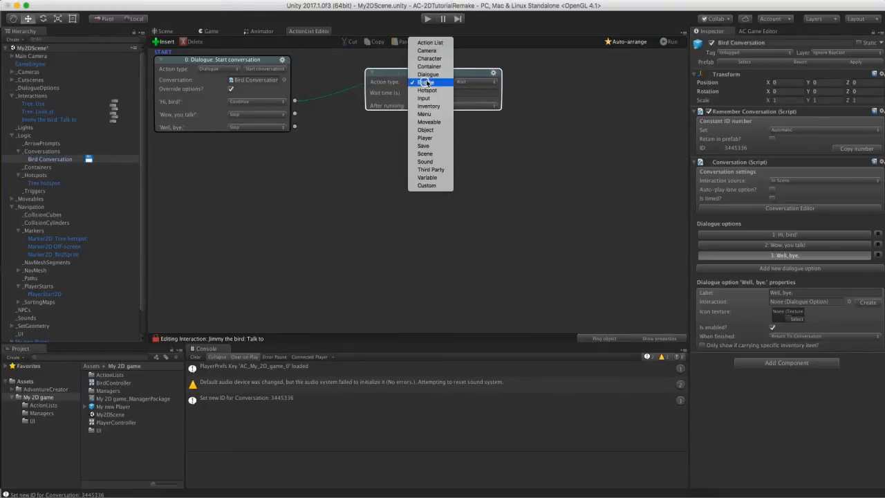
left_click(425, 73)
left_click(441, 94)
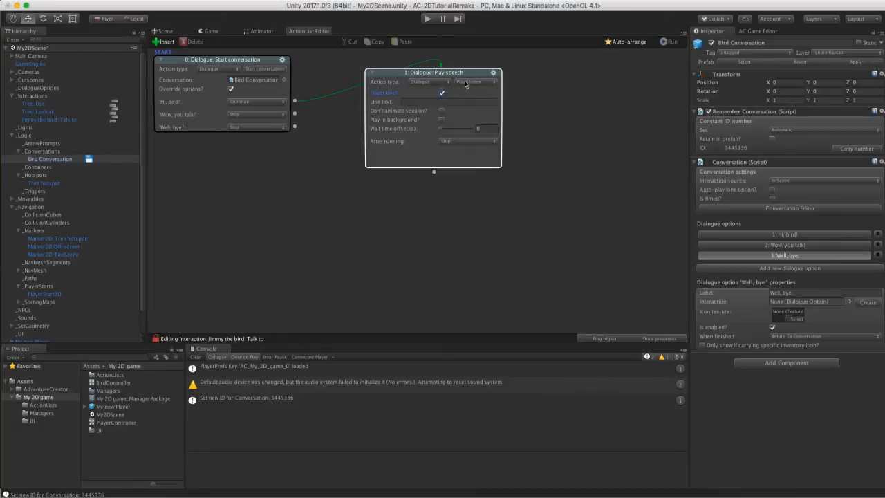
left_click(415, 100)
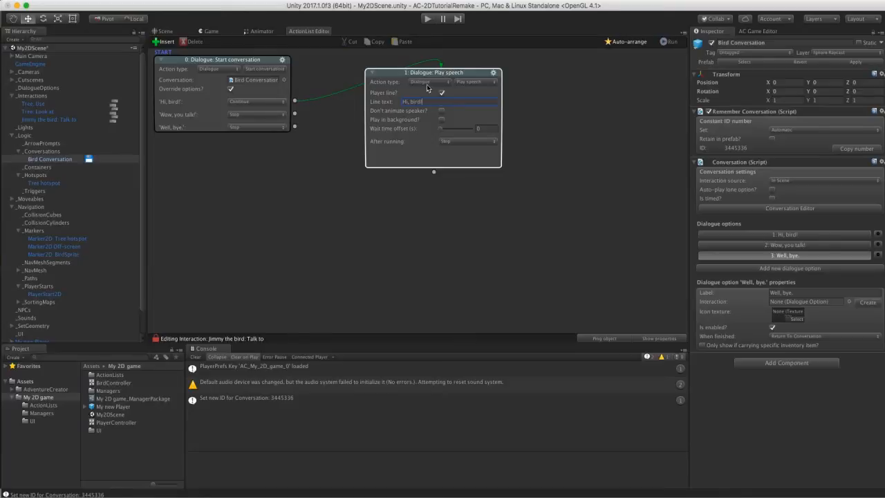
Follow the player's "Hi, bird!" line with a Dialogue: Play speech action spoken by Jimmy the bird with the text "Hi yourself!"
left_click(436, 216)
left_click_drag(435, 171, 436, 190)
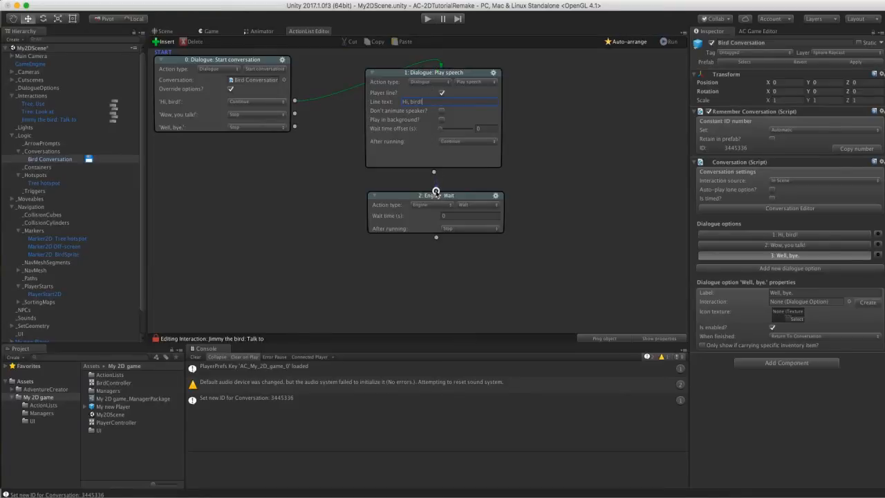
left_click(435, 205)
left_click(434, 198)
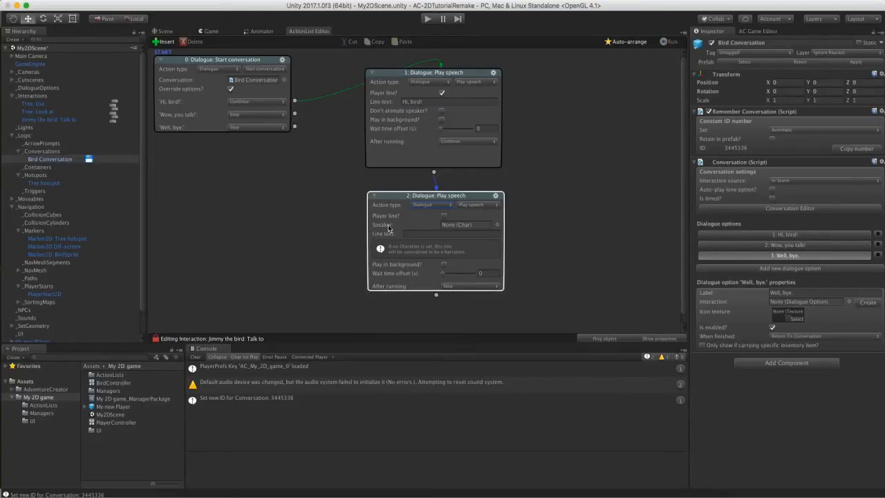
left_click(497, 225)
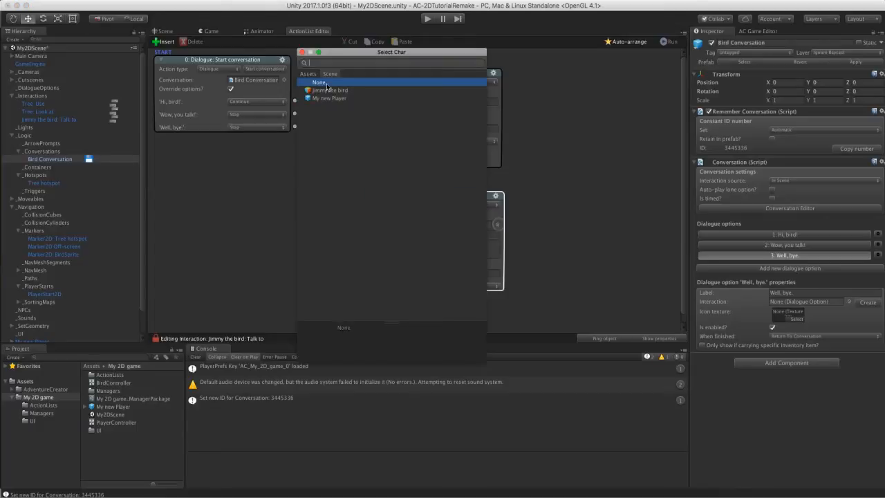
left_click(329, 91)
double_click(329, 91)
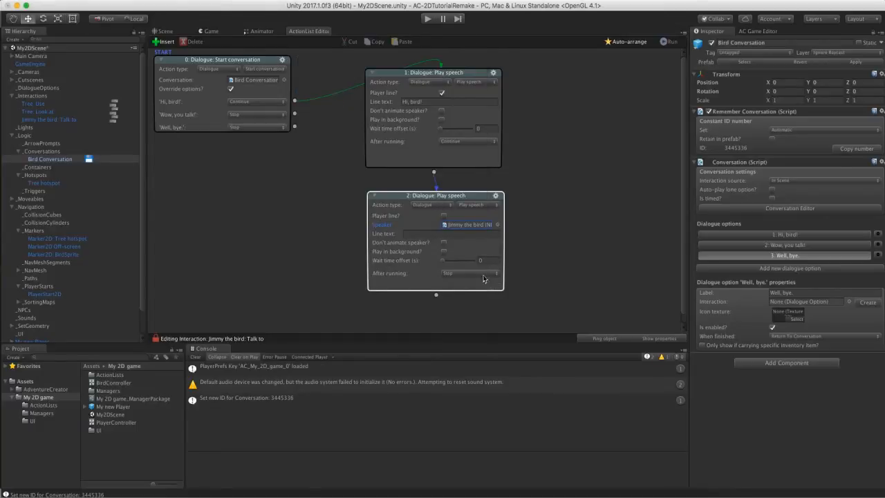
left_click(421, 233)
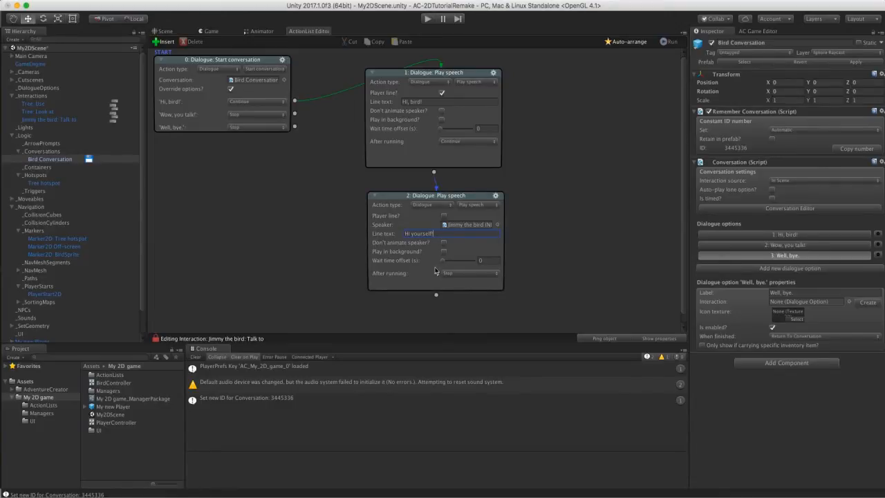
Link Jimmy's "Hi yourself!" action back to Start conversation and collapse both speech actions of that branch
left_click_drag(436, 297, 234, 77)
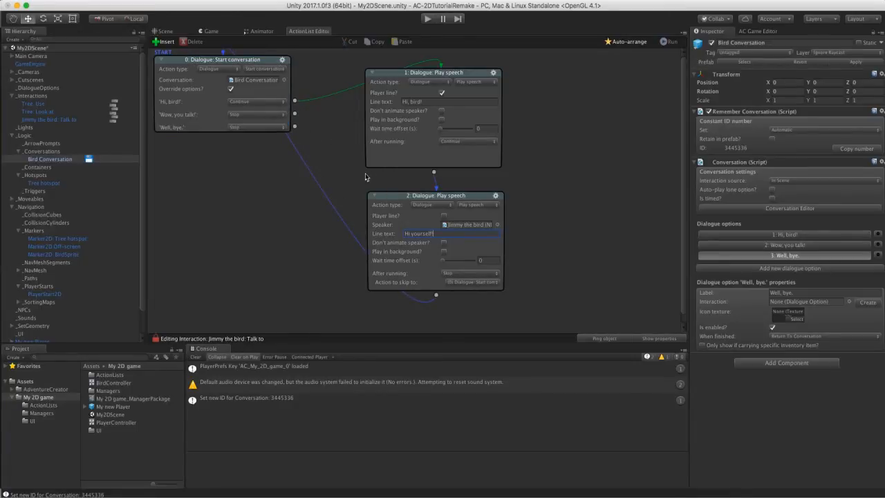
left_click(375, 196)
left_click_drag(391, 195, 404, 87)
left_click(372, 72)
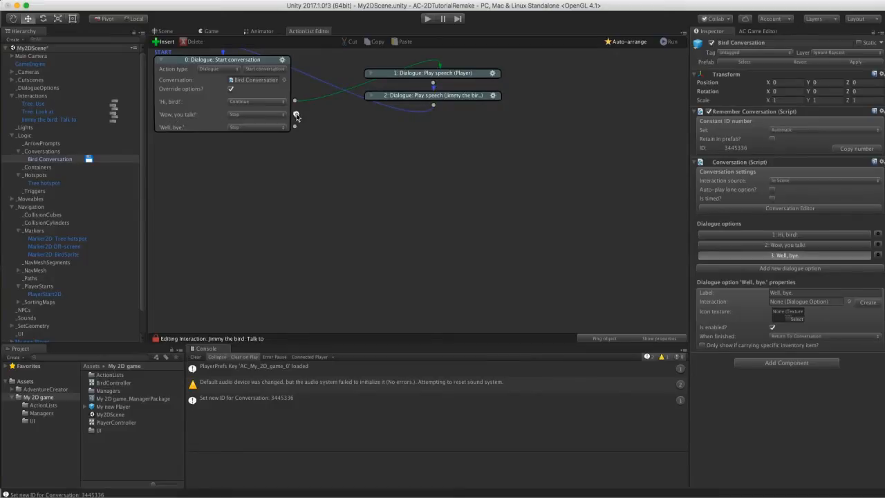
Connect the 'Wow, you talk!' option to a new Dialogue: Play speech action set as a player line with the text "Wow, you talk!"
left_click_drag(297, 116, 382, 142)
left_click(397, 148)
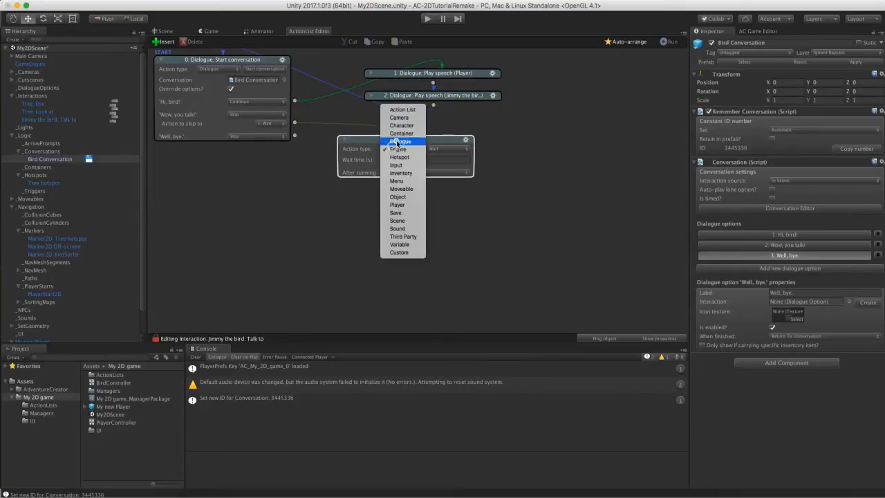
left_click(399, 141)
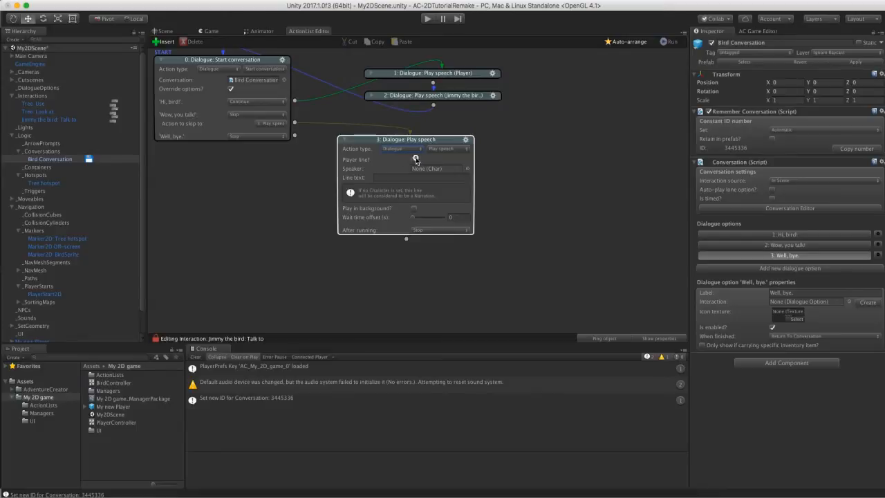
left_click(416, 159)
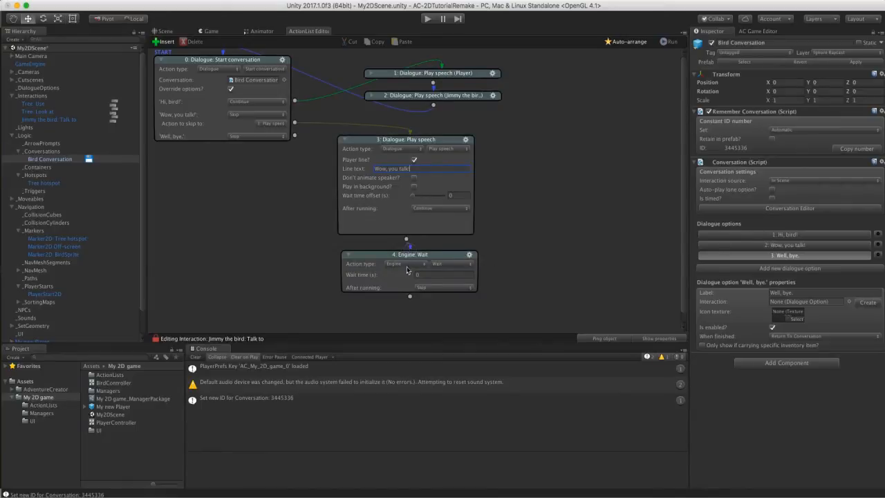
Make the action following "Wow, you talk!" a Dialogue: Play speech by Jimmy the bird reading "And I eat! Got any food on you?"
left_click(387, 264)
left_click(390, 252)
left_click(470, 283)
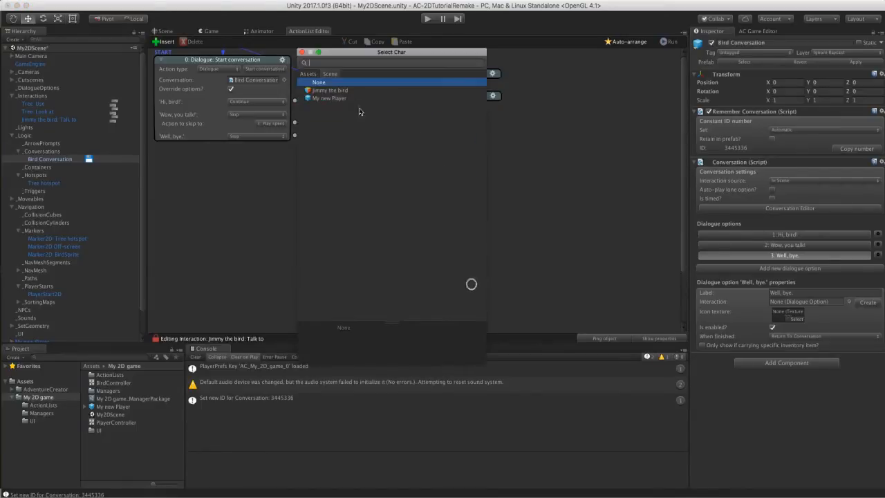
double_click(334, 90)
left_click(573, 218)
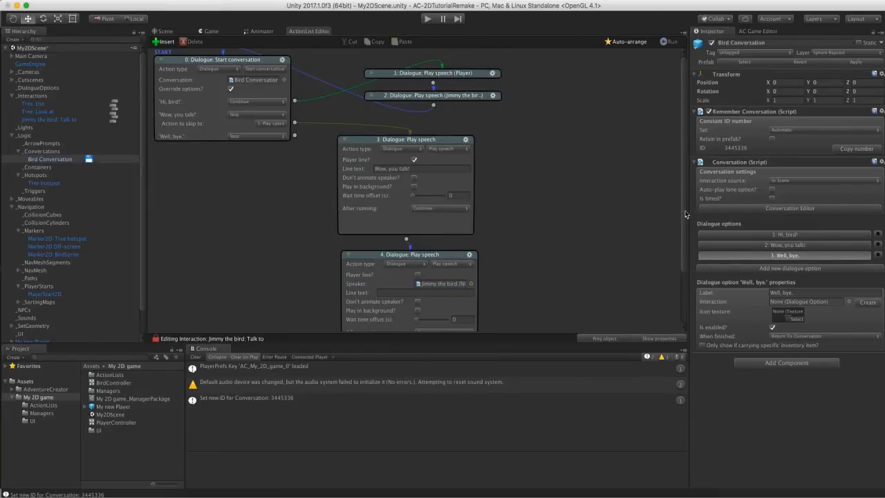
scroll(684, 224, "down", 2)
left_click(396, 264)
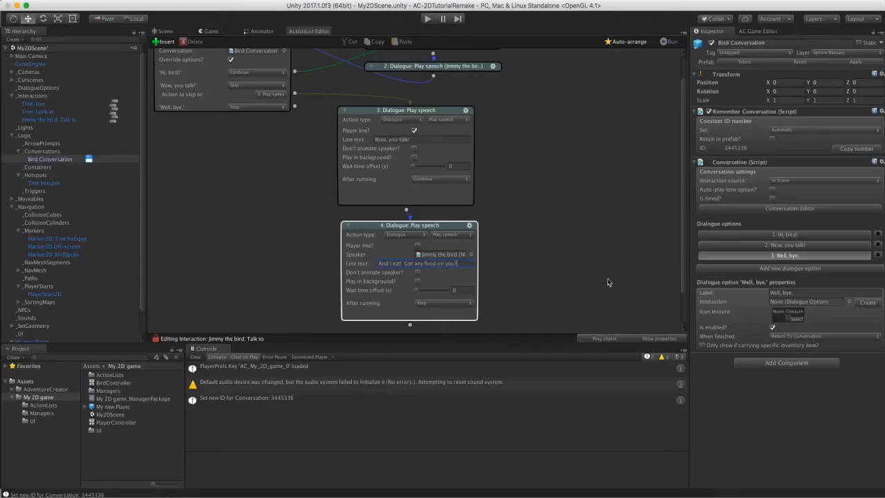
Collapse both speech actions of the 'Wow, you talk!' branch and link Jimmy's reply back to Start conversation
left_click(345, 226)
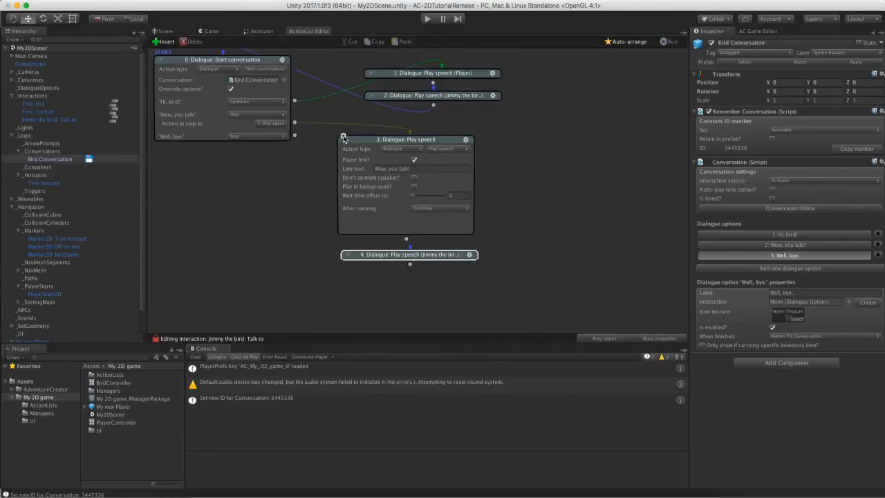
left_click(344, 138)
left_click_drag(391, 254, 252, 142)
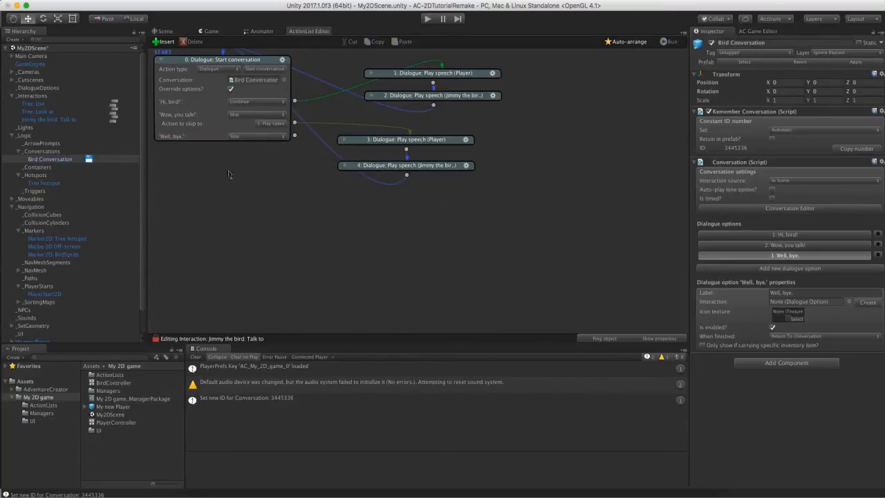
Connect the 'Well, bye.' option to a new Dialogue: Play speech action set as a player line with the text "Well, bye."
left_click_drag(295, 136, 212, 185)
left_click(228, 193)
left_click(238, 185)
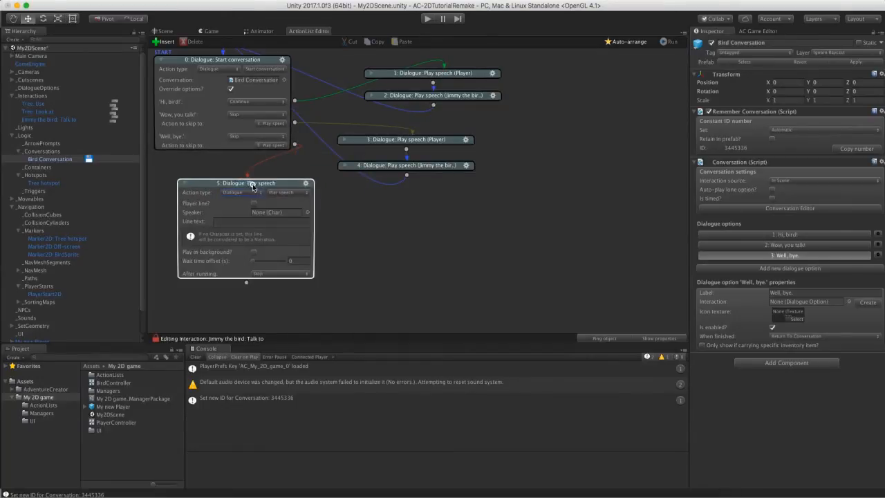
left_click(256, 204)
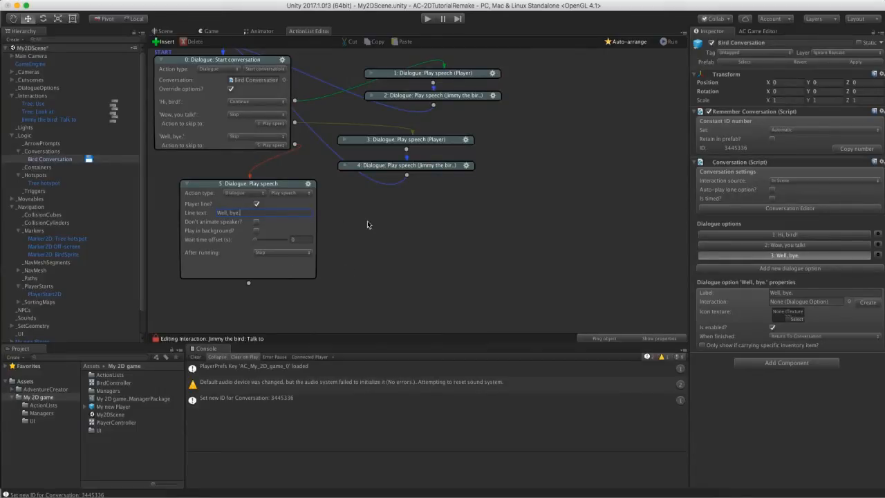
Run the game and talk to Jimmy the bird to check the conversation and which way the player faces, and stop the game
left_click(428, 20)
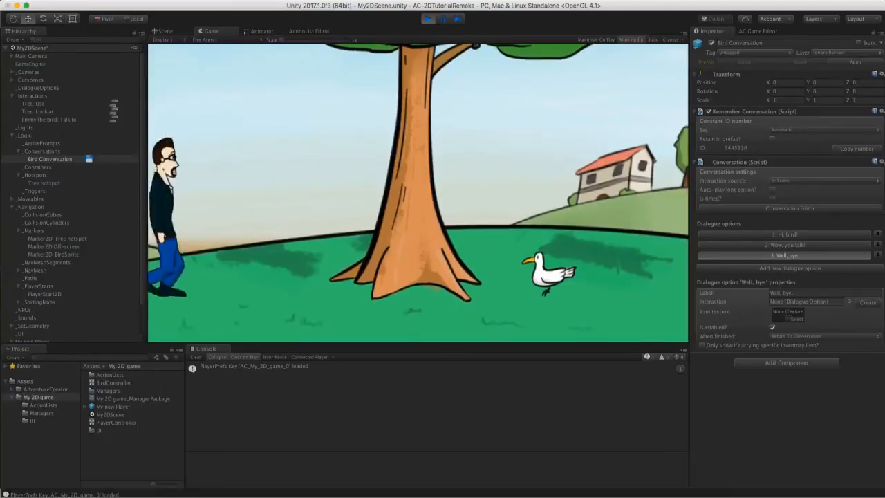
left_click(518, 293)
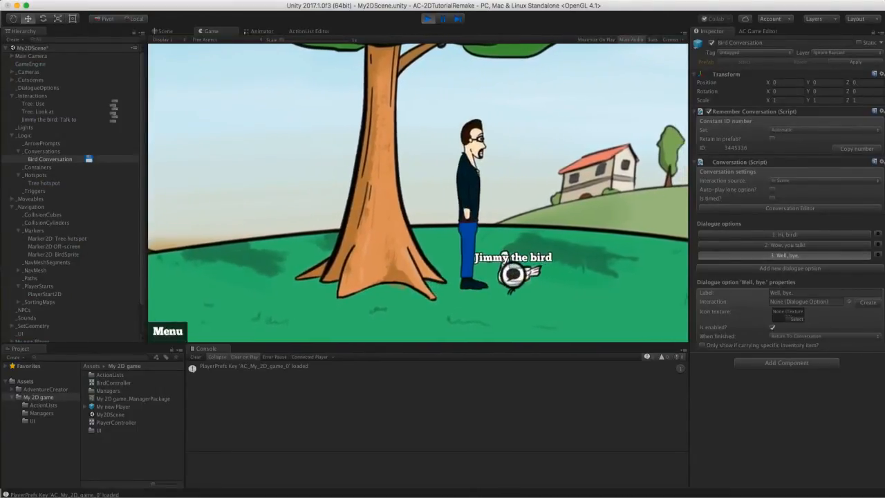
left_click(471, 270)
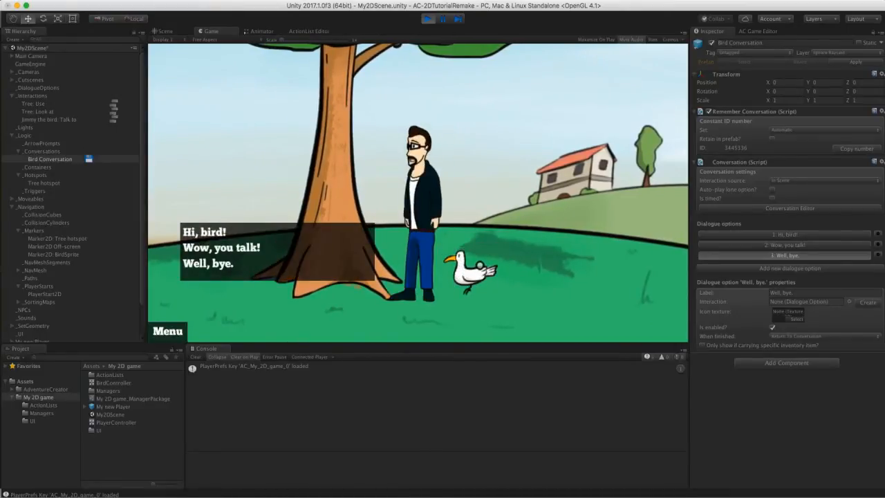
left_click(428, 19)
Enable Face after moving for the Talk to interaction on BirdSprite's Hotspot
scroll(44, 263, "down", 2)
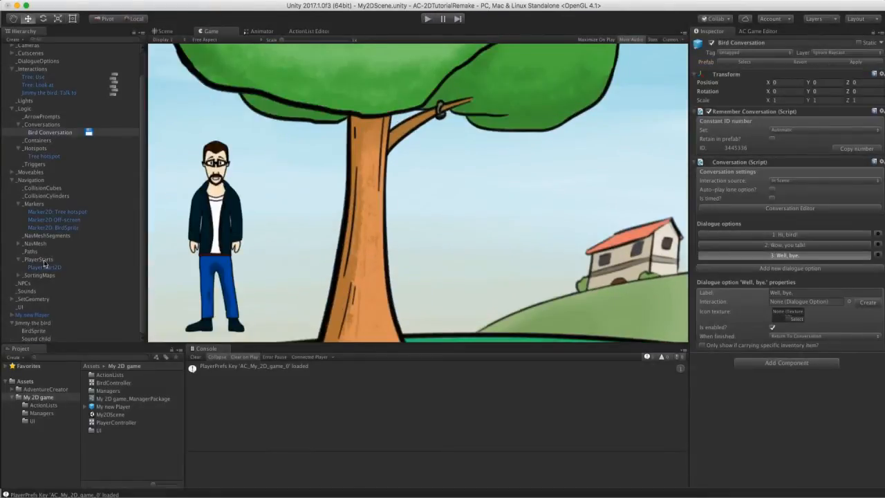
left_click(35, 330)
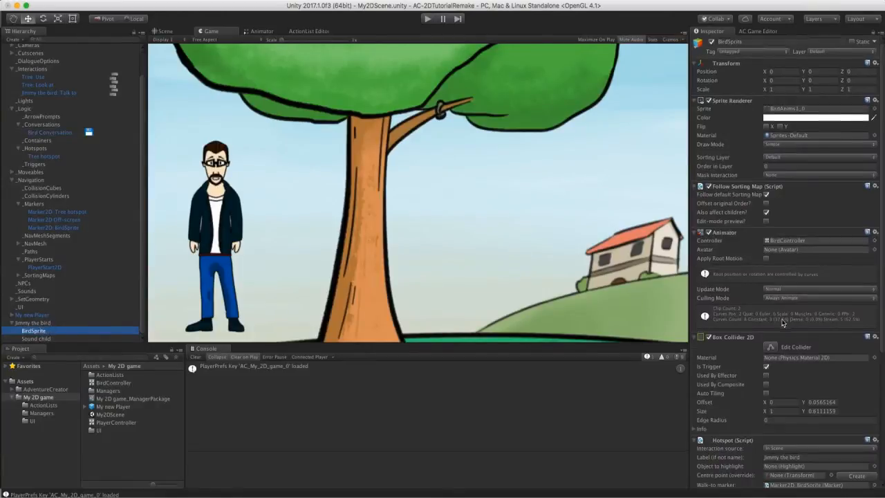
scroll(783, 323, "down", 5)
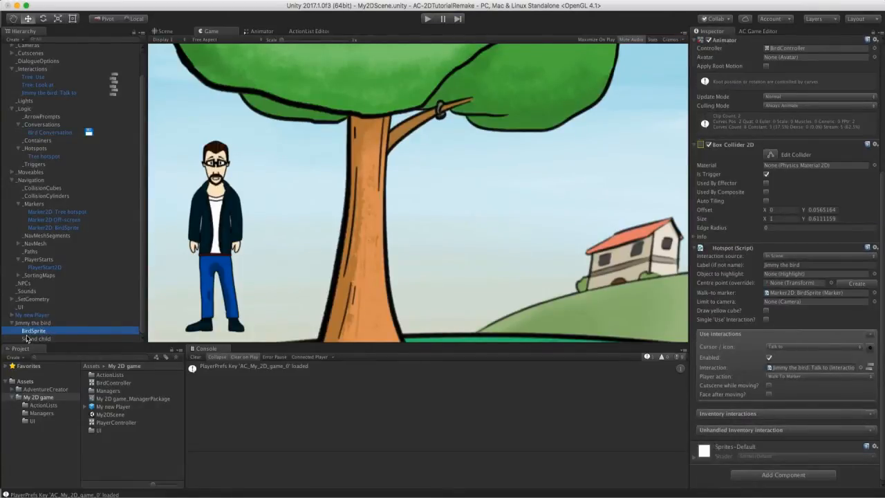
left_click(769, 394)
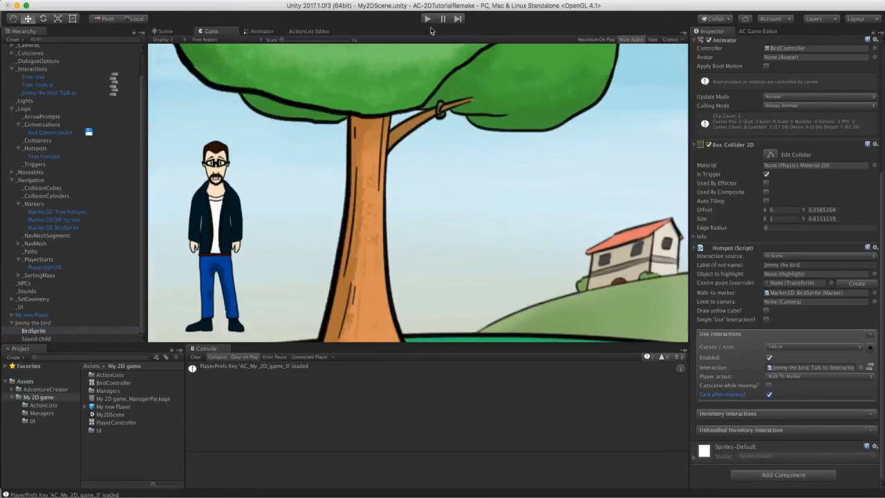
Test the game by talking to the bird and choosing all three dialogue options in order, and stop the game
left_click(428, 20)
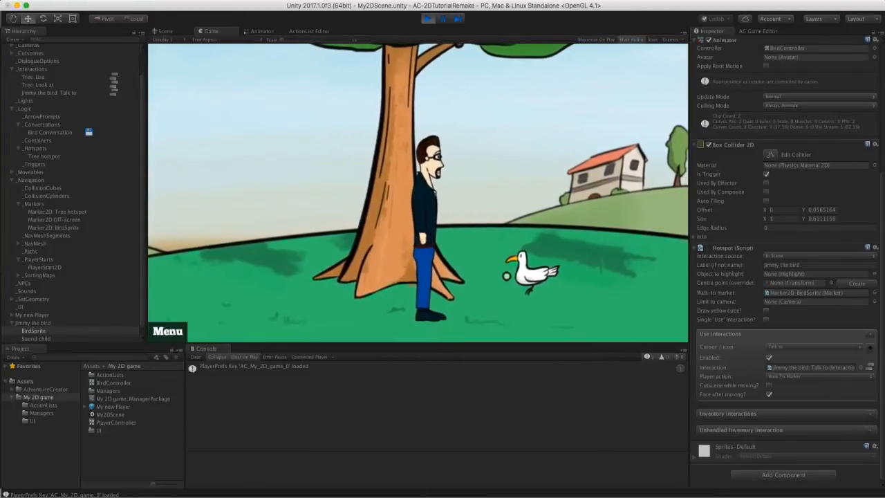
left_click(508, 275)
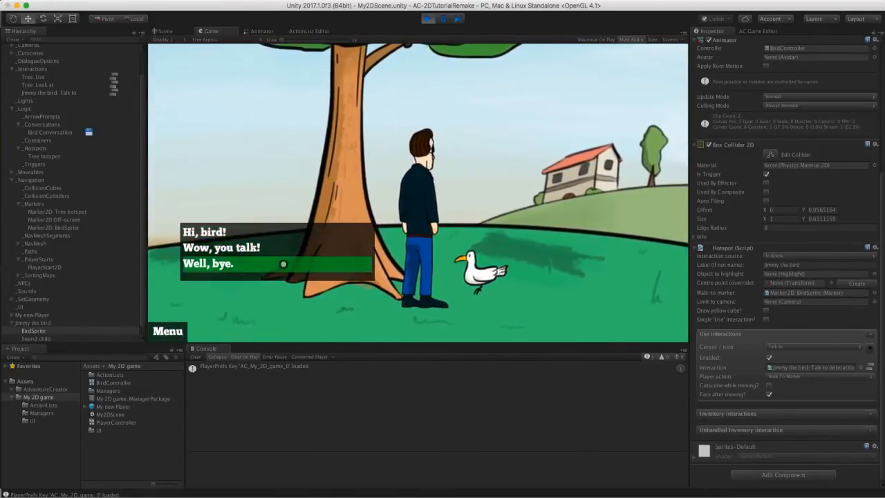
left_click(283, 233)
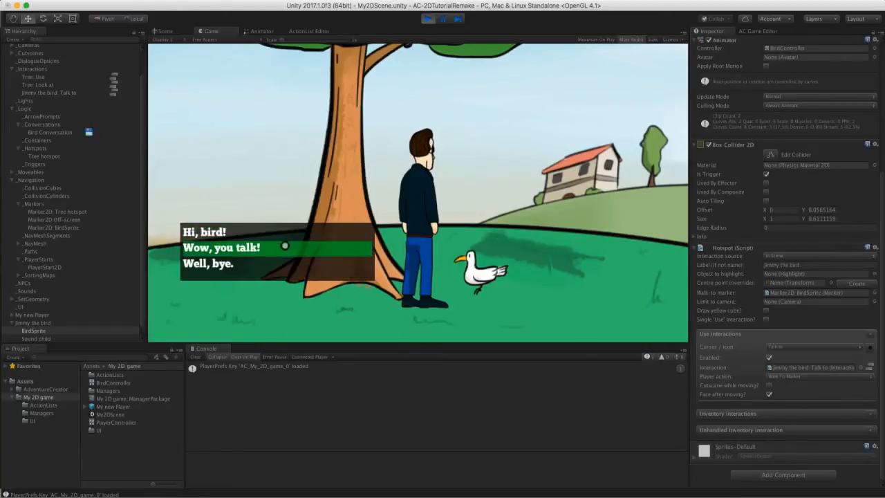
left_click(287, 246)
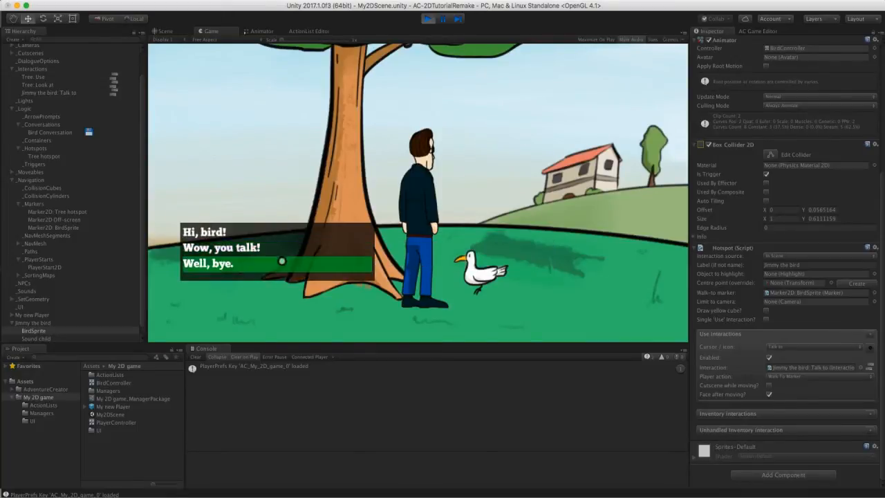
left_click(312, 260)
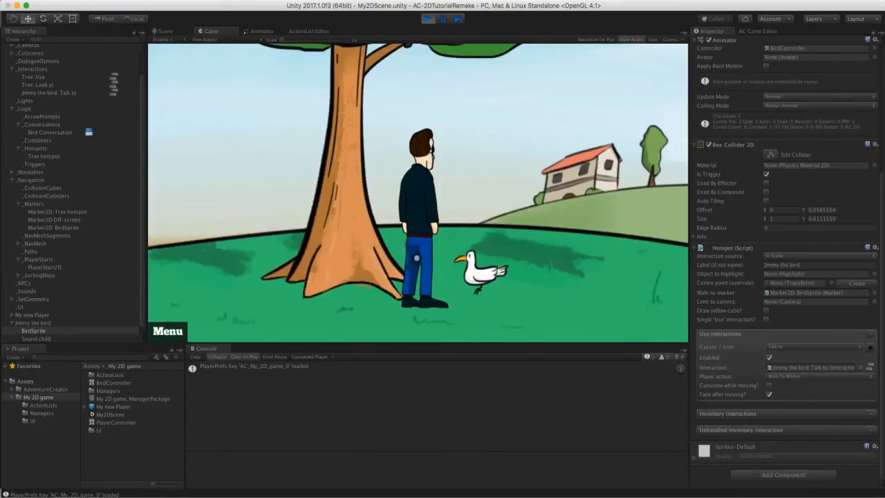
left_click(428, 19)
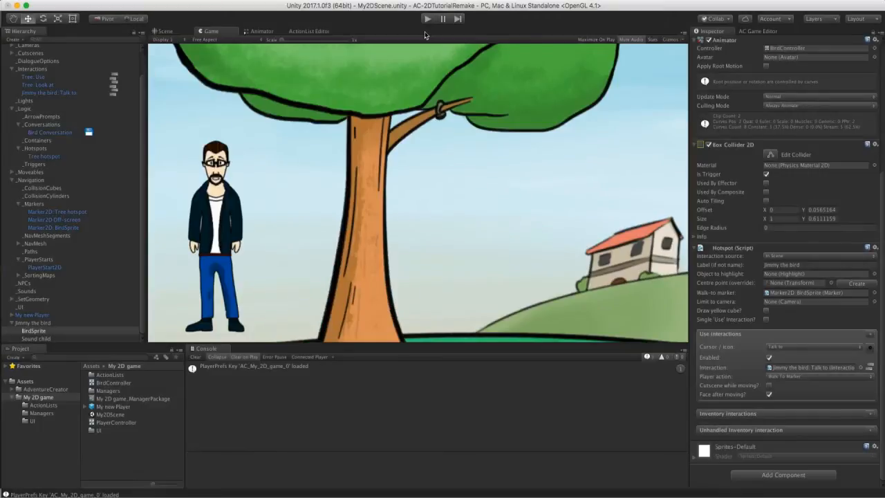
Turn off Is enabled for the 'Wow, you talk!' dialogue option of Bird Conversation
left_click(47, 133)
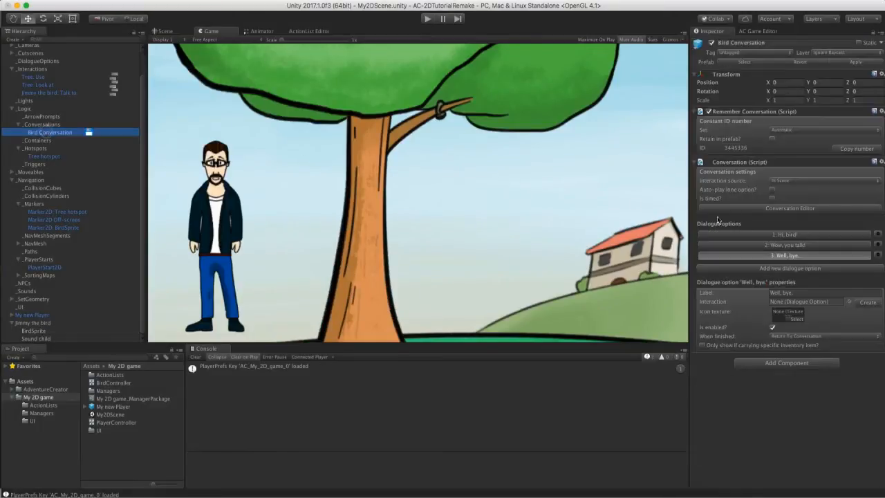
left_click(757, 245)
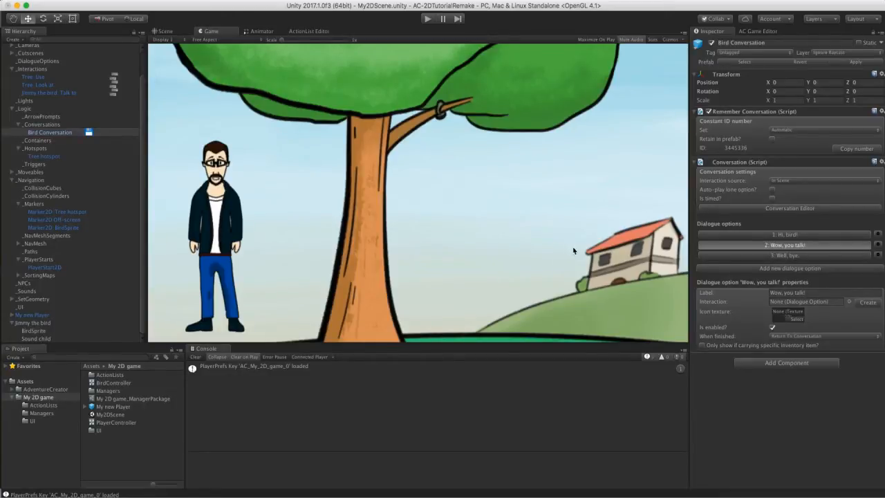
left_click(815, 247)
left_click(773, 329)
In the bird's Talk to ActionList, move actions 3, 4 and 5 down to free space beneath action 2
left_click(299, 34)
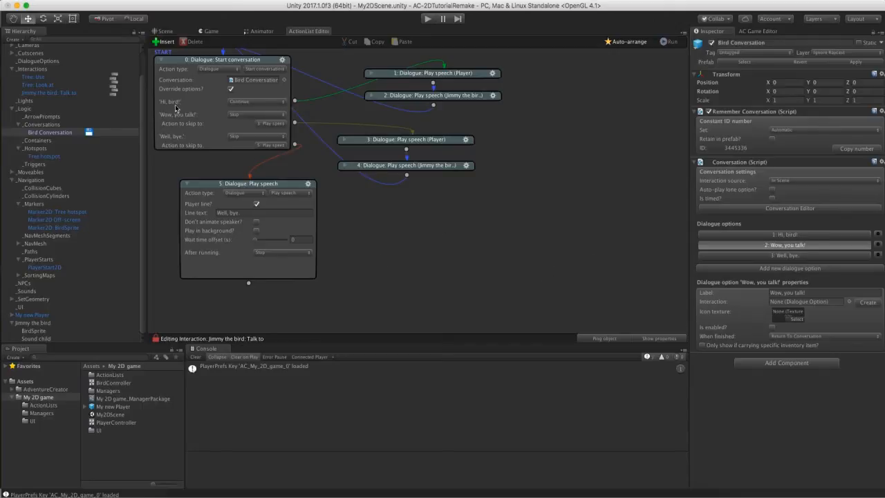
left_click_drag(519, 146, 345, 213)
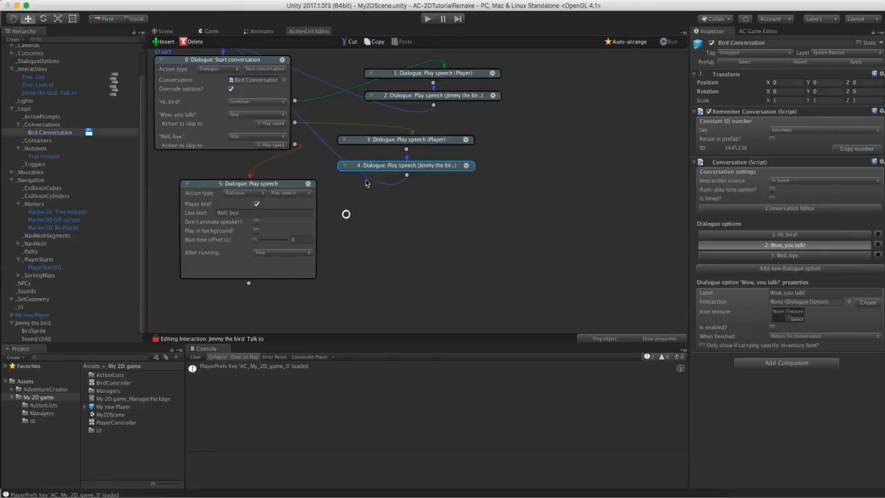
left_click_drag(502, 136, 318, 203)
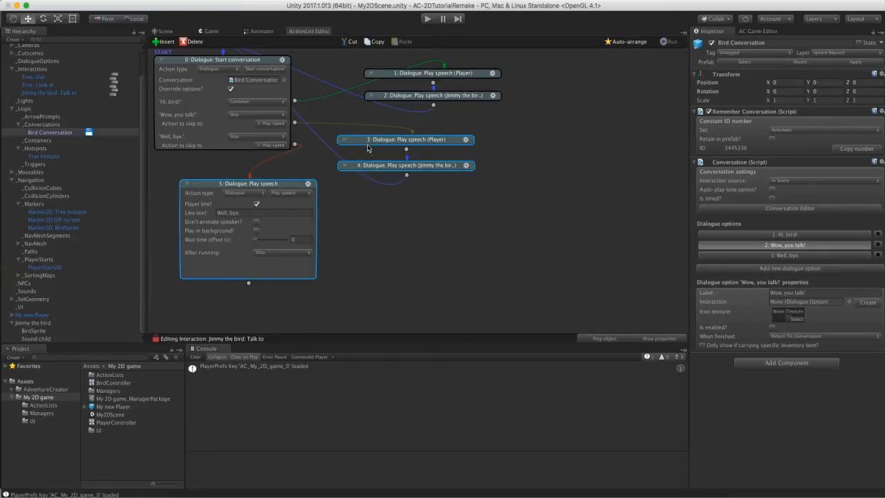
left_click_drag(369, 147, 383, 257)
left_click(439, 159)
left_click(461, 186)
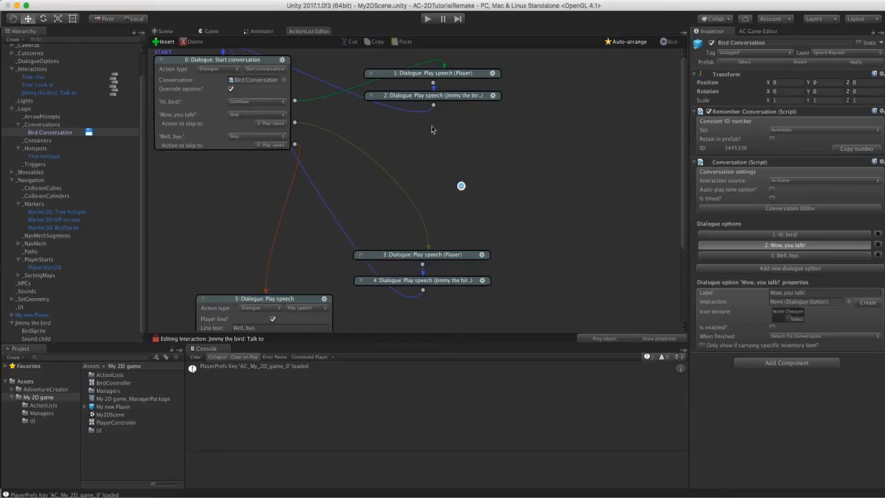
Expand Jimmy's 'Hi yourself!' speech action and link a new Dialogue: Toggle option action after it
left_click(369, 97)
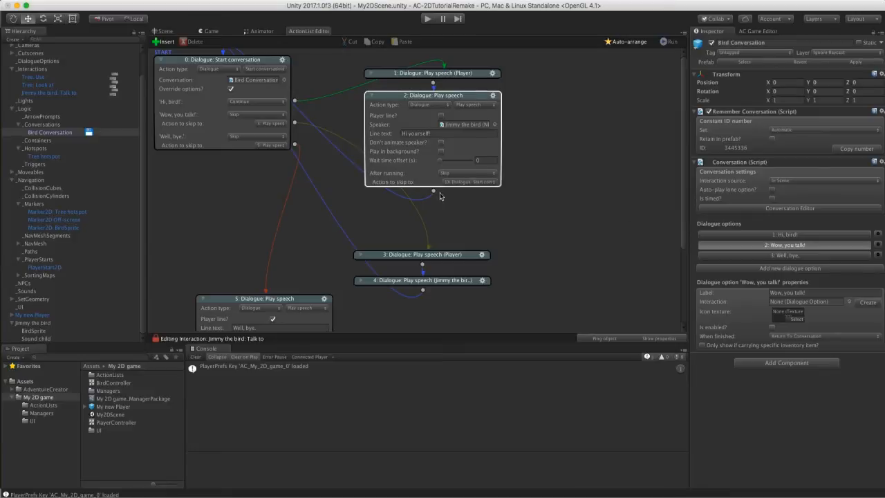
left_click_drag(434, 192, 559, 206)
left_click(571, 215)
left_click(573, 207)
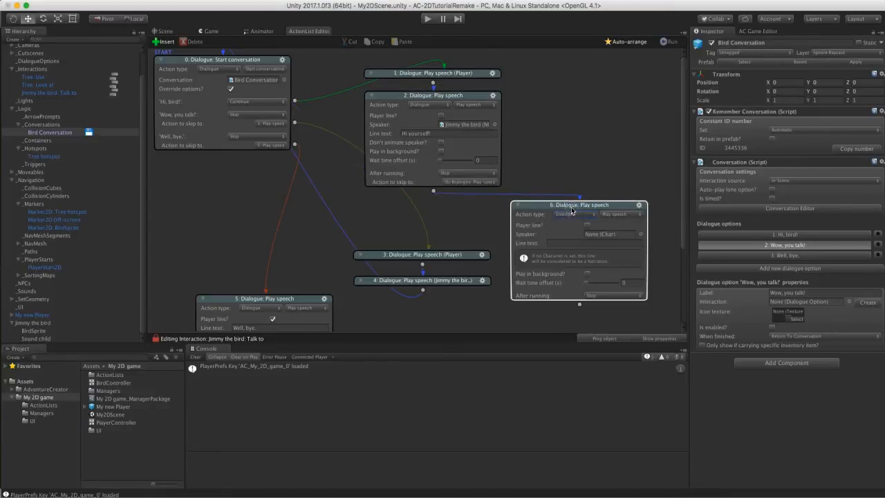
left_click(596, 214)
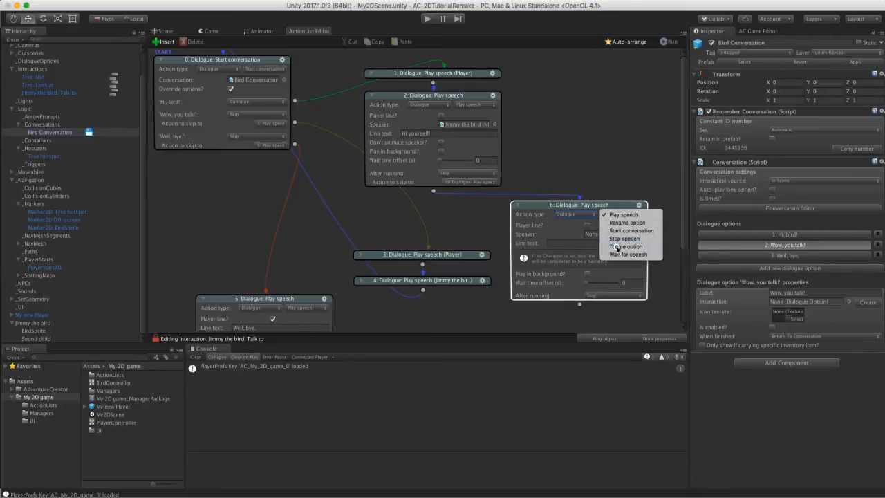
left_click(615, 246)
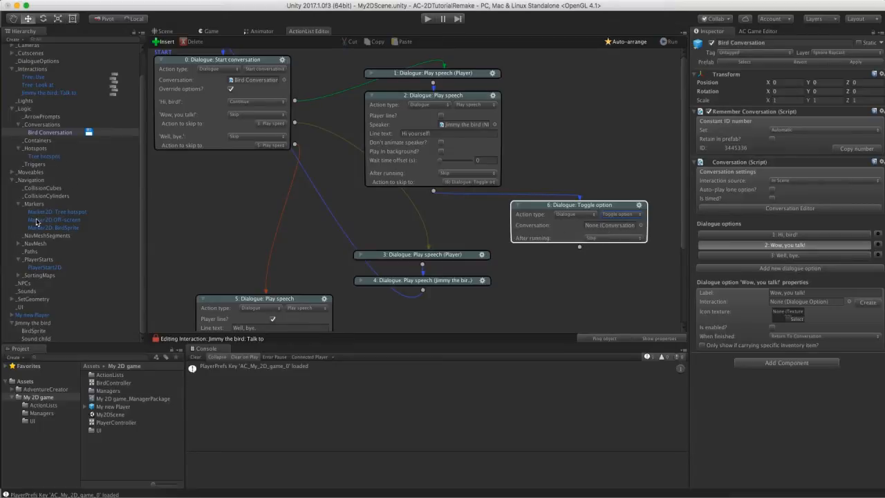
Make the Toggle option action set the 'Wow, you talk!' option of Bird Conversation to On
left_click_drag(32, 134, 544, 224)
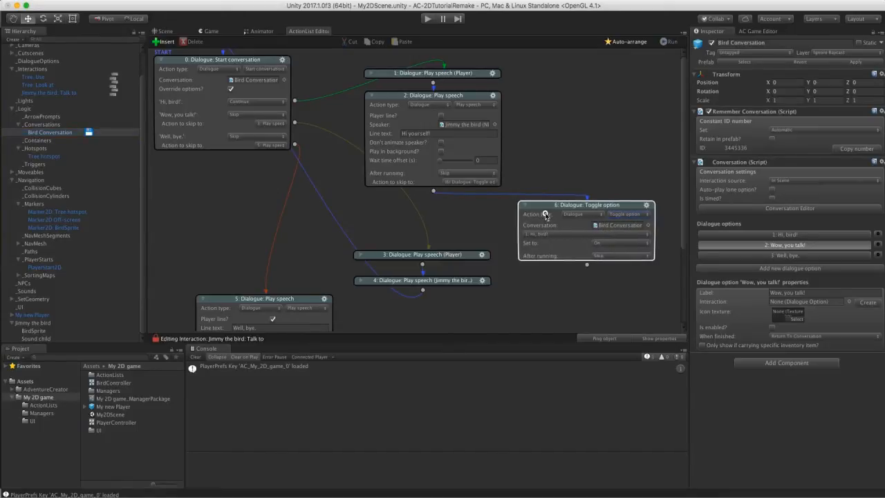
left_click(541, 236)
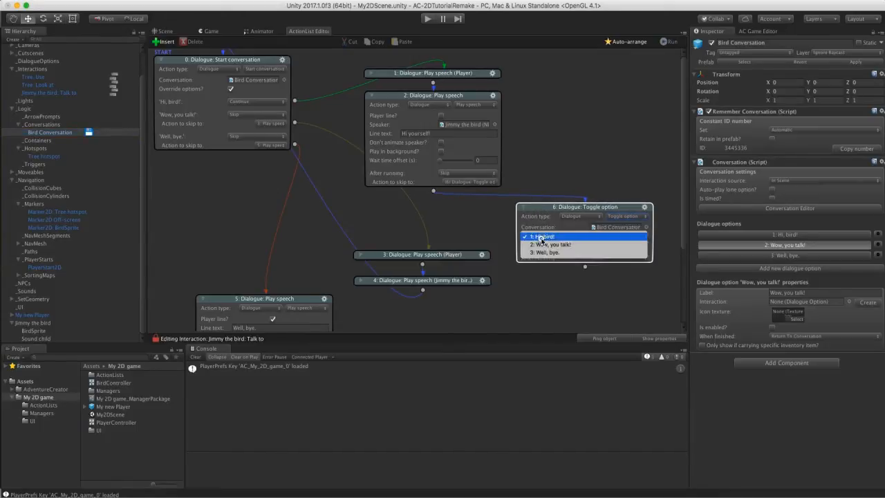
left_click(582, 245)
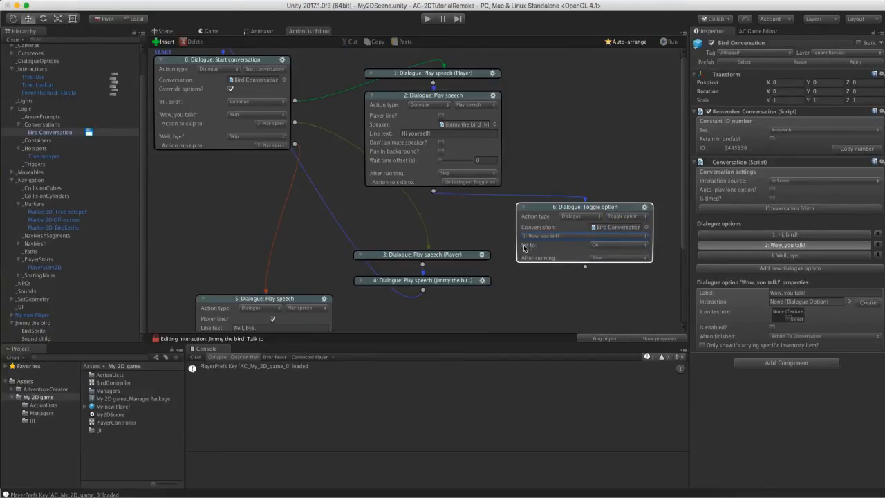
left_click(605, 246)
left_click(572, 245)
Link the Toggle option action back to the Start conversation action, and place it collapsed beneath action 2
left_click_drag(585, 266, 249, 102)
left_click(527, 208)
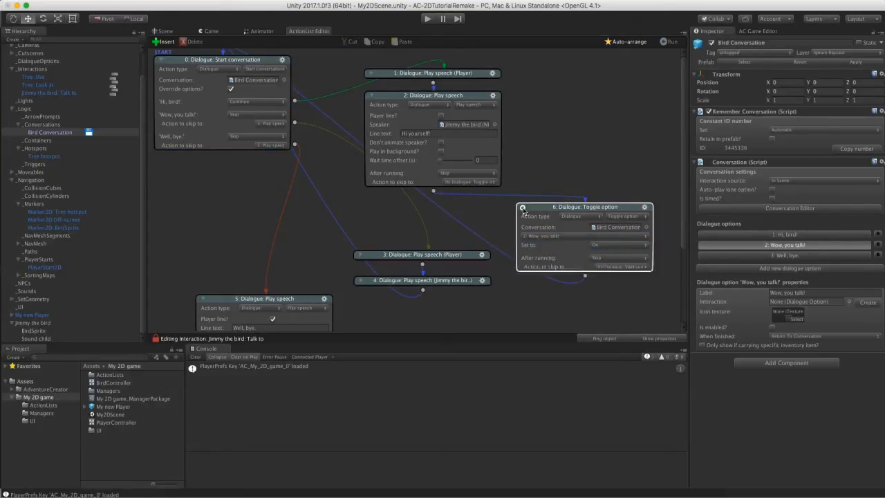
left_click_drag(551, 211, 401, 220)
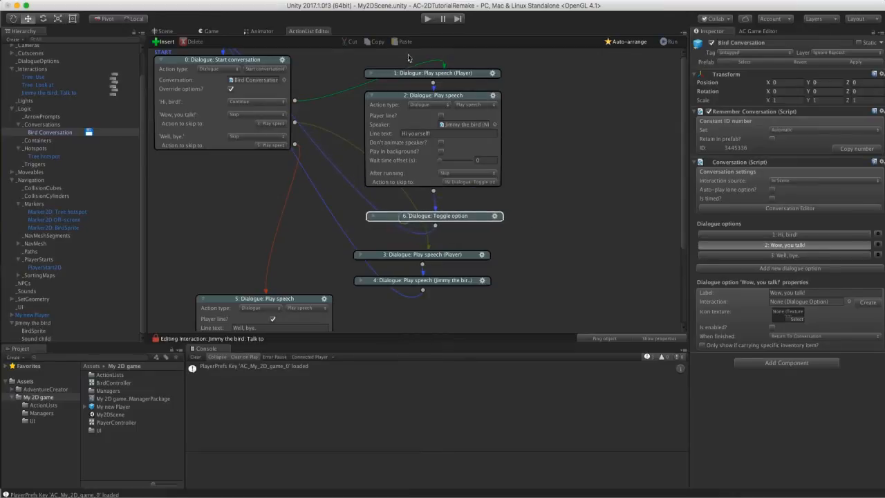
Run the game, talk to Jimmy the bird and choose 'Hi, bird!' to test the option toggling
left_click(427, 19)
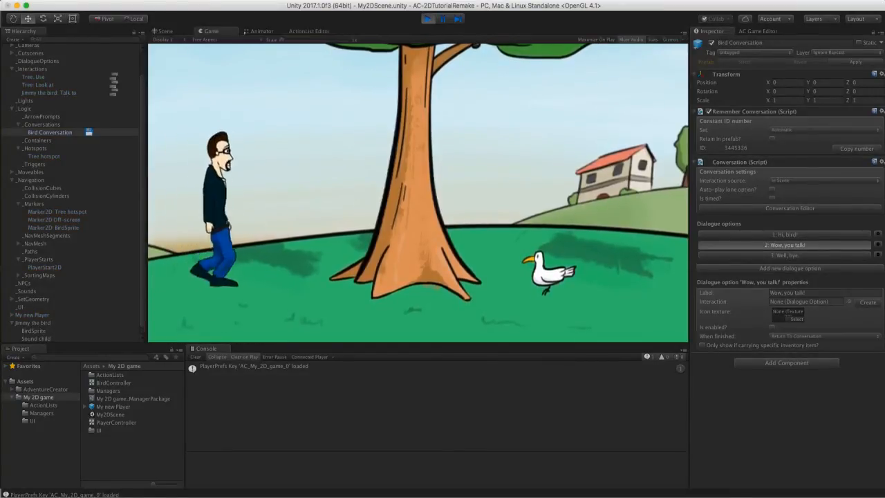
left_click(433, 311)
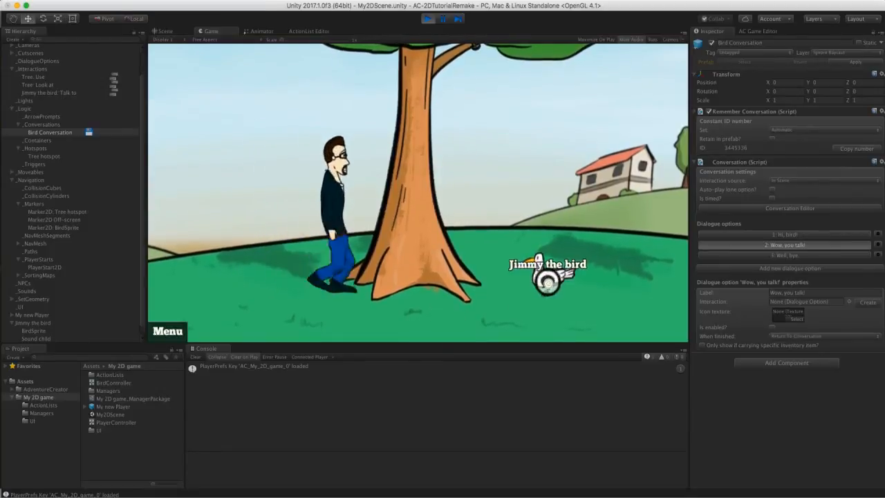
left_click(544, 279)
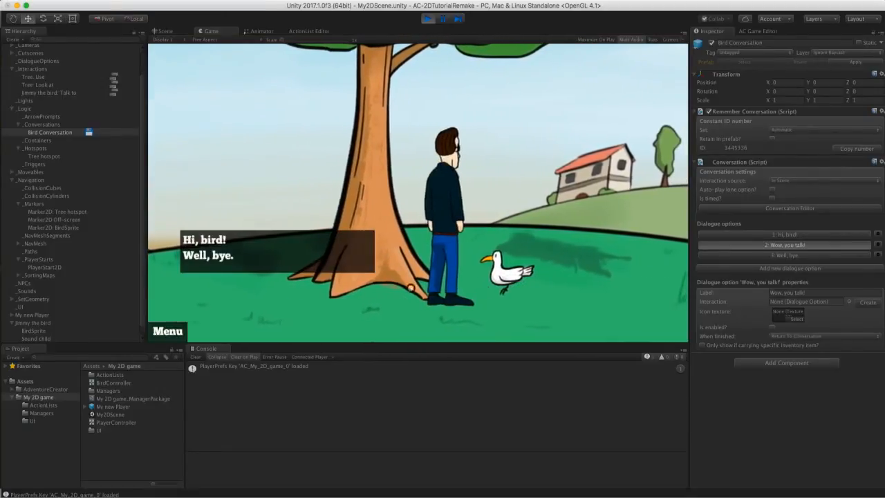
left_click(271, 239)
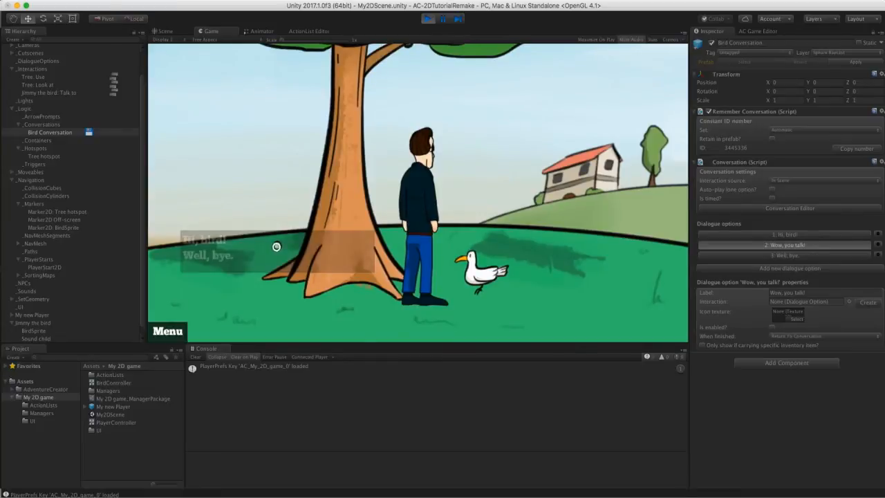
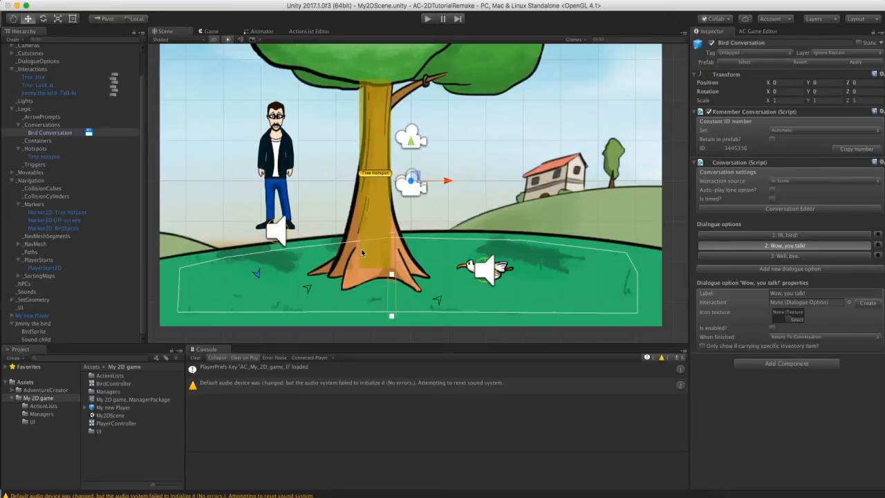
Collapse the _Interactions, _Logic and _Navigation groups in the scene hierarchy
left_click(12, 69)
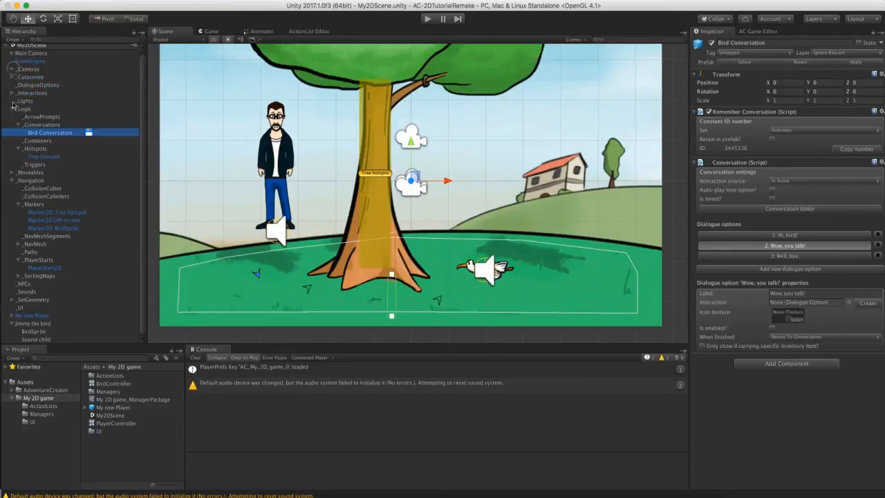
left_click(12, 111)
left_click(12, 128)
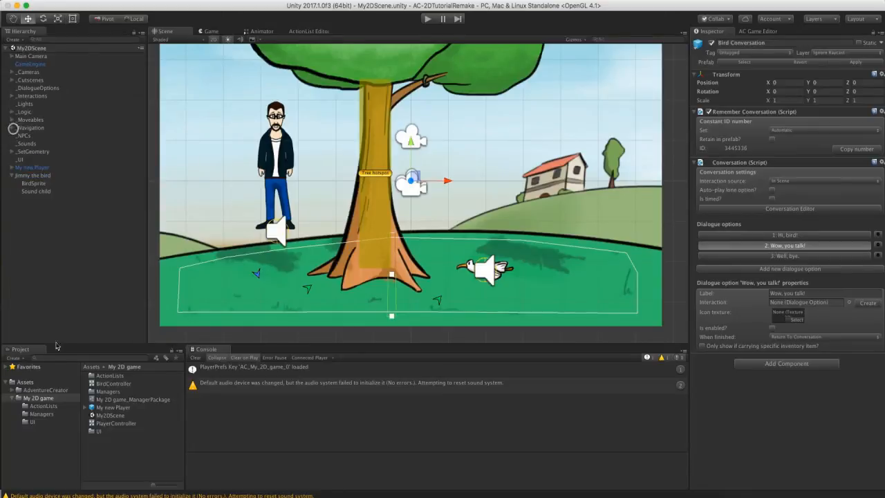
Find the Worm_0 sprite in AdventureCreator's 2D Demo under Graphics, Sprites, Worm, and select it
left_click(31, 390)
left_click(13, 390)
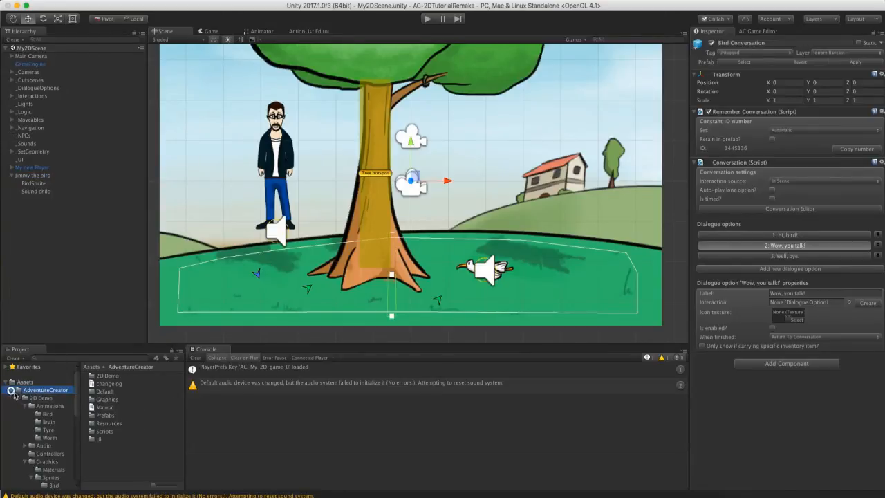
left_click(24, 430)
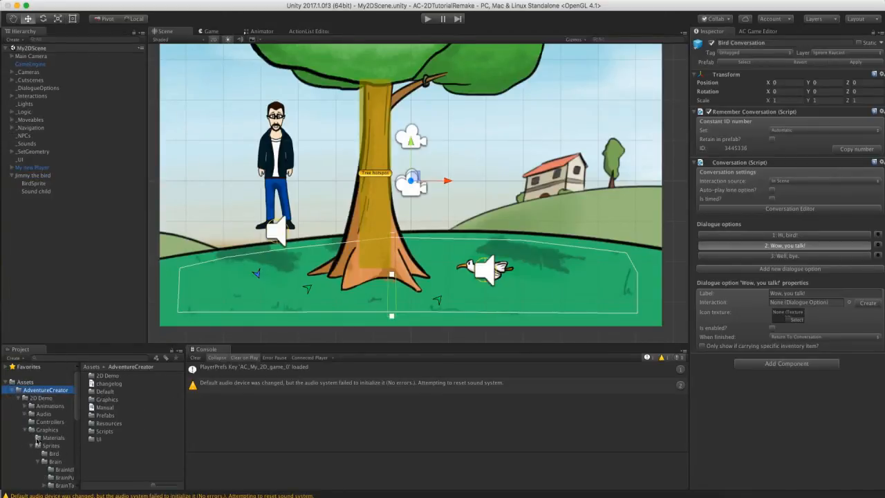
left_click(43, 461)
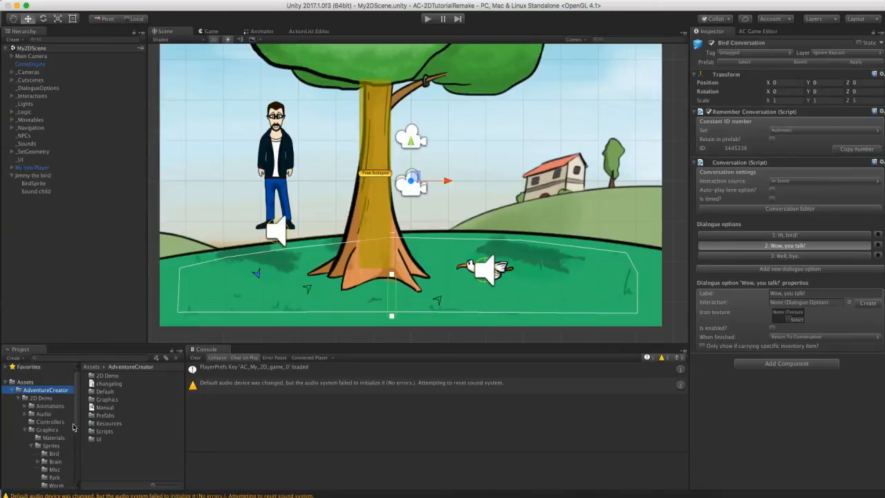
scroll(73, 432, "down", 2)
left_click(56, 448)
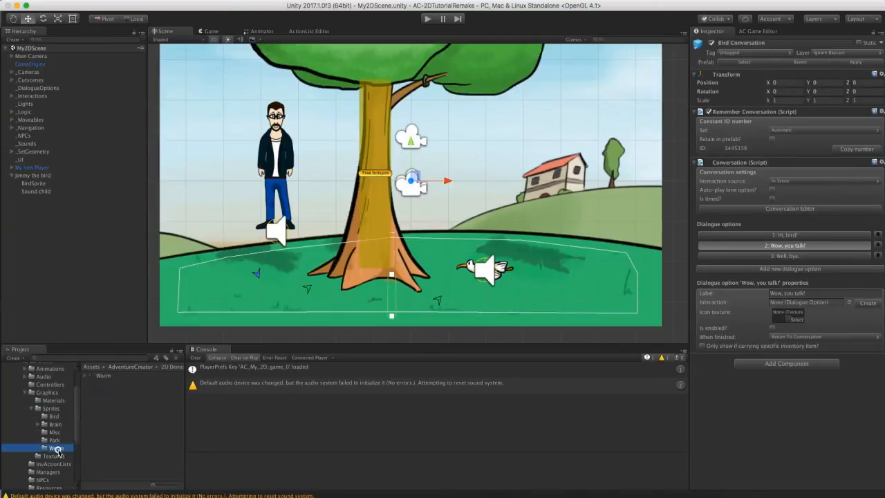
left_click(85, 377)
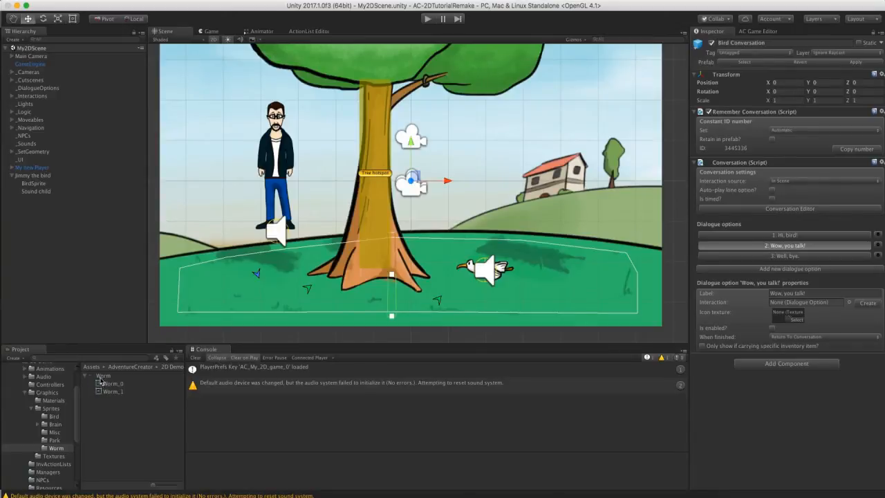
left_click(111, 384)
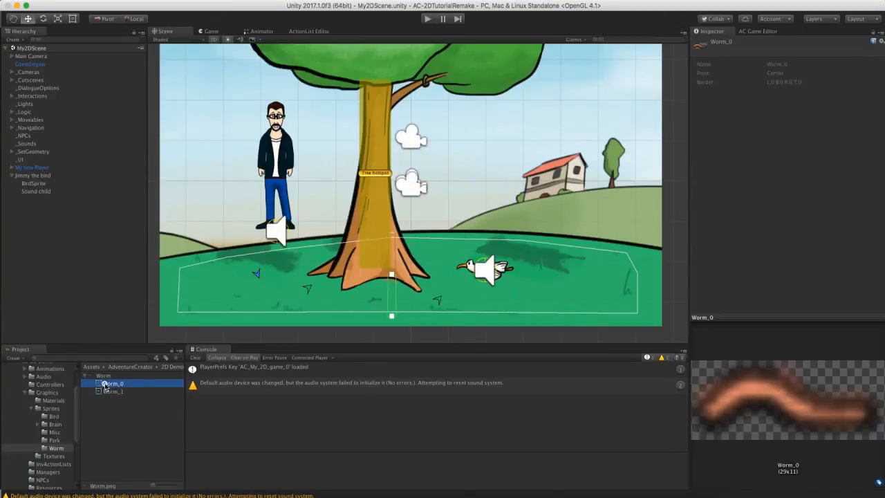
Add the Worm_0 sprite to the scene and move it onto the grass beside the tree, at about X -4.8, Y -2.56
left_click_drag(104, 384, 45, 266)
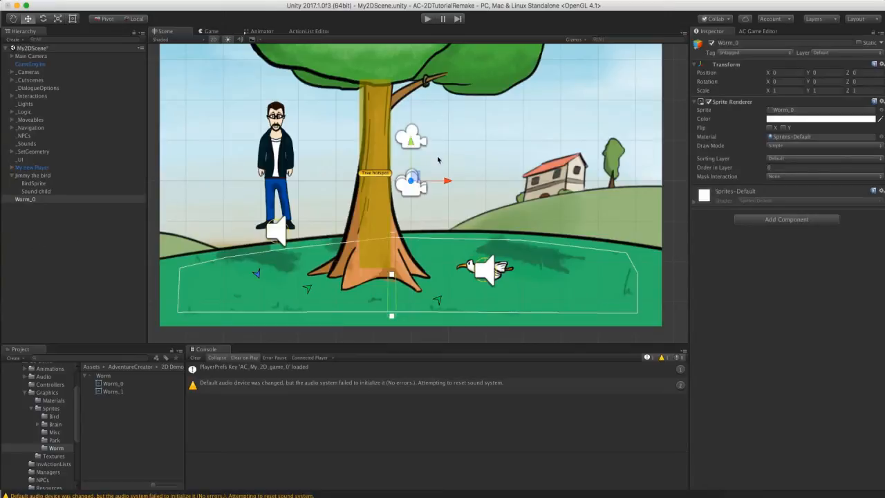
left_click_drag(413, 180, 233, 279)
middle_click_drag(253, 268, 329, 228)
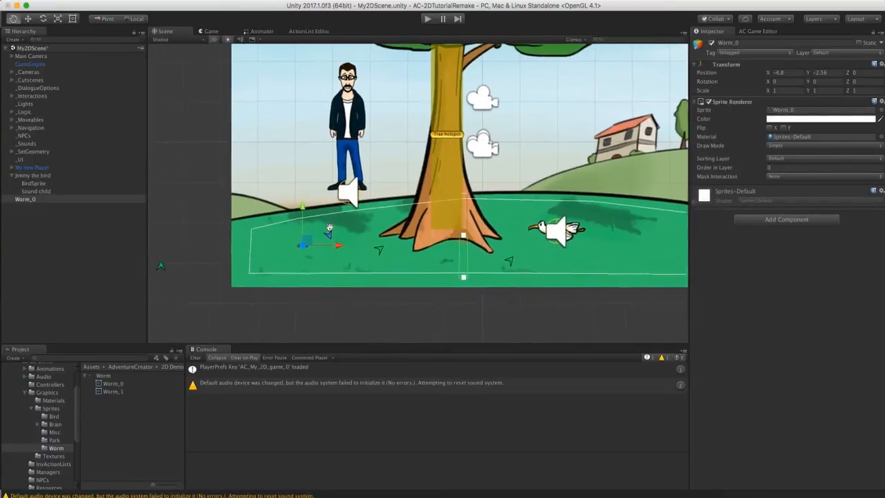
Move the Worm_0 sprite slightly on the grass, to about X -4.775, Y -2.58
scroll(329, 227, "up", 10)
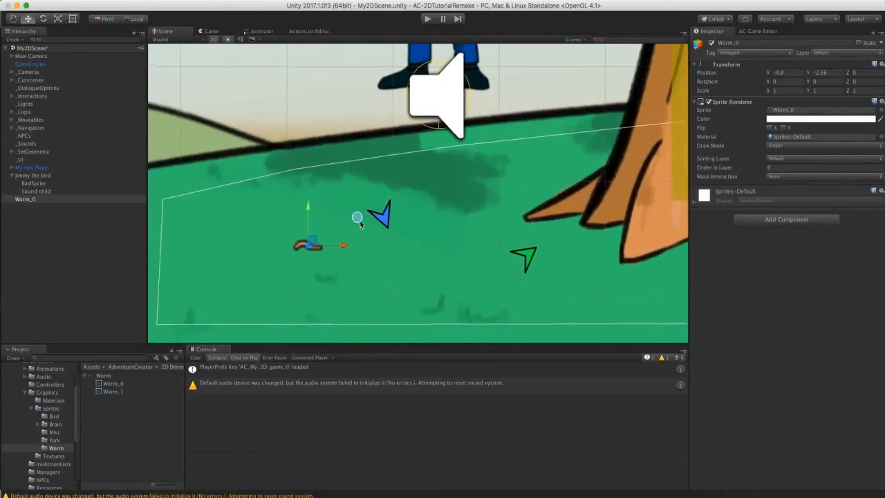
scroll(360, 225, "down", 2)
left_click_drag(320, 249, 324, 251)
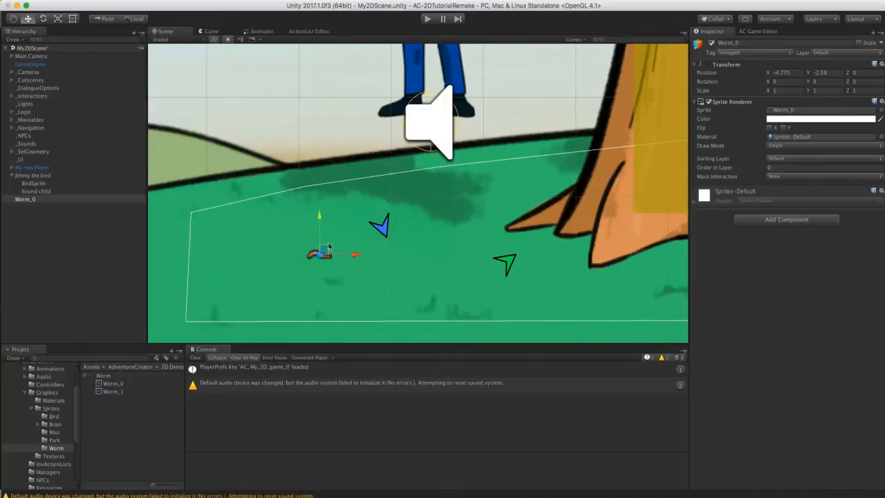
scroll(329, 246, "down", 2)
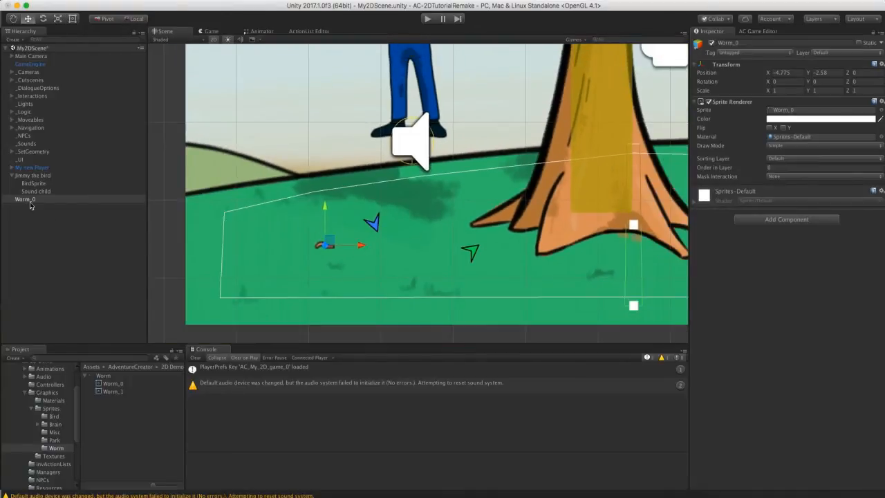
Add a new Hotspot 2D prefab to the scene, positioned over the selected worm sprite
left_click(758, 32)
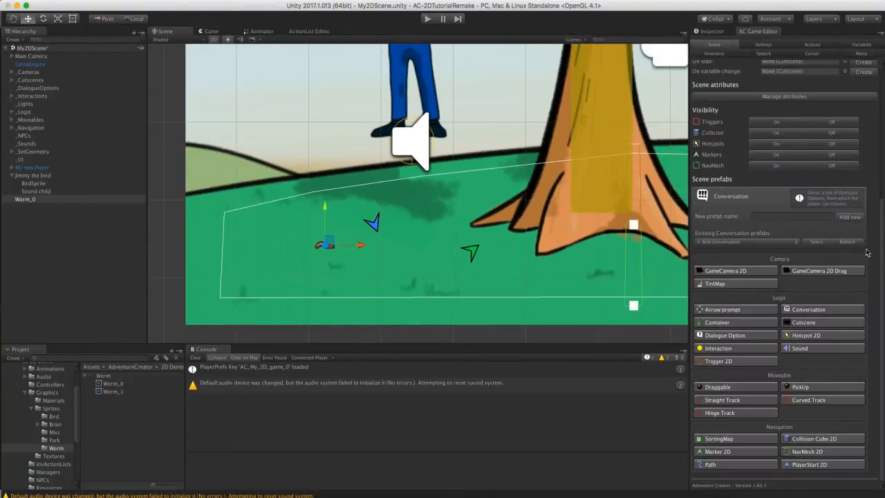
left_click(799, 335)
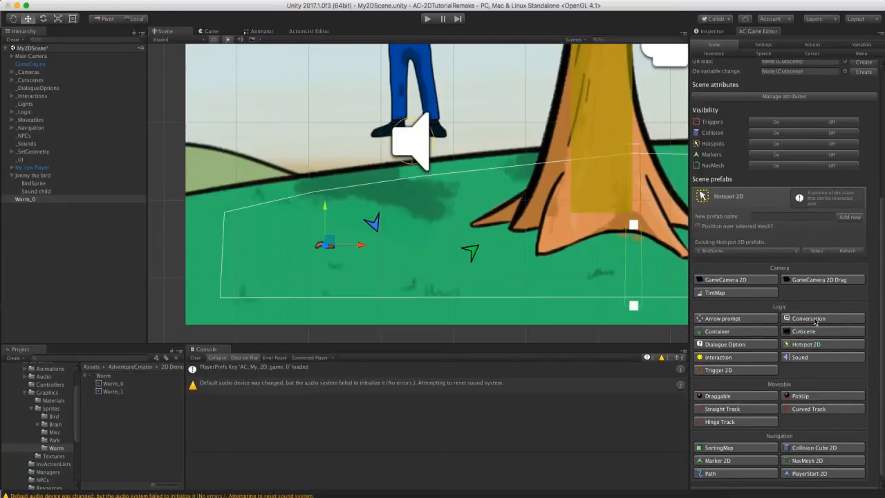
left_click(697, 227)
left_click(845, 219)
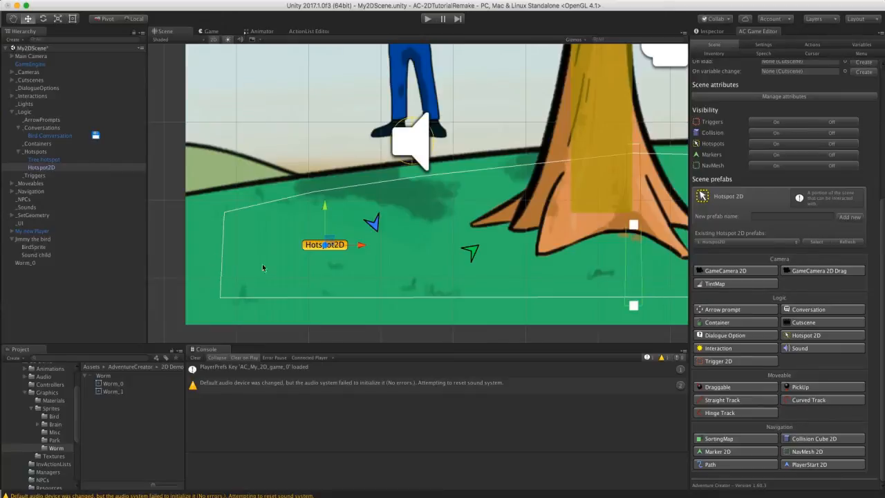
Enlarge the new hotspot around the worm to a scale of about 0.31 in X and 0.21 in Y
scroll(405, 226, "up", 3)
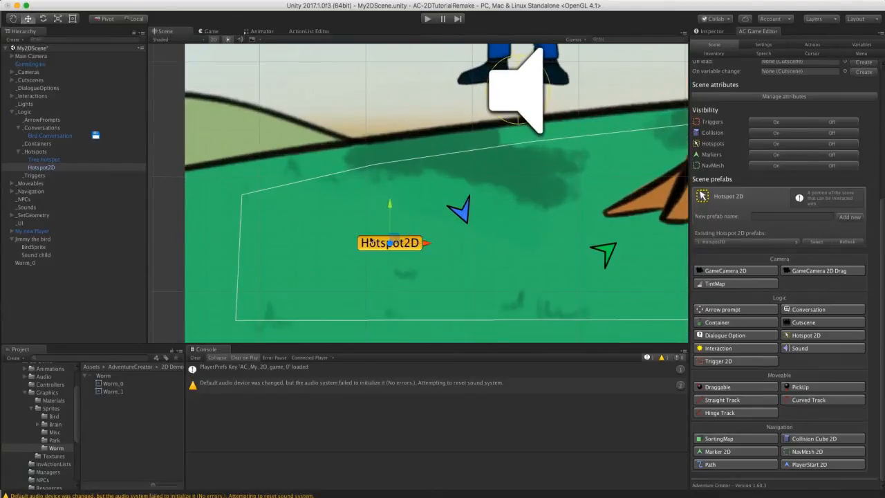
left_click(712, 31)
scroll(468, 177, "down", 2)
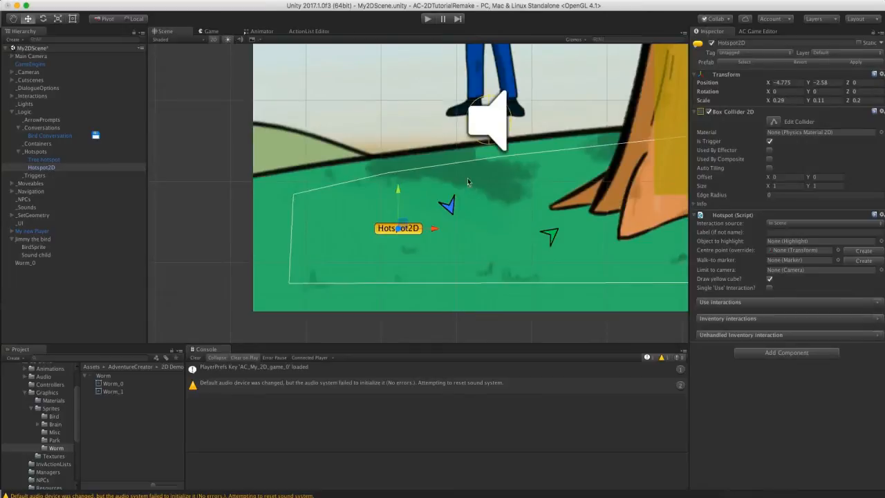
left_click(58, 20)
left_click_drag(383, 236, 406, 238)
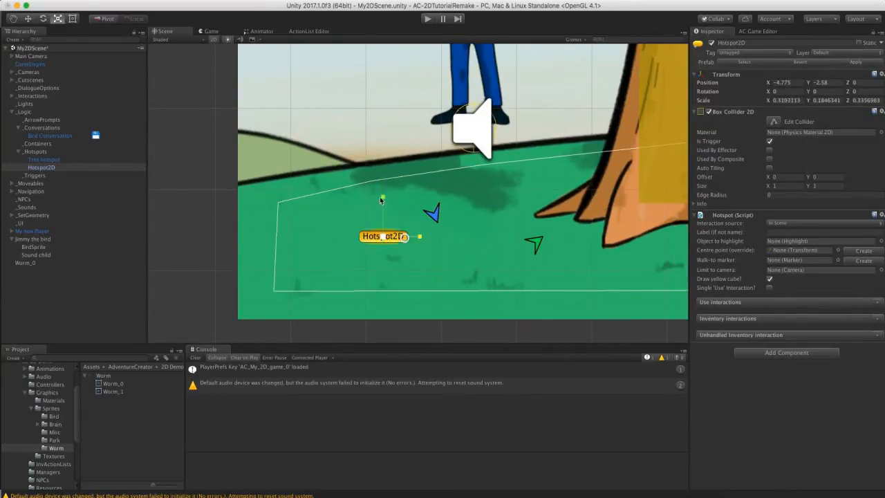
left_click_drag(380, 199, 383, 194)
left_click(28, 19)
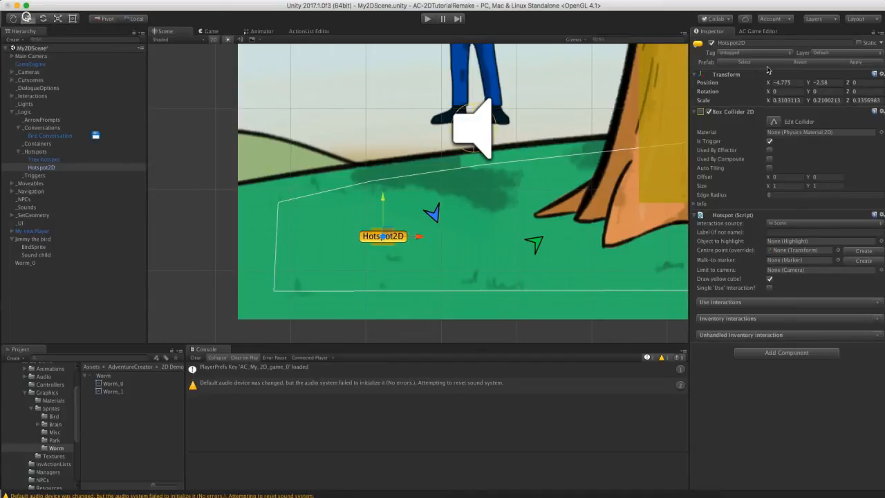
Rename the new hotspot as Worm hotspot
left_click(764, 43)
type("Worm hotsp")
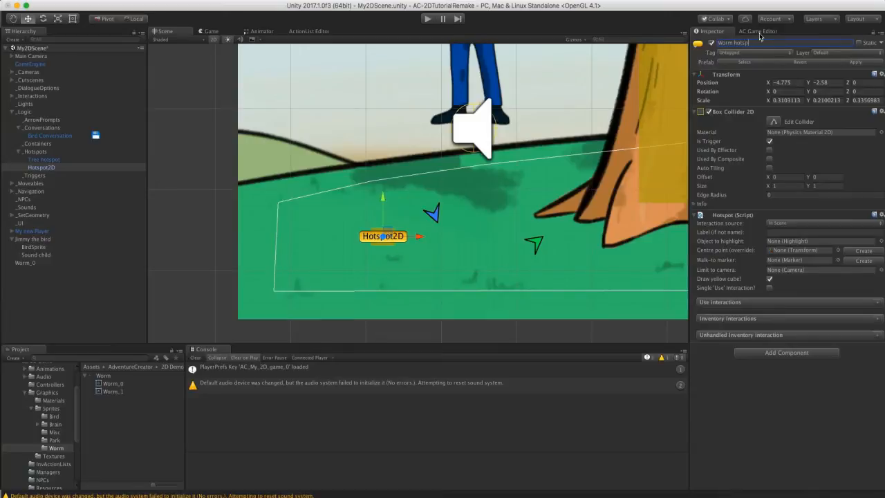
type("ot")
key("Return")
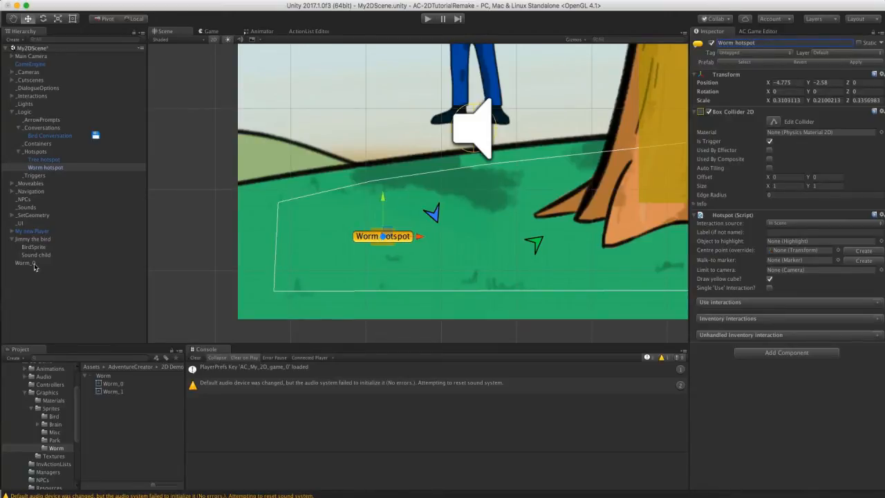
Make the Worm_0 sprite a child of Worm hotspot in the scene hierarchy
left_click_drag(34, 264, 54, 170)
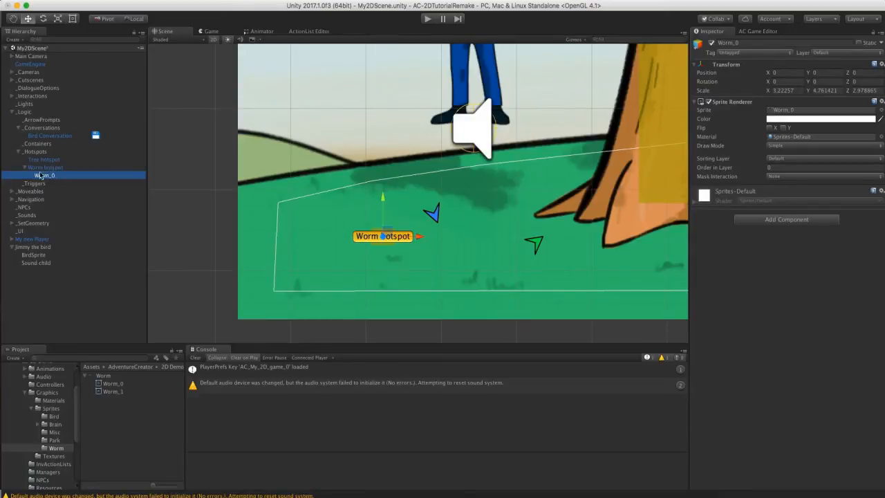
left_click(43, 167)
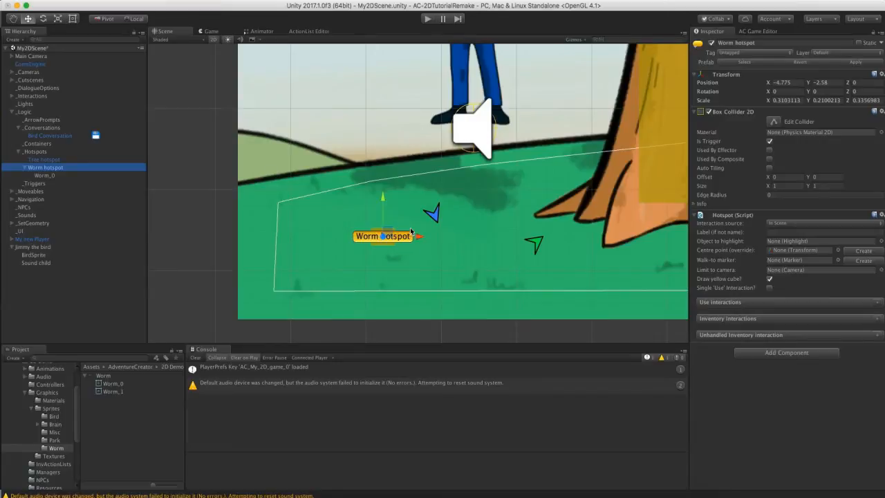
scroll(438, 223, "down", 4)
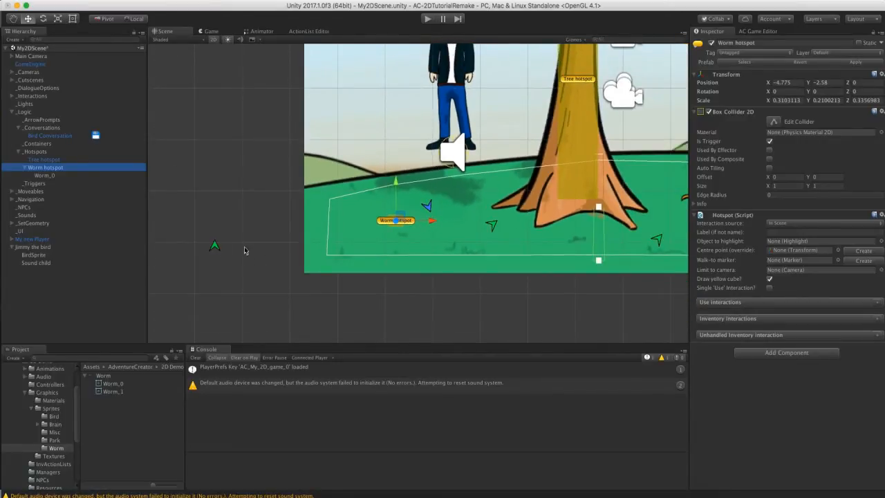
left_click(45, 175)
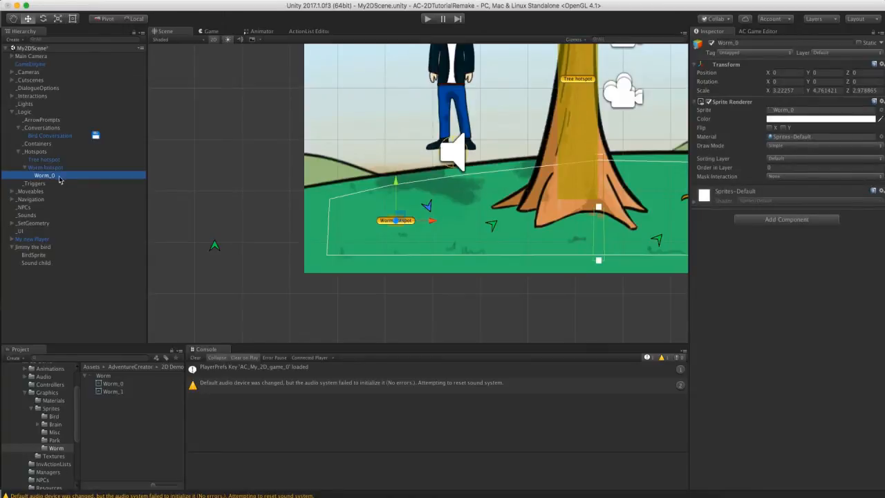
Give Worm hotspot a Use interaction with player action Walk To Marker and Face after moving enabled, and create its interaction object
left_click(55, 168)
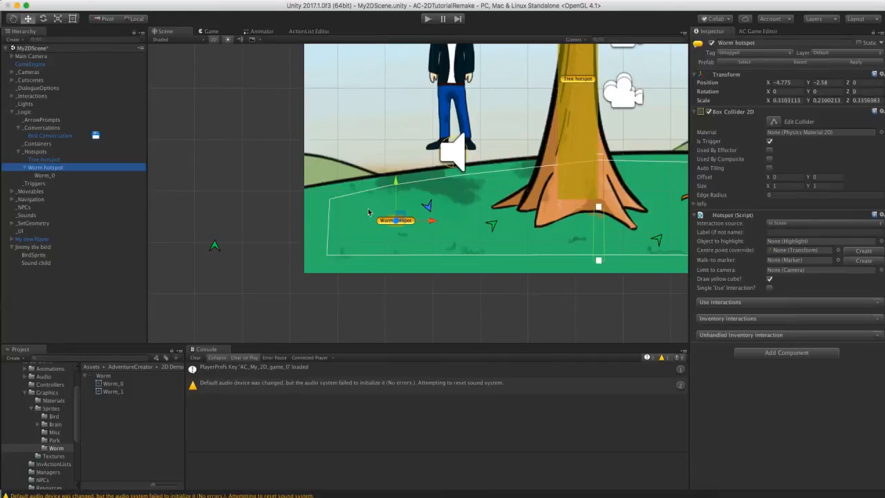
middle_click_drag(396, 208, 381, 213)
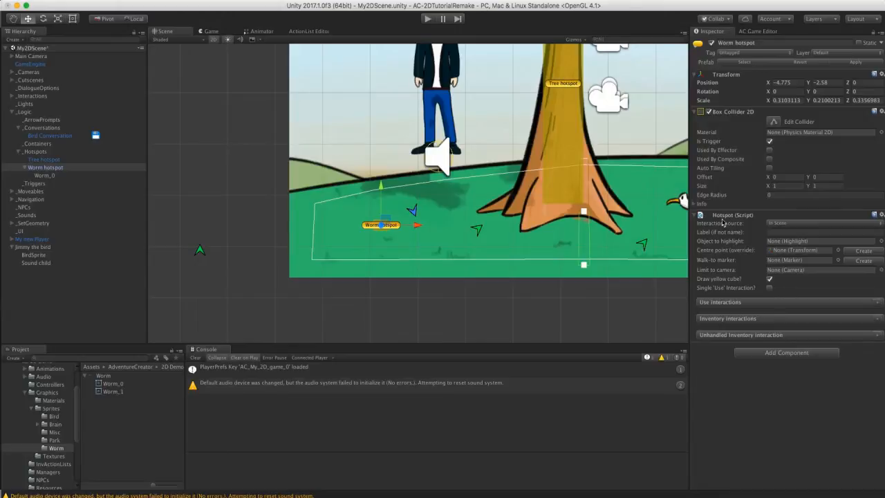
left_click(876, 305)
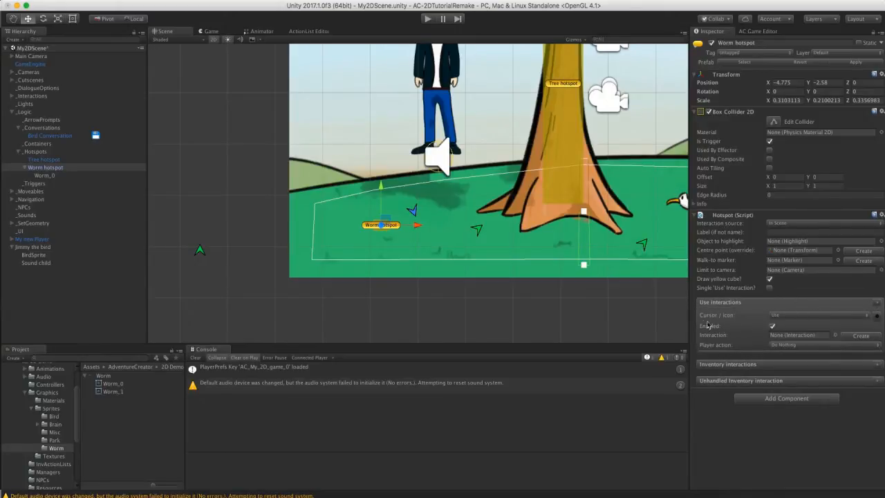
left_click(802, 344)
left_click(788, 367)
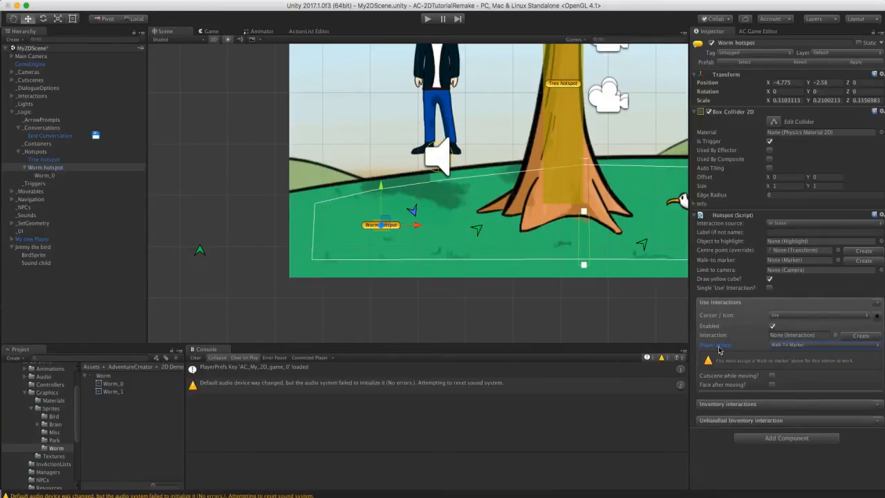
left_click(771, 384)
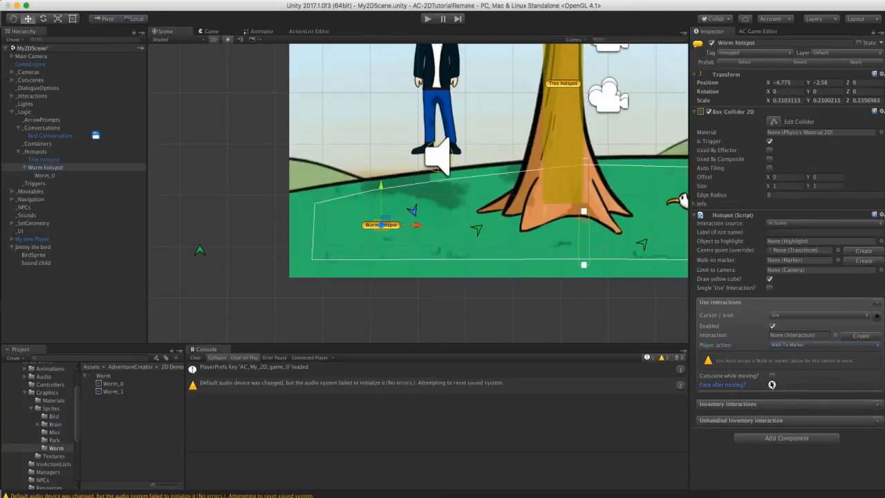
left_click(845, 337)
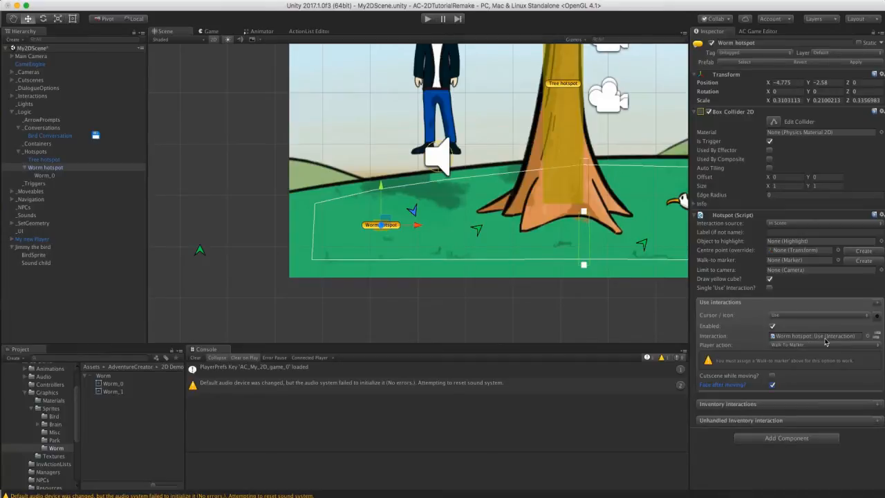
Create a walk-to marker for Worm hotspot and place it up and left of the worm, at about X -5.446, Y -2.258
left_click(864, 260)
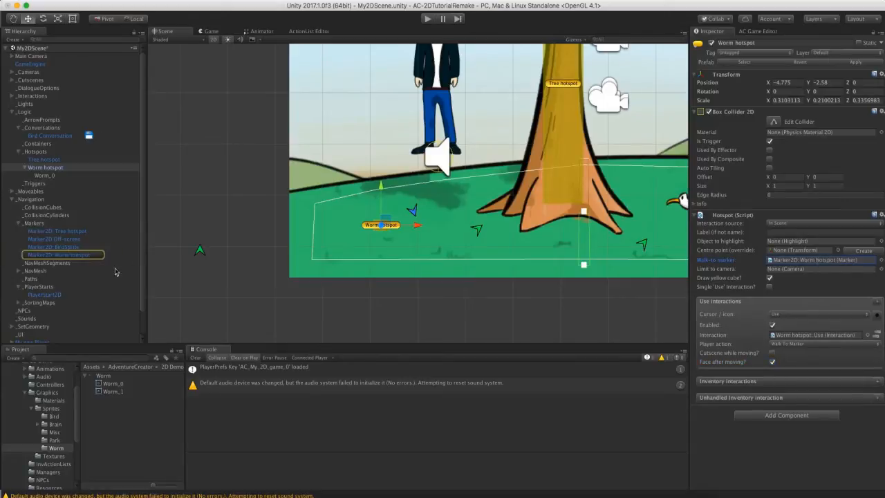
double_click(823, 261)
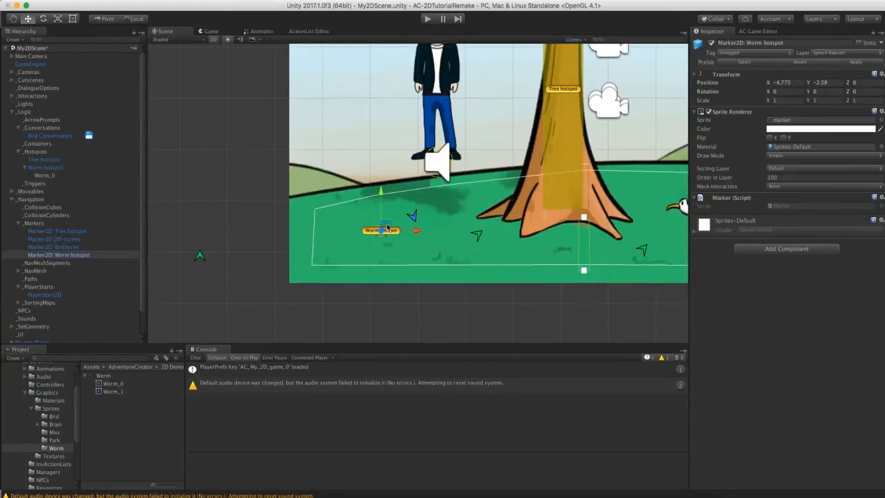
left_click_drag(371, 227, 349, 213)
scroll(500, 197, "up", 5)
middle_click_drag(500, 197, 453, 215)
left_click_drag(391, 219, 382, 208)
middle_click_drag(460, 213, 401, 217)
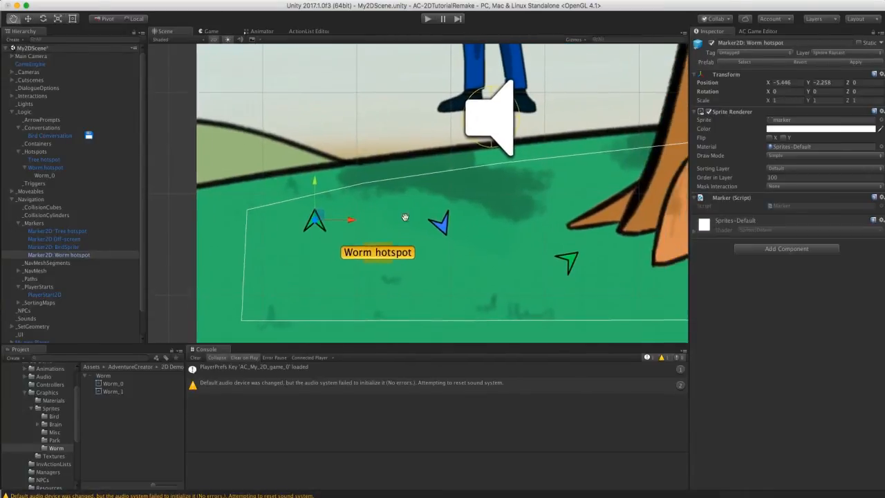
Rotate the Worm hotspot marker to about -122.7° in Z so it faces the worm, and nudge it to about X -5.466, Y -2.268
left_click(43, 19)
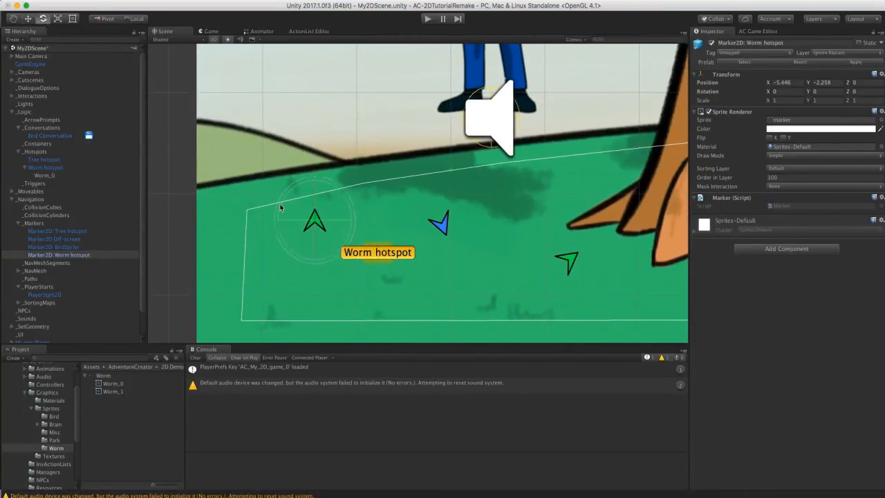
mouse_move(280, 205)
left_mouse_down()
mouse_move(363, 121)
mouse_move(326, 168)
mouse_move(365, 197)
mouse_move(348, 178)
mouse_move(358, 179)
left_mouse_up()
left_click(29, 19)
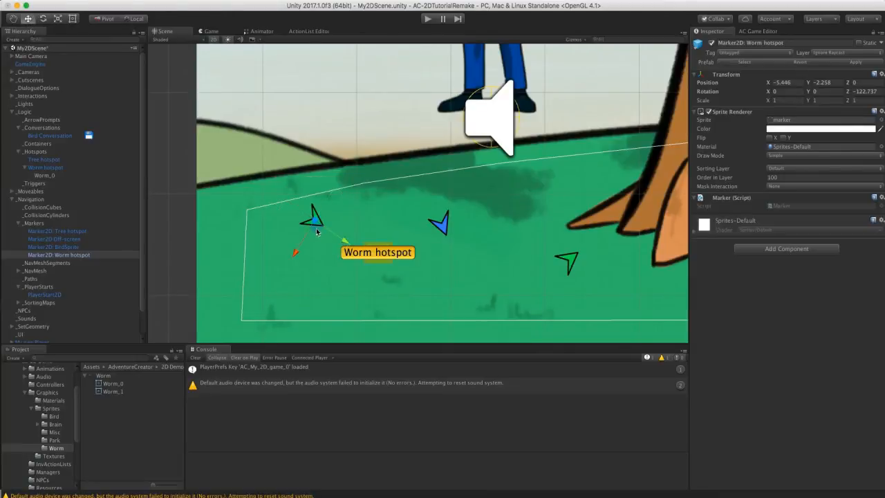
left_click_drag(315, 229, 314, 229)
scroll(385, 217, "down", 1)
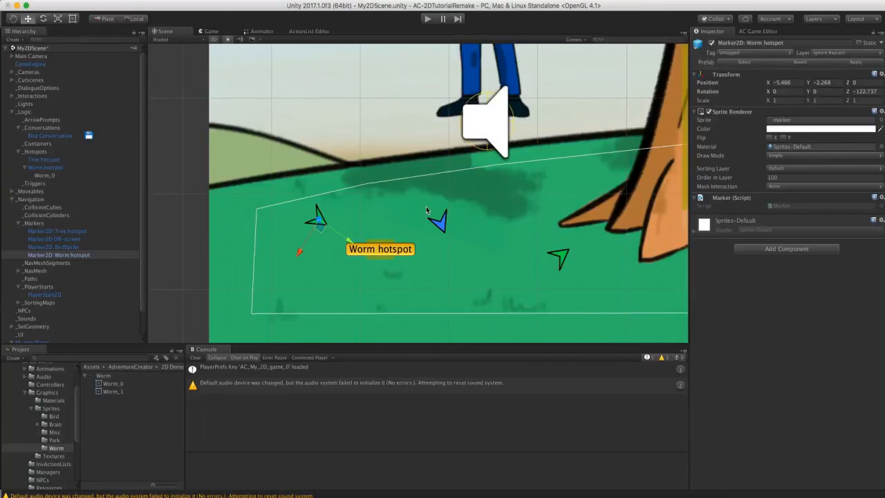
Select the PlayerSprite child of My new Player and open the Animation window, docked beside the Console
scroll(47, 255, "down", 3)
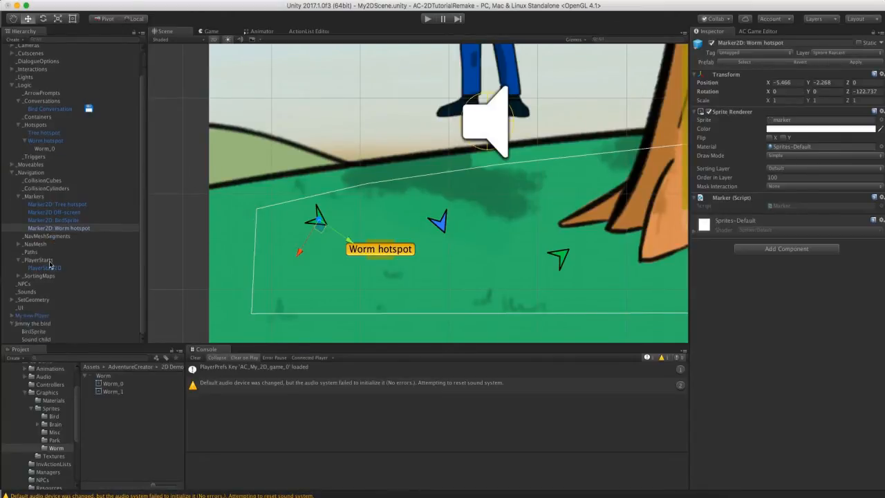
left_click(26, 392)
scroll(28, 374, "up", 1)
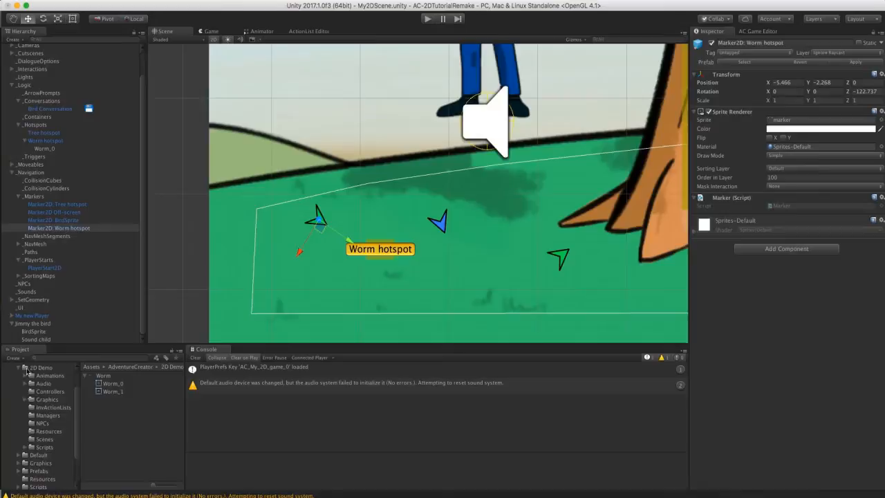
left_click(24, 320)
left_click(11, 315)
left_click(29, 324)
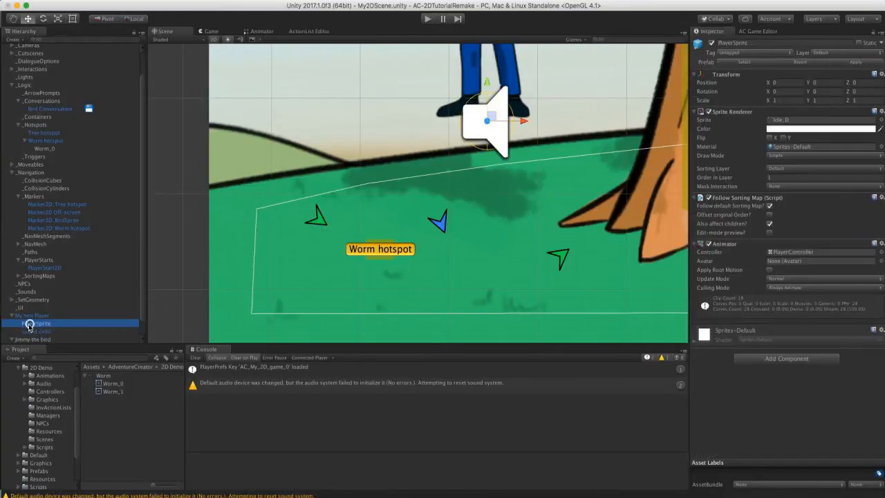
left_click(255, 2)
mouse_move(282, 1)
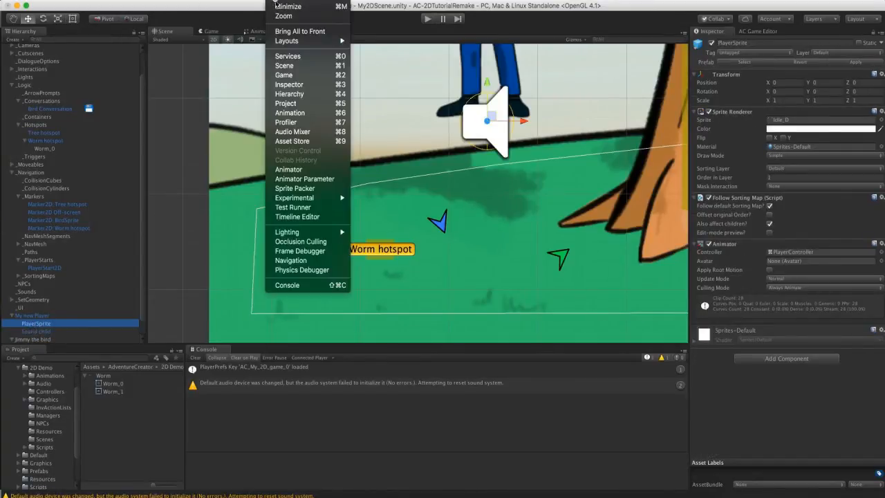
left_click(299, 115)
left_click_drag(28, 7, 246, 350)
Show the player's BrainTakeGround_DR clip in the Animation window
scroll(418, 193, "down", 6)
scroll(452, 140, "up", 5)
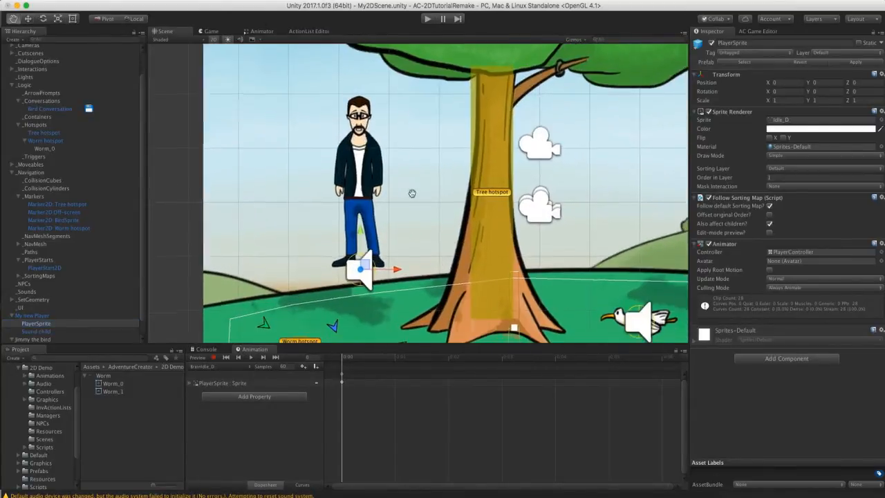
left_click(230, 366)
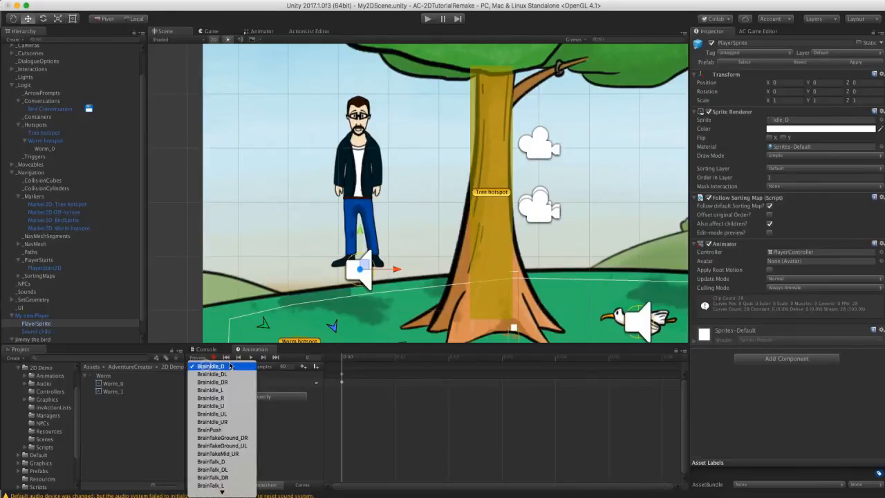
left_click(240, 441)
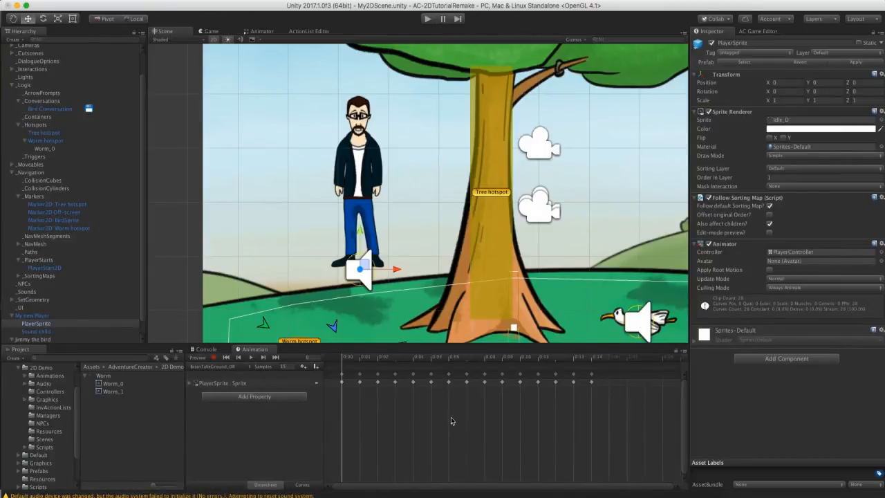
Preview the BrainTakeGround_DR clip by scrubbing through its frames and back to the start
left_click_drag(349, 355, 427, 361)
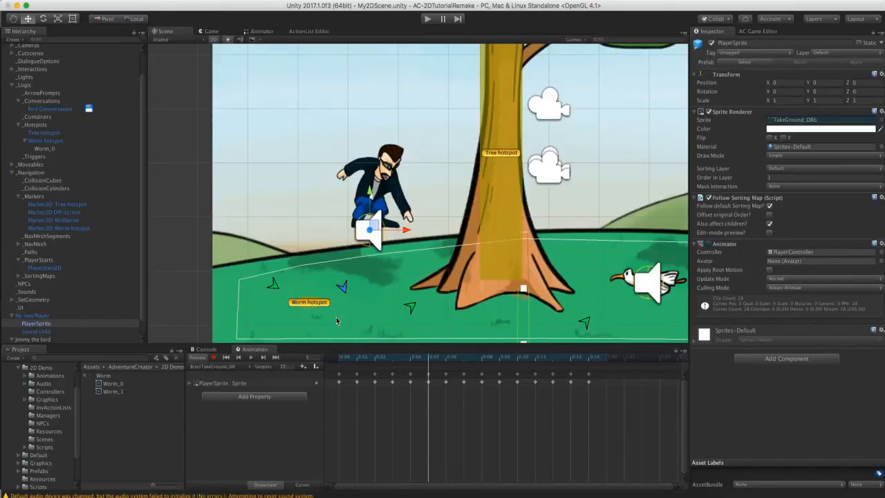
left_click_drag(428, 357, 334, 297)
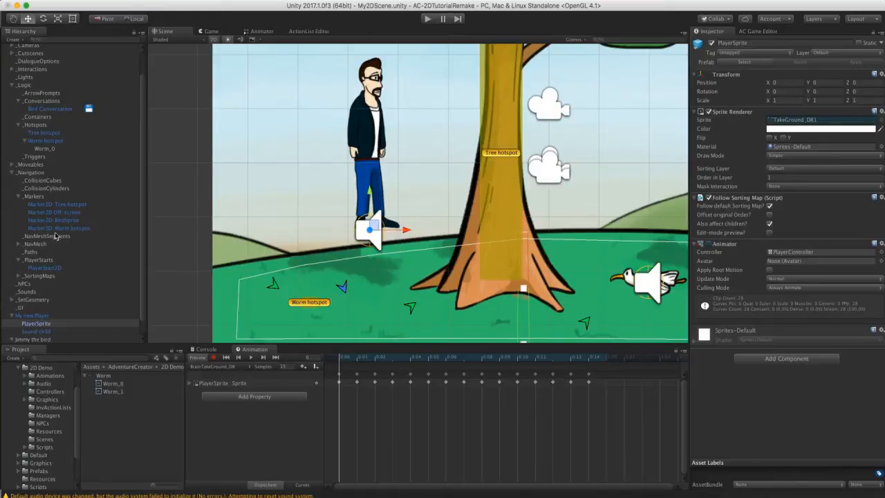
Open the Worm hotspot: Use interaction in the ActionList Editor
scroll(59, 243, "up", 2)
left_click(10, 96)
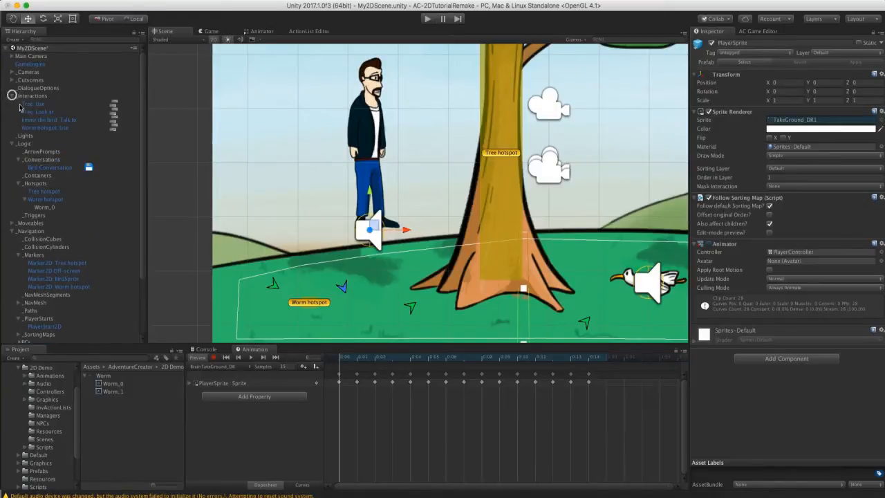
left_click(33, 128)
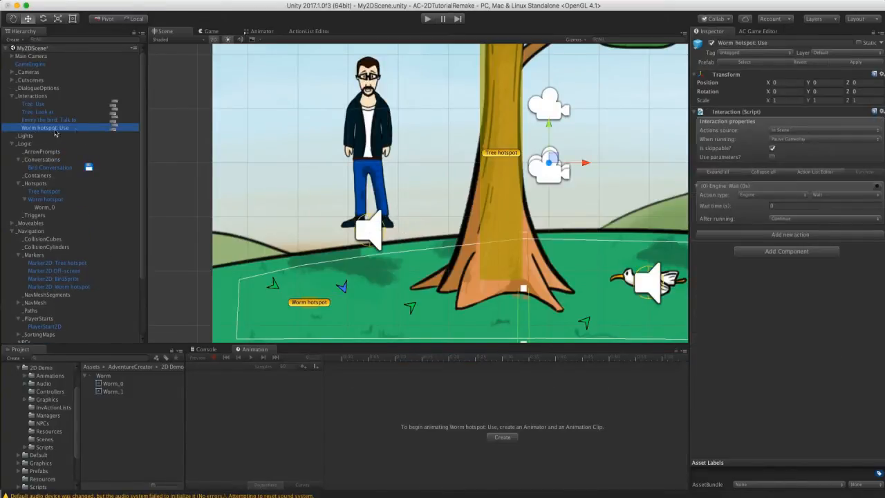
left_click(114, 131)
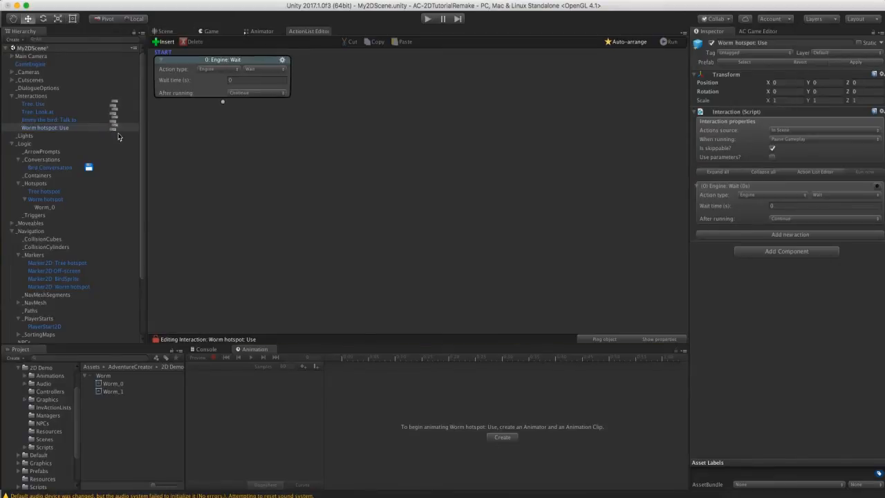
Change the interaction's first action to ActionList: Run in parallel with 2 outputs
left_click(209, 69)
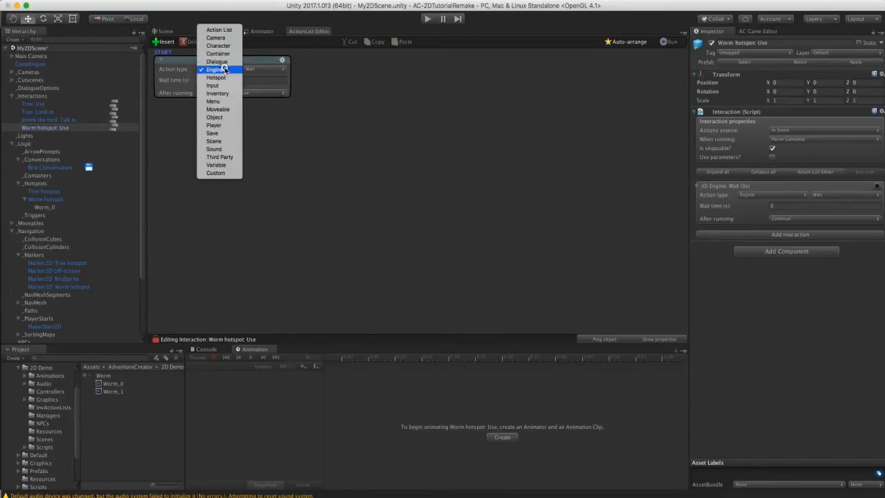
left_click(219, 30)
left_click(254, 69)
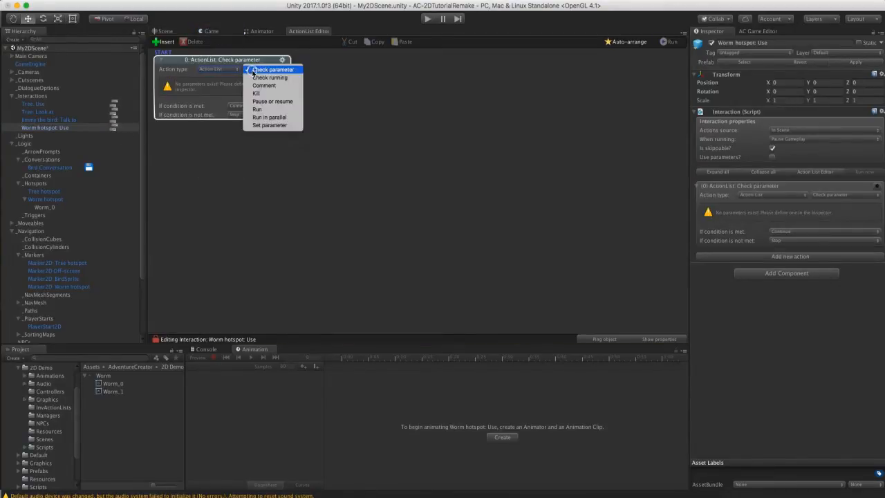
left_click(262, 118)
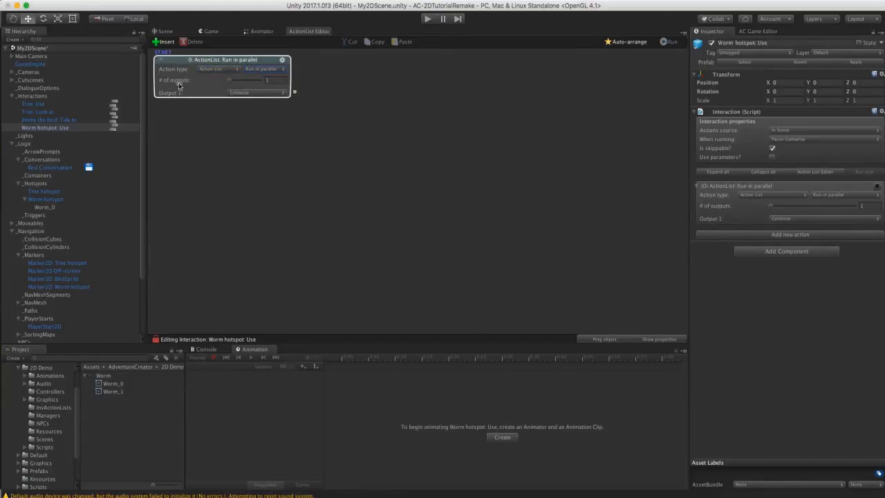
left_click_drag(231, 81, 234, 81)
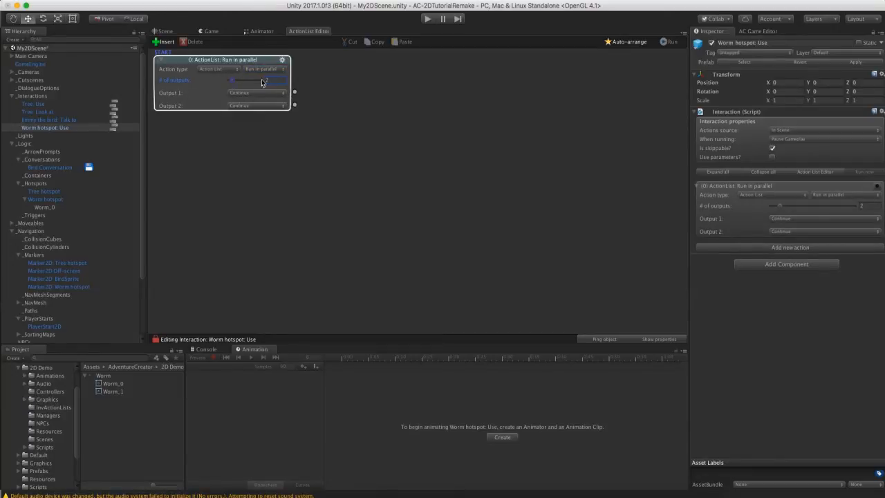
Link Output 1 of the parallel action to a new Character: Animate action that applies to the player
left_click_drag(295, 91, 345, 125)
left_click(295, 105)
left_click(387, 133)
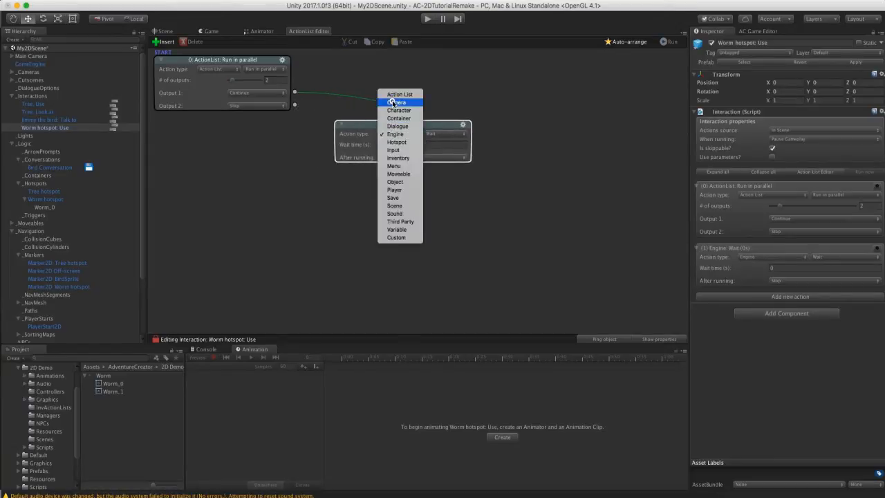
left_click(398, 109)
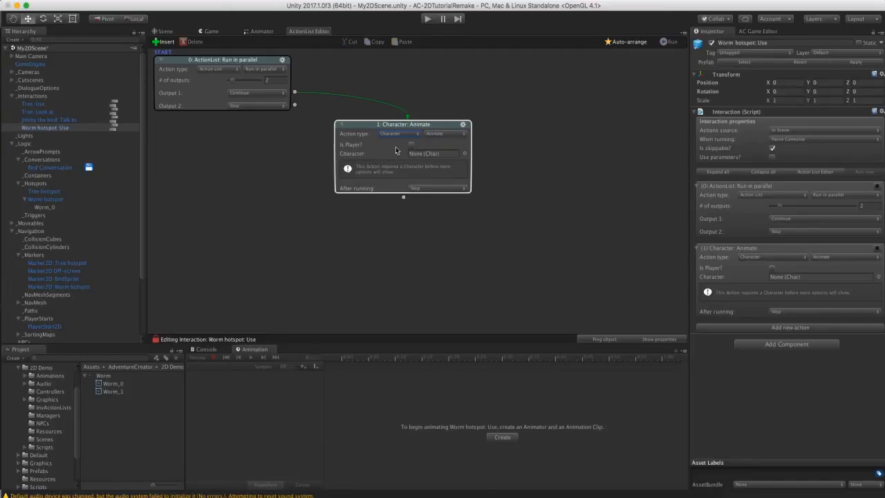
left_click(410, 146)
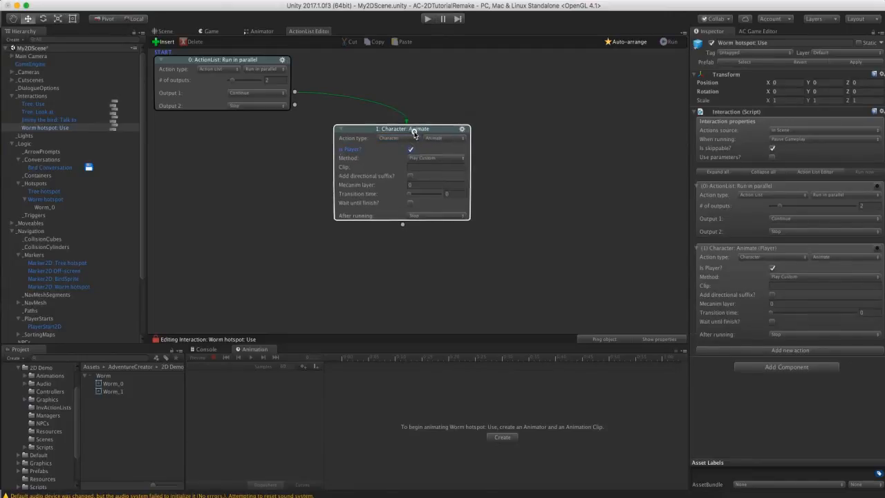
left_click_drag(416, 130, 415, 123)
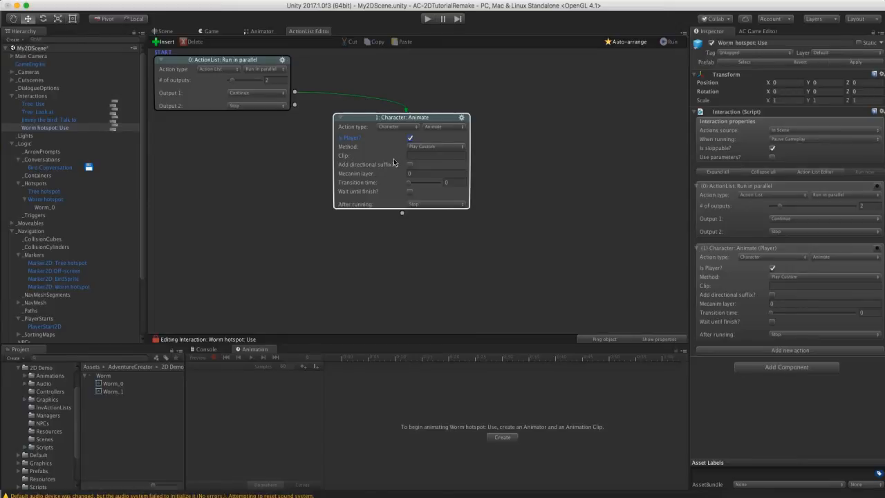
Set the Animate action's custom clip to BrainTakeGround, with the directional suffix added and waiting until it finishes
left_click(214, 366)
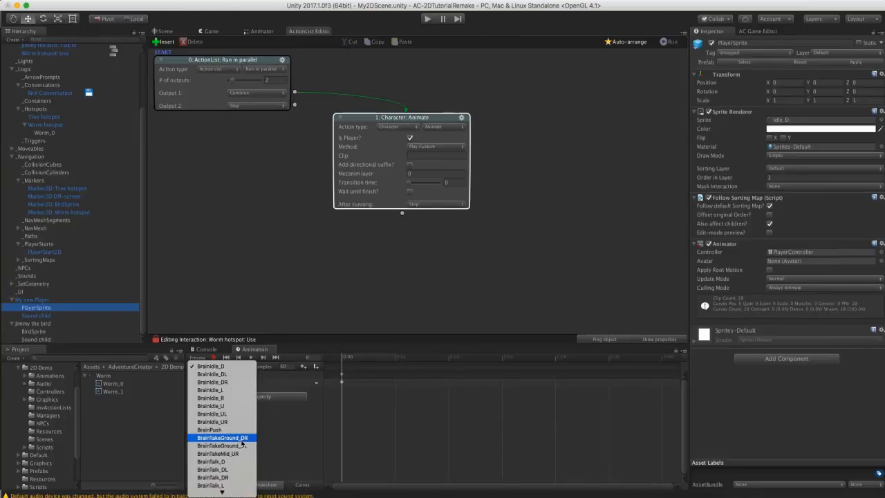
left_click(411, 156)
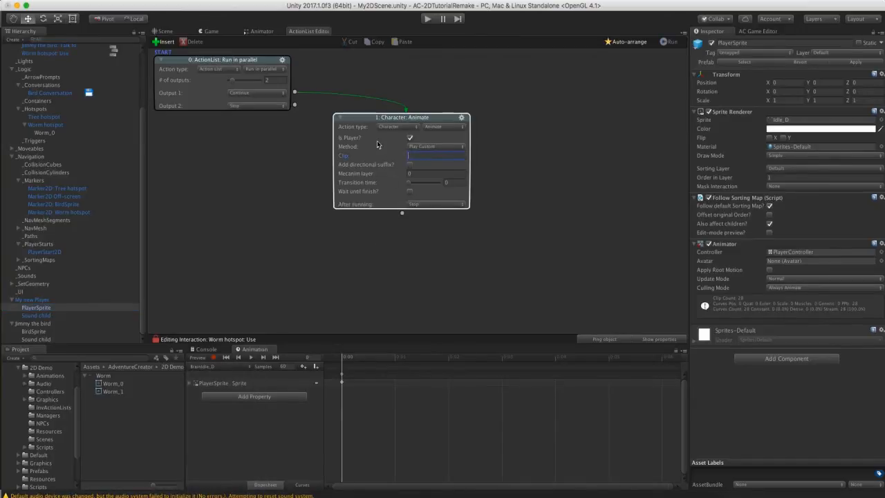
type("BrainTakeGround_DR")
key("BackSpace")
key("BackSpace")
left_click(171, 34)
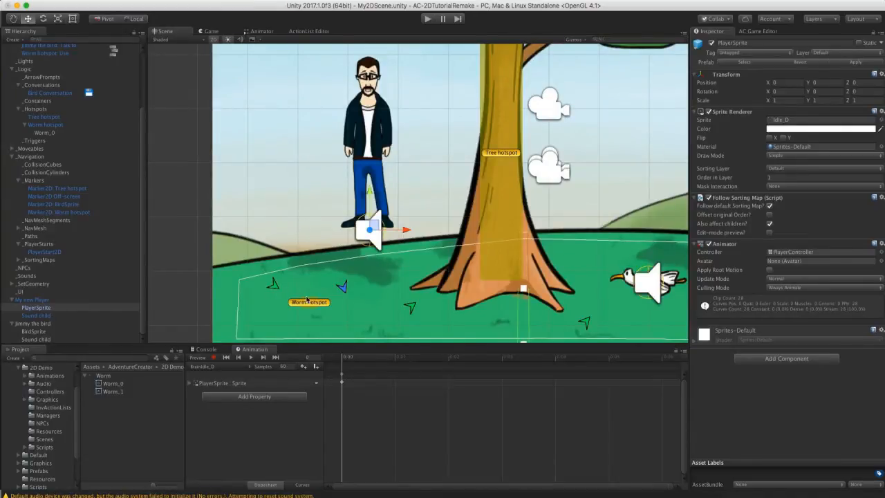
left_click(308, 31)
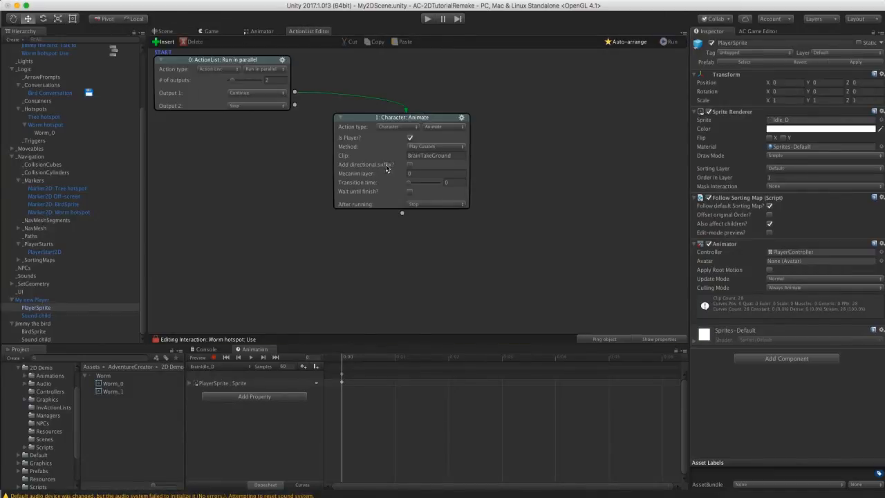
left_click(410, 165)
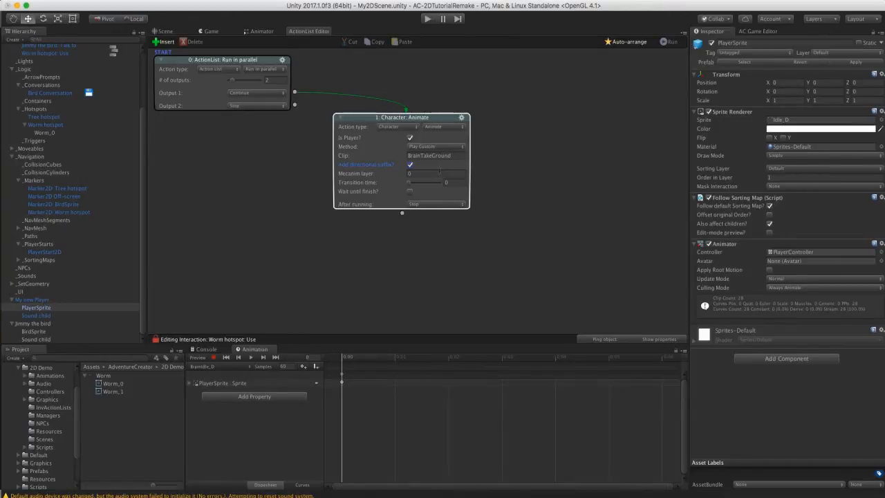
left_click(410, 192)
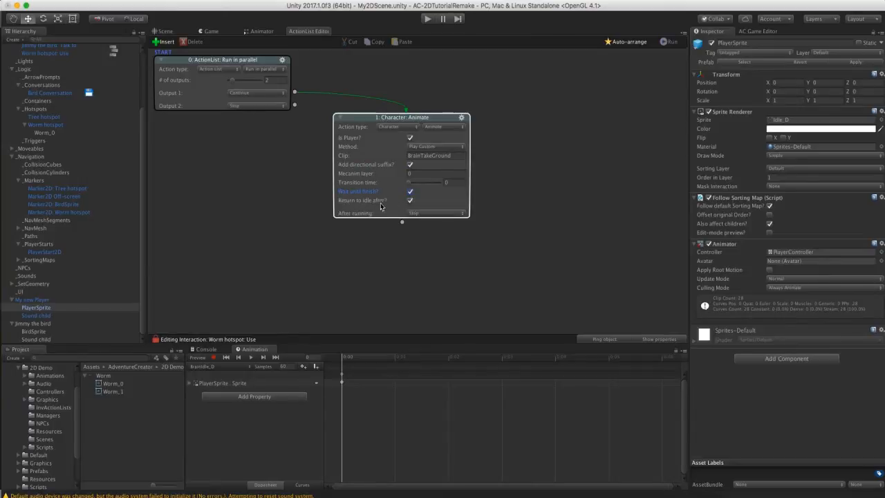
Move the Animate action aside and link Output 2 to a new Engine: Wait action of 0.3 seconds
left_click_drag(413, 213, 483, 220)
left_click(266, 143)
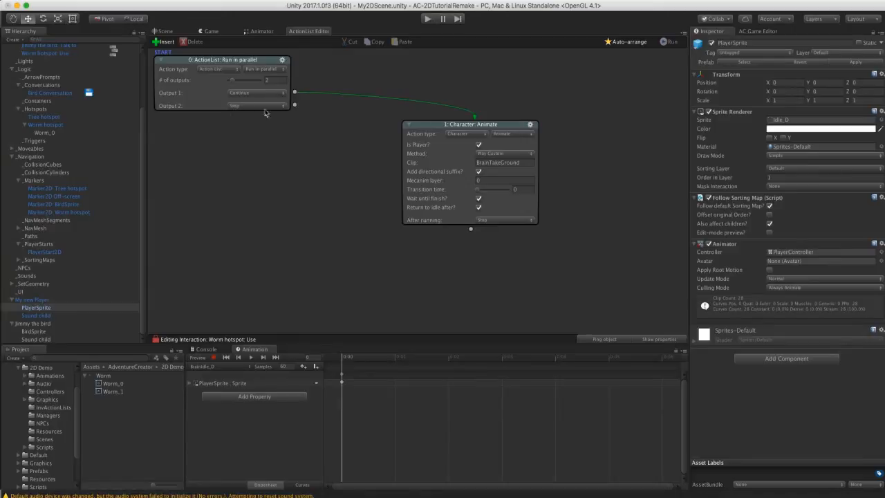
left_click_drag(295, 105, 220, 139)
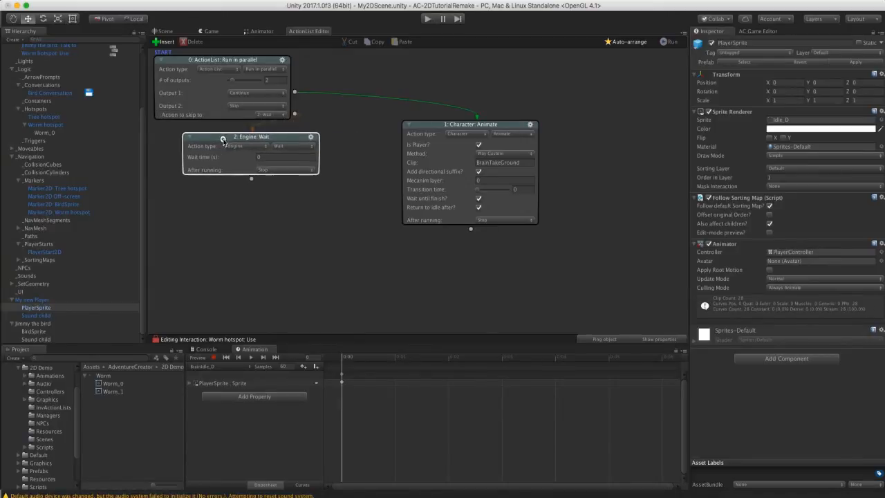
left_click(268, 156)
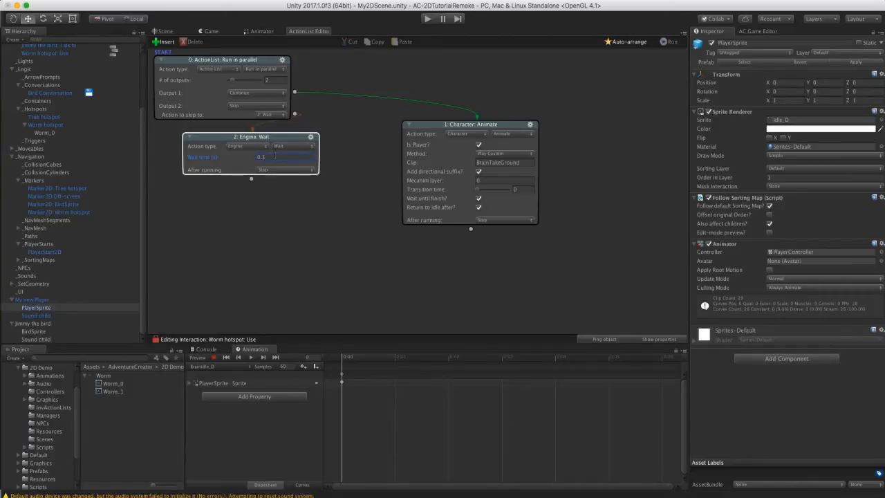
left_click_drag(269, 138, 273, 139)
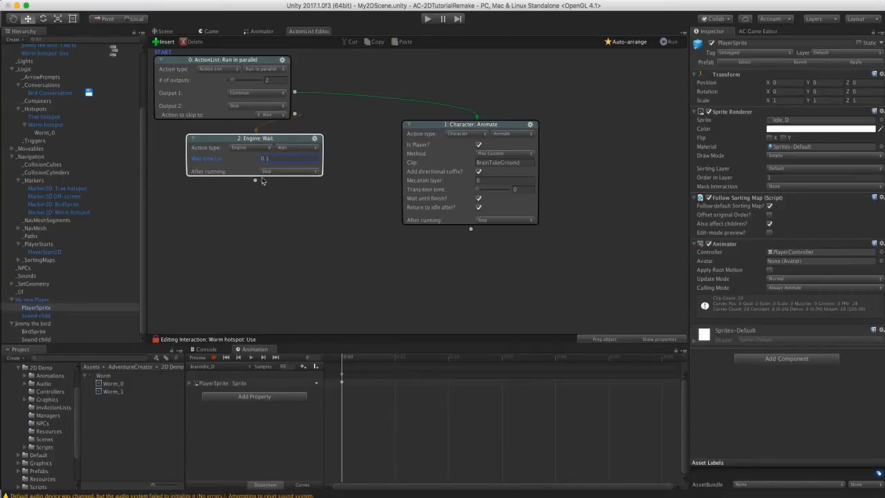
Add an Object: Teleport action that runs after the Wait action
left_click_drag(255, 180, 261, 201)
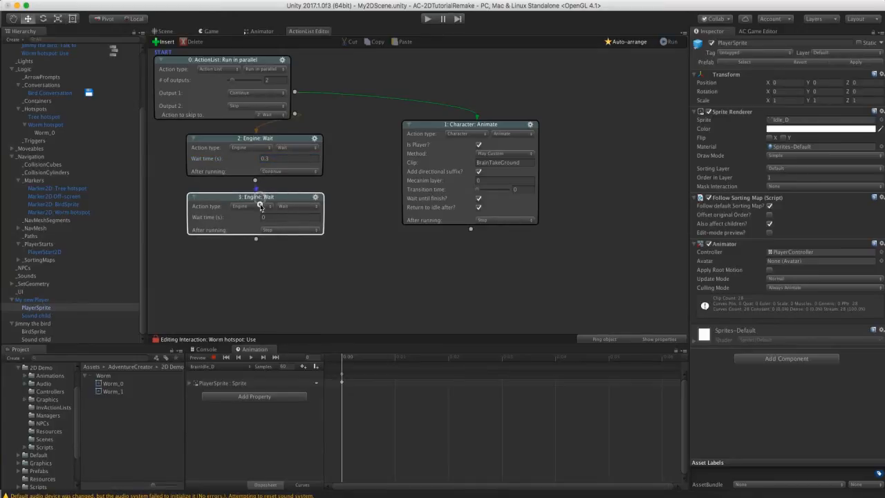
left_click(260, 206)
left_click(258, 256)
left_click(296, 206)
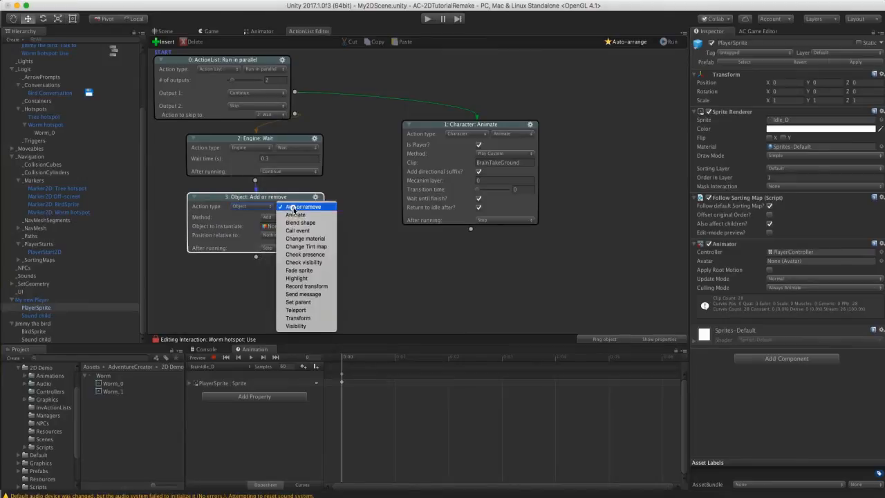
left_click(296, 308)
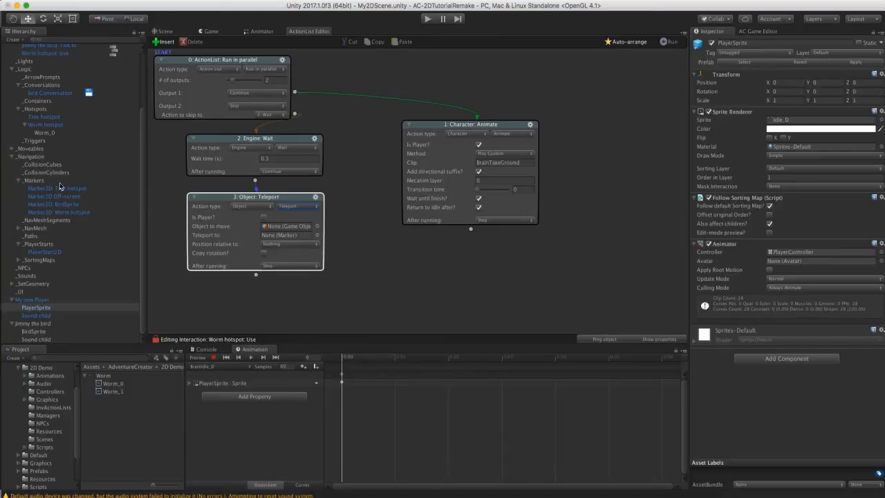
Set the Teleport action to move Worm hotspot to the Marker2D Off-screen marker
left_click_drag(39, 128, 279, 229)
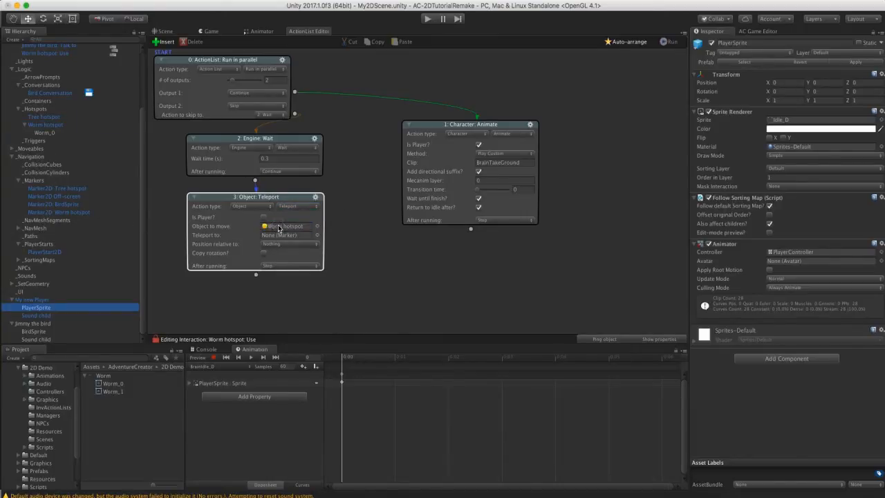
left_click(317, 235)
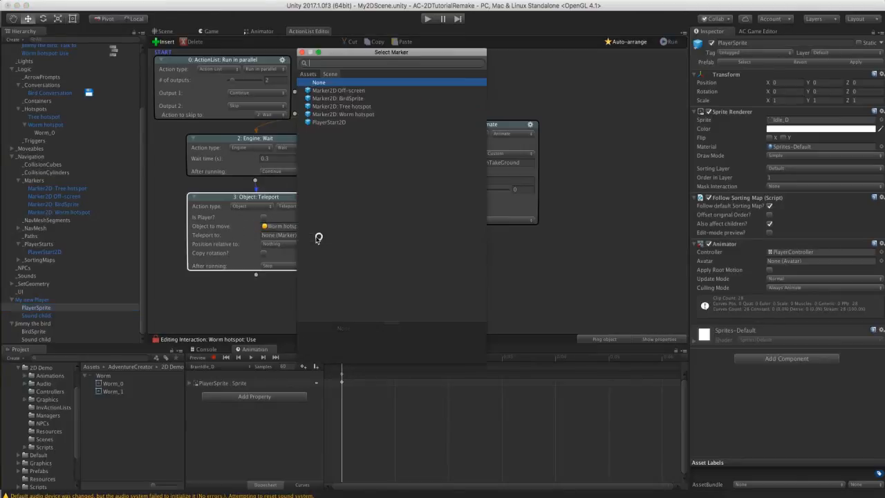
left_click_drag(332, 54, 357, 125)
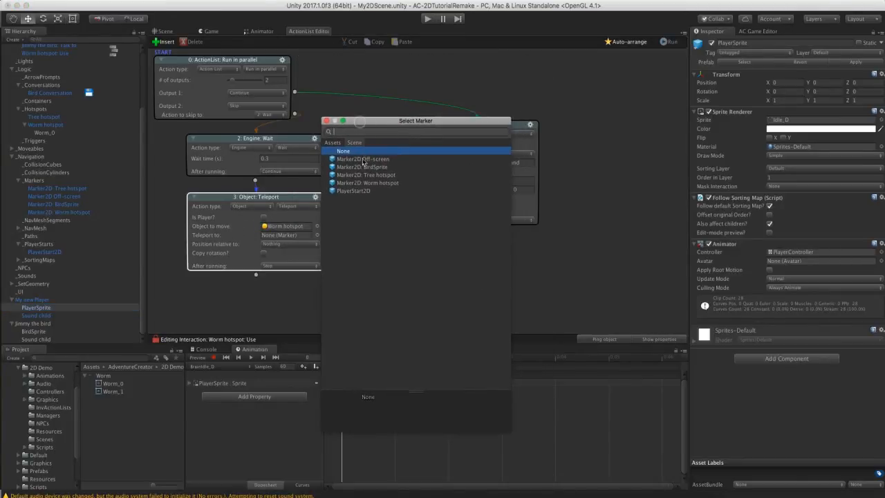
double_click(383, 159)
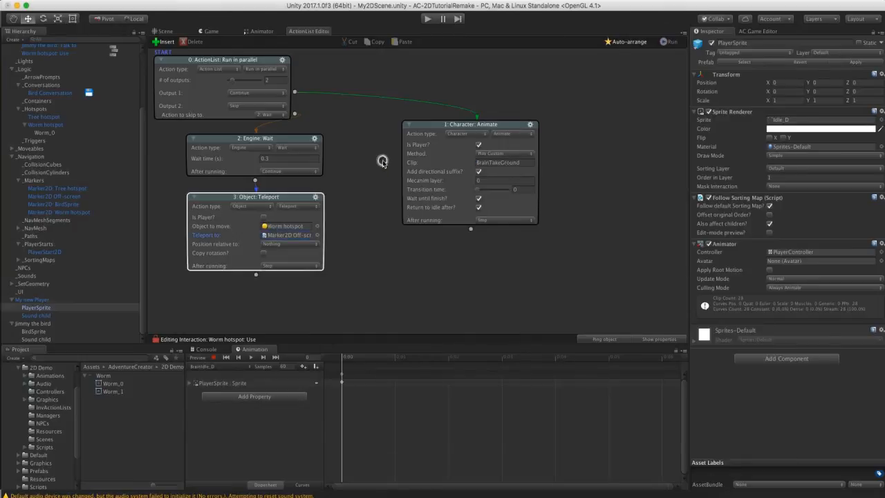
left_click(343, 229)
Play the scene to check the worm hotspot's in-game label, and stop the game
left_click(427, 19)
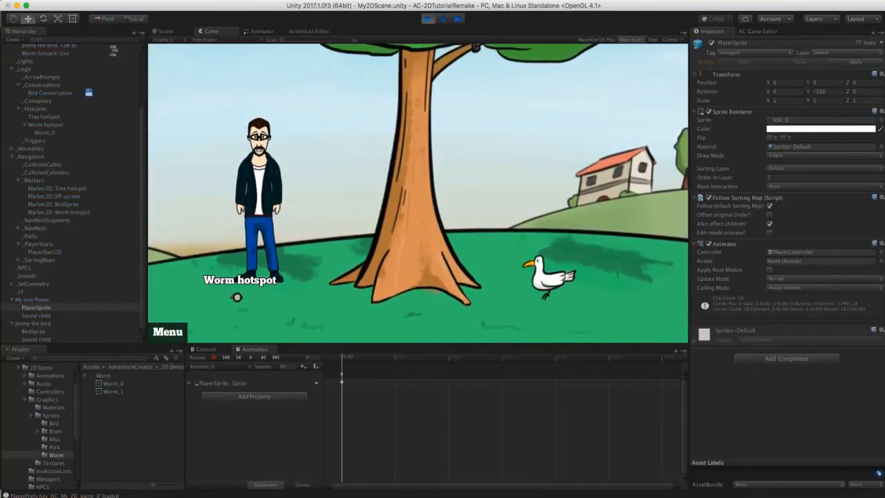
key("super+p")
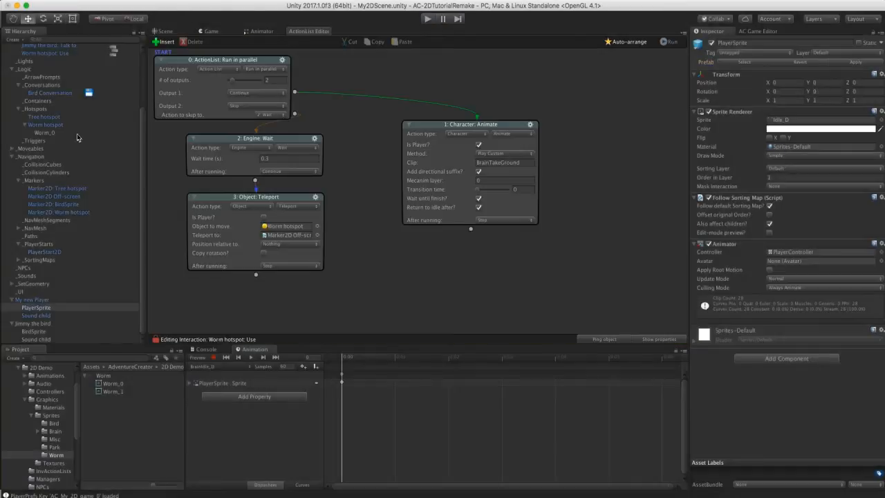
Set the Worm hotspot's label to Worm and run the game to test it
left_click(55, 125)
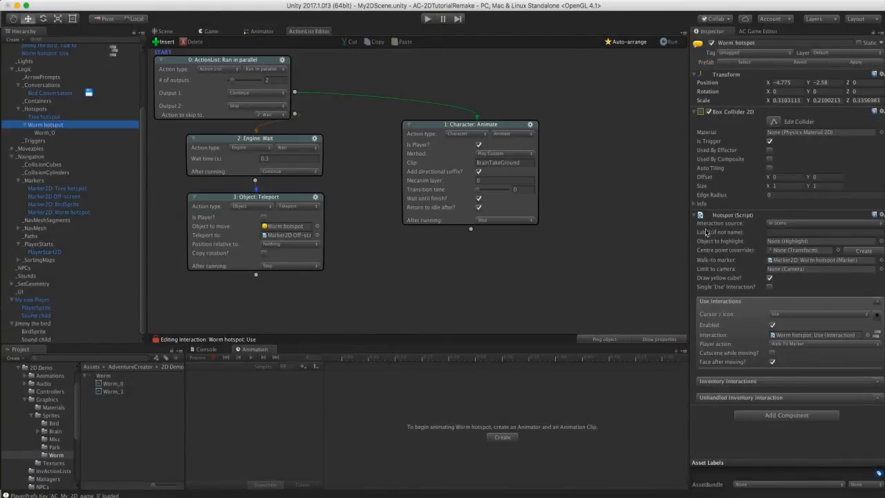
left_click(773, 232)
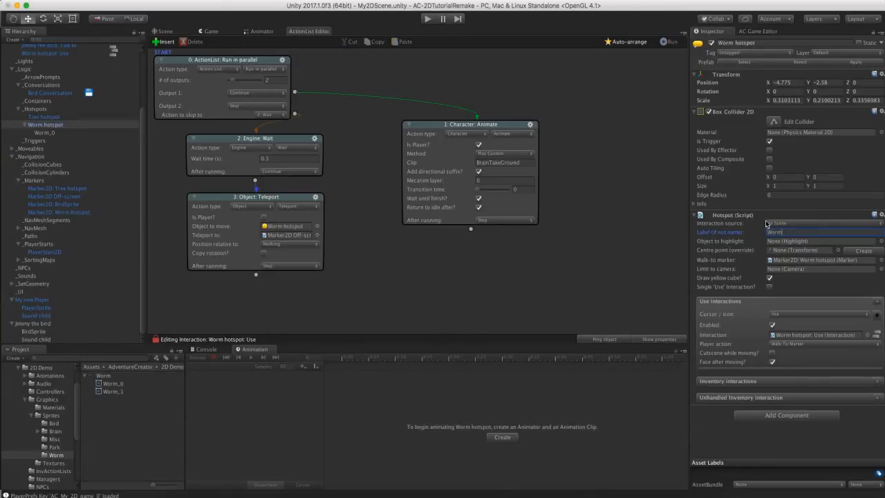
left_click(428, 18)
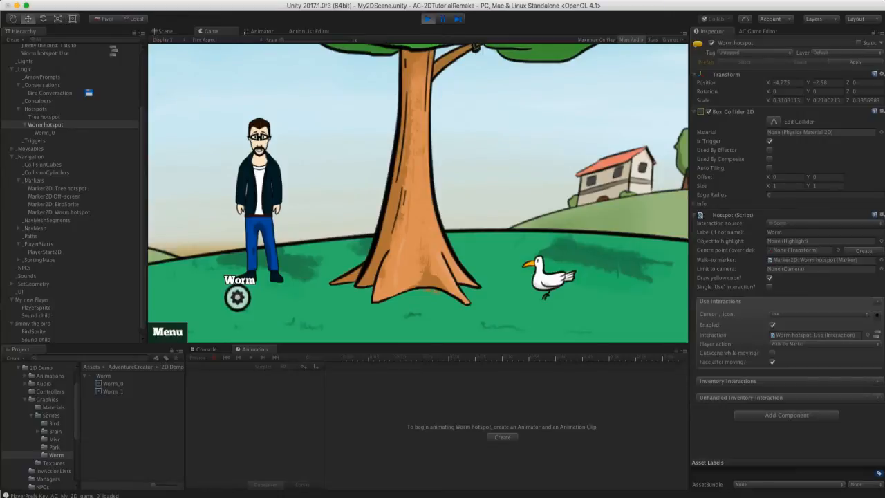
Use the worm in the running game to test its pick-up and disappearance, cycle through the cursor modes, and stop the game
left_click(237, 297)
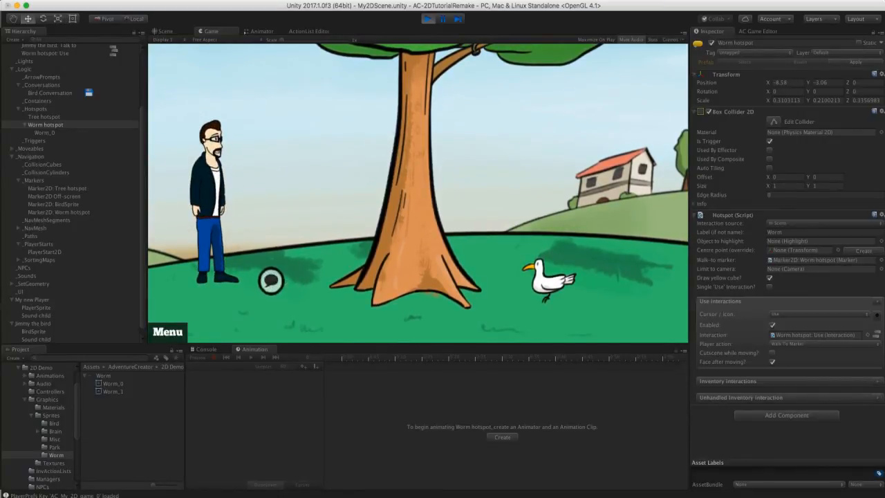
right_click(270, 282)
right_click(265, 285)
right_click(247, 292)
right_click(241, 292)
right_click(259, 285)
right_click(300, 283)
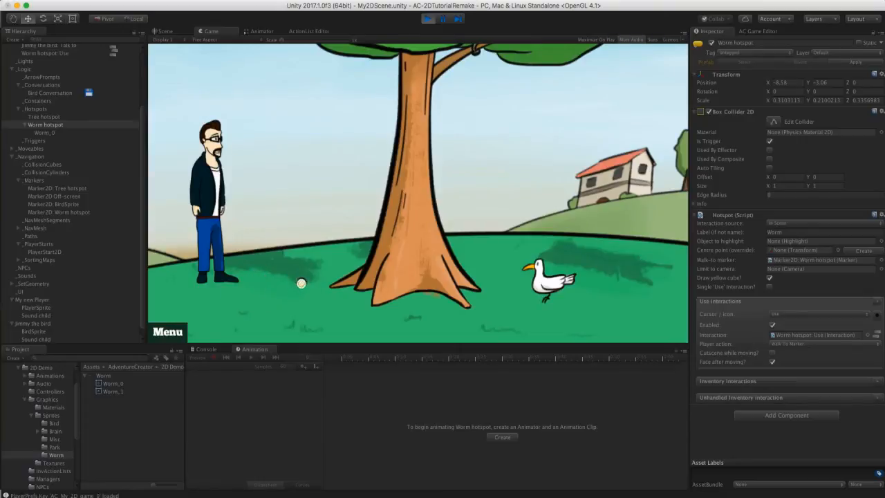
left_click(428, 19)
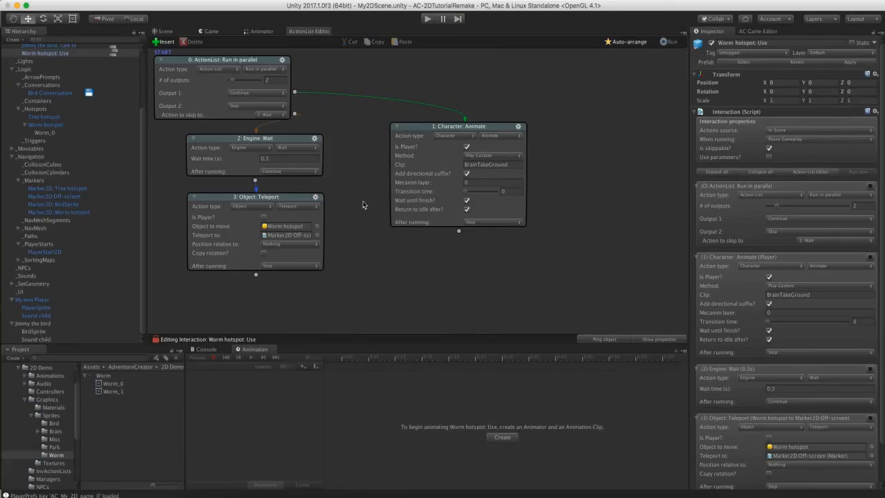
Add an Inventory: Add or remove action that runs after the Object: Teleport action
middle_click_drag(359, 212, 359, 179)
left_click(255, 275)
middle_click_drag(359, 254, 361, 231)
left_click(257, 267)
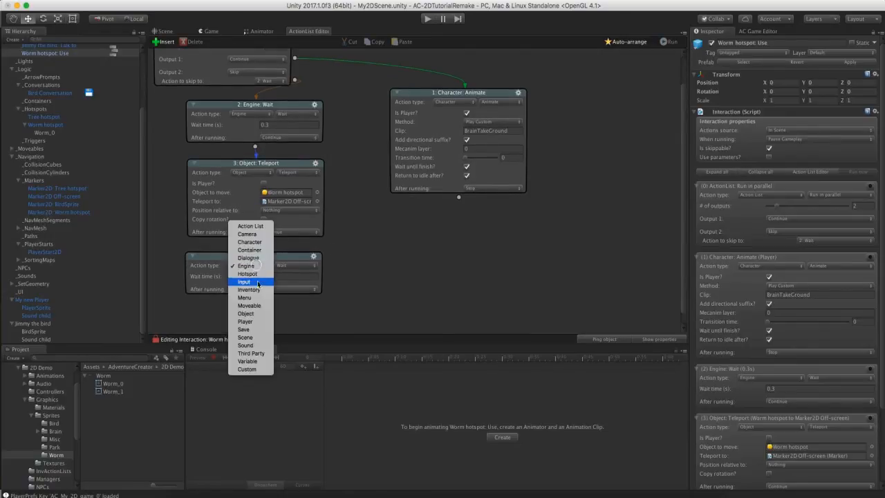
left_click(260, 289)
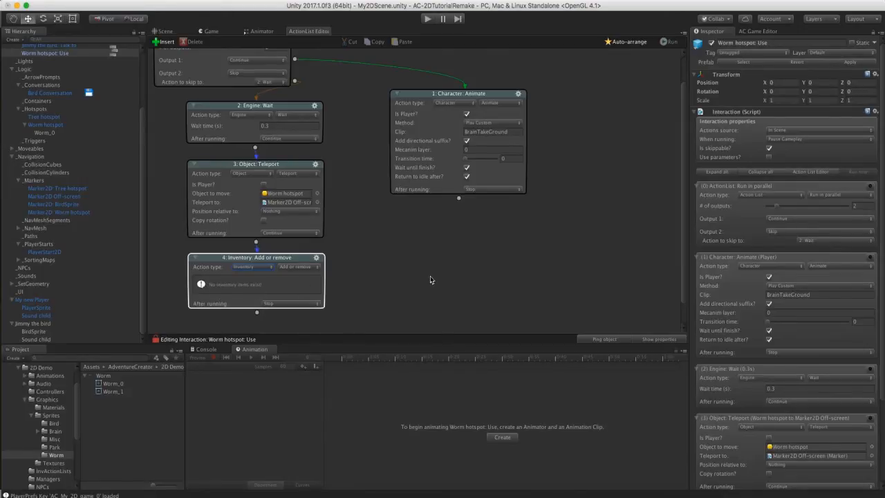
Create a new item in the Inventory manager and name it Worm
left_click(745, 35)
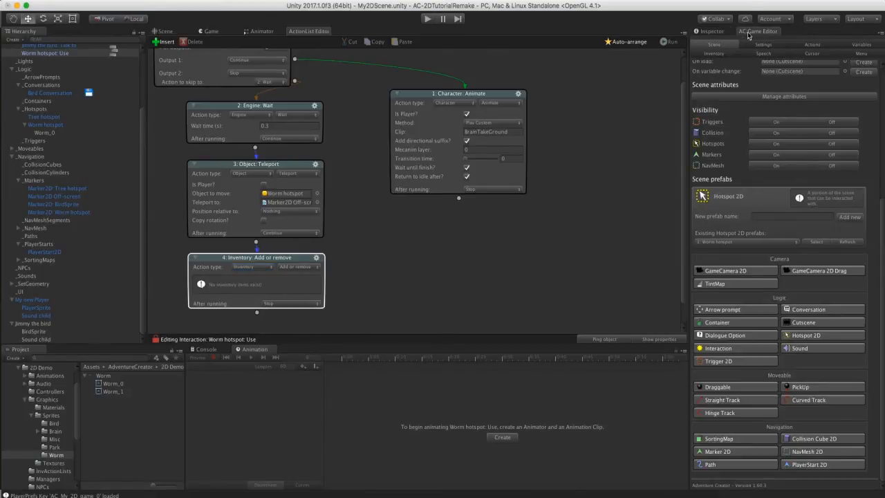
left_click(719, 55)
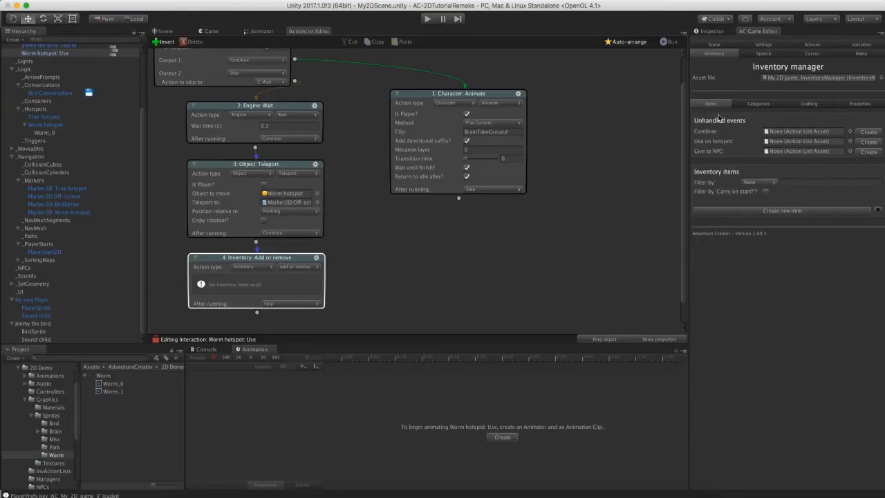
left_click(757, 217)
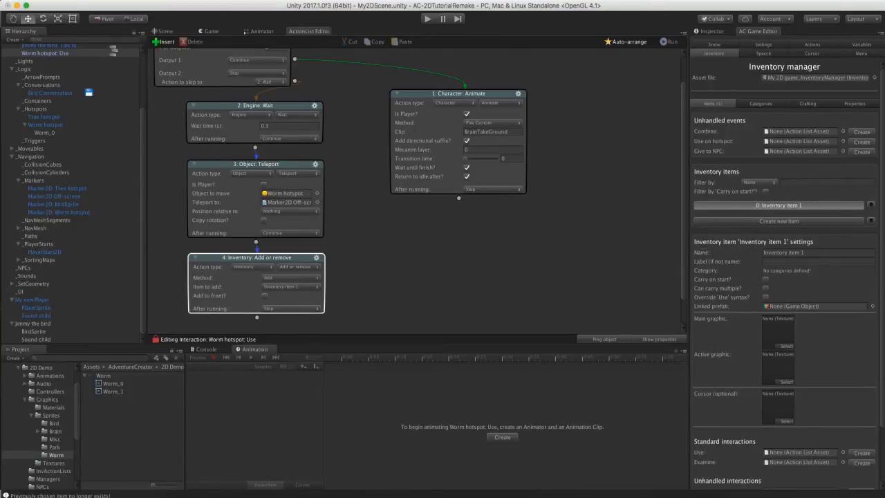
left_click(771, 252)
type("Worm")
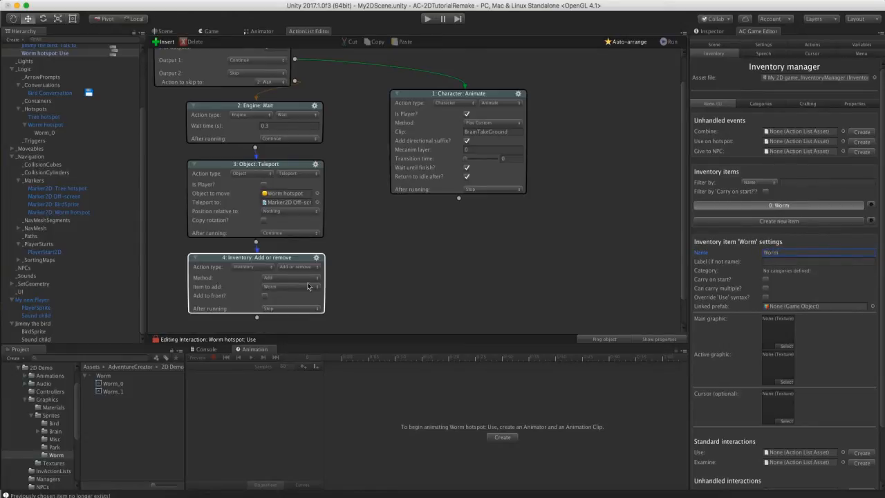
Set the Inventory action's method to Add with Worm as the item to add
left_click_drag(256, 265, 258, 267)
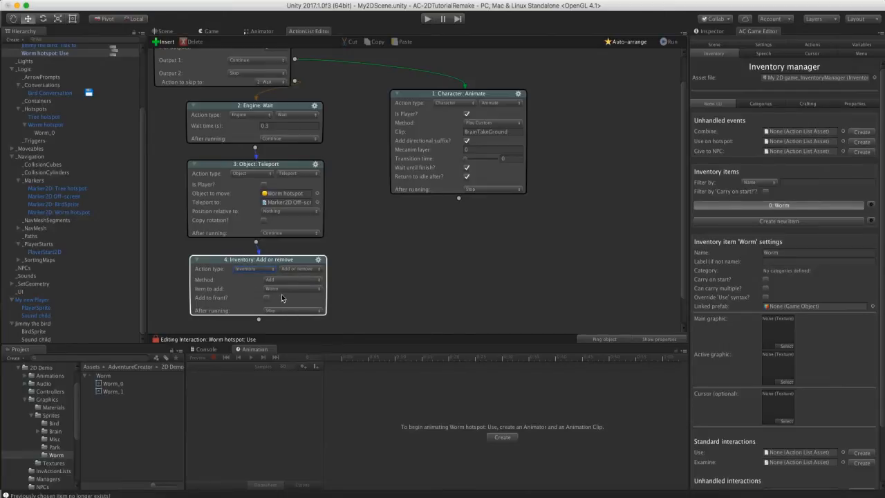
left_click(267, 280)
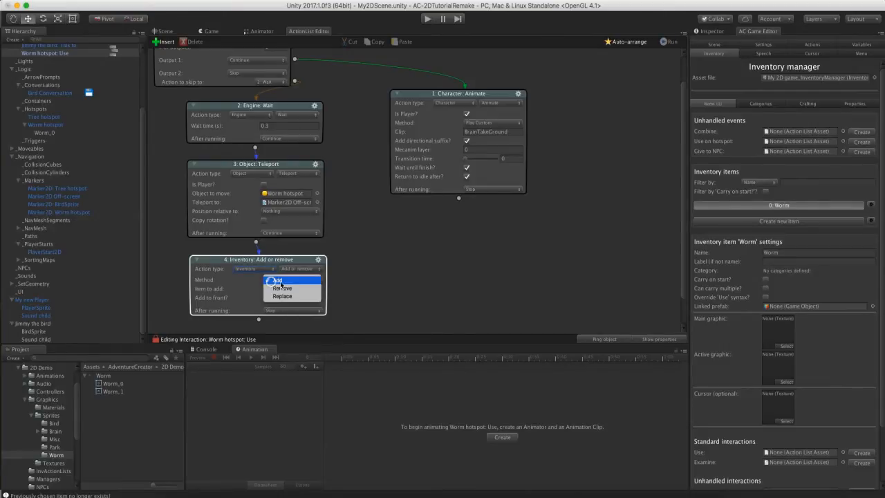
left_click(273, 280)
left_click(291, 288)
left_click(297, 292)
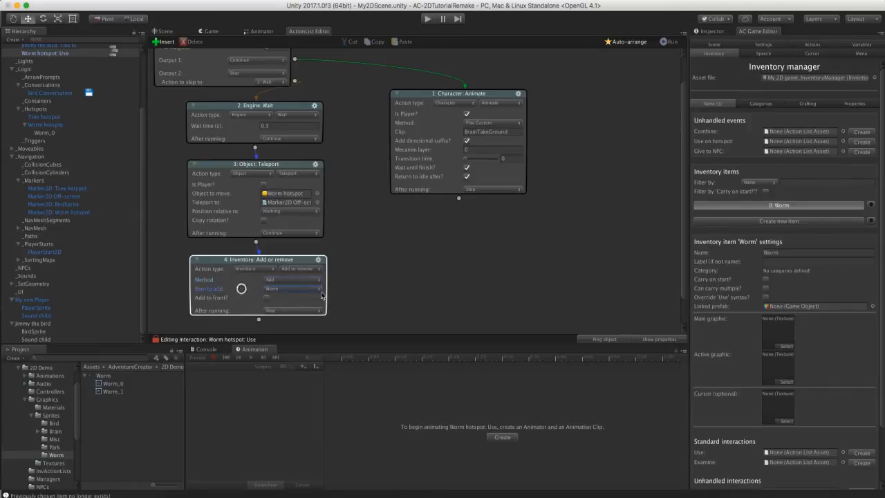
left_click(339, 280)
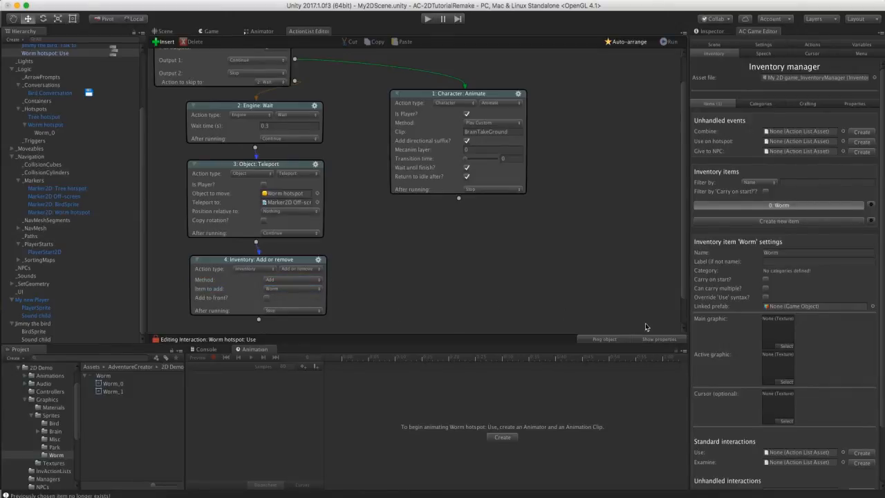
Assign the Worm-Icon texture as the Worm inventory item's main graphic
left_click(779, 334)
left_click(786, 346)
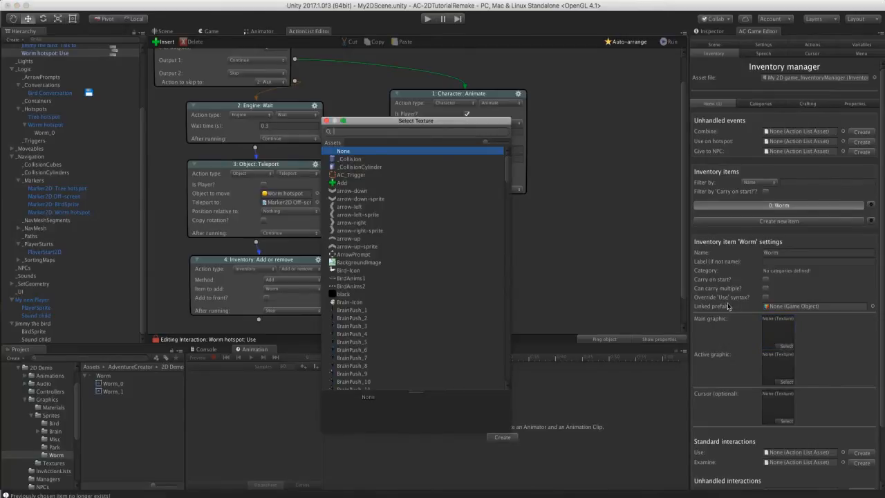
type("worm")
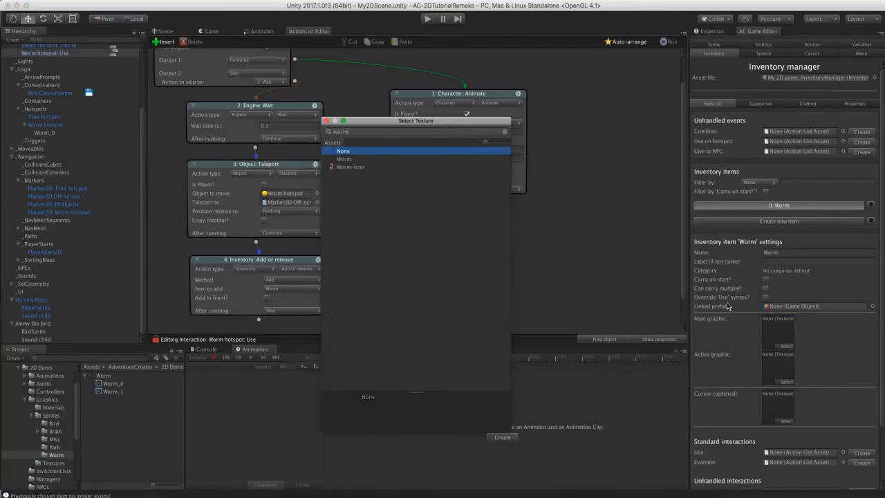
double_click(356, 168)
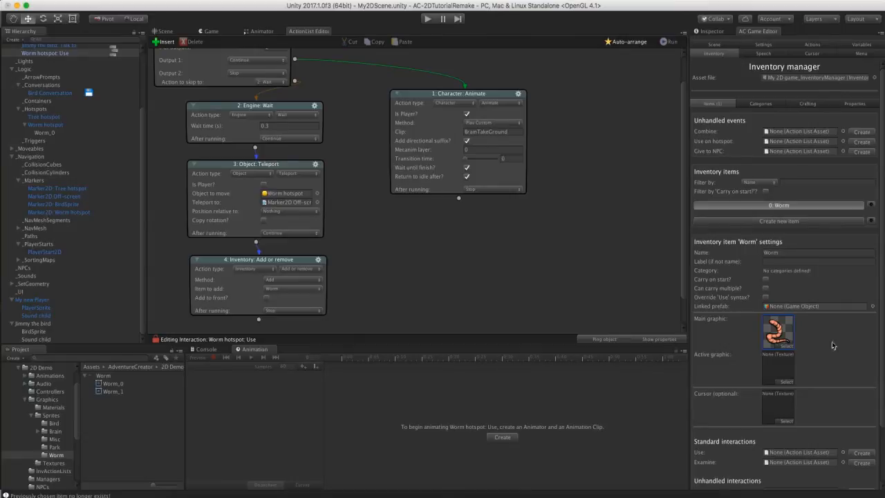
Run the game to test picking up the worm and selecting it from the inventory, and stop the game
left_click(428, 18)
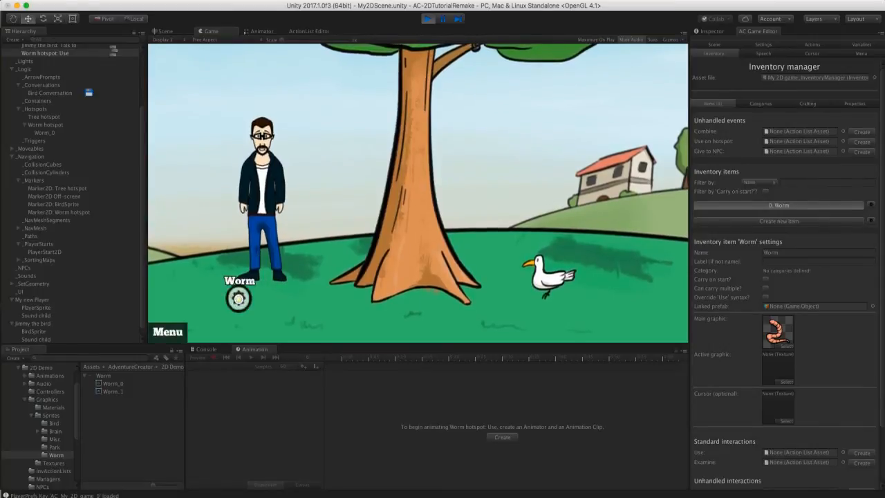
left_click(263, 296)
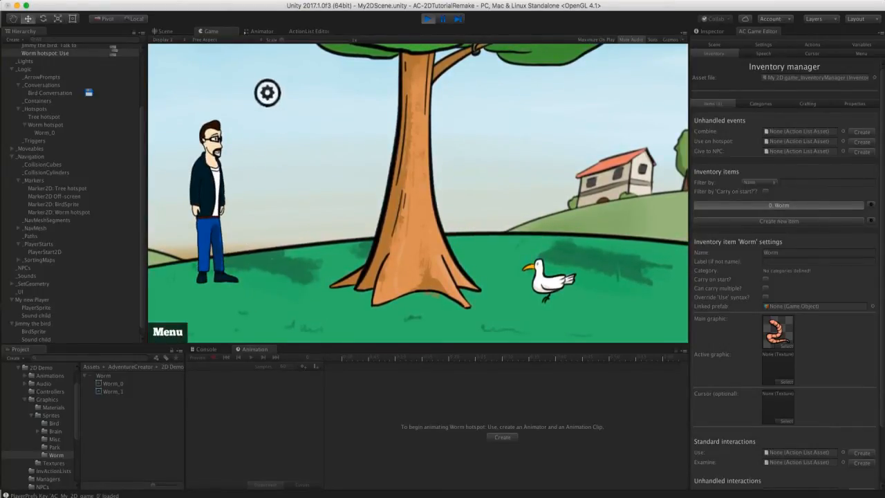
mouse_move(268, 72)
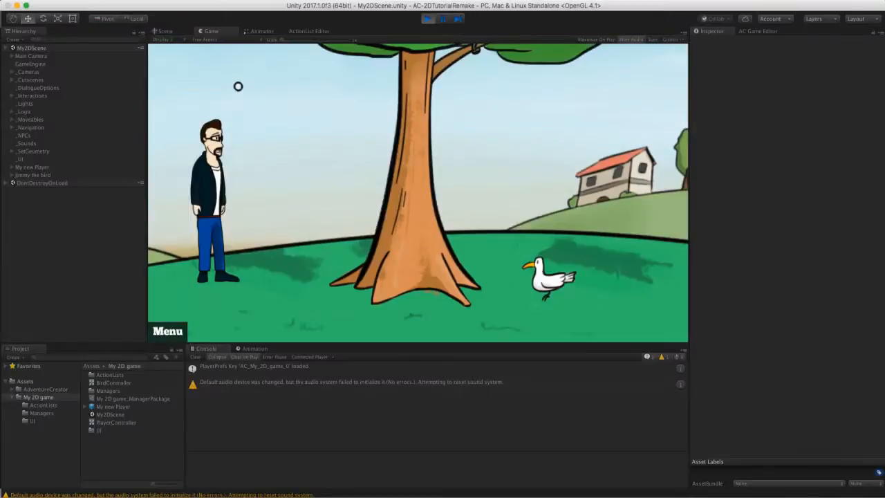
mouse_move(235, 70)
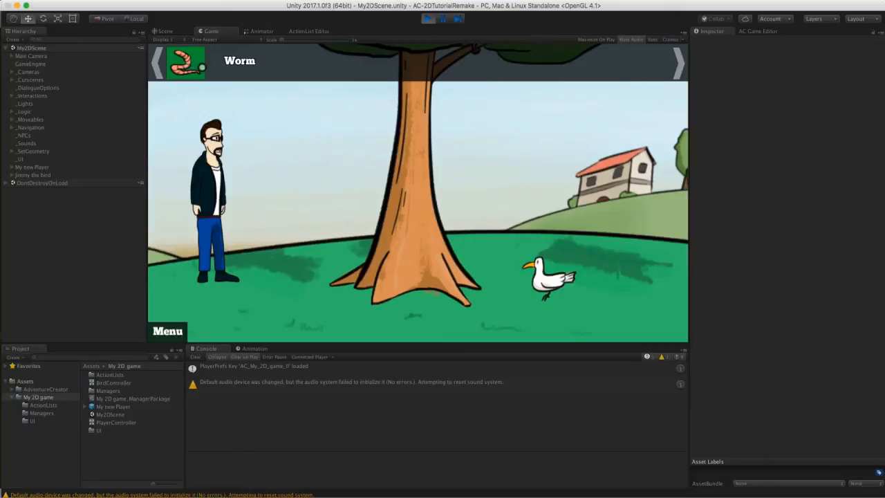
left_click(194, 66)
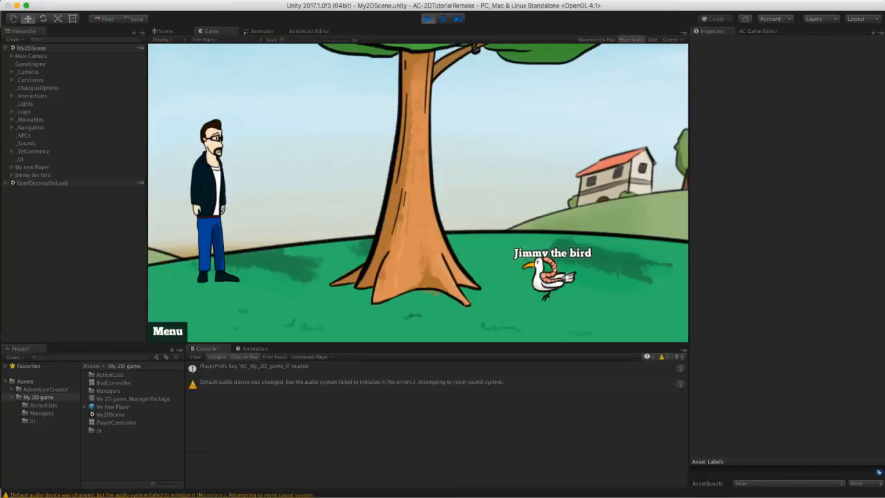
left_click(258, 129)
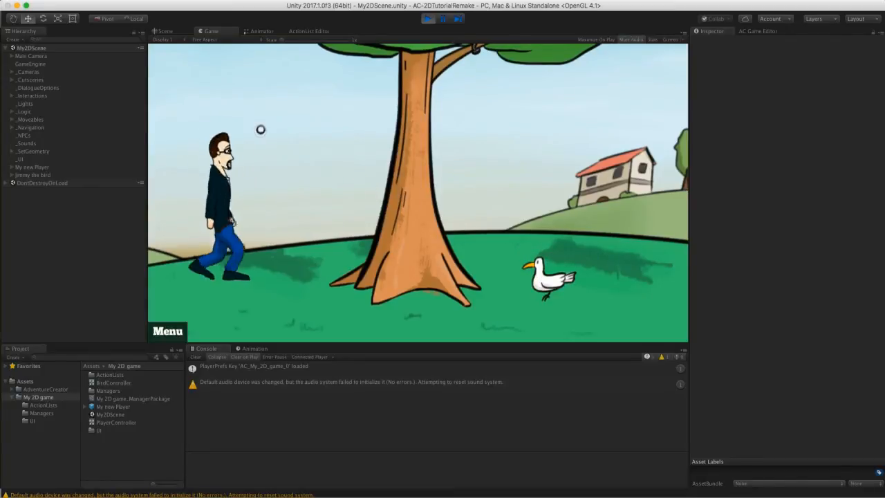
left_click(427, 20)
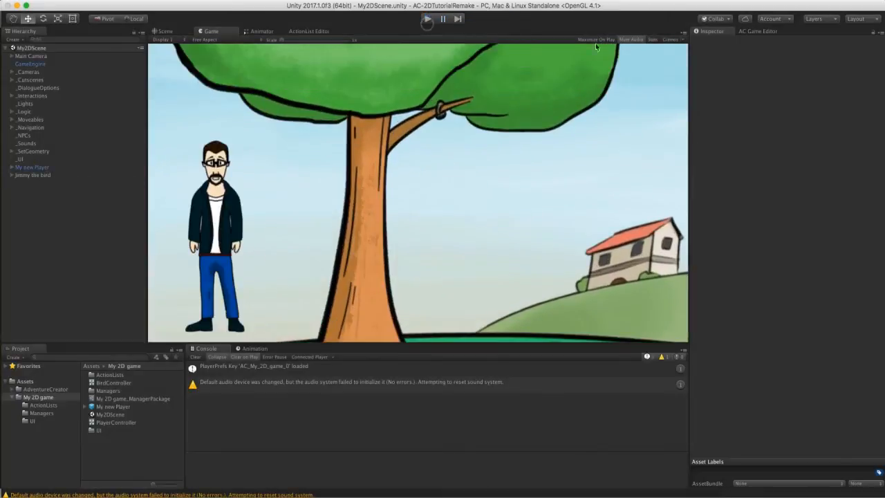
Create the Worm_Examine ActionList for the Worm item's Examine interaction and move the asset into the ActionLists folder
left_click(760, 31)
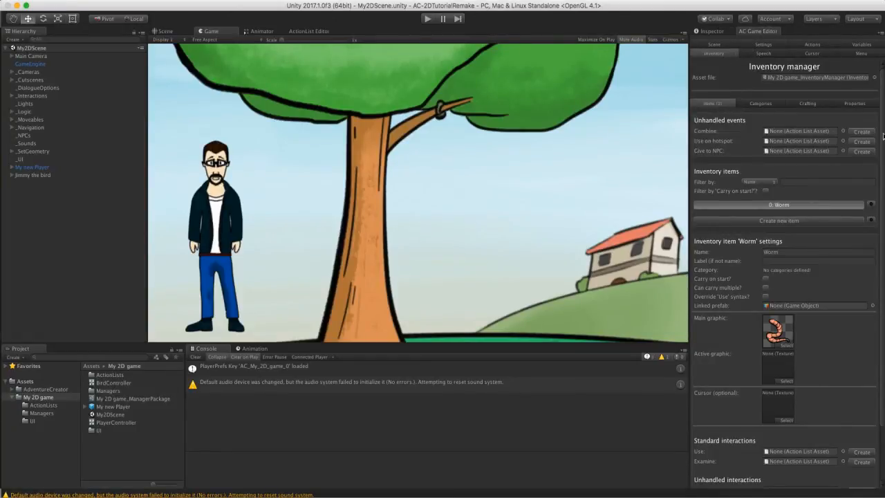
scroll(883, 136, "down", 3)
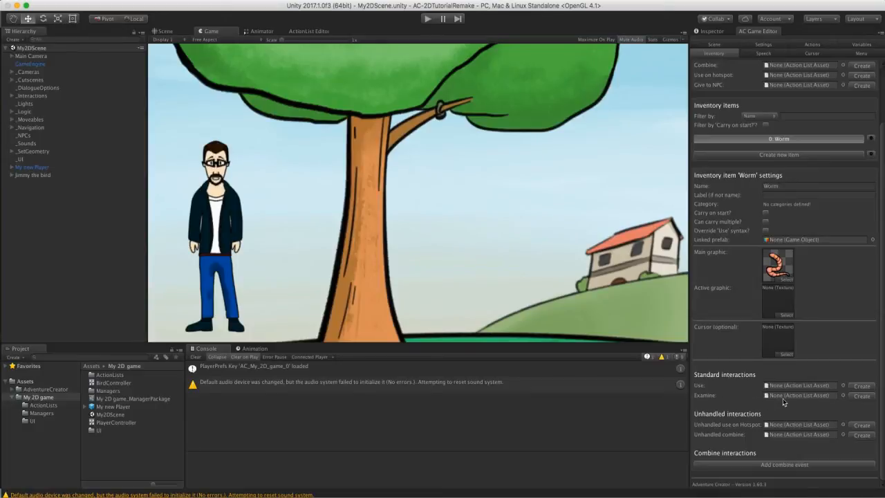
left_click(861, 395)
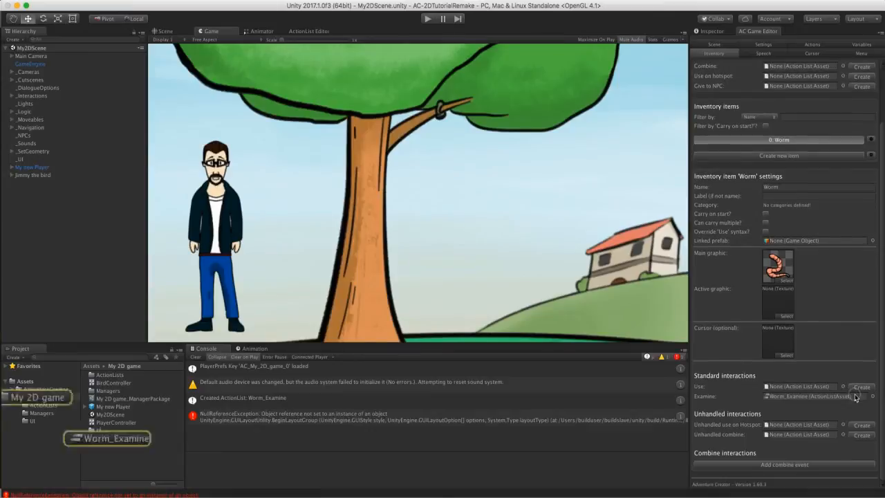
left_click(792, 397)
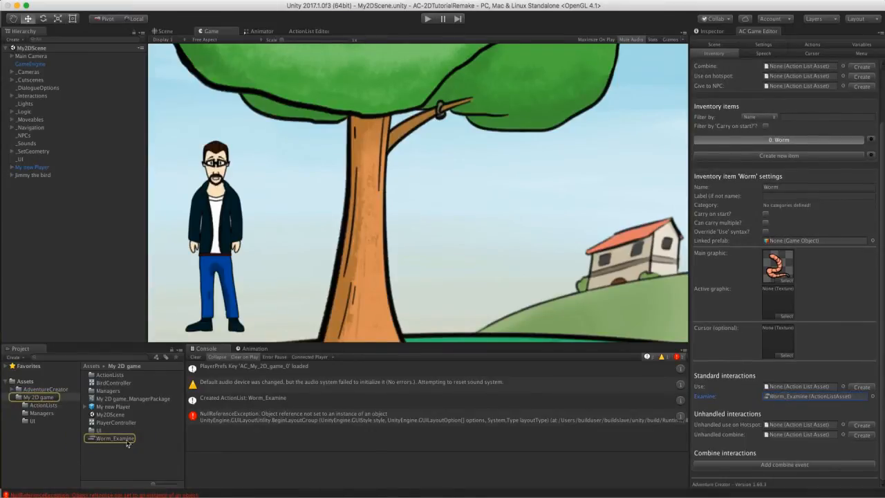
left_click_drag(121, 444, 43, 406)
left_click(43, 406)
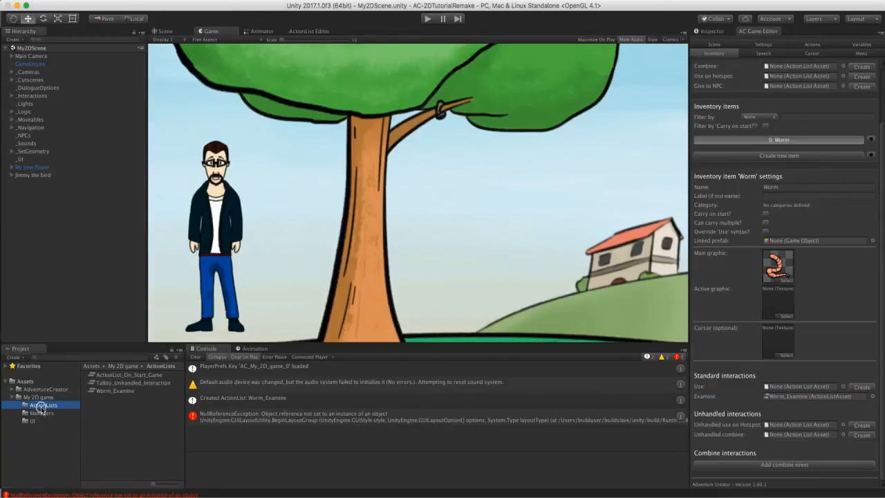
Change Worm_Examine's first action to Dialogue: Play speech, with the player line "Ew, why did I pick this up?"
left_click(115, 391)
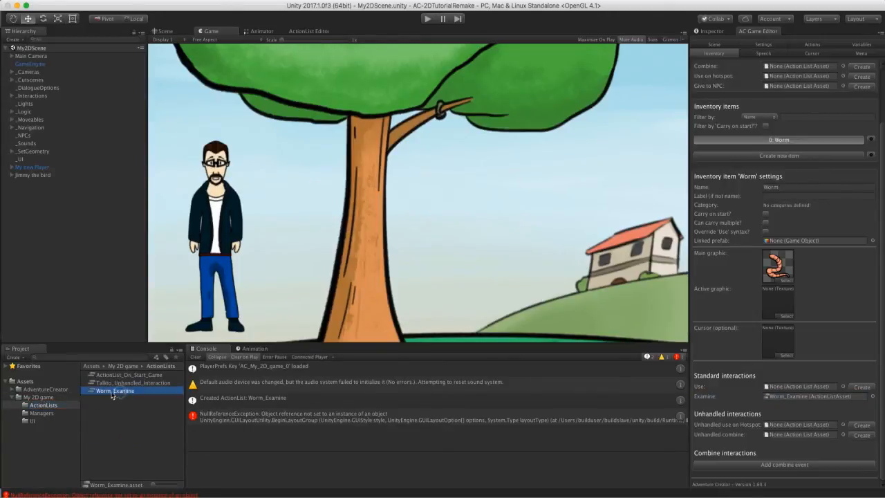
double_click(115, 391)
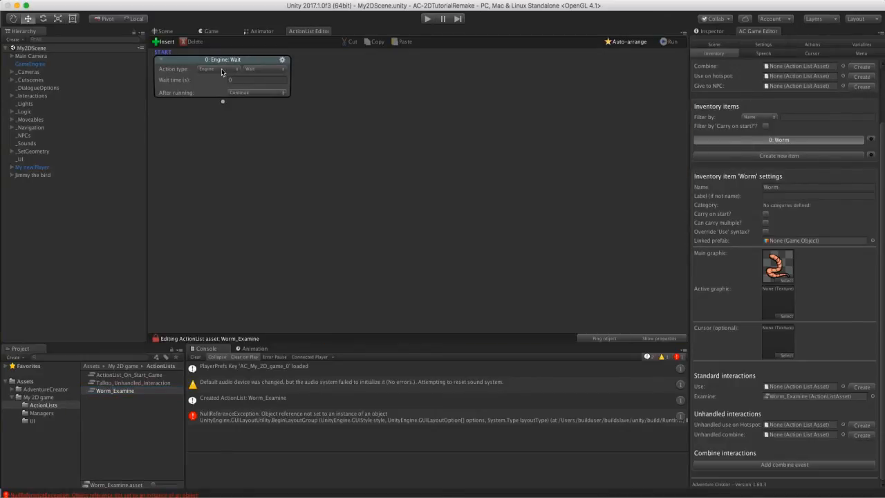
left_click(221, 73)
left_click(219, 62)
left_click(231, 80)
left_click(206, 89)
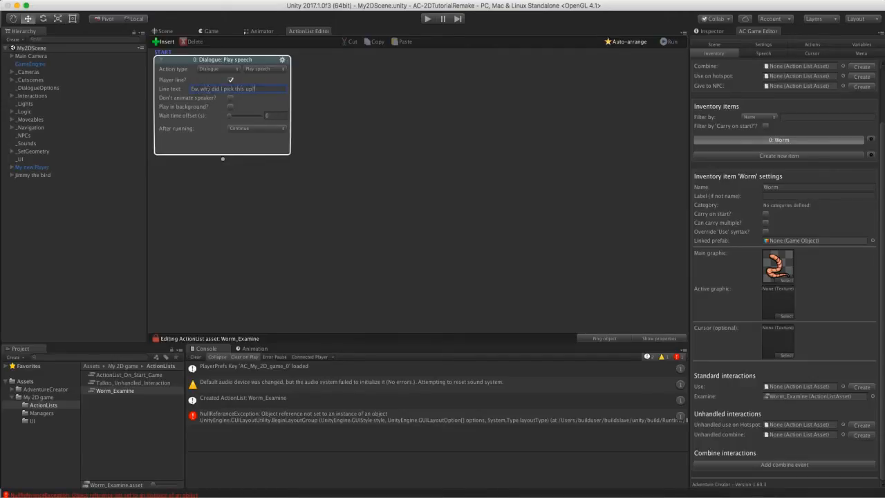
left_click(350, 103)
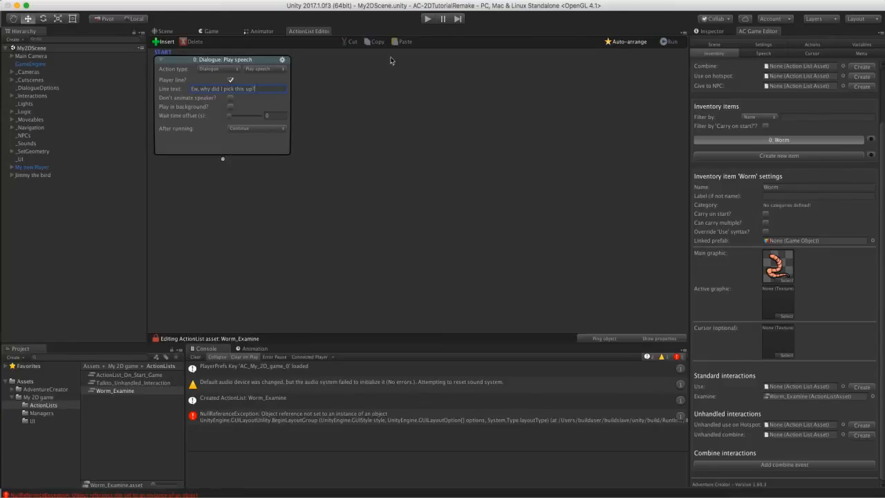
Run the game and pick up the worm to test its Examine response from the inventory
left_click(425, 20)
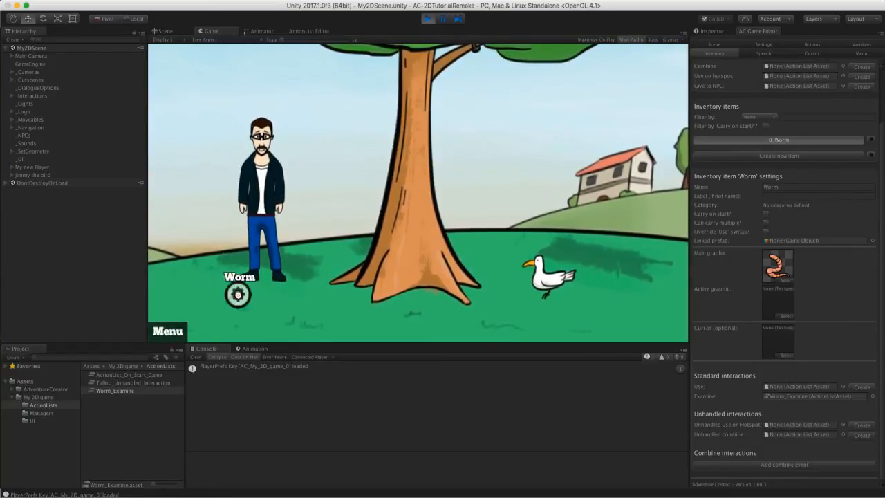
left_click(237, 295)
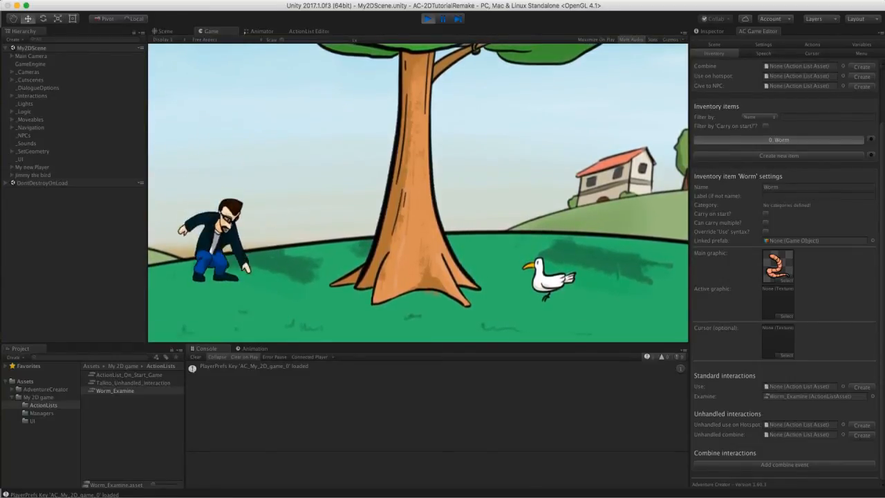
mouse_move(190, 65)
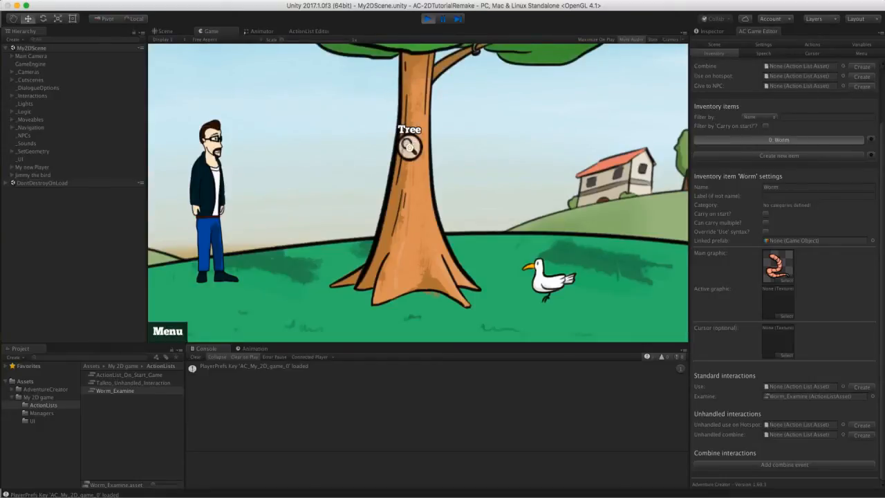
Set Inventory interactions to Multiple in the Adventure Creator inventory settings
left_click(763, 46)
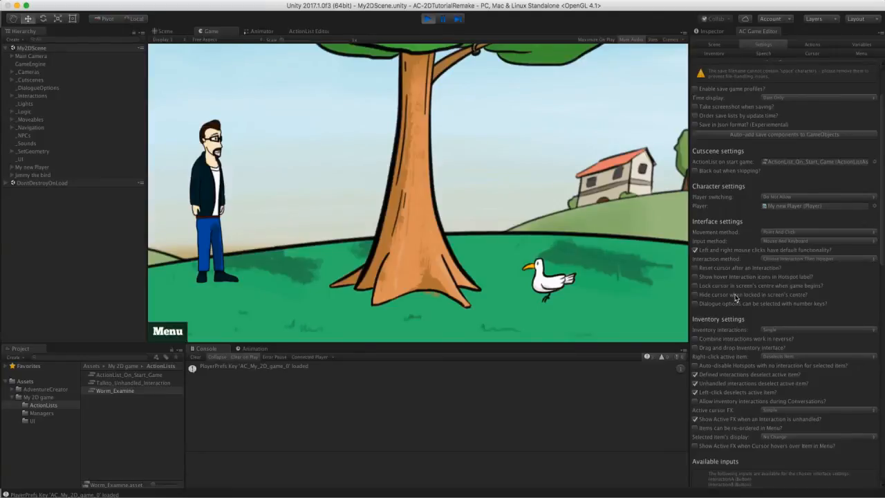
scroll(734, 296, "down", 2)
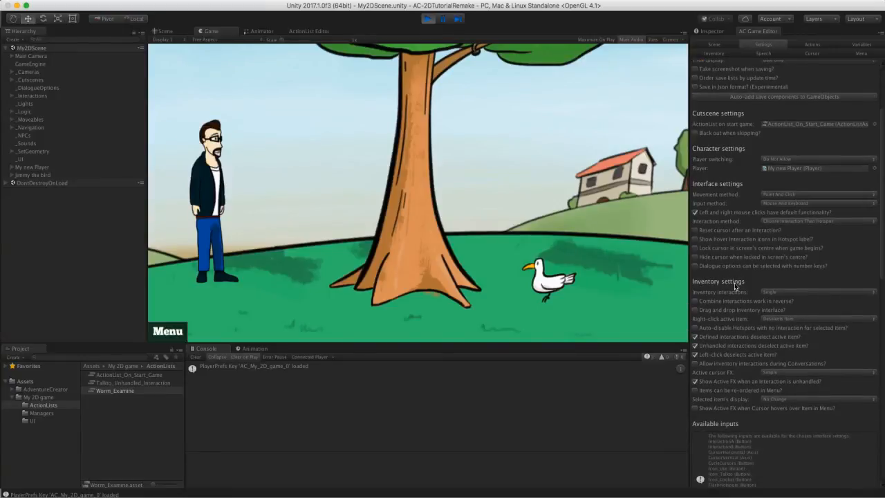
left_click(770, 295)
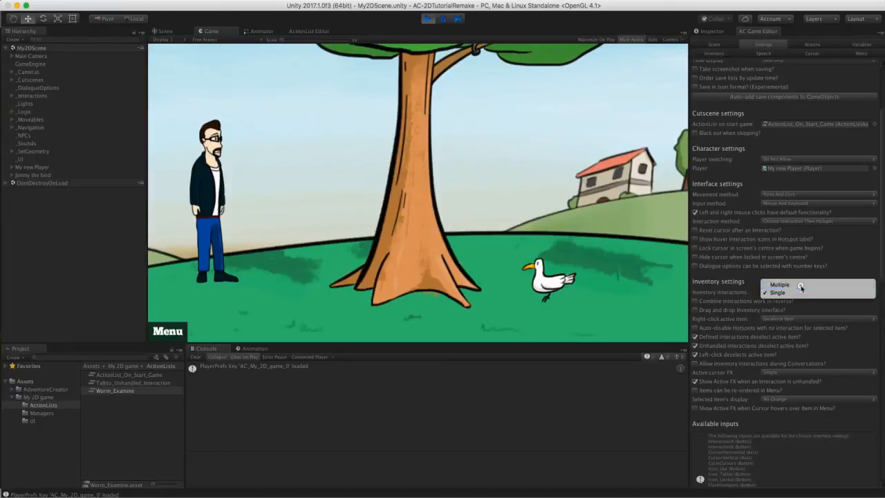
left_click(800, 284)
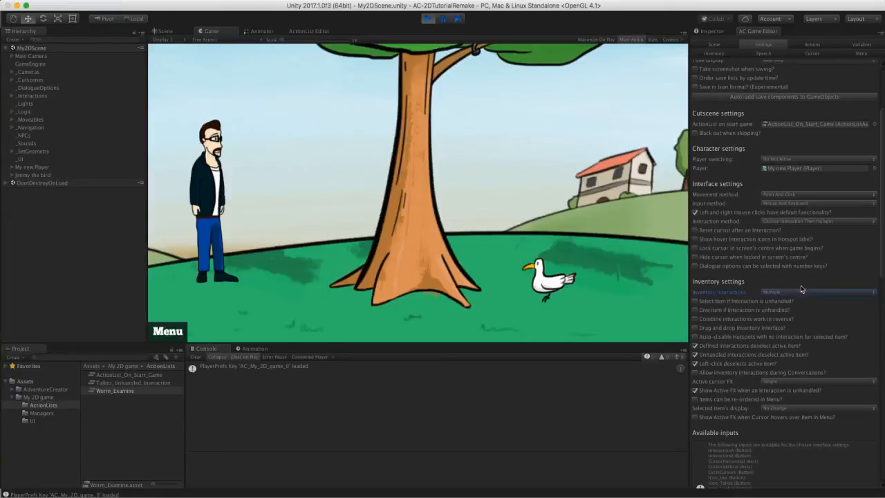
Add four standard interactions to the Worm inventory item and check which interaction types they offer
left_click(722, 54)
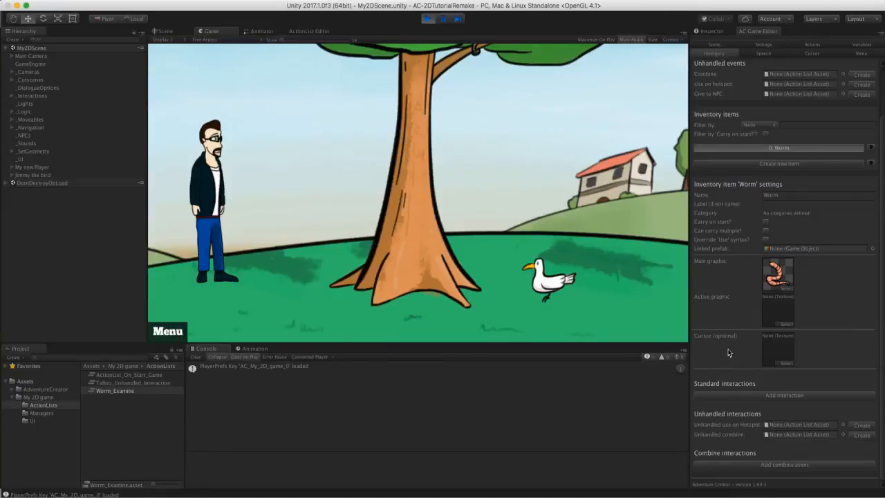
left_click(821, 397)
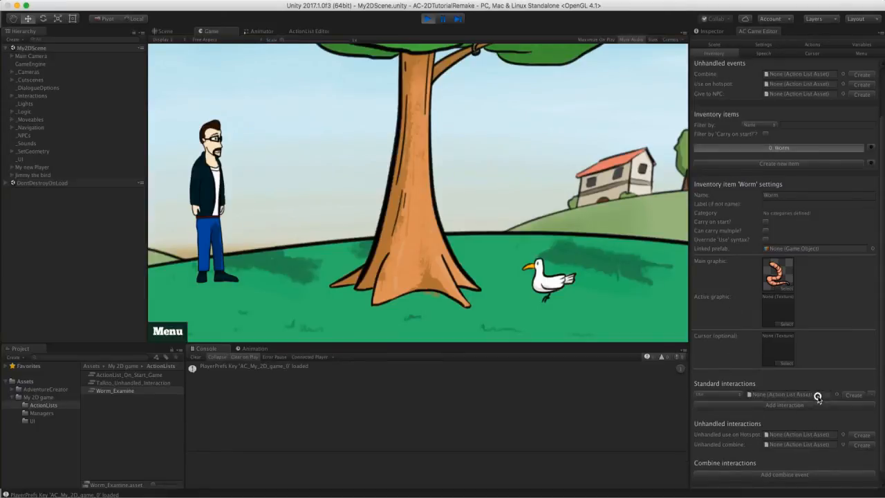
left_click(815, 408)
left_click(810, 417)
left_click(810, 426)
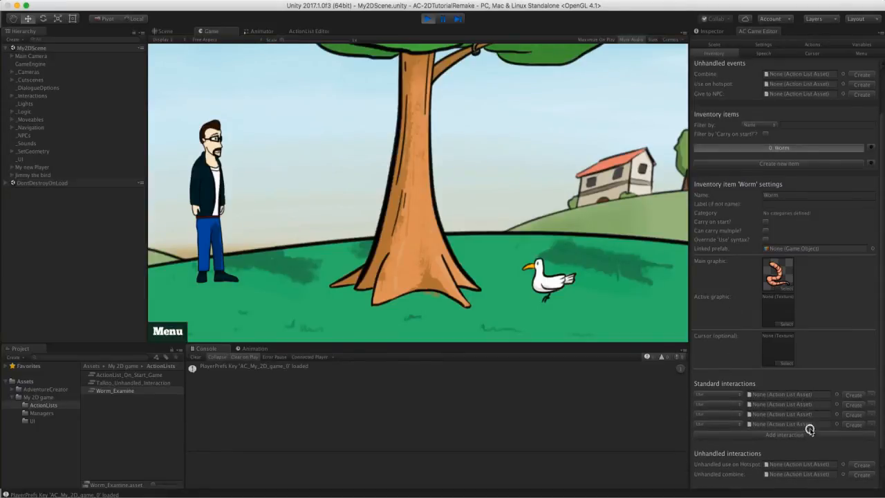
left_click(720, 425)
left_click(722, 413)
left_click(722, 414)
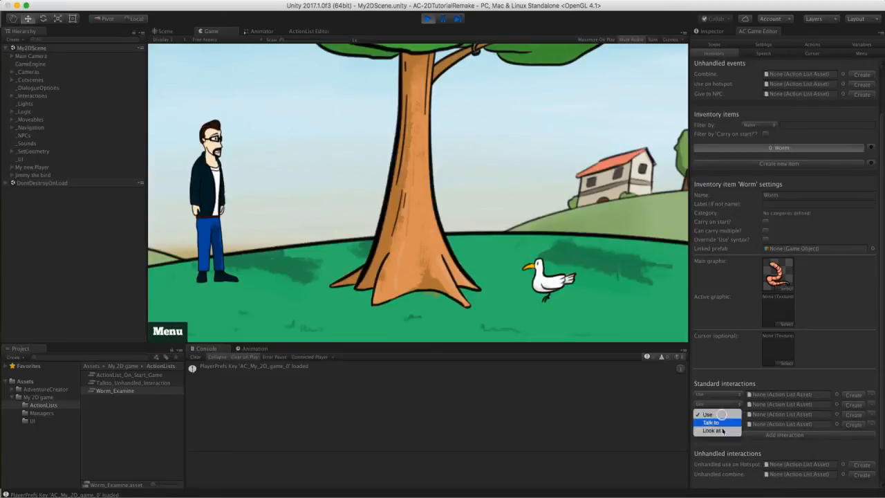
left_click(734, 389)
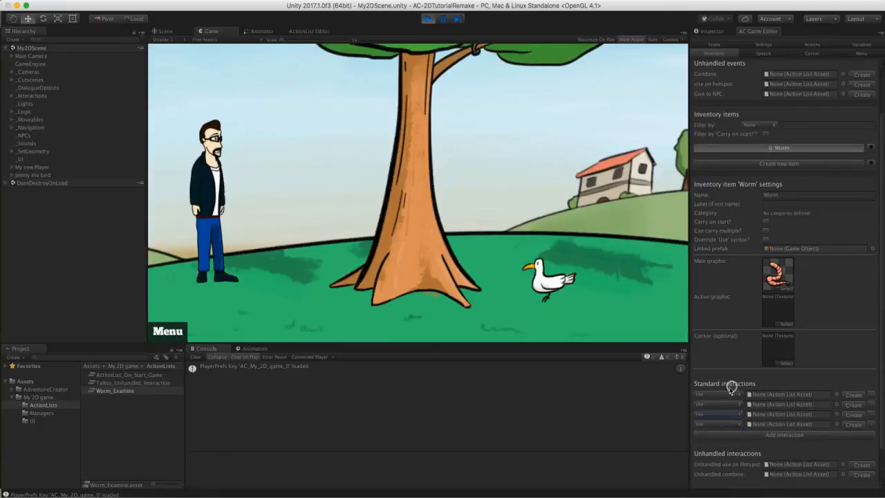
Remove all four standard interactions from the Worm inventory item
left_click(874, 424)
left_click(873, 413)
left_click(872, 404)
left_click(872, 394)
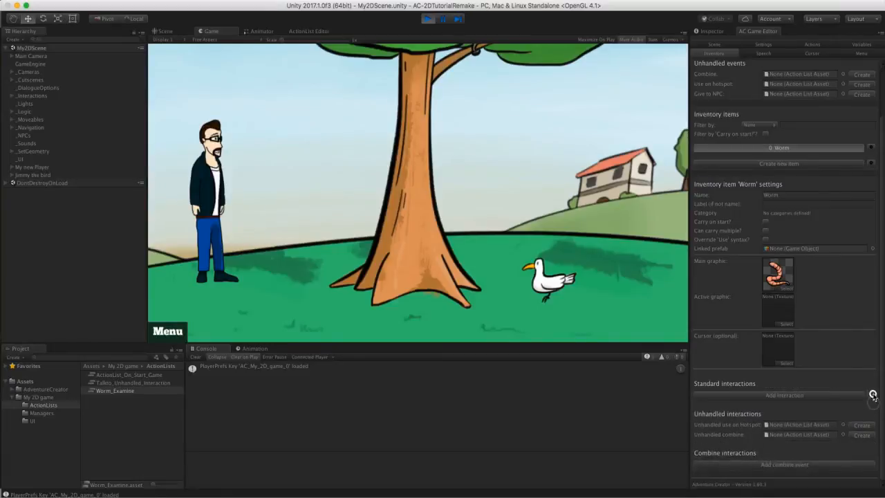
Set Inventory interactions back to Single in the inventory settings
left_click(764, 44)
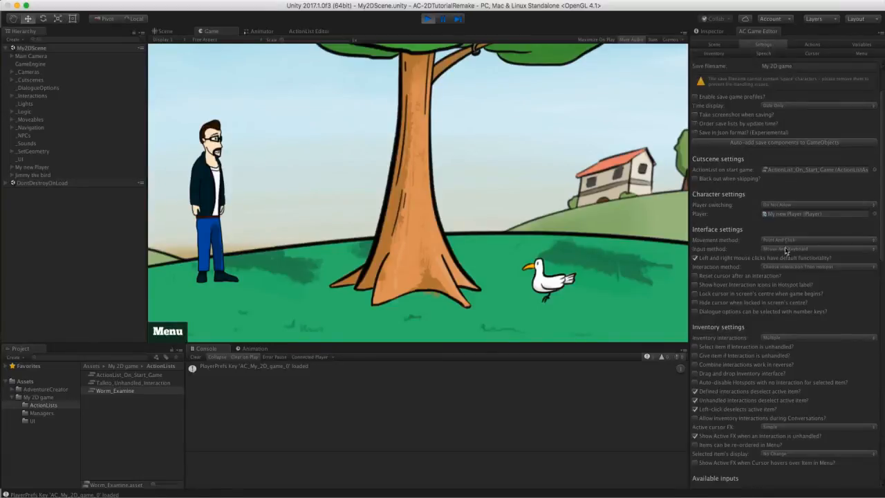
left_click(771, 337)
left_click(776, 344)
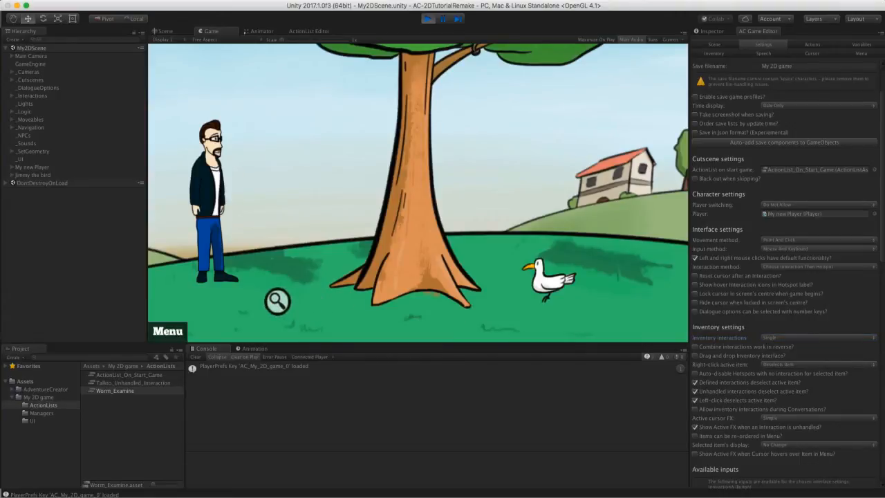
Stop the game and move the Jimmy the bird object into the _NPCs folder of the scene hierarchy
key("super+p")
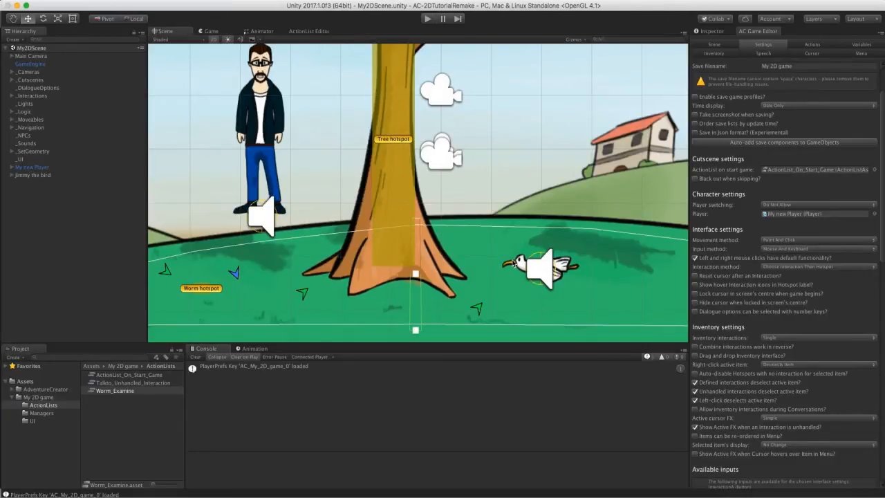
left_click(27, 175)
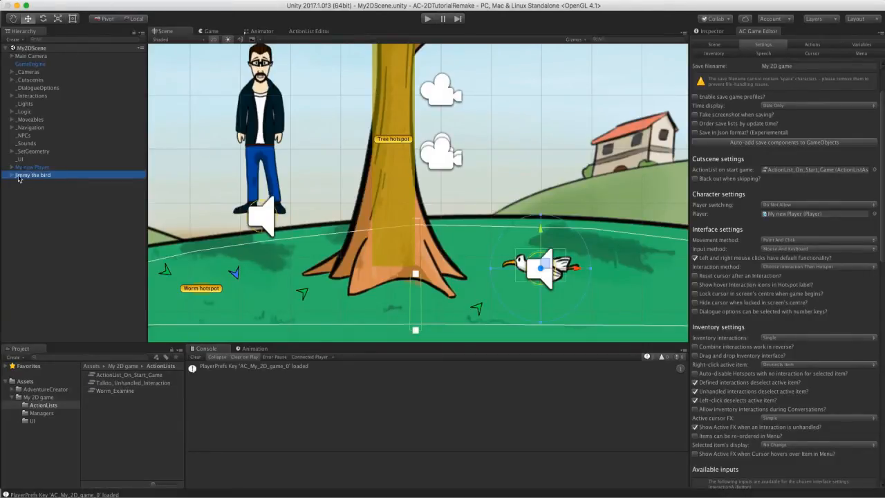
left_click_drag(44, 178, 36, 135)
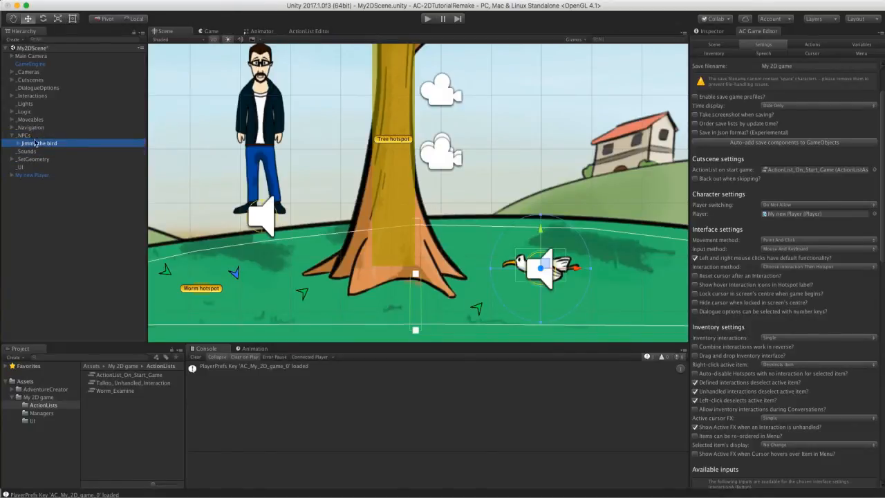
Add an inventory interaction for the Worm item to the Hotspot on Jimmy the bird's BirdSprite
left_click(18, 143)
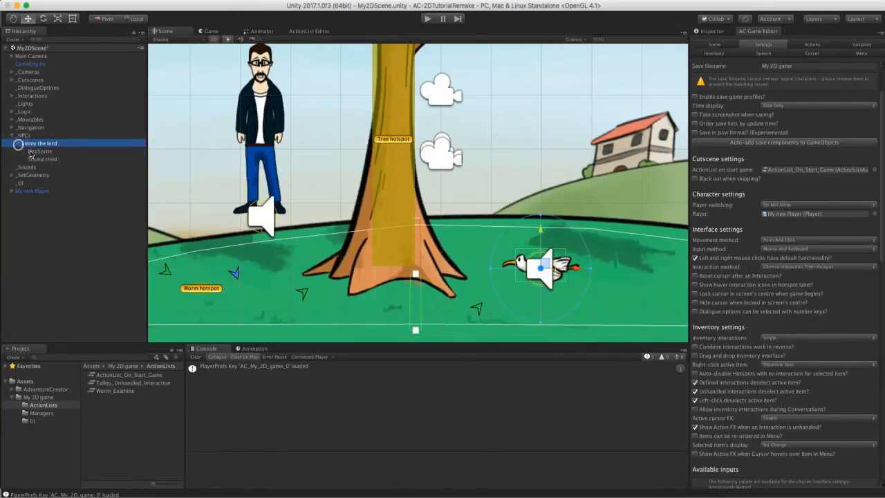
left_click(35, 151)
left_click(711, 31)
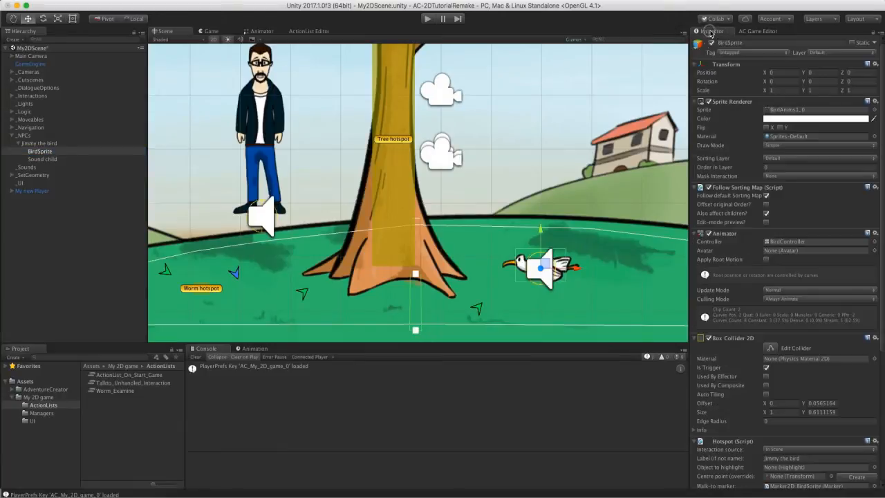
left_click_drag(881, 118, 882, 248)
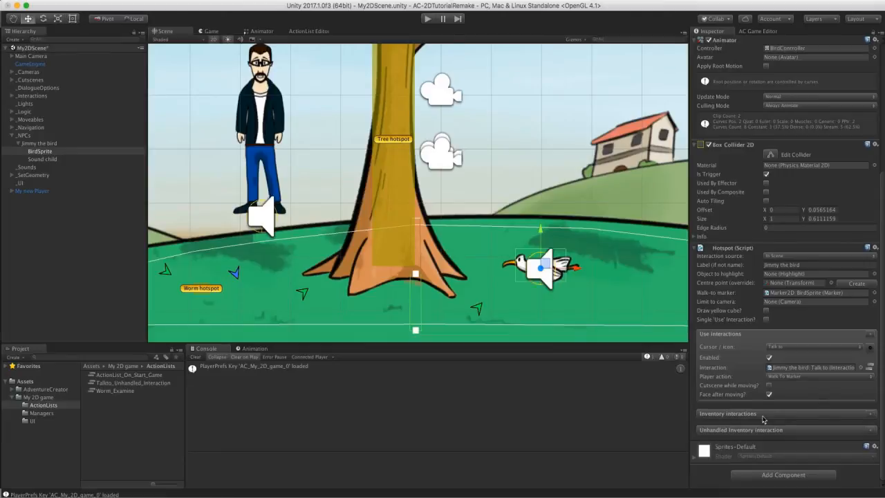
left_click(869, 413)
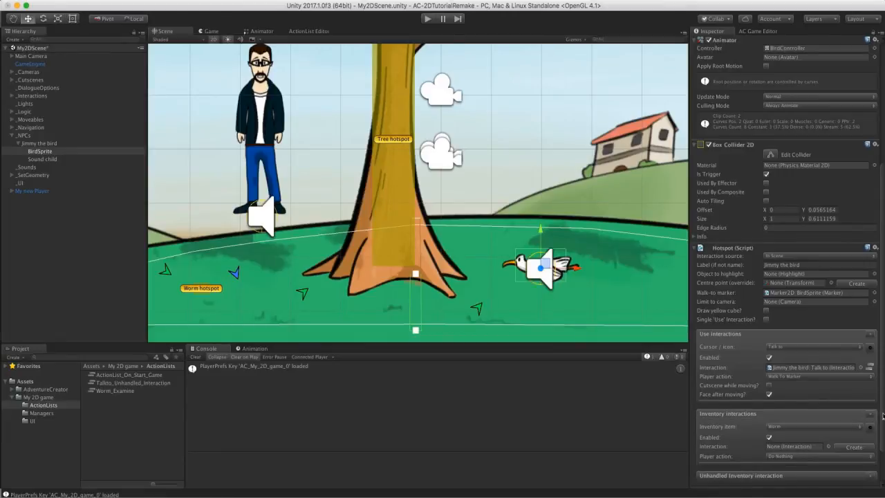
scroll(882, 415, "down", 2)
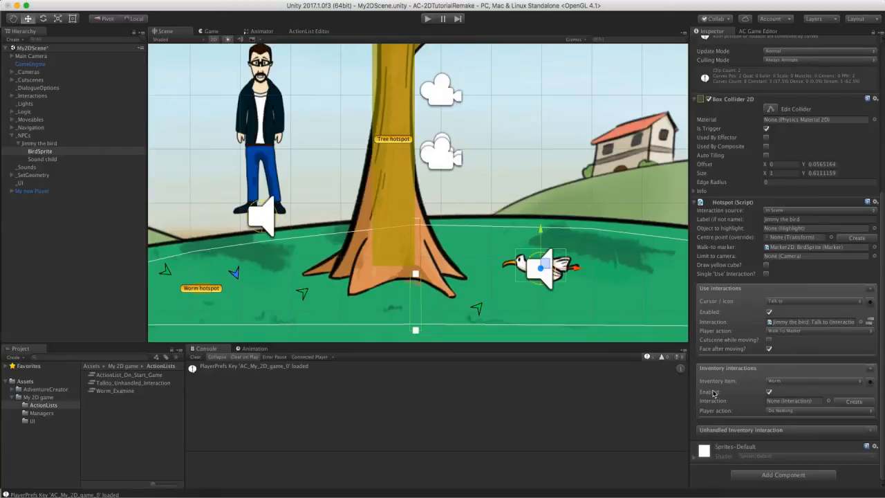
left_click(794, 382)
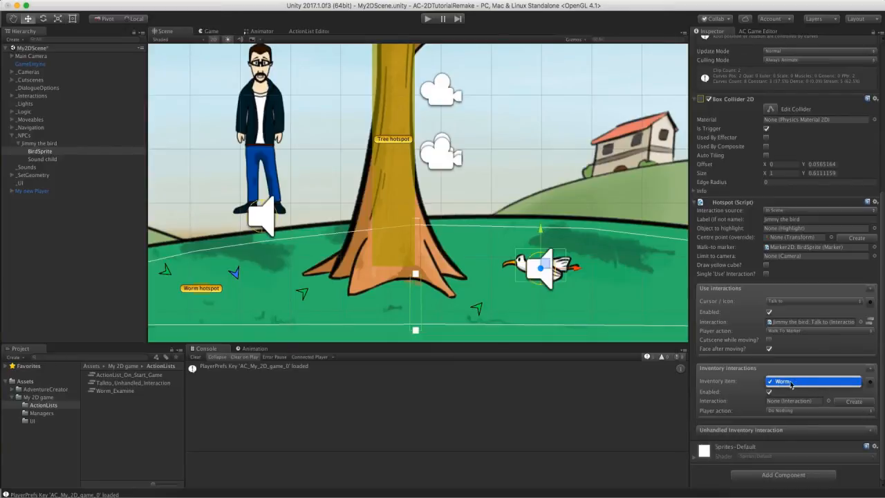
left_click(794, 382)
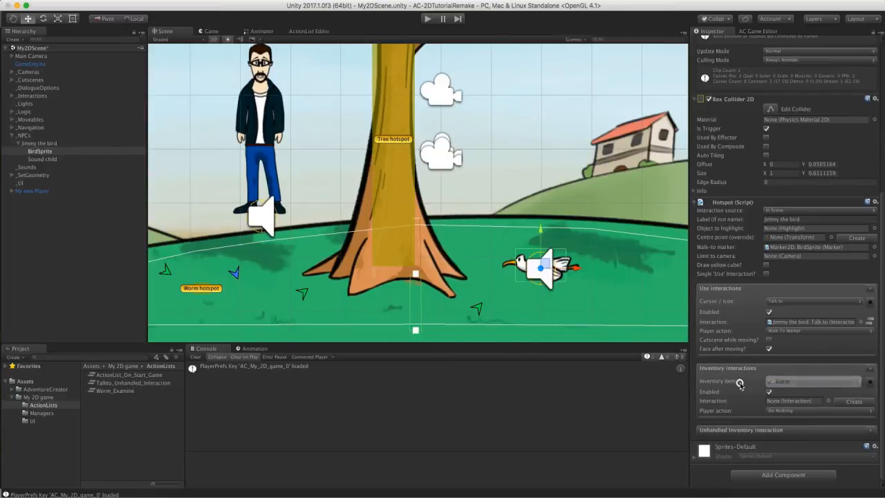
Set the Worm inventory interaction's player action to Walk To Marker and enable Face after moving
left_click(770, 413)
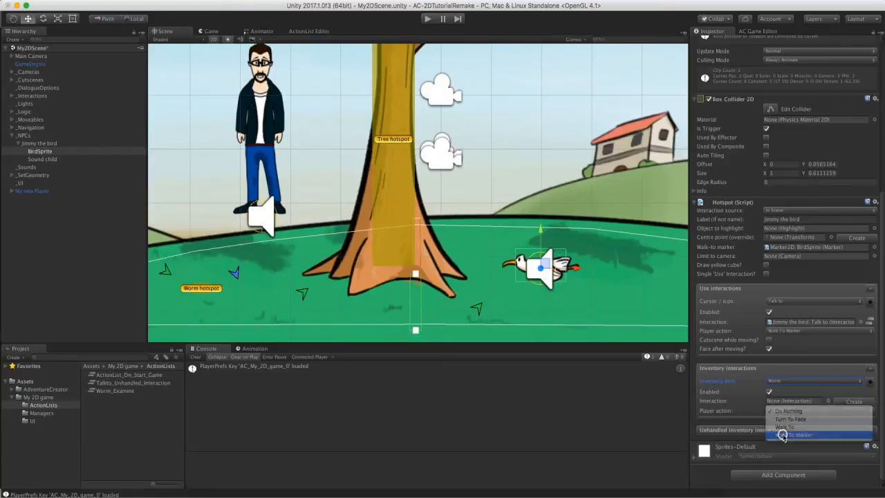
left_click(783, 434)
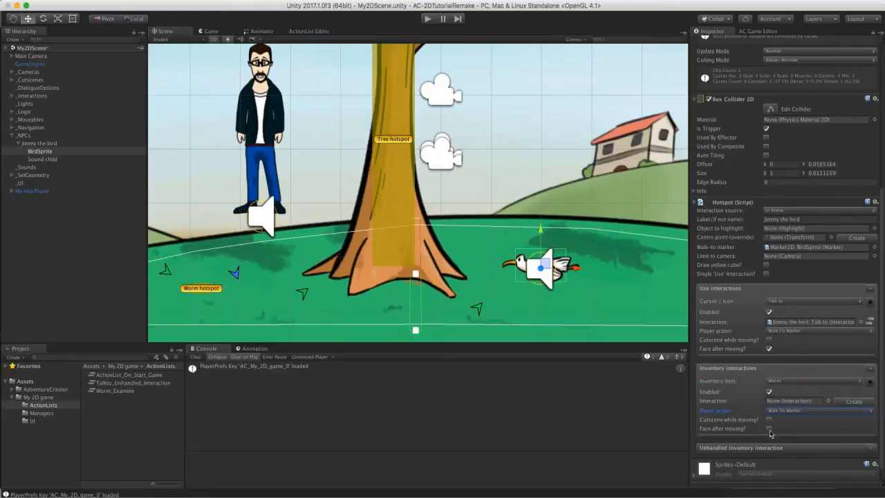
left_click(769, 430)
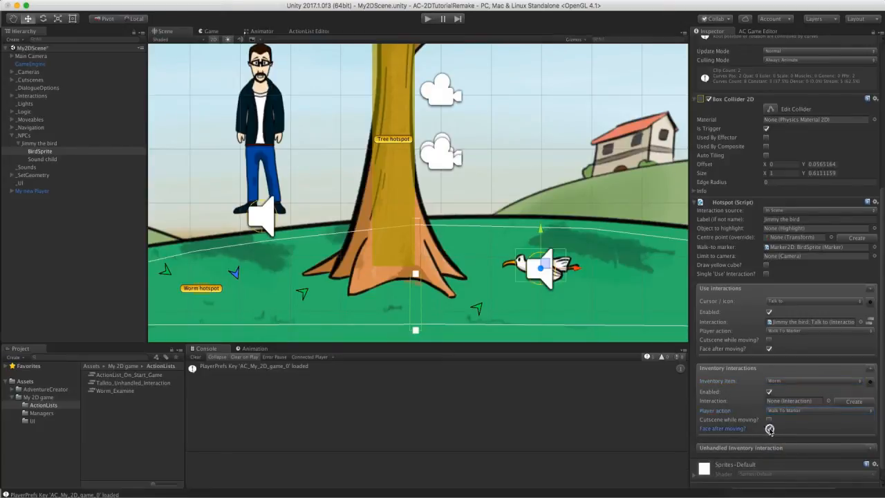
Create the Interaction for using the Worm on Jimmy the bird and open it in the ActionList Editor
left_click(853, 402)
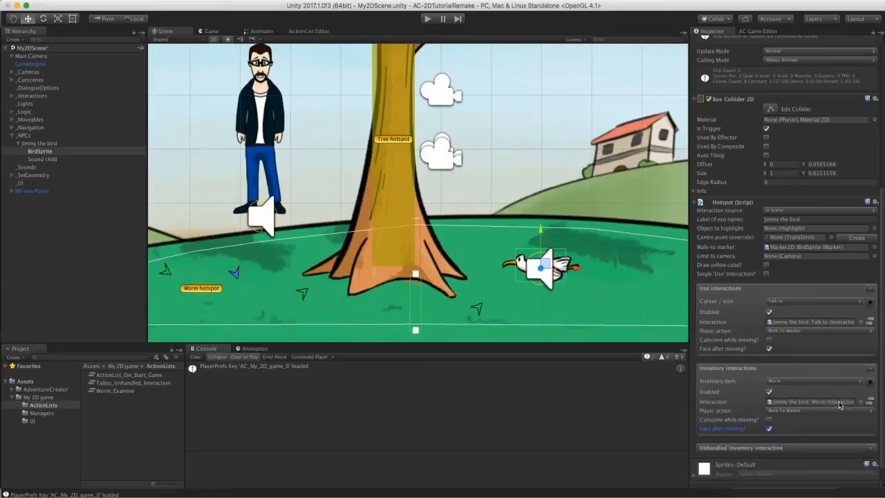
left_click(839, 402)
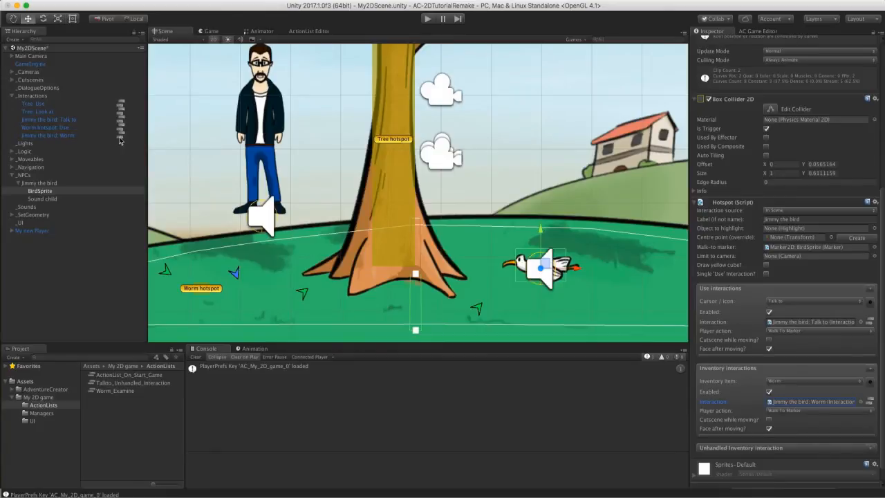
left_click(119, 137)
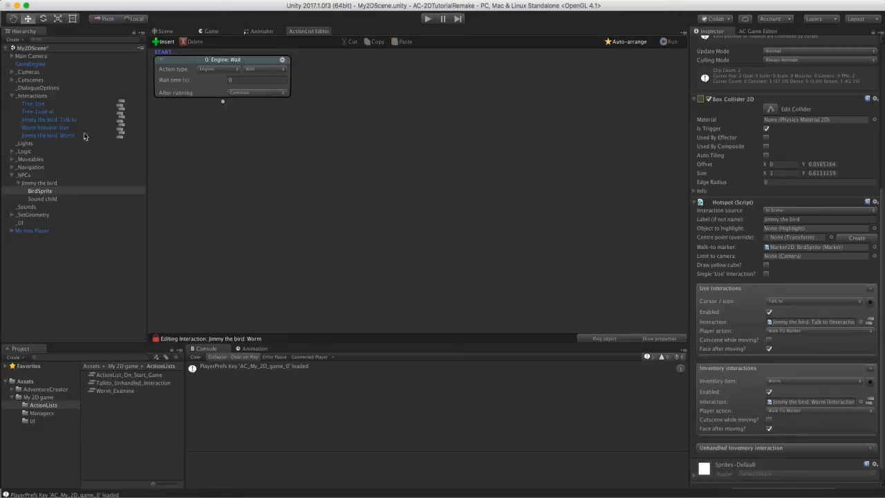
Copy all five actions from the Worm hotspot: Use interaction in the ActionList Editor
left_click(62, 128)
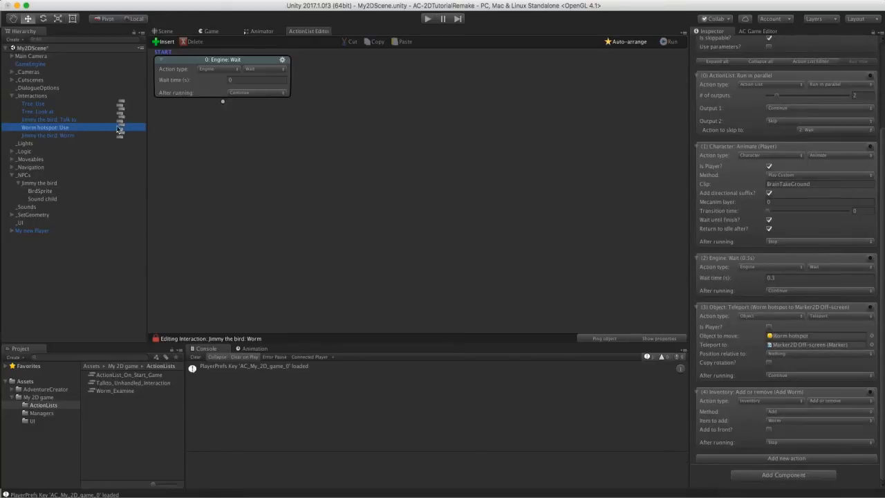
left_click(120, 128)
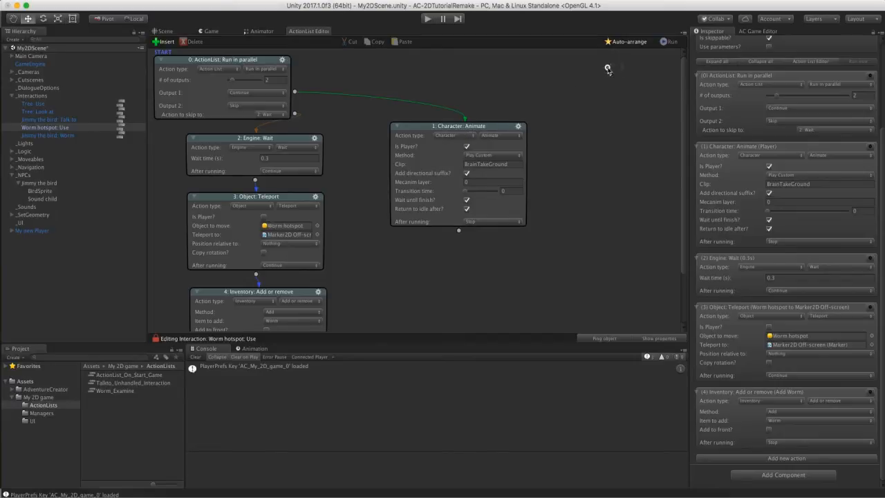
left_click_drag(612, 64, 231, 302)
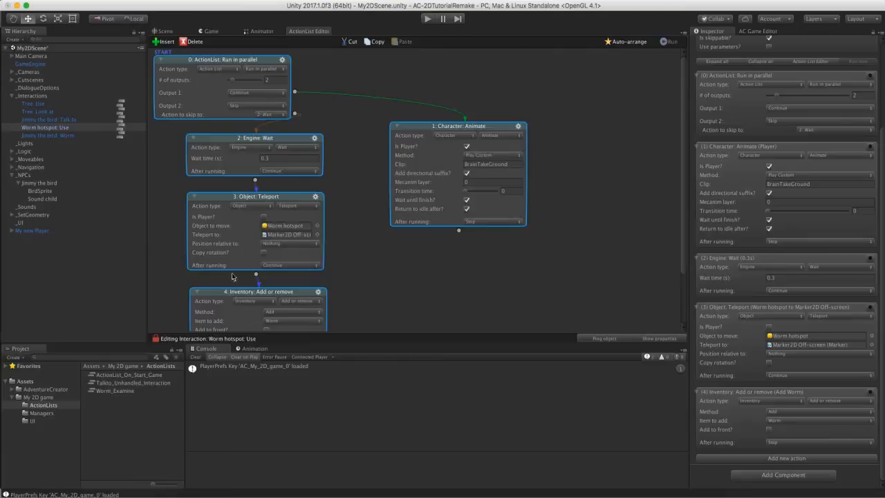
right_click(357, 90)
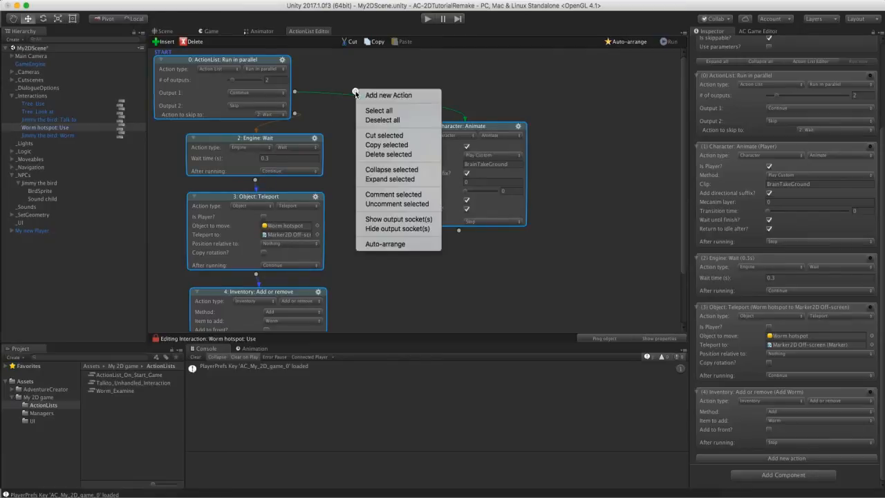
left_click(372, 147)
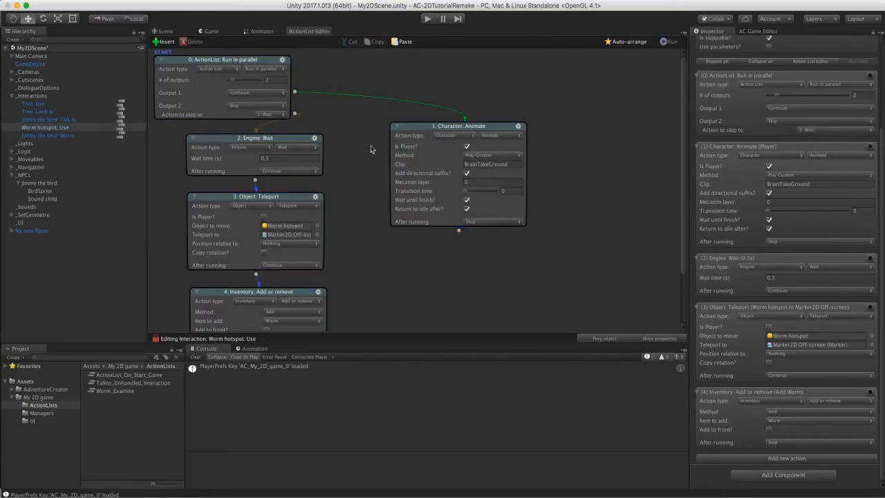
Paste the copied actions into the Jimmy the bird: Worm interaction and place them below its initial Wait action
left_click(54, 134)
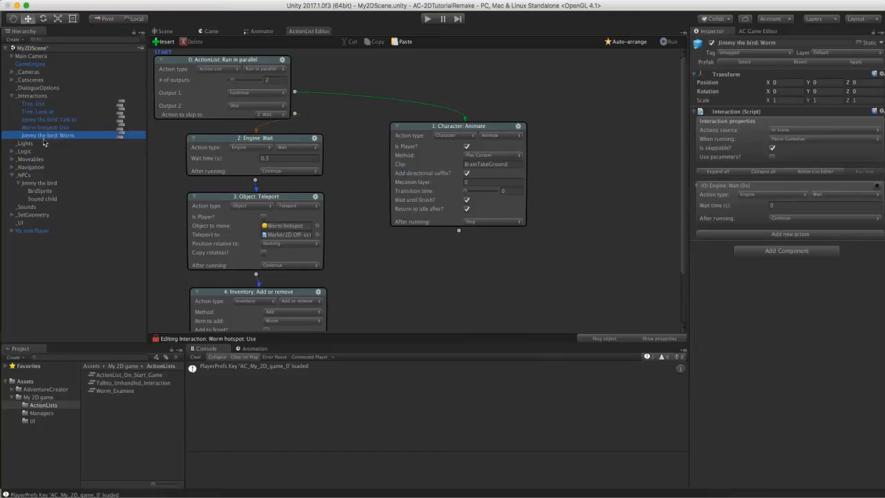
left_click(122, 136)
right_click(323, 158)
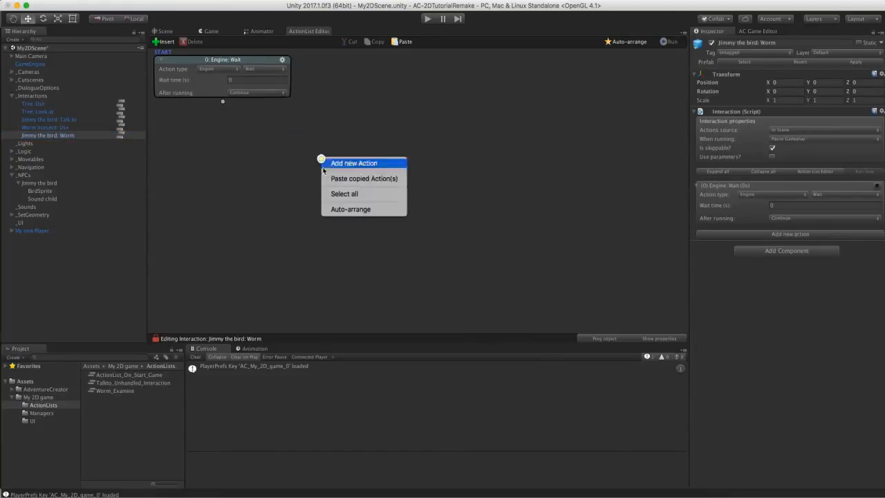
left_click(330, 178)
left_click_drag(361, 165, 210, 129)
left_click(342, 115)
Delete the initial zero-second Engine: Wait action so the list starts with Run in parallel, and auto-arrange the actions
left_click(282, 60)
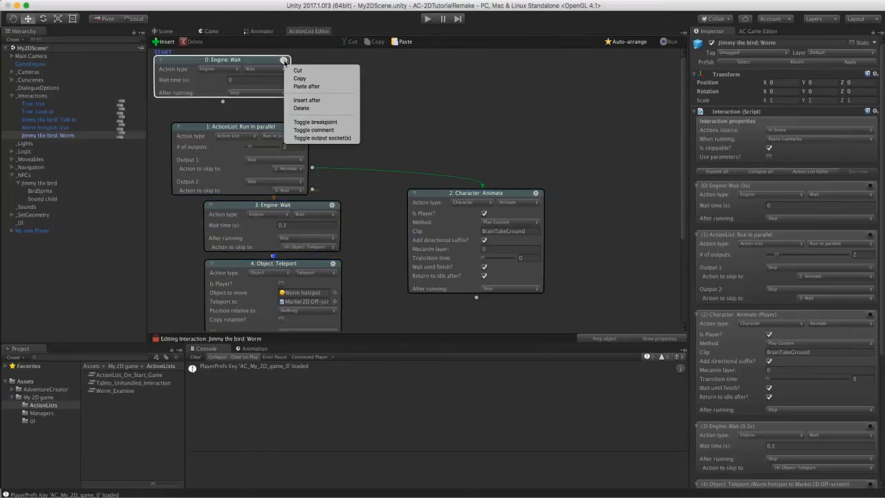
left_click(308, 109)
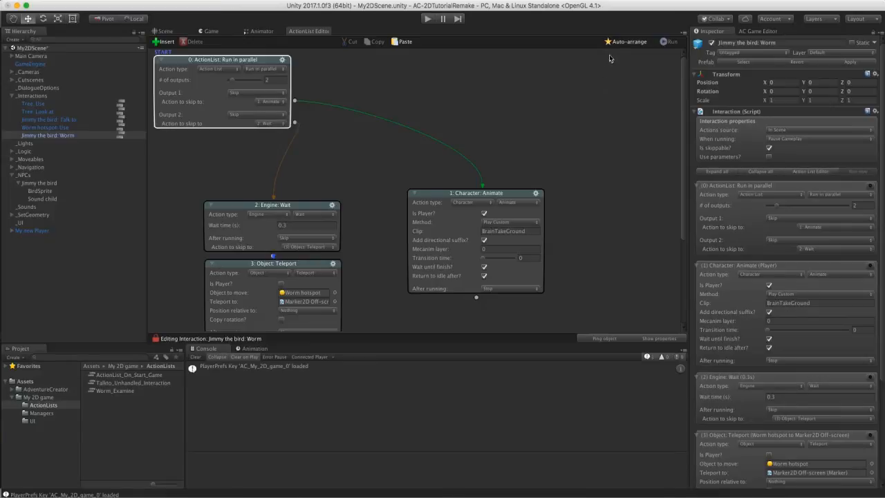
left_click(622, 44)
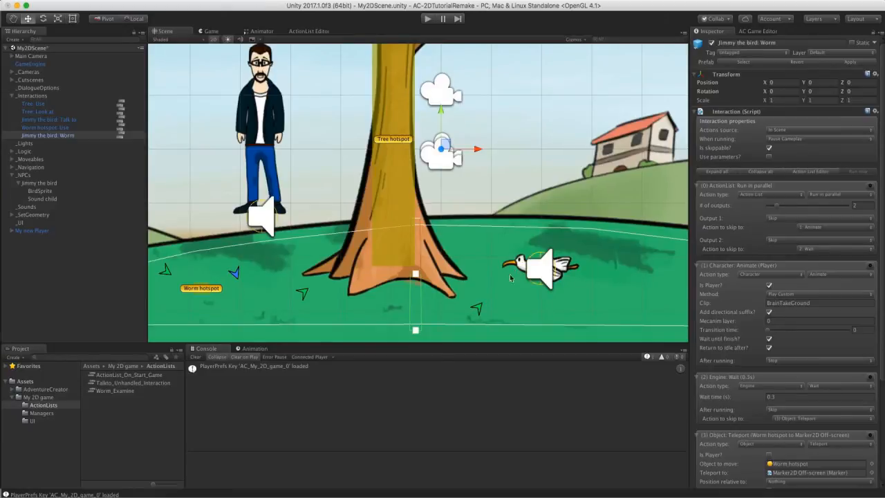
Turn off Add directional suffix in the Character: Animate action and set its clip to BrainTakeGround_DR
left_click(297, 32)
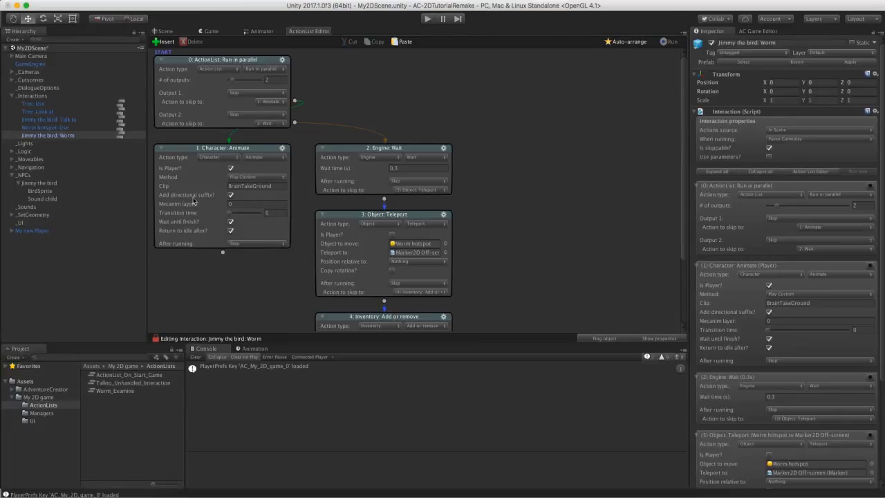
left_click(231, 196)
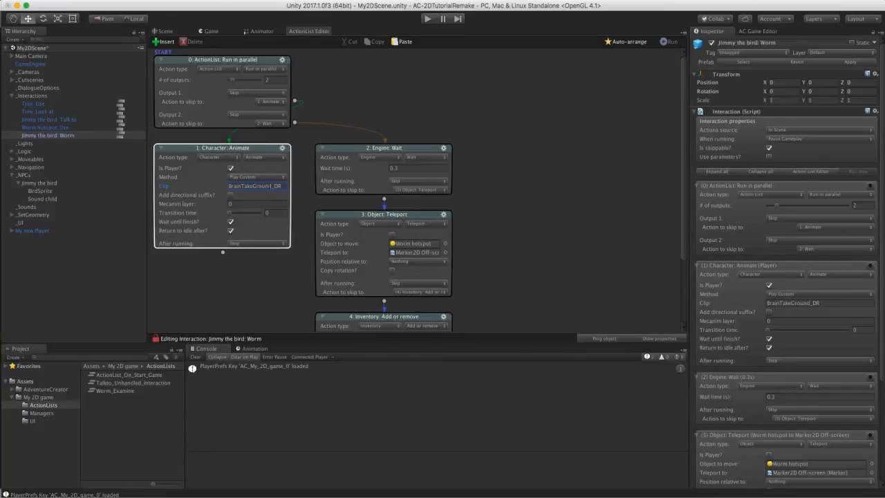
Delete the Object: Teleport action and set the Inventory: Add or remove action's method to Remove for the Worm
left_click_drag(684, 173, 690, 209)
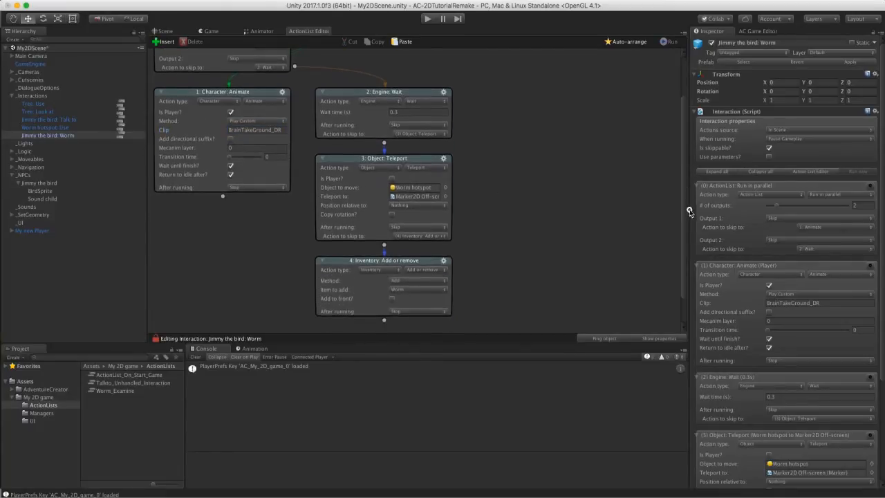
left_click(443, 159)
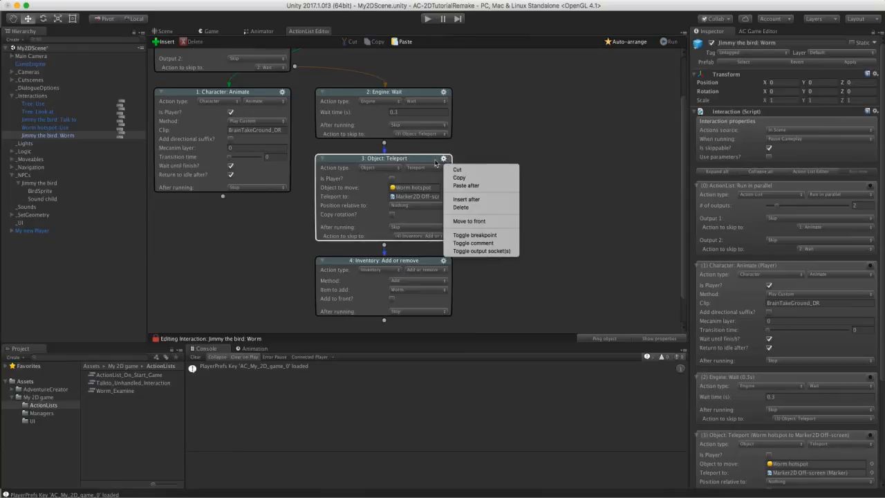
left_click(462, 208)
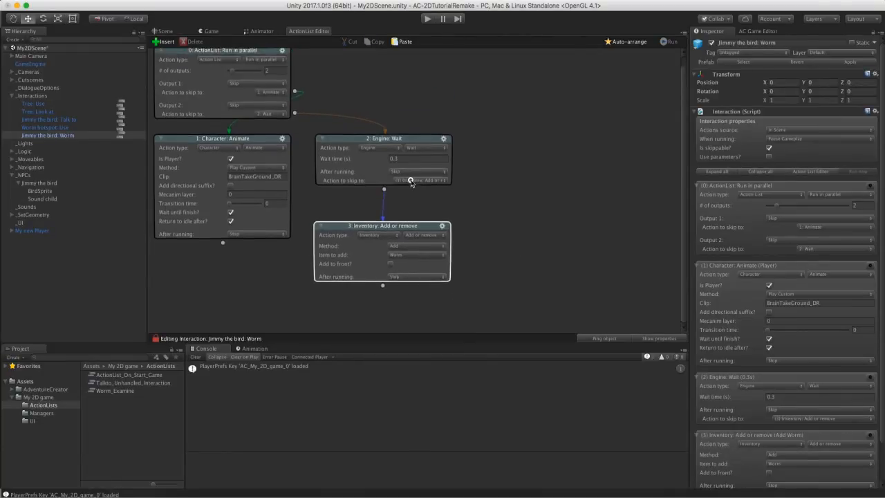
left_click(406, 242)
left_click(418, 249)
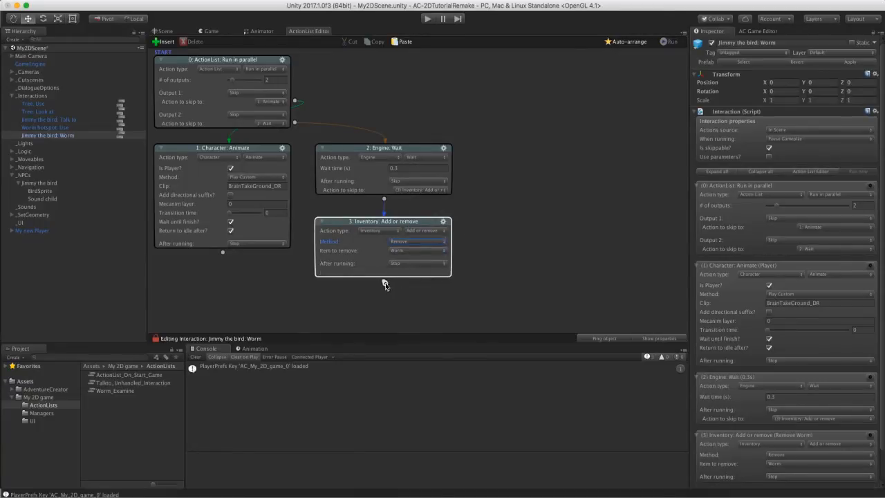
Add a Dialogue: Play speech action after the worm's removal, with Jimmy the bird saying "Yum, worms! My favourite!"
left_click_drag(385, 283, 383, 294)
middle_click_drag(506, 216, 507, 164)
left_click(402, 266)
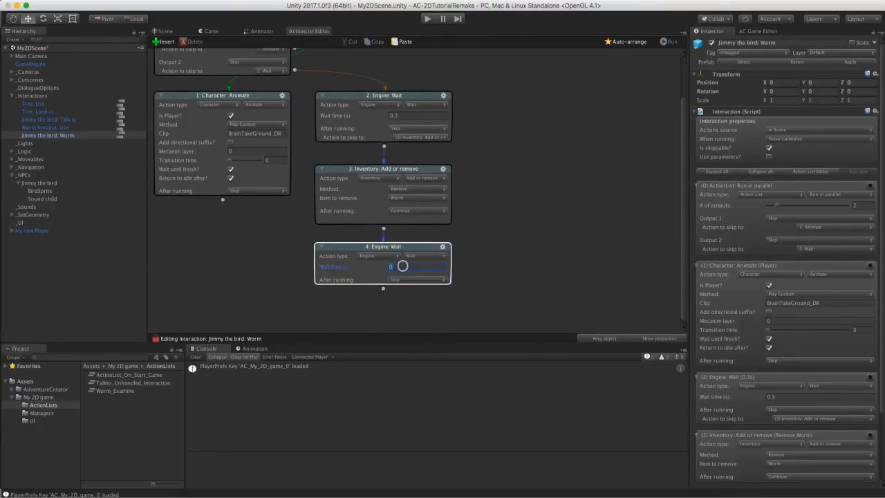
left_click(378, 256)
left_click(395, 250)
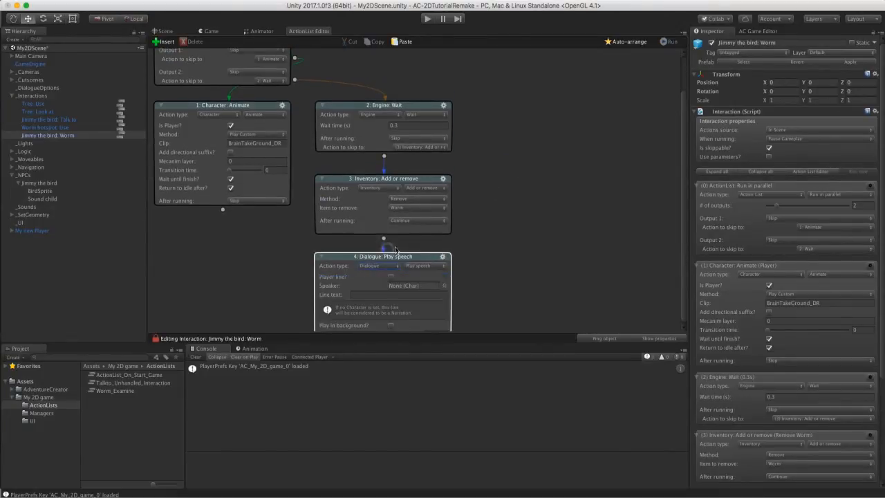
left_click(443, 285)
double_click(346, 166)
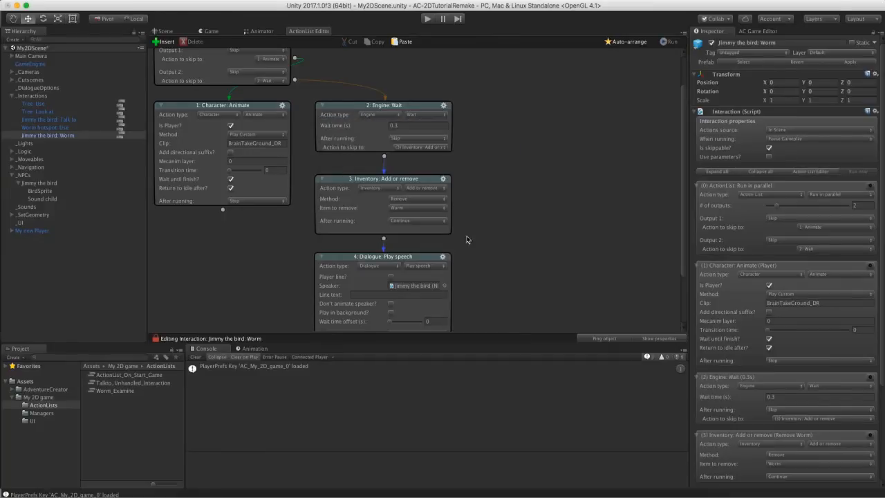
left_click(401, 295)
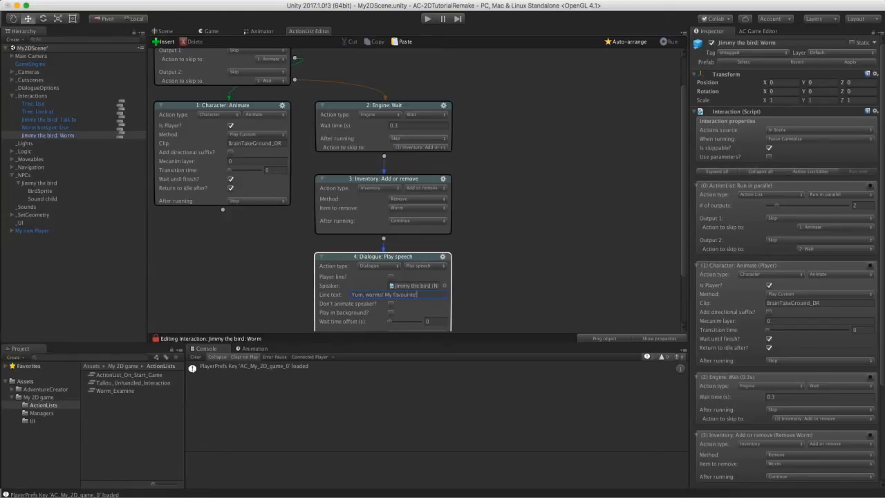
Run the game, pick up the worm and use it from the inventory on Jimmy the bird
left_click(427, 19)
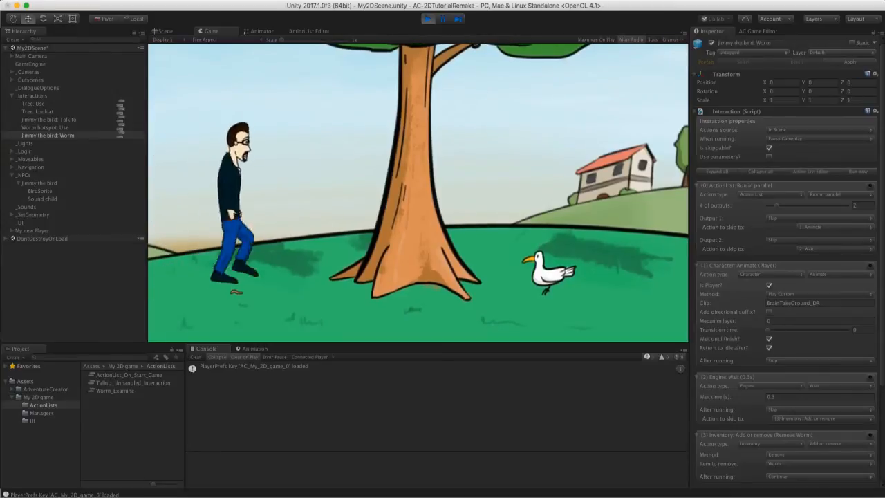
left_click(234, 315)
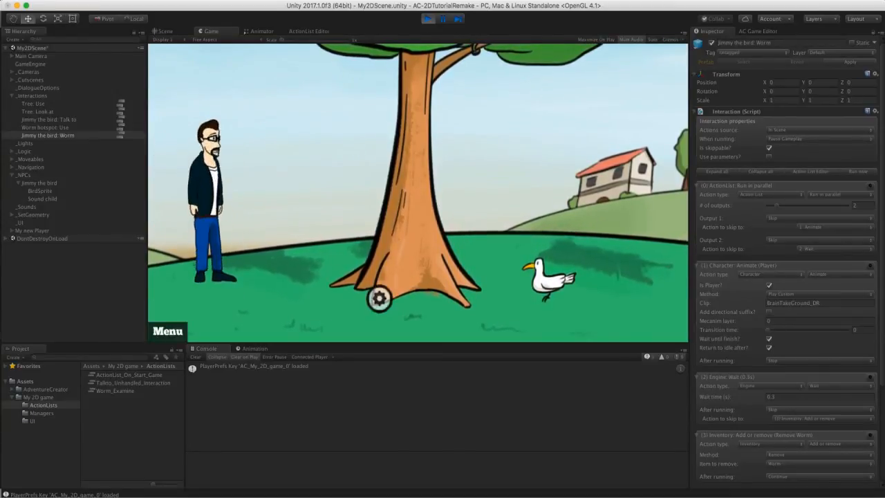
left_click(182, 62)
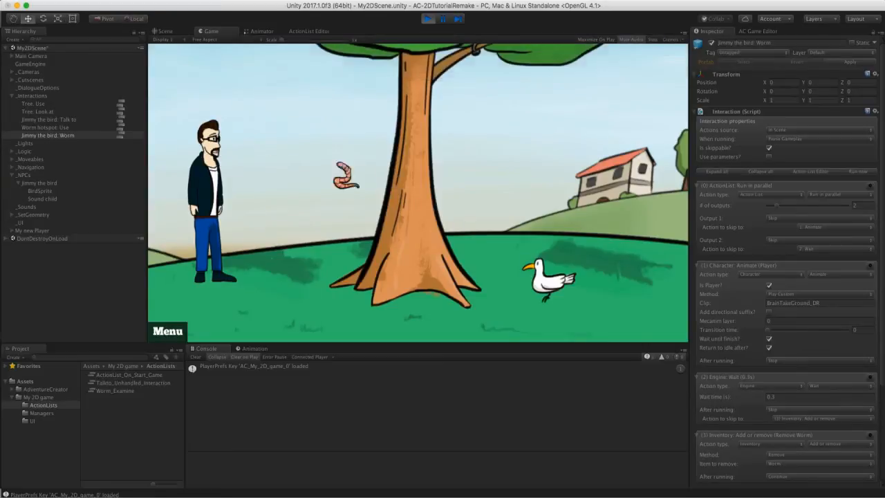
left_click(545, 275)
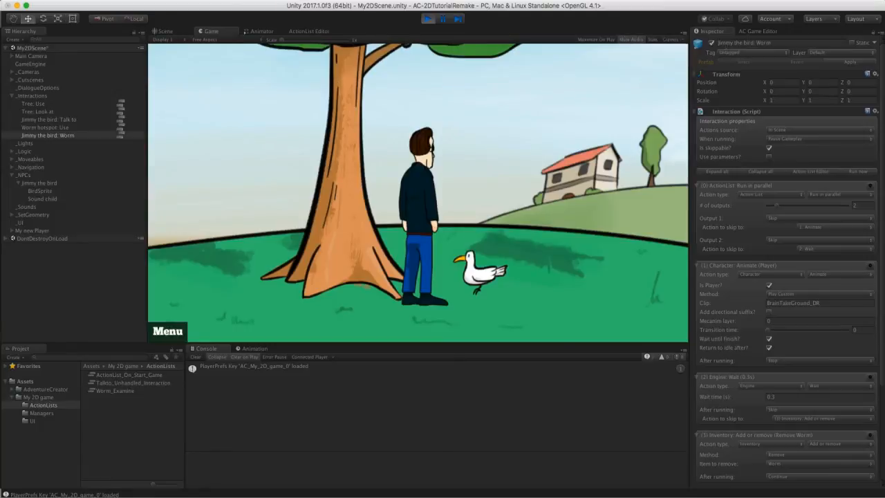
Enable the drag and drop inventory interface in the Adventure Creator inventory settings and stop the game
left_click(754, 32)
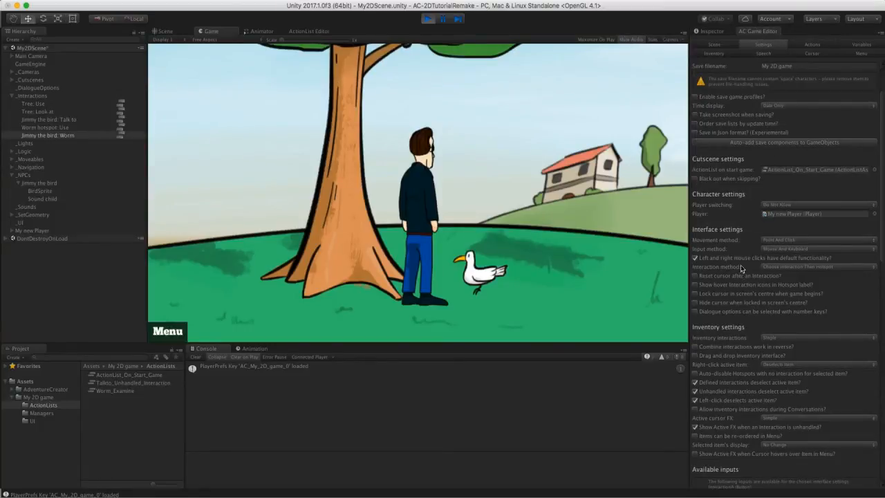
scroll(740, 270, "down", 1)
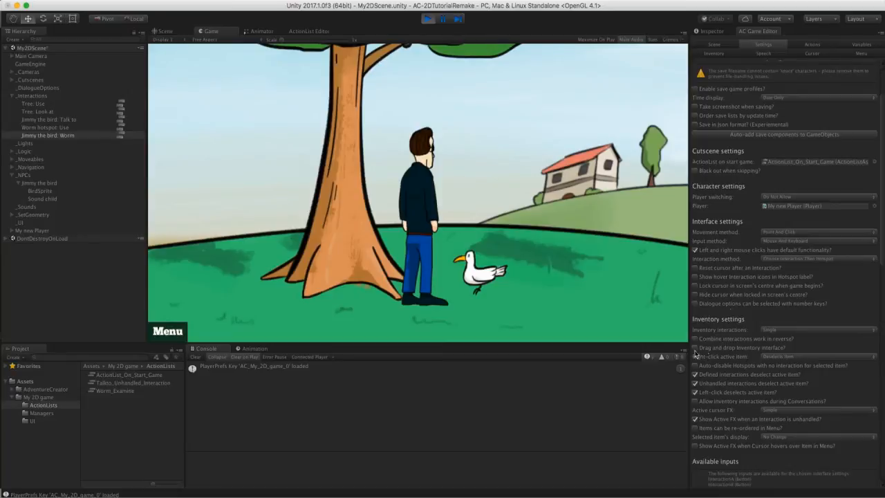
left_click(695, 348)
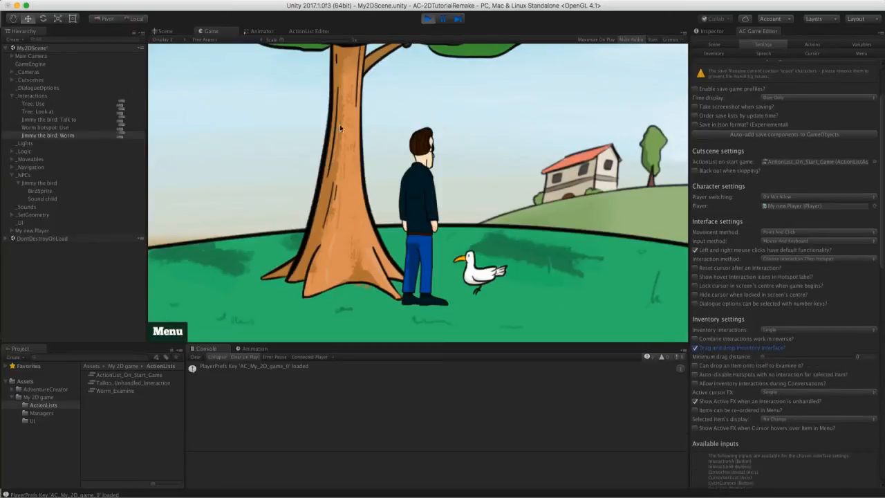
left_click(428, 19)
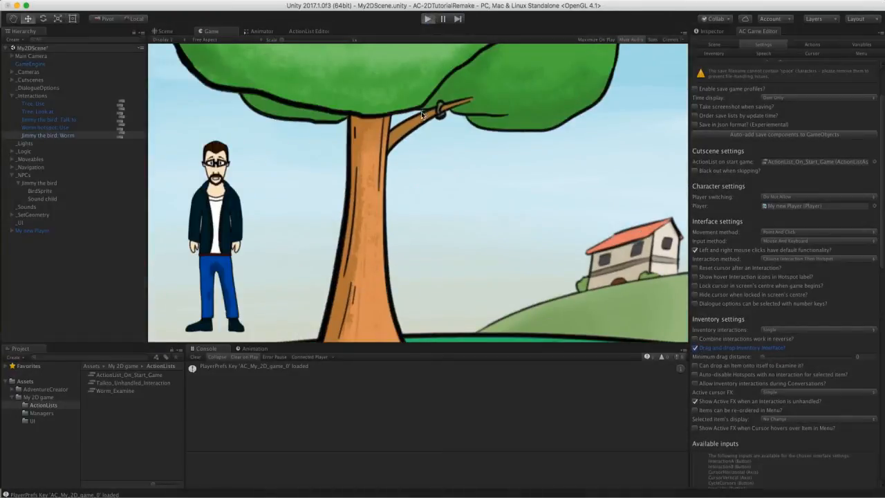
Run the game again, collect the worm and test giving it to the bird through drag and drop
key("super+p")
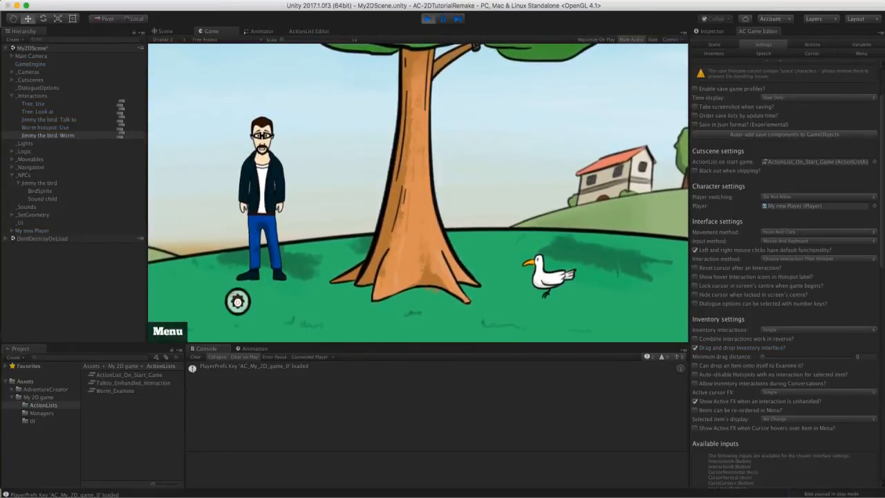
left_click(238, 301)
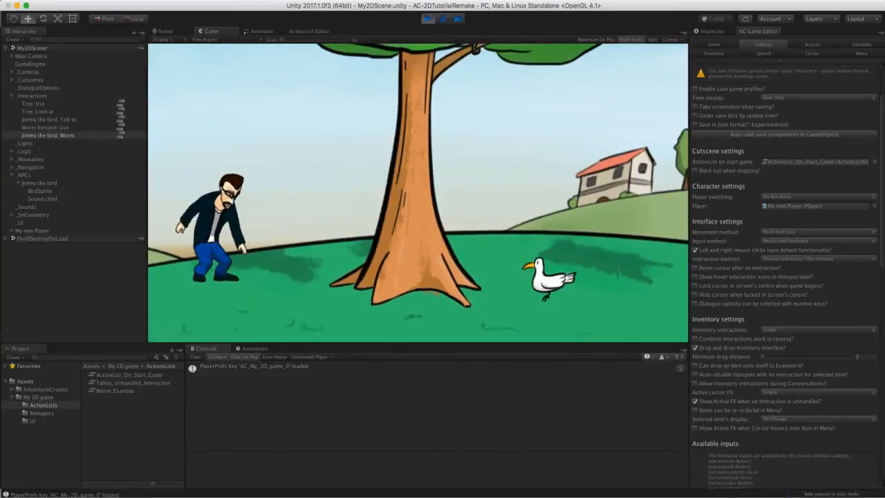
mouse_move(192, 55)
left_click_drag(187, 59, 546, 277)
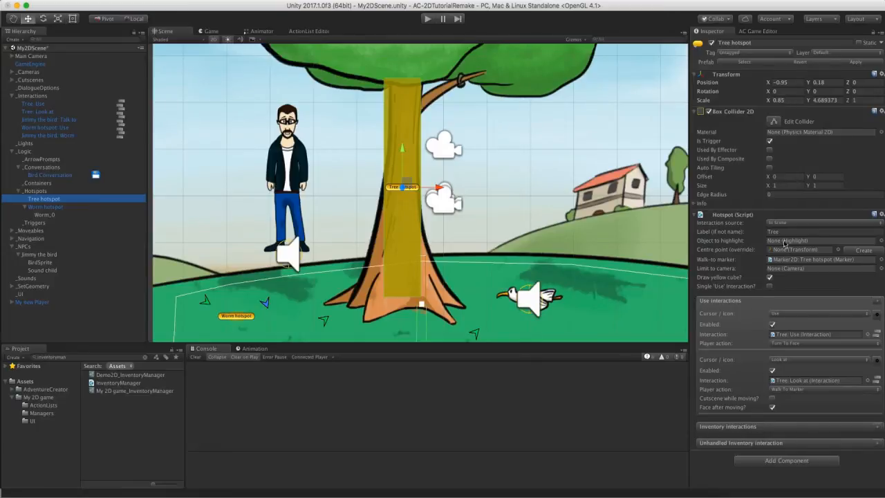
Create the Unhandled_Inventory_Hotspot ActionList for the global Use on hotspot event and store it in the ActionLists folder
left_click(748, 32)
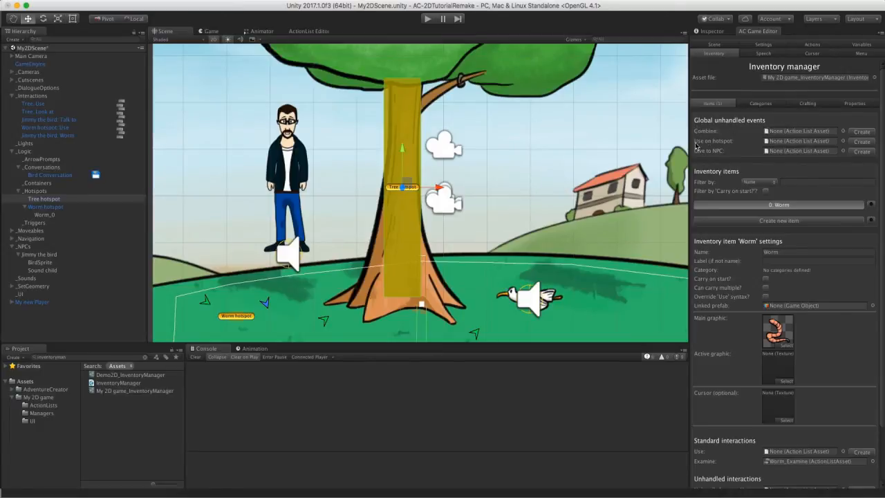
left_click(862, 142)
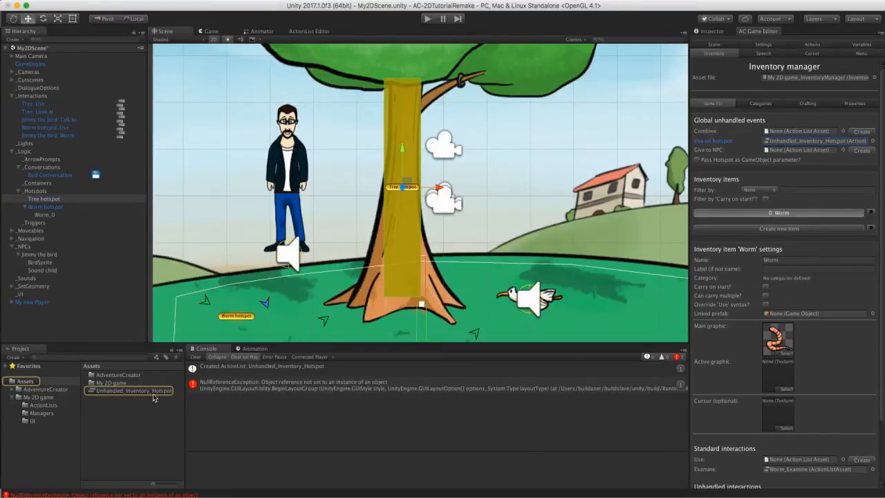
left_click_drag(149, 393, 58, 407)
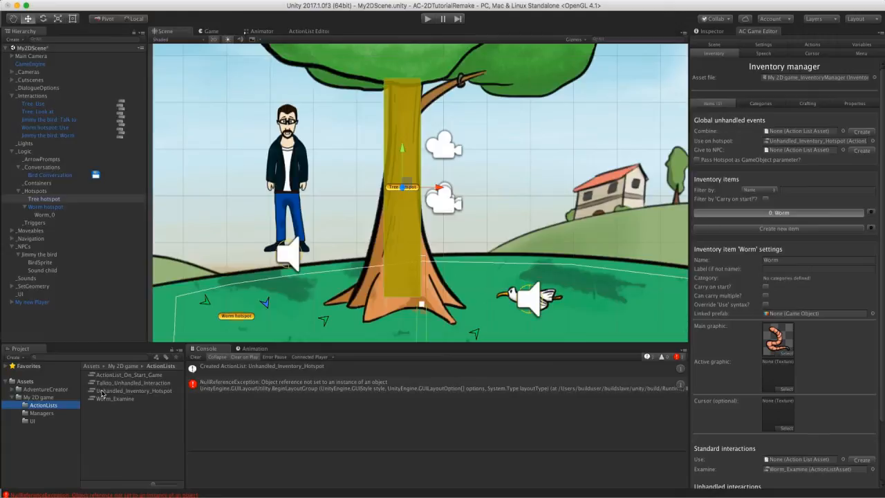
left_click(104, 391)
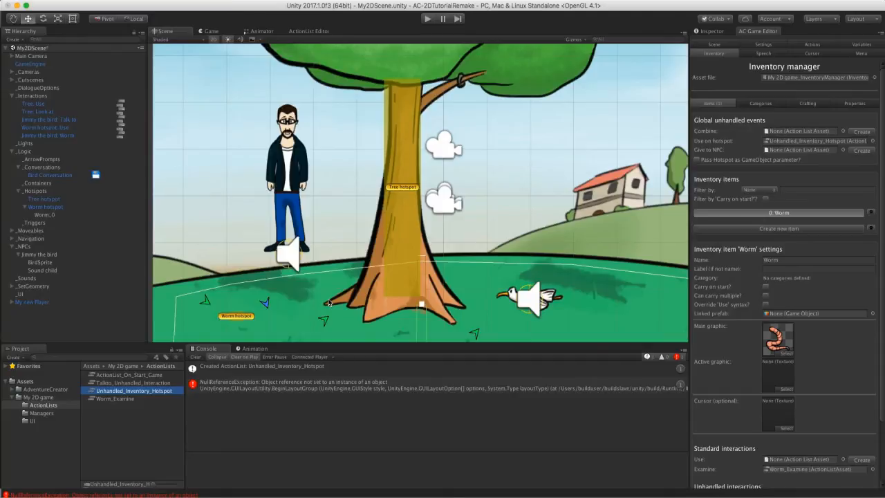
Make the Unhandled_Inventory_Hotspot ActionList's first action a Dialogue: Play speech player line reading "I can't use that there."
double_click(157, 392)
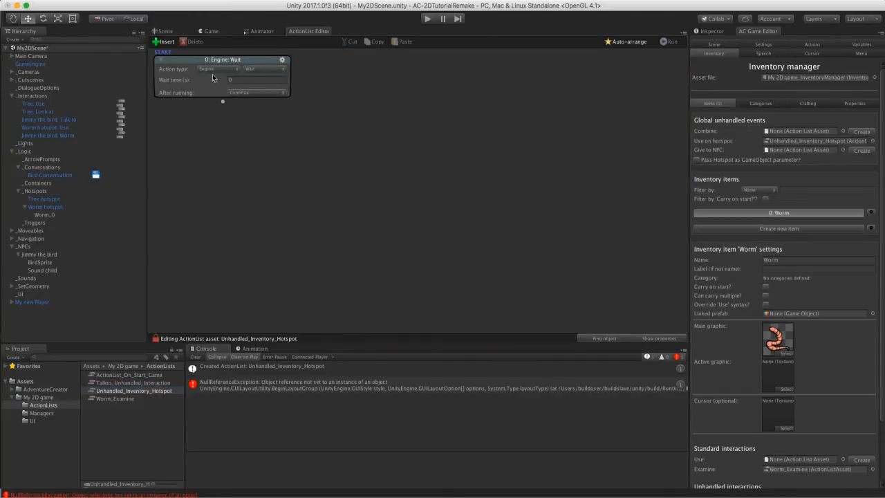
left_click(212, 71)
left_click(216, 61)
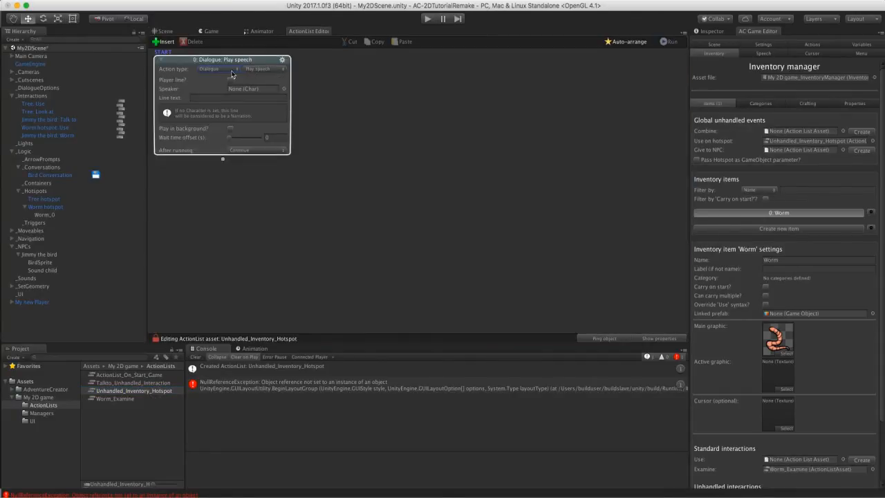
left_click(231, 80)
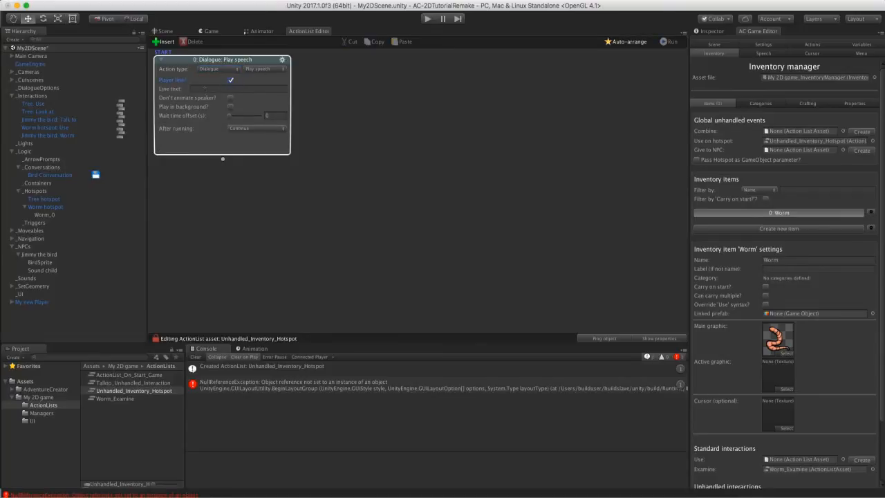
left_click(199, 89)
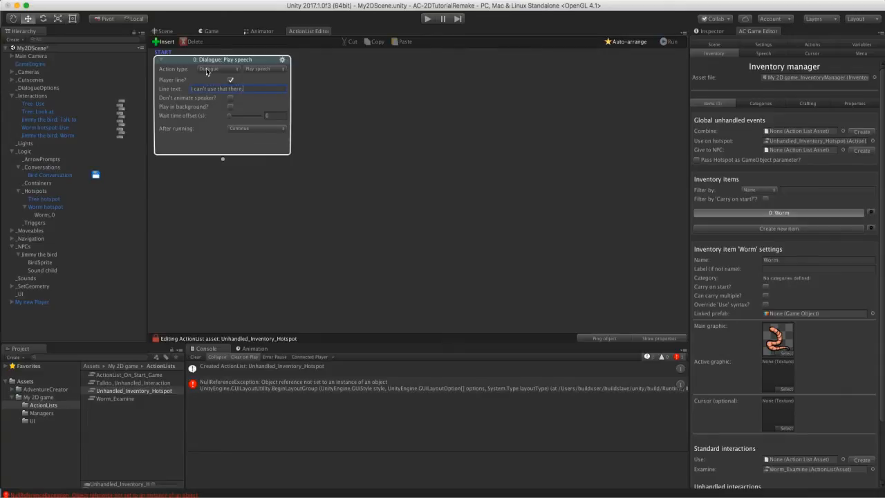
Run the game and test using the inventory worm on the tree
key("super+p")
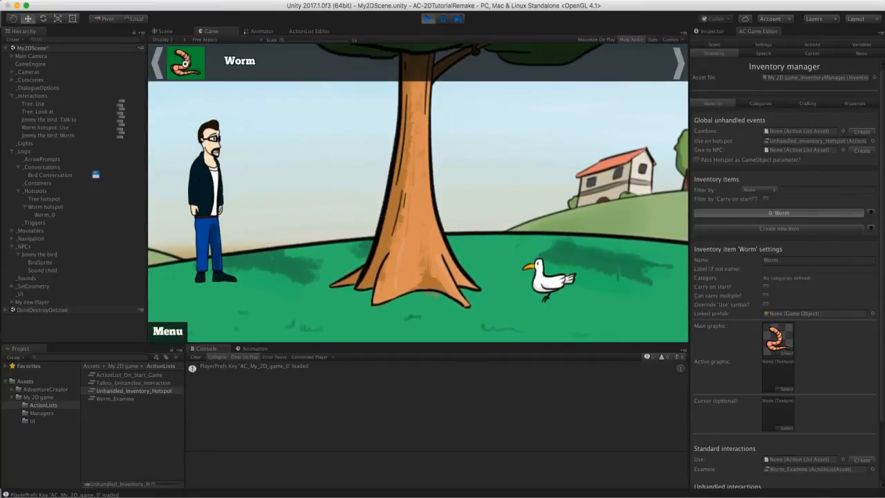
left_click(184, 64)
left_click(411, 197)
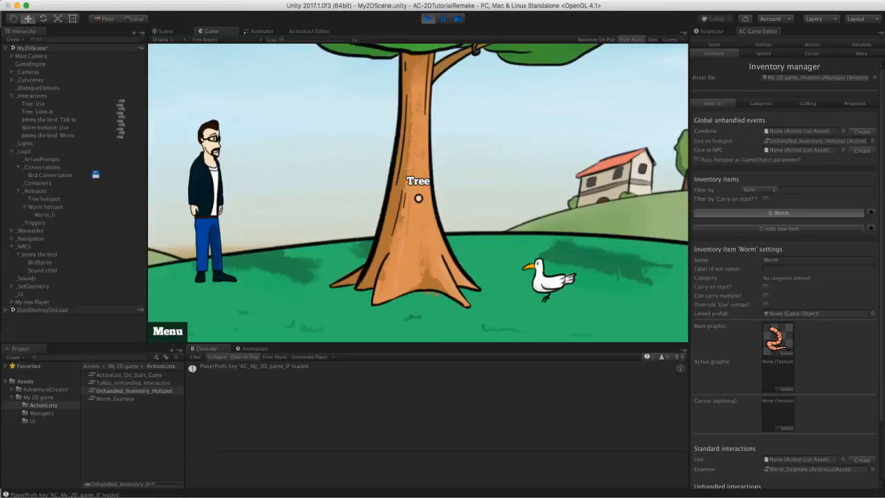
scroll(737, 260, "down", 3)
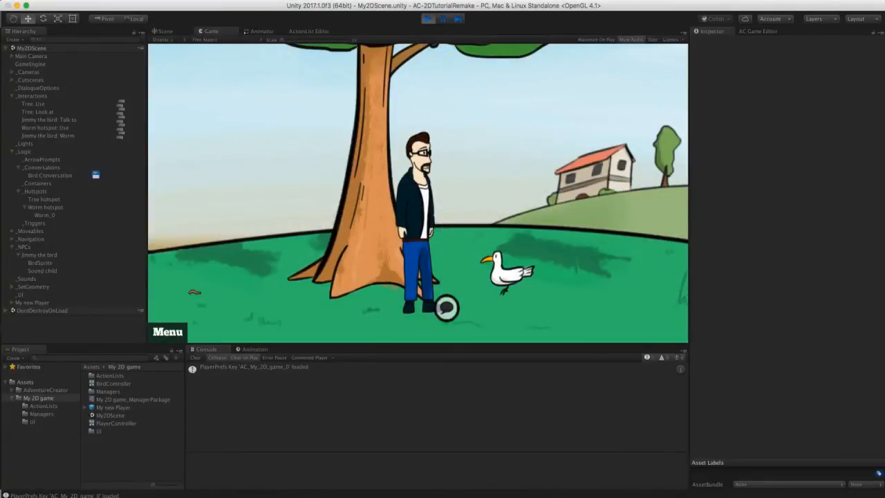
Talk to Jimmy the bird in the running game, choose the "Hi, bird!" dialogue option and stop the game
left_click(495, 277)
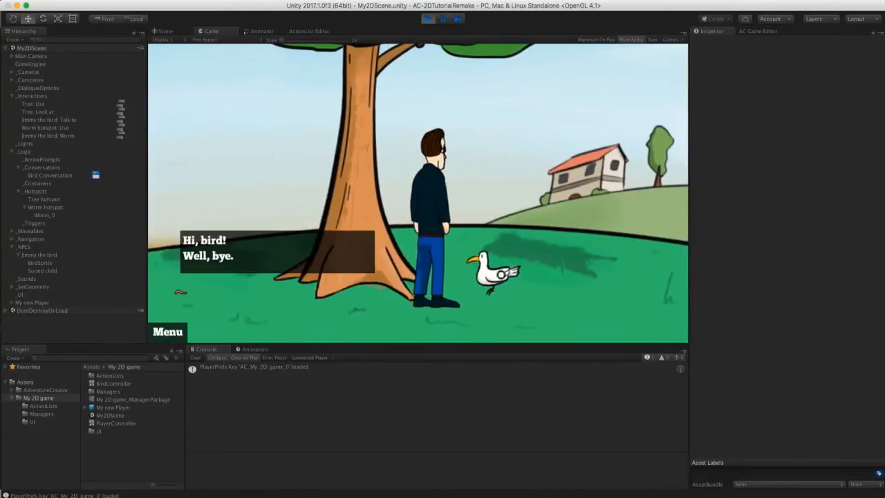
left_click(276, 240)
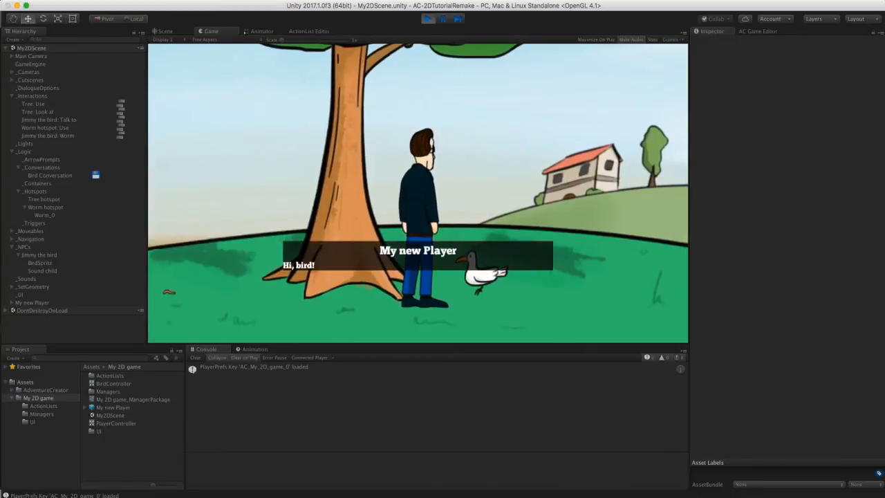
left_click(271, 245)
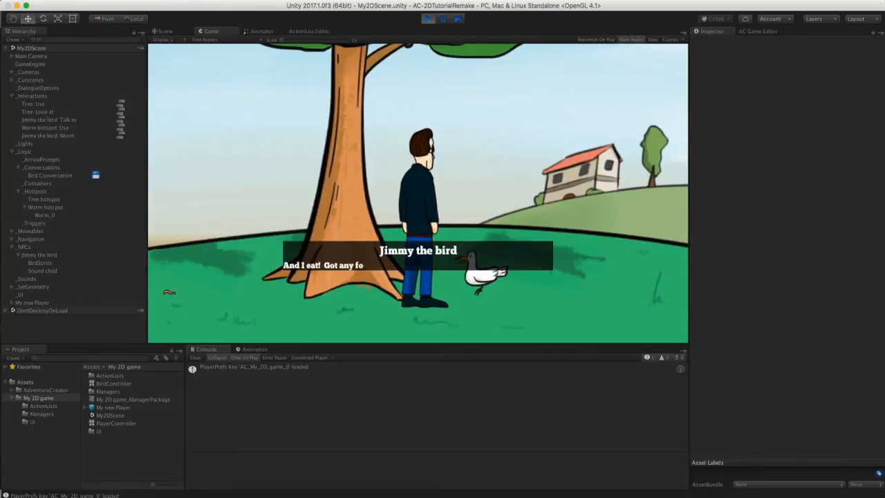
left_click(257, 260)
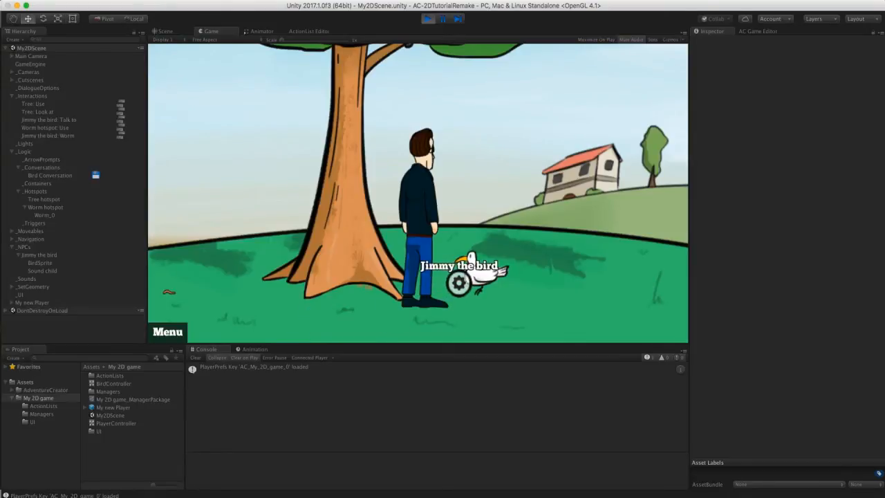
key("super+p")
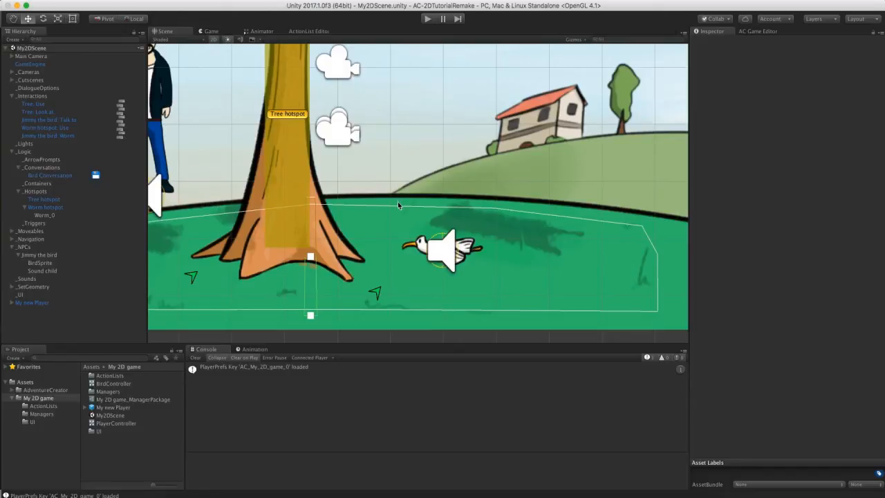
Create a local Boolean variable labelled "Have fed bird" with an initial value of False in the Variables manager
left_click(746, 31)
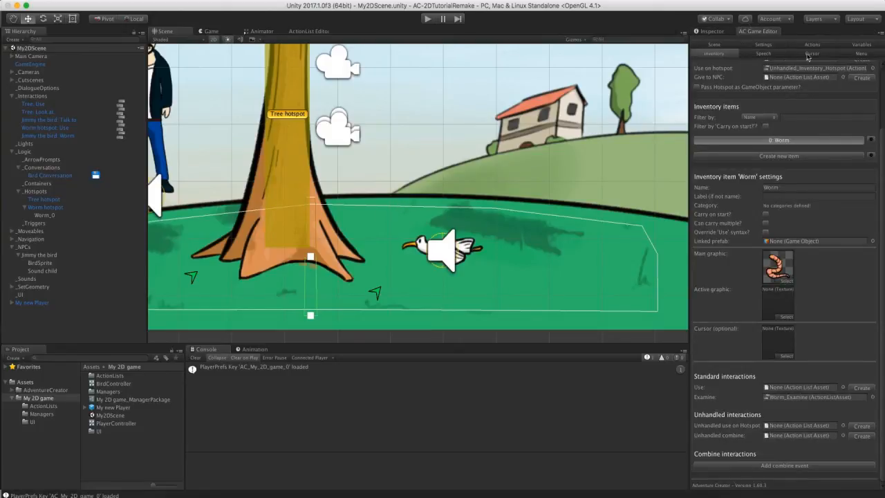
left_click(848, 46)
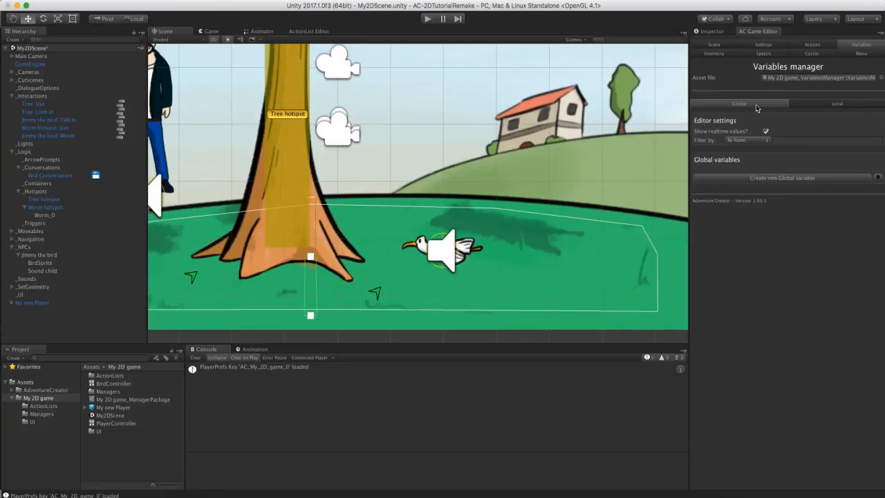
left_click(815, 106)
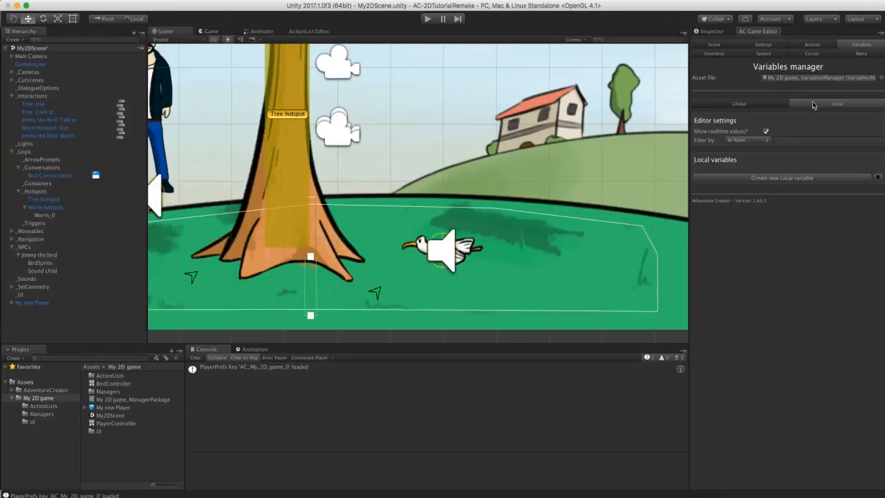
left_click(783, 180)
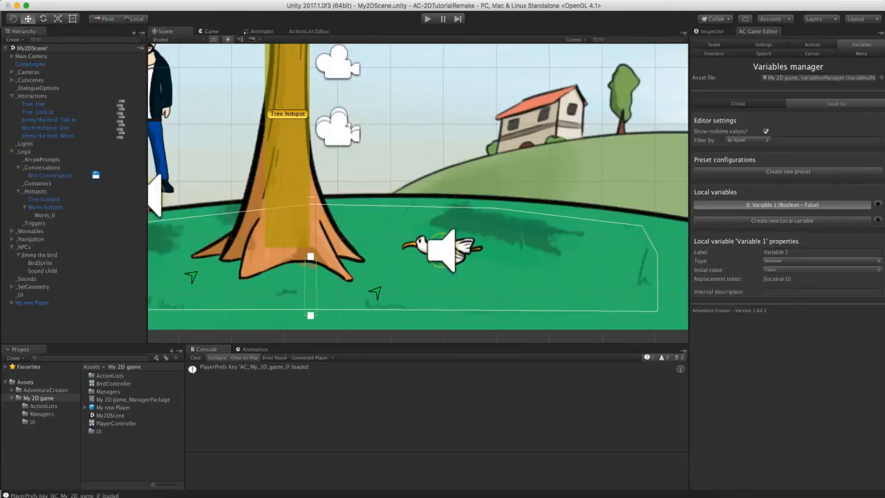
left_click(774, 252)
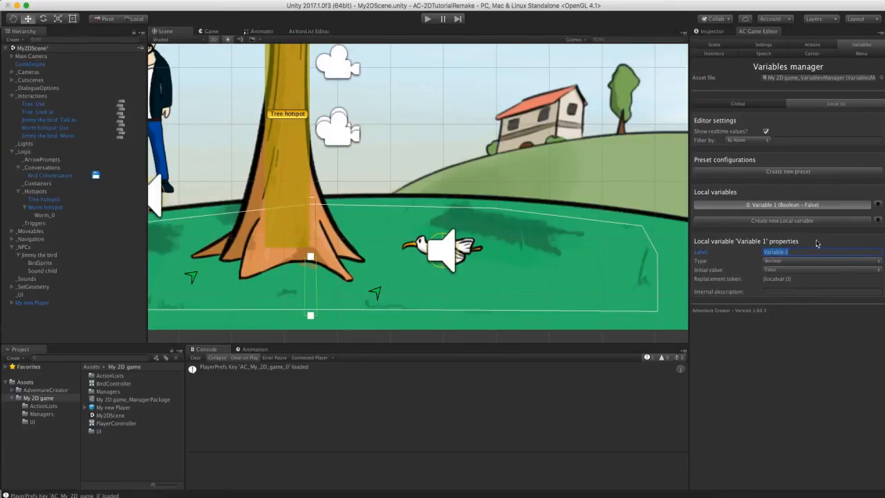
type("Have")
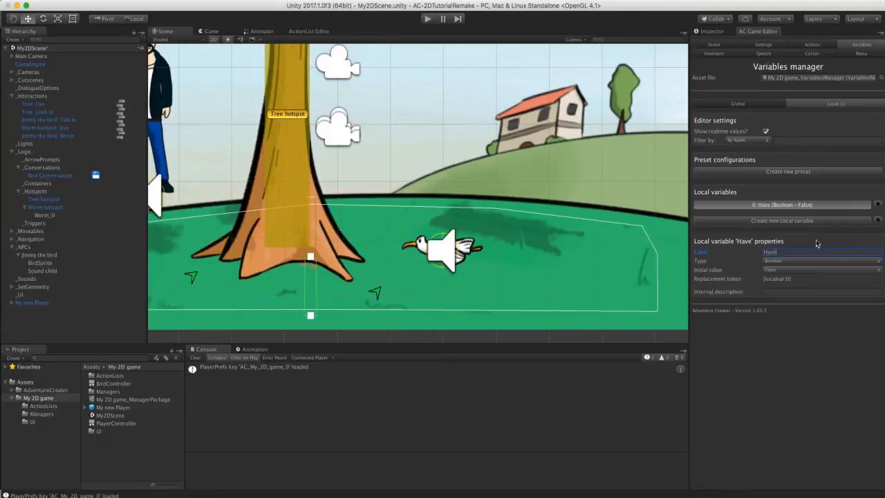
type(" fed bird")
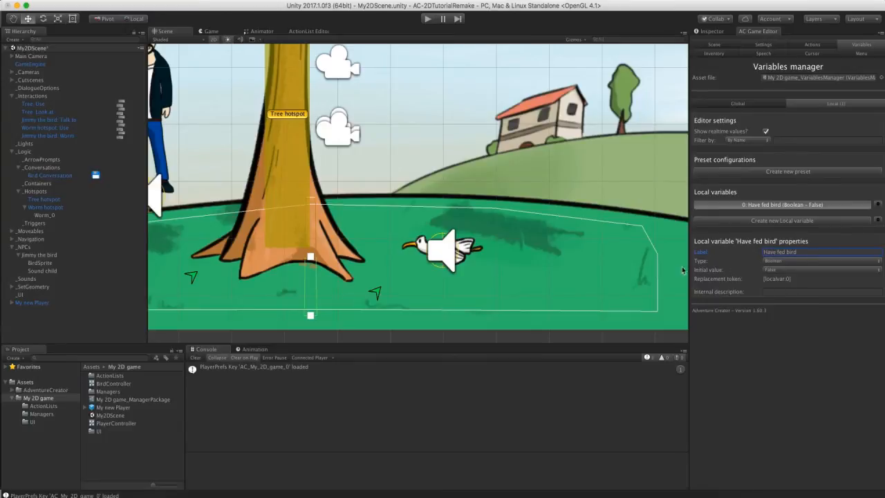
left_click(784, 261)
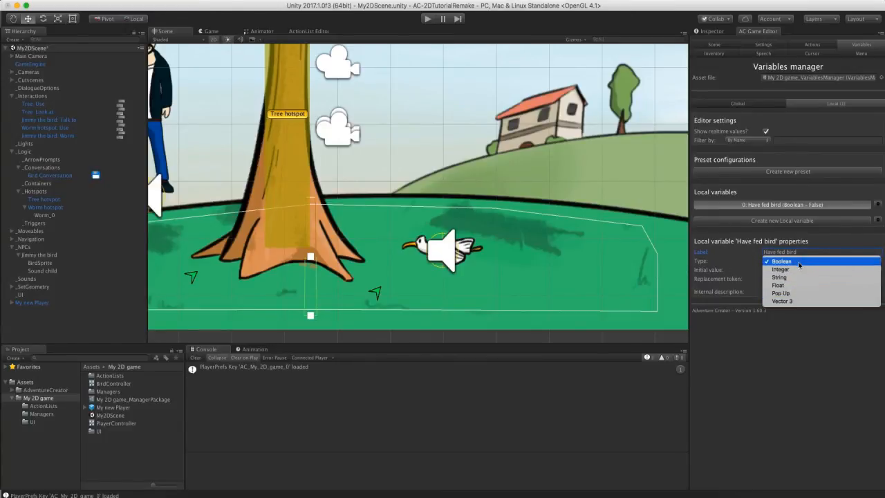
left_click(727, 259)
left_click(706, 271)
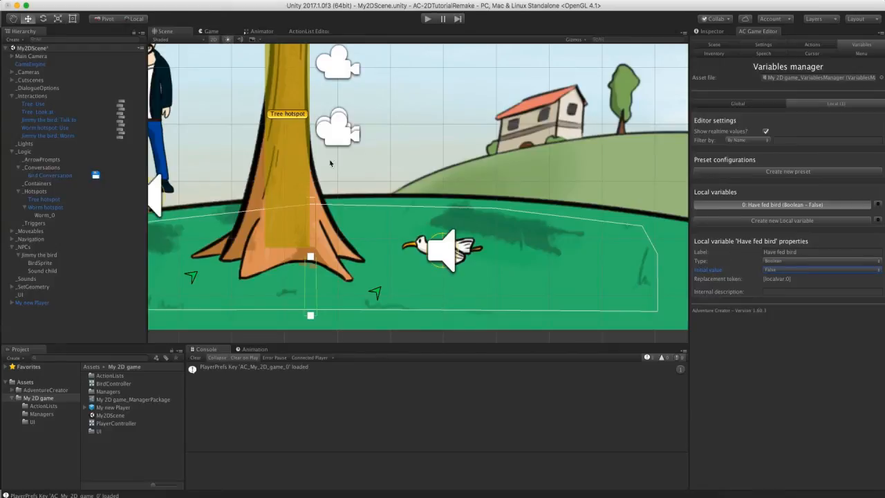
Add a new action after the "Yum, worms! My favourite!" speech in the Jimmy the bird: Worm interaction
left_click(37, 135)
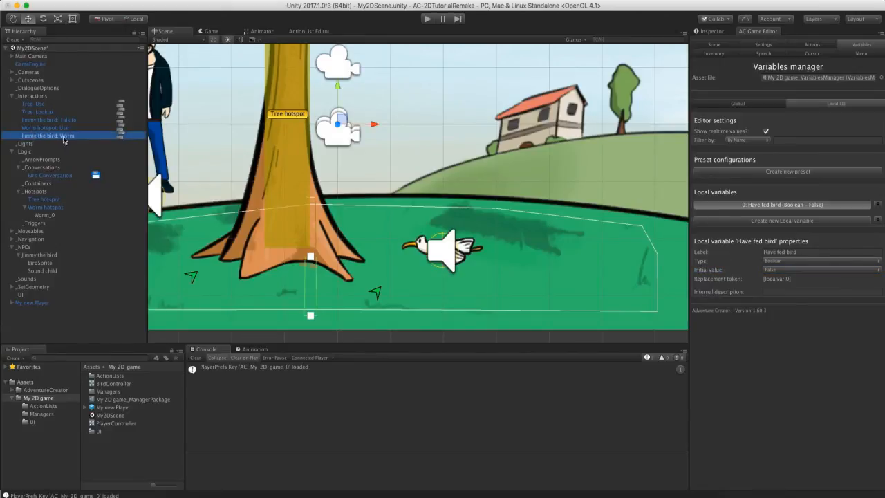
left_click(121, 137)
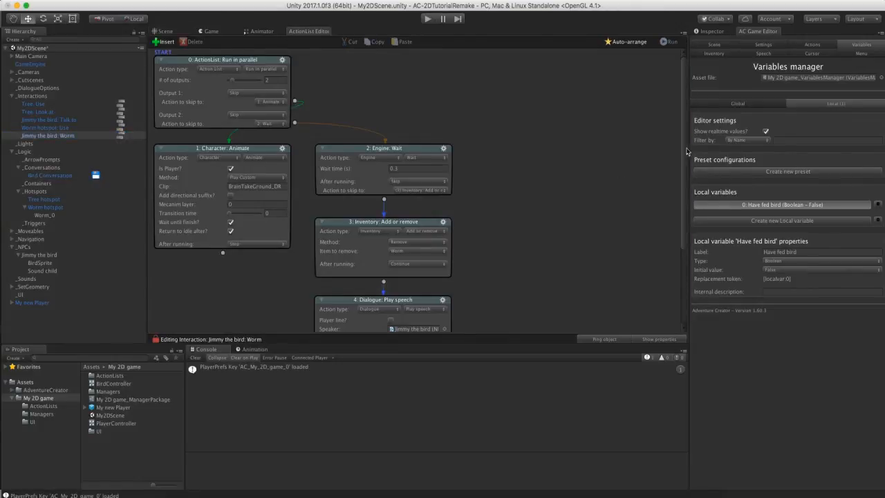
left_click_drag(687, 151, 686, 225)
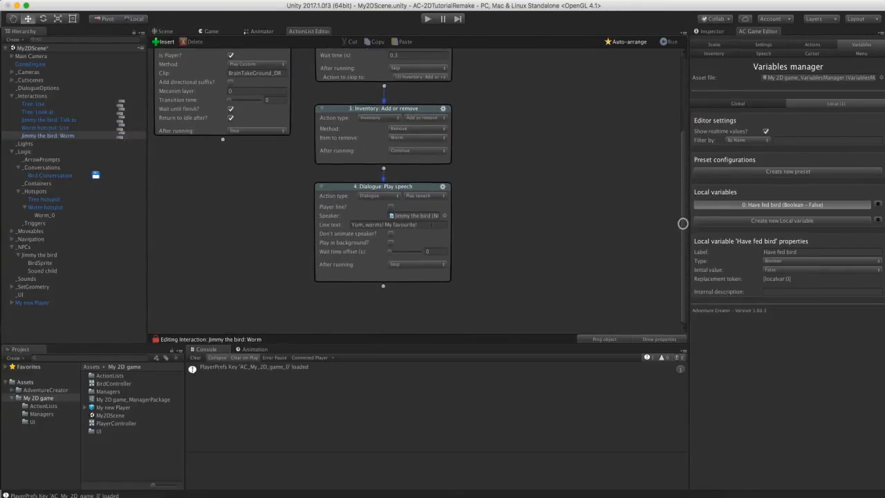
left_click(386, 303)
scroll(494, 243, "down", 2)
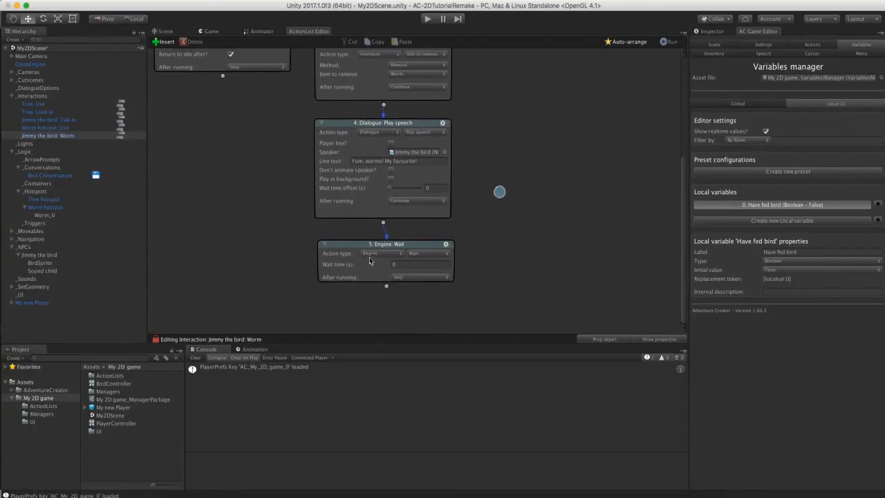
Change the new final action to Variable: Set with Local as its source
left_click(377, 253)
left_click(381, 351)
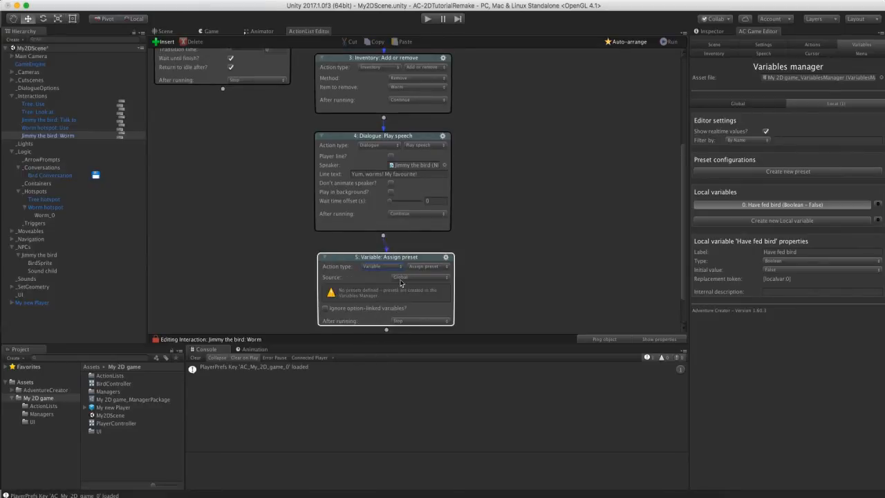
left_click(419, 264)
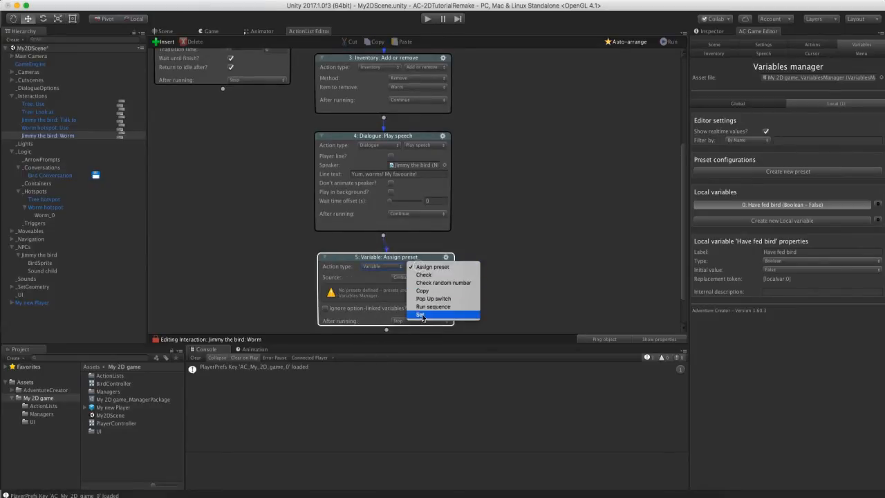
left_click(420, 313)
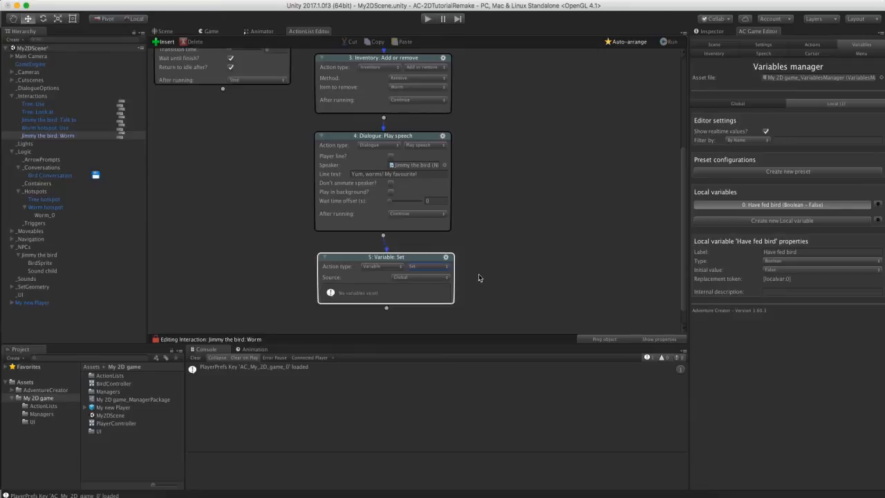
left_click(420, 277)
left_click(421, 286)
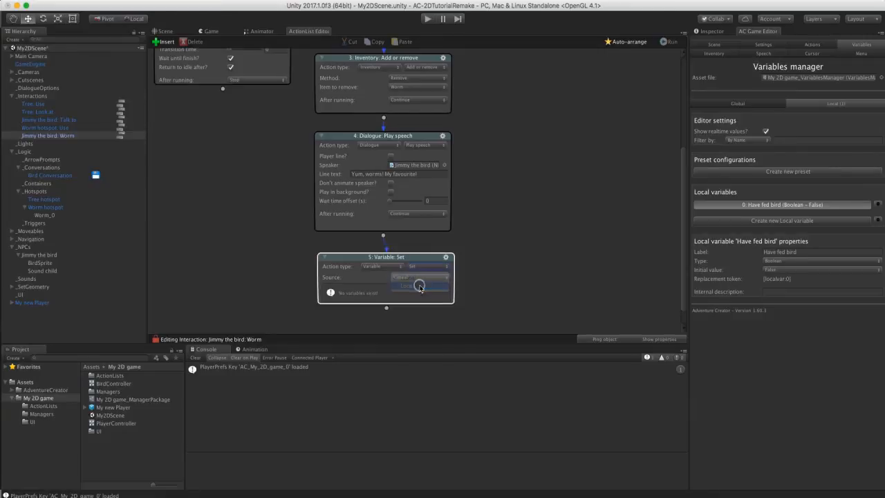
Configure the Variable: Set action to set the Have fed bird variable to True
left_click_drag(683, 244, 678, 270)
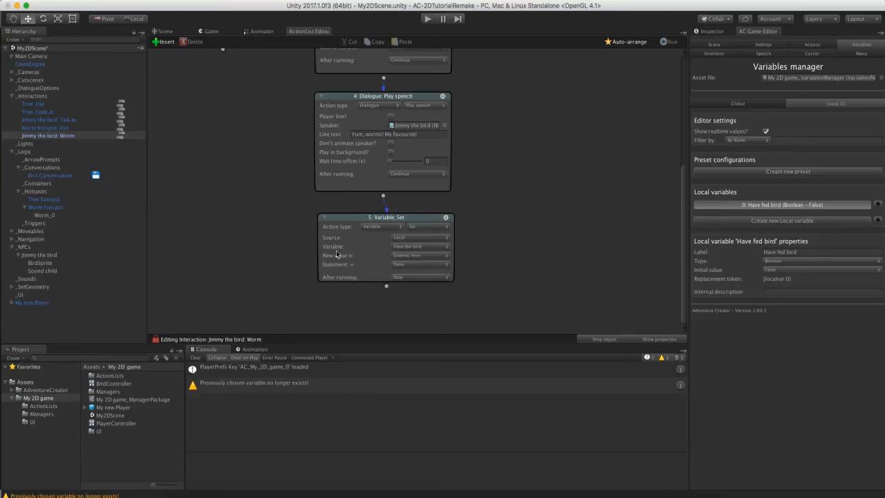
left_click(427, 249)
left_click(428, 250)
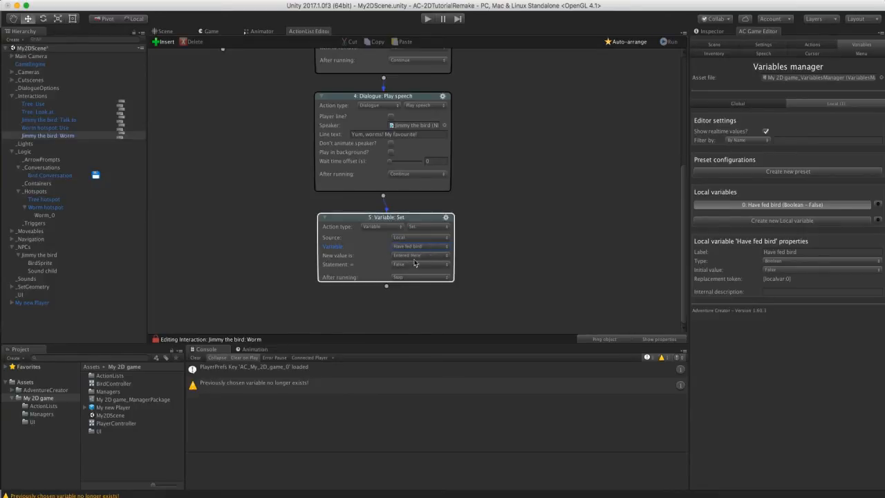
left_click(417, 264)
left_click(425, 273)
left_click(477, 260)
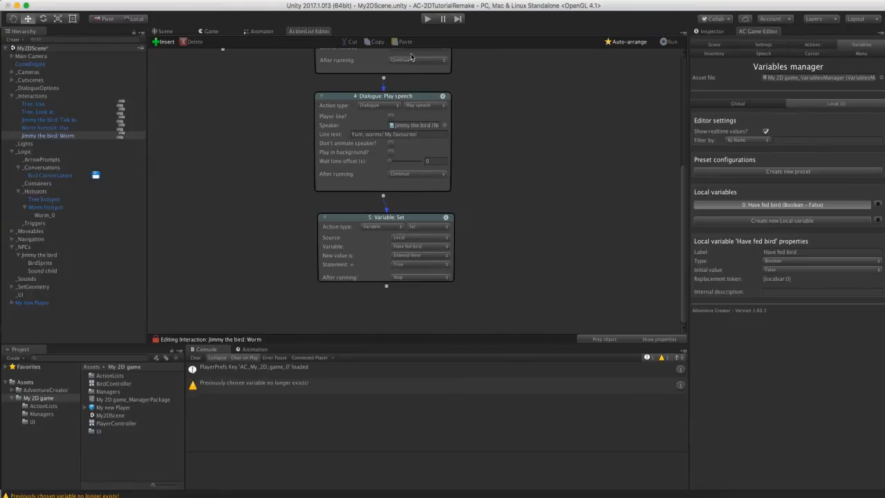
Play-test the game by giving the worm from the inventory to Jimmy the bird while checking the Have fed bird variable, and stop the test
left_click(425, 19)
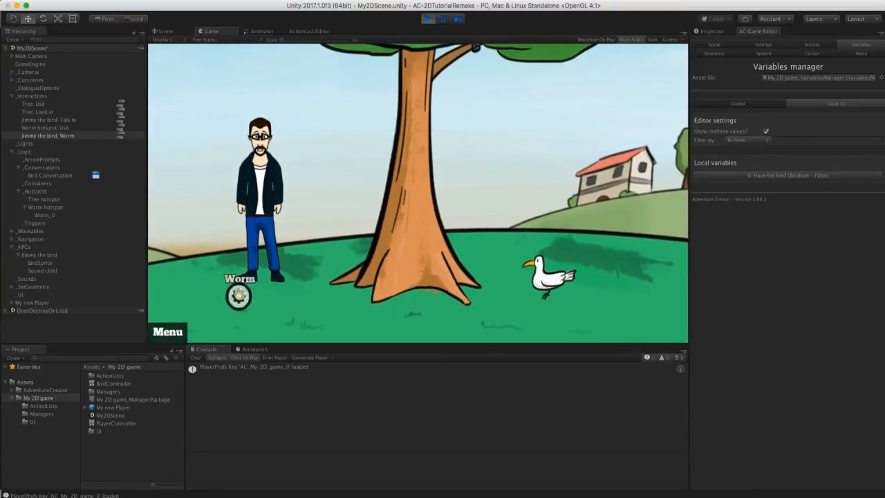
left_click(240, 296)
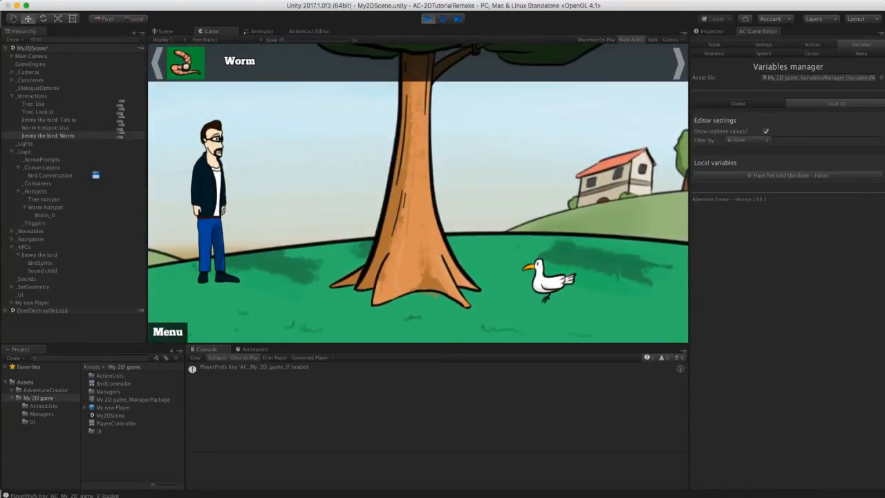
left_click(183, 64)
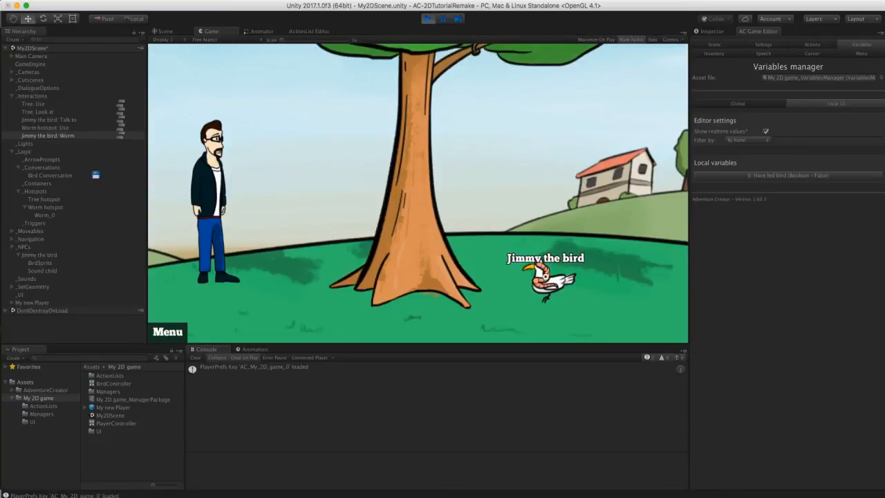
left_click(549, 278)
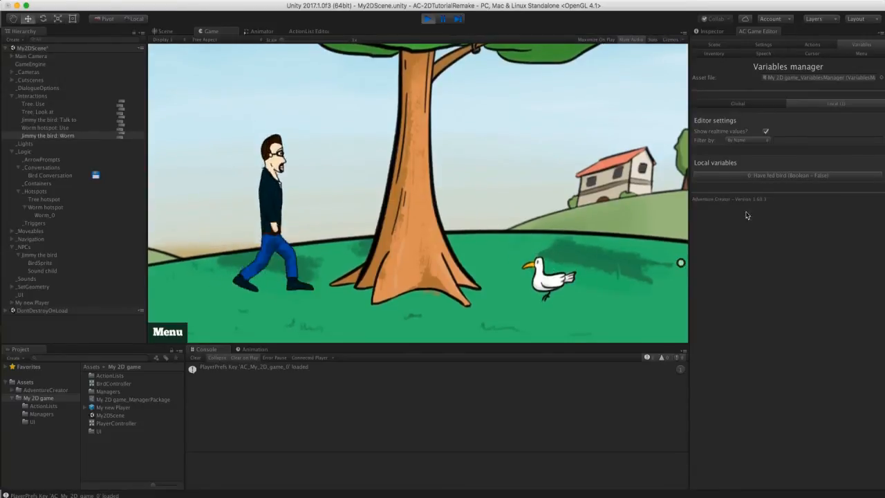
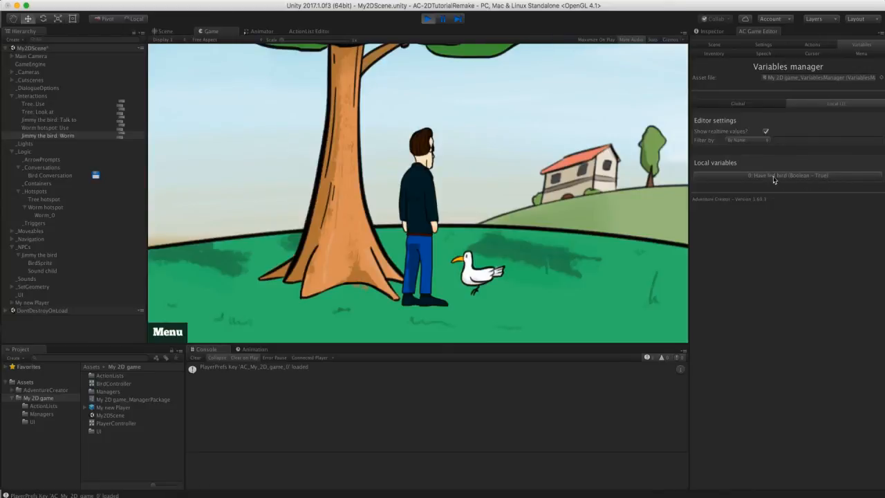
left_click(428, 18)
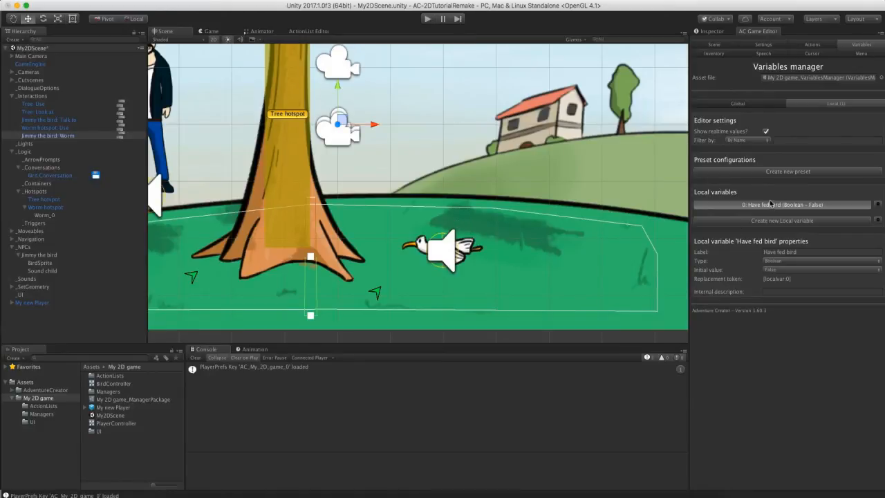
Open the Jimmy the bird: Talk to interaction's action list, collapse the "Hi yourself!" speech and move the Toggle option action up beneath it
left_click(67, 121)
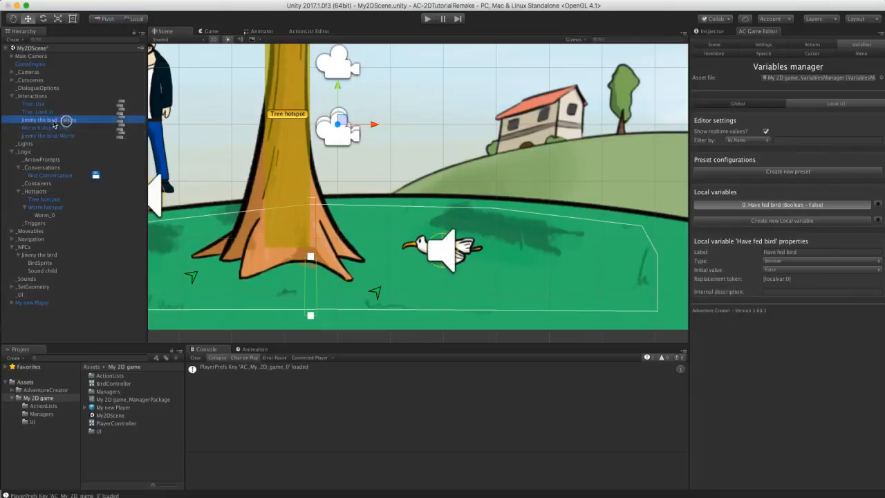
left_click(121, 124)
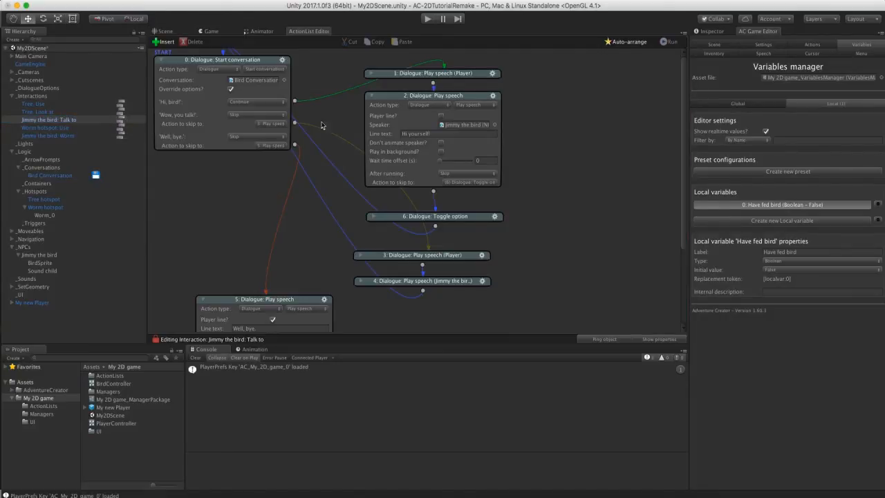
left_click(372, 98)
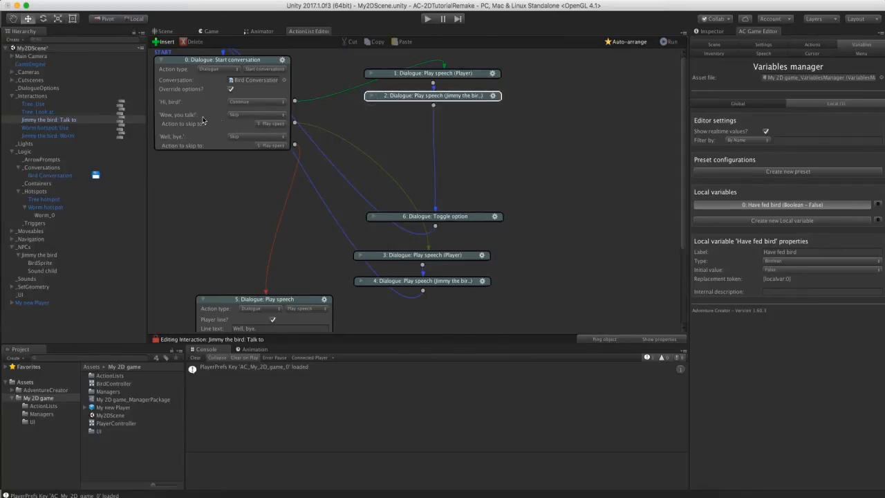
left_click_drag(406, 217, 403, 121)
Expand the "Wow, you talk!" and "And I eat! Got any food on you?" speech actions and space them apart vertically
left_click_drag(397, 261, 432, 221)
mouse_move(404, 283)
left_mouse_down()
mouse_move(437, 263)
mouse_move(437, 250)
mouse_move(417, 275)
left_mouse_up()
left_click(396, 251)
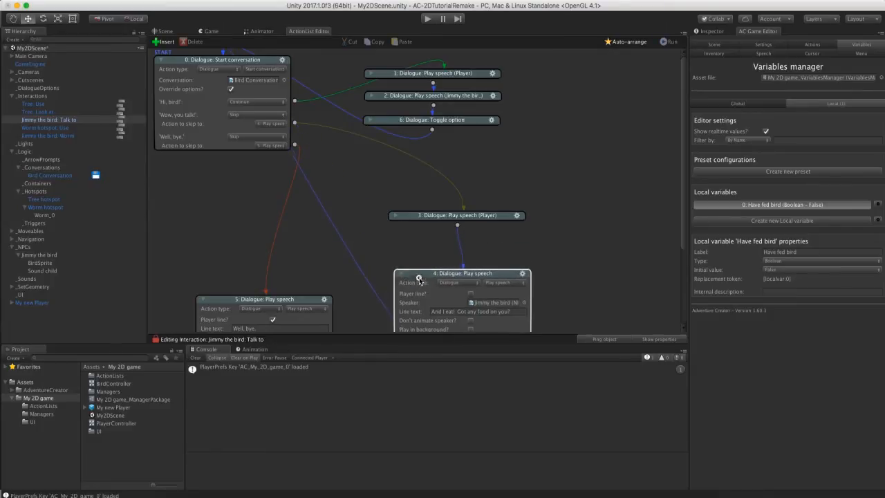
left_click(394, 215)
left_click_drag(432, 218, 436, 188)
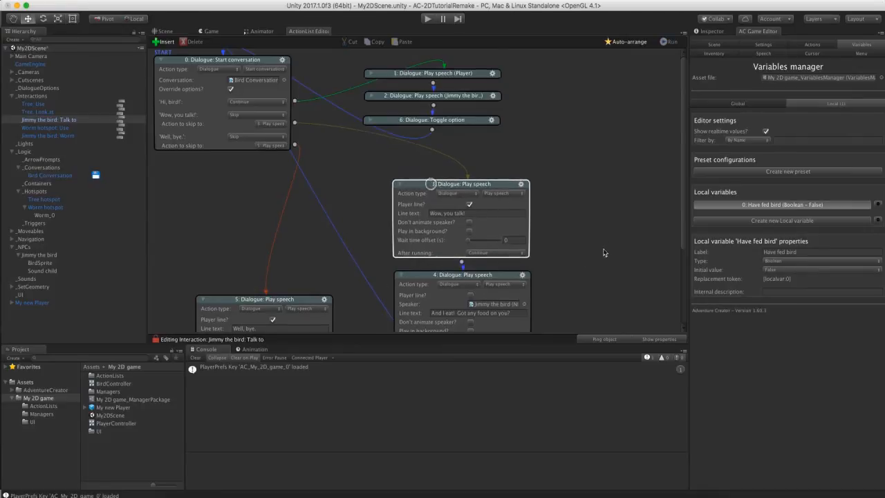
scroll(605, 253, "down", 2)
left_click(443, 249)
left_click(417, 246)
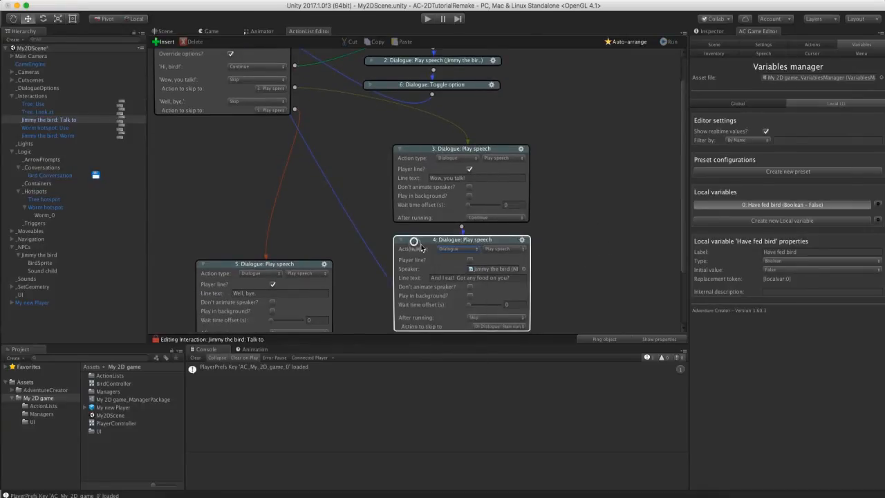
left_click_drag(407, 245, 426, 262)
left_click_drag(423, 159, 438, 146)
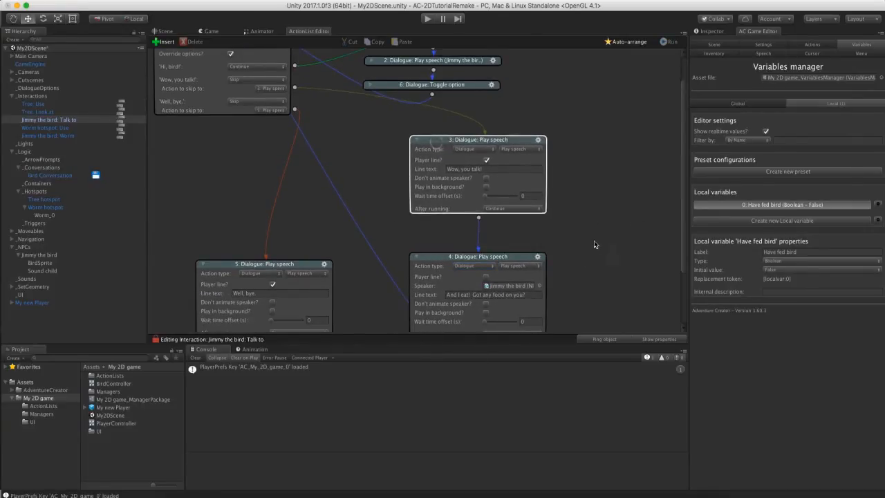
scroll(609, 225, "down", 3)
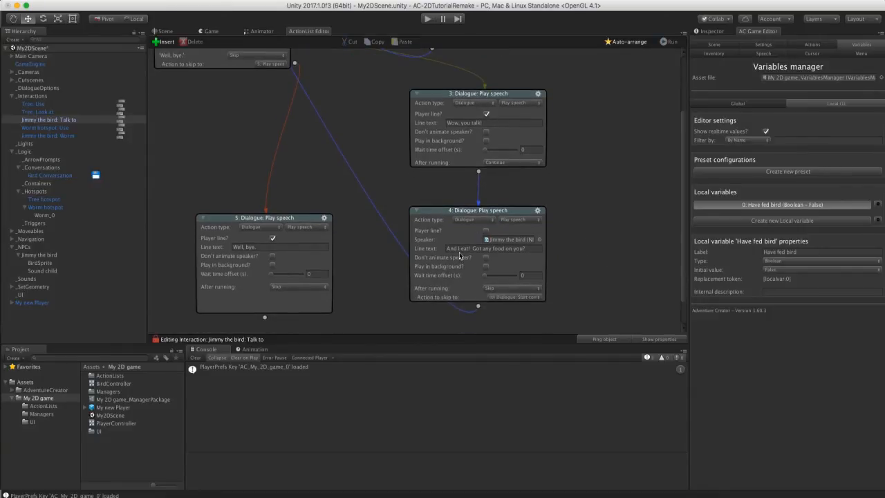
left_click_drag(522, 211, 530, 235)
Insert a new action after the "Wow, you talk!" speech and arrange the neighbouring actions around it
left_click(538, 93)
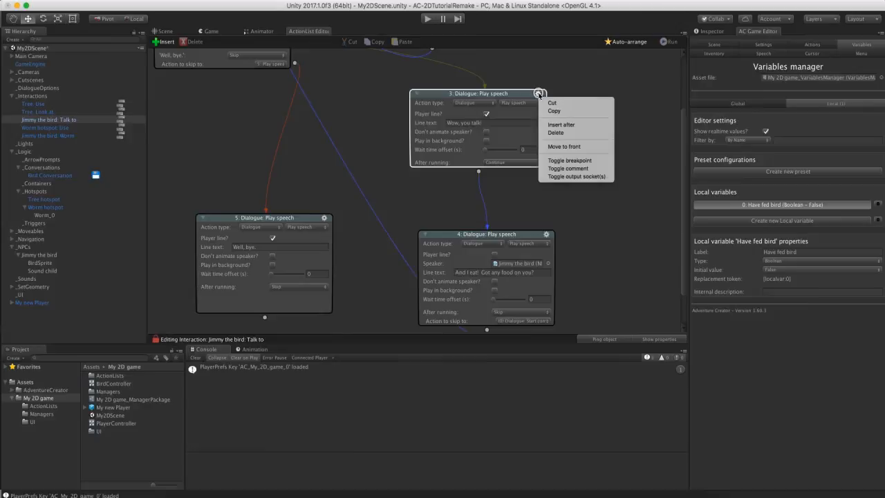
left_click(561, 125)
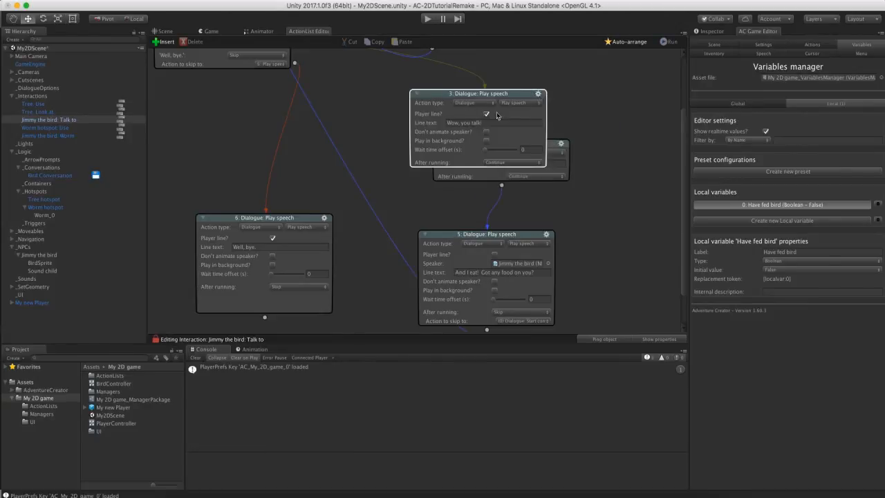
left_click_drag(550, 153, 547, 181)
left_click_drag(509, 93, 512, 67)
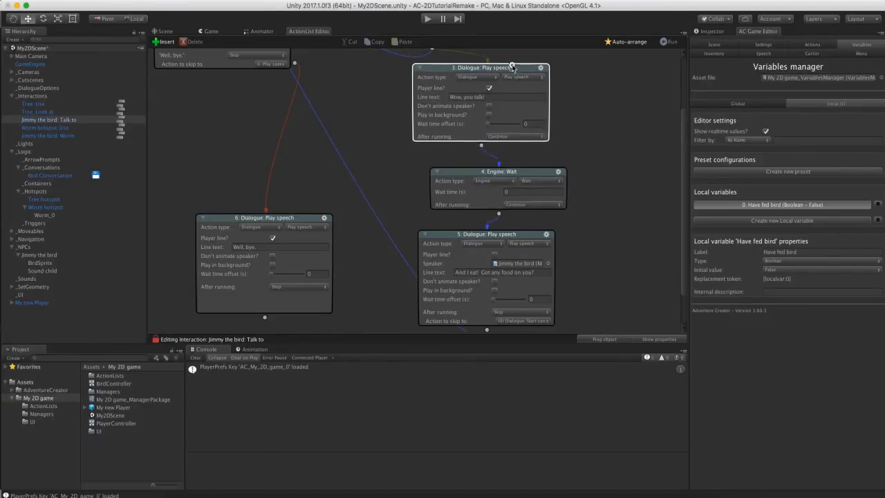
left_click_drag(502, 238, 510, 244)
Change the inserted action to Variable: Check and move the "And I eat! Got any food on you?" speech below it
left_click(505, 182)
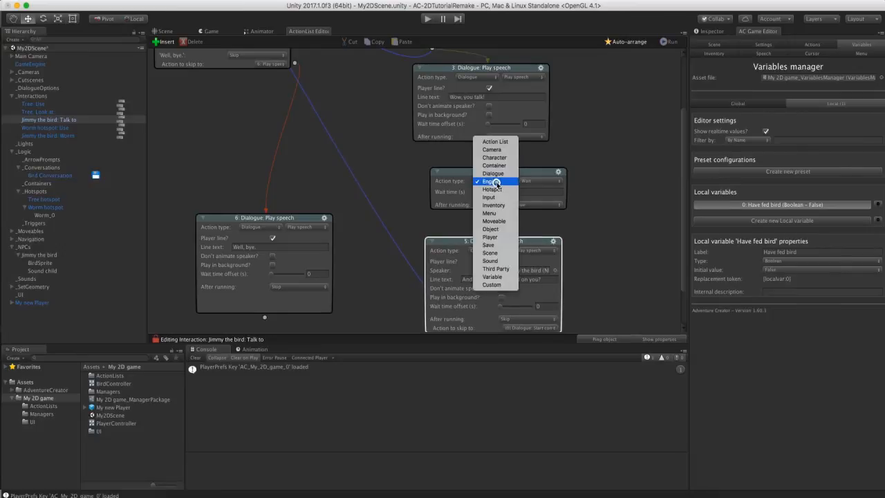
left_click(495, 277)
left_click(540, 182)
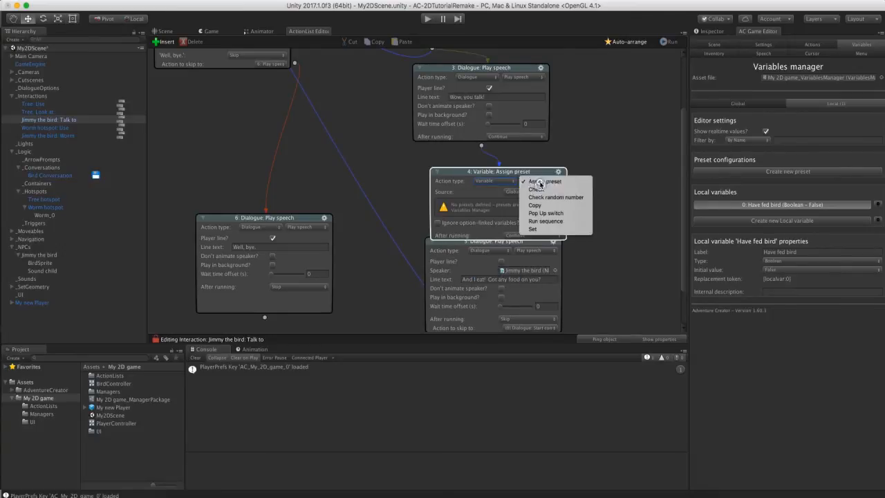
left_click(538, 189)
left_click_drag(446, 252, 452, 273)
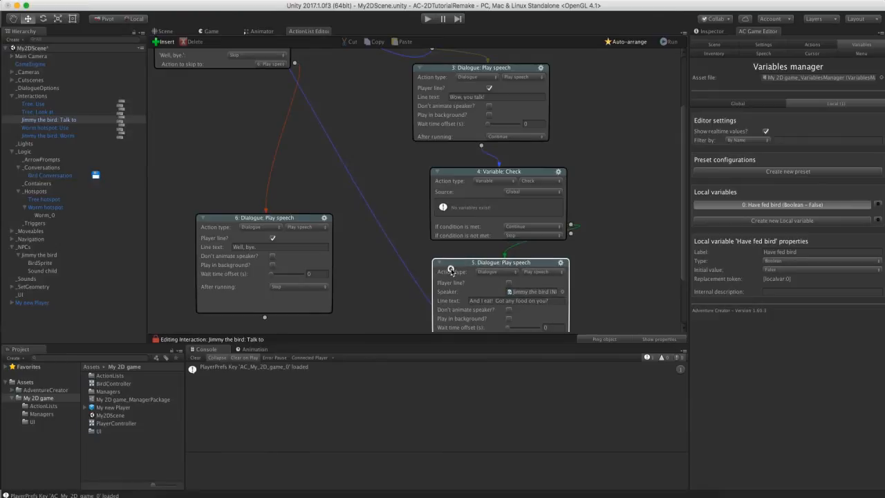
Set the Variable: Check source to Local so it checks Have fed bird, and reposition the check and the speech below it
left_click(515, 198)
left_click(502, 224)
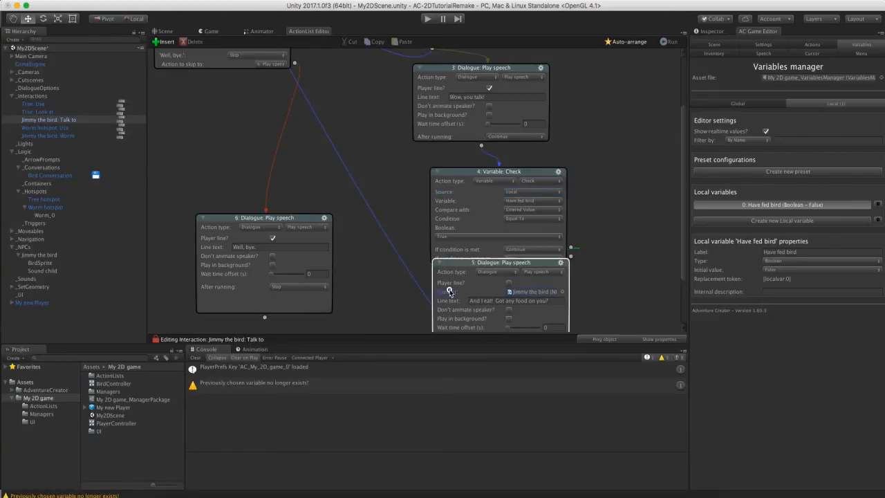
left_click_drag(448, 279, 450, 301)
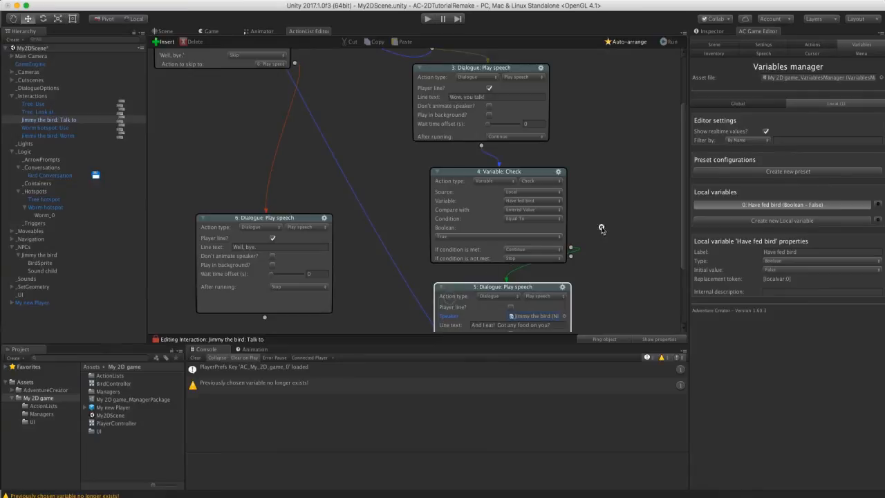
middle_click_drag(601, 231, 596, 200)
left_click_drag(502, 138, 497, 133)
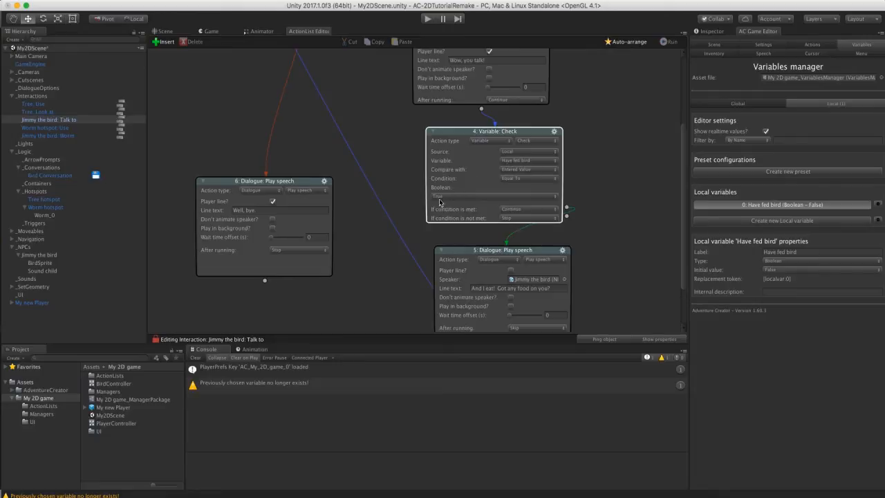
left_click_drag(453, 260, 463, 267)
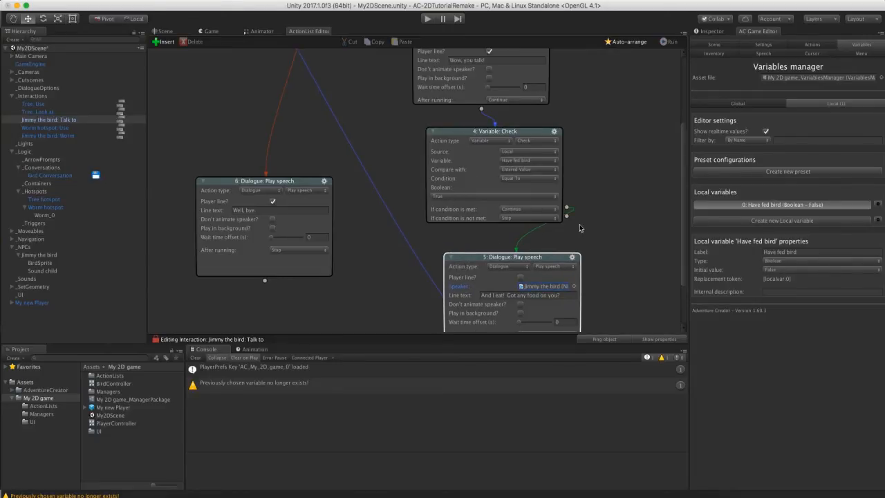
Disconnect the check's condition-met output and link its condition-not-met output to the "And I eat! Got any food on you?" speech
left_click_drag(568, 208, 582, 207)
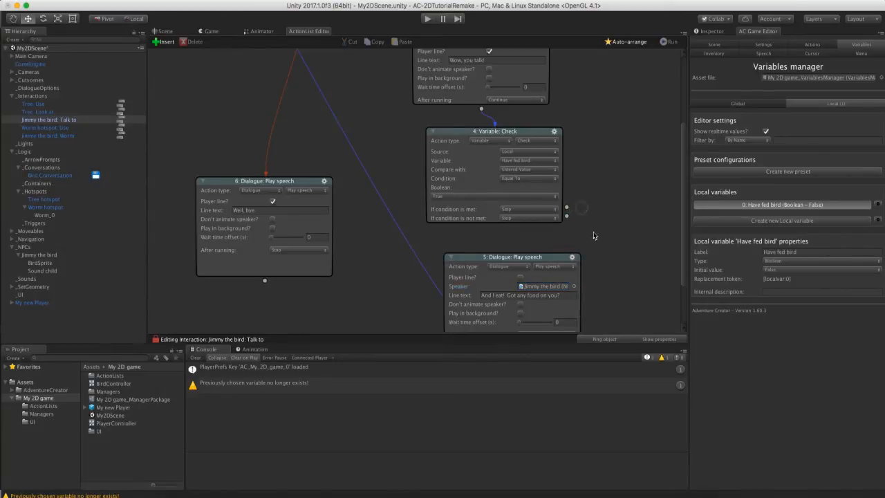
middle_click_drag(595, 229, 598, 209)
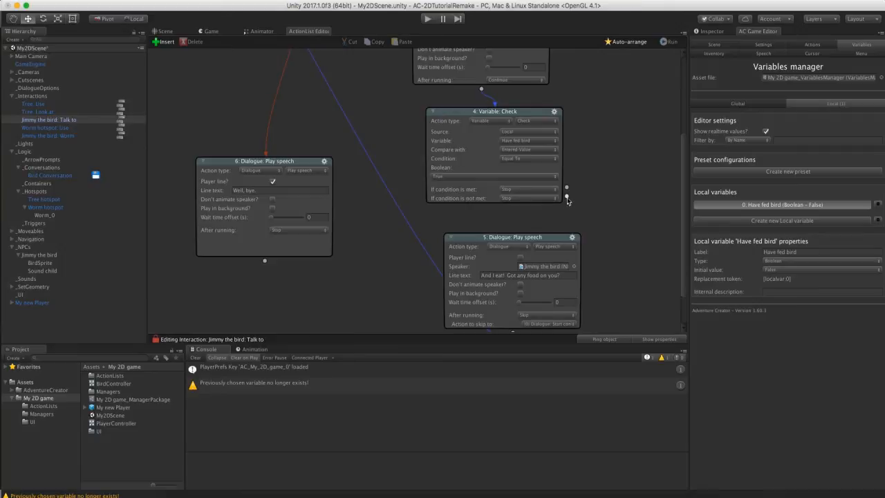
left_click_drag(567, 199, 533, 239)
left_click(594, 216)
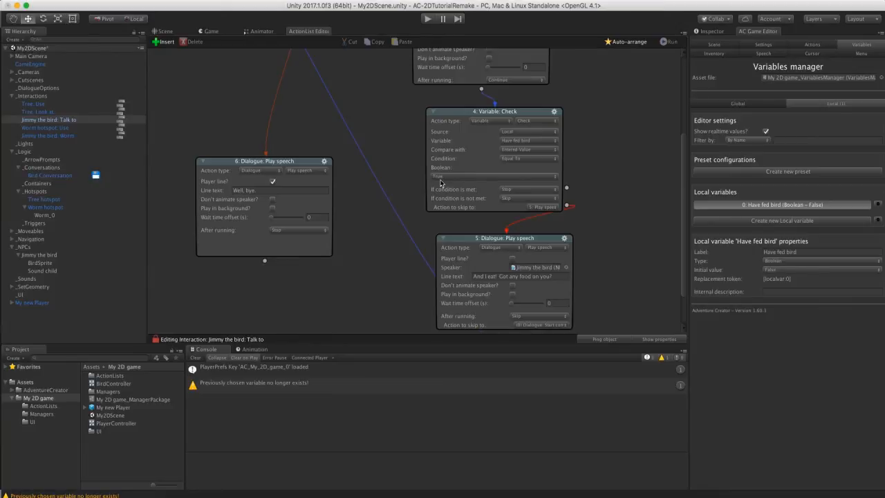
Create a new action from the check's condition-met output and change it to Dialogue: Play speech
left_click_drag(566, 188, 625, 233)
middle_click_drag(595, 190, 545, 138)
left_click(570, 140)
left_click(594, 187)
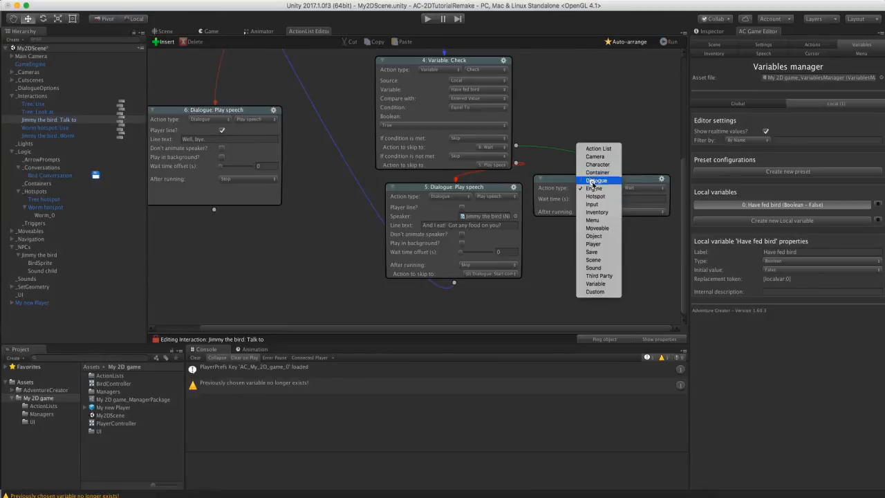
left_click(592, 181)
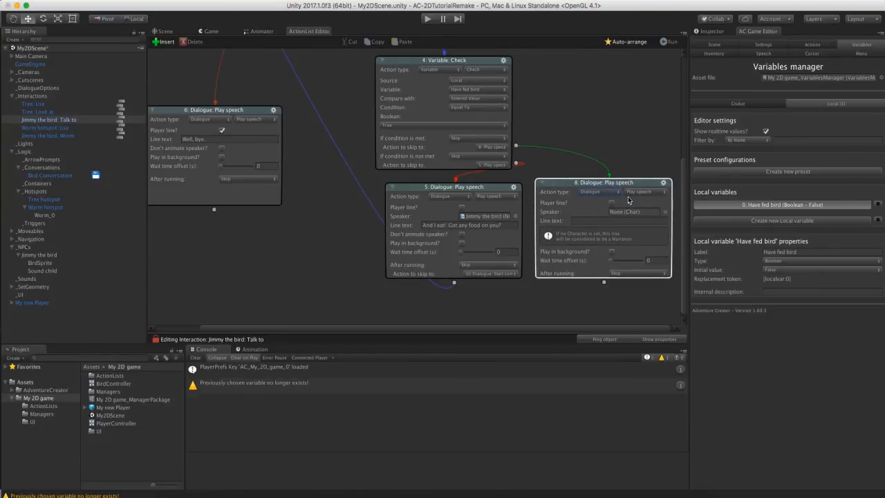
Set the new speech action's speaker to Jimmy the bird and its line text to "And I'm full, thanks!"
left_click(663, 213)
double_click(337, 158)
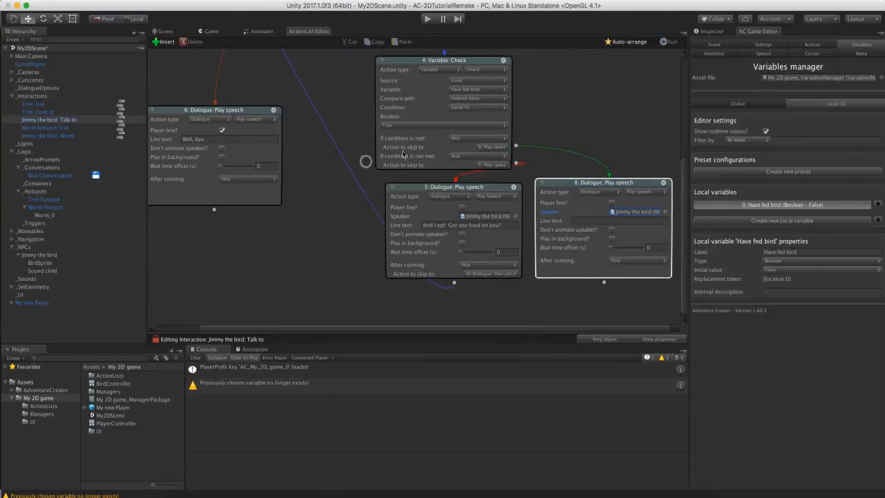
left_click(602, 220)
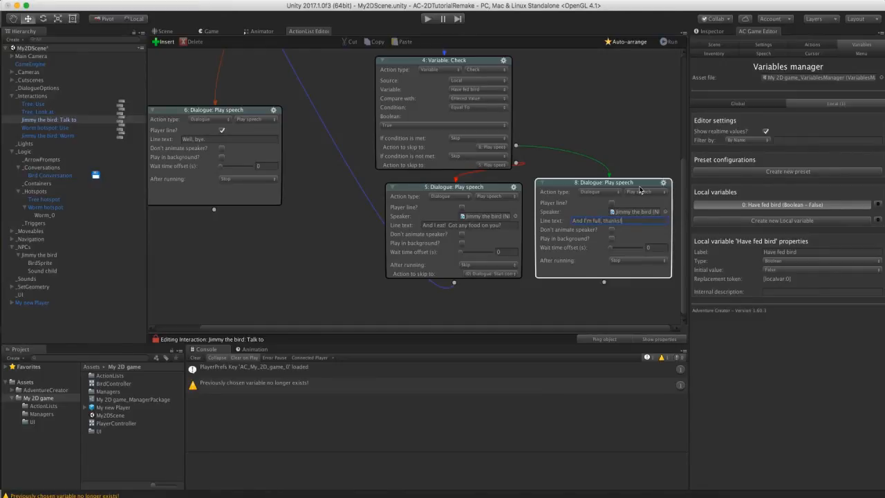
left_click(608, 142)
Set the "And I'm full, thanks!" speech to skip to (0) Dialogue: Start conversation after running
scroll(173, 83, "up", 5)
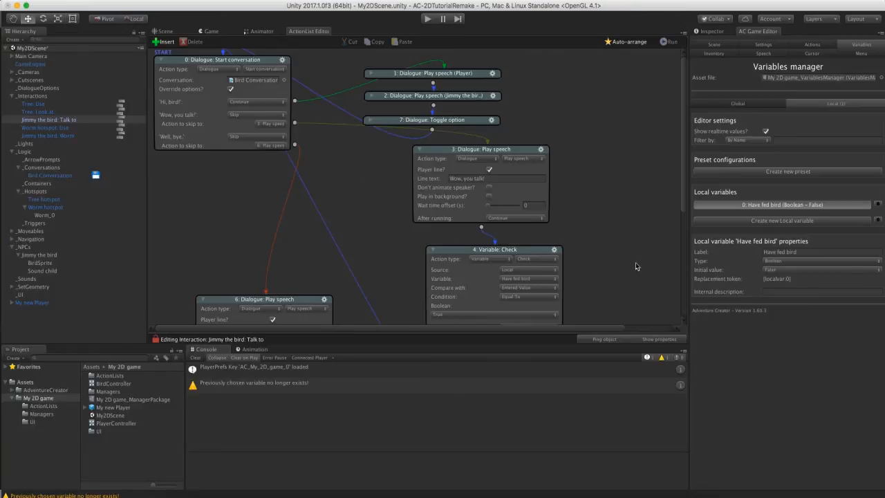
scroll(521, 147, "down", 3)
scroll(521, 147, "down", 3)
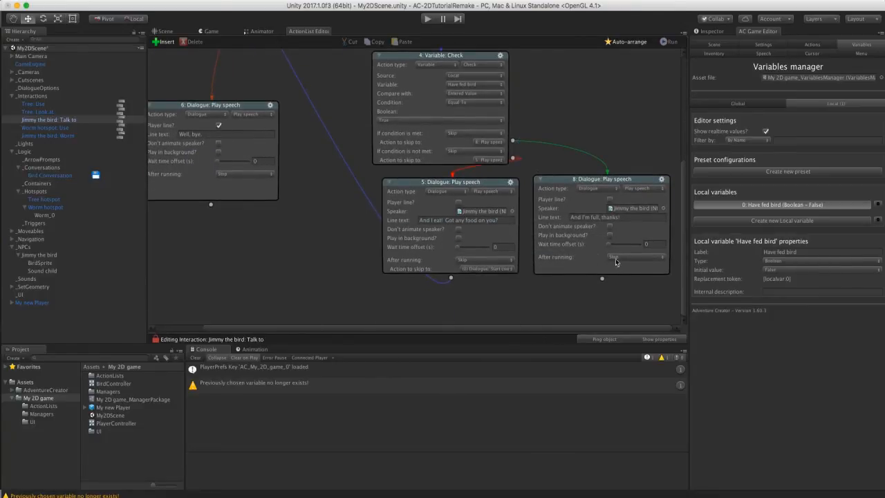
left_click(617, 257)
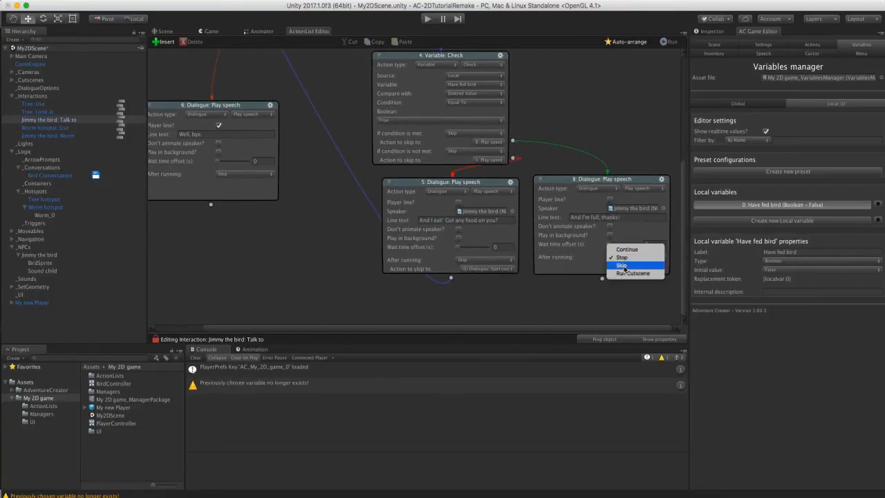
left_click(622, 266)
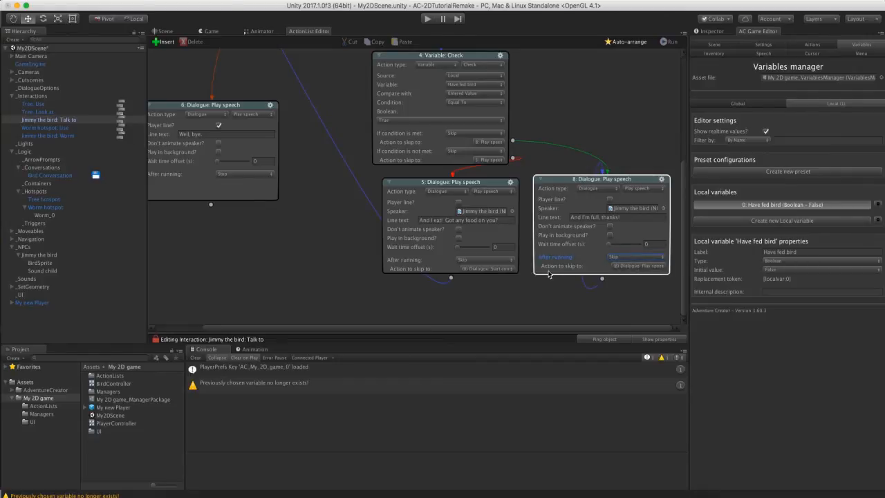
left_click(633, 266)
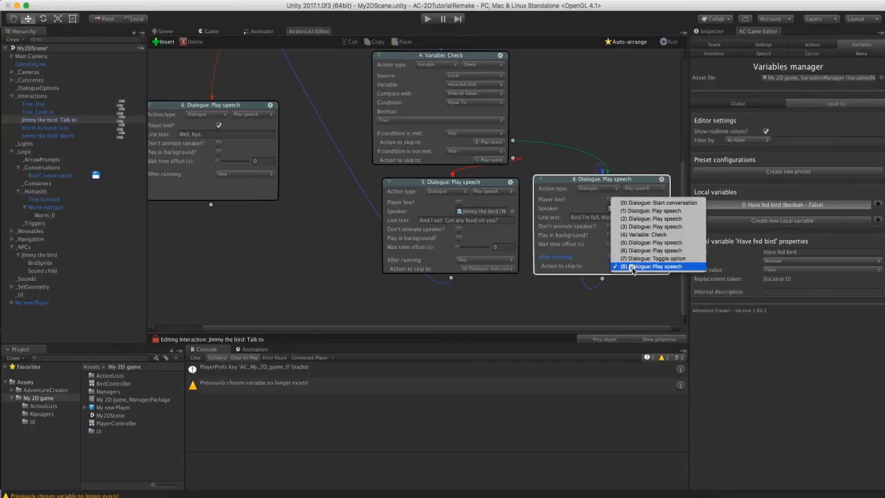
left_click(627, 203)
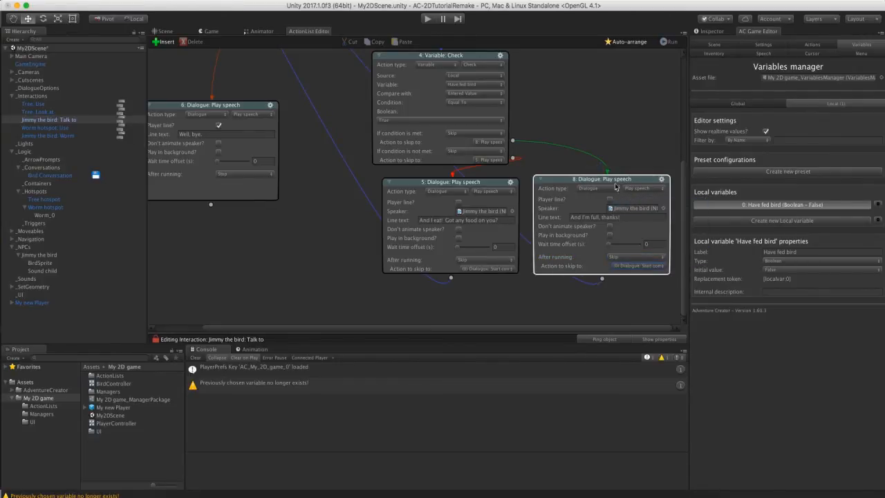
left_click(594, 128)
Play-test the game by picking up the worm, feeding it to Jimmy the bird and talking through his conversation options
left_click(428, 20)
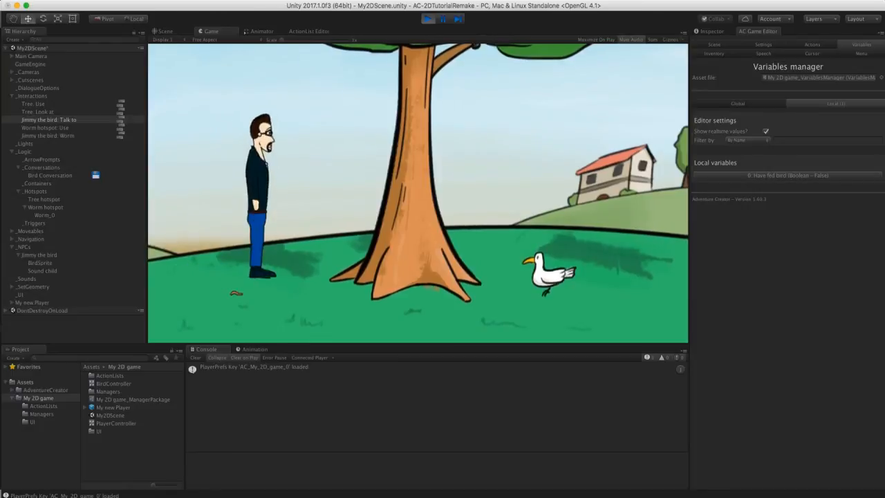
left_click(240, 296)
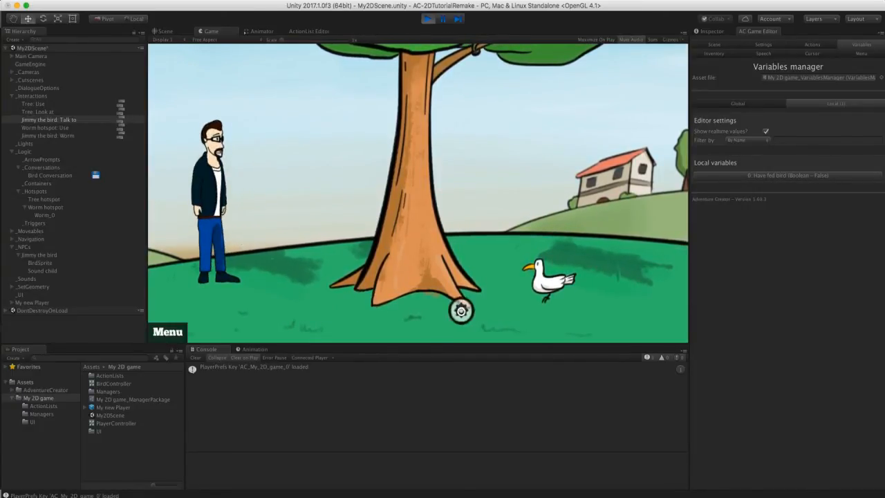
left_click(184, 64)
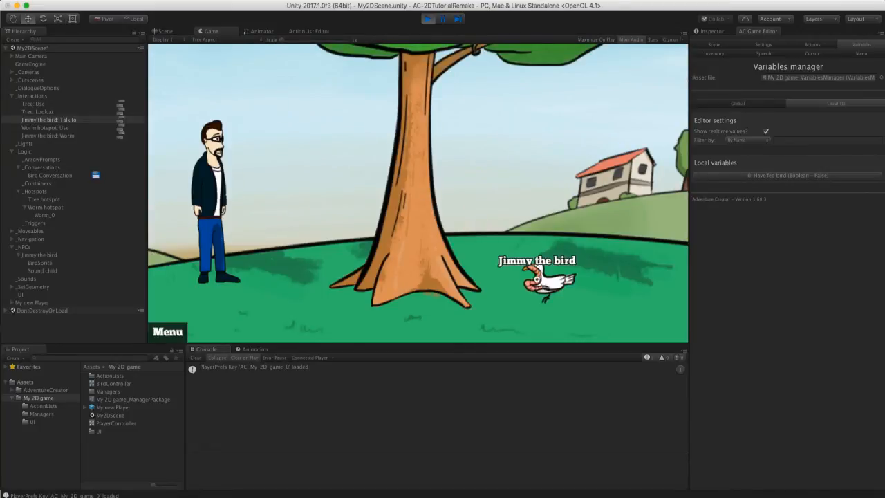
left_click(537, 278)
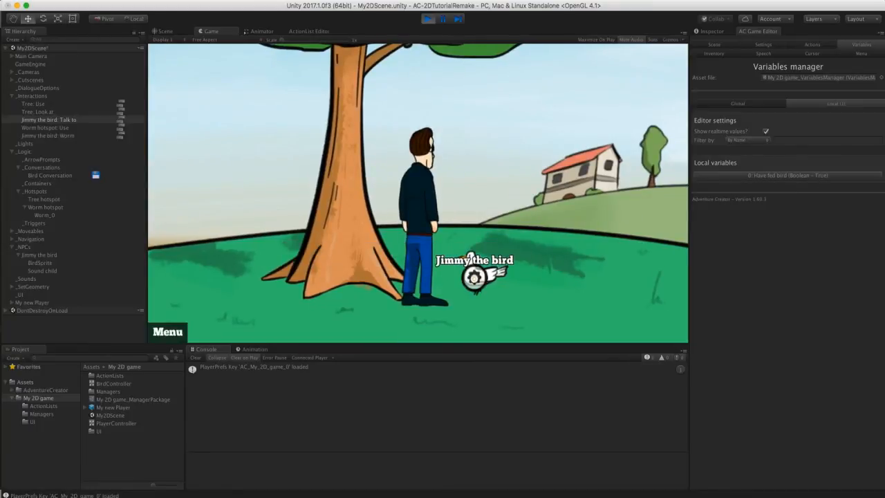
left_click(474, 278)
left_click(257, 243)
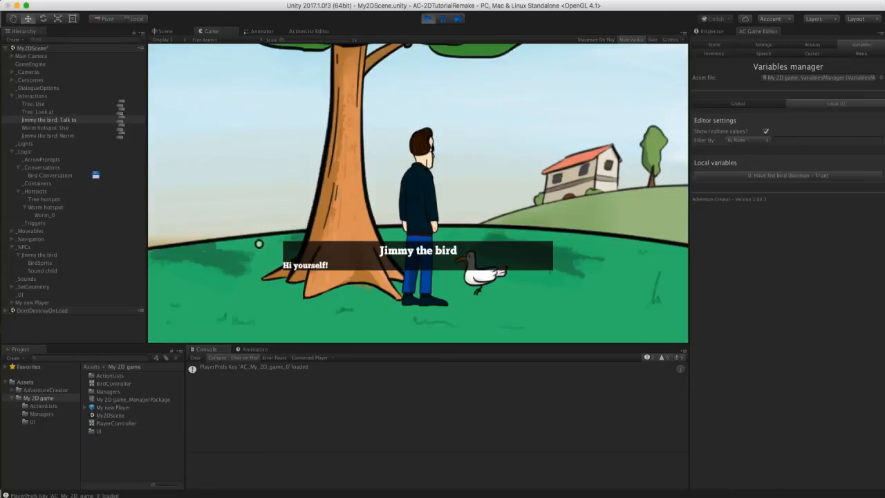
left_click(253, 246)
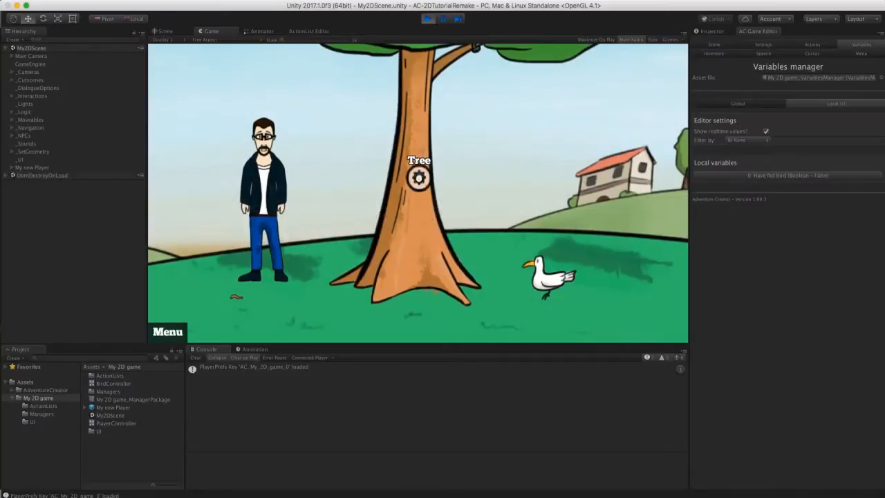
Test the tree's use and look-at interactions in the running game and stop playing
left_click(417, 174)
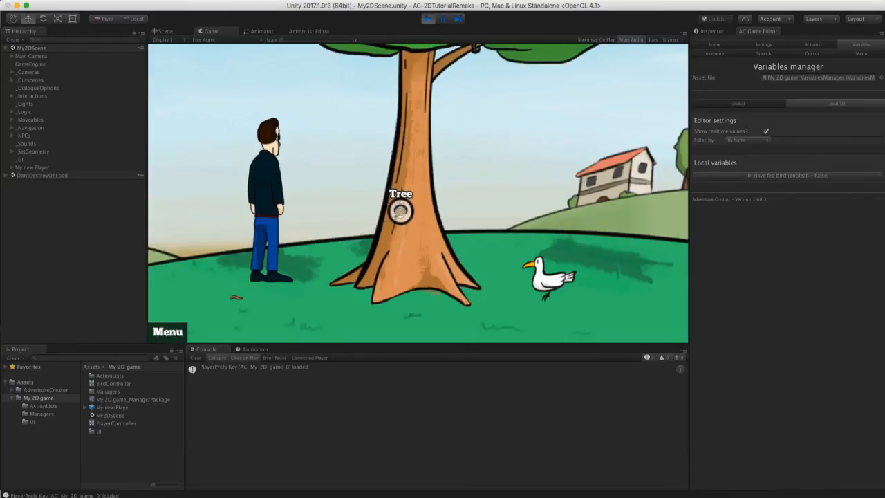
right_click(403, 209)
right_click(403, 209)
left_click(403, 209)
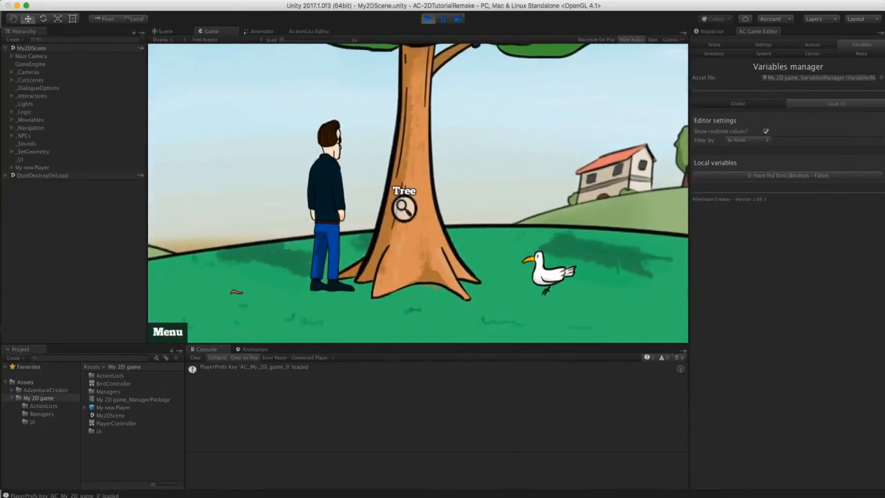
left_click(428, 19)
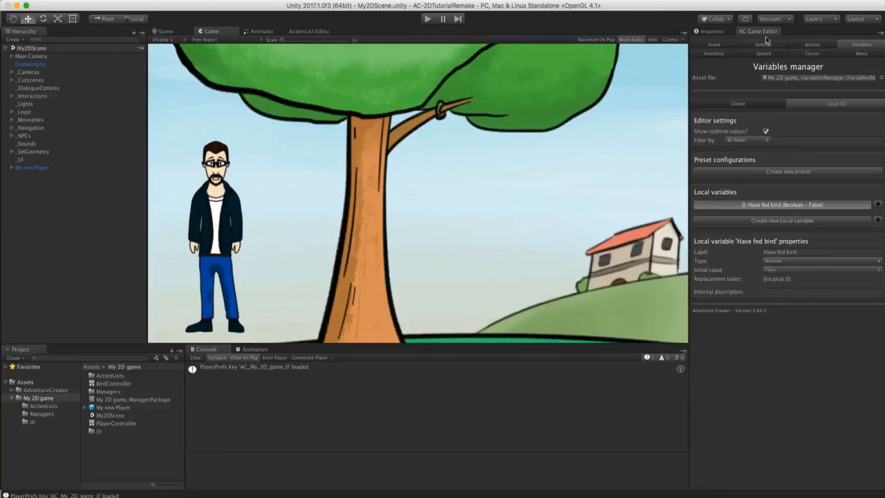
Open the Subtitles menu in the Menu manager and examine its properties and available Source options
left_click(861, 53)
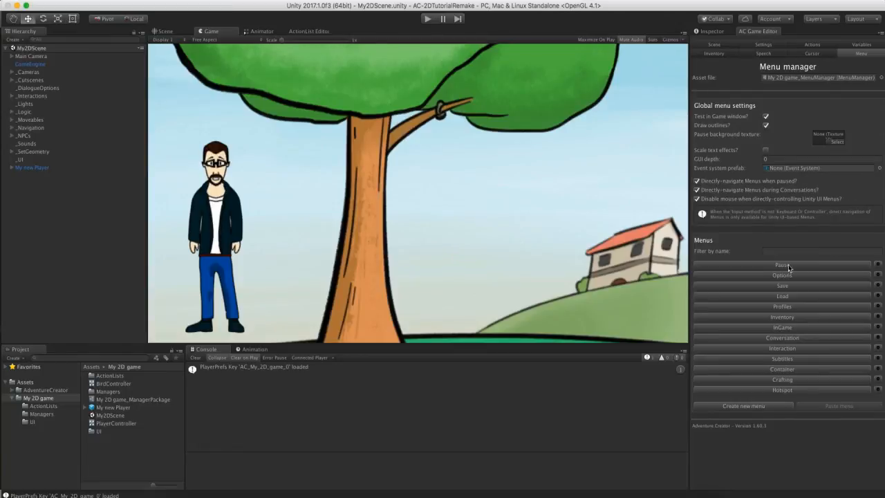
left_click(798, 360)
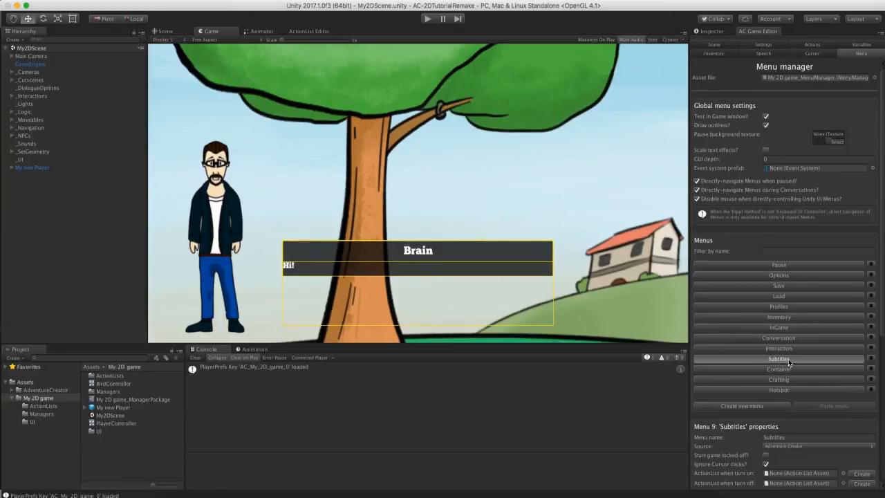
left_click_drag(882, 290, 882, 410)
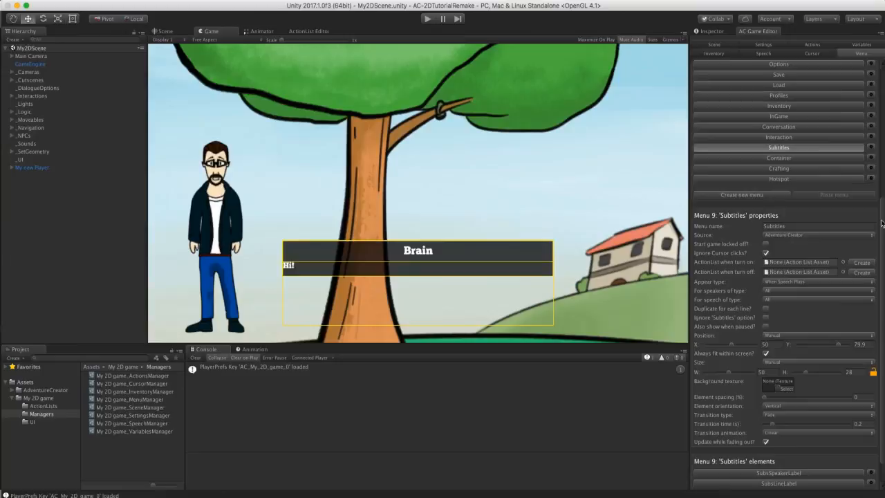
left_click_drag(883, 220, 883, 230)
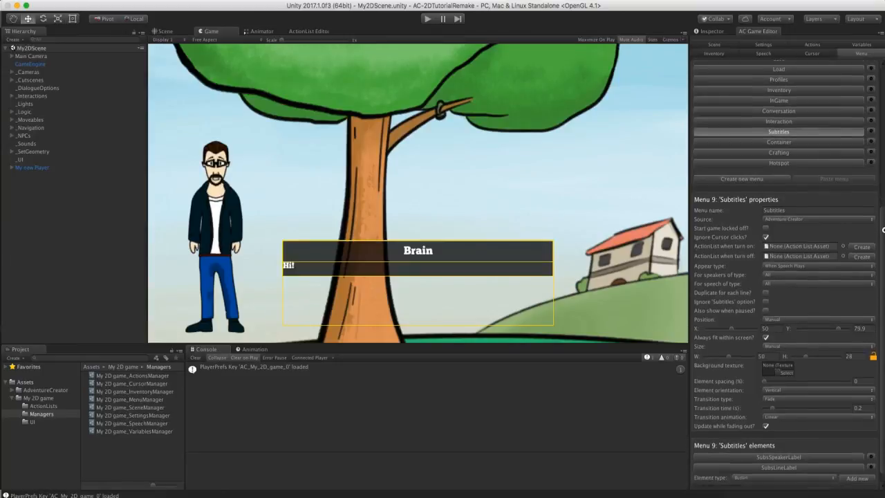
left_click_drag(883, 301, 883, 317)
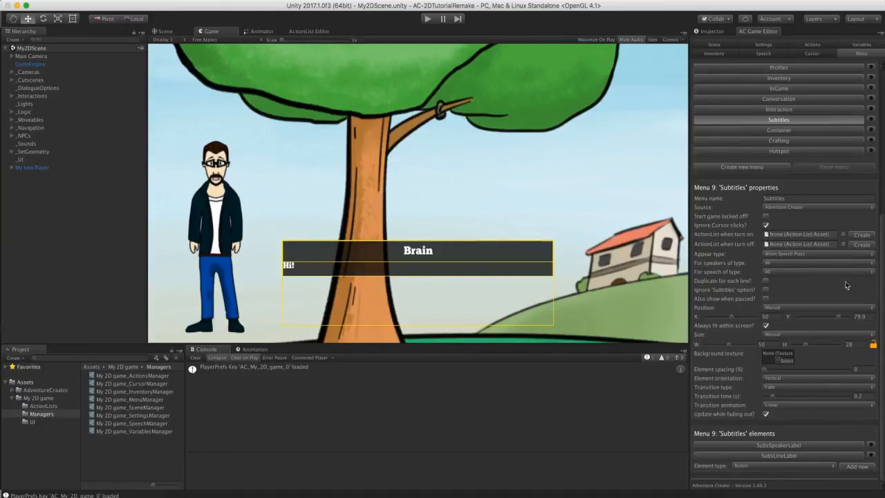
left_click(809, 207)
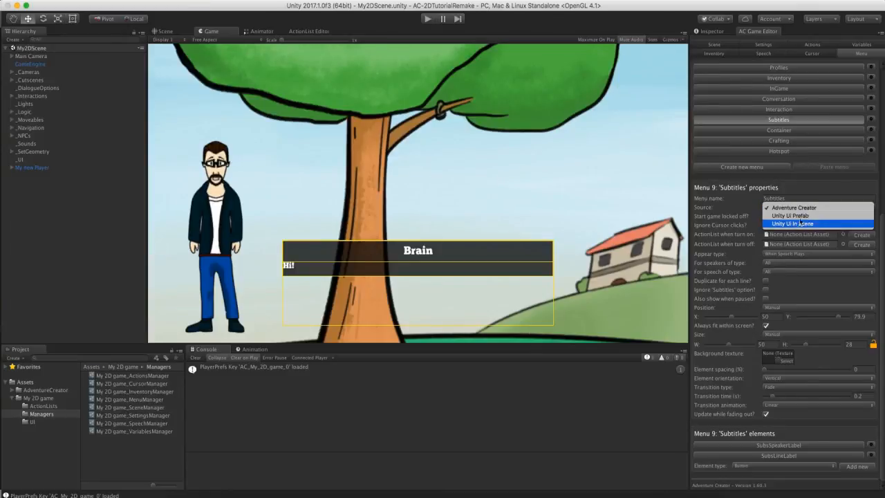
left_click(737, 201)
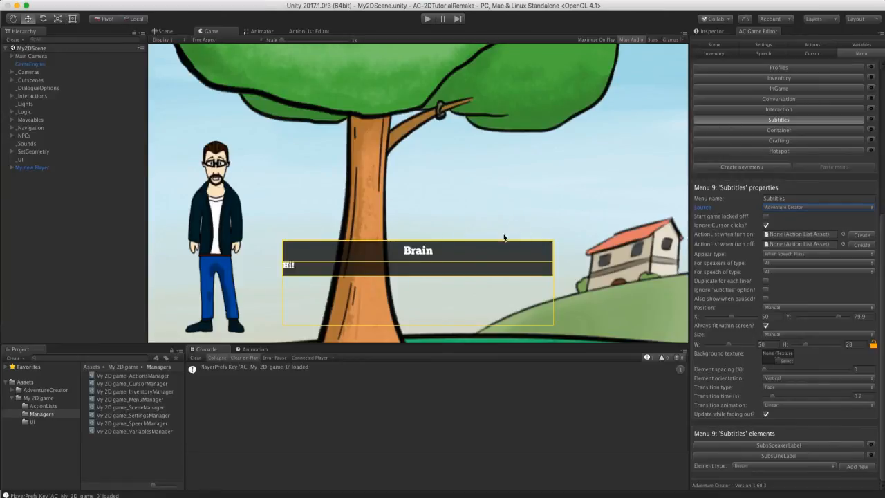
Select the SubsLineLabel and SubsSpeakerLabel elements in the Subtitles preview to inspect each one
left_click(450, 257)
left_click(444, 268)
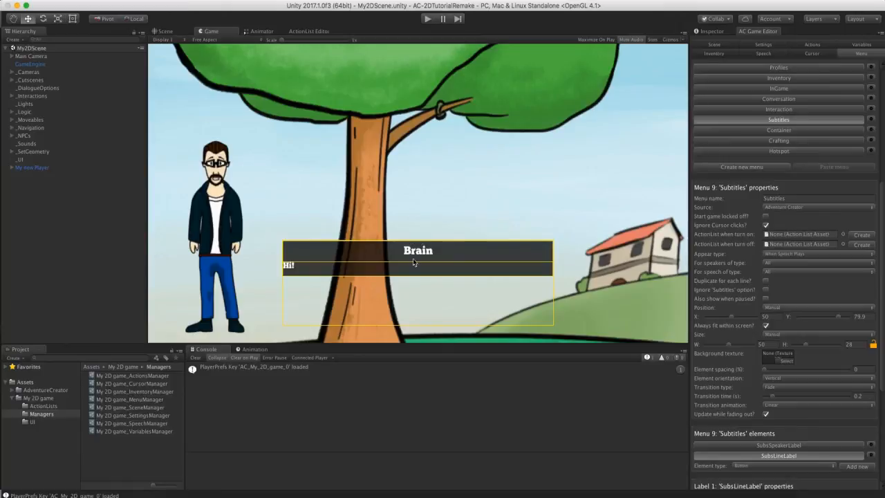
left_click(413, 259)
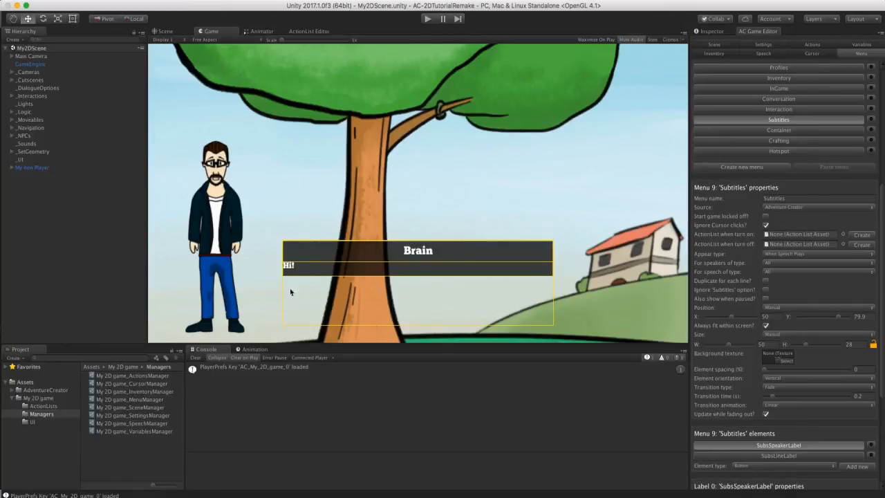
left_click(387, 277)
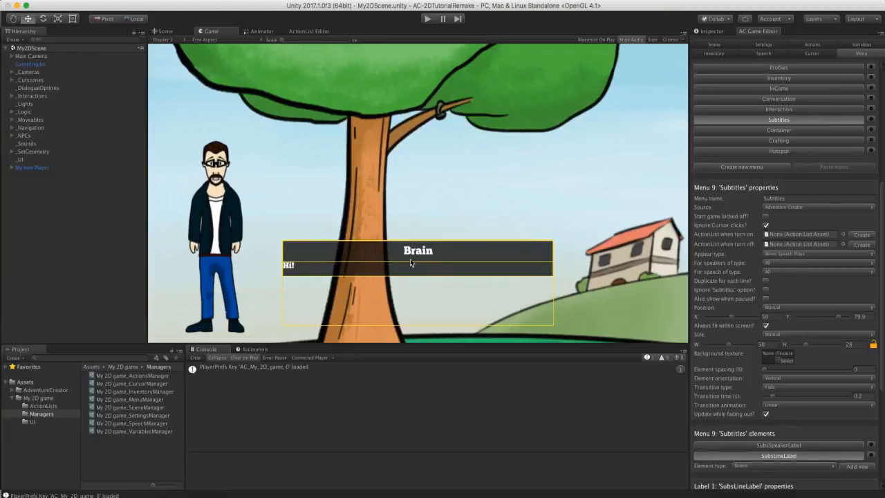
Delete the SubsSpeakerLabel element from the Subtitles menu
scroll(802, 377, "down", 3)
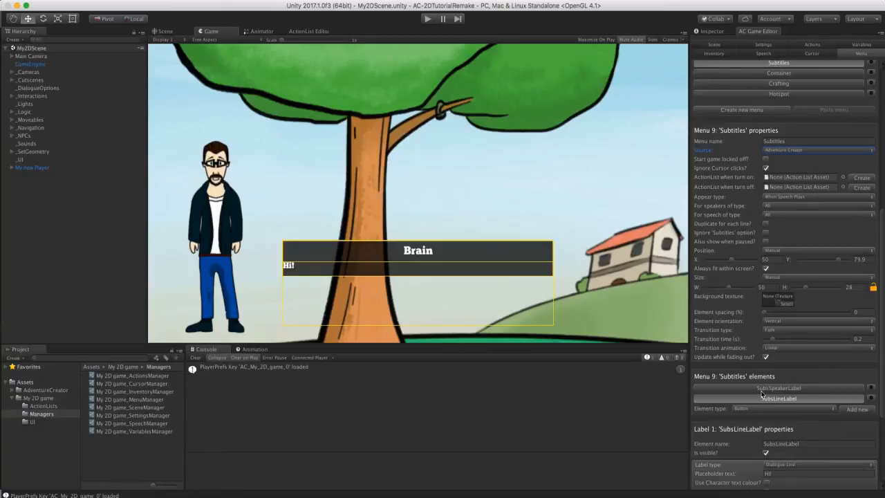
left_click(778, 388)
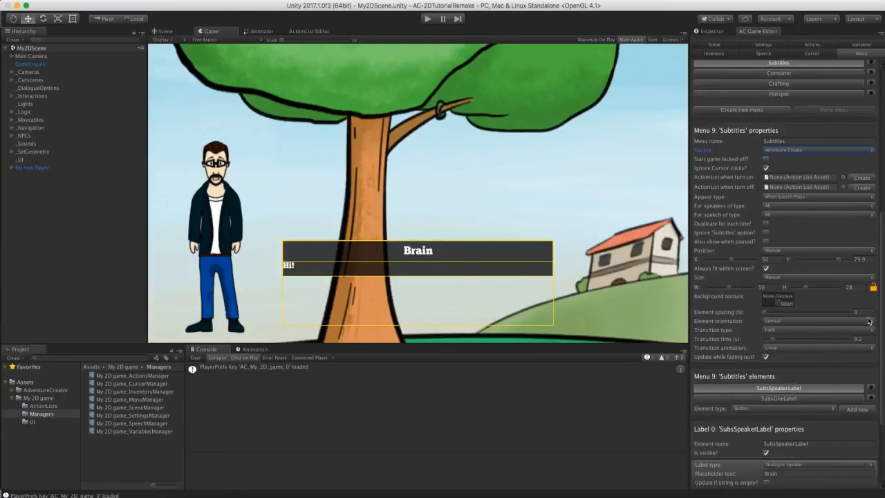
left_click(871, 389)
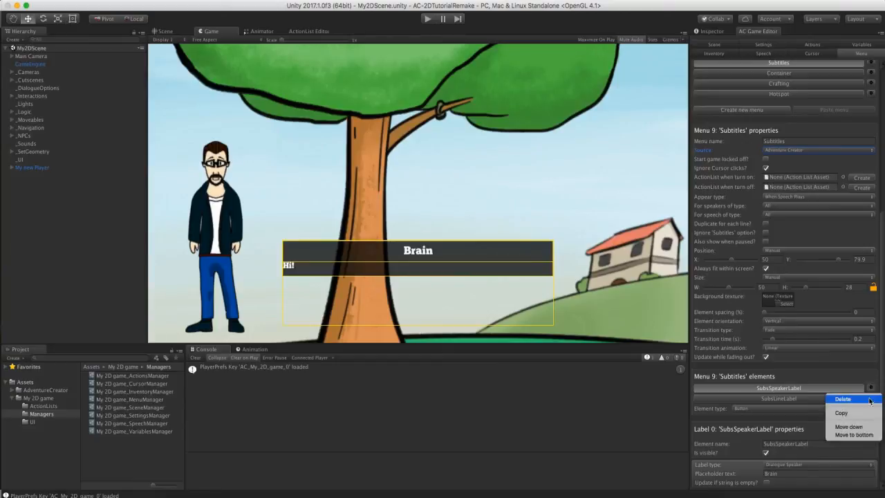
left_click(870, 400)
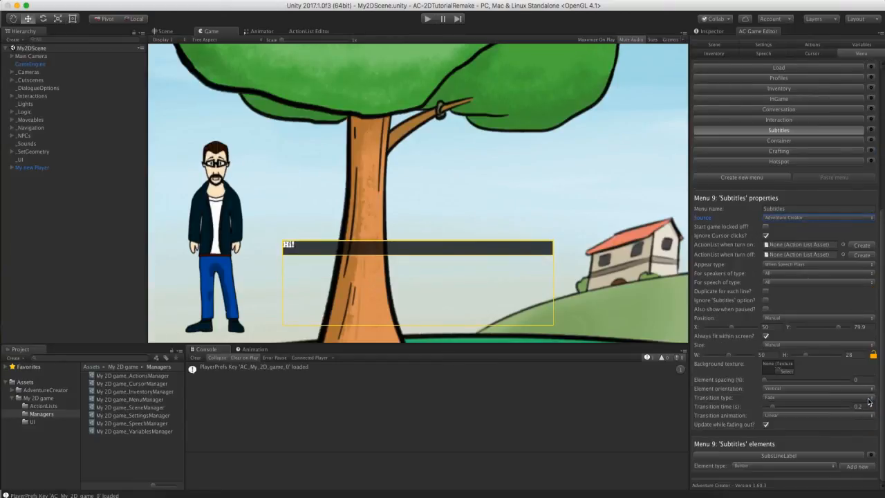
Select the SubsLineLabel element and examine its properties and Label type options
left_click(780, 457)
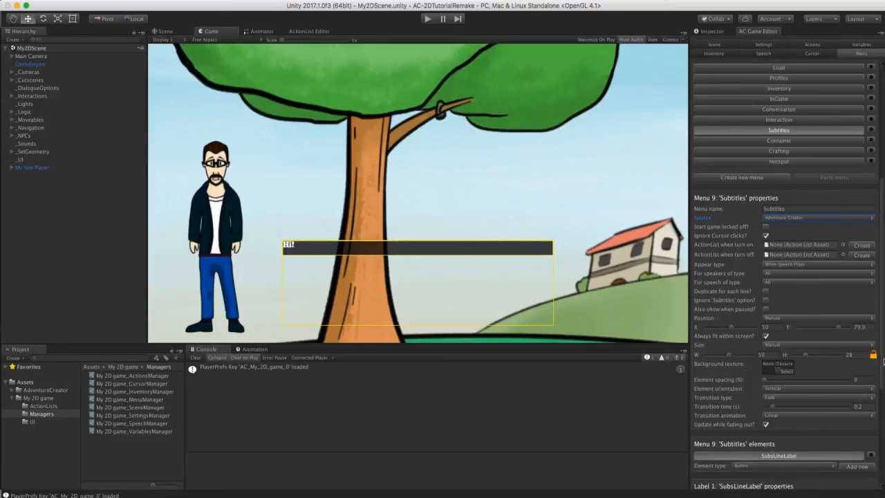
scroll(882, 359, "down", 8)
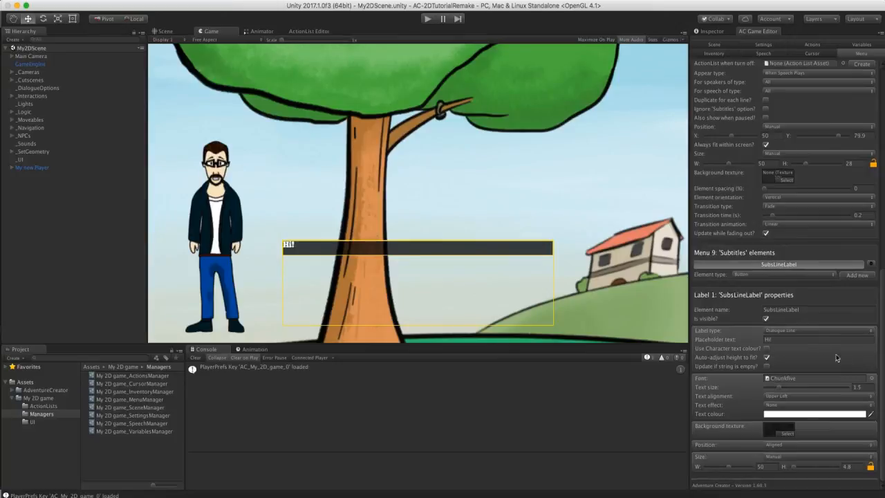
left_click(802, 331)
left_click(752, 332)
Examine the Appear type options in the Subtitles menu's properties, keeping When Speech Plays
scroll(788, 277, "up", 5)
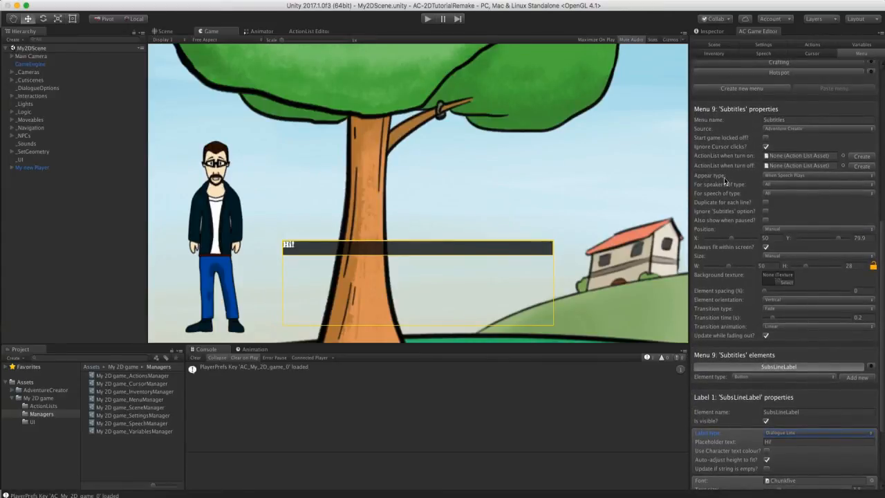
left_click(802, 180)
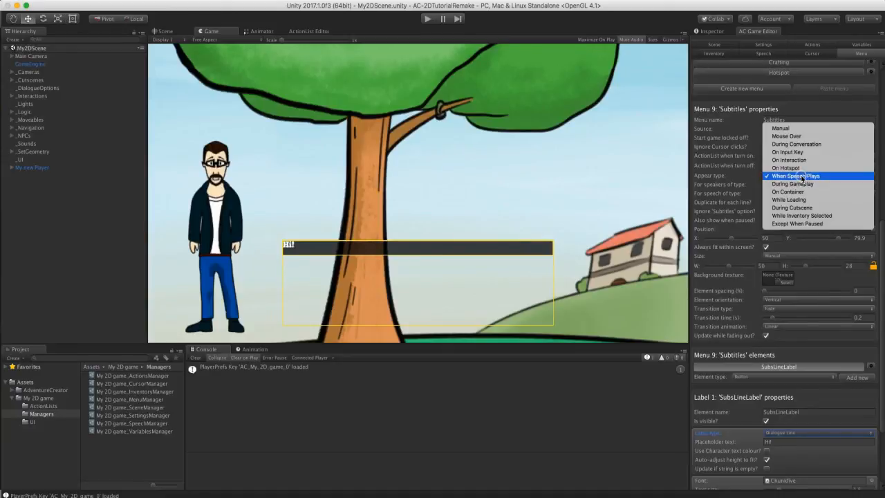
left_click(745, 179)
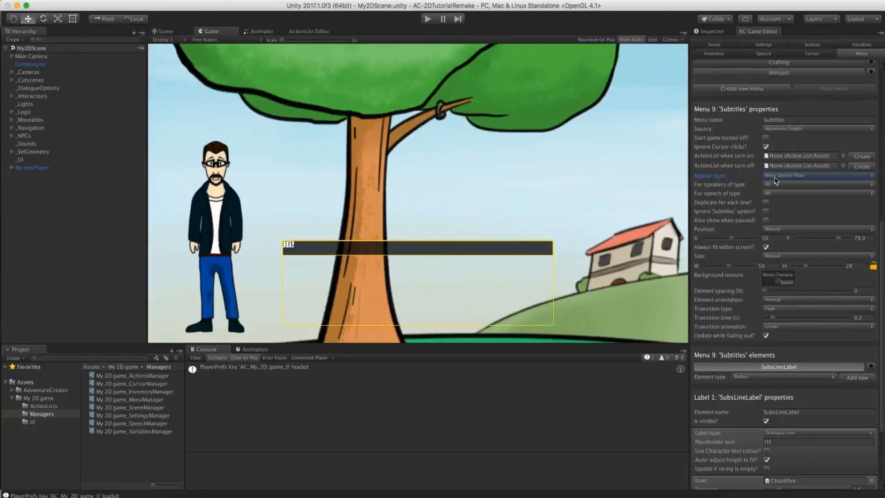
scroll(780, 288, "up", 2)
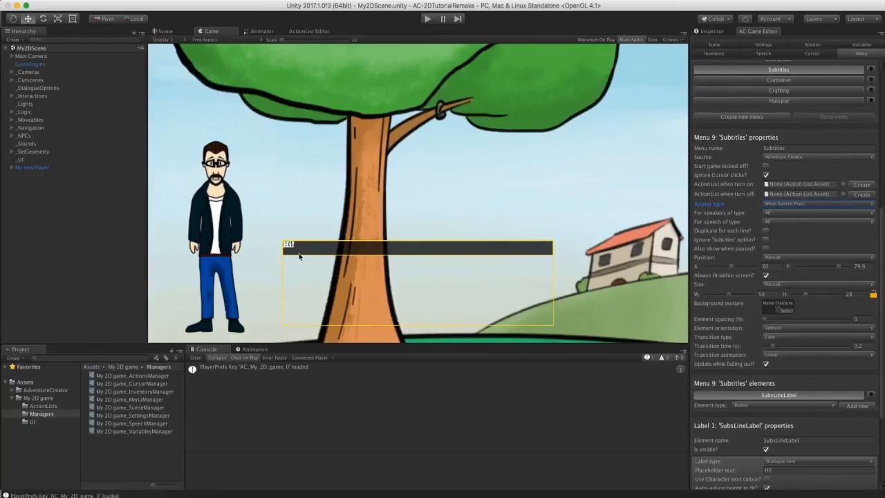
Set the Subtitles menu's size to Automatic and its position to Above Speaking Character, with a Y value of 39.5
left_click(776, 286)
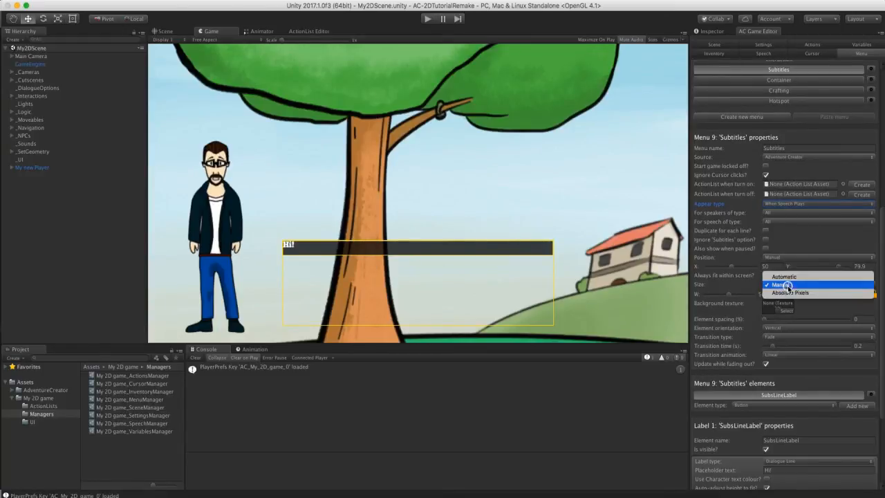
left_click(784, 277)
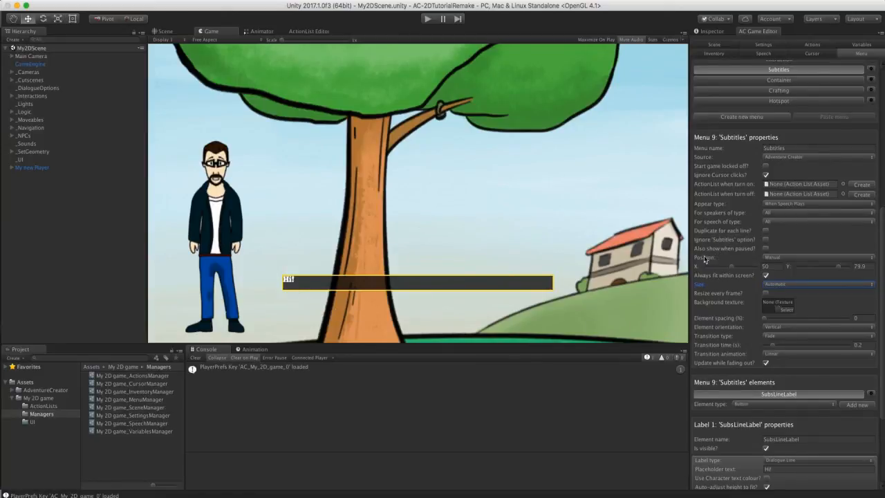
left_click(771, 257)
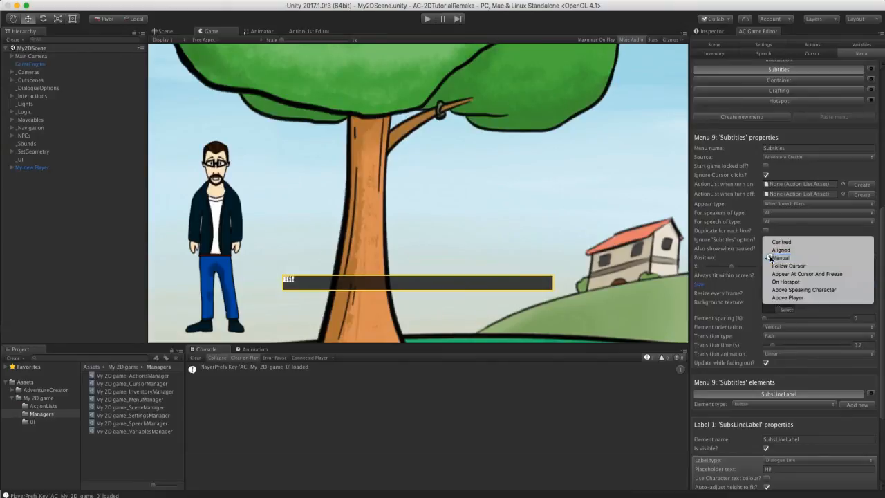
left_click(780, 290)
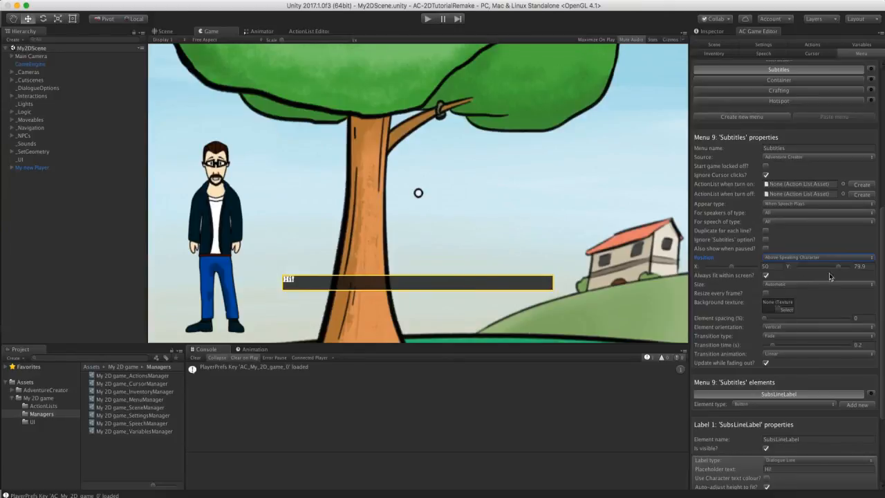
left_click_drag(838, 267, 818, 270)
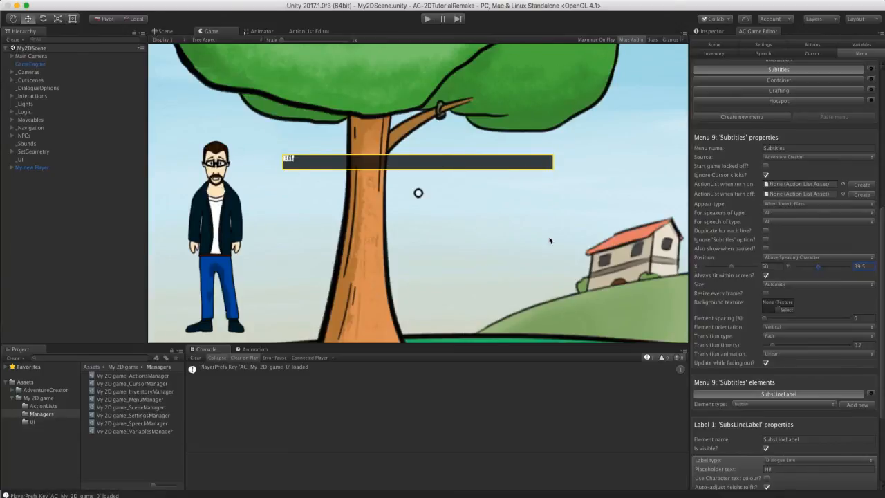
Remove the grey background texture from the SubsLineLabel element by setting it to None
scroll(790, 288, "down", 5)
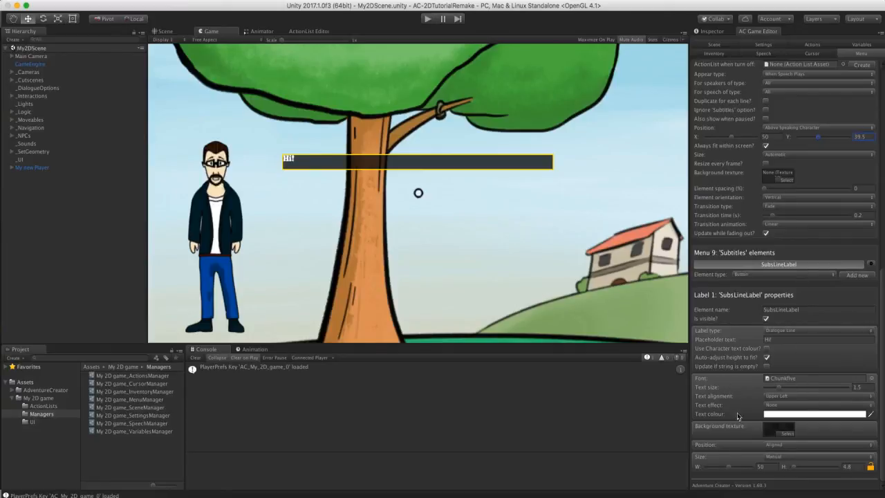
left_click(785, 432)
left_click(786, 434)
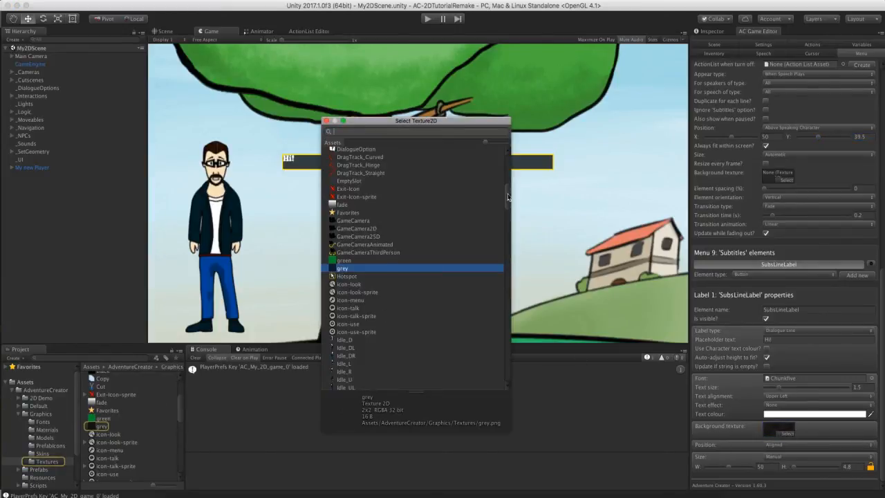
left_click_drag(508, 197, 509, 159)
left_click_drag(372, 122, 430, 123)
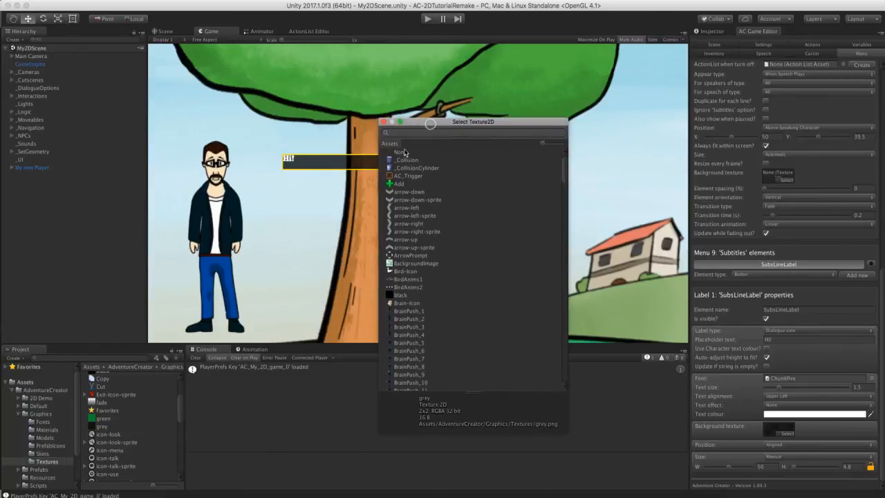
left_click(401, 151)
double_click(401, 151)
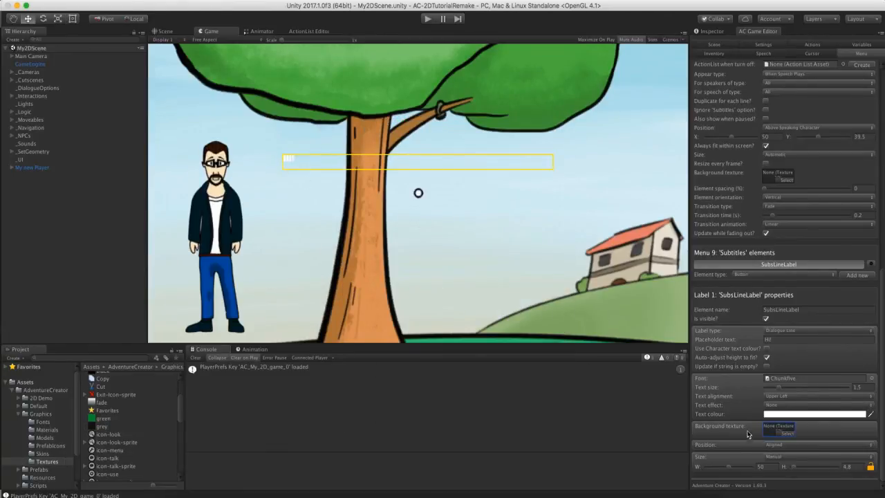
Set the SubsLineLabel text effect to Outline and its text alignment to Middle Center
left_click(773, 406)
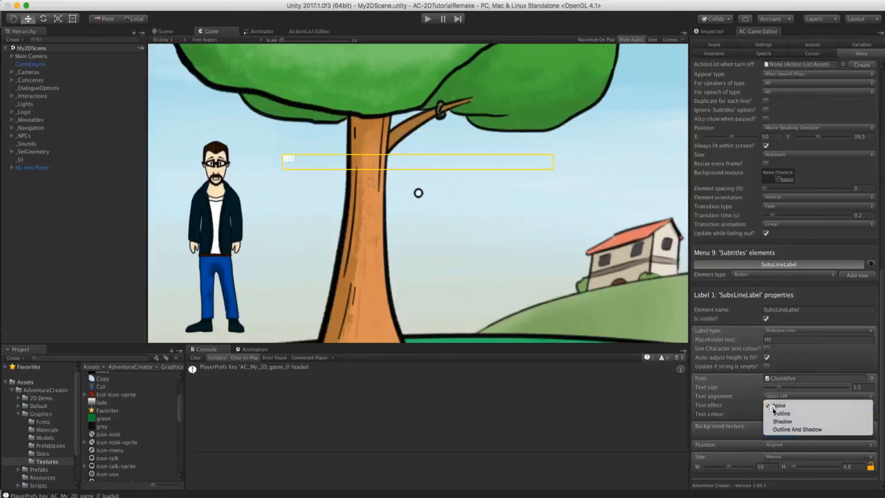
left_click(788, 414)
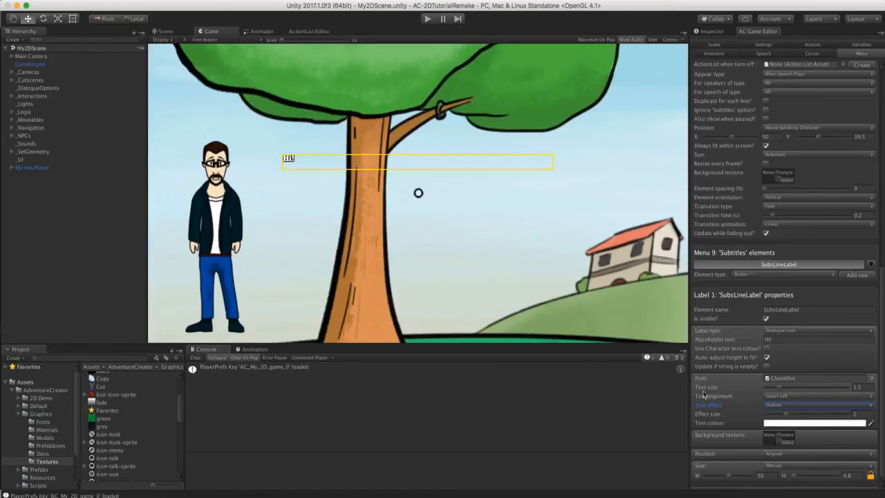
left_click(788, 399)
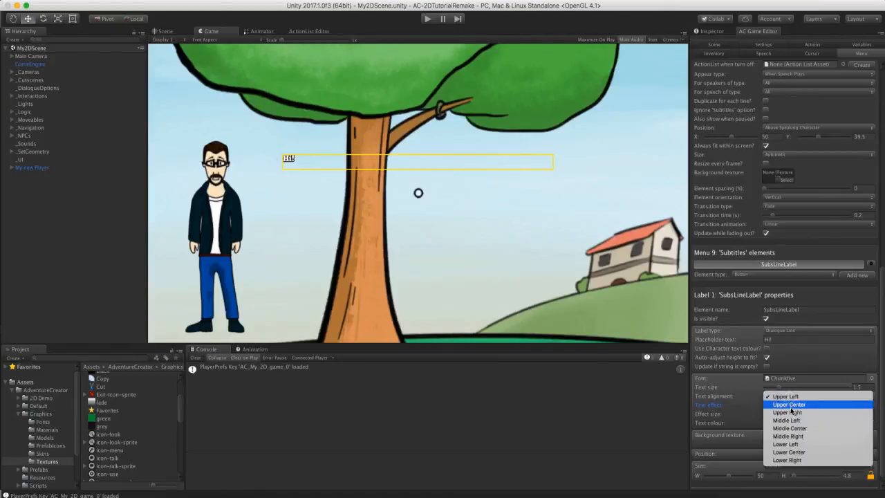
left_click(787, 433)
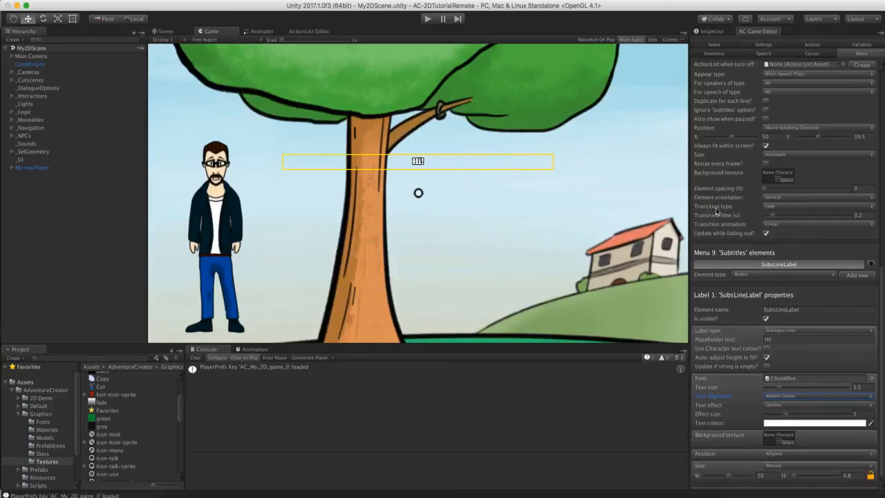
Set the Subtitles menu's transition type to None and play-test the subtitles by interacting with the tree
left_click(780, 207)
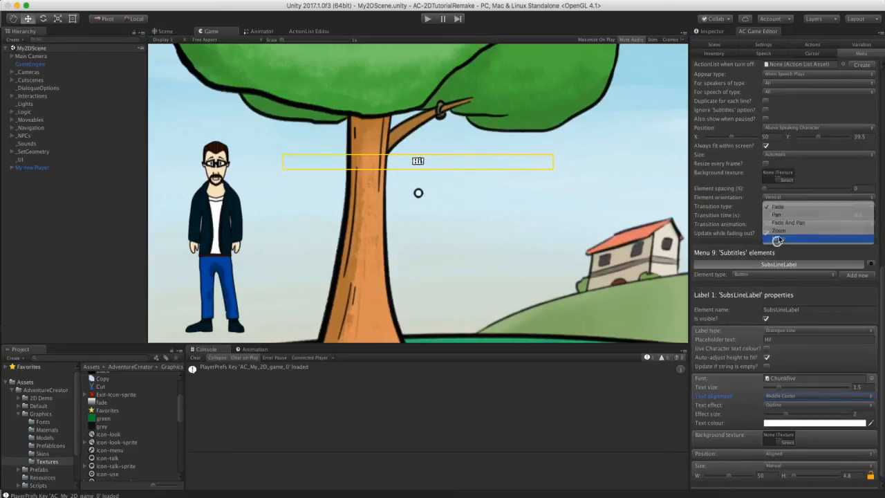
left_click(779, 240)
left_click(428, 19)
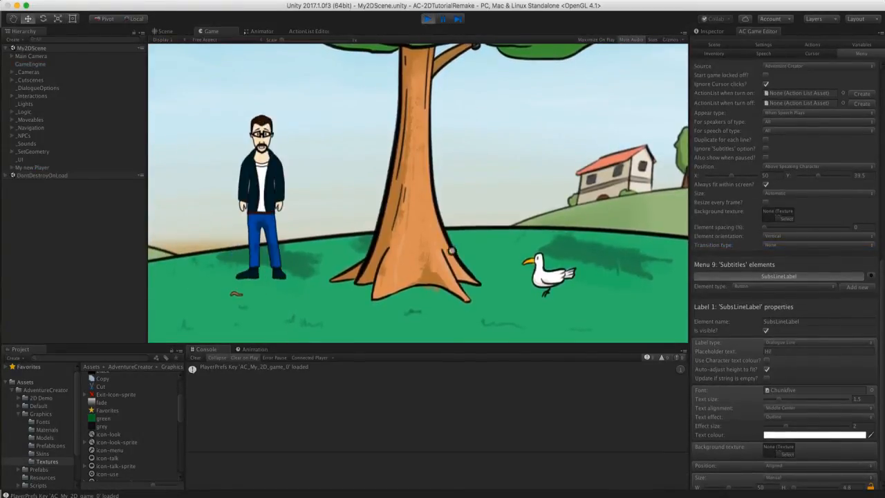
left_click(409, 212)
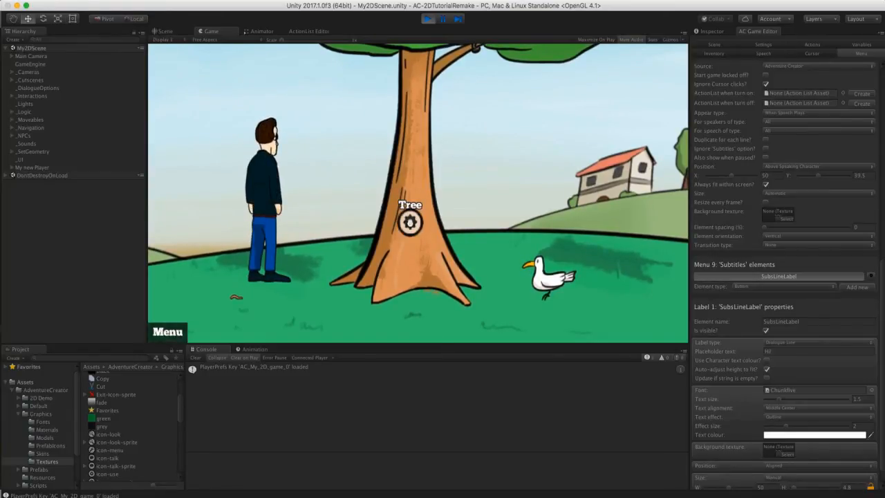
left_click(409, 221)
right_click(407, 223)
right_click(406, 226)
left_click(405, 227)
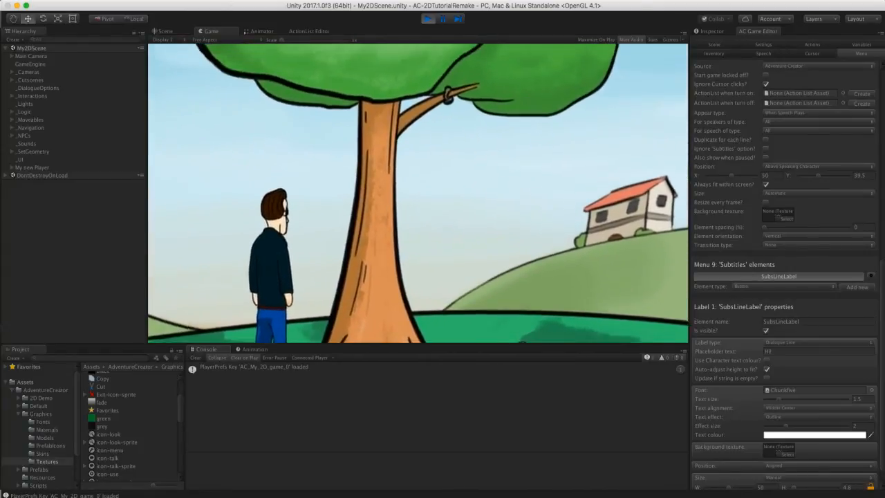
left_click(428, 18)
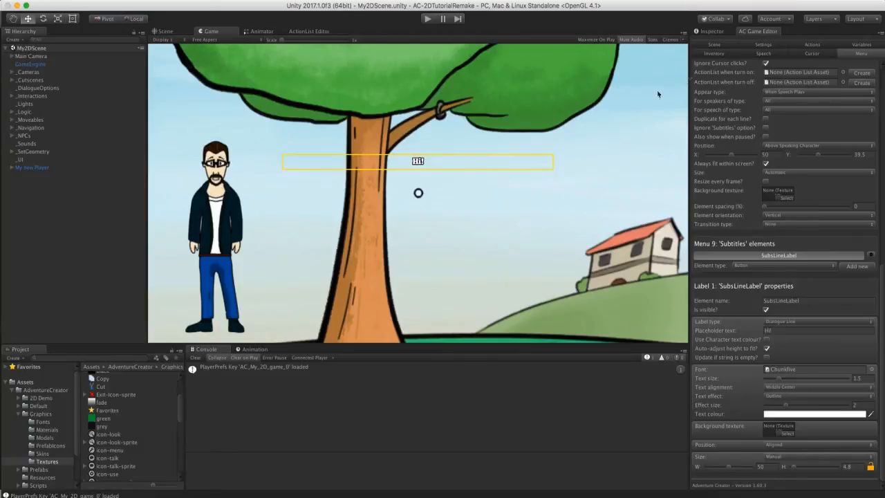
In the Speech manager, disable Scroll speech text and set the minimum display time to 2 seconds
left_click(748, 55)
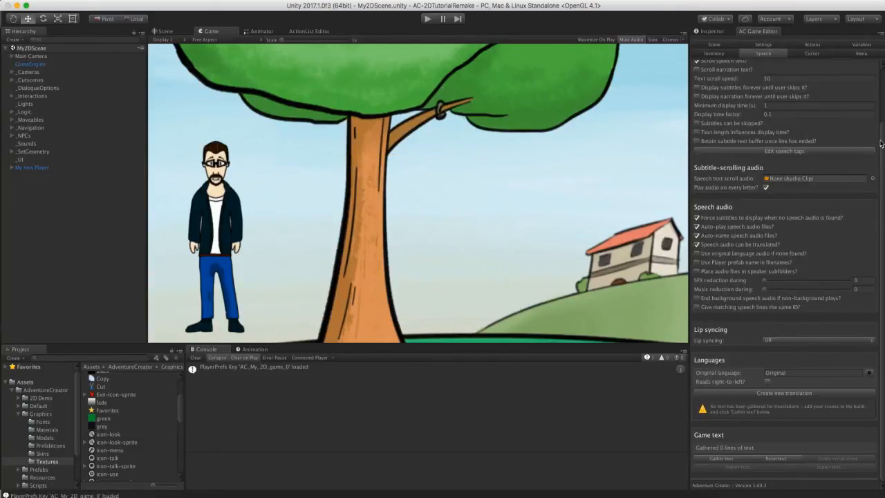
left_click_drag(881, 144, 875, 80)
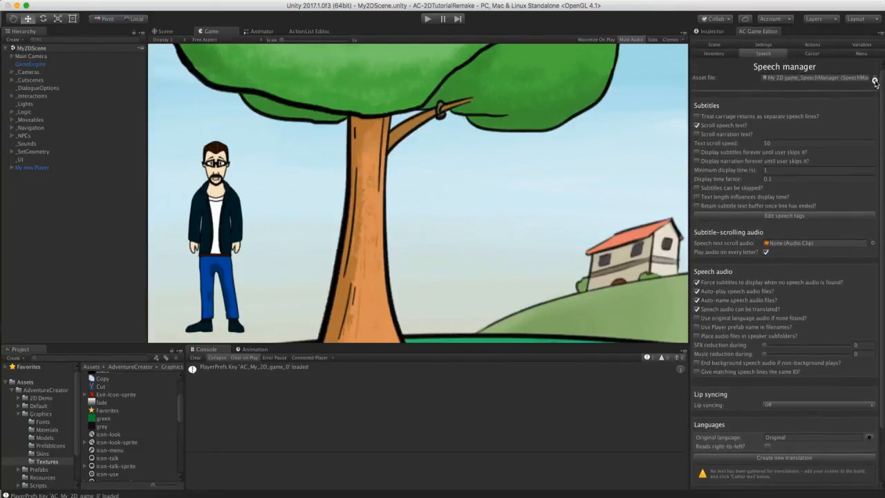
left_click(697, 125)
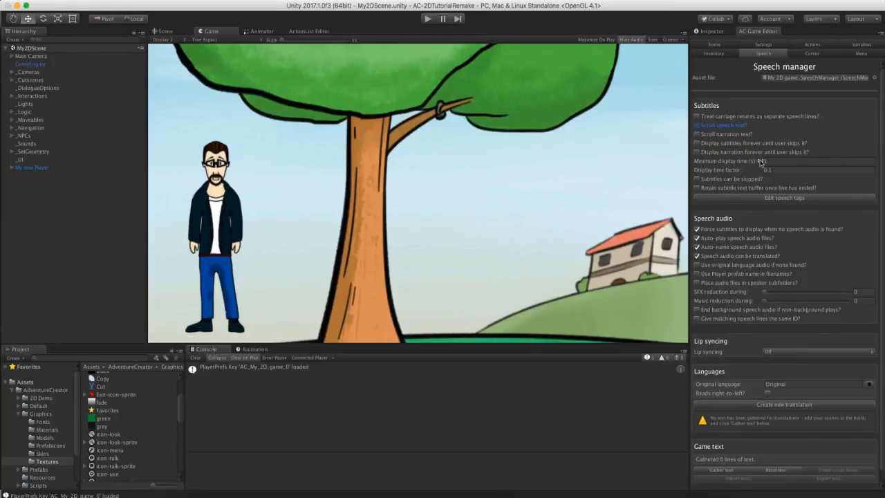
left_click(763, 161)
type("2")
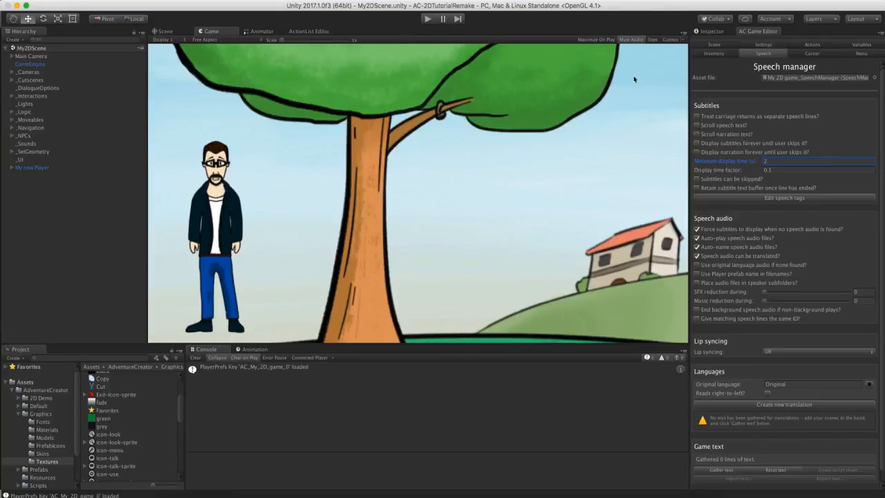
Play-test the tree interaction to check the speech text without scrolling, and stop the game
left_click(428, 20)
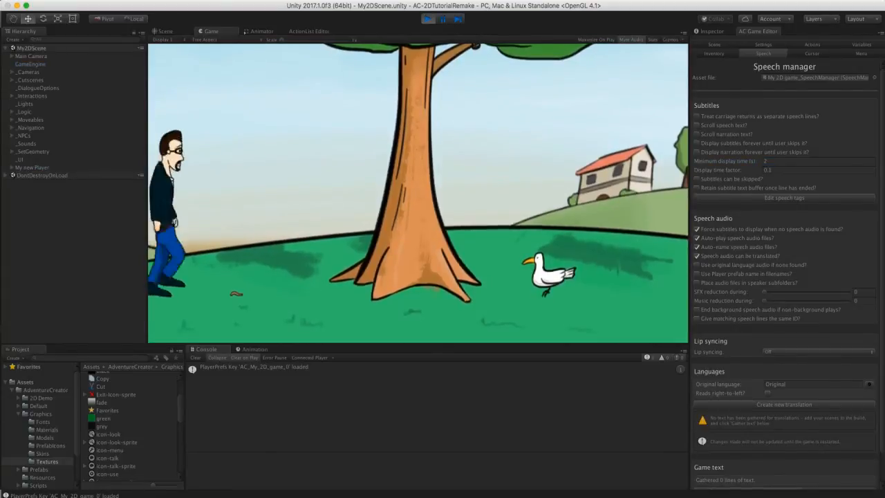
left_click(406, 180)
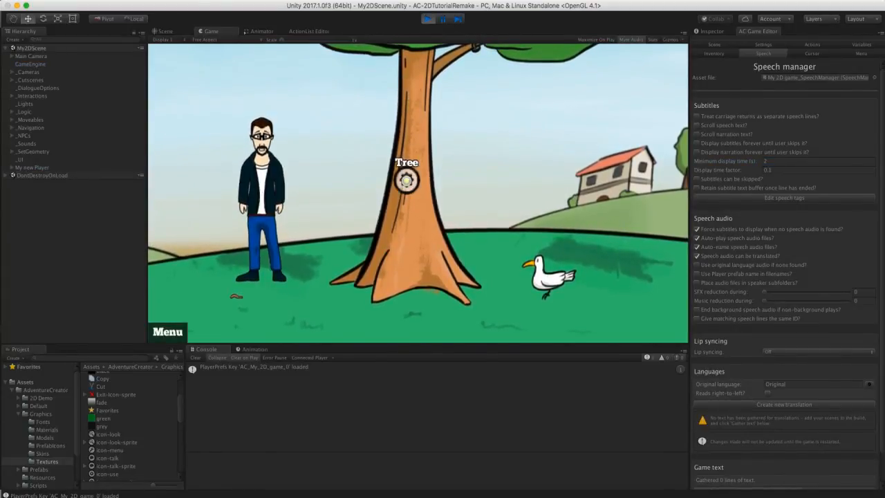
left_click(406, 181)
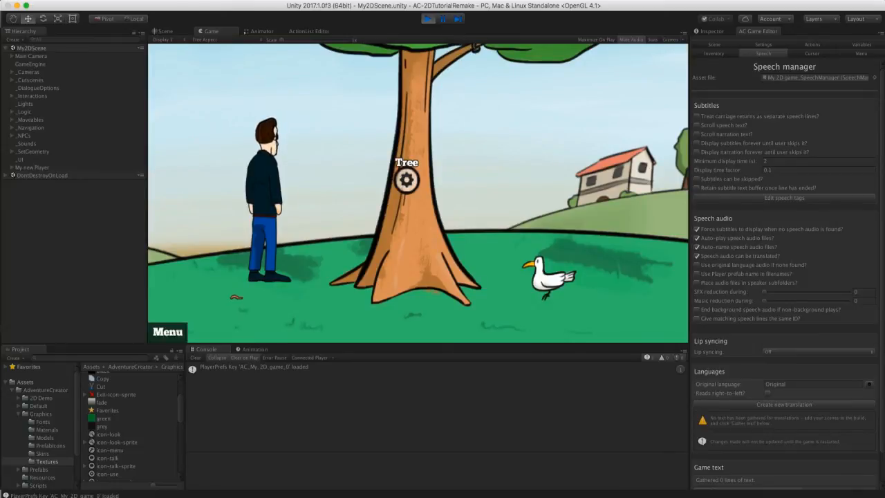
left_click(428, 18)
left_click(166, 32)
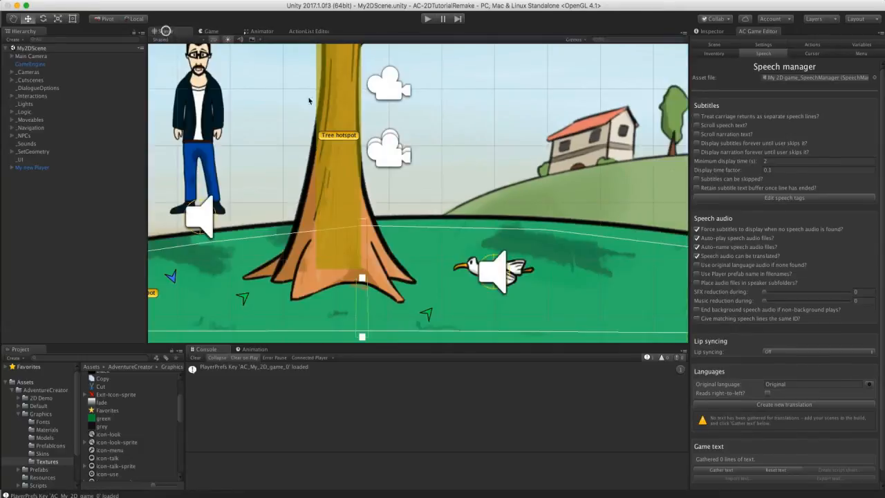
left_click(208, 31)
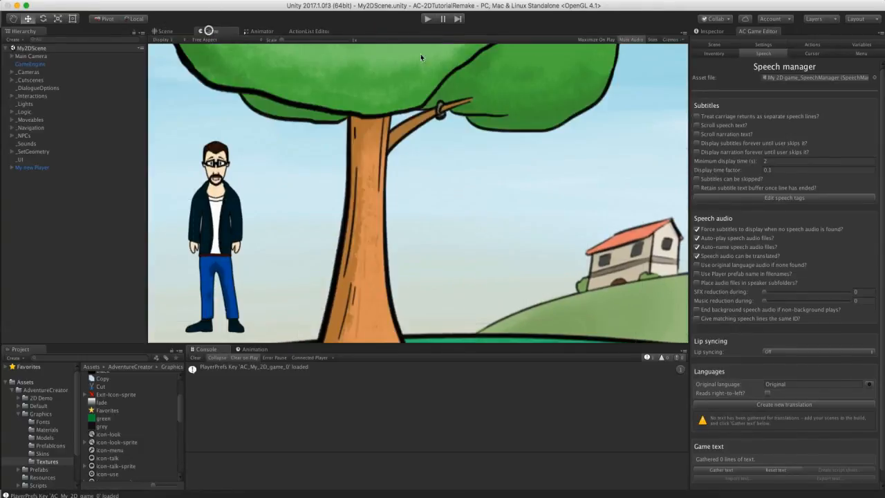
Return to the Menu manager and increase the SubsLineLabel element's height to 9
left_click(859, 54)
left_click_drag(883, 209, 881, 405)
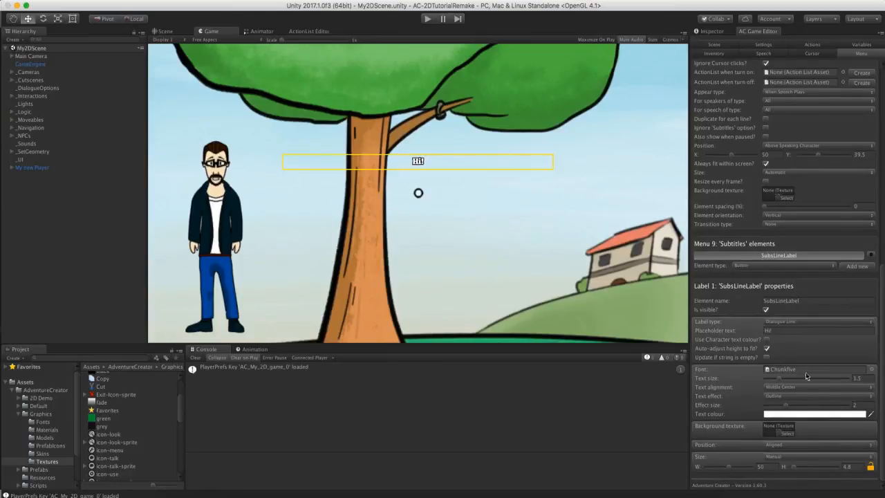
left_click_drag(794, 469, 797, 469)
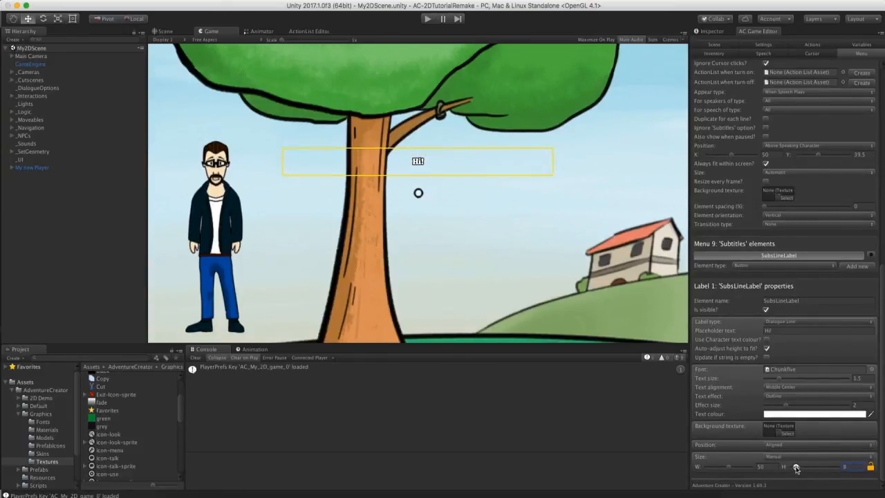
Change the SubsLineLabel font to BradBunR and set its text size to 2.66
left_click(870, 369)
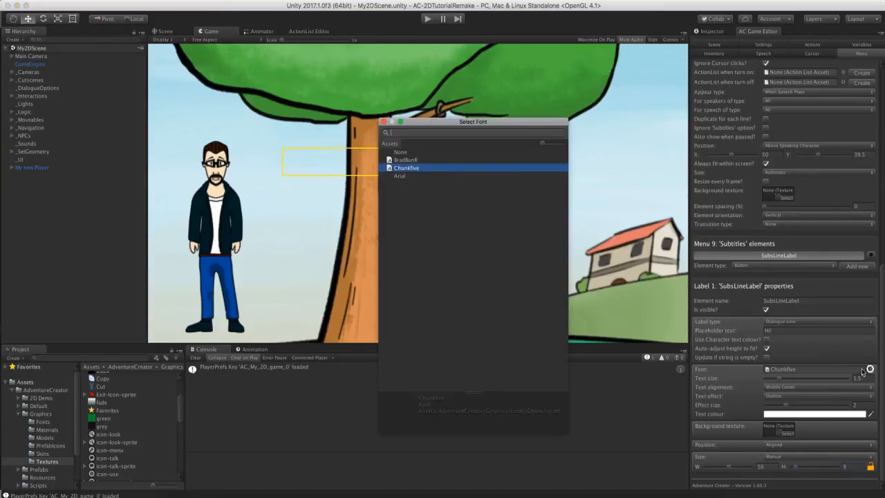
left_click(427, 161)
left_click_drag(779, 379, 812, 381)
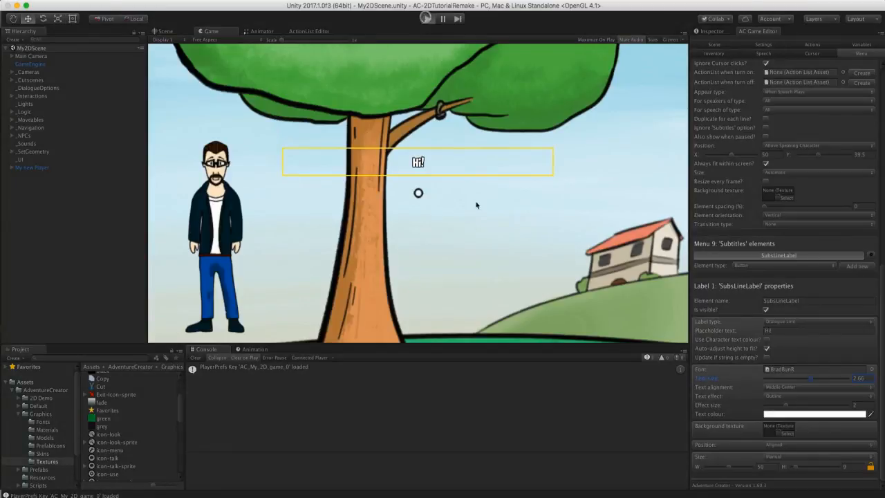
Play-test the tree interaction again to check the subtitles in the new font and size
key("super+p")
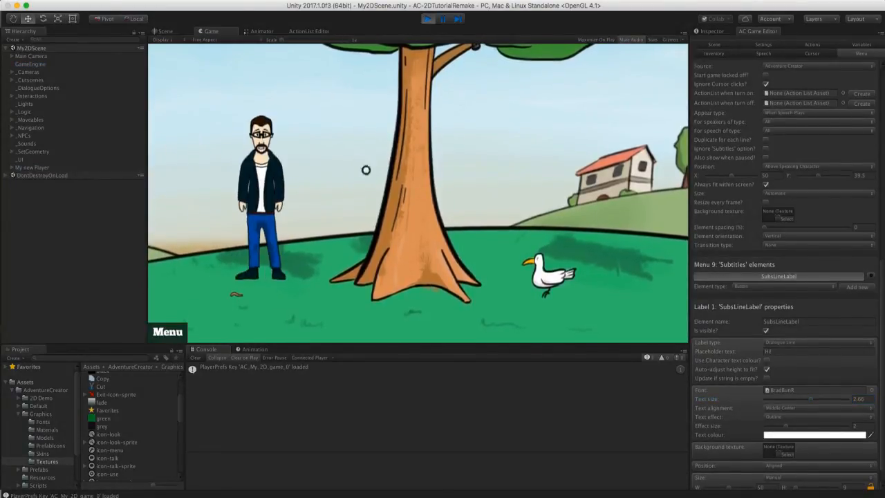
left_click(405, 220)
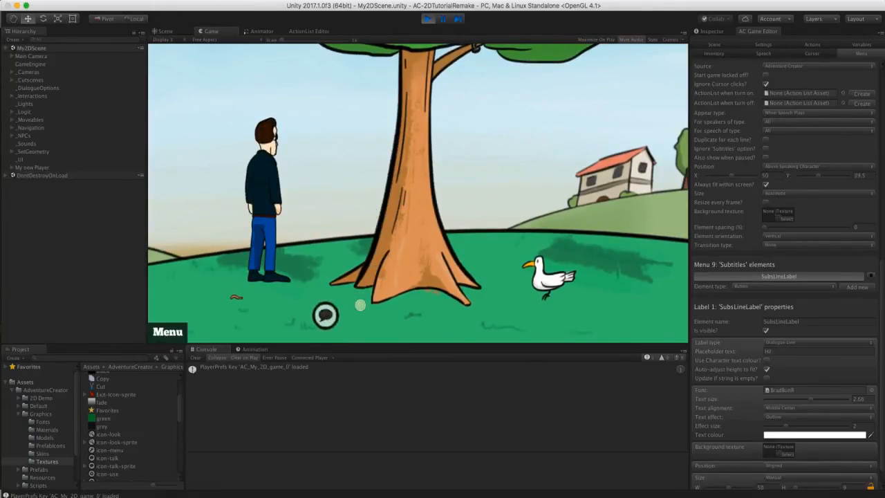
key("super+p")
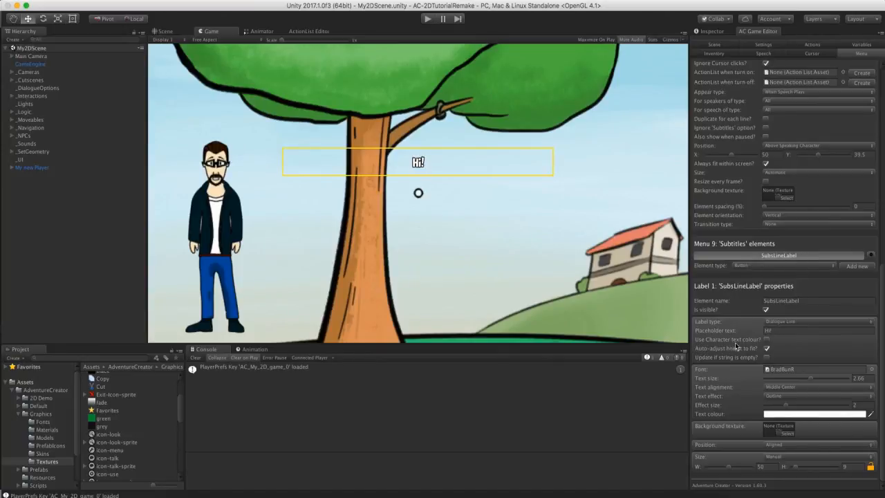
Make SubsLineLabel use the character text colour and set the player's speech text colour to light blue, hex 847AFF
left_click(766, 340)
left_click(32, 167)
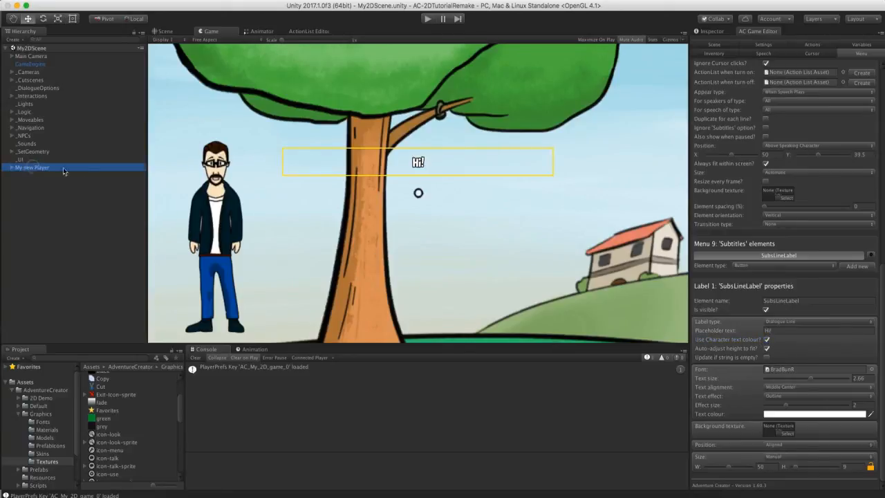
left_click(703, 31)
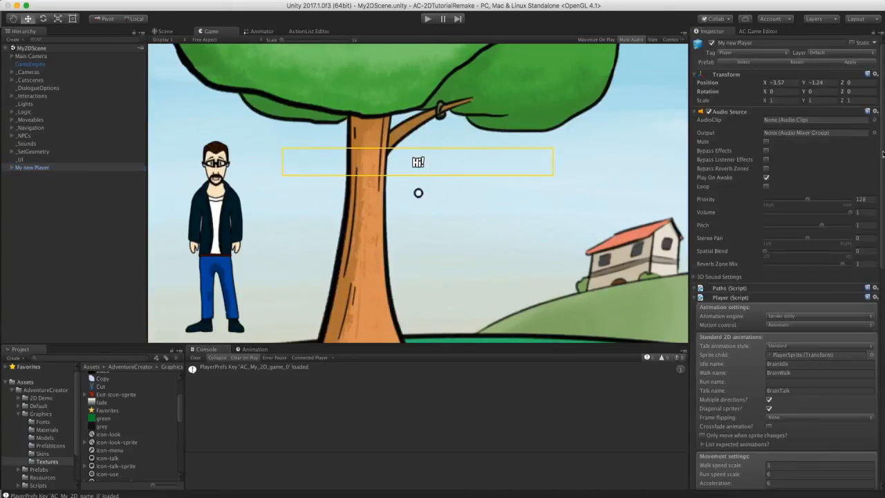
left_click_drag(881, 151, 880, 338)
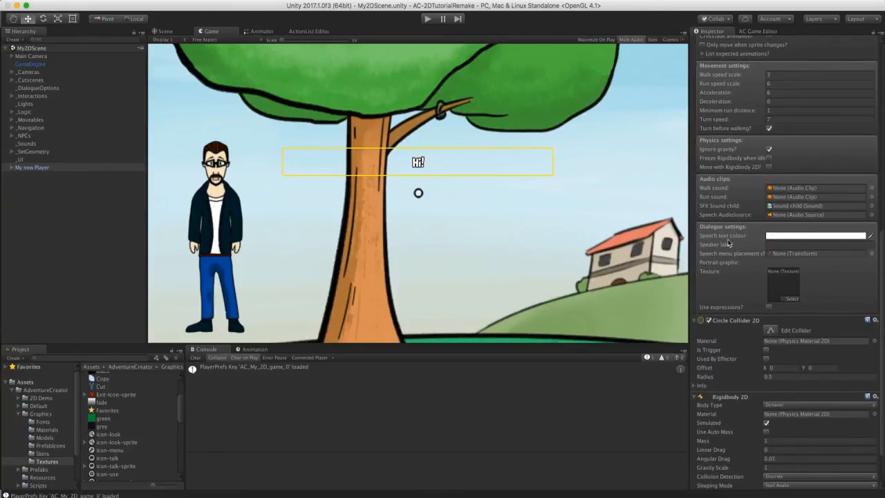
left_click(773, 237)
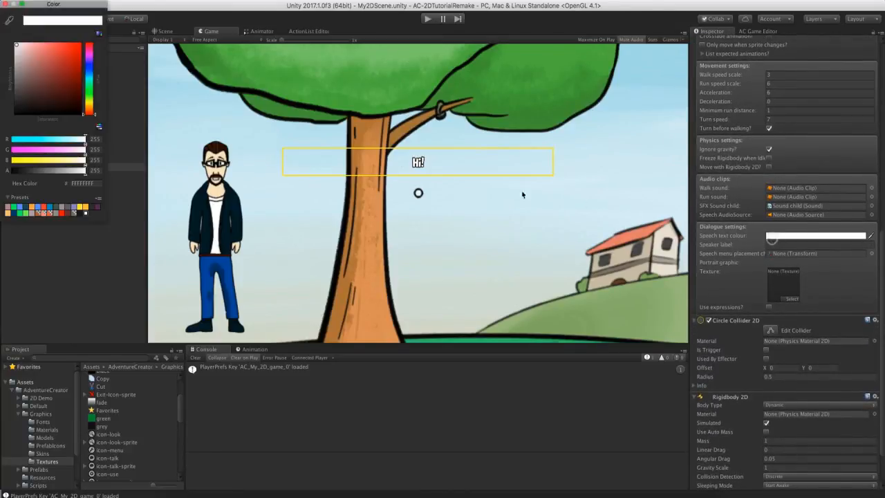
left_click(88, 67)
left_click_drag(45, 46, 49, 44)
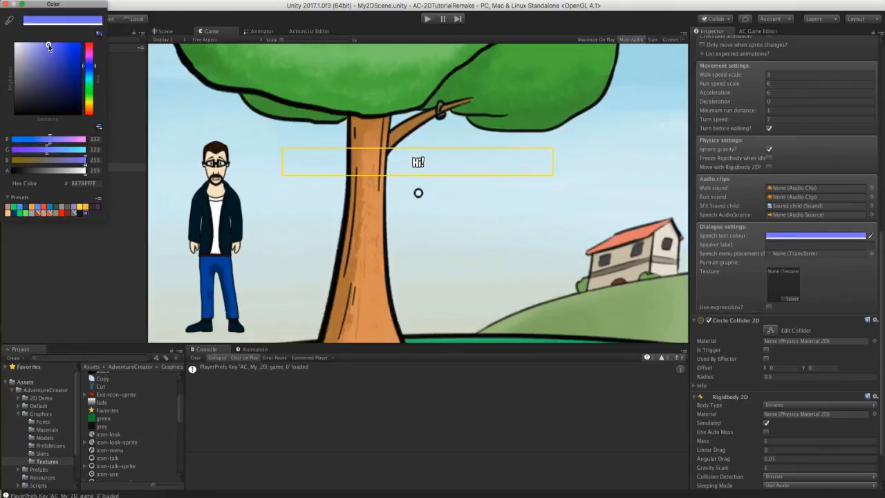
left_click(7, 4)
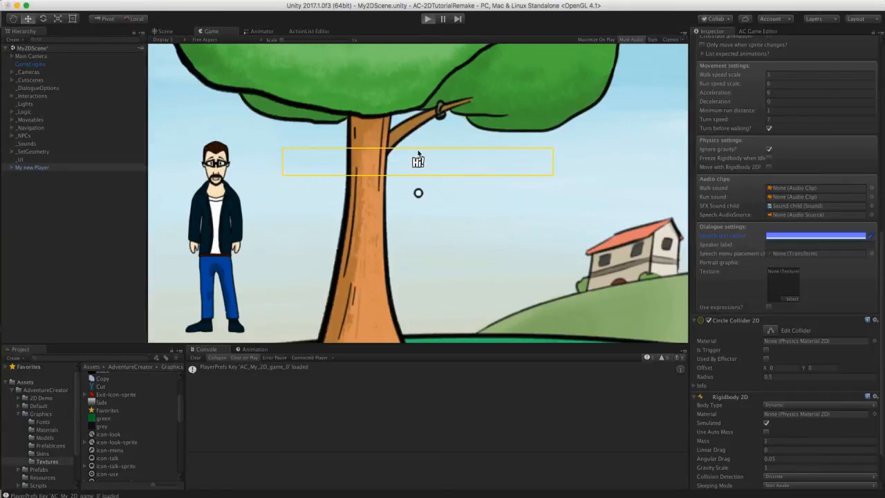
Play-test the tree interaction to check the subtitles in the player's speech colour
key("super+p")
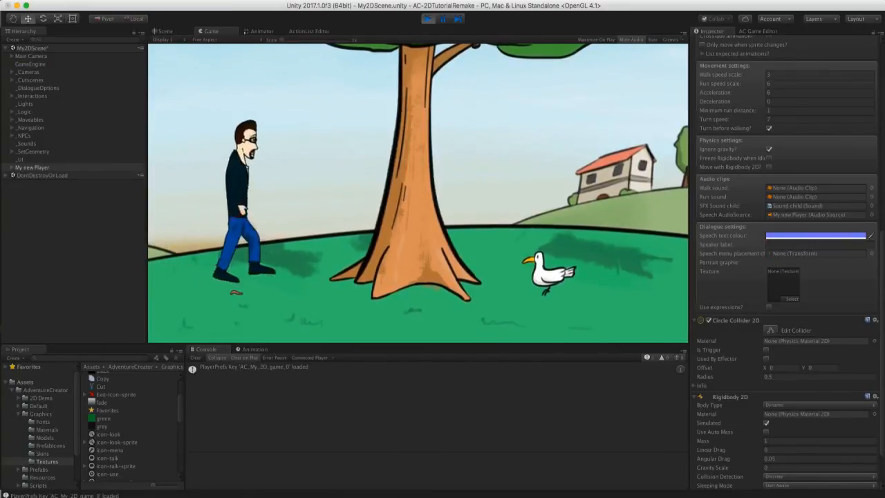
left_click(401, 154)
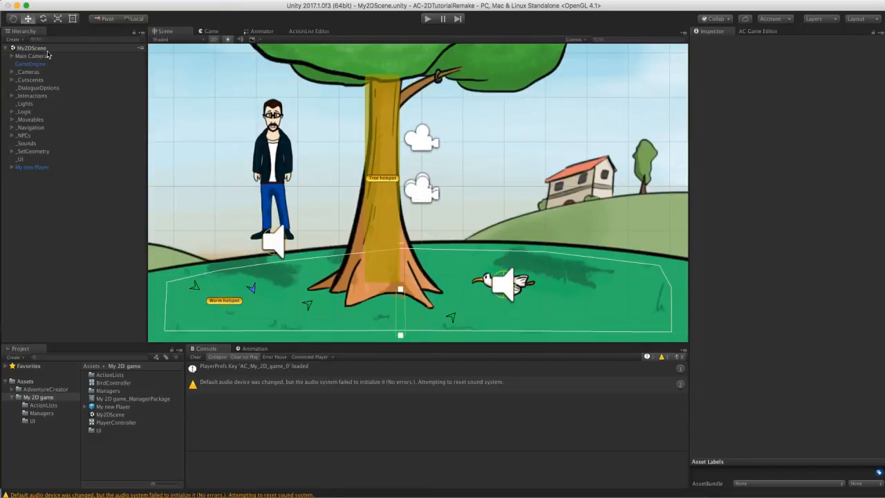
Add the open My2DScene to the scenes included in the build
left_click(59, 2)
left_click(75, 90)
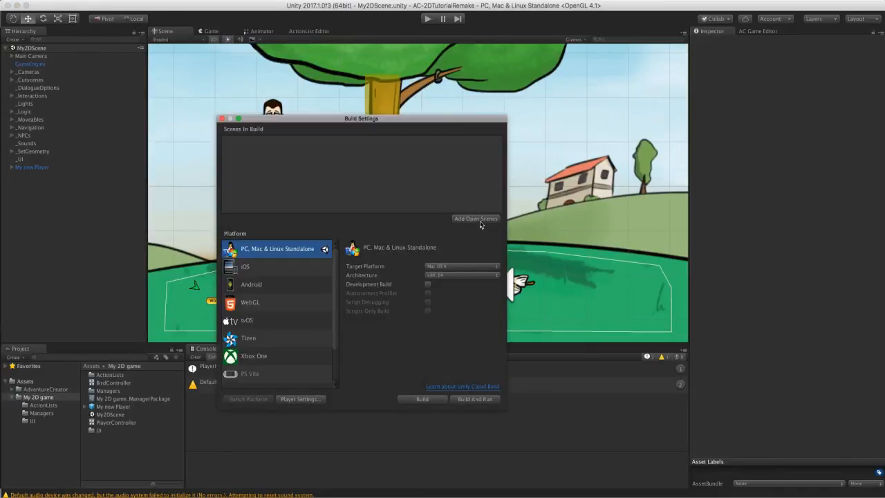
left_click(480, 220)
left_click(221, 118)
Run the game and create a new save before picking up the worm
key("super+p")
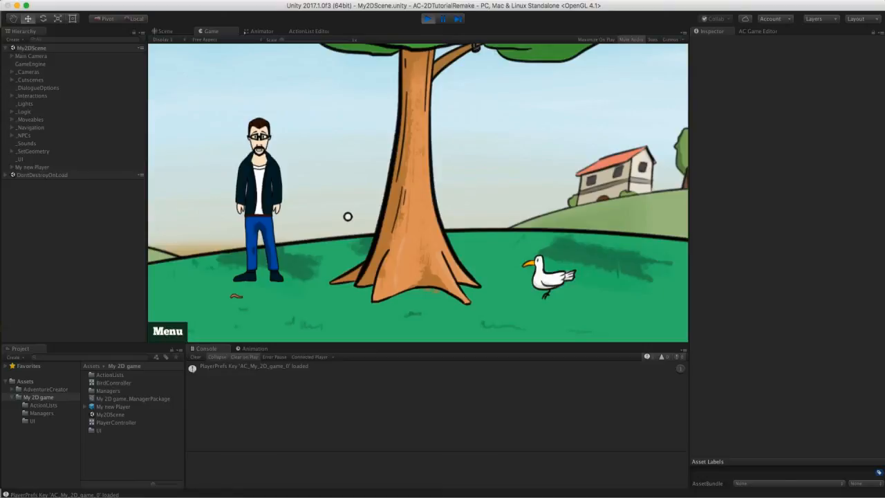
key("Escape")
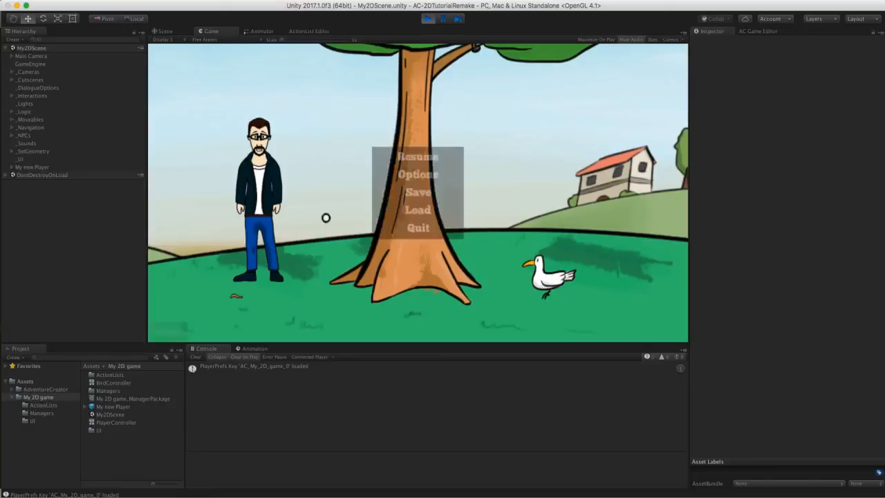
left_click(402, 197)
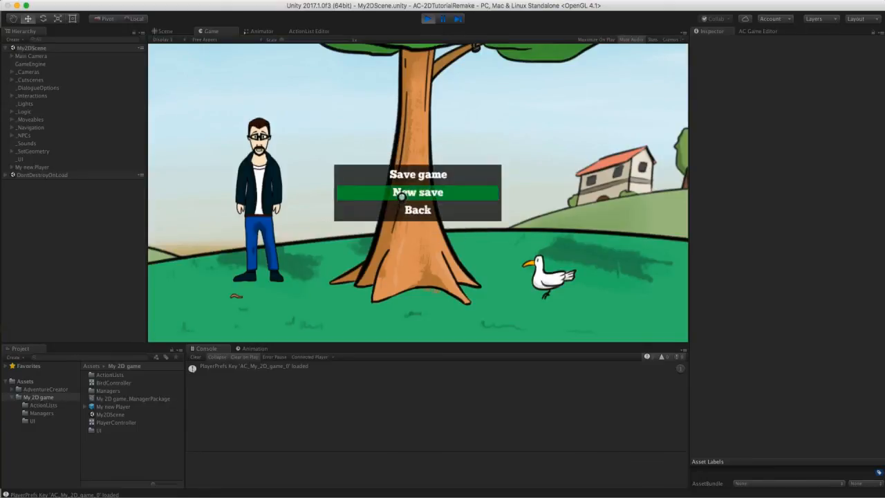
left_click(402, 194)
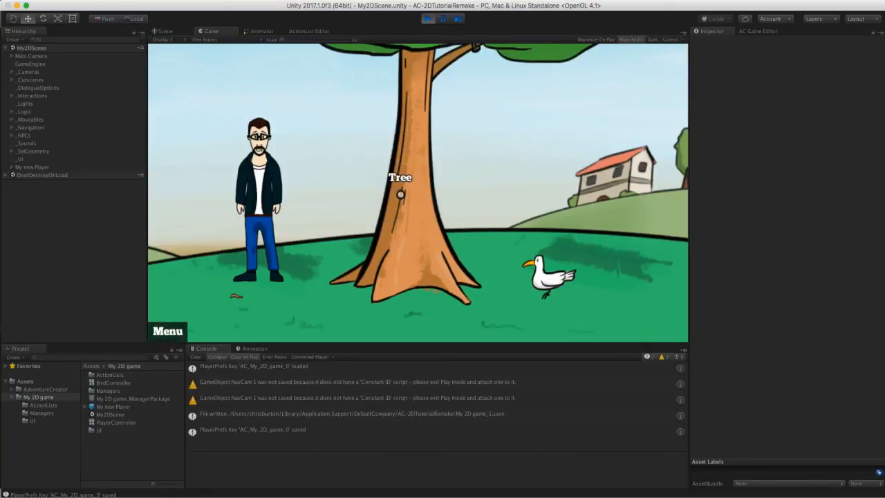
Pick up the worm, check it in the inventory, and record the progress in a second new save
left_click(240, 296)
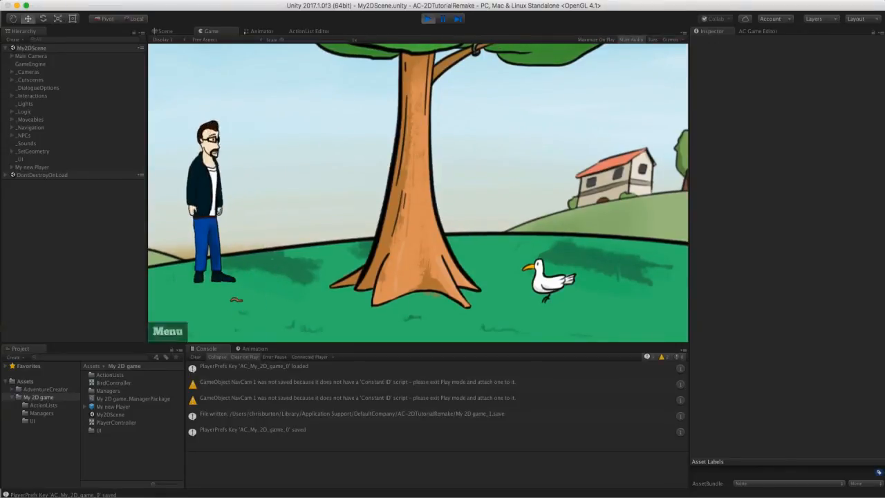
mouse_move(260, 63)
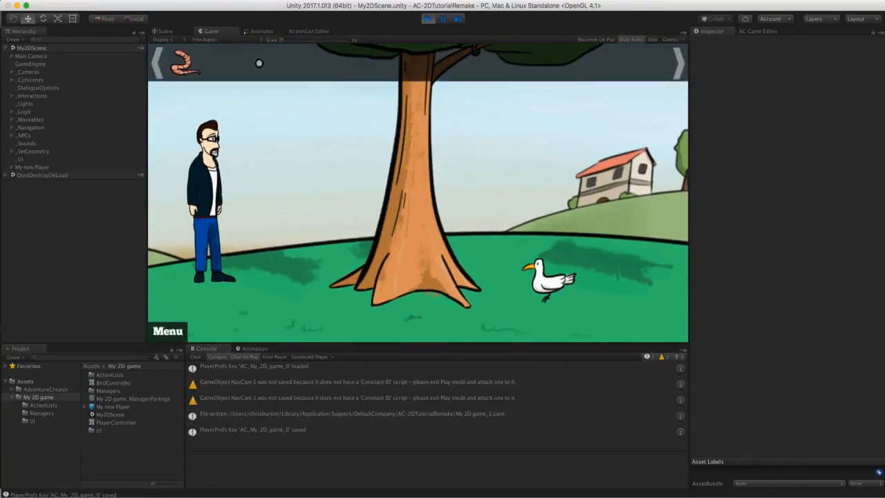
key("Escape")
left_click(415, 191)
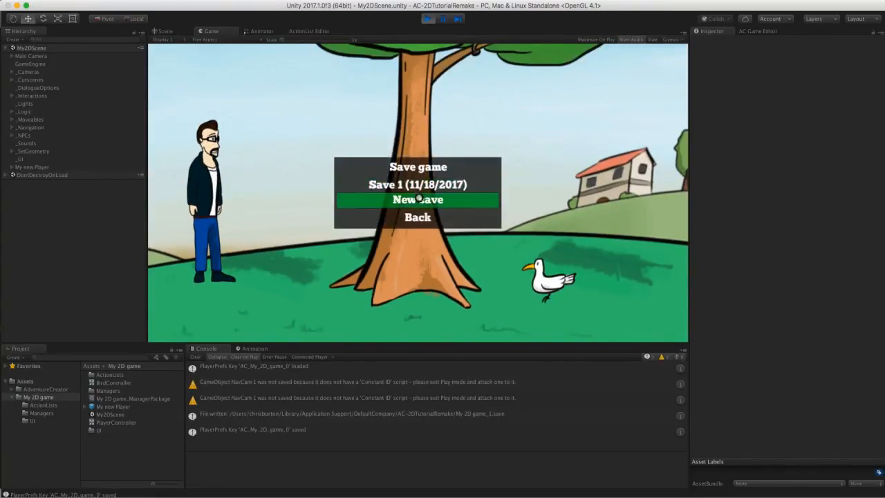
left_click(419, 200)
Load Save 1 to check whether the worm and inventory are restored, and stop the game
key("Escape")
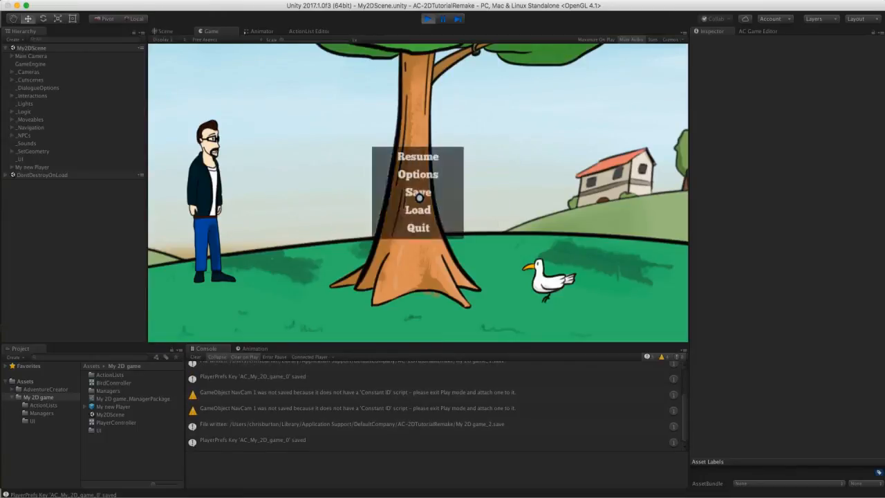
left_click(415, 208)
left_click(414, 185)
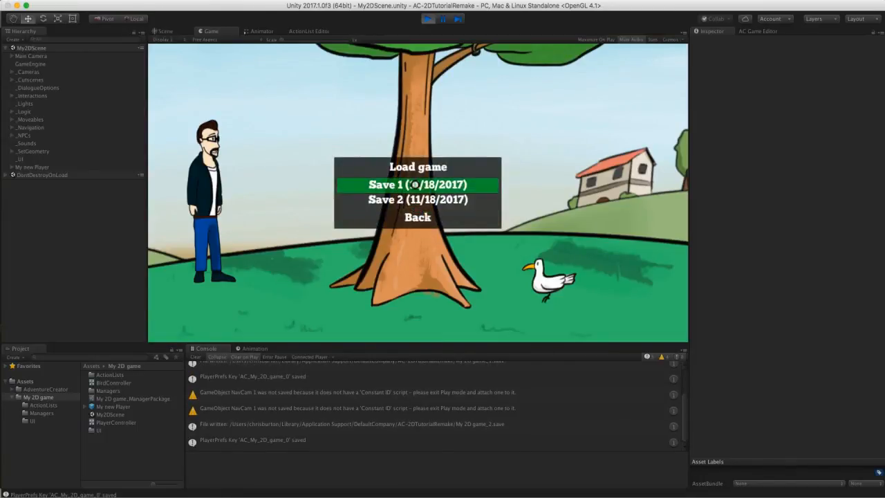
mouse_move(296, 65)
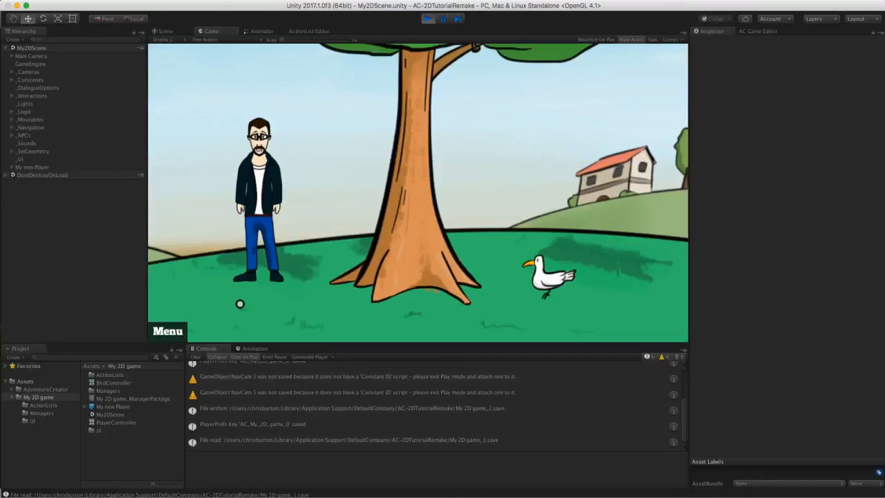
key("super+p")
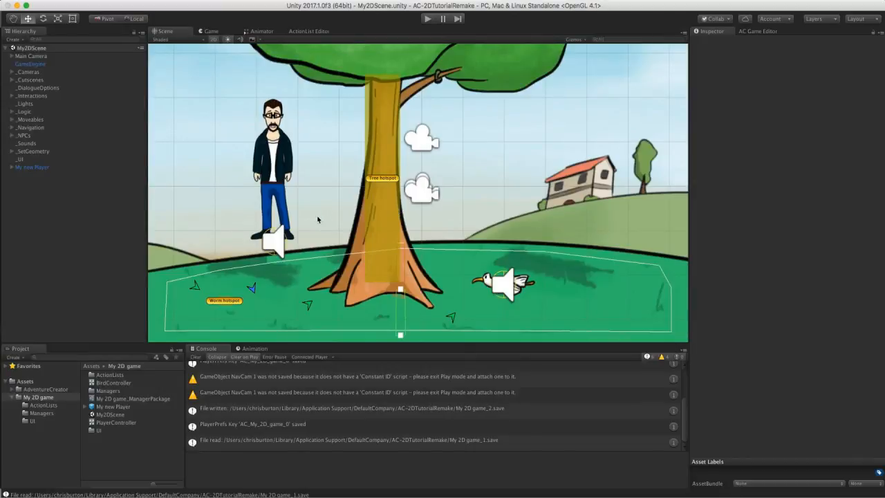
Add Adventure Creator's Remember Transform save component to the Worm hotspot
scroll(320, 219, "up", 5)
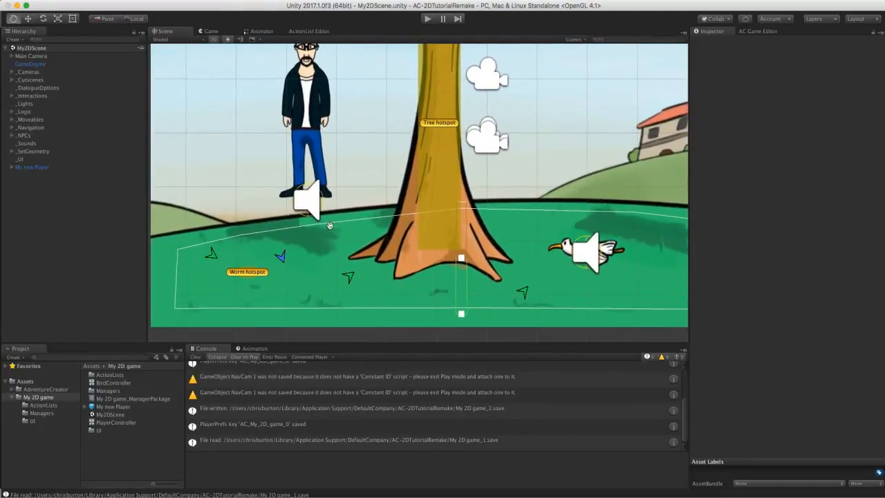
scroll(325, 242, "up", 2)
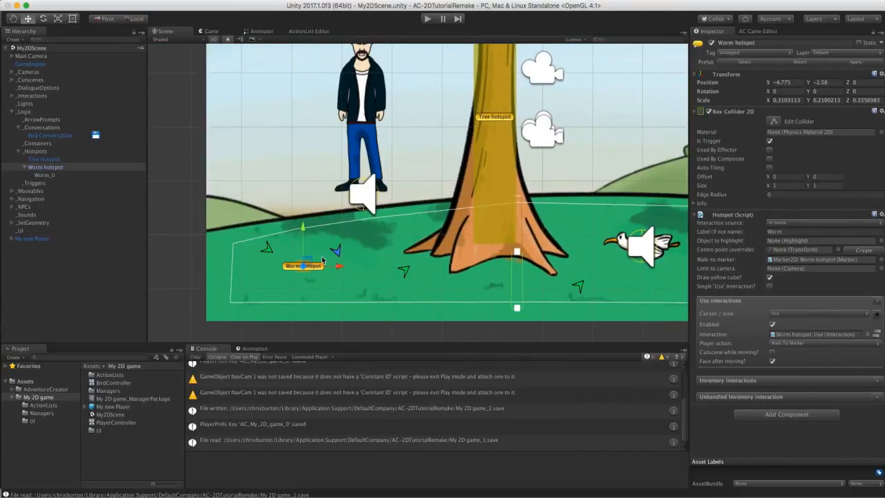
middle_click_drag(246, 262, 392, 220)
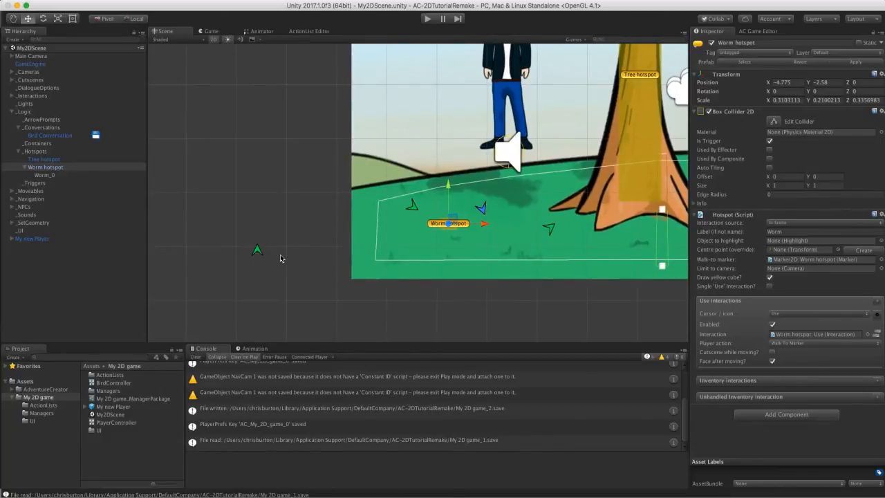
middle_click_drag(425, 210, 336, 224)
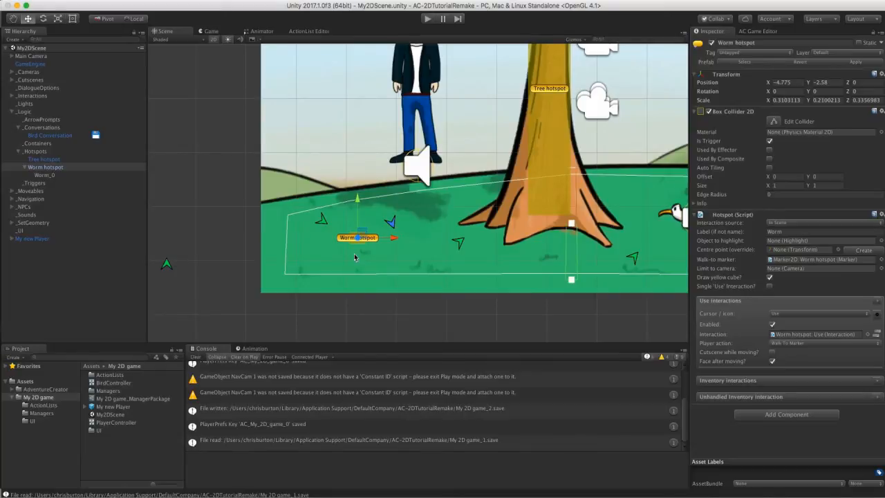
left_click(789, 416)
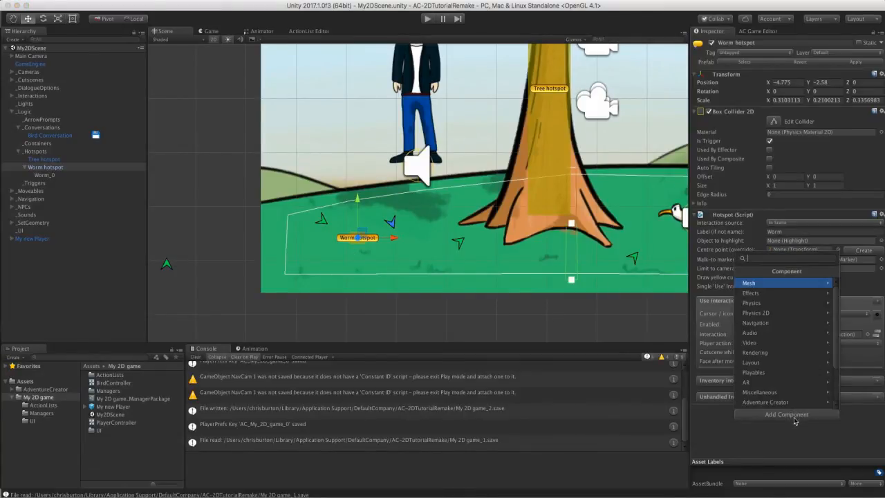
left_click(784, 401)
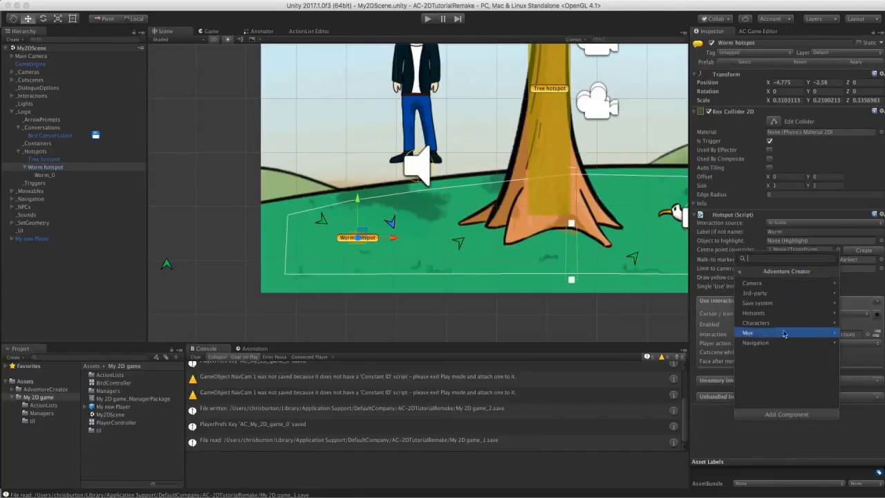
left_click(781, 304)
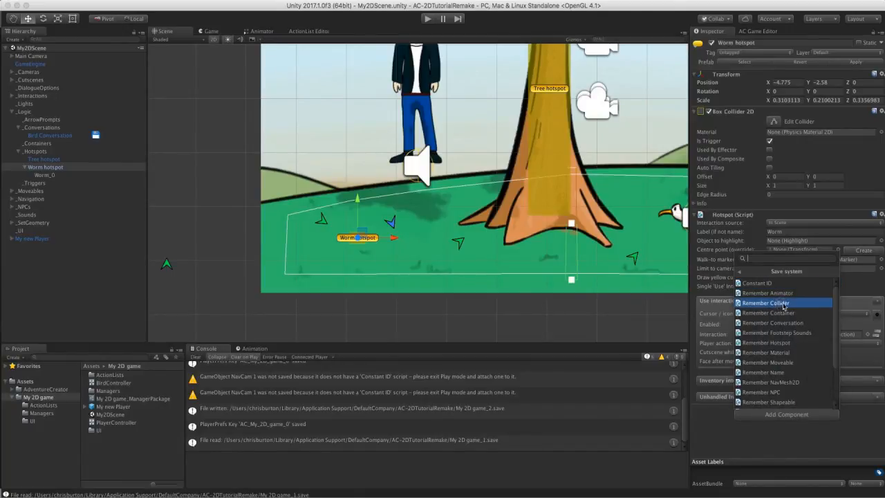
scroll(789, 385, "down", 2)
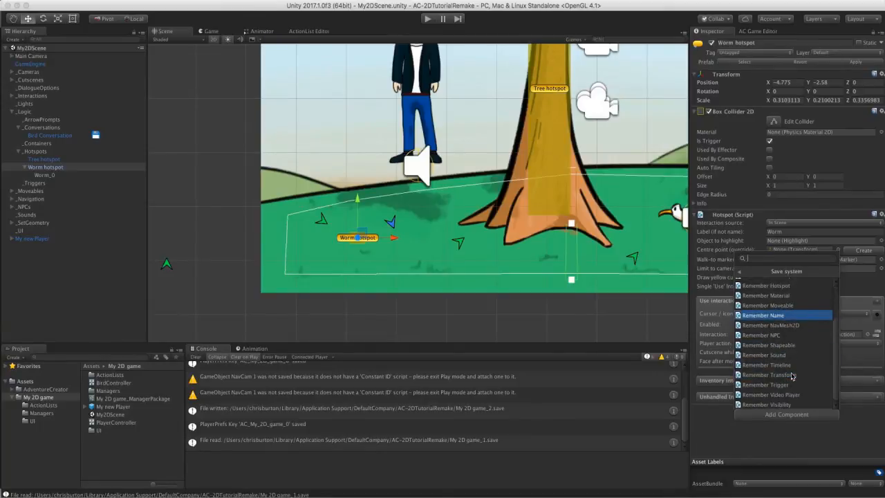
left_click(789, 375)
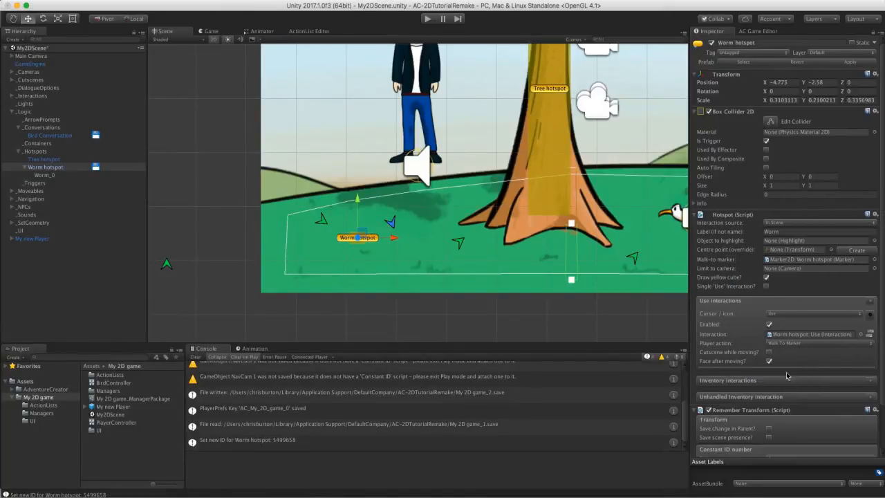
scroll(788, 383, "down", 2)
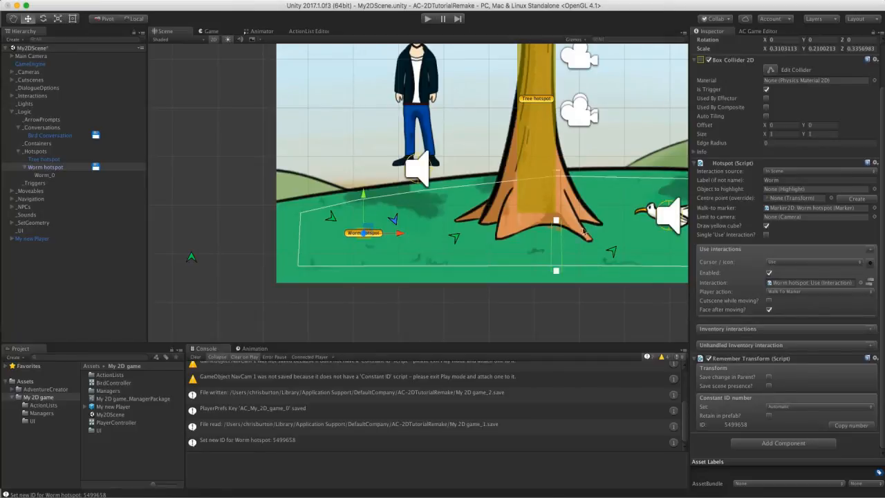
middle_click_drag(680, 193, 560, 256)
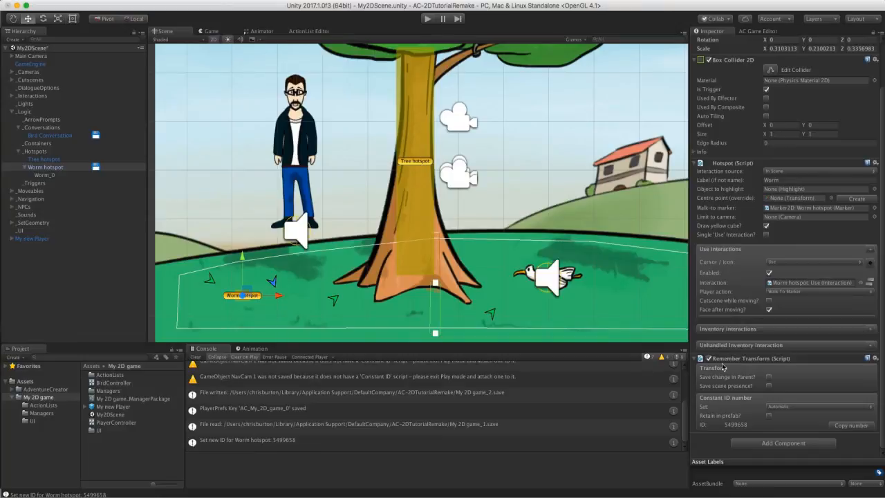
Auto-add save components to the game's GameObjects from the Settings manager's save game settings
left_click(765, 31)
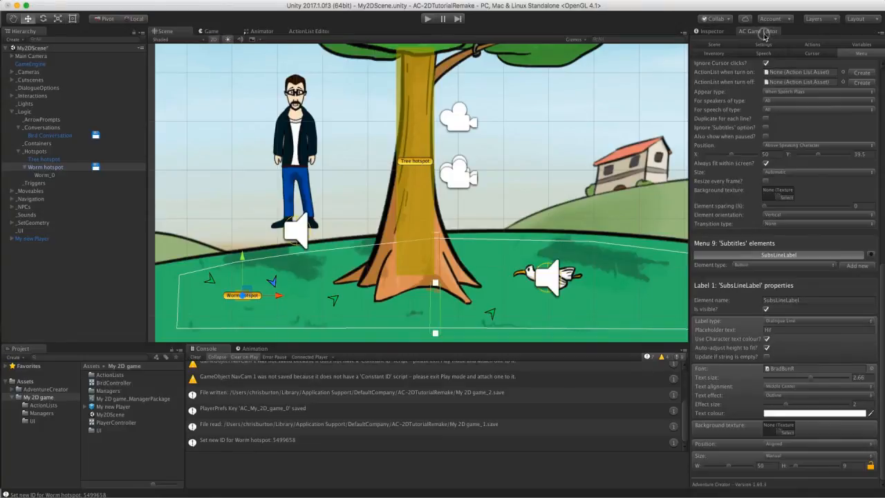
left_click(769, 46)
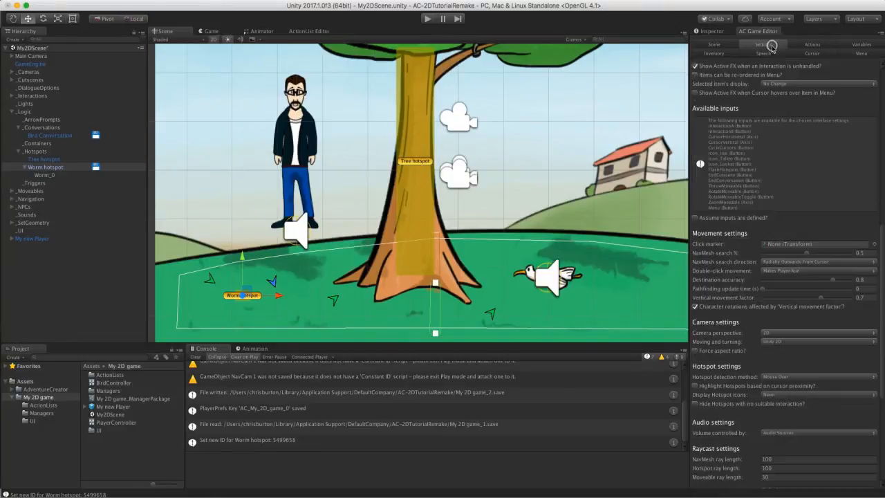
left_click_drag(881, 249, 869, 89)
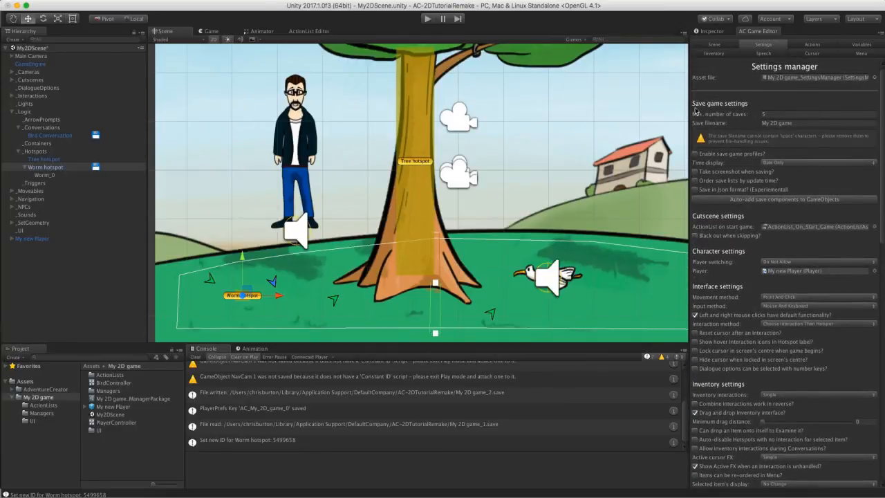
left_click(760, 200)
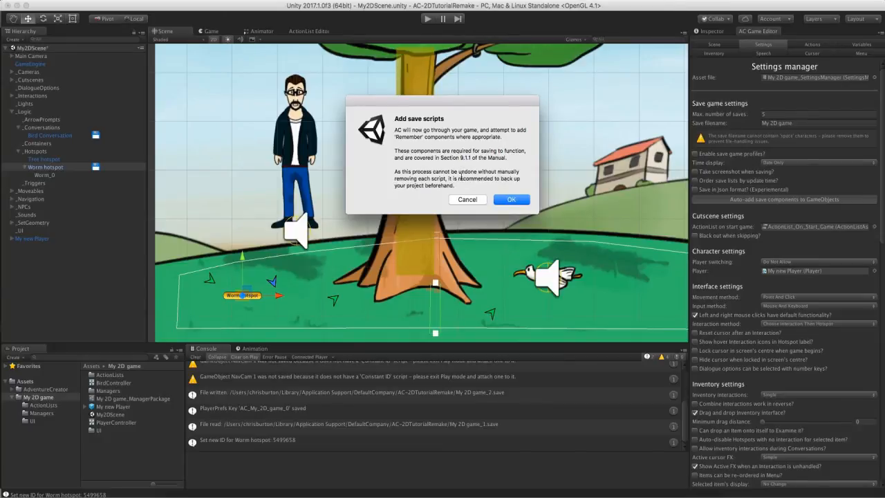
left_click(504, 201)
left_click(518, 174)
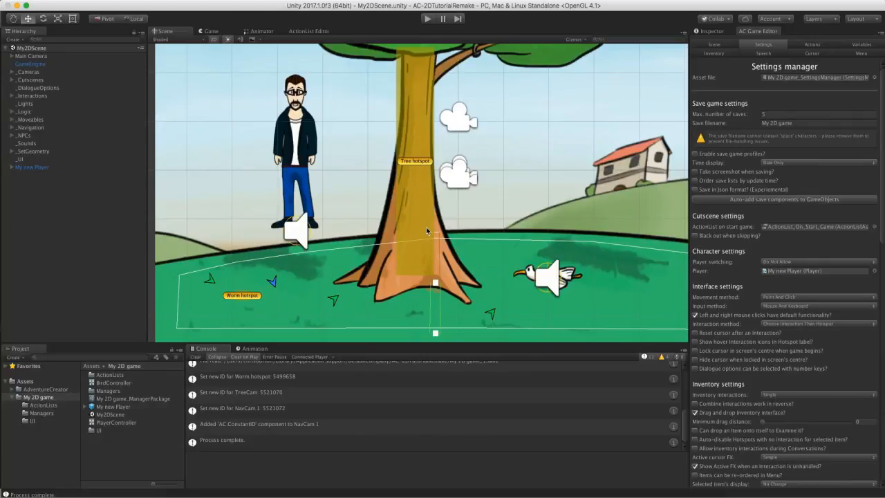
Run the game and overwrite Save 1 before picking up the worm
left_click(427, 19)
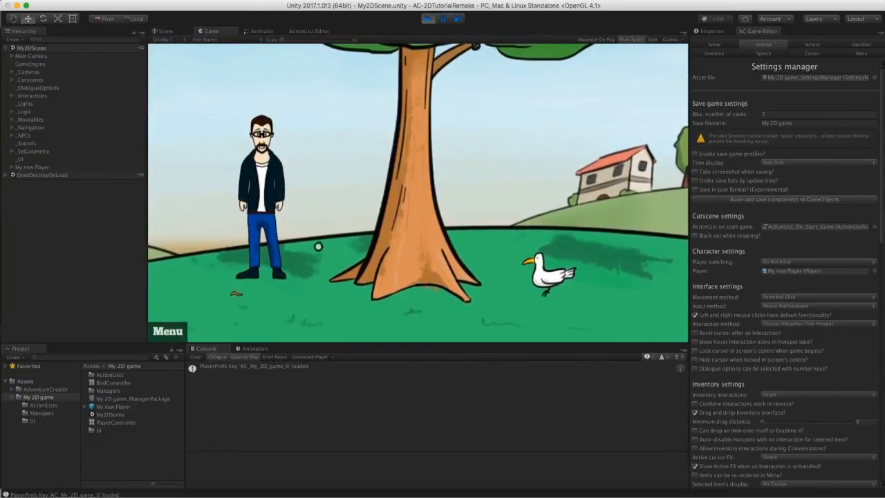
key("Escape")
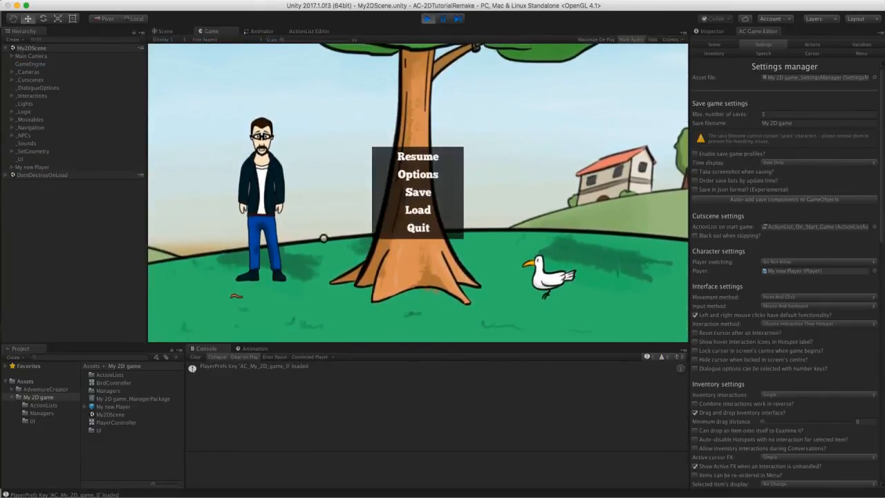
left_click(384, 193)
left_click(398, 176)
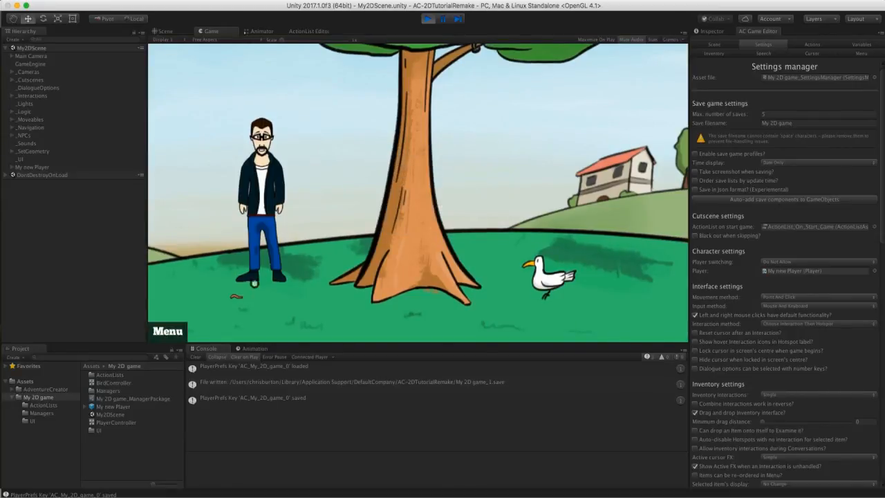
Pick up the worm, walk the character toward the tree, and overwrite Save 2
left_click(241, 299)
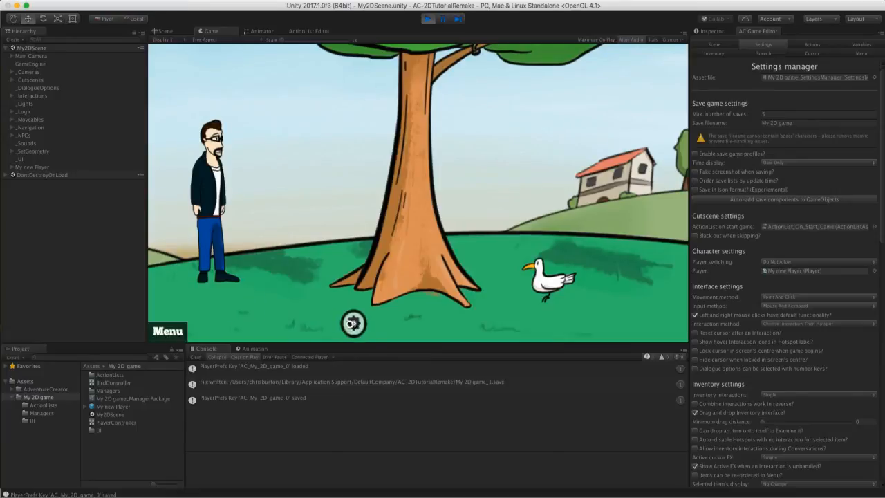
left_click(350, 322)
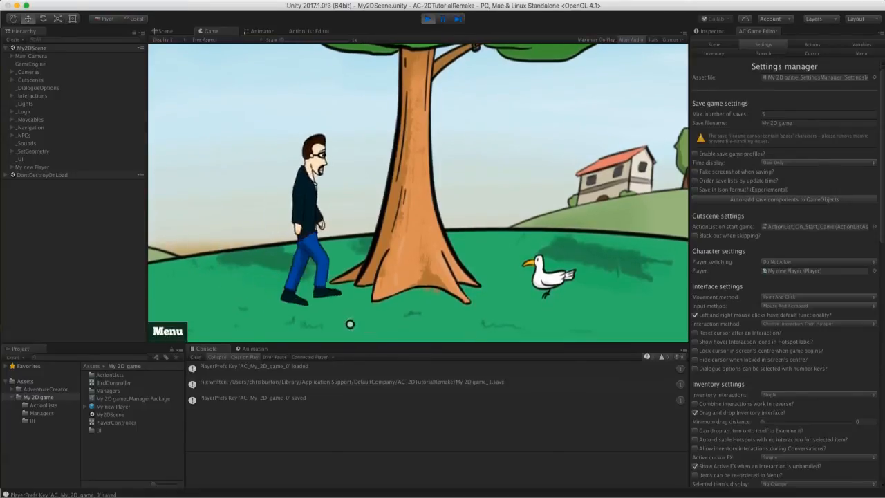
key("Escape")
left_click(404, 194)
left_click(418, 193)
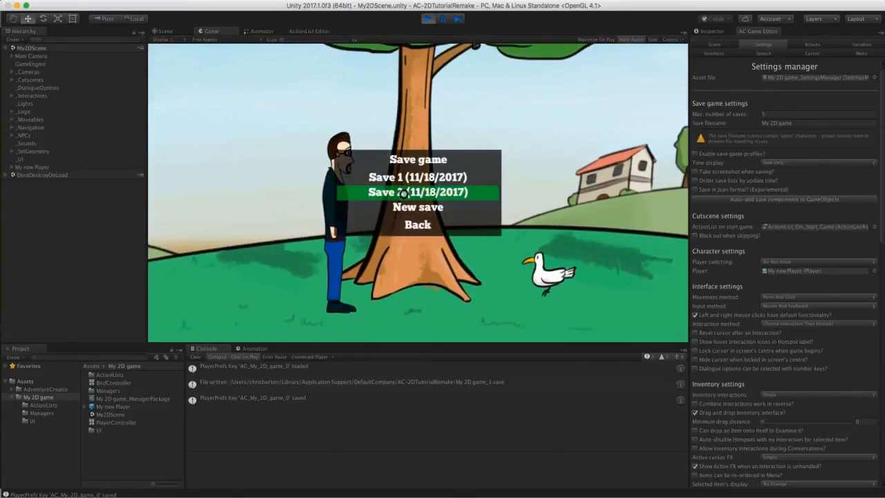
Load Save 1, Save 2 and Save 1 again to check the worm and player positions, and stop the game
key("Escape")
left_click(418, 210)
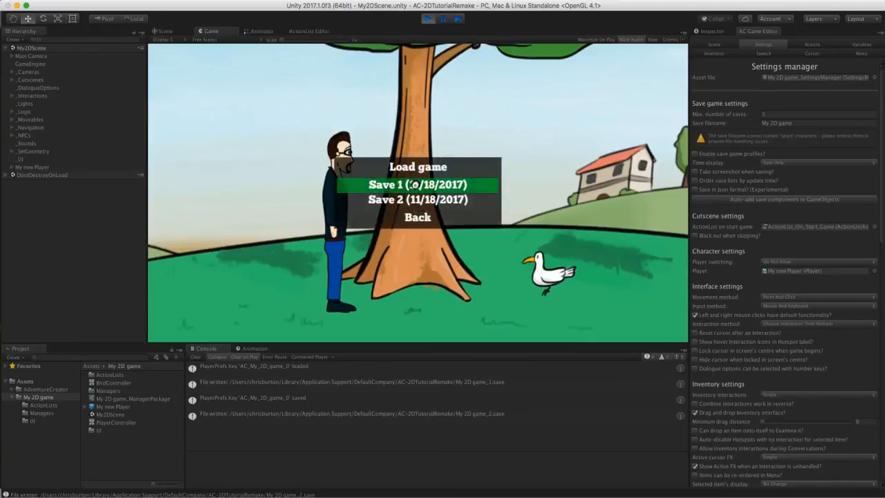
left_click(416, 185)
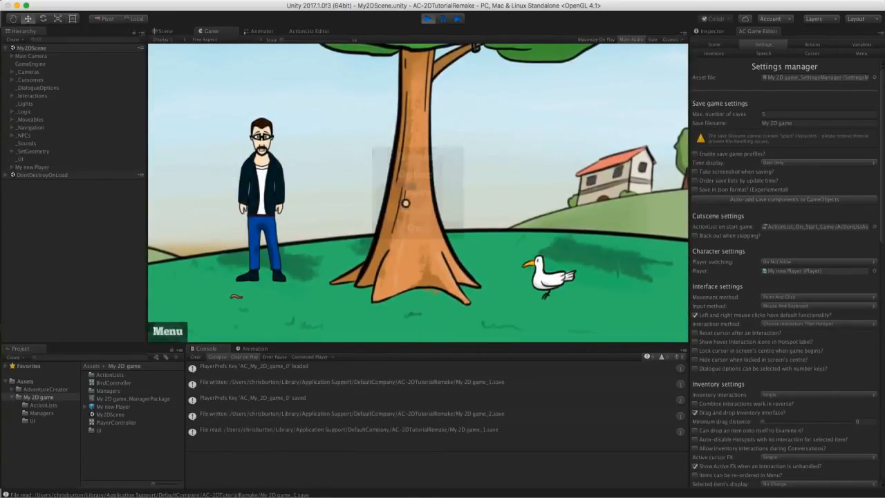
key("Escape")
left_click(418, 210)
left_click(417, 198)
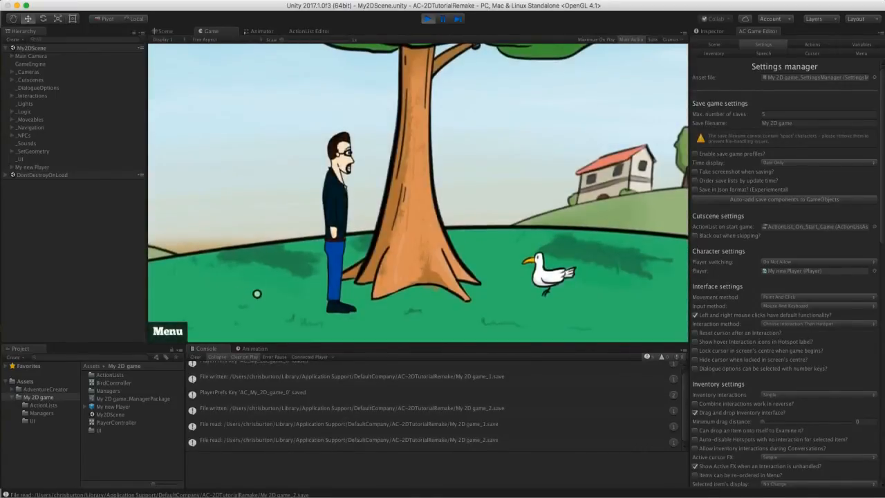
key("Escape")
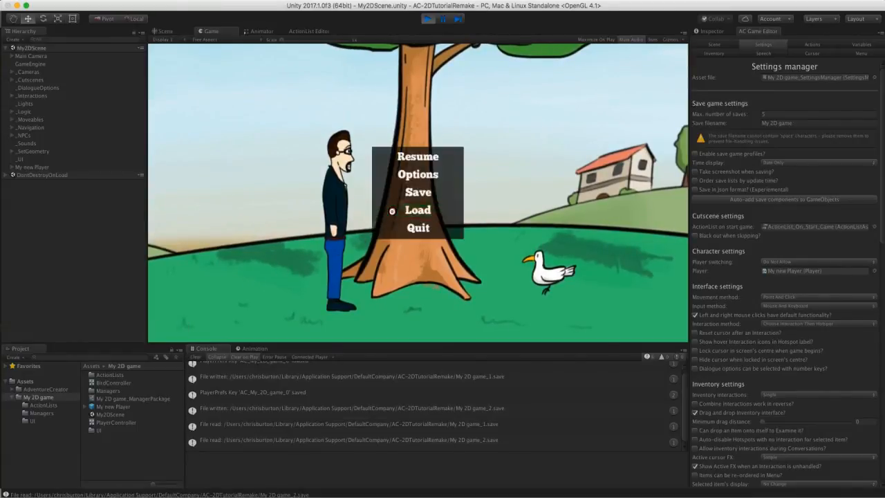
left_click(393, 211)
left_click(389, 184)
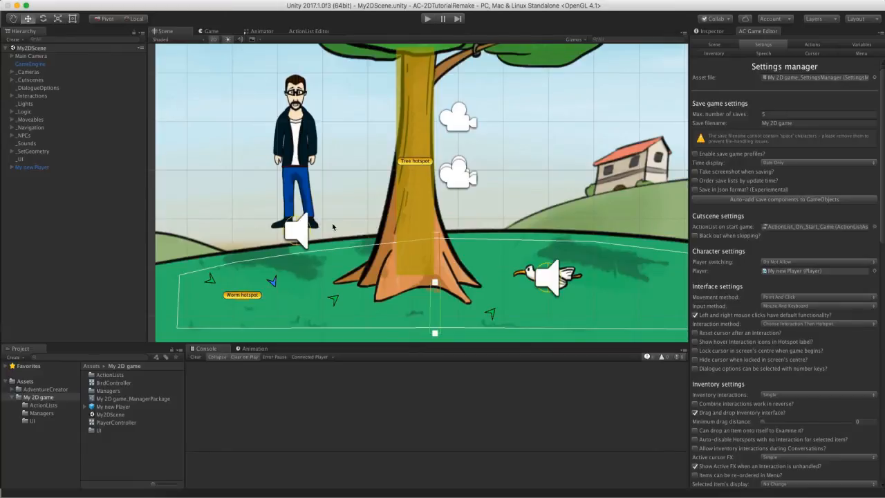
Add the BrainShadow sprite from the 2D Demo's Graphics/Sprites/Brain folder to the scene
left_click(40, 389)
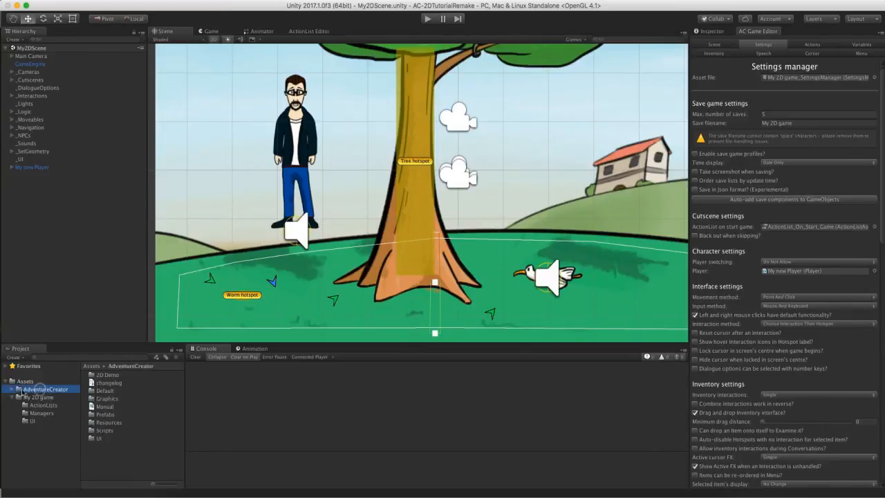
left_click(13, 390)
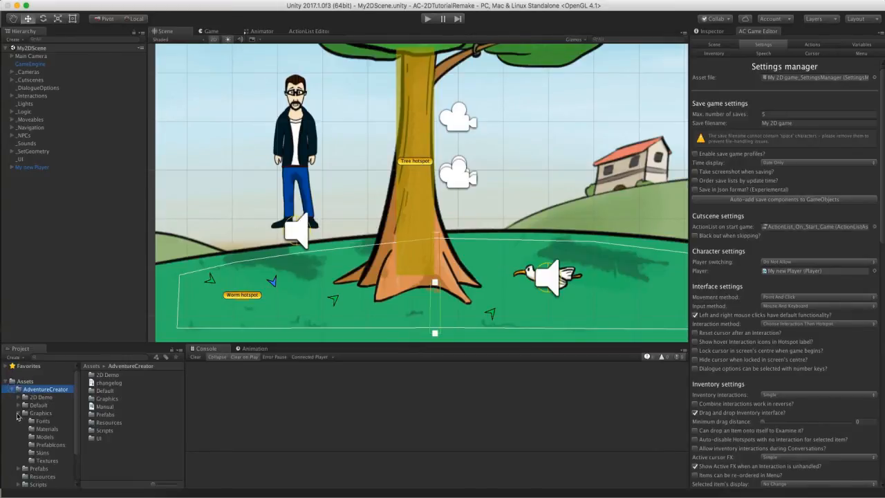
left_click(18, 397)
left_click(33, 429)
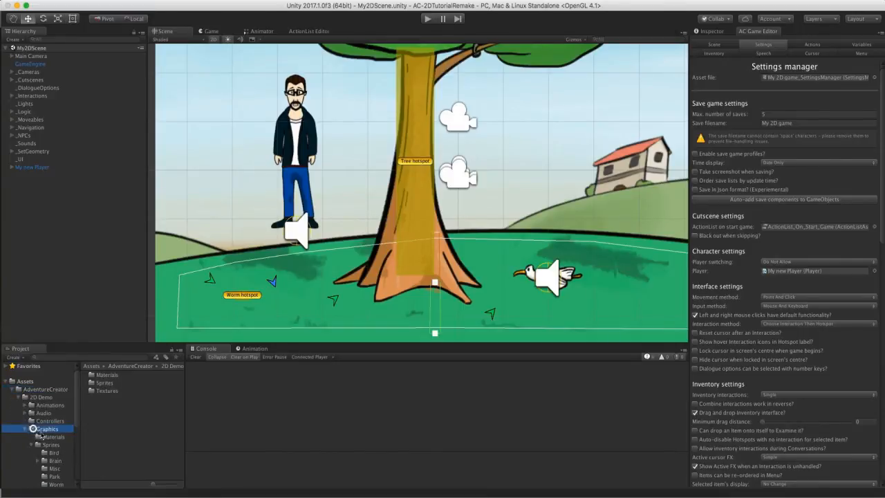
left_click(43, 446)
scroll(79, 418, "down", 3)
left_click(55, 423)
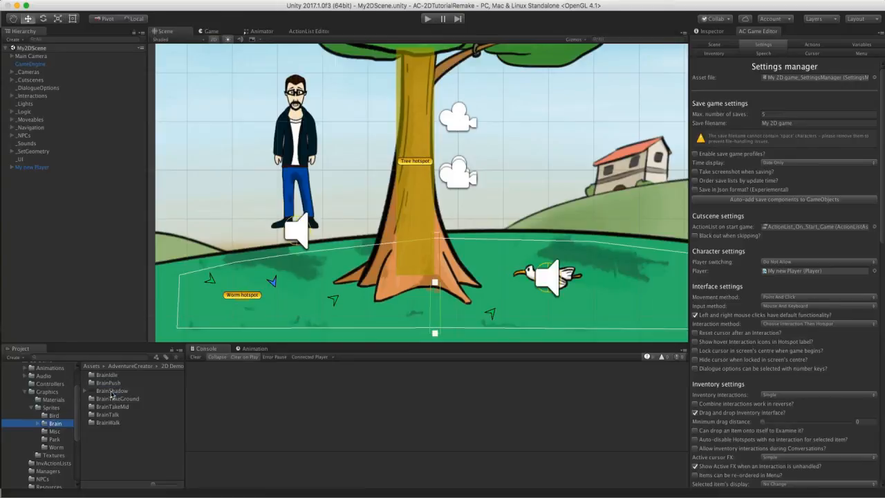
left_click_drag(114, 391, 83, 300)
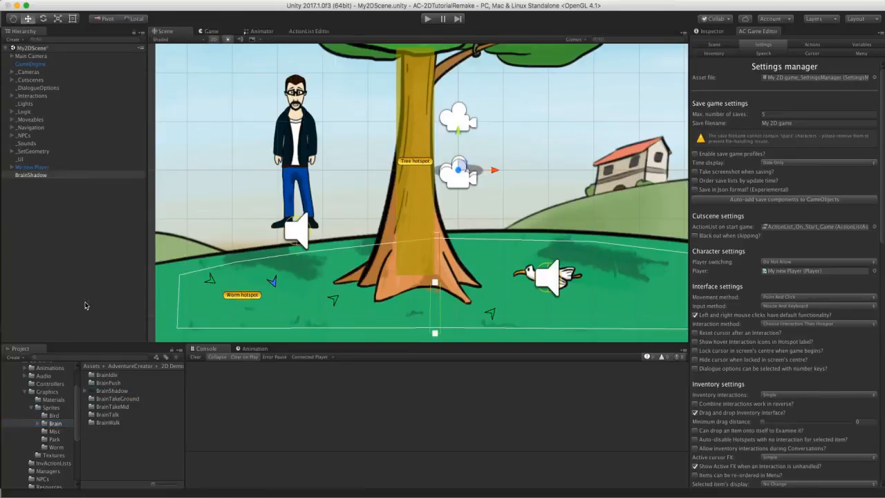
Place BrainShadow beneath the player's feet and make it a child of PlayerSprite
left_click_drag(467, 168, 302, 221)
scroll(302, 222, "up", 6)
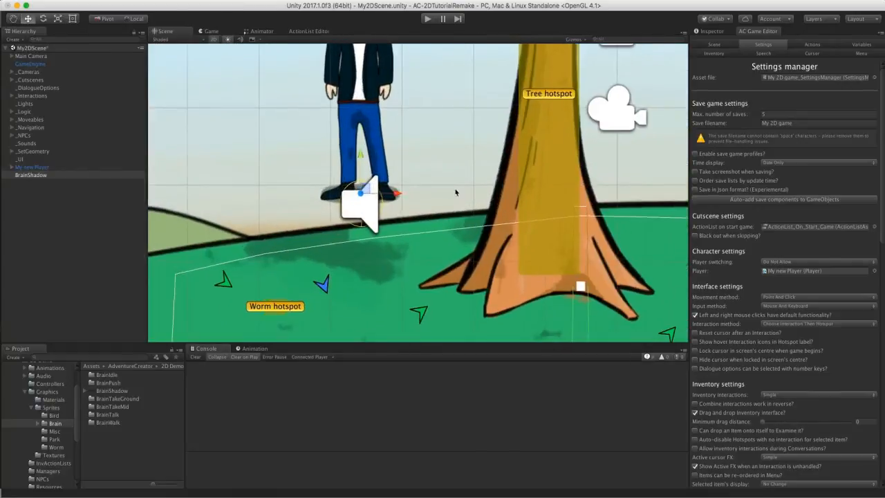
left_click_drag(18, 175, 42, 176)
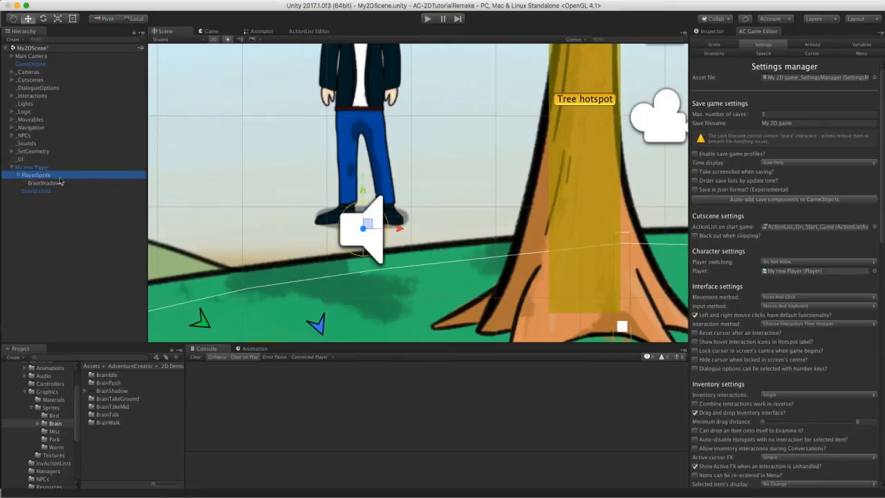
On PlayerSprite, enable Offset original Order in Follow Sorting Map and set the sprite's Order in Layer to 0
left_click(722, 31)
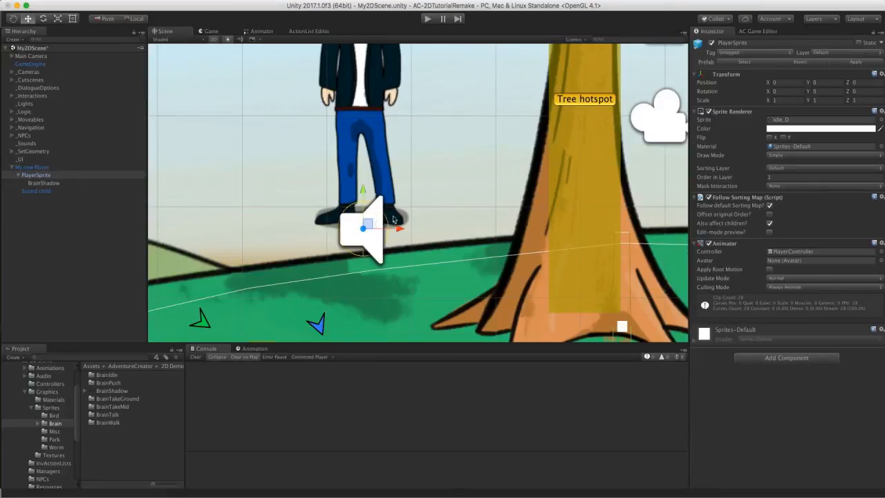
scroll(401, 232, "down", 5)
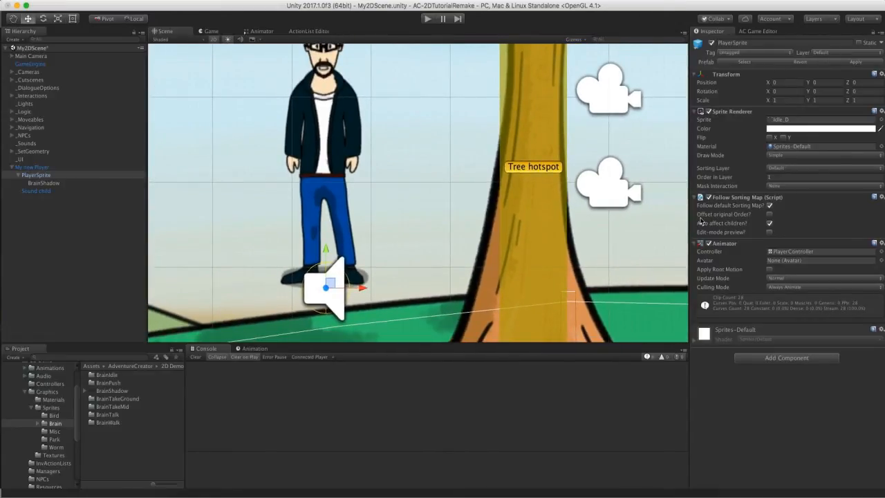
left_click(769, 215)
left_click(770, 177)
Set BrainShadow's Order in Layer to -1 and apply the changes to the player prefab
left_click(48, 183)
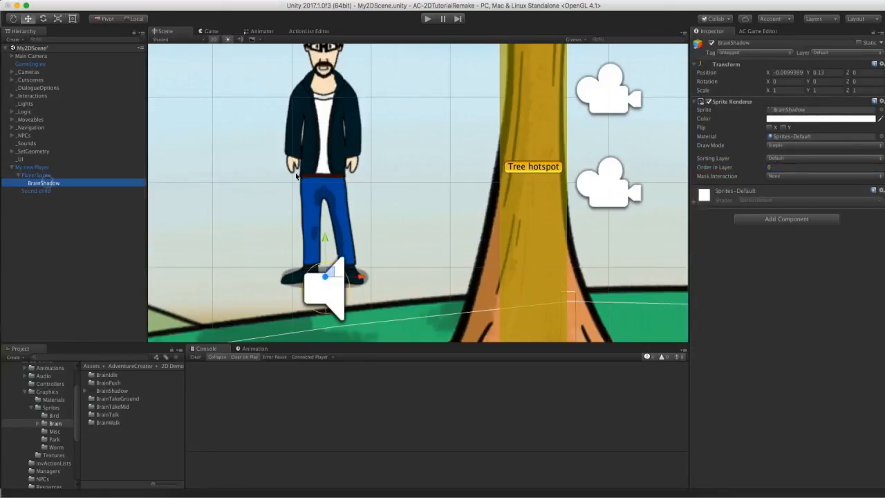
left_click(768, 167)
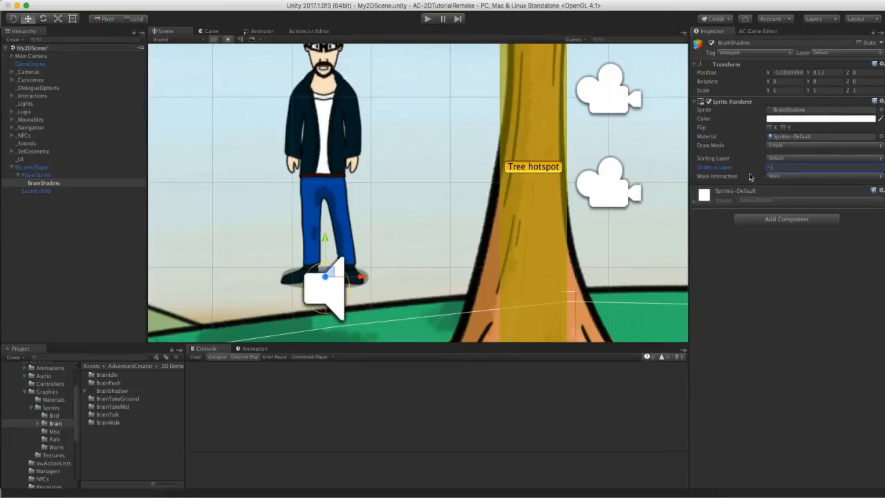
left_click(131, 174)
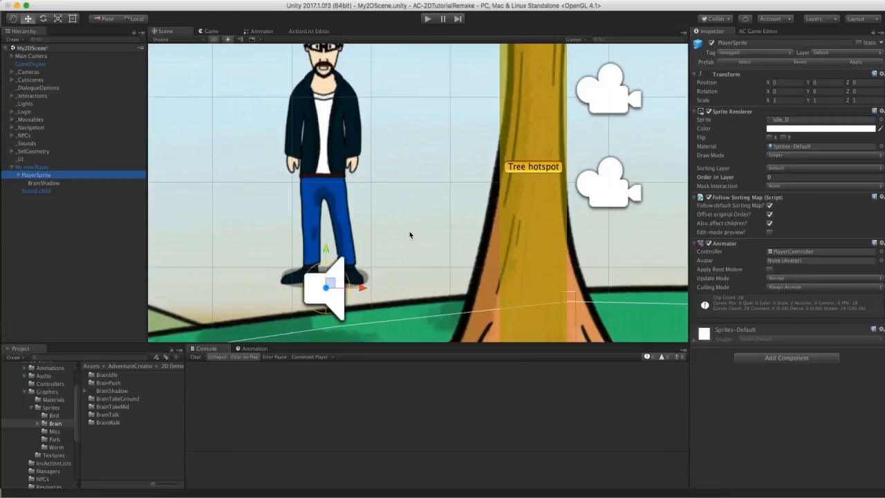
left_click(856, 61)
Run the game, walk the player up and down the grass to check the shadow and its sorting order, and stop
left_click(428, 18)
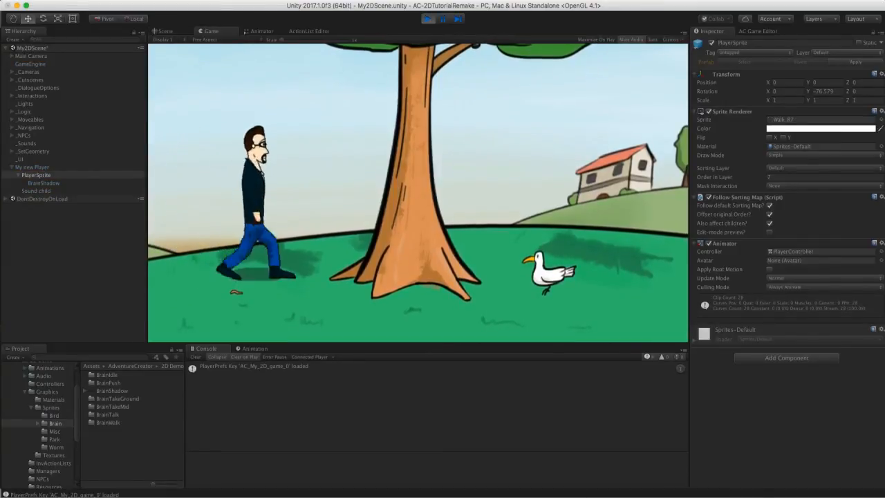
left_click(309, 258)
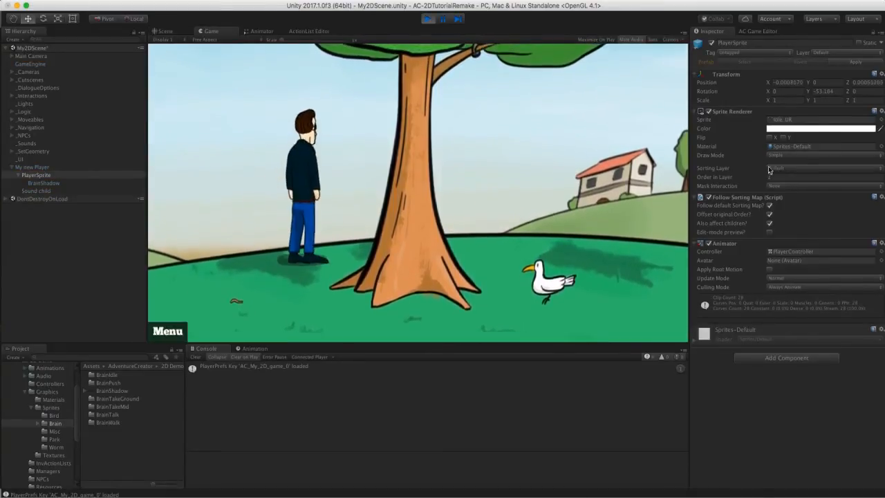
left_click(322, 322)
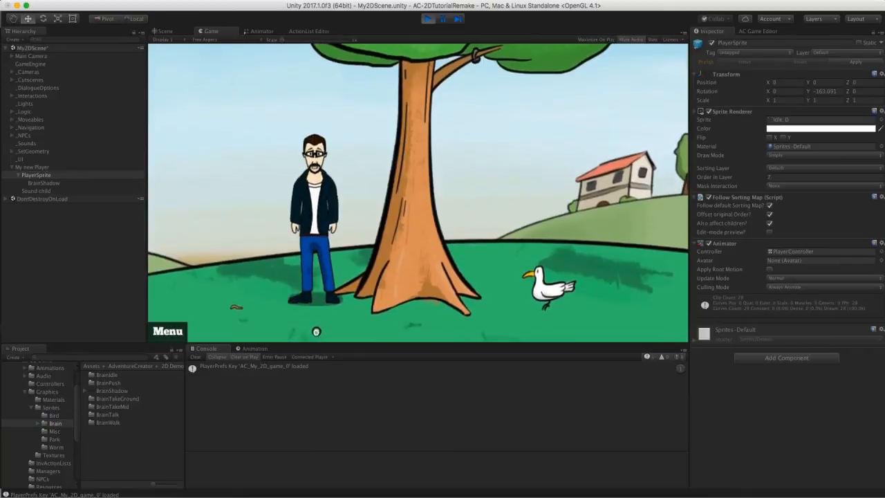
left_click(310, 269)
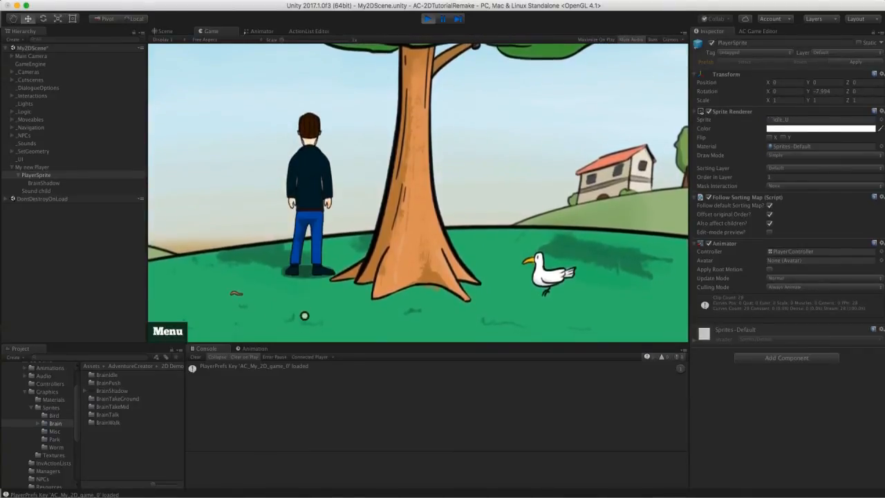
left_click(44, 182)
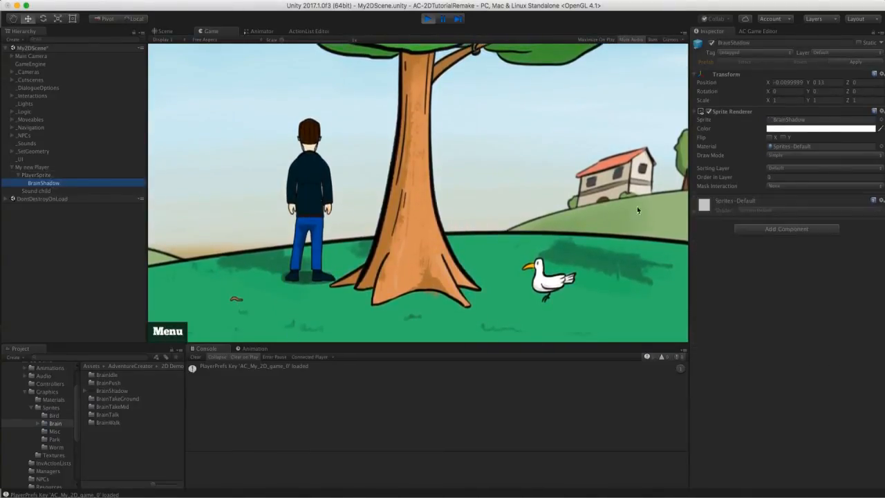
left_click(309, 318)
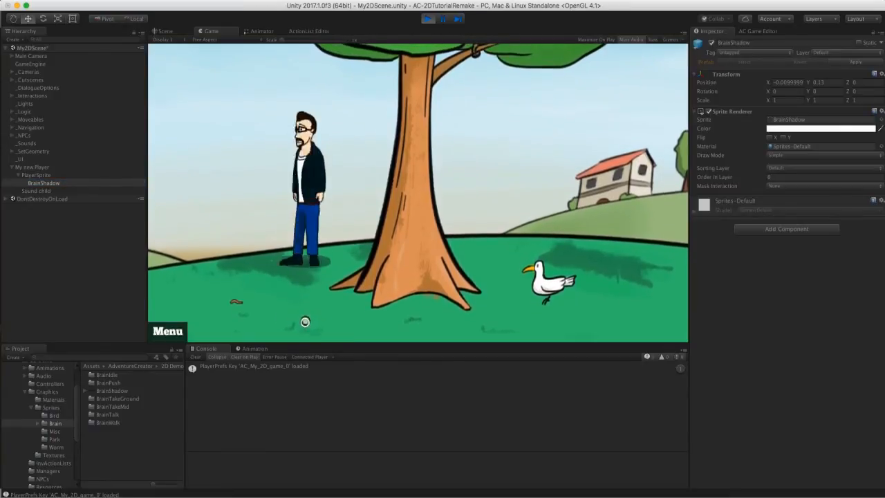
key("super+p")
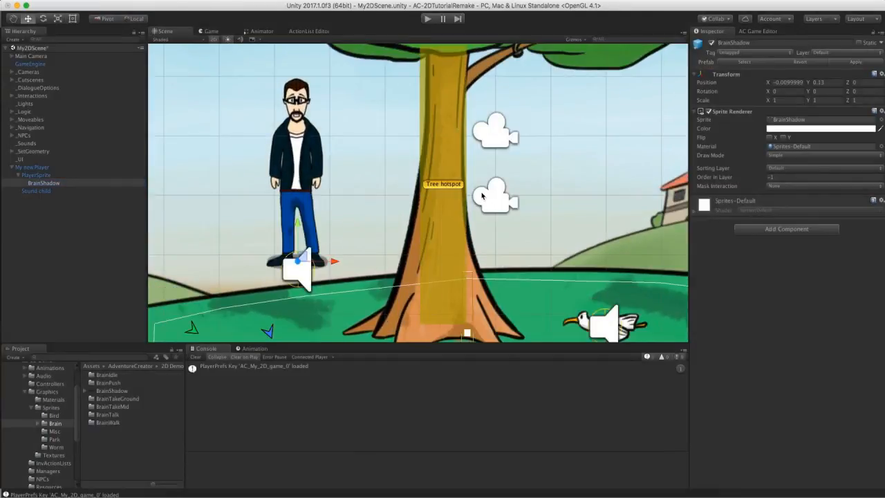
Open the list of Adventure Creator editors
middle_click_drag(491, 187, 468, 185)
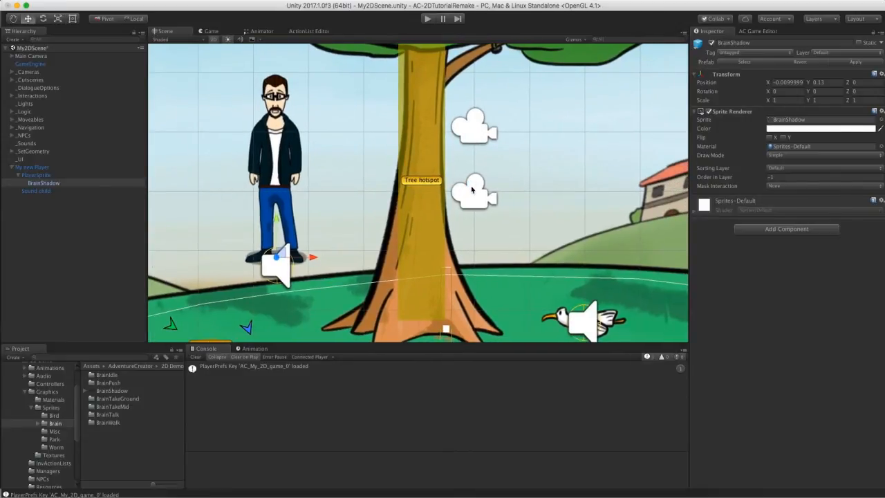
scroll(472, 197, "down", 1)
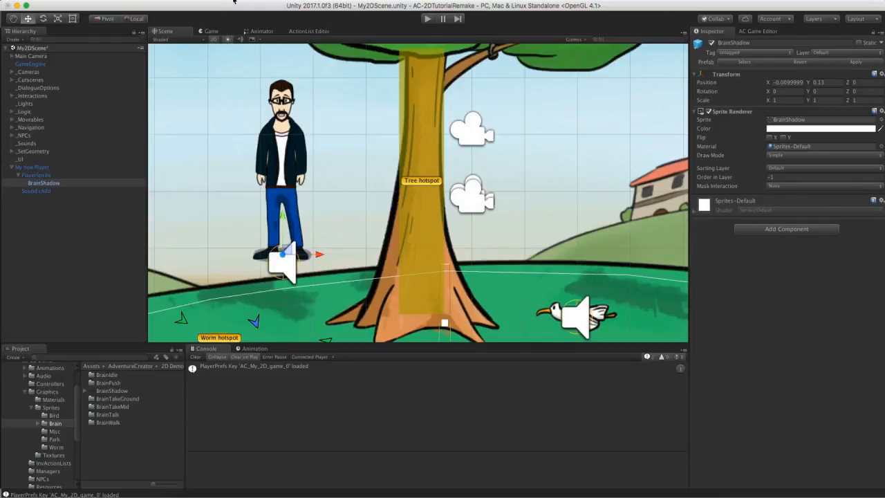
left_click(224, 0)
mouse_move(234, 9)
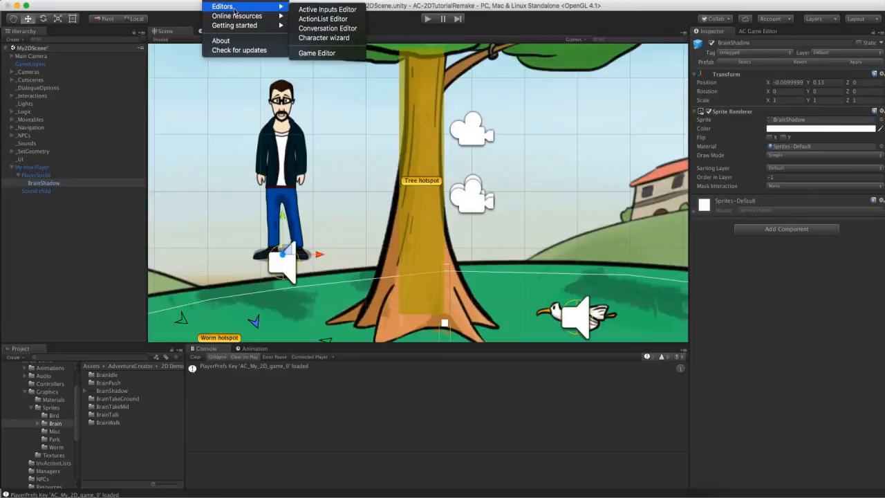